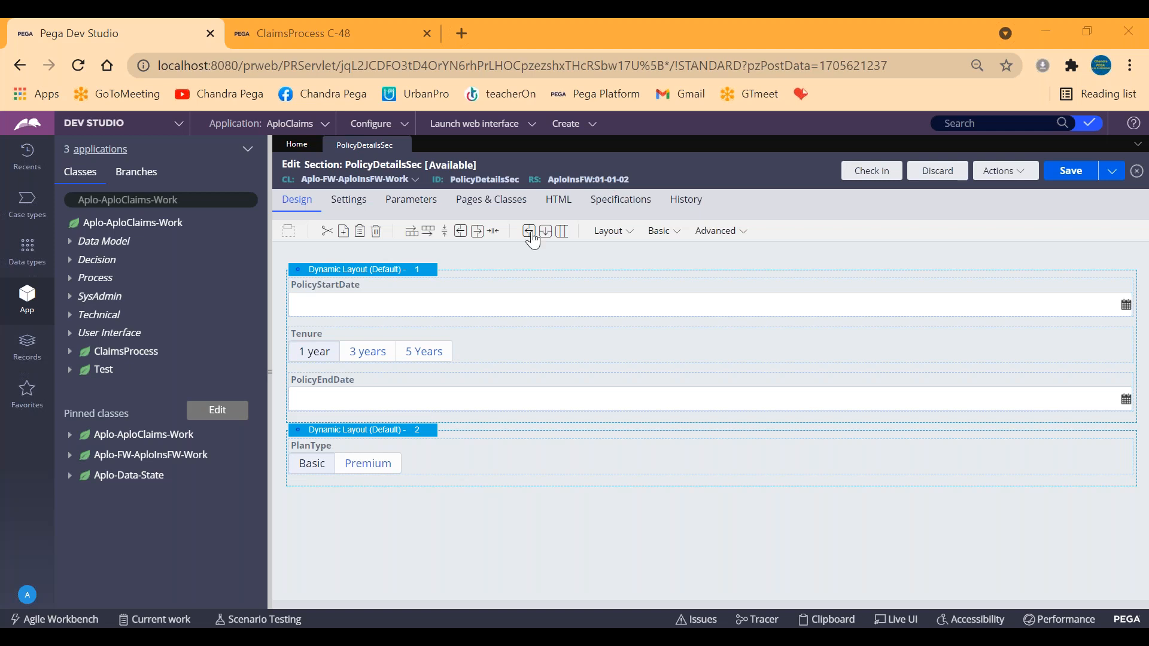
# Step: Check the claim case's policy details form, then open the Policydetails flow from the ClaimsProcess class in Dev Studio
pyautogui.click(292, 42)
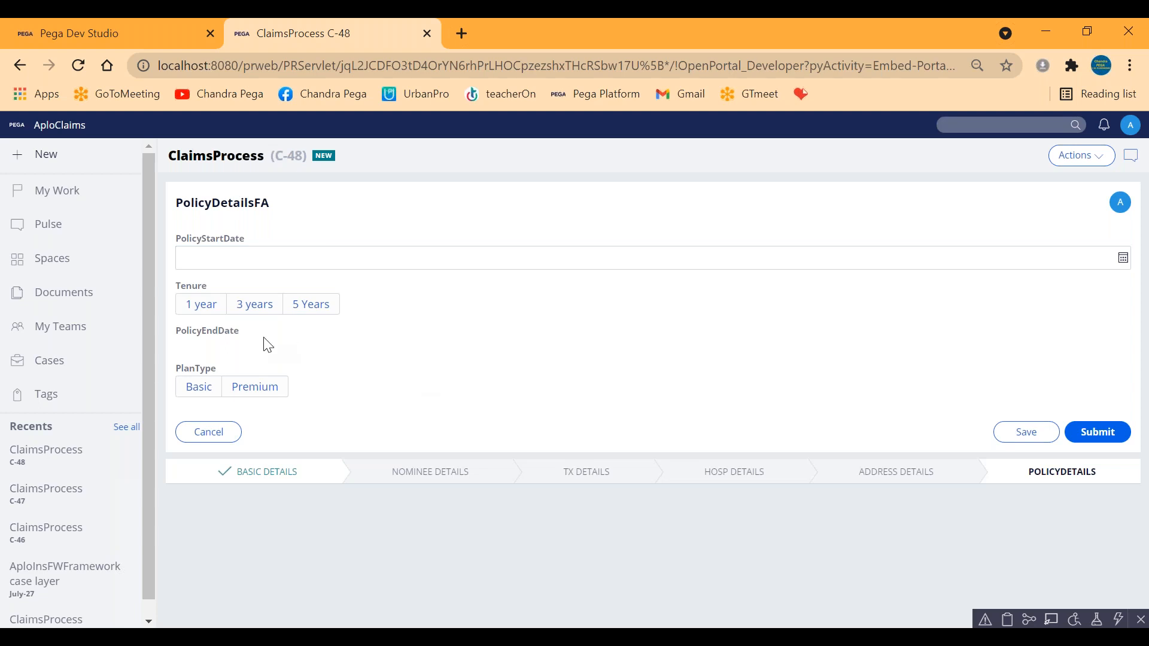
pyautogui.click(24, 38)
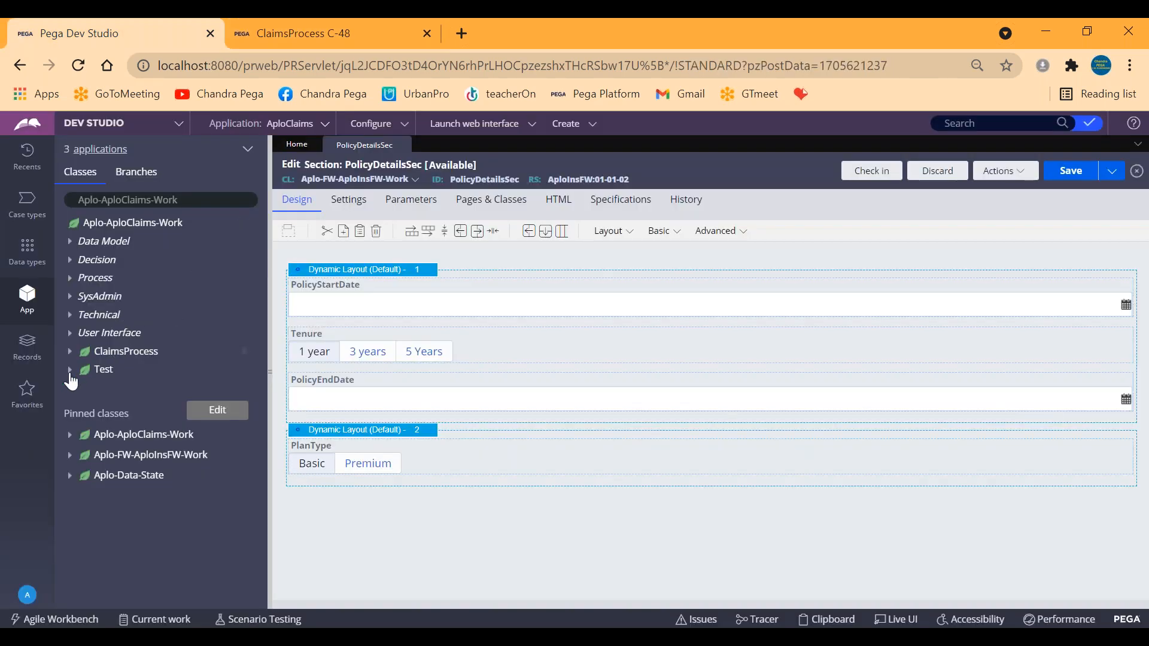
pyautogui.click(150, 350)
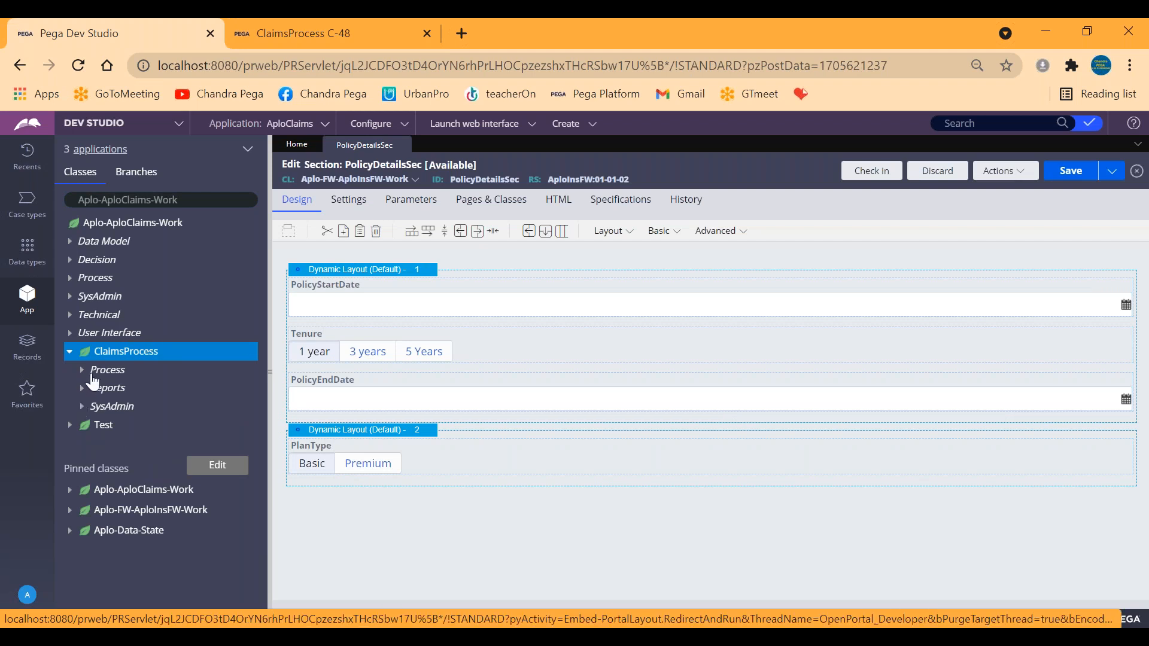
pyautogui.click(82, 373)
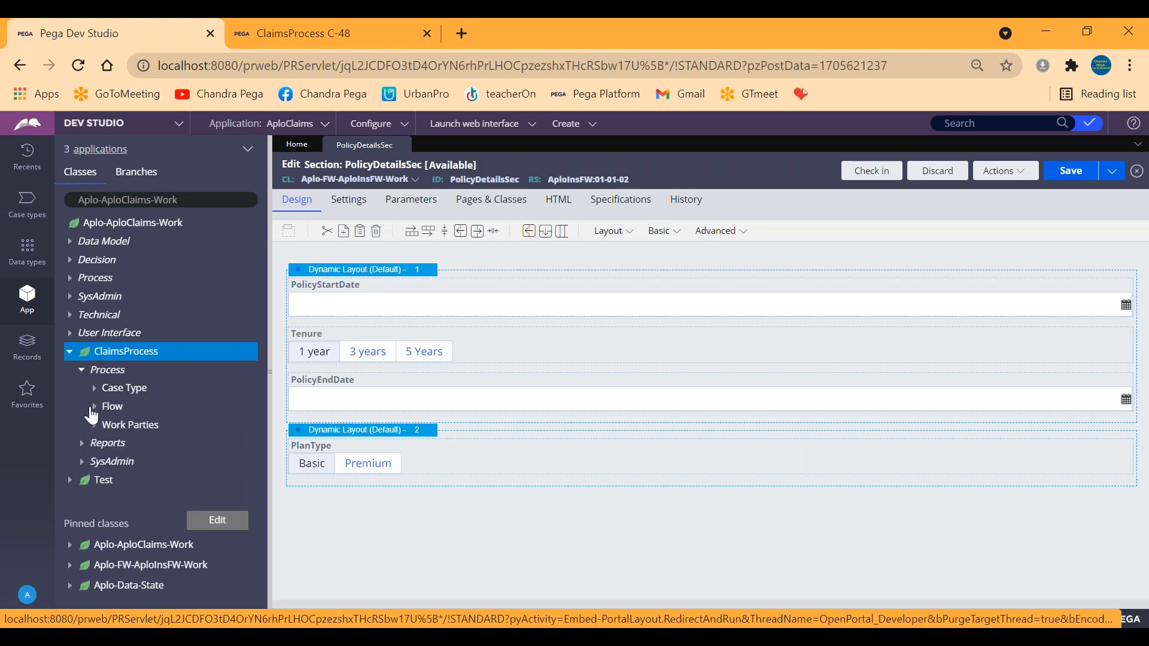
pyautogui.click(94, 407)
pyautogui.click(163, 498)
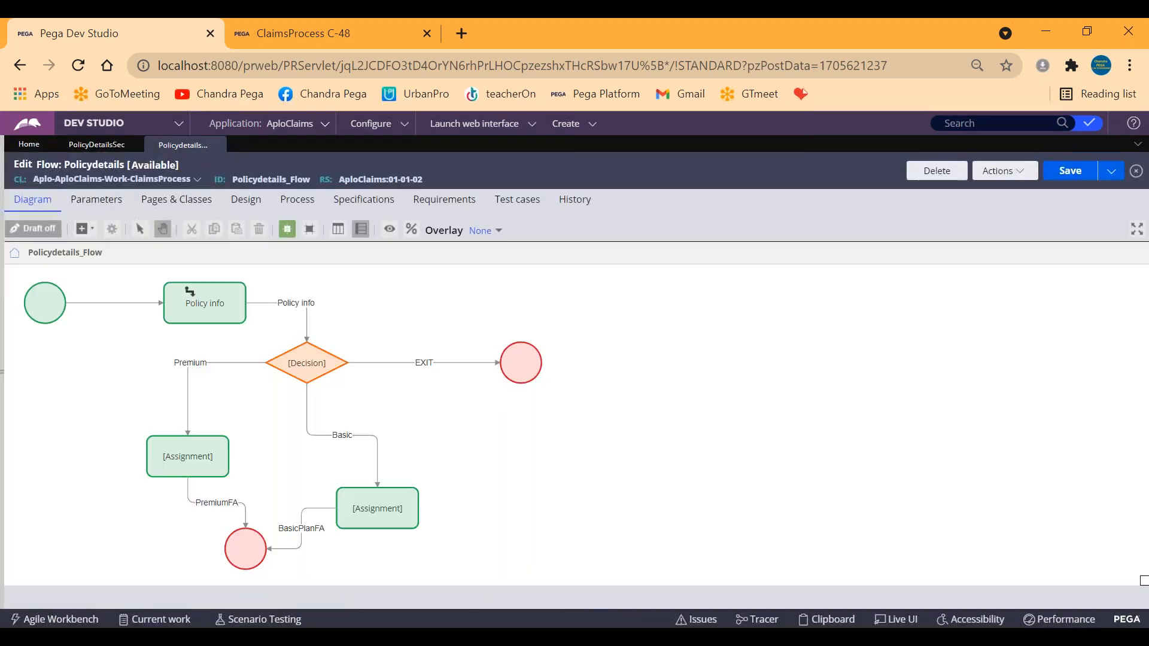
# Step: Examine the PolicyPlanSelection decision tree behind the flow's decision shape, then return to the flow and dismiss the shape's properties
pyautogui.click(246, 302)
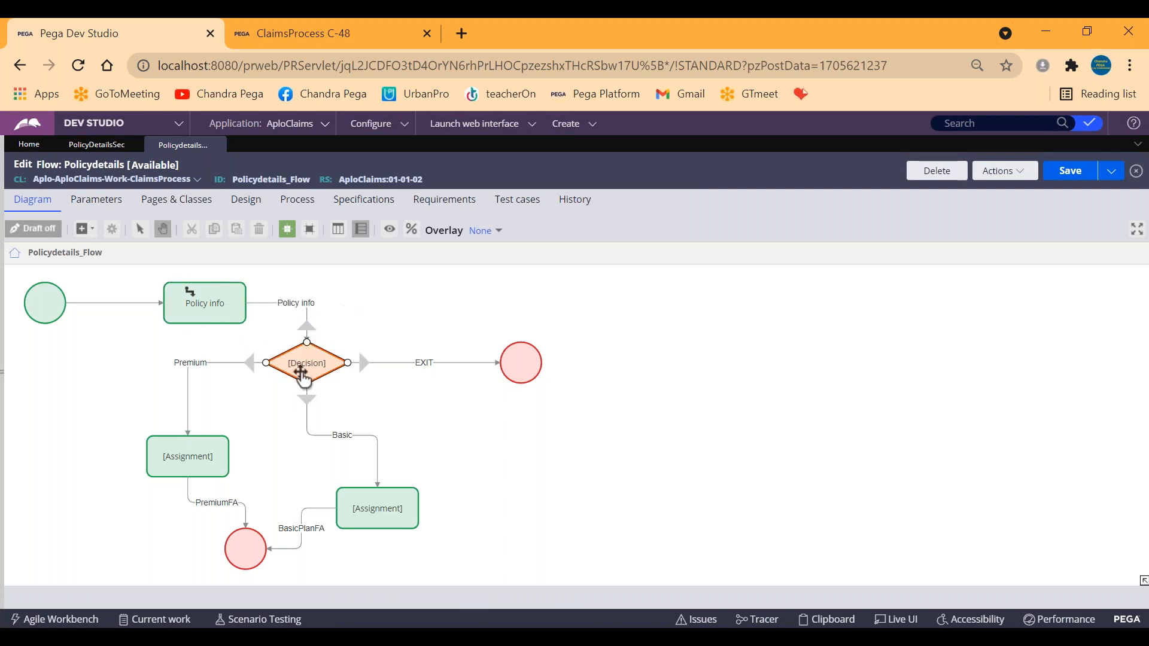
pyautogui.doubleClick(311, 366)
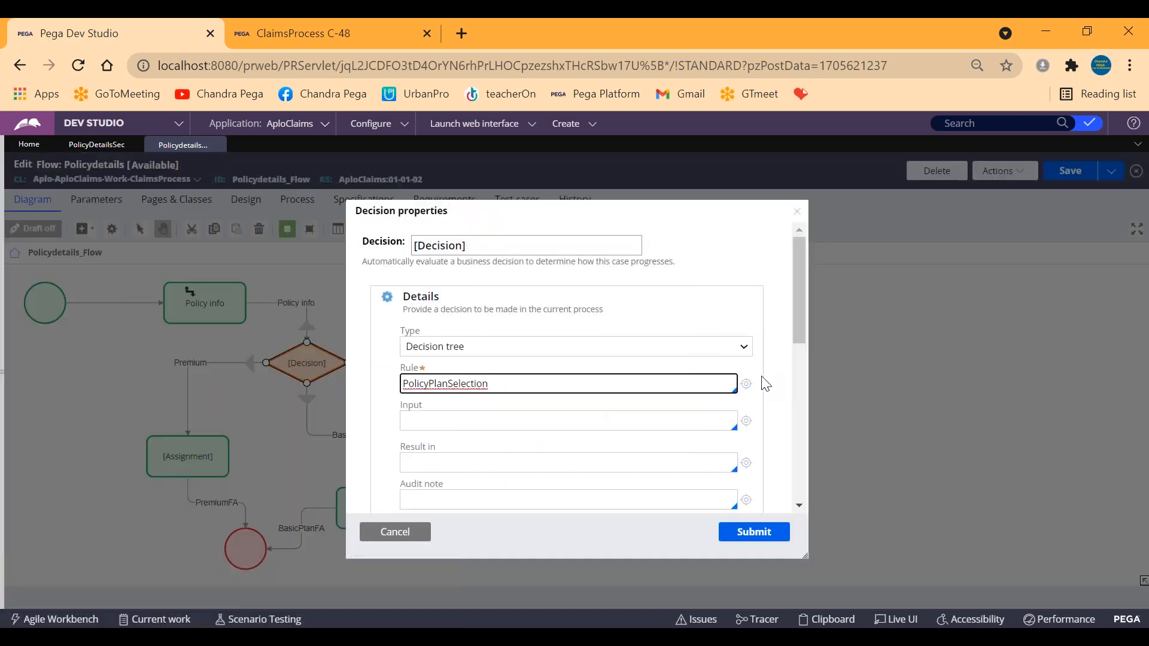
pyautogui.click(746, 386)
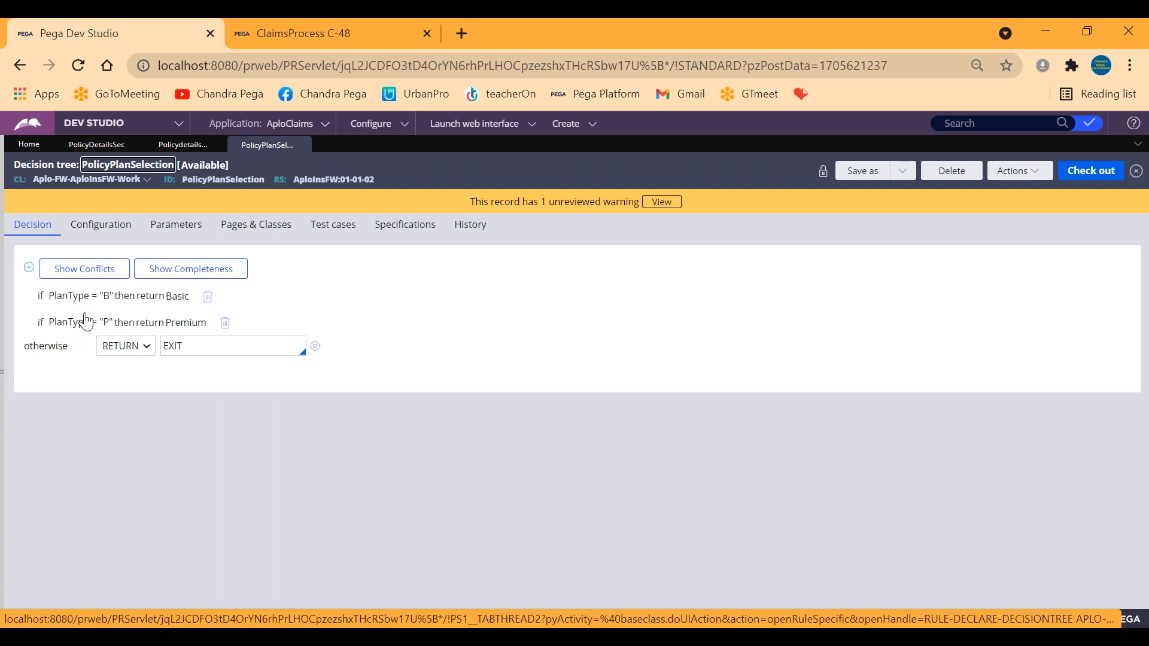
pyautogui.click(180, 144)
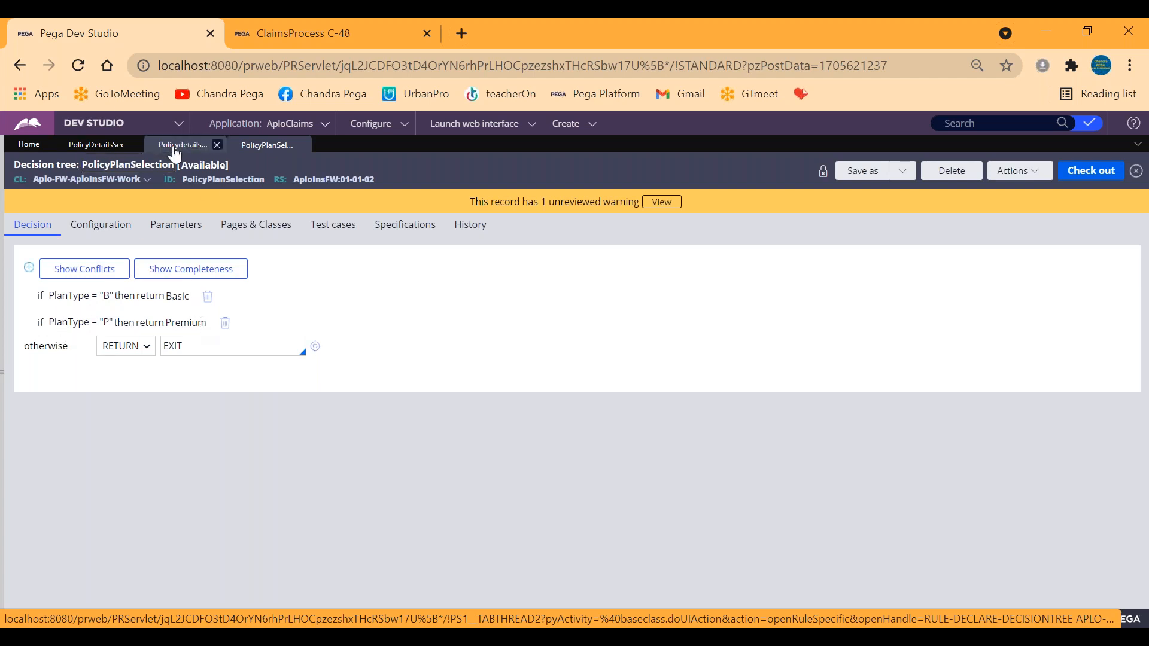
pyautogui.click(395, 534)
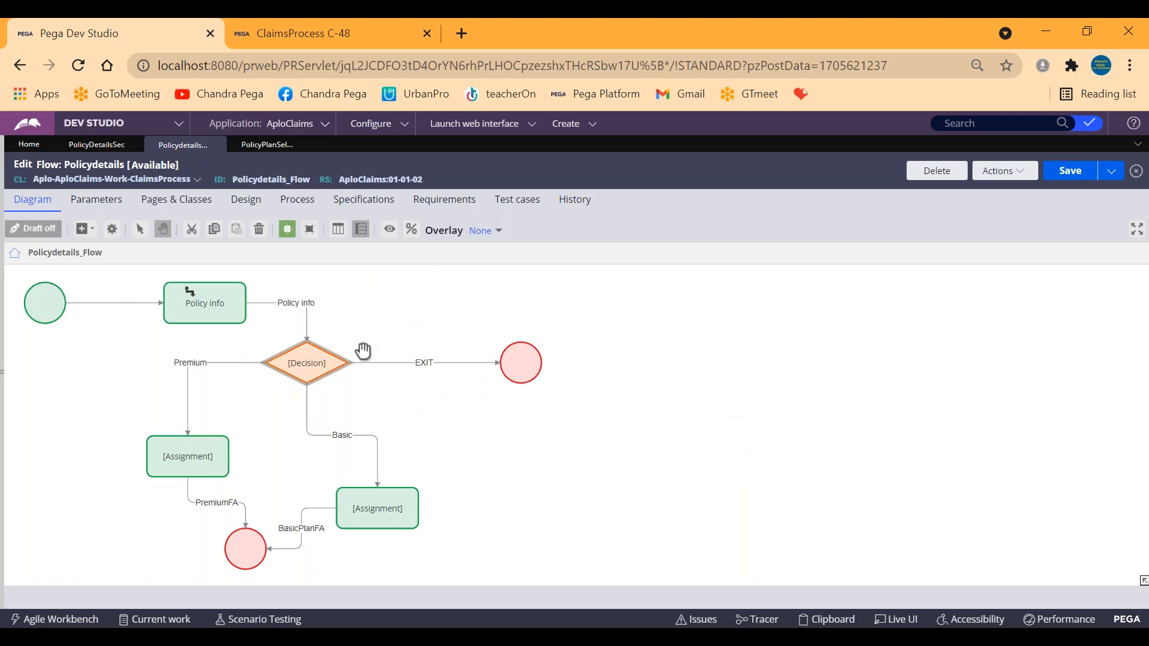
# Step: Inspect the Premium connector's properties without changing them and examine the assignments on the Premium and Basic branches
pyautogui.click(182, 455)
pyautogui.doubleClick(213, 363)
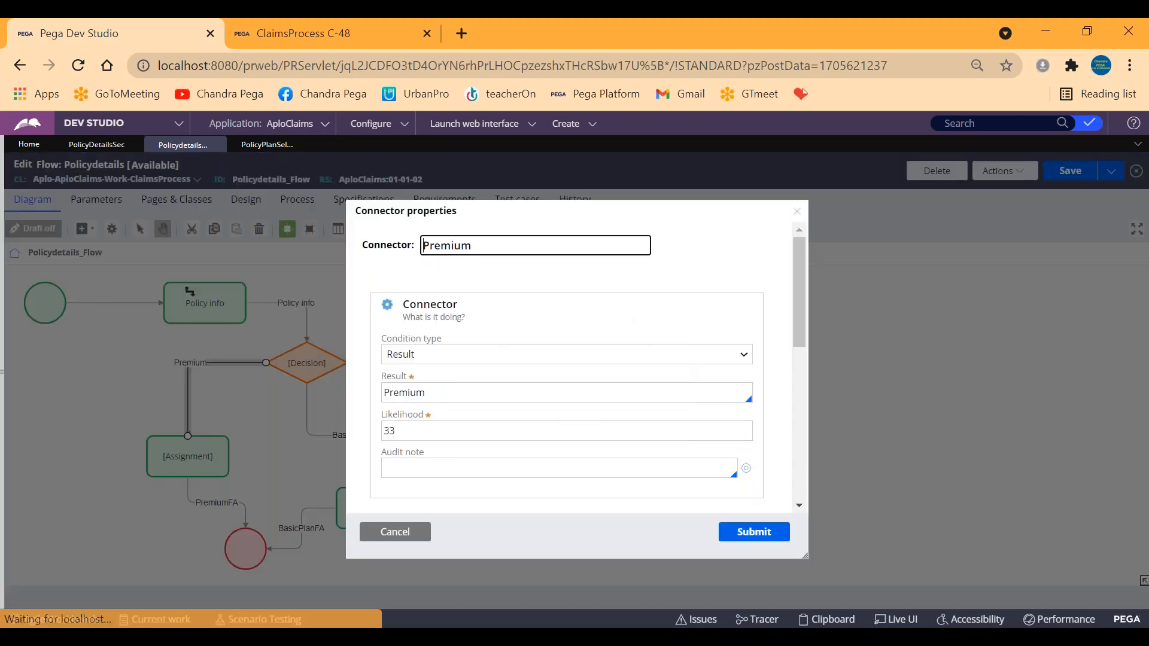
pyautogui.click(392, 532)
pyautogui.click(160, 455)
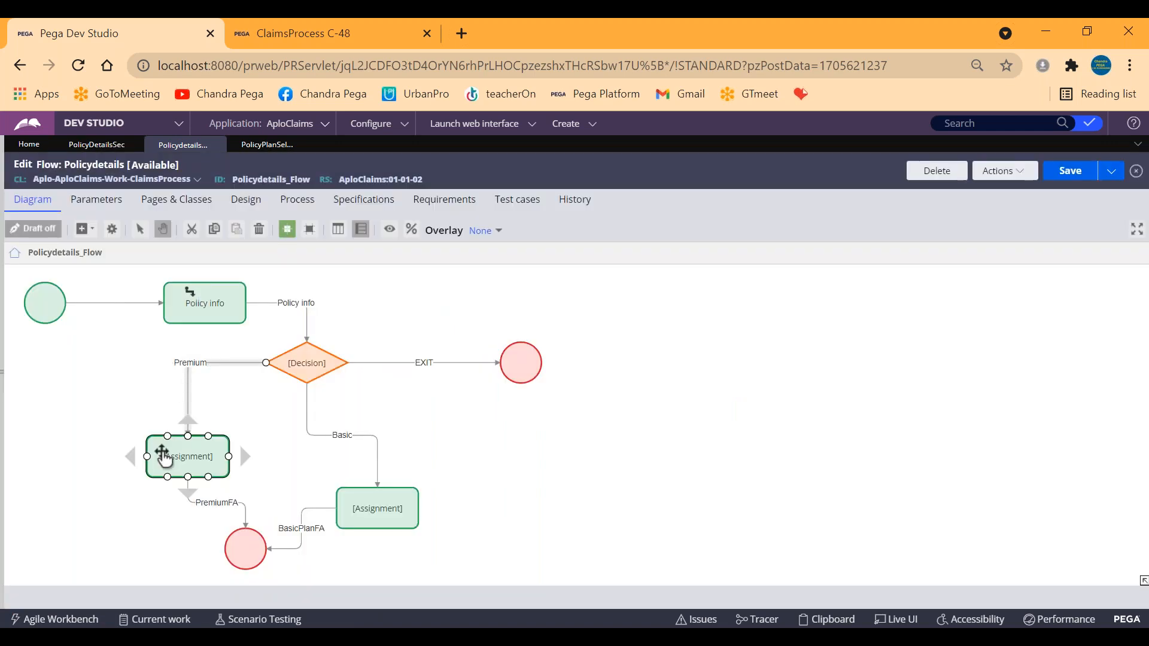
pyautogui.click(309, 371)
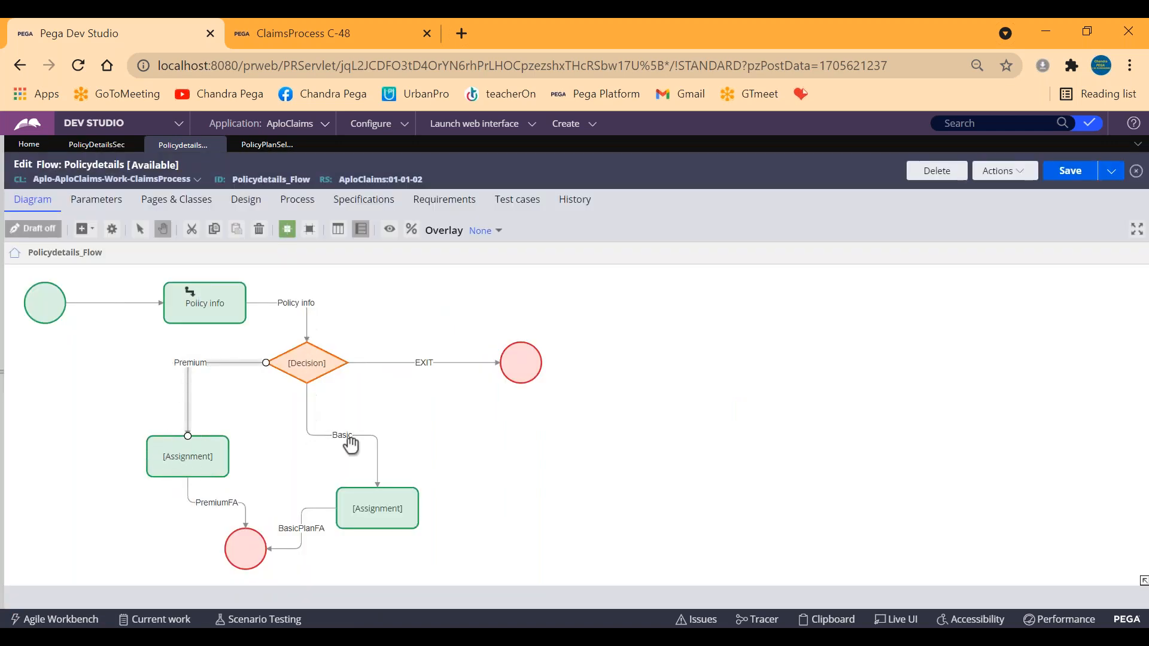
pyautogui.click(413, 518)
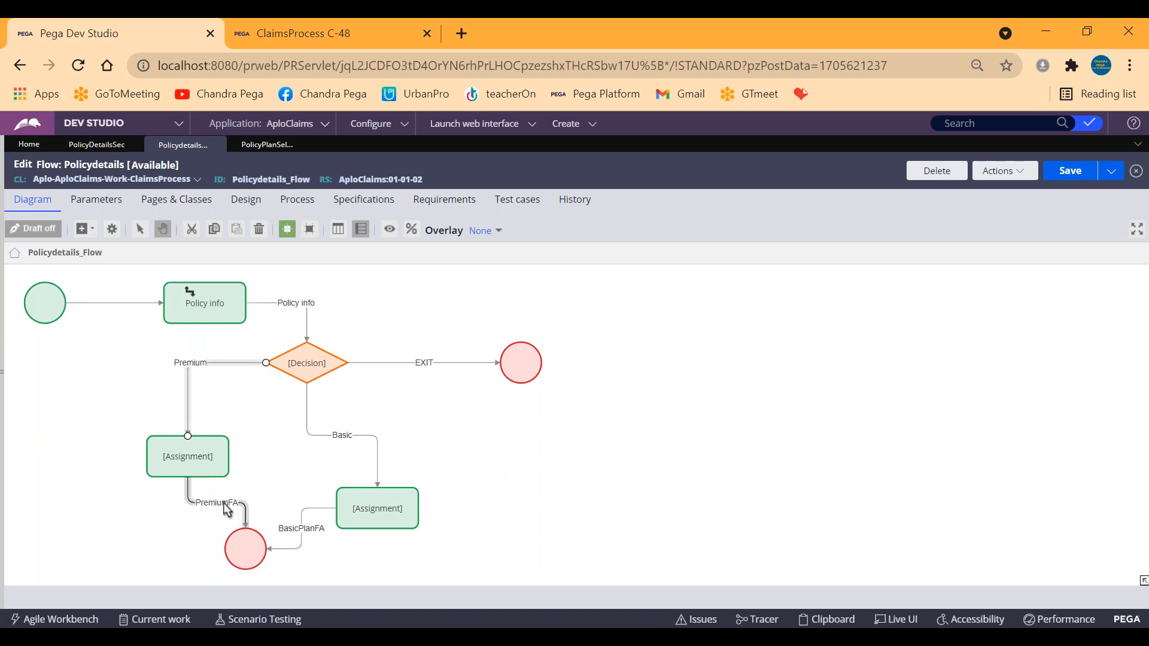
# Step: Review the PolicyPlanSelection decision tree again, then choose Premium as the PlanType in the open ClaimsProcess case
pyautogui.click(260, 146)
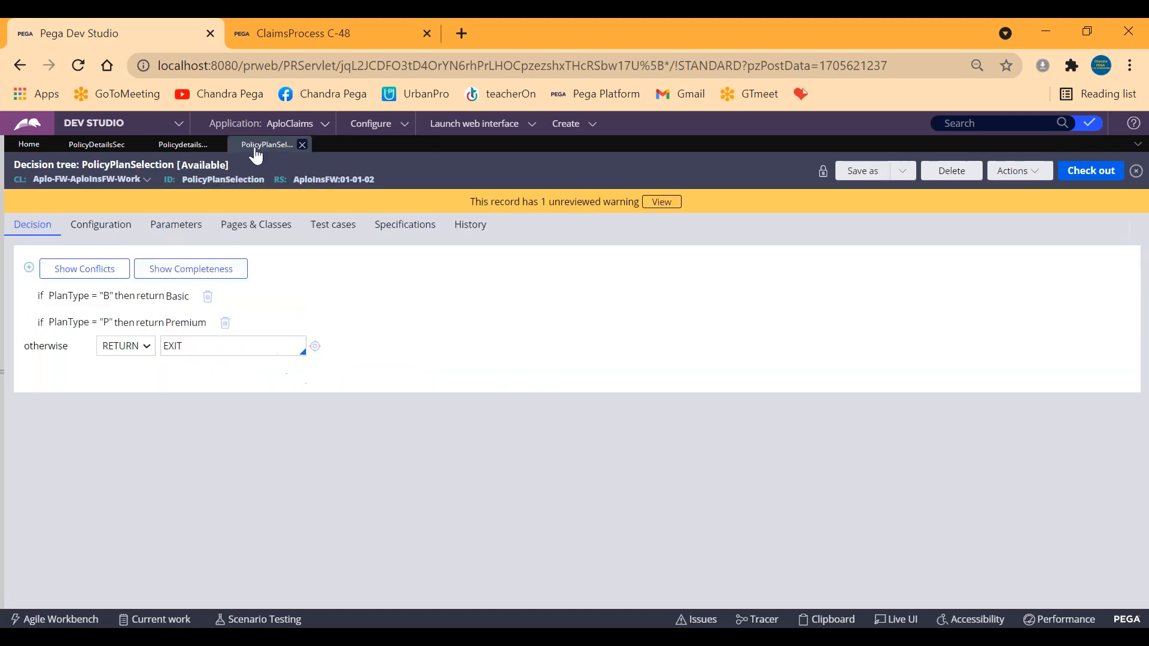
pyautogui.click(311, 47)
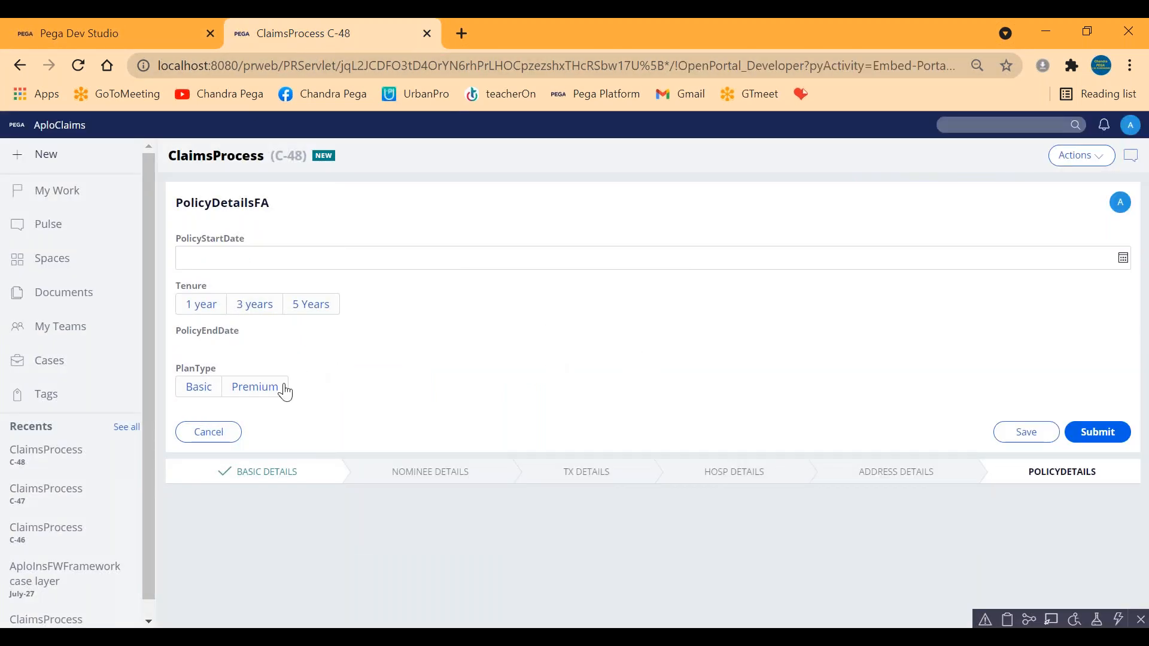
pyautogui.click(253, 388)
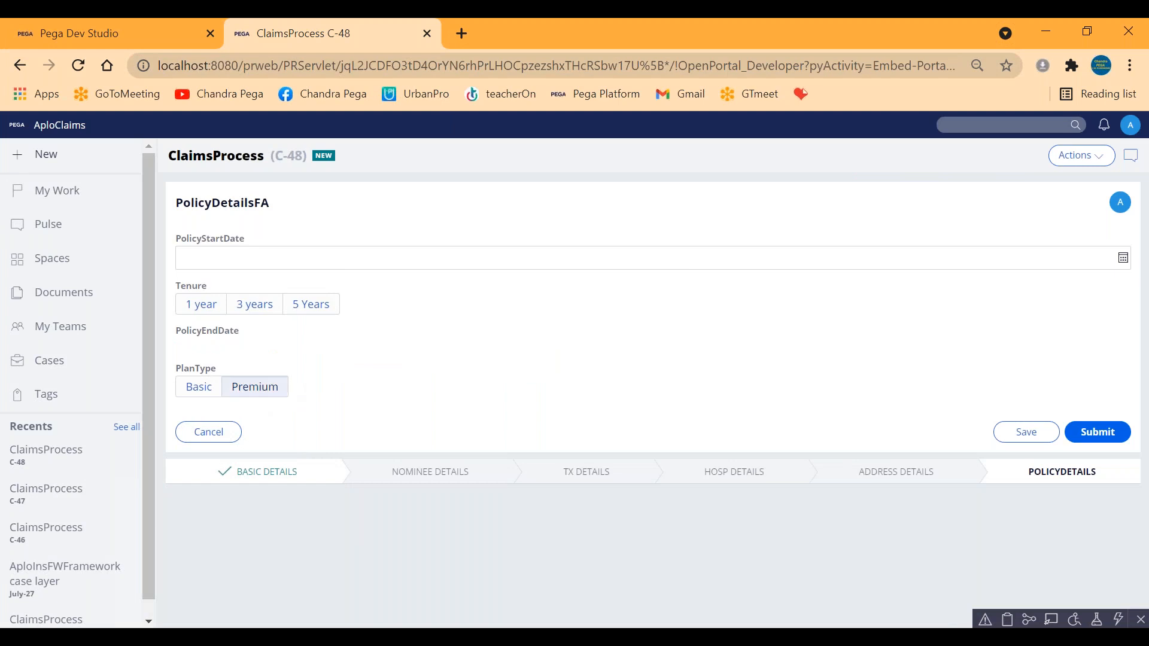
# Step: Return to the Policydetails flow and examine the EXIT branch leading from the decision shape
pyautogui.click(120, 41)
pyautogui.click(183, 145)
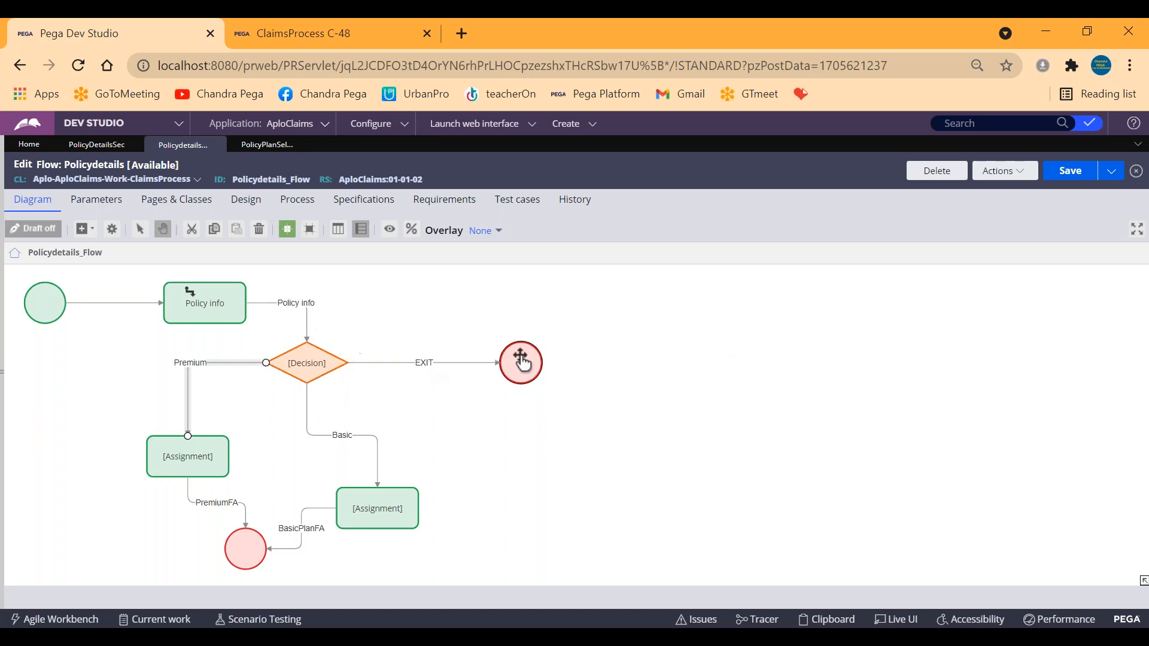
pyautogui.click(525, 402)
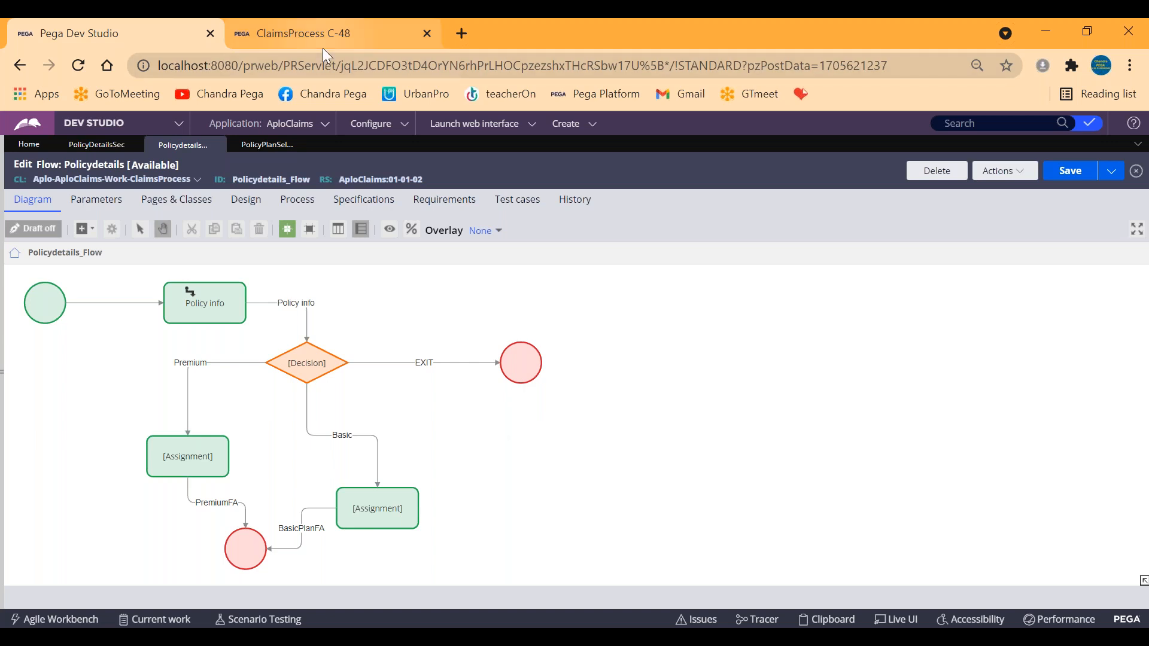
# Step: In the ClaimsProcess case, set PolicyStartDate to 7/12/2021 and Tenure to 3 years
pyautogui.click(339, 41)
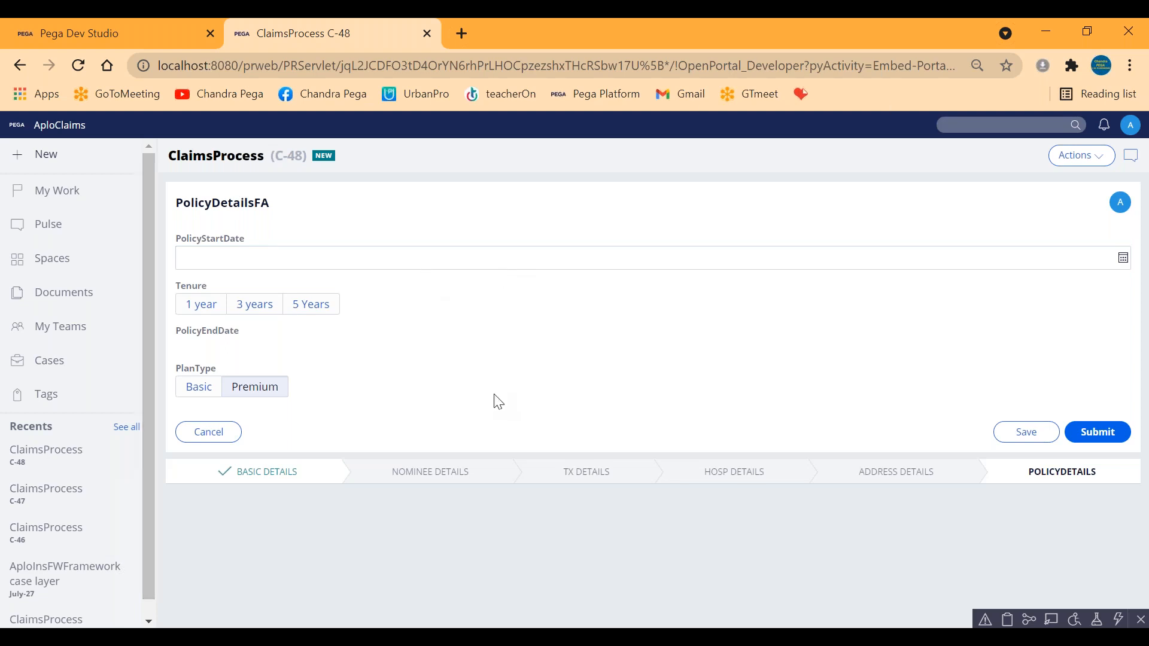
pyautogui.click(1124, 258)
pyautogui.click(222, 372)
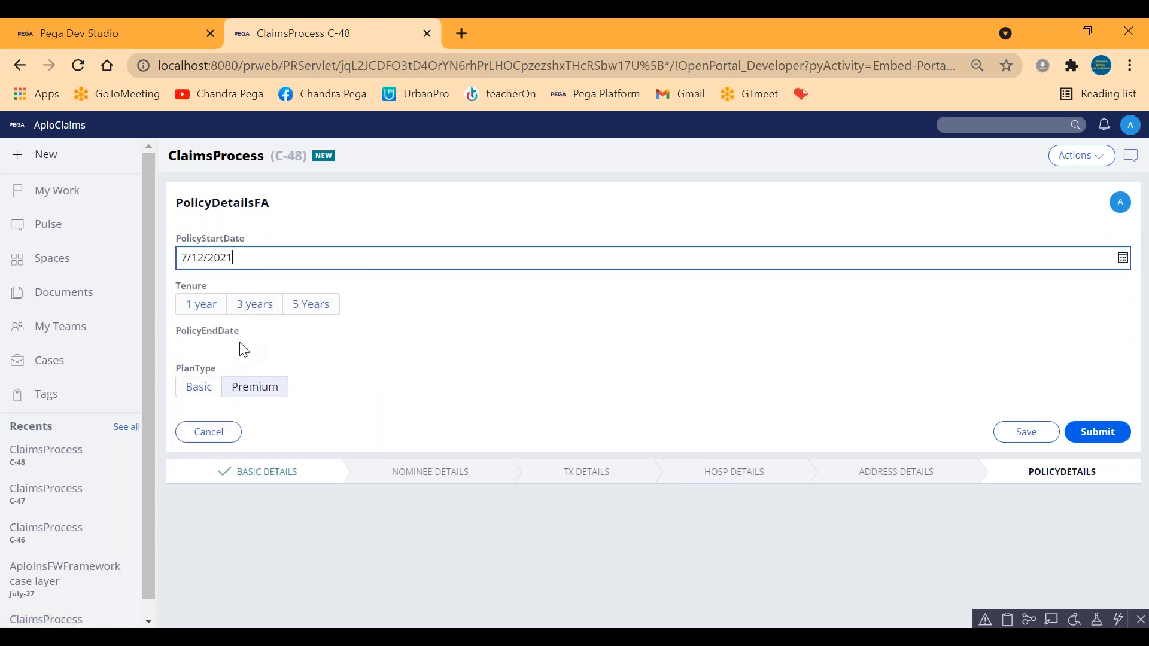
pyautogui.click(252, 302)
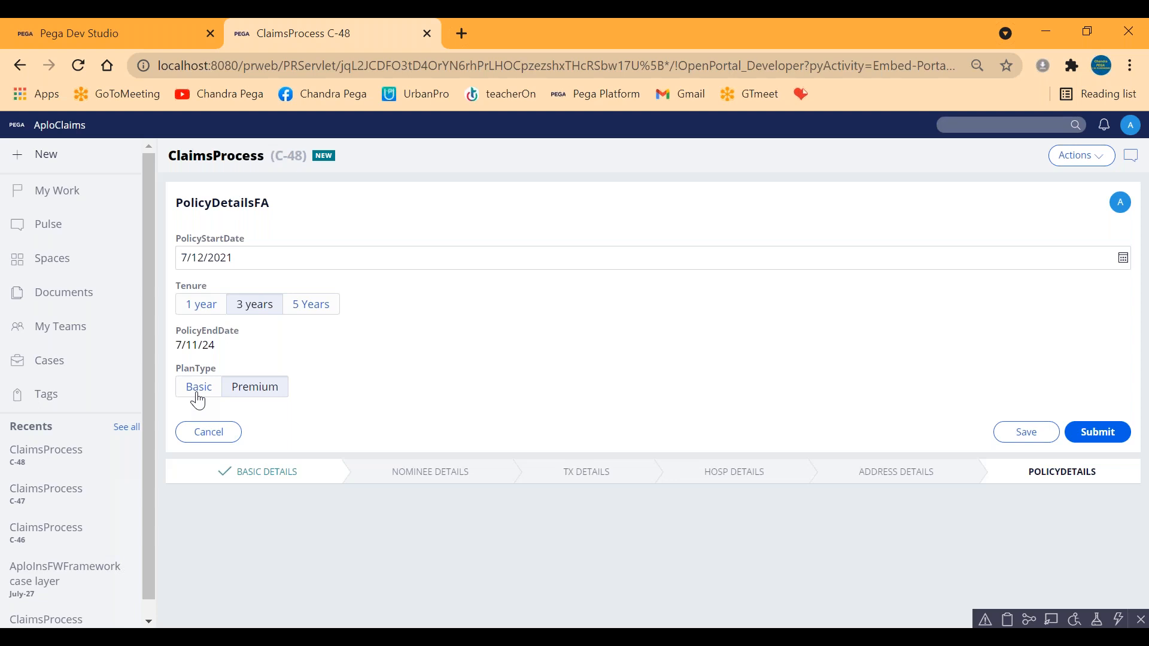
# Step: Switch to Notepad and write the male plan rules on two lines: "Gender Male age 21-40 --> Basic" and "Male 41- 60 Premium"
pyautogui.click(252, 635)
pyautogui.write('Ge')
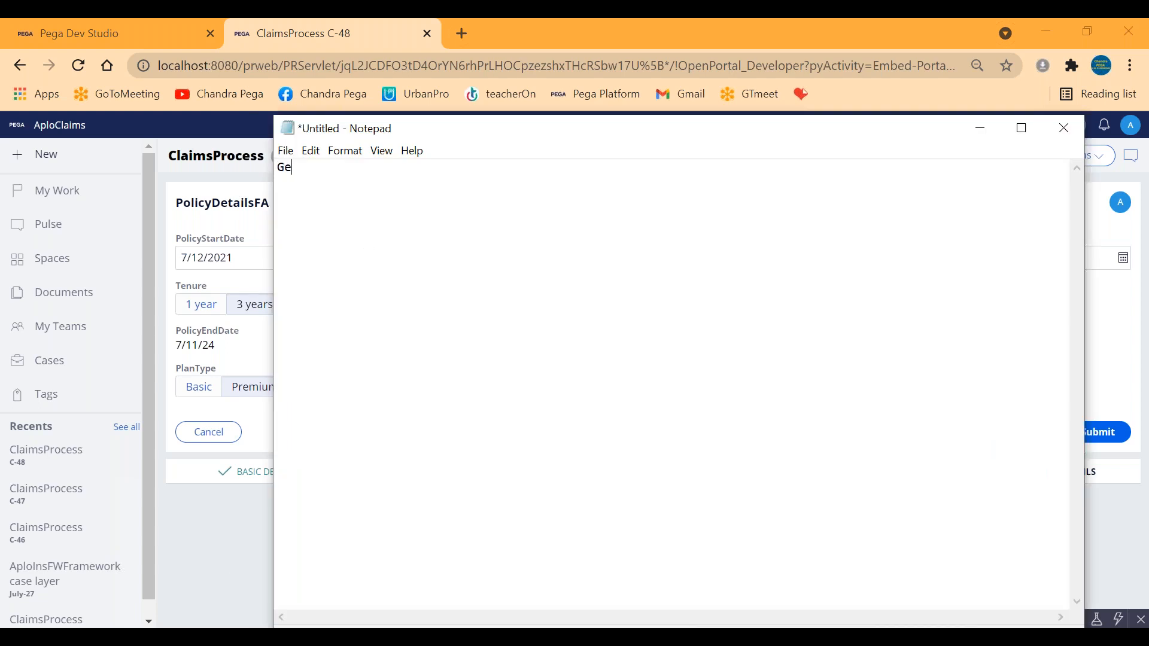
pyautogui.write('nder Male  age 21-40')
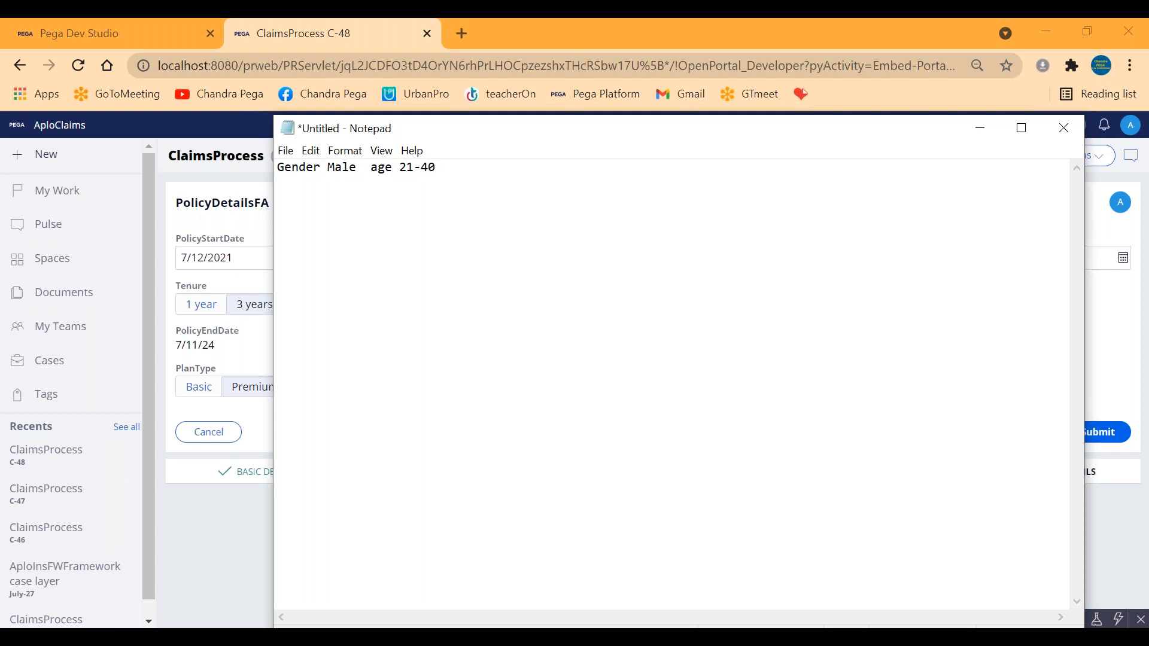
pyautogui.write('  --> Ba')
pyautogui.write('sic ')
pyautogui.write('Male')
pyautogui.write('41- 60')
pyautogui.write('   Premium')
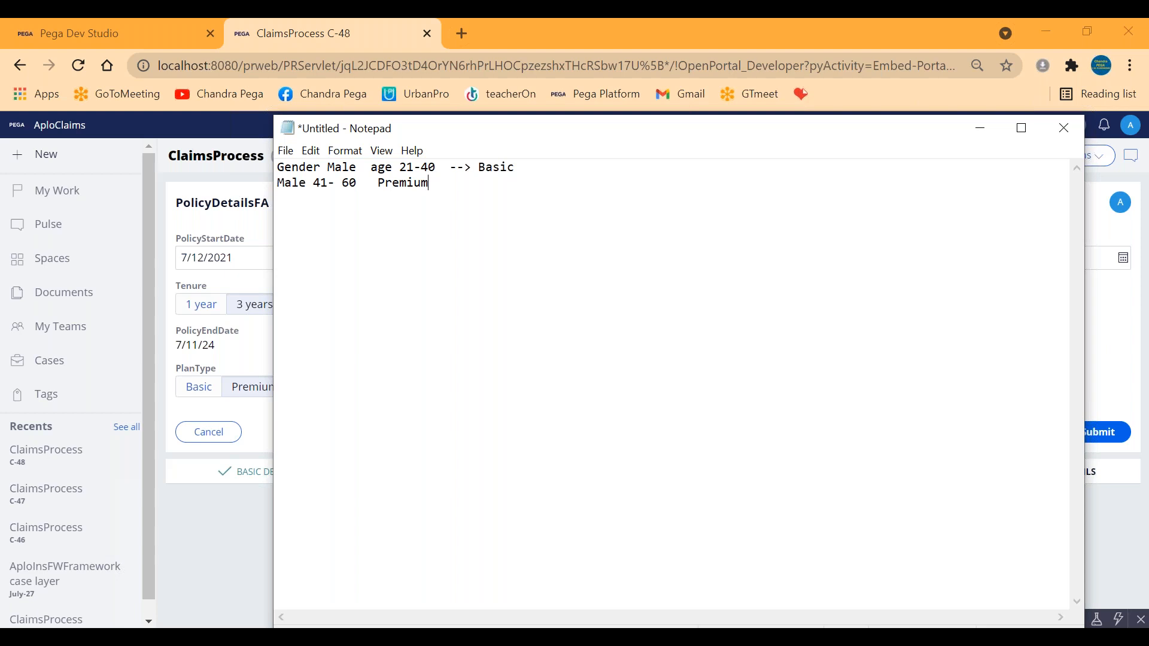
# Step: Space out the second rule so "Male 41- 60" and "Premium" line up beneath "Male" and "Basic" in the first line
pyautogui.click(377, 181)
pyautogui.click(279, 182)
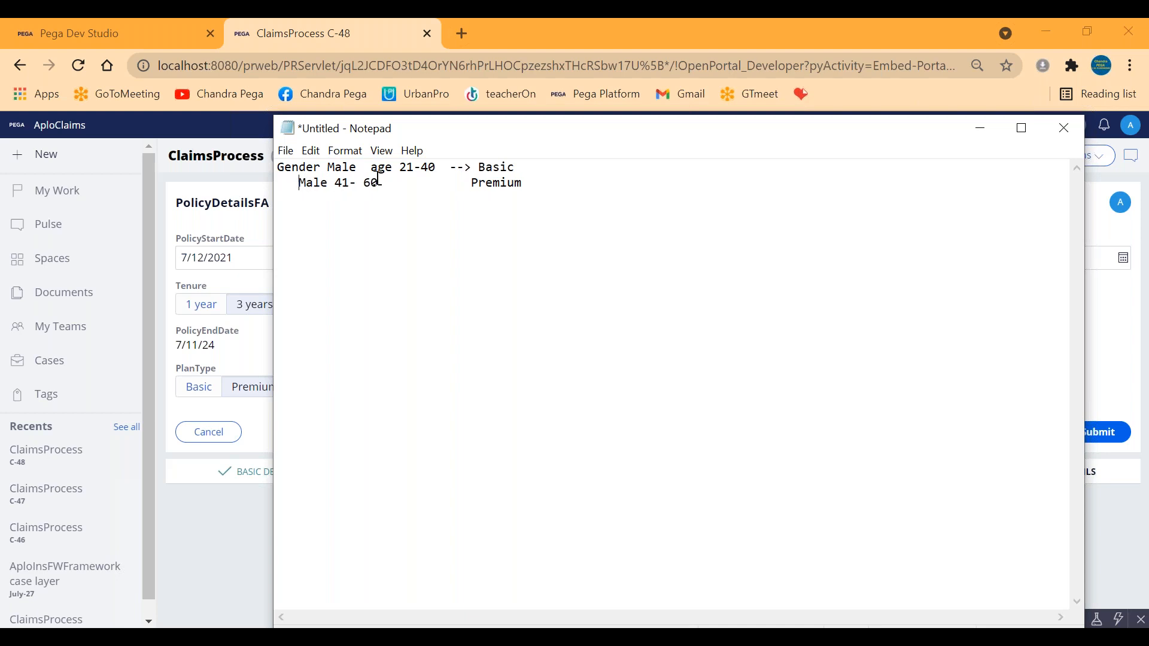
pyautogui.click(500, 181)
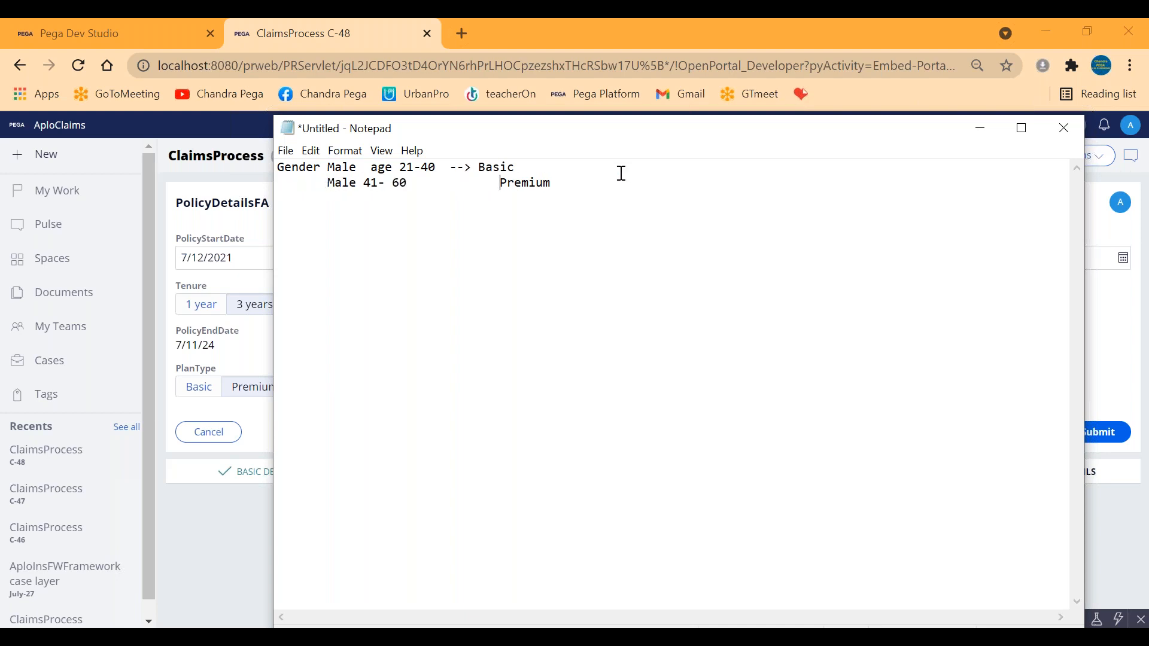
pyautogui.press('BackSpace')
pyautogui.press('BackSpace')
pyautogui.press('BackSpace')
pyautogui.press('BackSpace')
# Step: Leave a blank line below the male rules and add the female Basic rule, "F 18-35" with "B"
pyautogui.click(572, 177)
pyautogui.press('Return')
pyautogui.press('Return')
pyautogui.write('F 18-35')
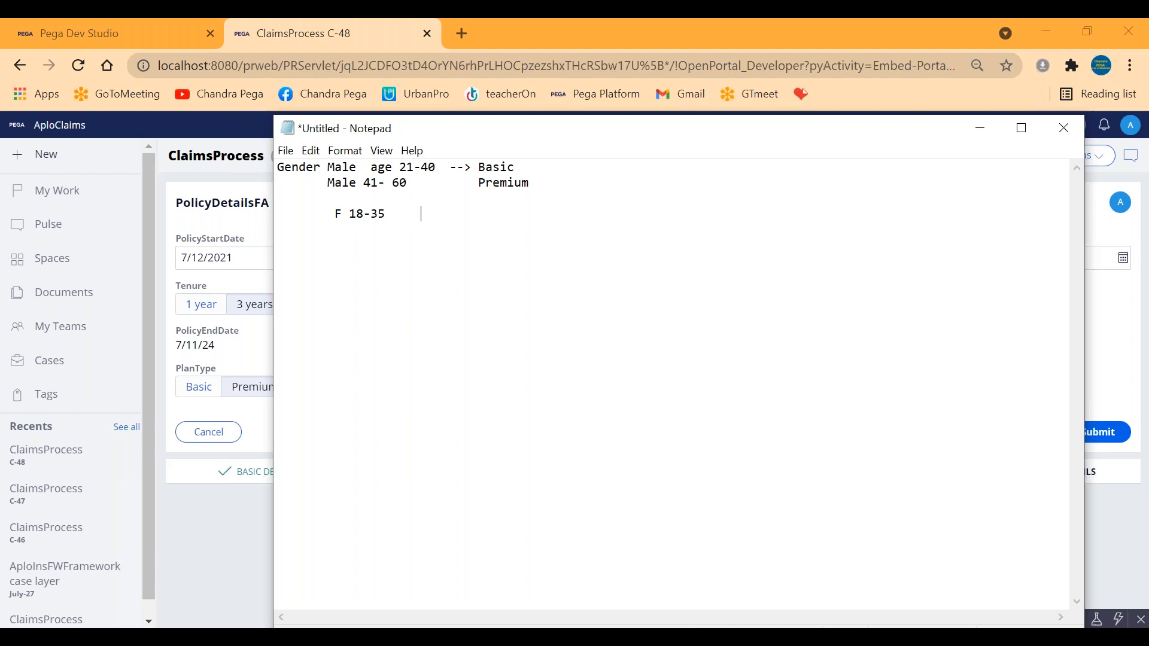
pyautogui.write('      B')
# Step: Add the female Premium rule on the following line, "F 36-60" with "P"
pyautogui.press('End')
pyautogui.write('F 26=40')
pyautogui.press('BackSpace')
pyautogui.press('BackSpace')
pyautogui.press('BackSpace')
pyautogui.press('BackSpace')
pyautogui.press('BackSpace')
pyautogui.write('36-60P')
# Step: Return to the ClaimsProcess case and switch the PlanType to Basic and back to Premium
pyautogui.click(196, 532)
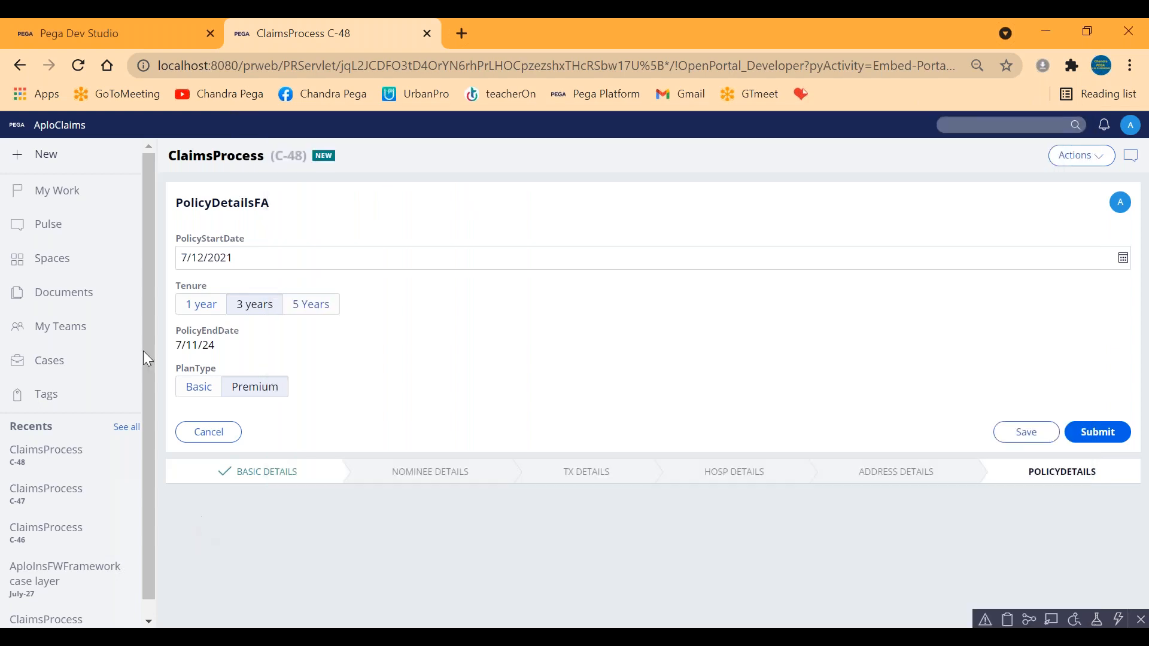
pyautogui.click(197, 390)
pyautogui.click(257, 387)
# Step: Review the Notepad plan rules against the case's PlanType field, highlighting the male 21-40 condition and its Basic result
pyautogui.hotkey('alt', 'Tab')
pyautogui.moveTo(324, 167); pyautogui.dragTo(572, 231)
pyautogui.click(572, 231)
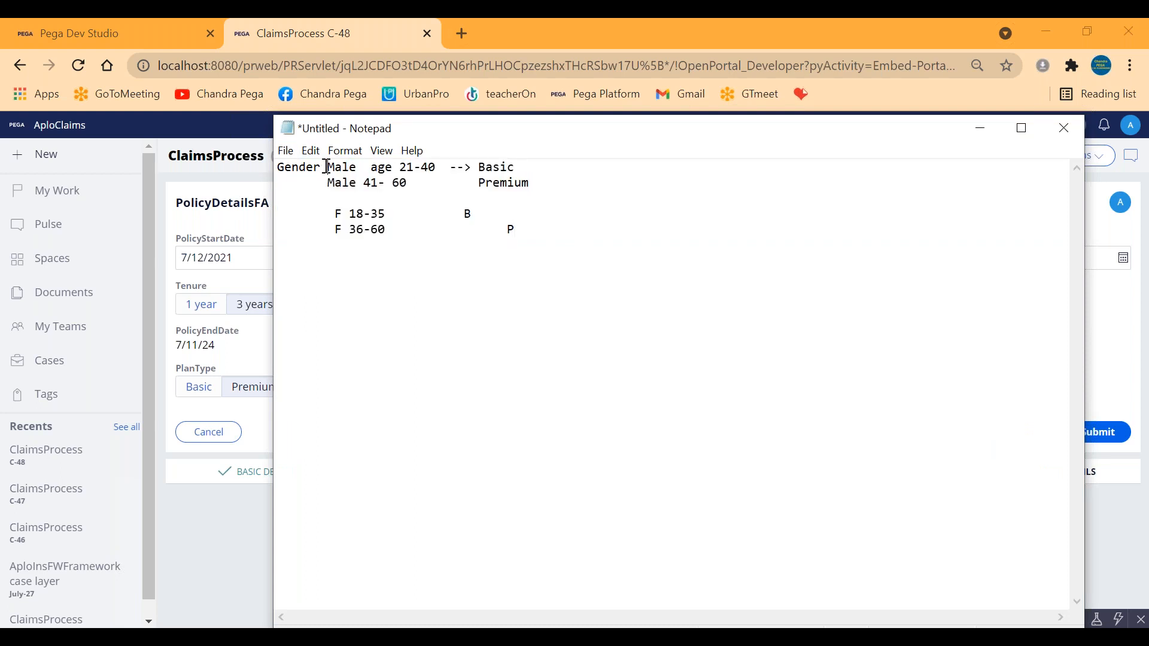
pyautogui.moveTo(325, 167); pyautogui.dragTo(450, 156)
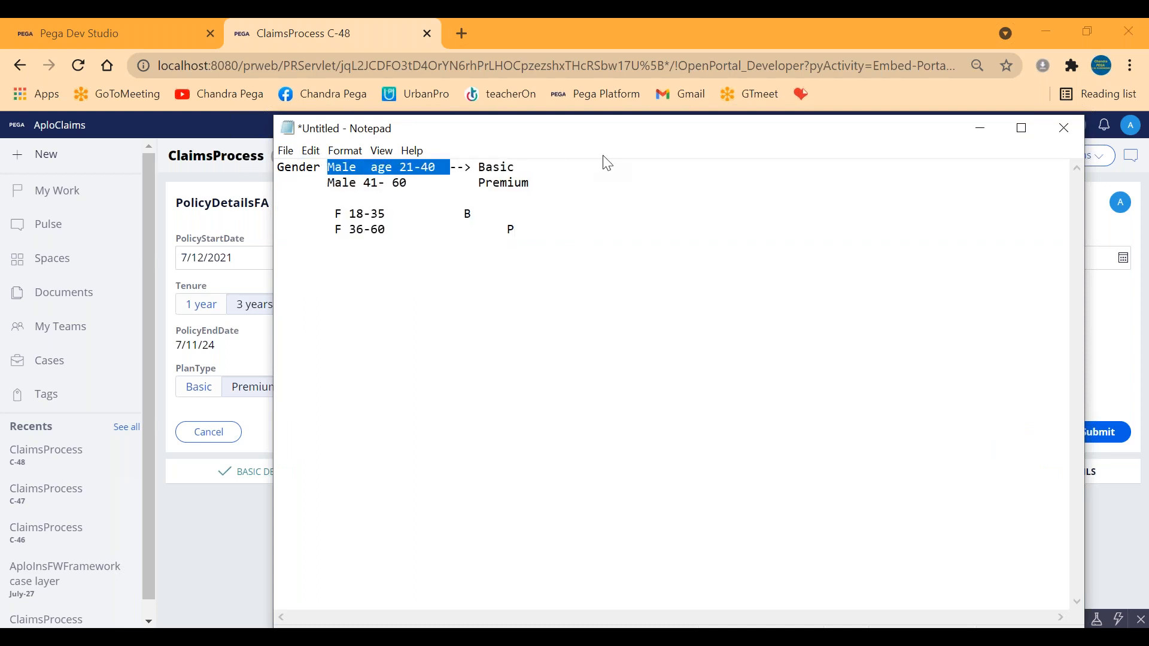
pyautogui.click(580, 182)
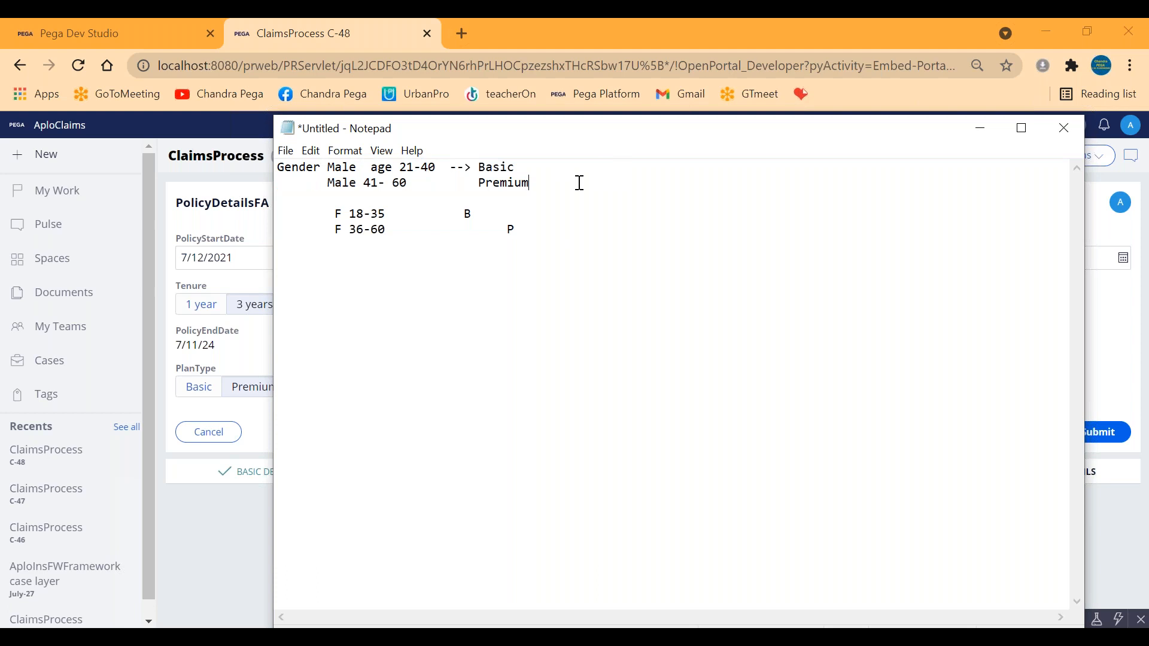
pyautogui.click(249, 359)
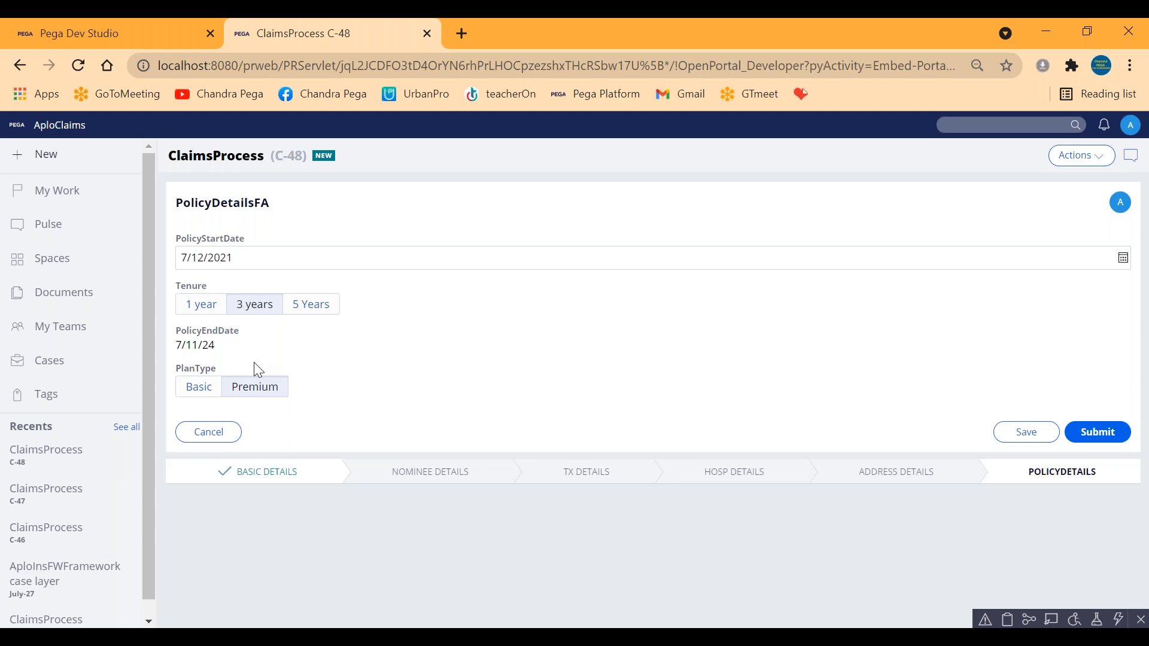
pyautogui.hotkey('alt', 'Tab')
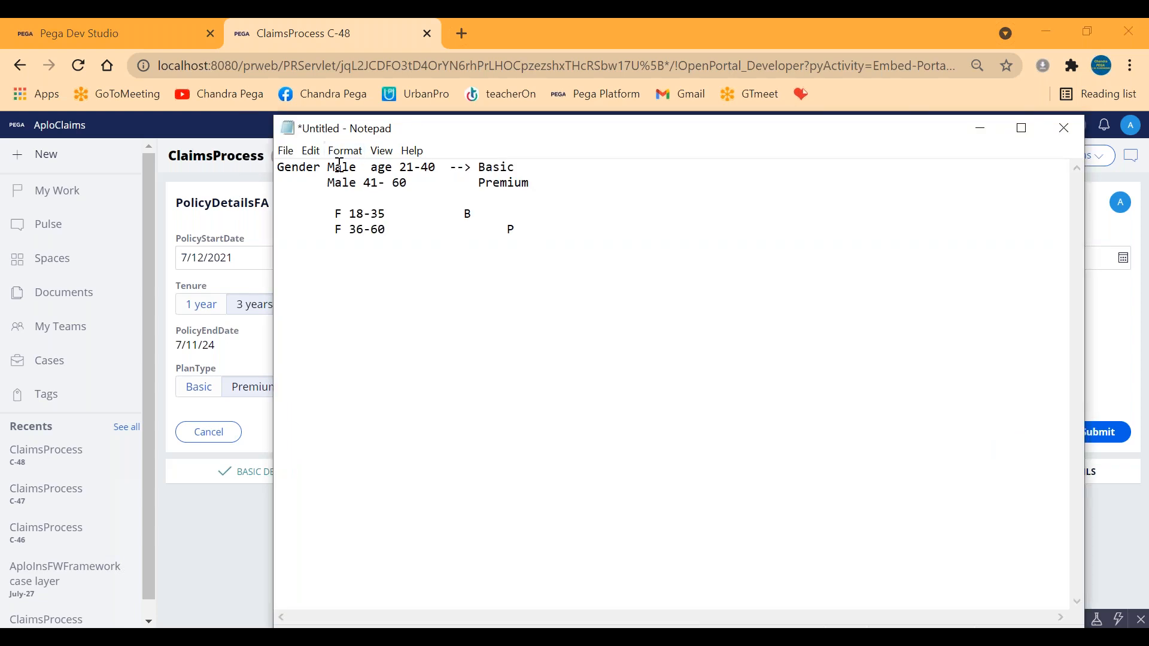
pyautogui.moveTo(327, 168); pyautogui.dragTo(533, 164)
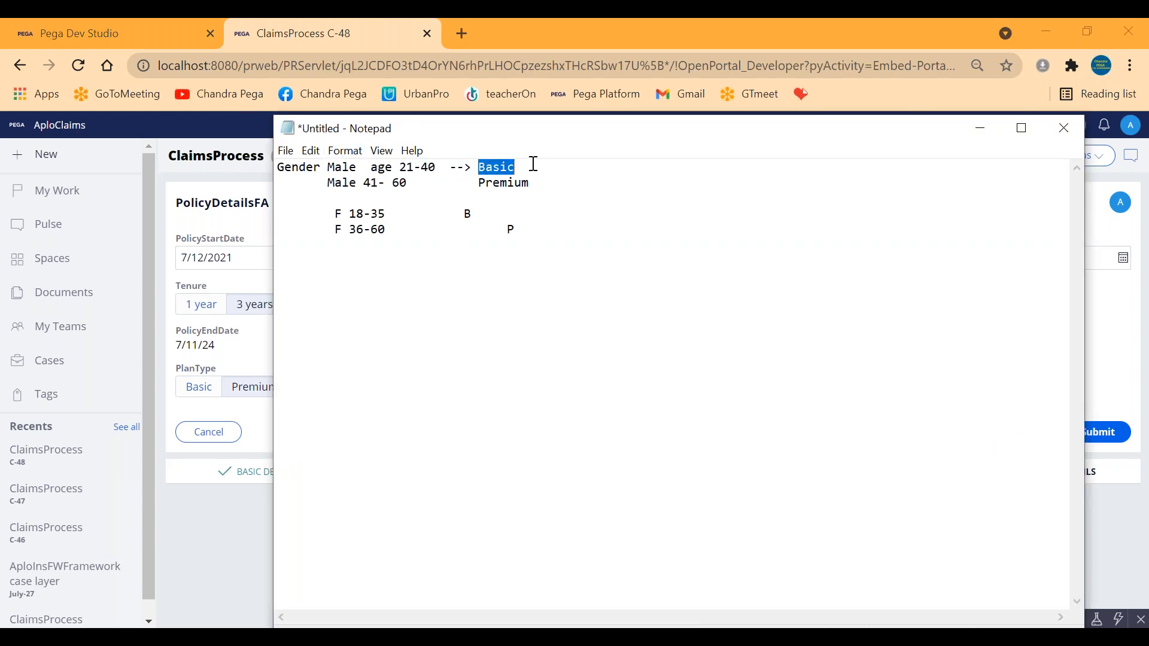
# Step: Return to the ClaimsProcess case and set the PlanType to Basic
pyautogui.click(535, 164)
pyautogui.hotkey('alt', 'Tab')
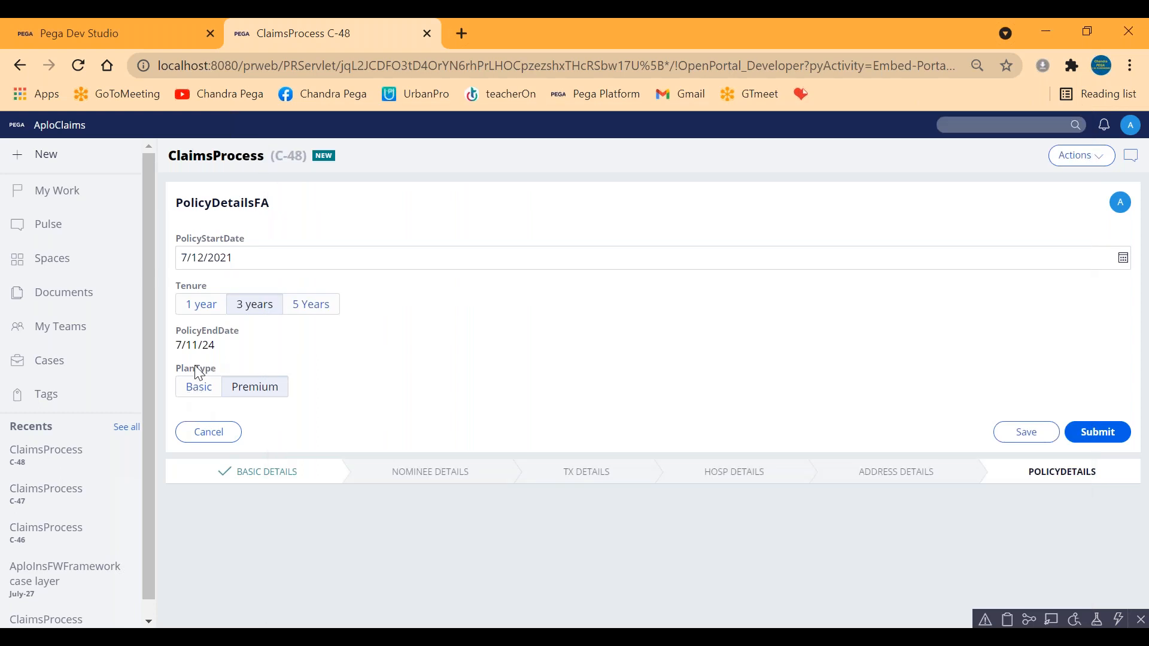
pyautogui.click(203, 387)
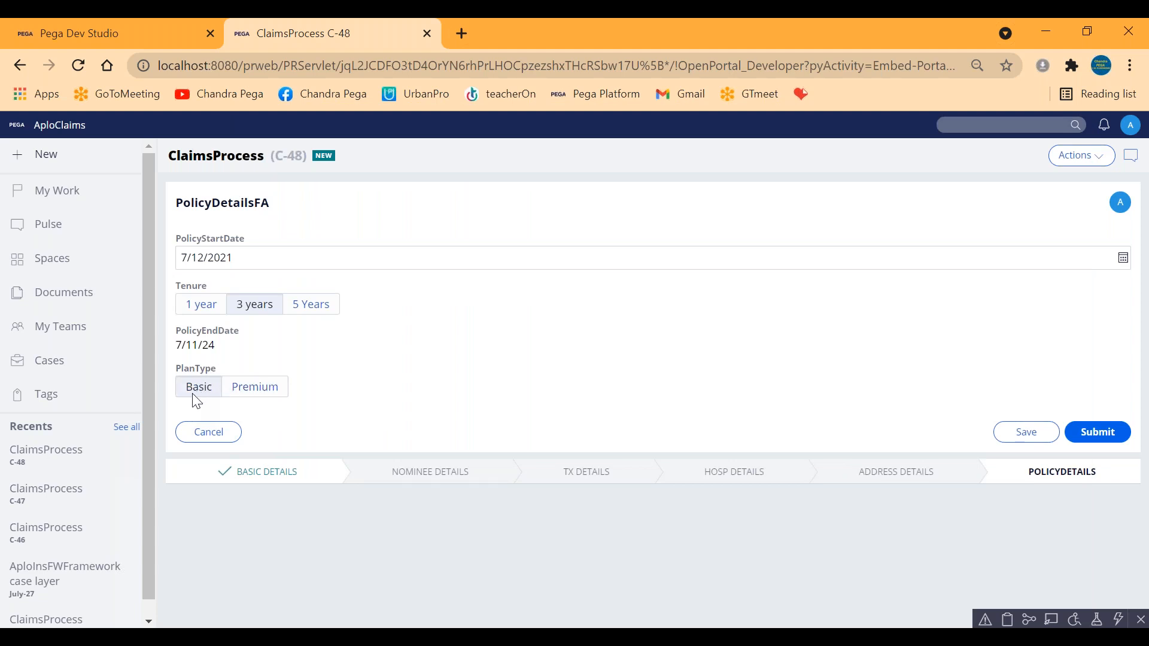
# Step: Highlight the male and female plan rules in Notepad, and switch the case's PlanType to Premium and back to Basic
pyautogui.hotkey('alt', 'Tab')
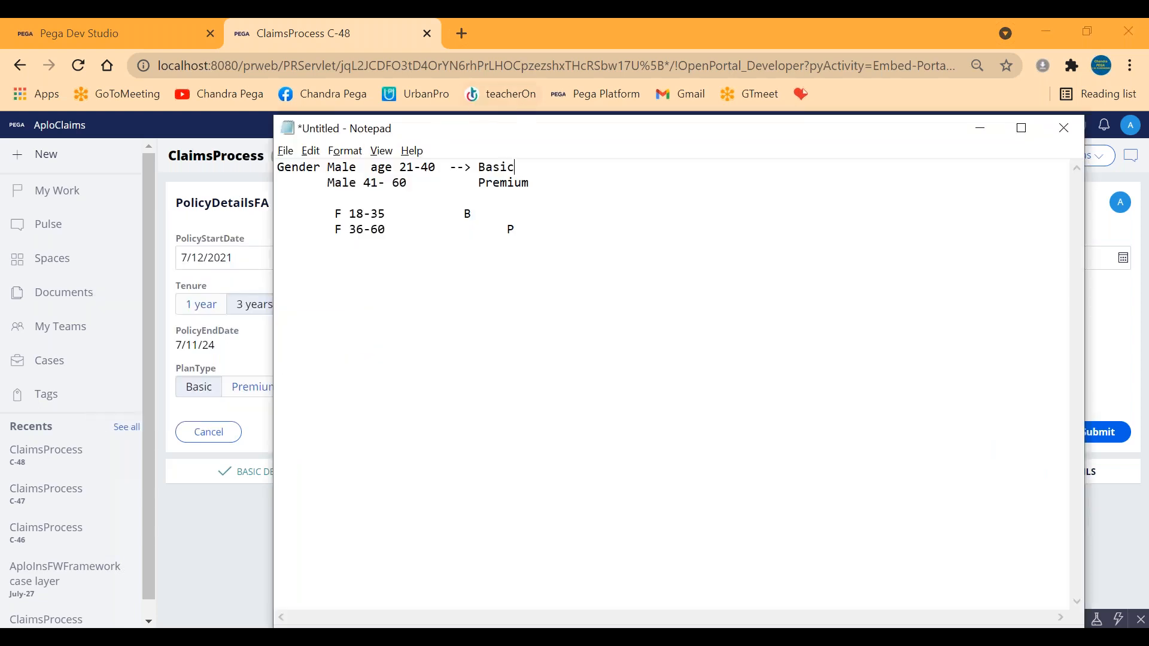
pyautogui.moveTo(329, 167); pyautogui.dragTo(549, 223)
pyautogui.click(558, 193)
pyautogui.click(226, 360)
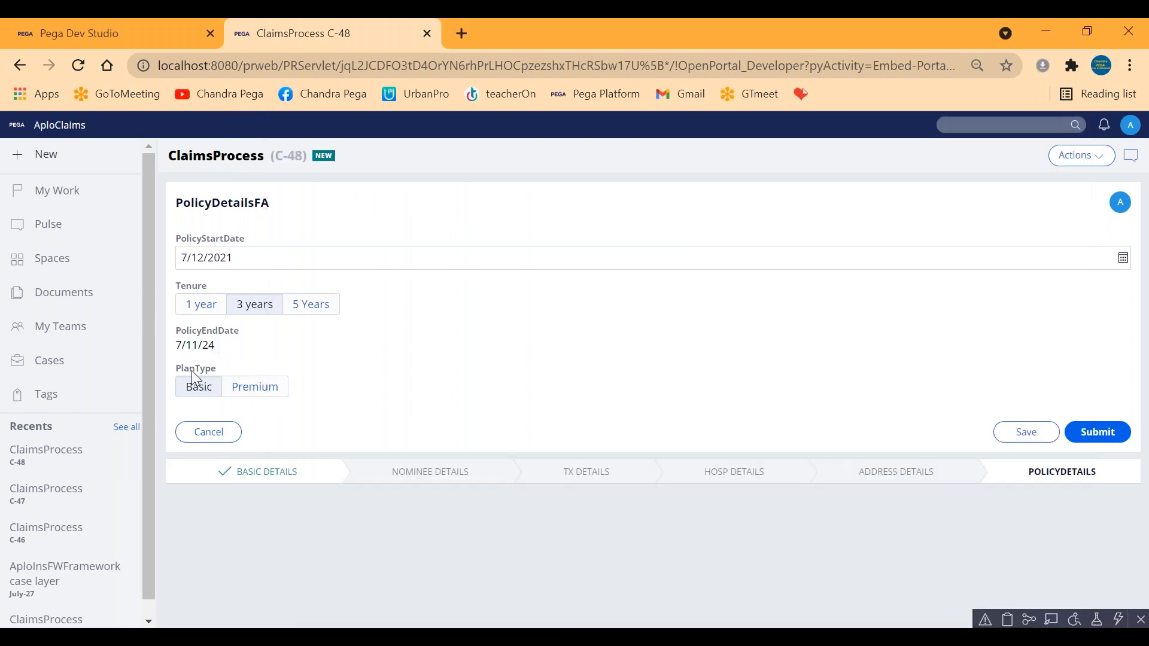
pyautogui.click(257, 391)
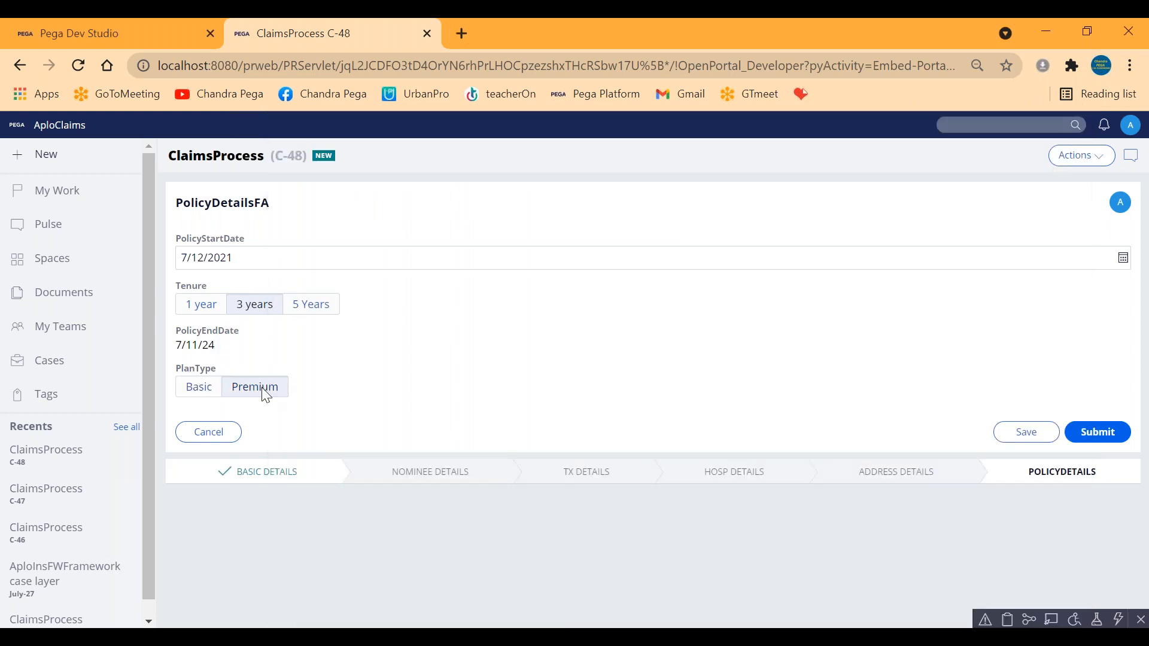
pyautogui.click(201, 393)
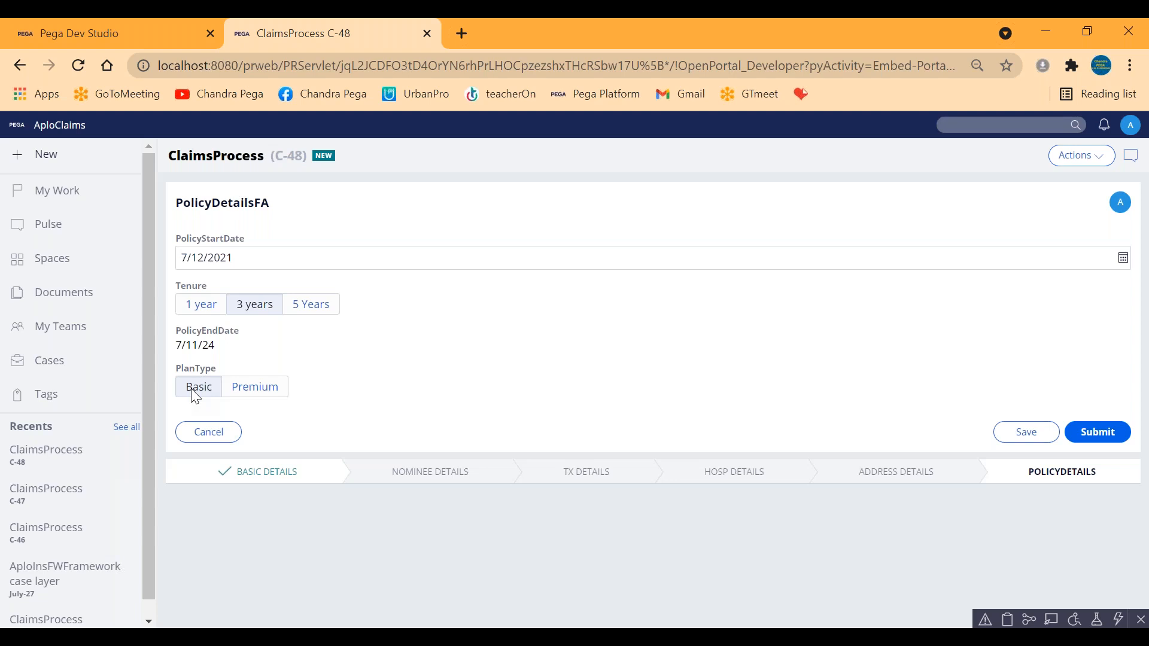
# Step: In Notepad, leave blank lines below the female rules and add the note "Dtable --> Based on return value.. select plan type"
pyautogui.hotkey('alt', 'Tab')
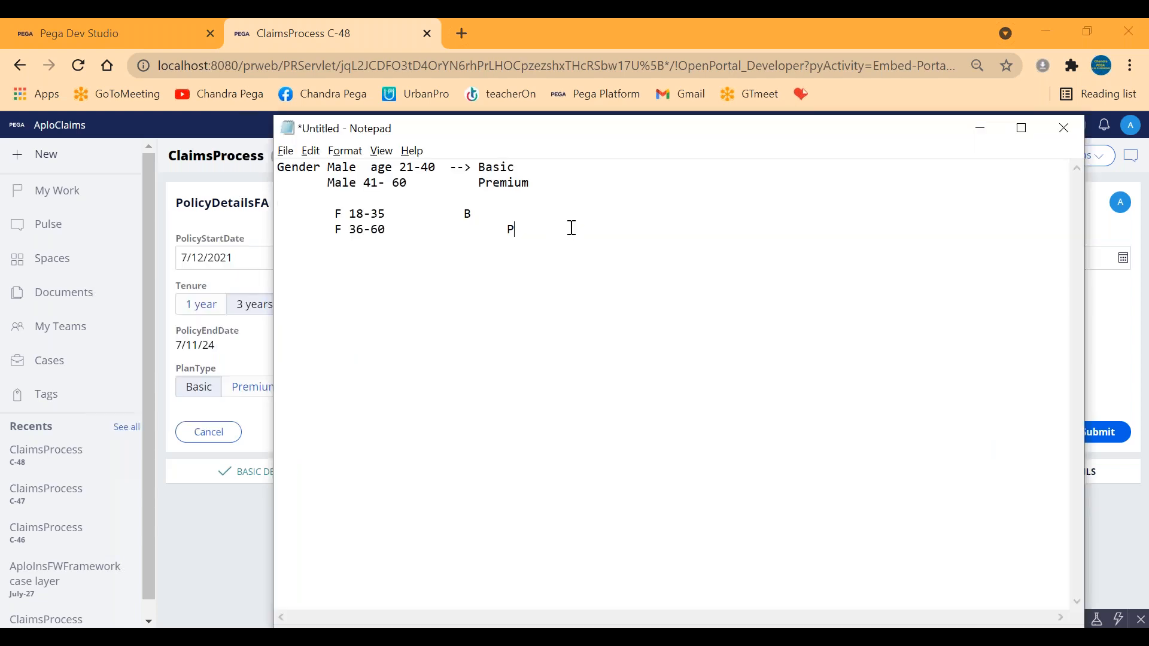
pyautogui.press('Return')
pyautogui.press('Return')
pyautogui.press('Return')
pyautogui.write('Dtable  --> Based on return valu')
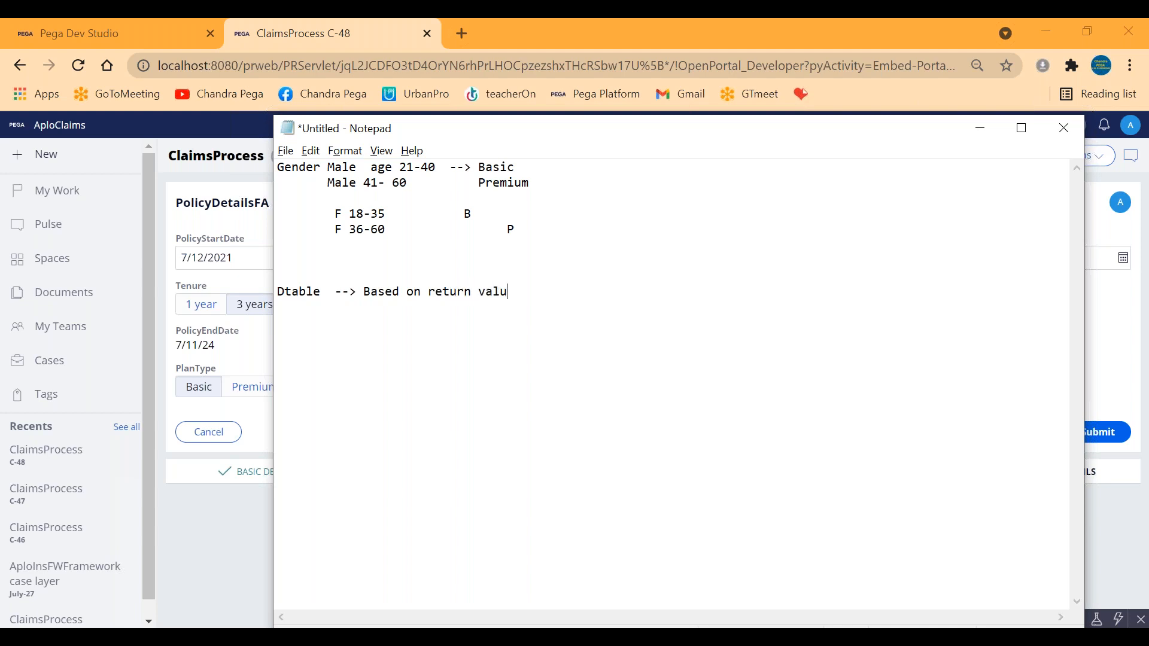
pyautogui.write('e.. select plan type')
# Step: Highlight the Dtable note and add "DTF-->pxEvaluateDTable" below it, separated by a blank line
pyautogui.moveTo(677, 292); pyautogui.dragTo(263, 295)
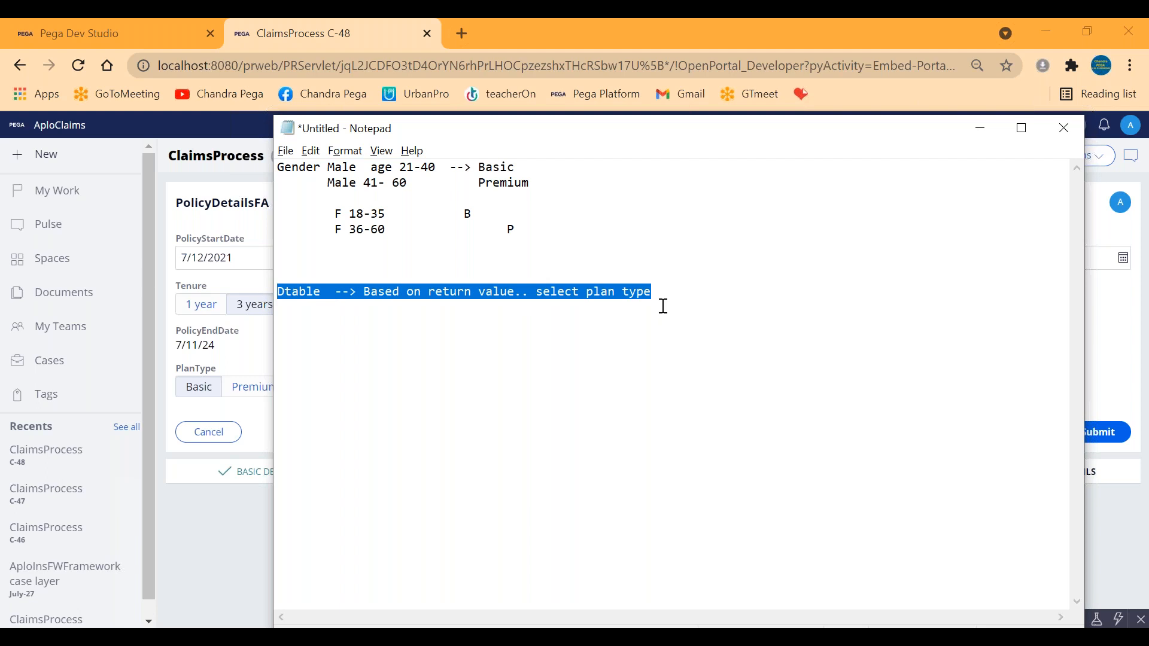
pyautogui.click(684, 288)
pyautogui.press('Return')
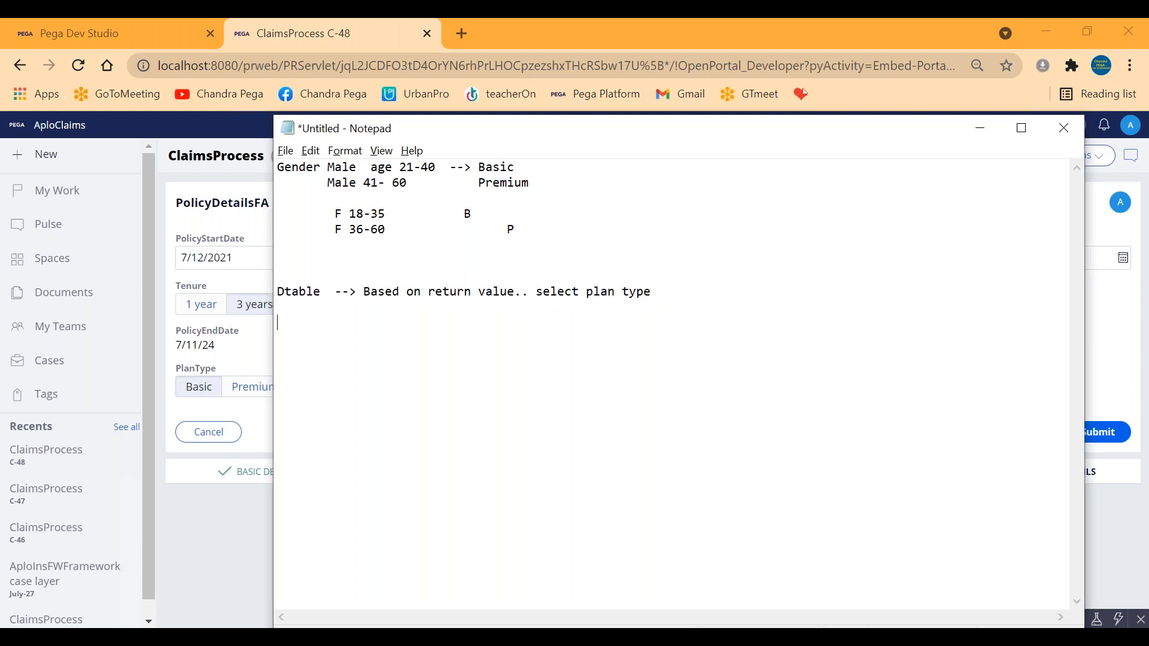
pyautogui.write('DTF-->')
pyautogui.write('pxEvaluateDTable')
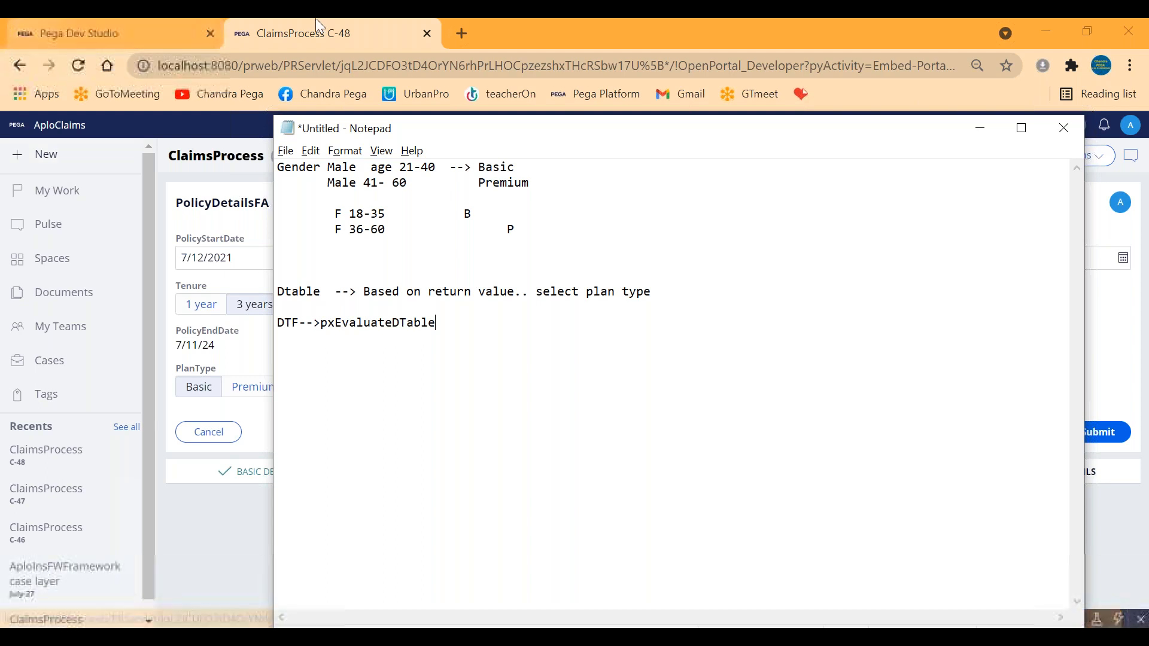
pyautogui.press('Return')
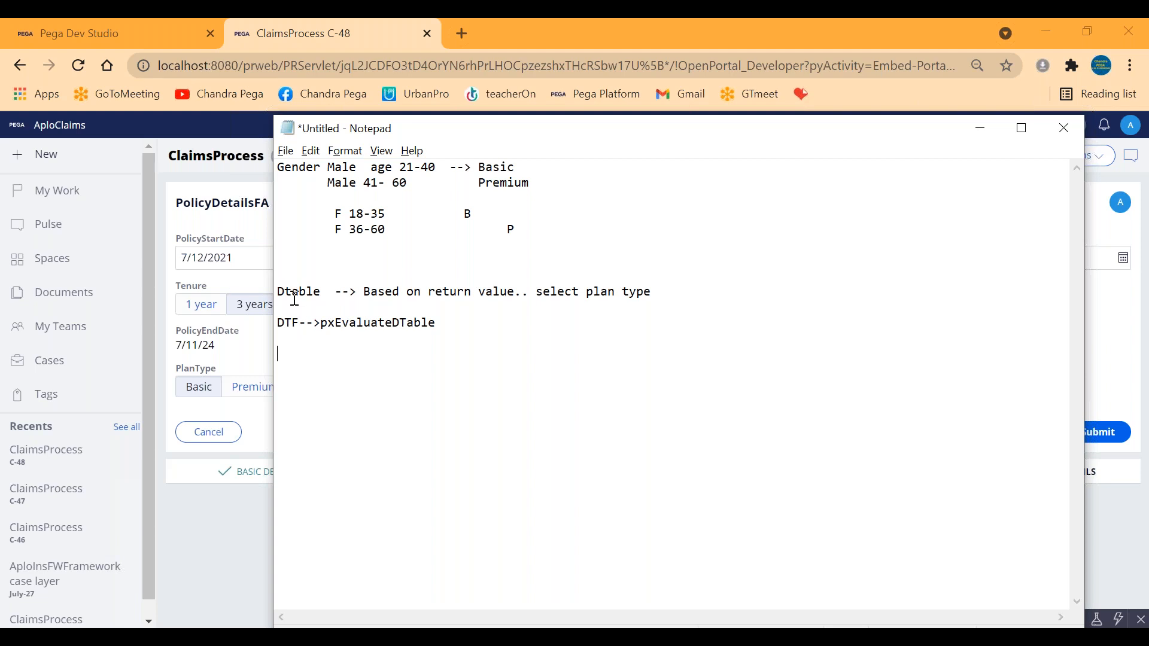
# Step: Review the pxEvaluateDTable and return-value notes against the PlanType options in the ClaimsProcess case
pyautogui.moveTo(320, 324); pyautogui.dragTo(483, 323)
pyautogui.click(465, 324)
pyautogui.moveTo(349, 292); pyautogui.dragTo(724, 298)
pyautogui.click(696, 295)
pyautogui.press('Return')
pyautogui.press('Return')
pyautogui.click(228, 348)
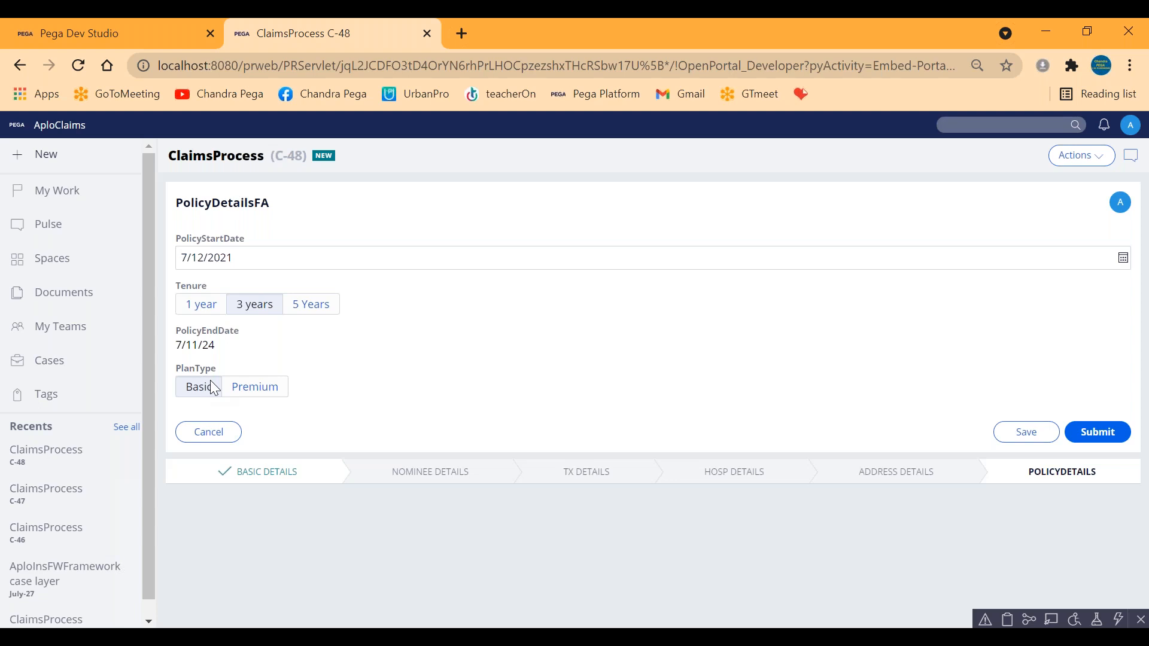
pyautogui.moveTo(174, 363); pyautogui.dragTo(318, 405)
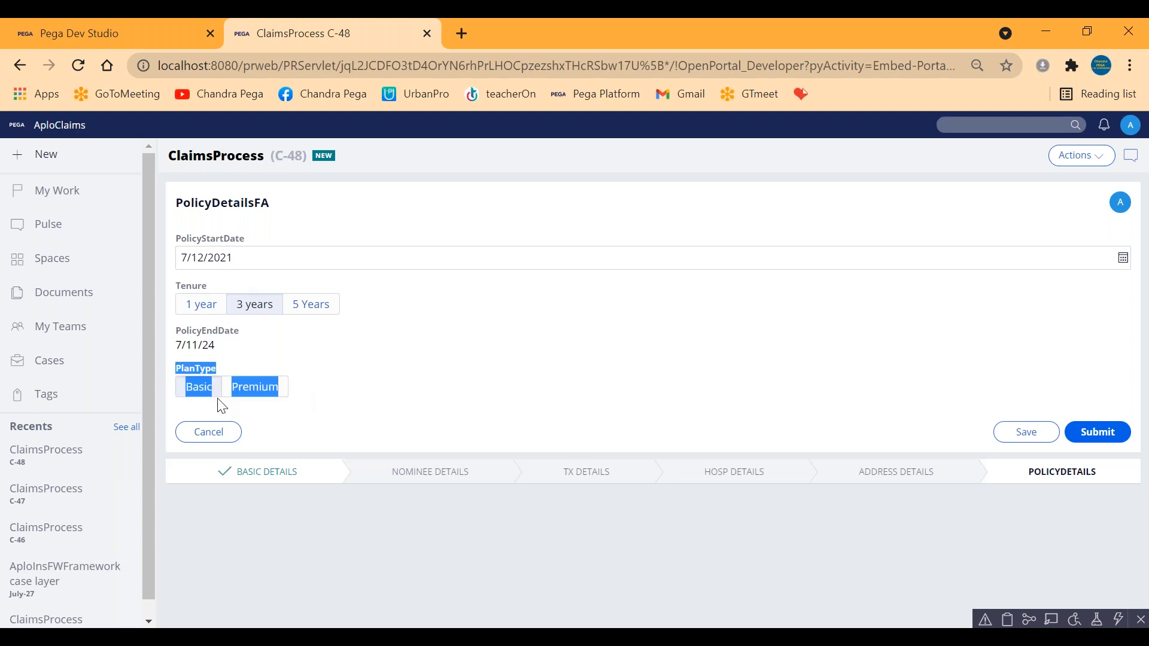
pyautogui.click(313, 392)
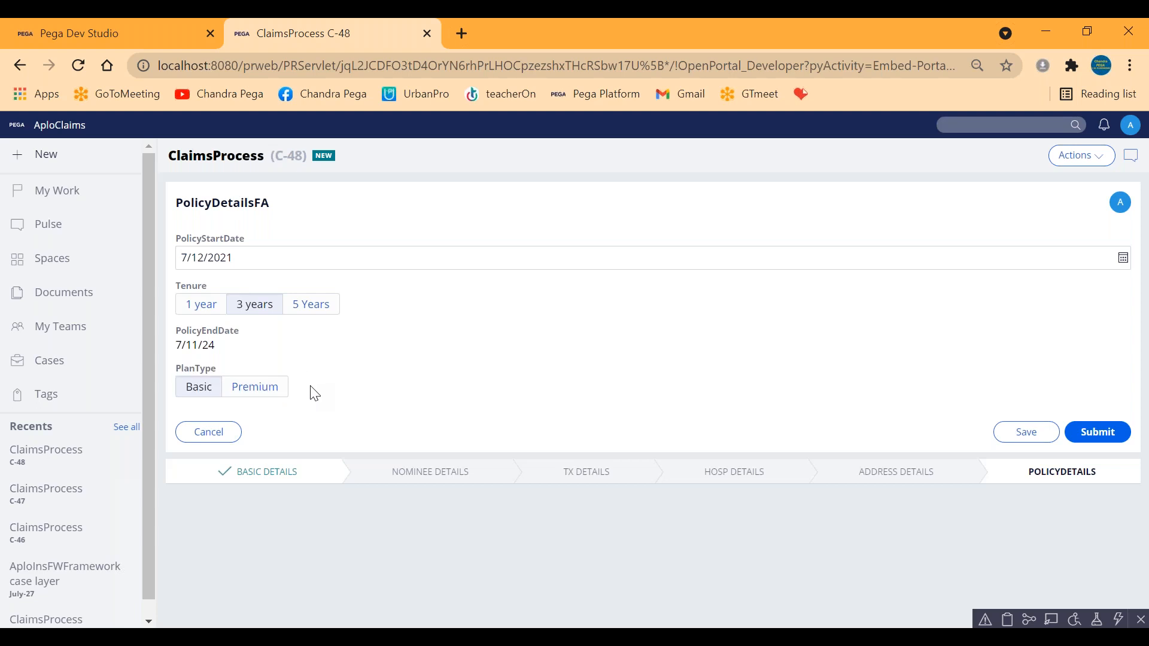
# Step: Go back to Notepad and re-read the pxEvaluateDTable function name and the "select plan type" part of the Dtable note
pyautogui.hotkey('alt', 'Tab')
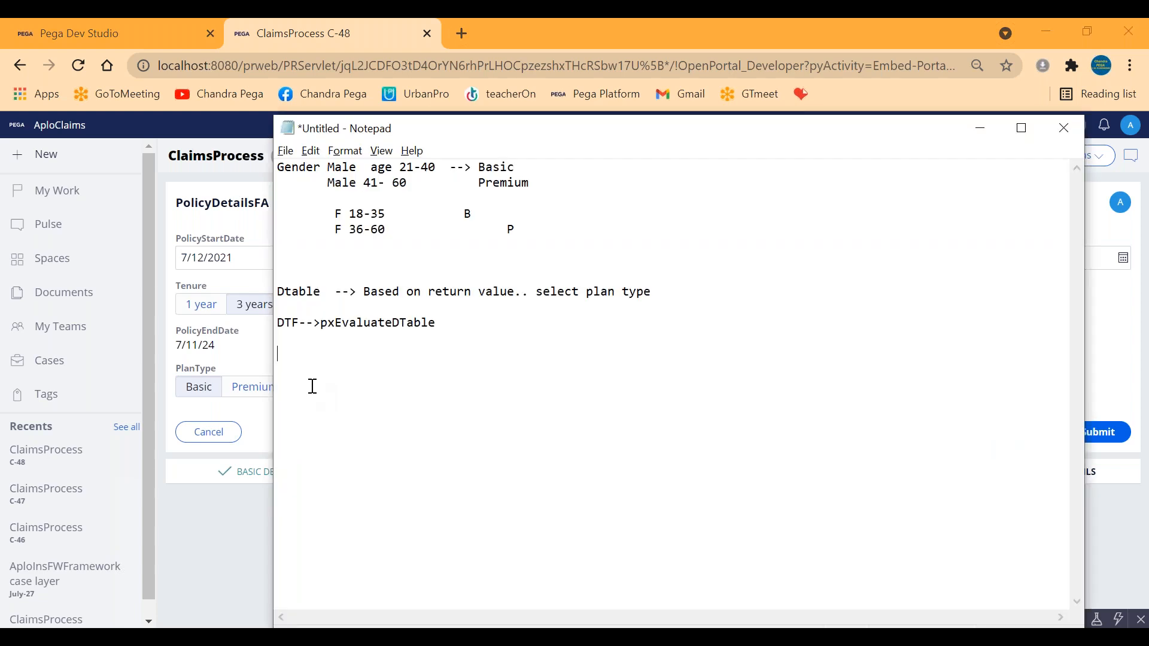
pyautogui.moveTo(327, 323); pyautogui.dragTo(457, 323)
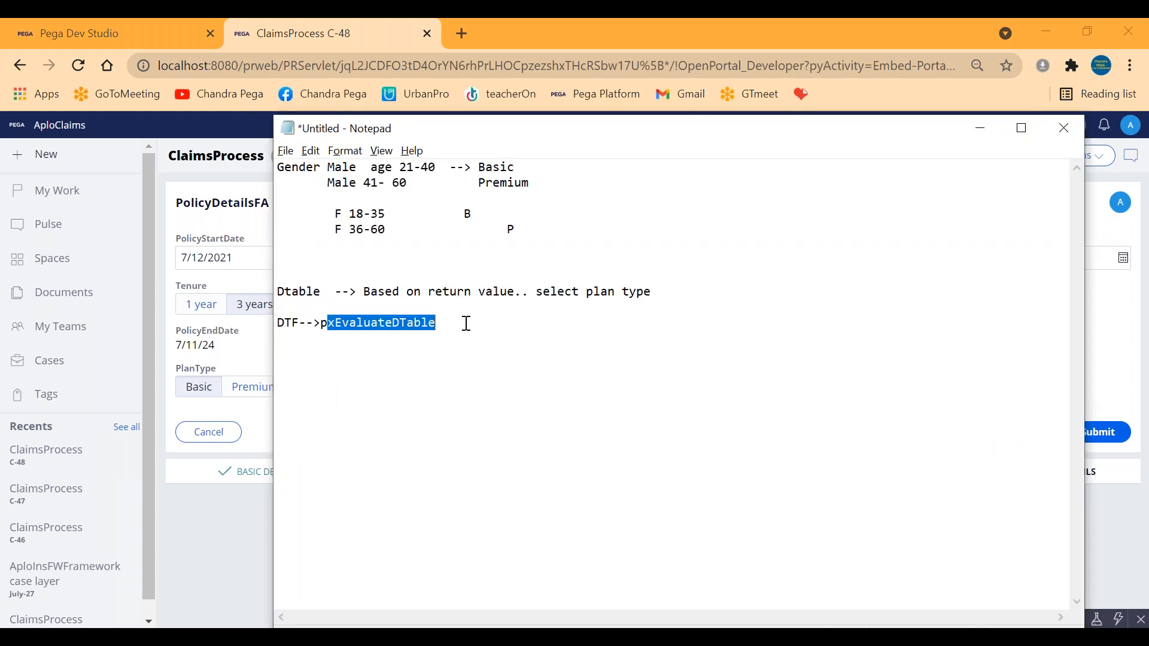
pyautogui.click(460, 323)
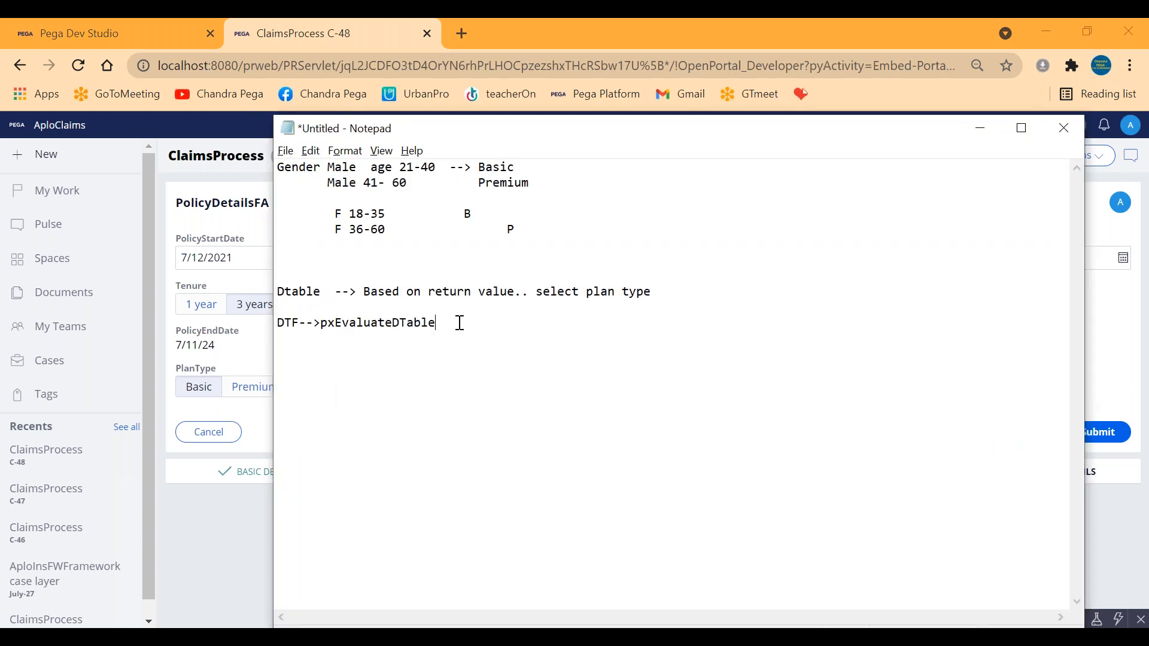
pyautogui.moveTo(350, 291); pyautogui.dragTo(672, 292)
pyautogui.click(671, 292)
pyautogui.moveTo(536, 291); pyautogui.dragTo(665, 290)
pyautogui.click(664, 289)
# Step: Add "CB" below the pxEvaluateDTable note, separated by a blank line, and minimize Notepad
pyautogui.press('Return')
pyautogui.press('Return')
pyautogui.write('CB')
pyautogui.click(974, 128)
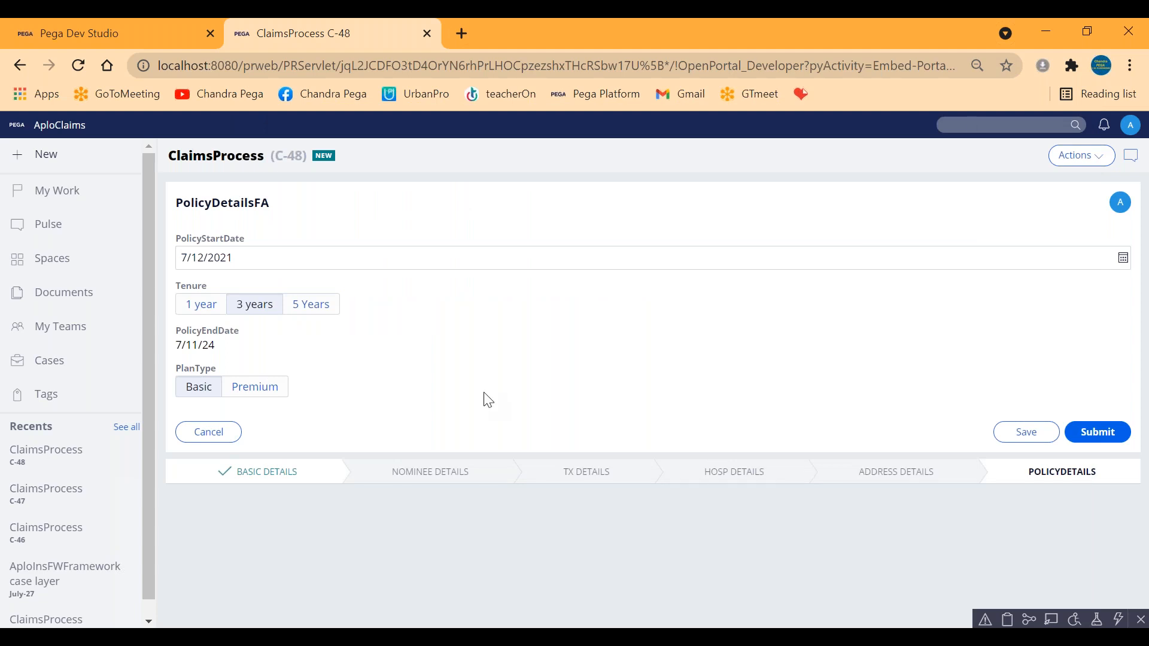
# Step: Bring Notepad back up and highlight all four gender and age plan rules for review
pyautogui.click(575, 19)
pyautogui.click(221, 622)
pyautogui.moveTo(544, 224); pyautogui.dragTo(239, 163)
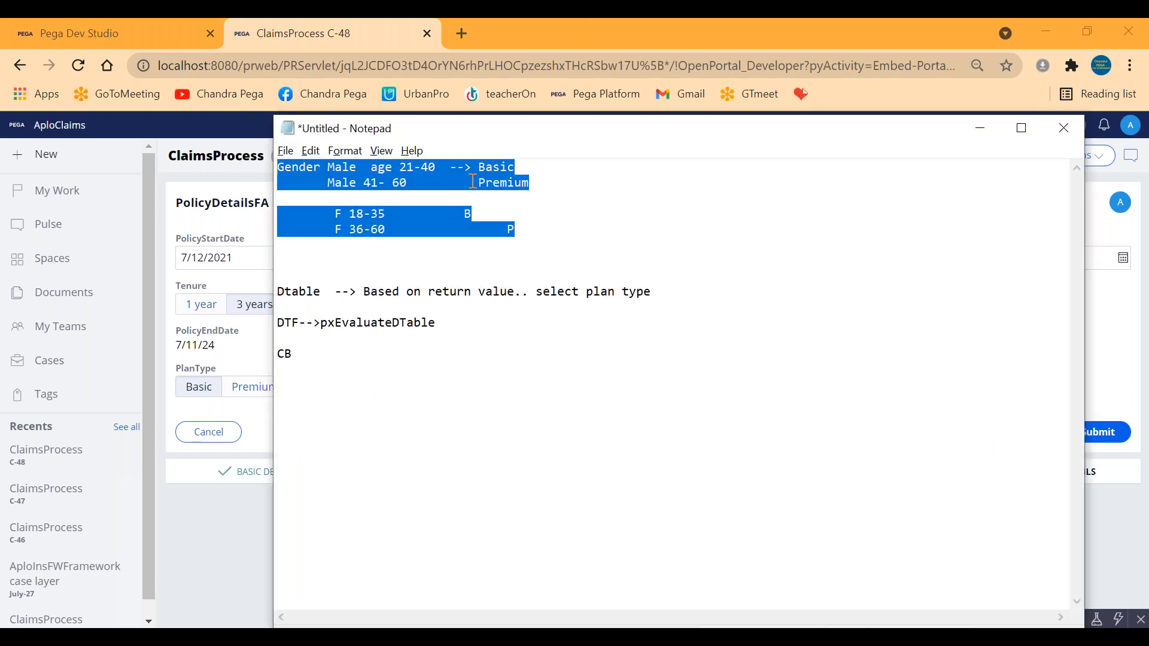
# Step: Switch to Pega Dev Studio and start a new Decision Table record labelled "PlanTypeSelectionDtable"
pyautogui.click(119, 27)
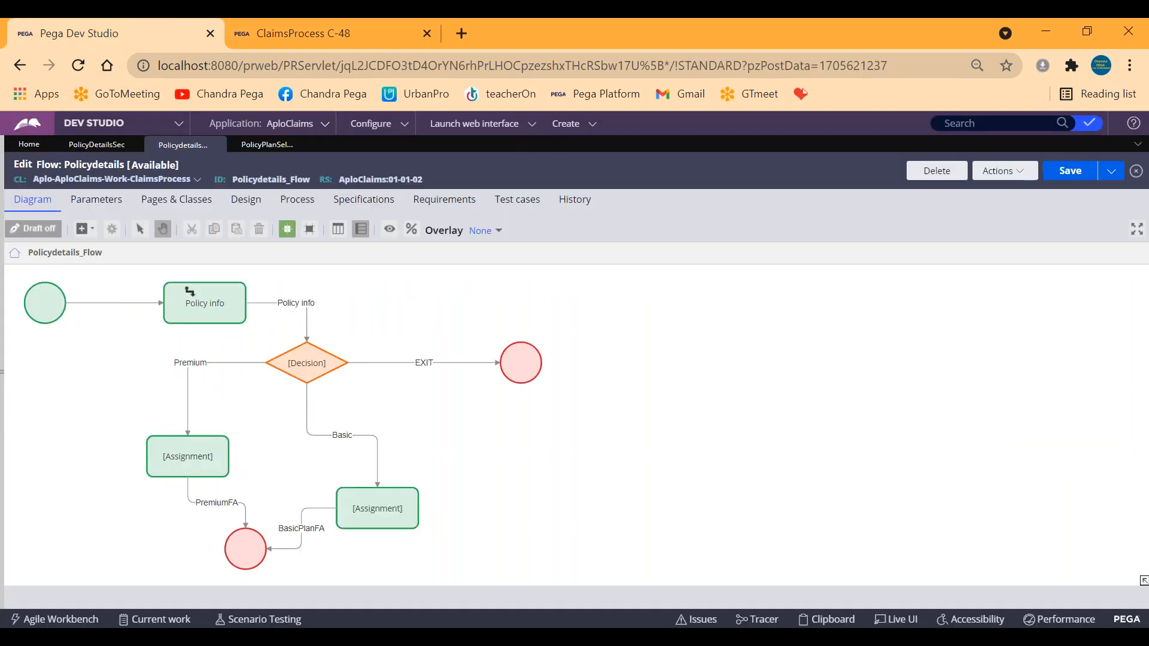
pyautogui.click(564, 127)
pyautogui.moveTo(589, 193)
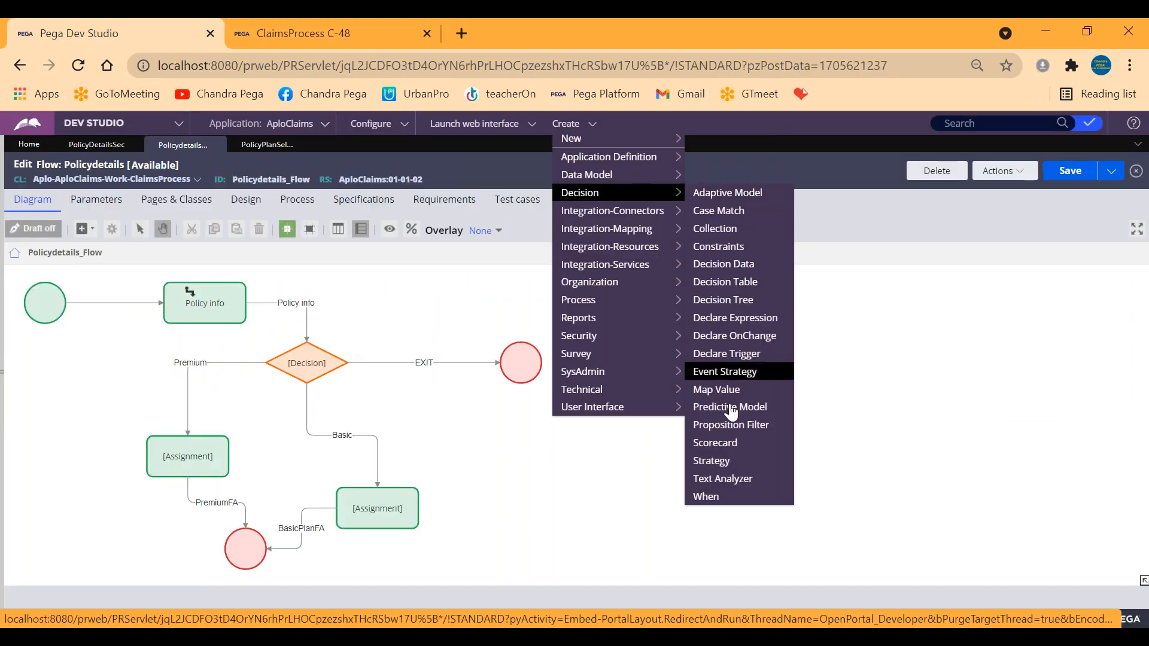
pyautogui.click(731, 282)
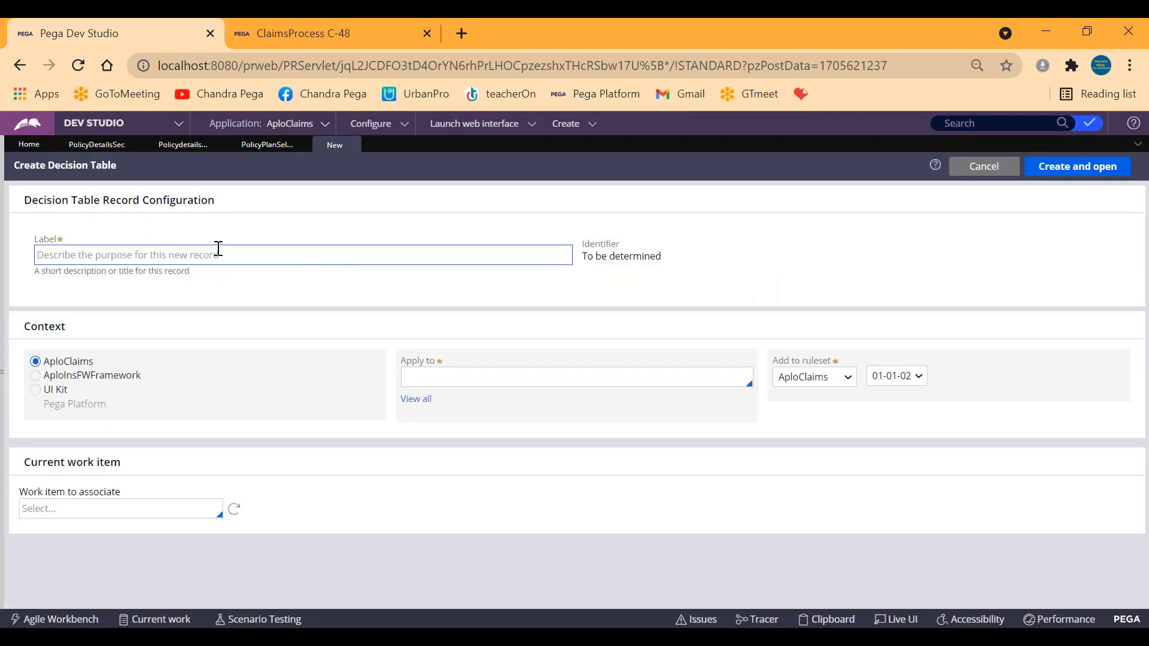
pyautogui.click(218, 250)
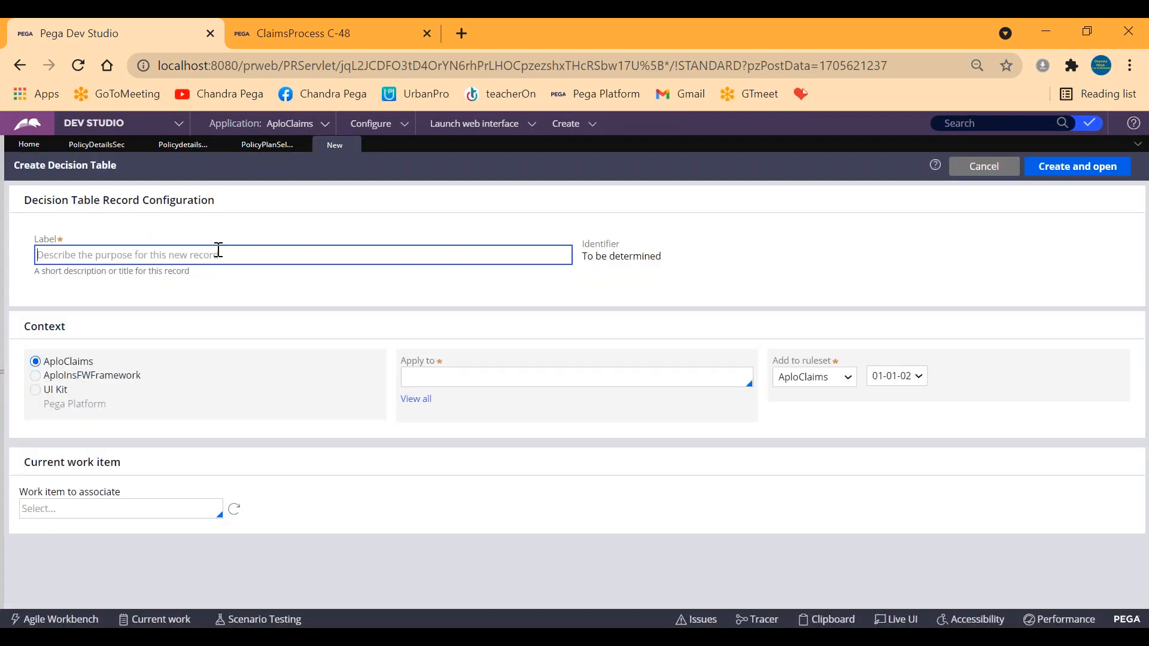
pyautogui.write('P')
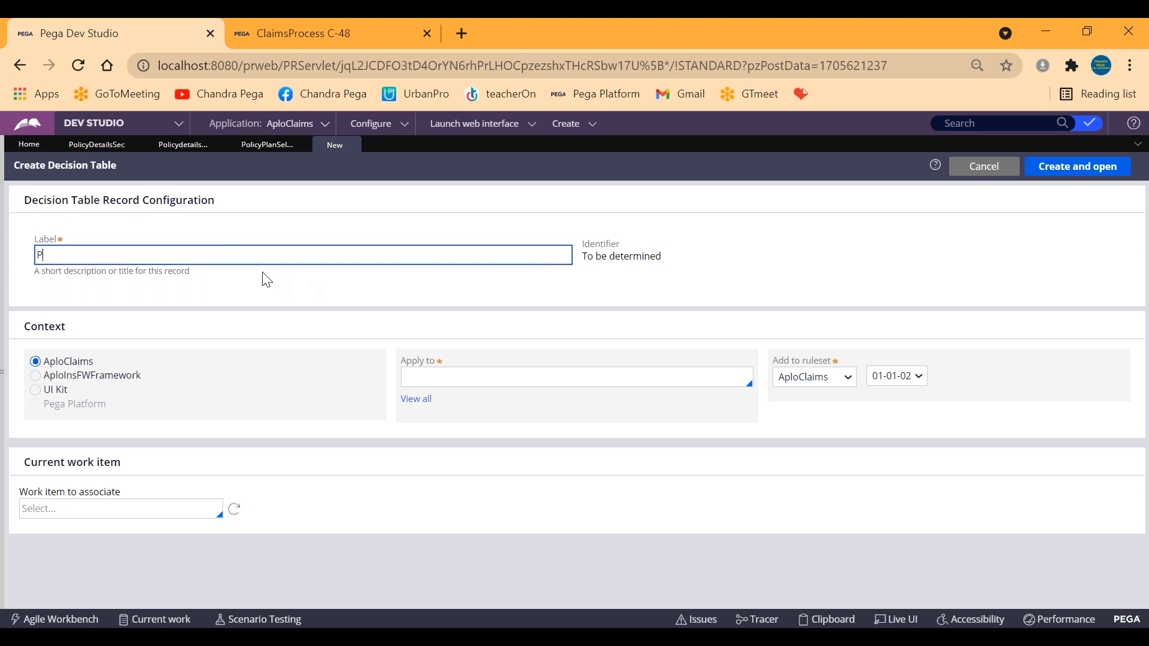
pyautogui.write('lanTypeSelectionDtable')
# Step: Set the context to AploInsFWFramework and the Apply to class to Aplo-FW-AploInsFW-Work, and create and open the decision table
pyautogui.click(36, 386)
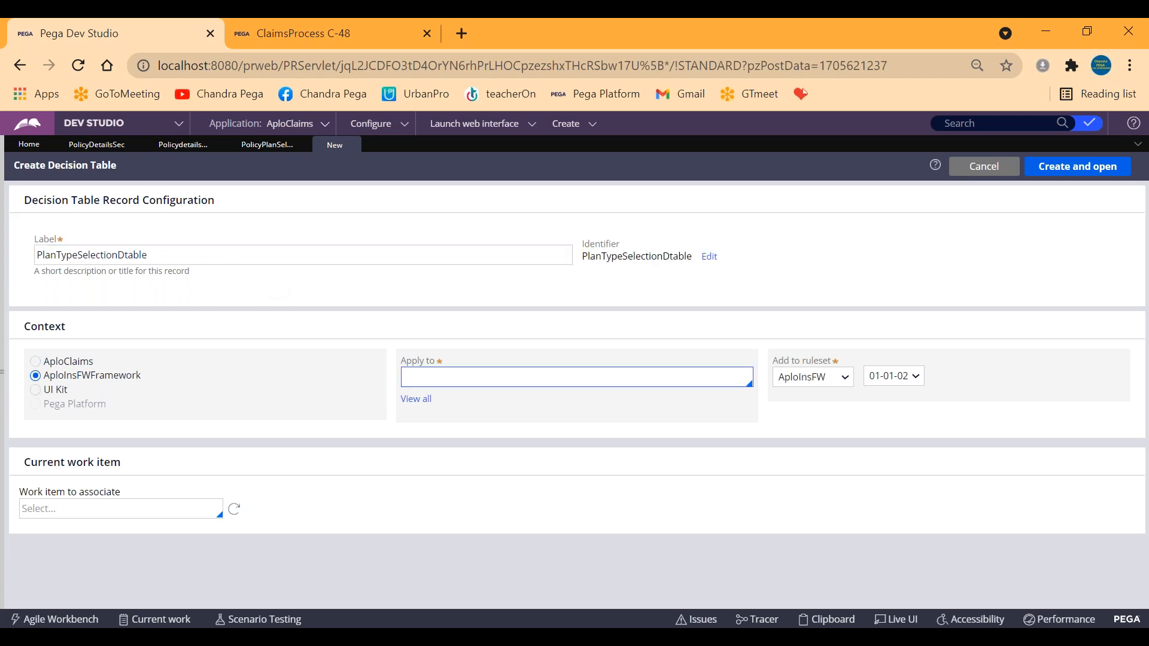
pyautogui.click(415, 399)
pyautogui.write('a')
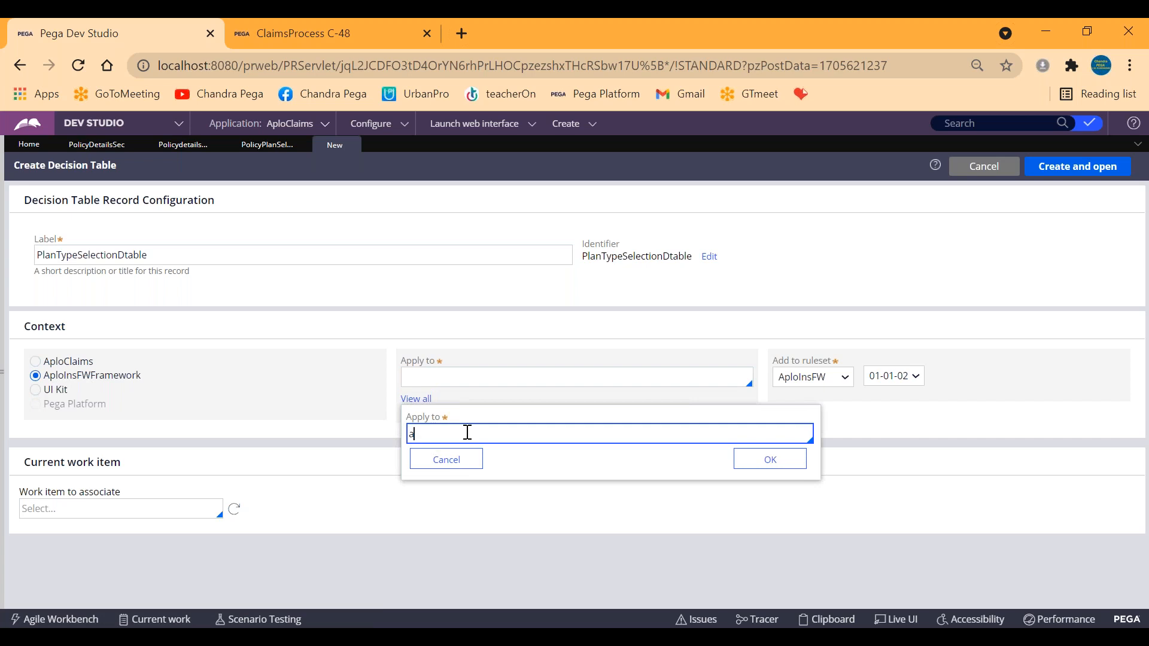
pyautogui.write('plo-fw')
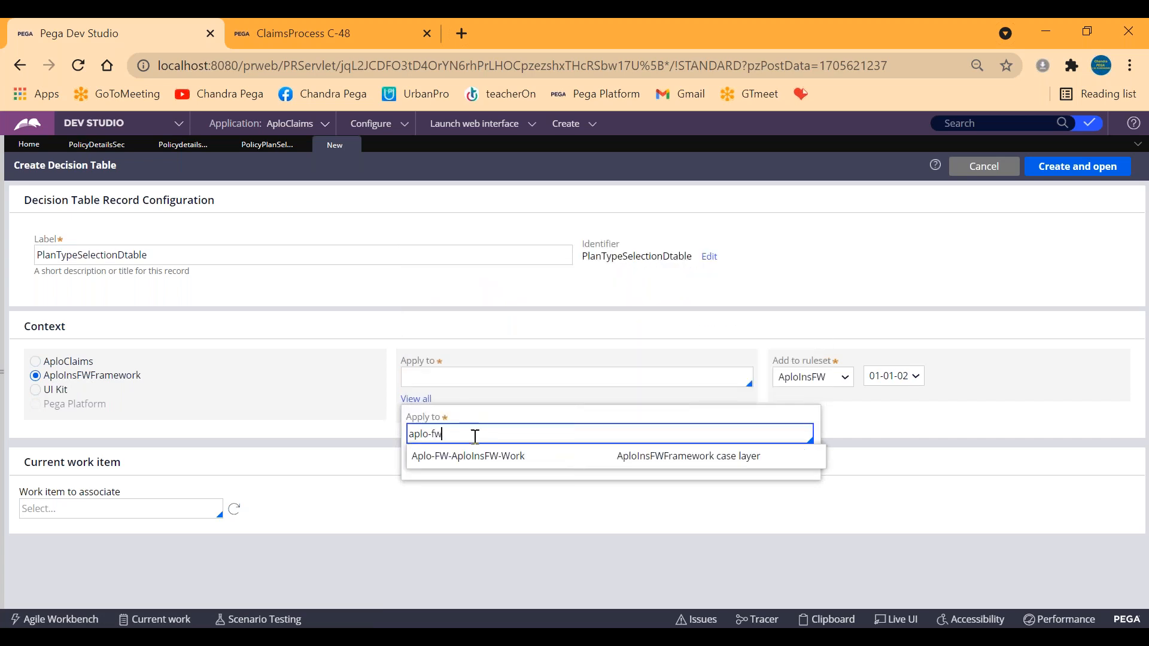
pyautogui.click(473, 458)
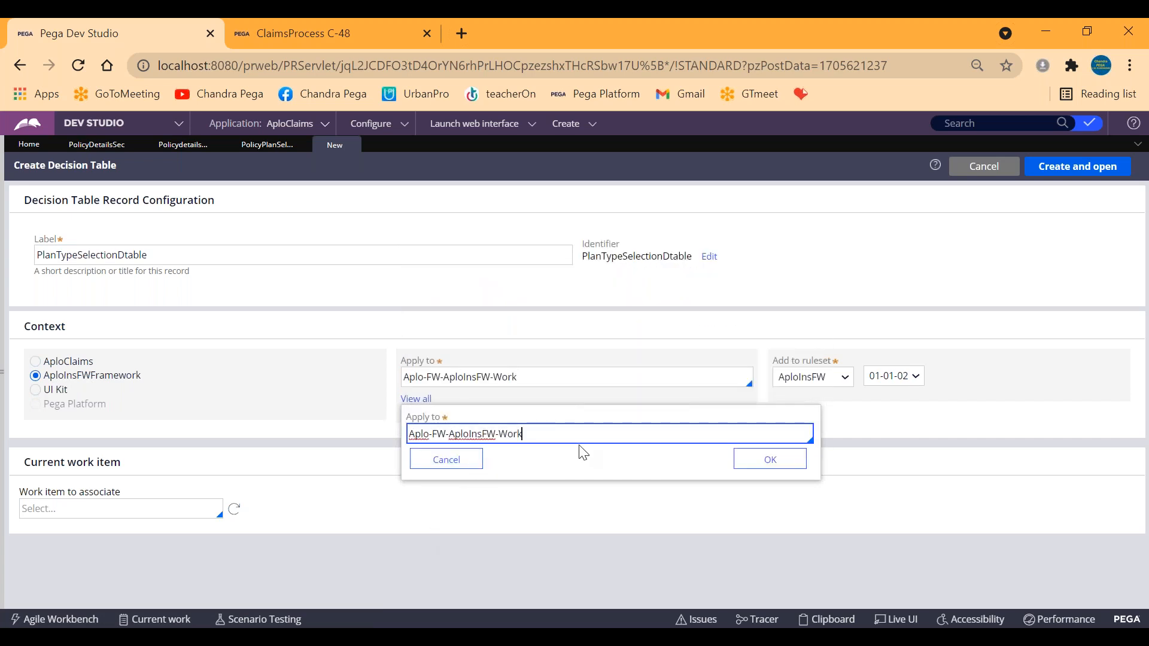
pyautogui.click(770, 460)
pyautogui.click(1083, 171)
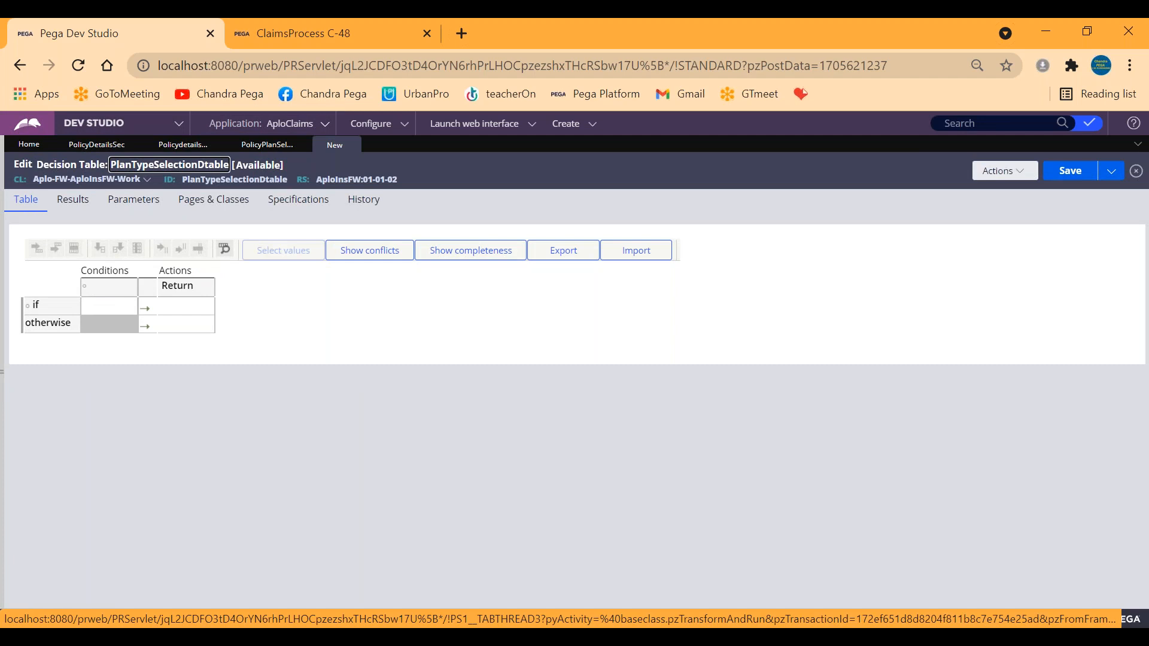
# Step: Check the gender and age conditions in the Notepad rules and return to the decision table
pyautogui.hotkey('alt', 'Tab')
pyautogui.click(378, 196)
pyautogui.moveTo(358, 167); pyautogui.dragTo(276, 167)
pyautogui.click(443, 166)
pyautogui.keyDown('shift'); pyautogui.click(372, 167); pyautogui.keyUp('shift')
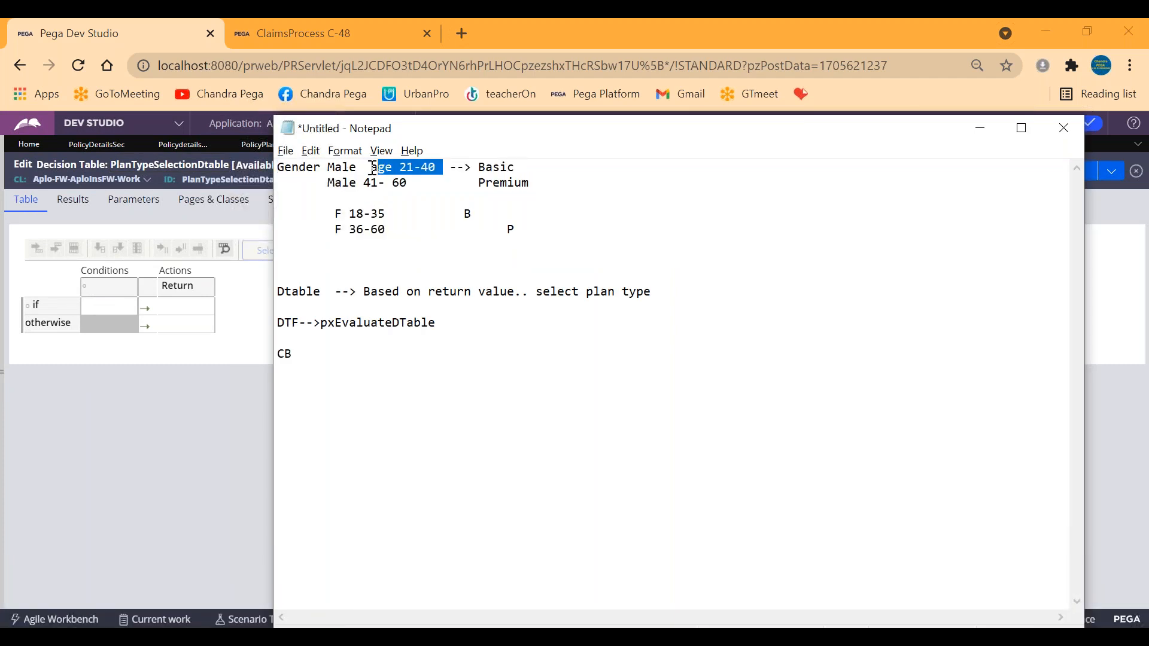
pyautogui.hotkey('alt', 'Tab')
pyautogui.hotkey('alt', 'Tab')
pyautogui.hotkey('alt', 'Tab')
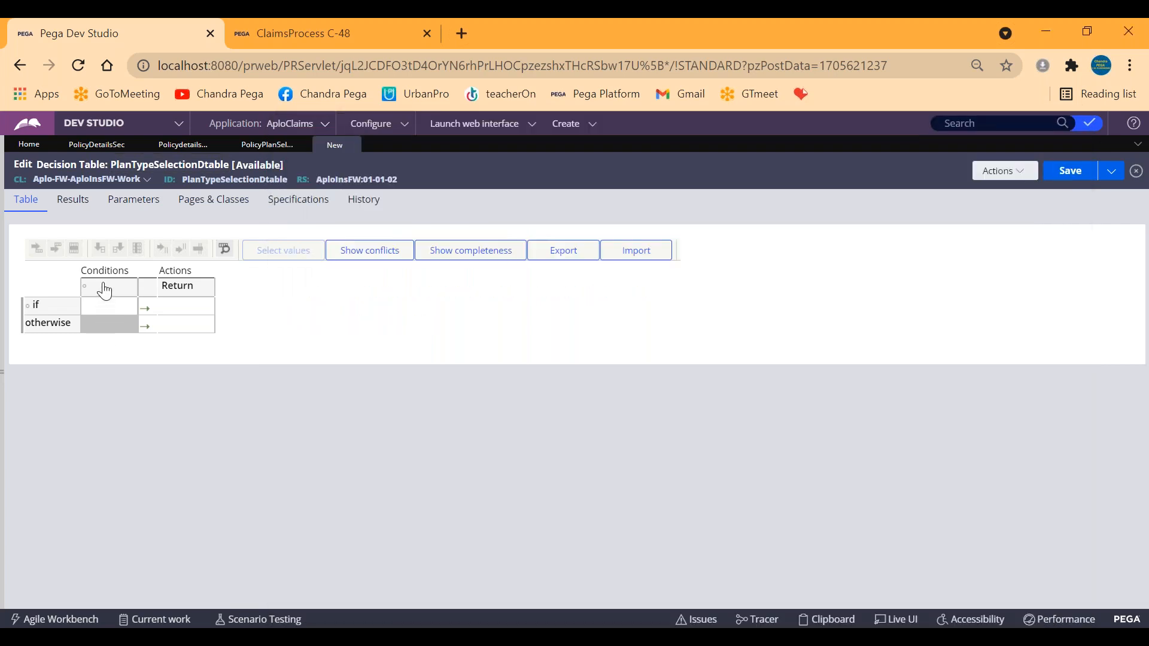
# Step: Define the first condition column with the property .CustDetailsPage.Gender, labelled Gender, using the = operator
pyautogui.click(105, 290)
pyautogui.click(368, 277)
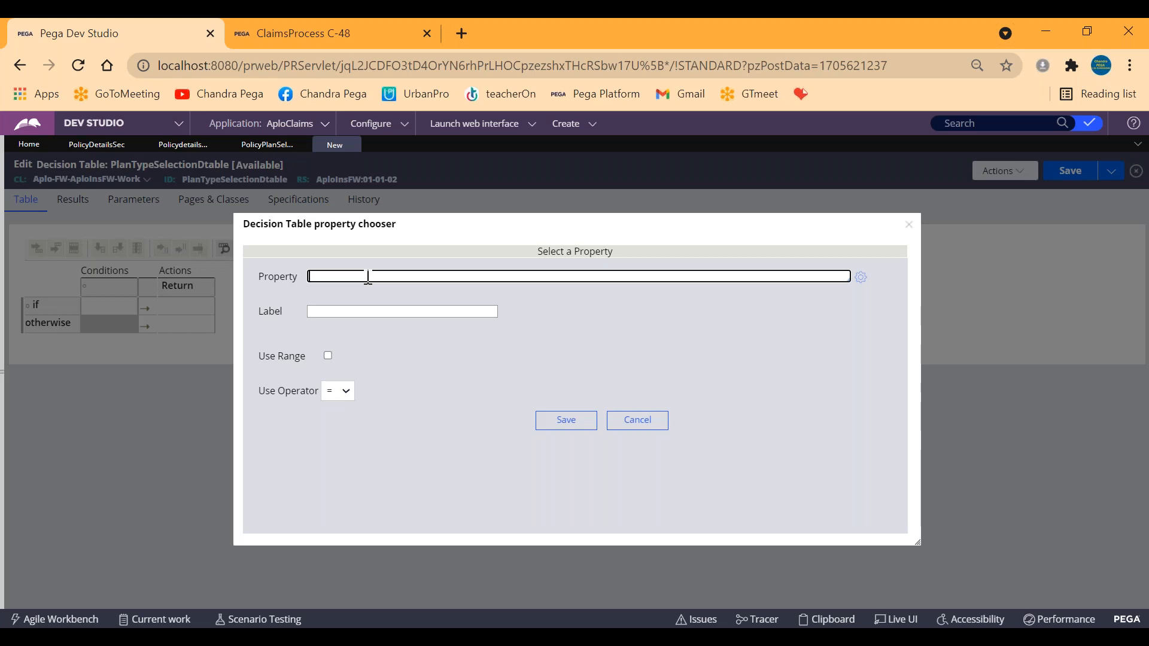
pyautogui.write('.cu')
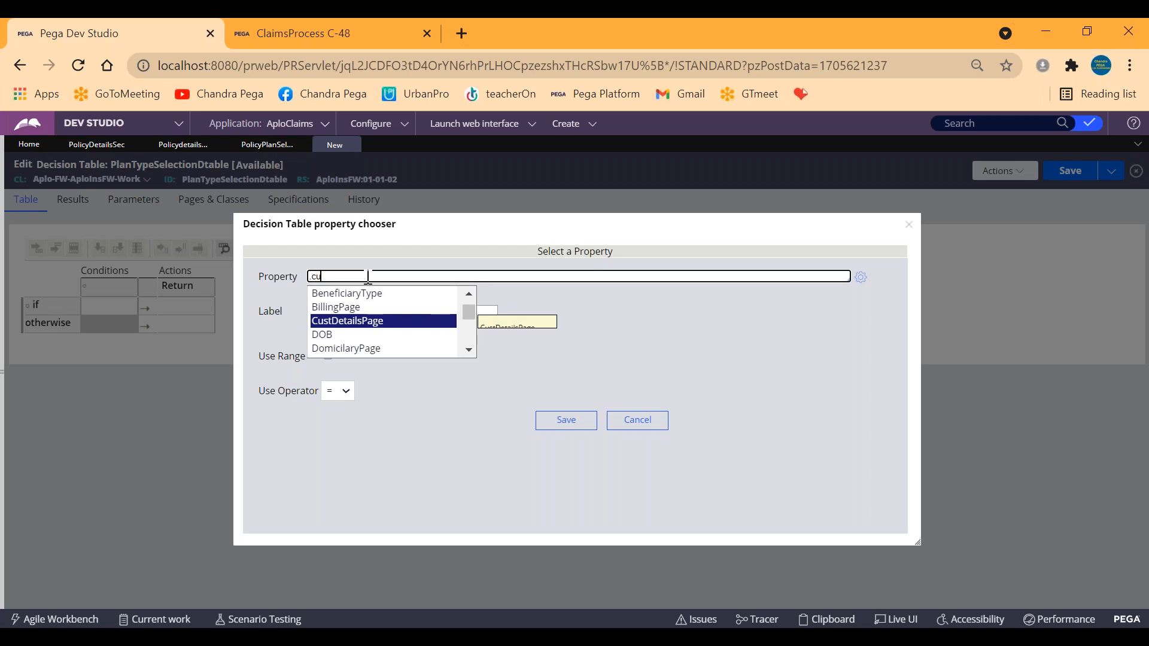
pyautogui.press('Return')
pyautogui.write('.')
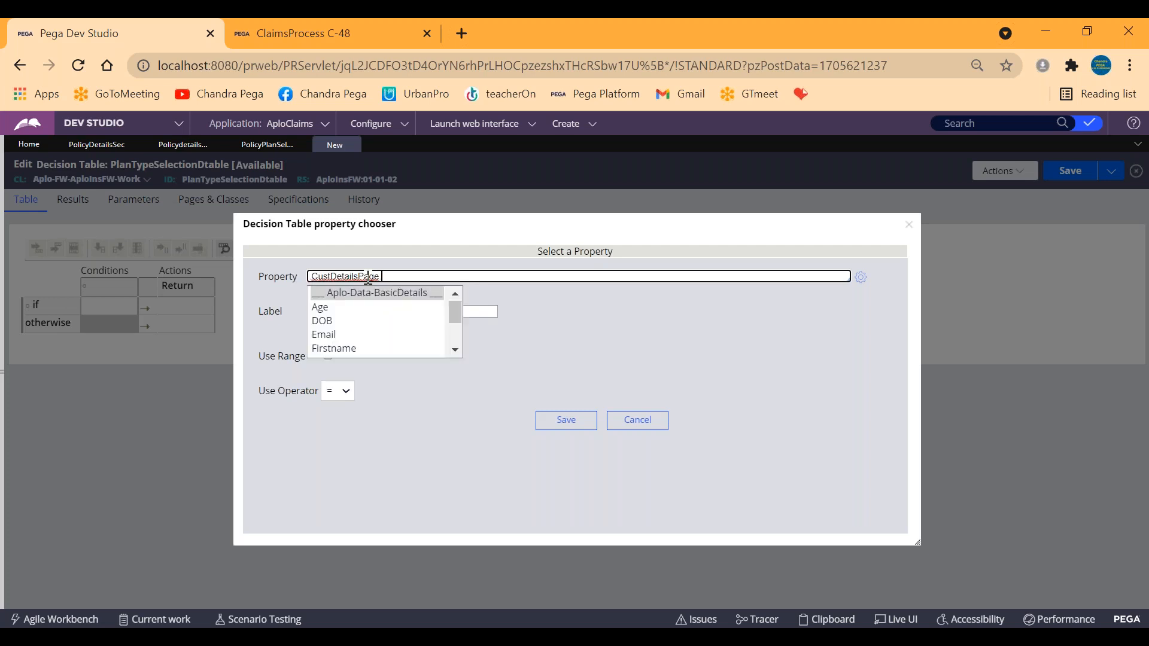
pyautogui.press('Down')
pyautogui.press('Down')
pyautogui.press('Down')
pyautogui.press('Down')
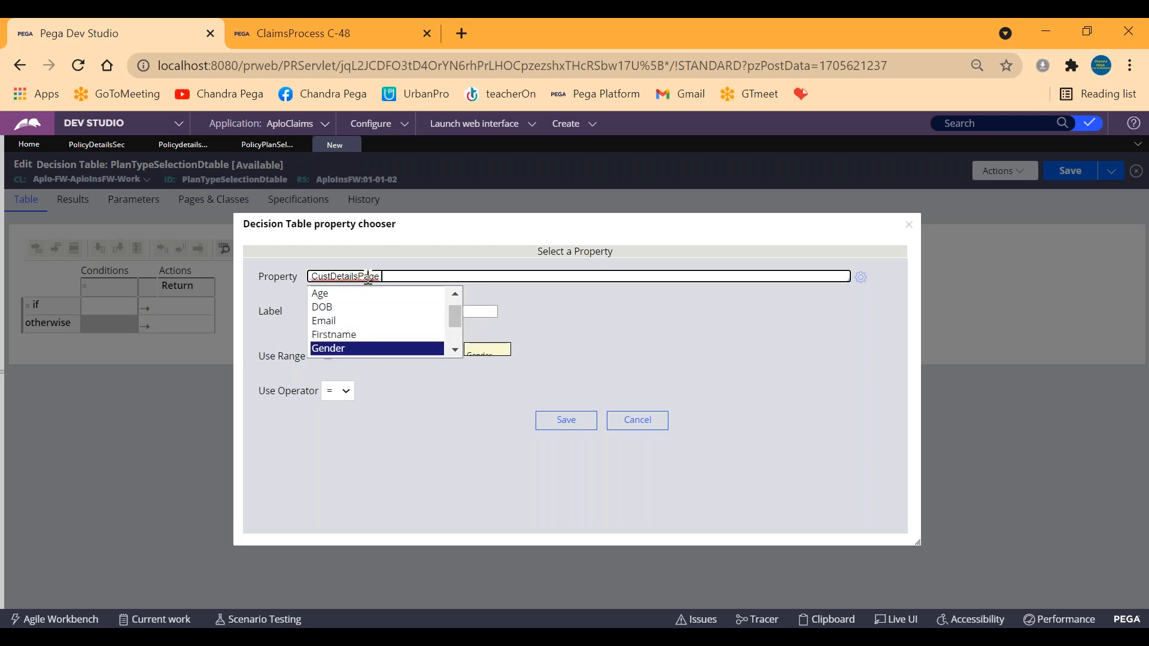
pyautogui.press('Return')
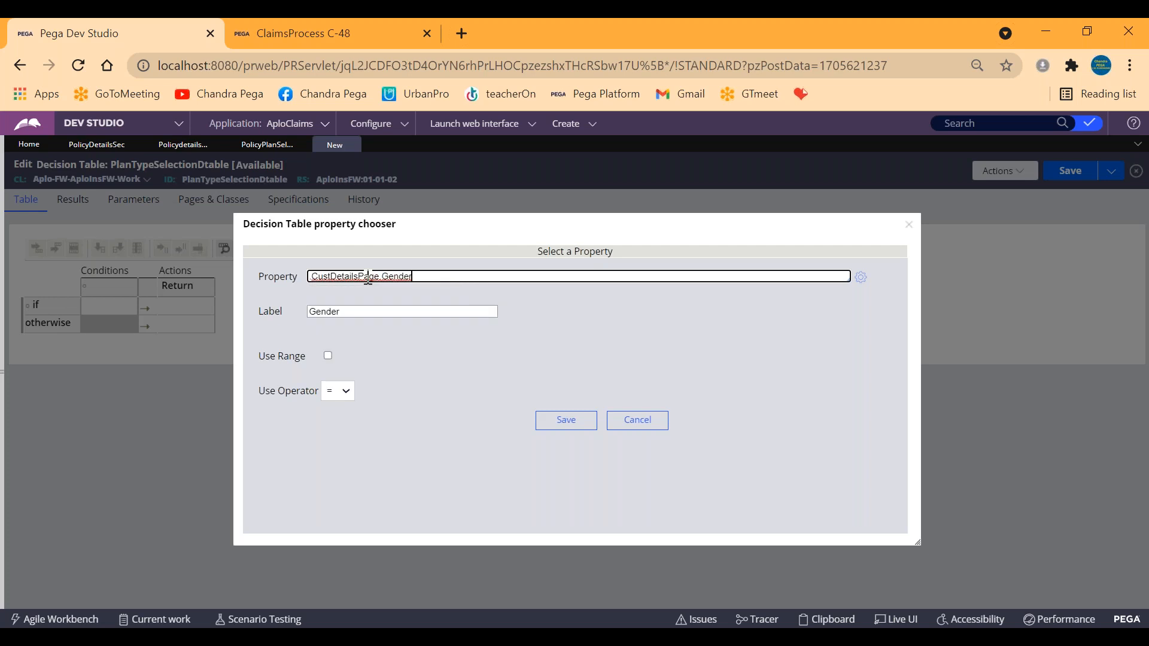
pyautogui.click(562, 424)
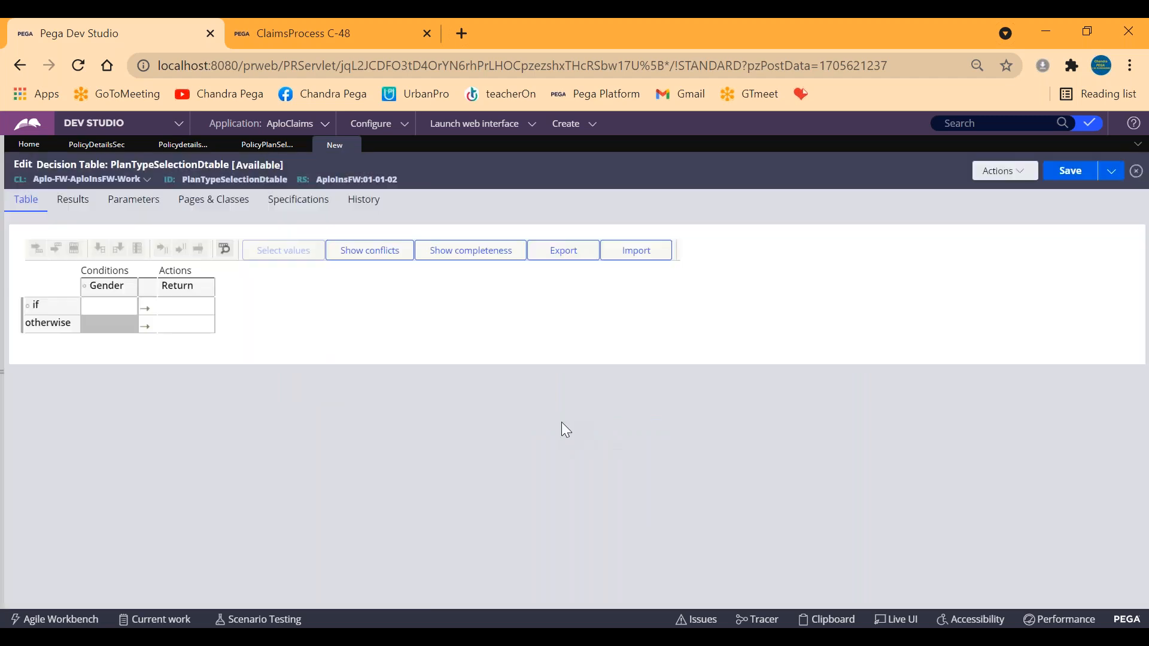
# Step: Insert a condition column after Gender for .CustDetailsPage.Age, labelled age, with a range from >= to <=
pyautogui.click(120, 312)
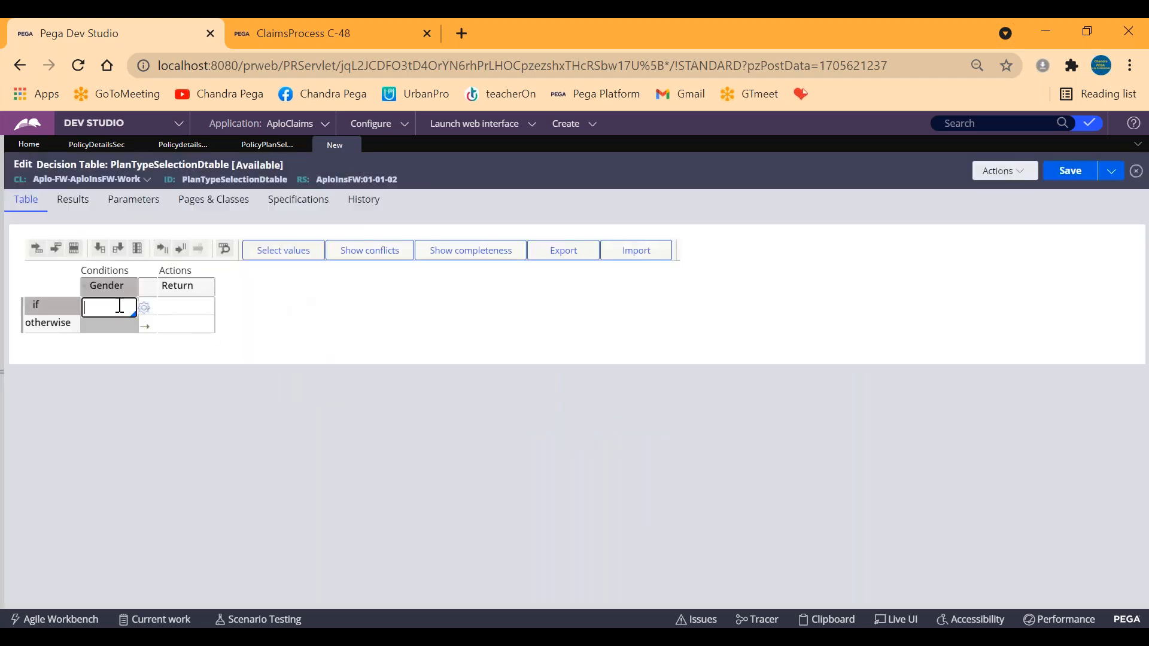
pyautogui.click(119, 250)
pyautogui.click(171, 289)
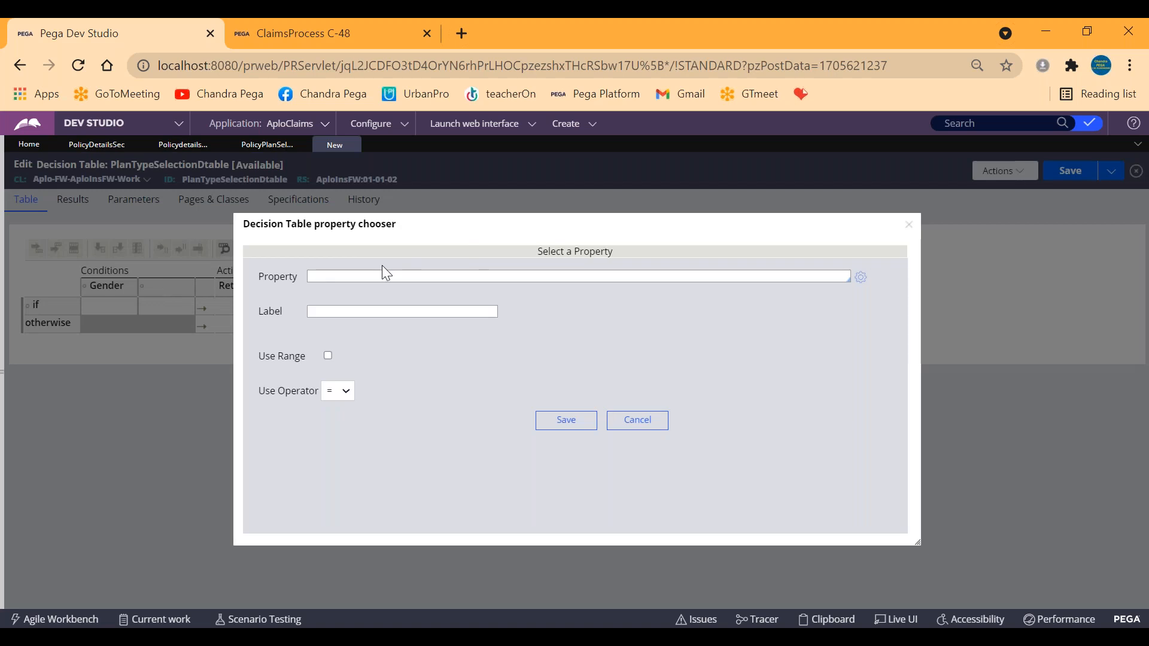
pyautogui.click(357, 280)
pyautogui.write('.cu')
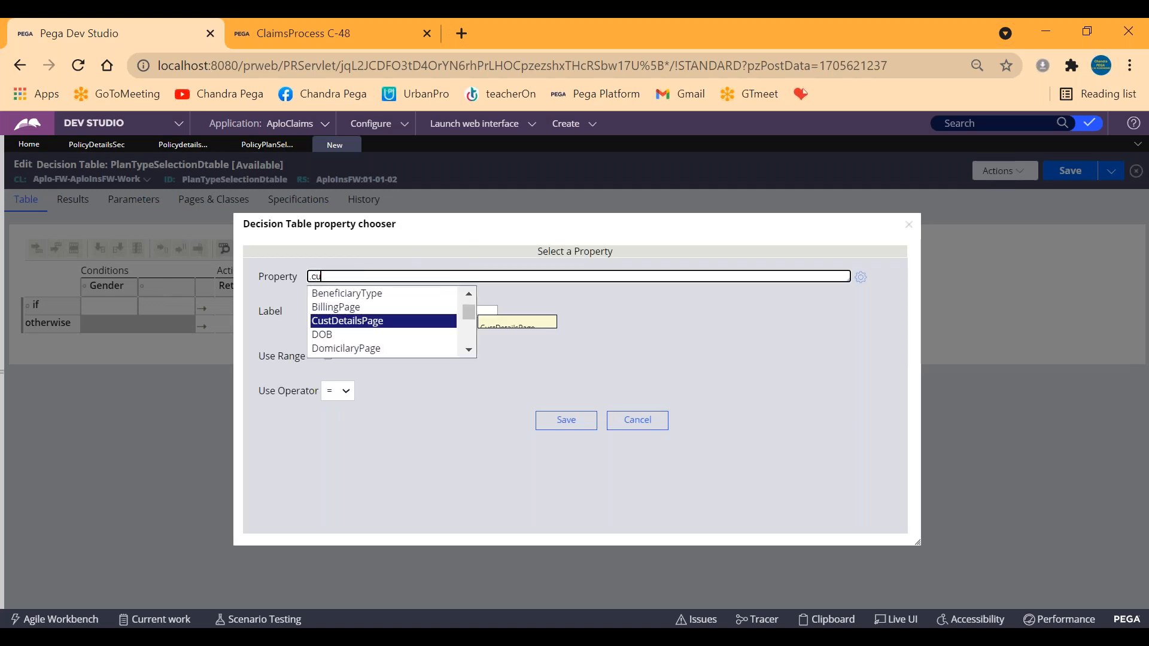
pyautogui.press('Return')
pyautogui.write('.')
pyautogui.press('Down')
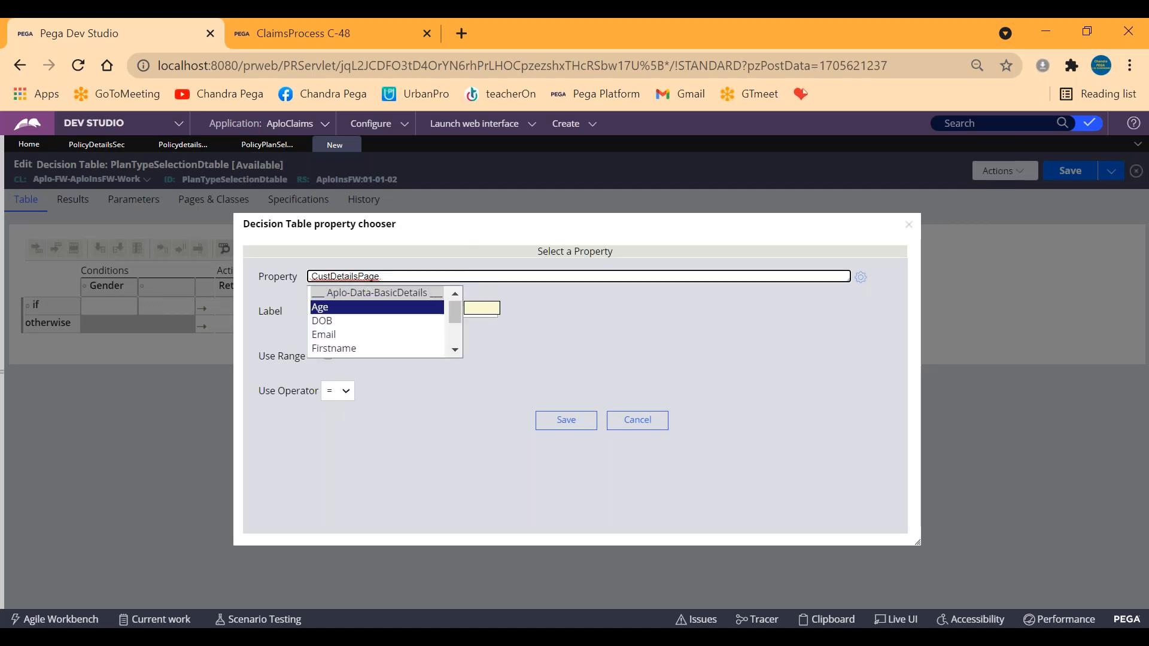
pyautogui.press('Return')
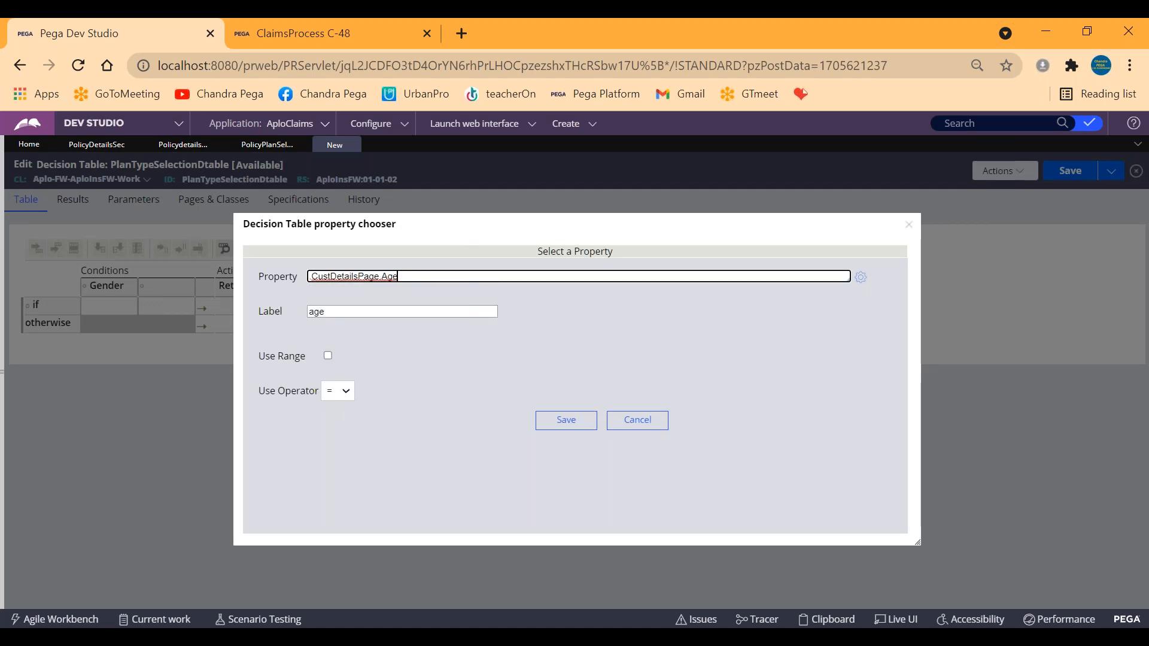
pyautogui.click(327, 356)
pyautogui.click(566, 456)
# Step: Fill in the if row with gender Male, age range 21 to 40, and return value Basic
pyautogui.click(96, 327)
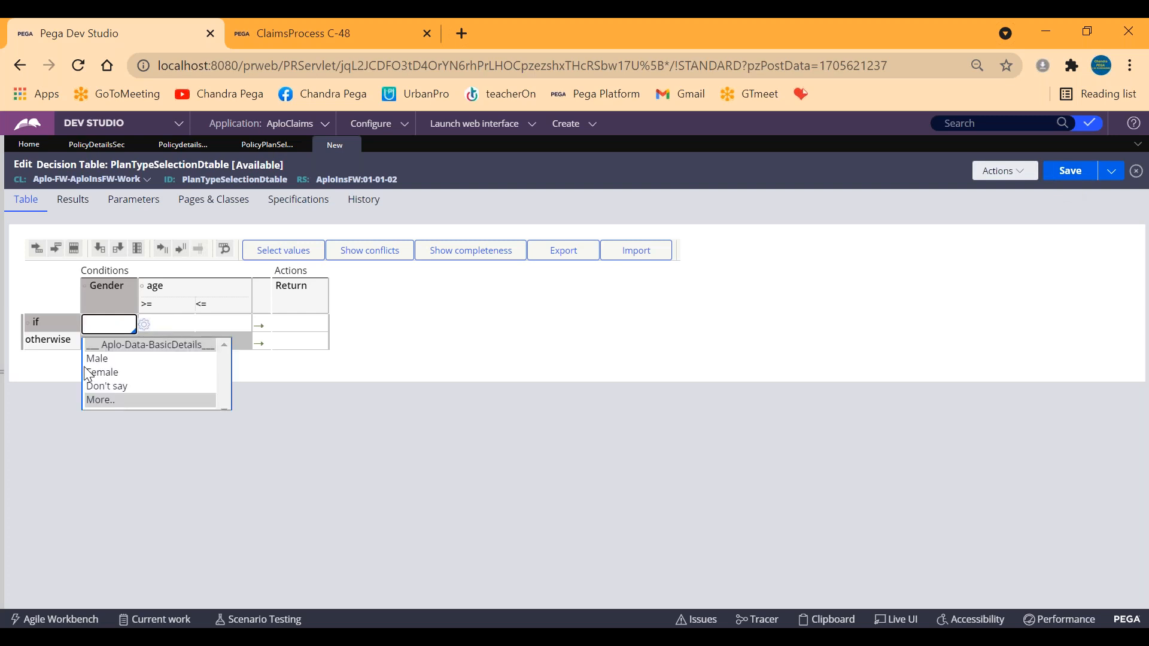
pyautogui.click(105, 358)
pyautogui.click(157, 326)
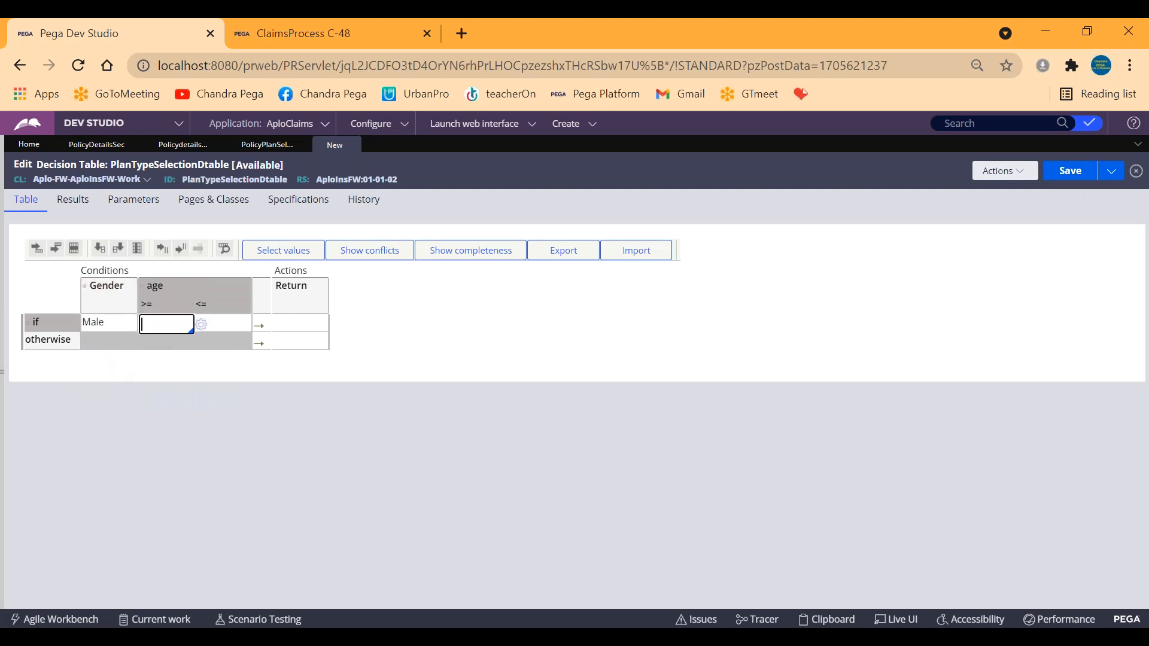
pyautogui.write('21')
pyautogui.click(238, 329)
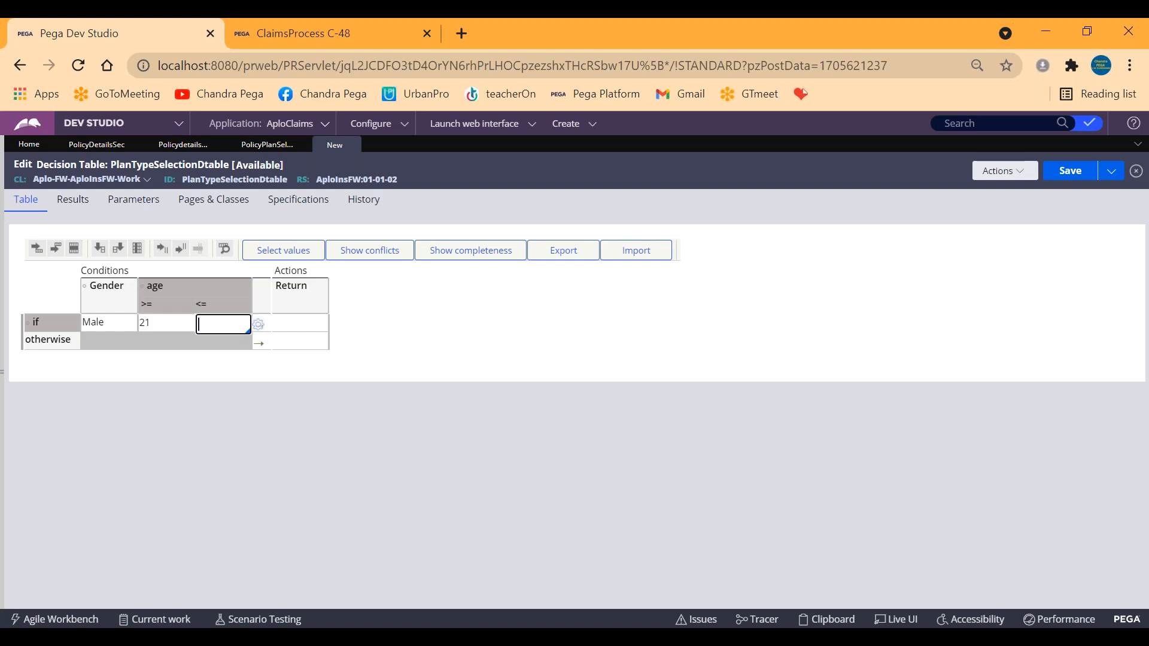
pyautogui.write('40')
pyautogui.click(305, 330)
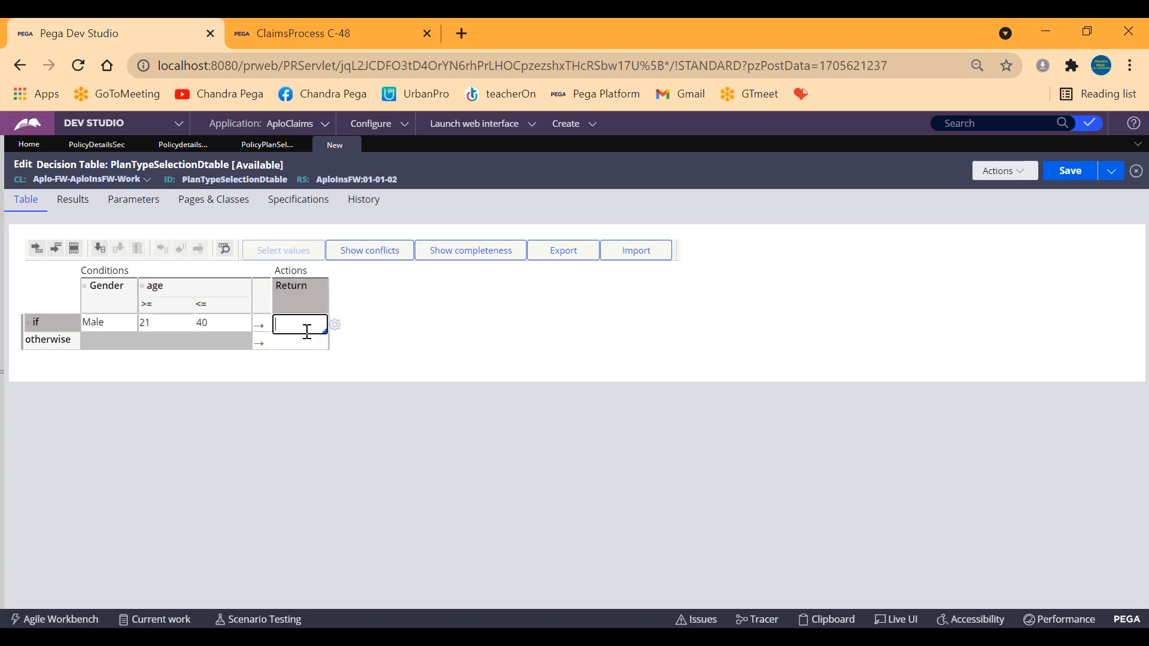
pyautogui.write('Basic')
pyautogui.click(390, 302)
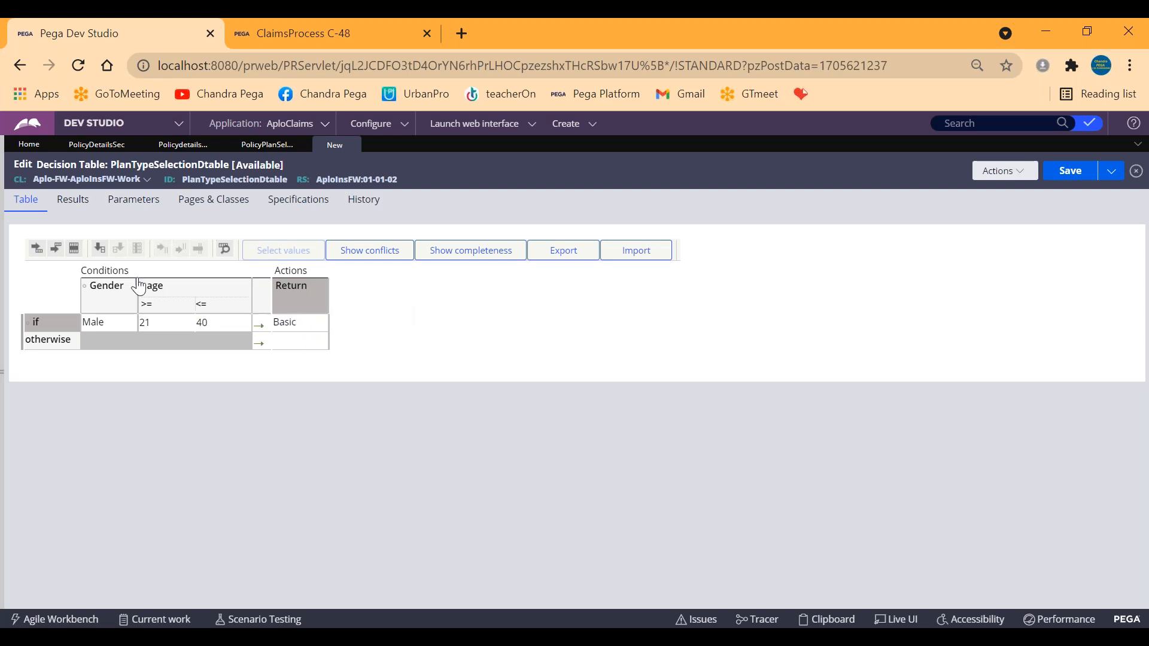
# Step: Add an else if row below the first for Male, age range 41 to 60, returning Premium
pyautogui.click(114, 326)
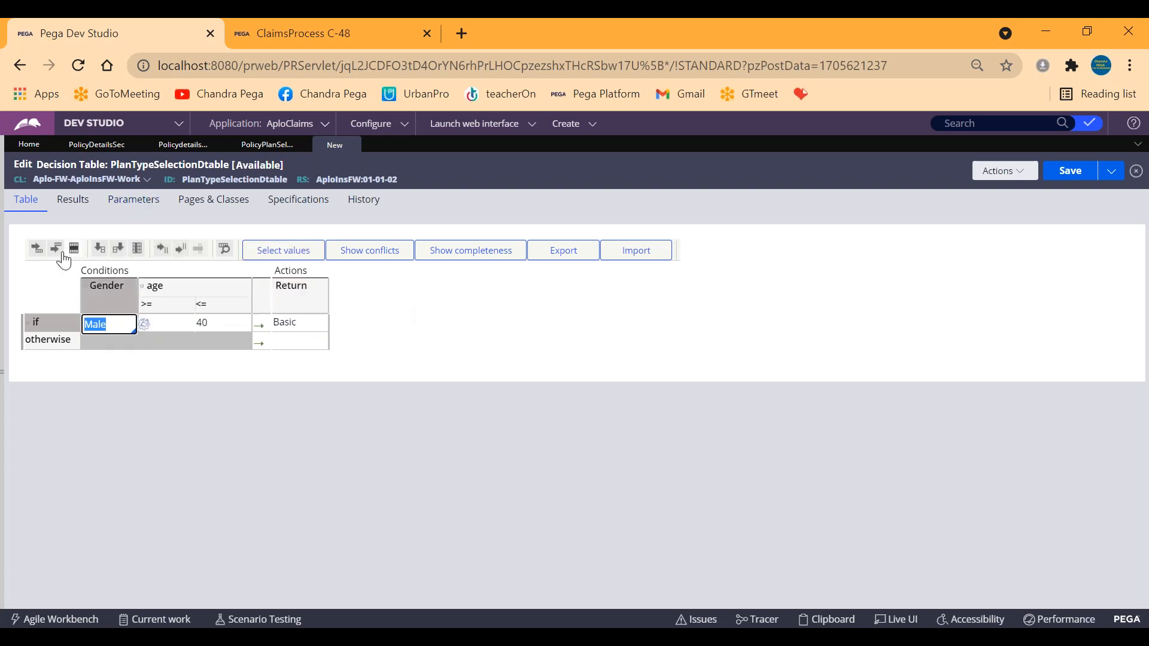
pyautogui.click(55, 249)
pyautogui.click(112, 339)
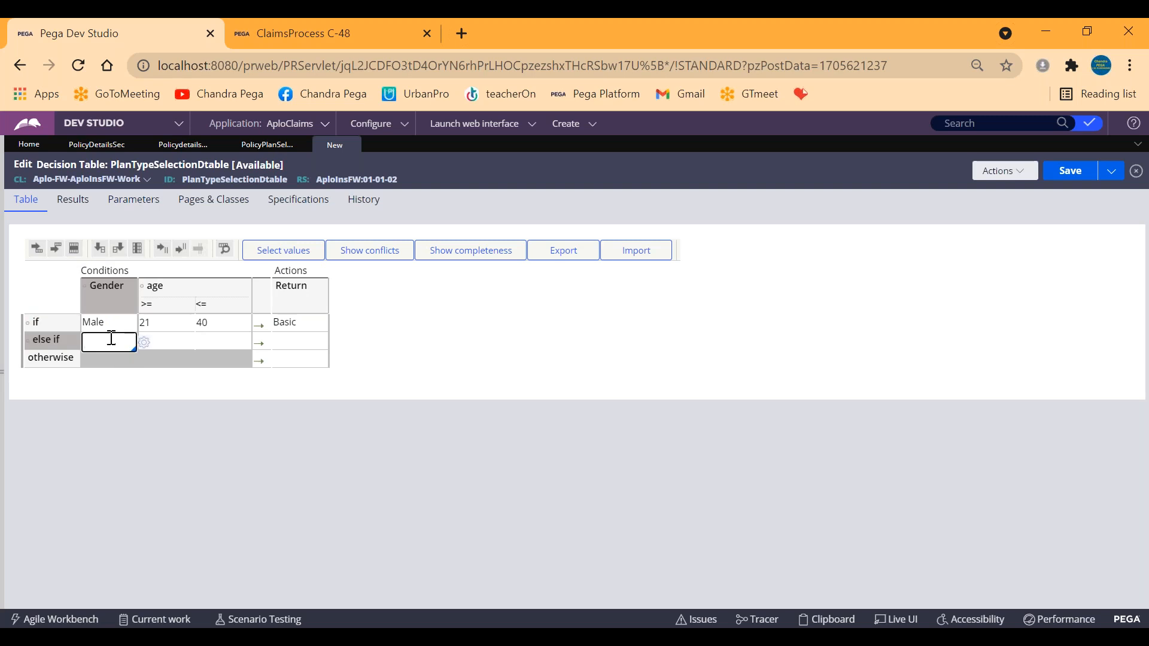
pyautogui.write('Male')
pyautogui.click(159, 346)
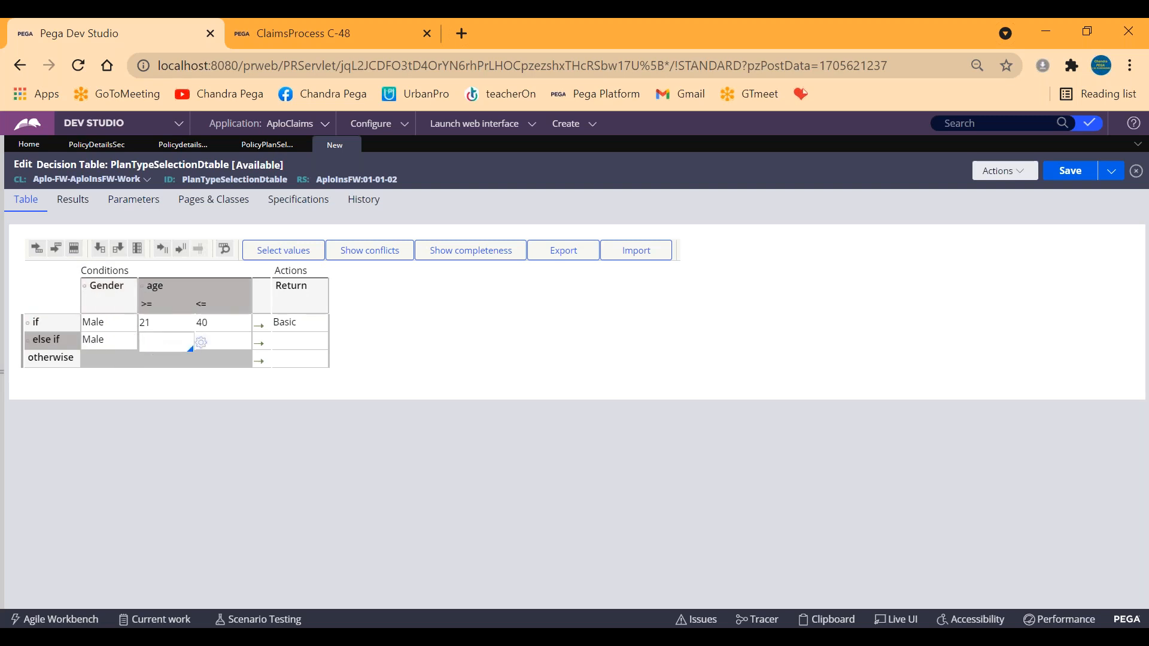
pyautogui.write('41')
pyautogui.click(231, 345)
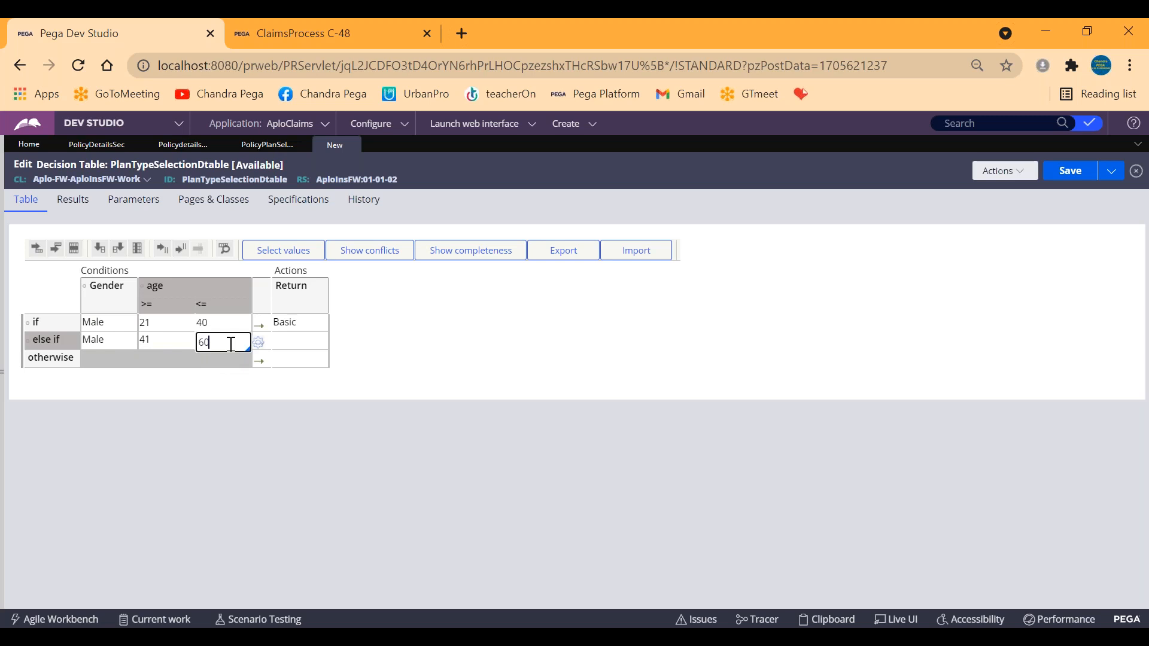
pyautogui.click(303, 343)
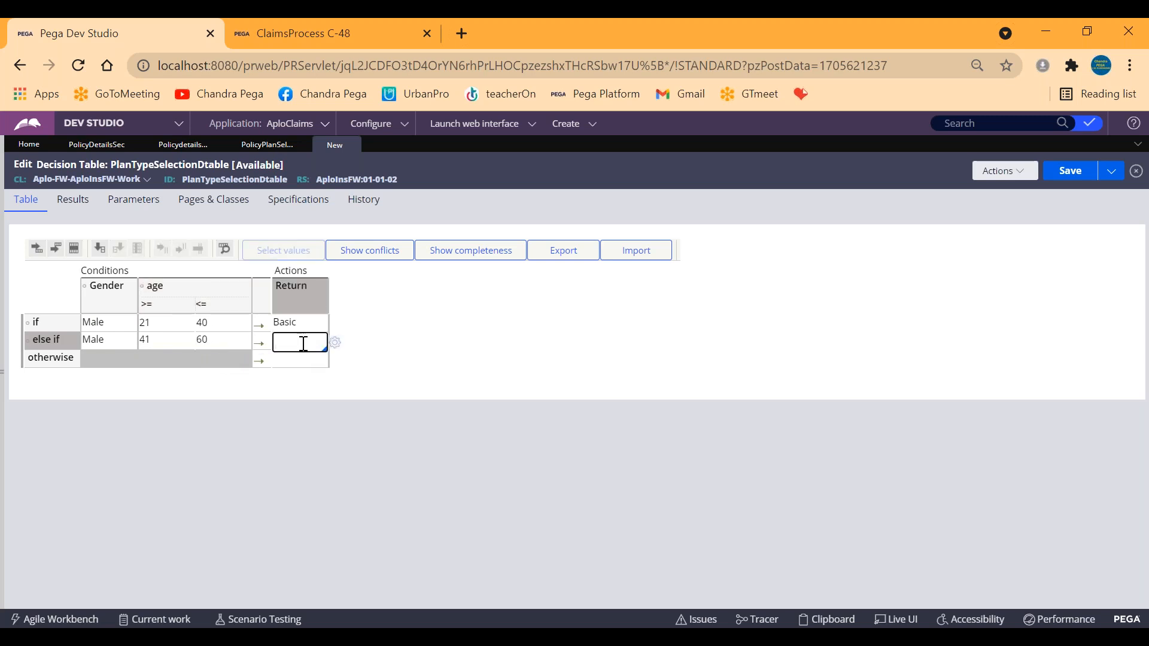
pyautogui.write('Premium')
# Step: Add another else if row for Female, age range 18 to 35, returning Basic
pyautogui.click(55, 247)
pyautogui.click(89, 359)
pyautogui.write('Fema')
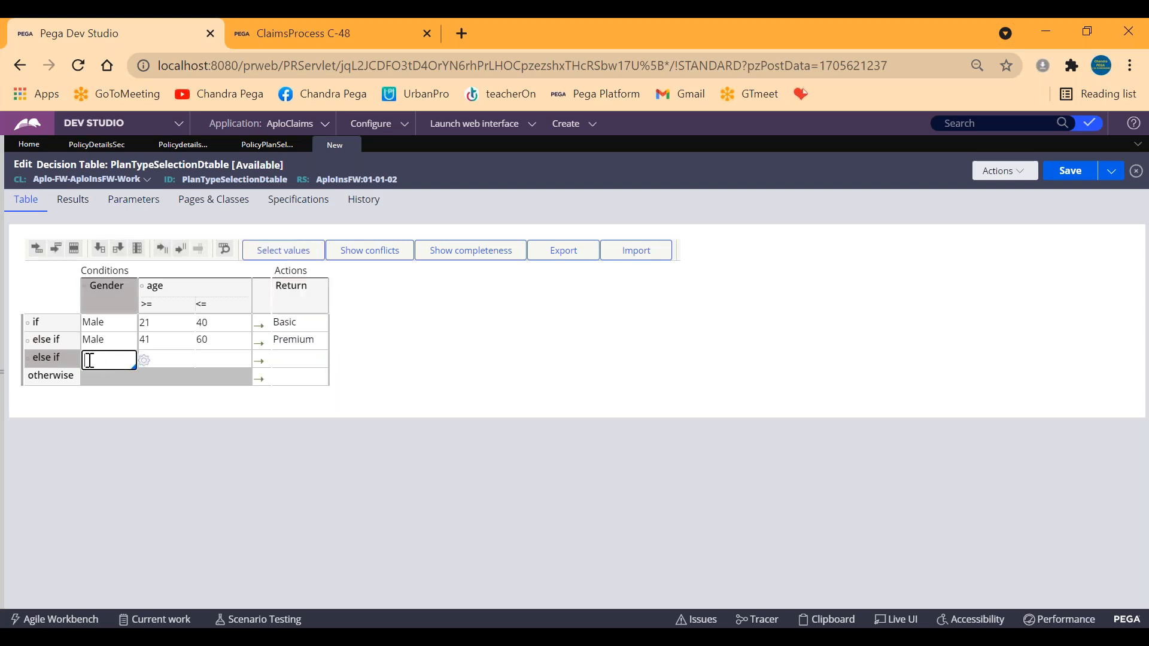
pyautogui.press('Down')
pyautogui.press('Down')
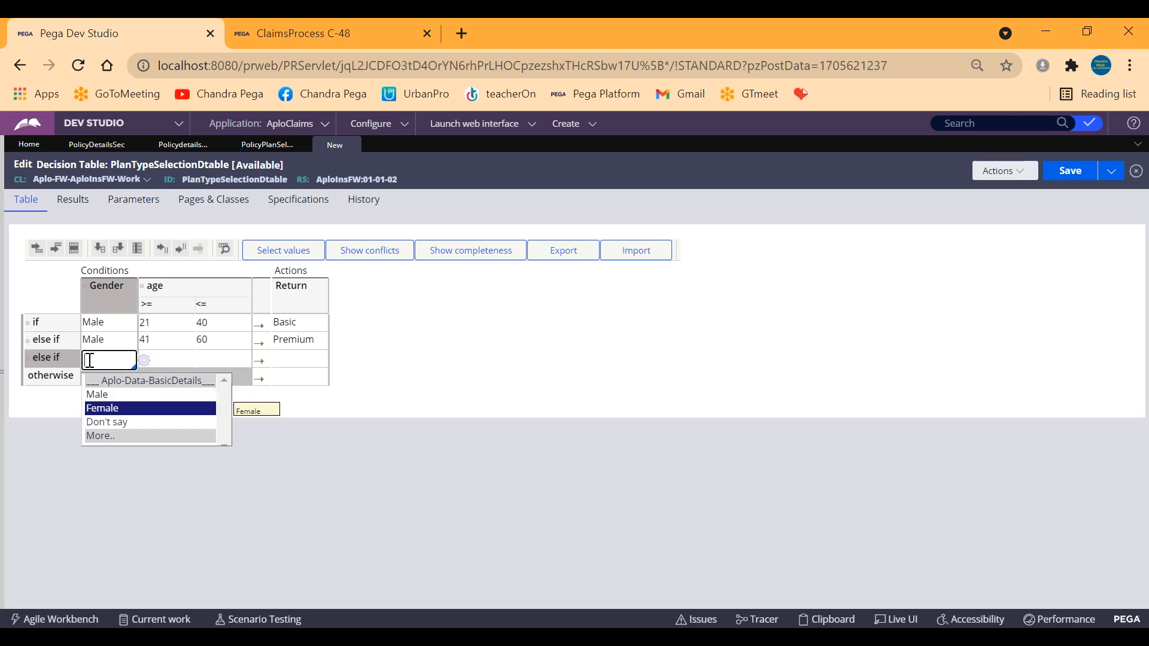
pyautogui.press('Return')
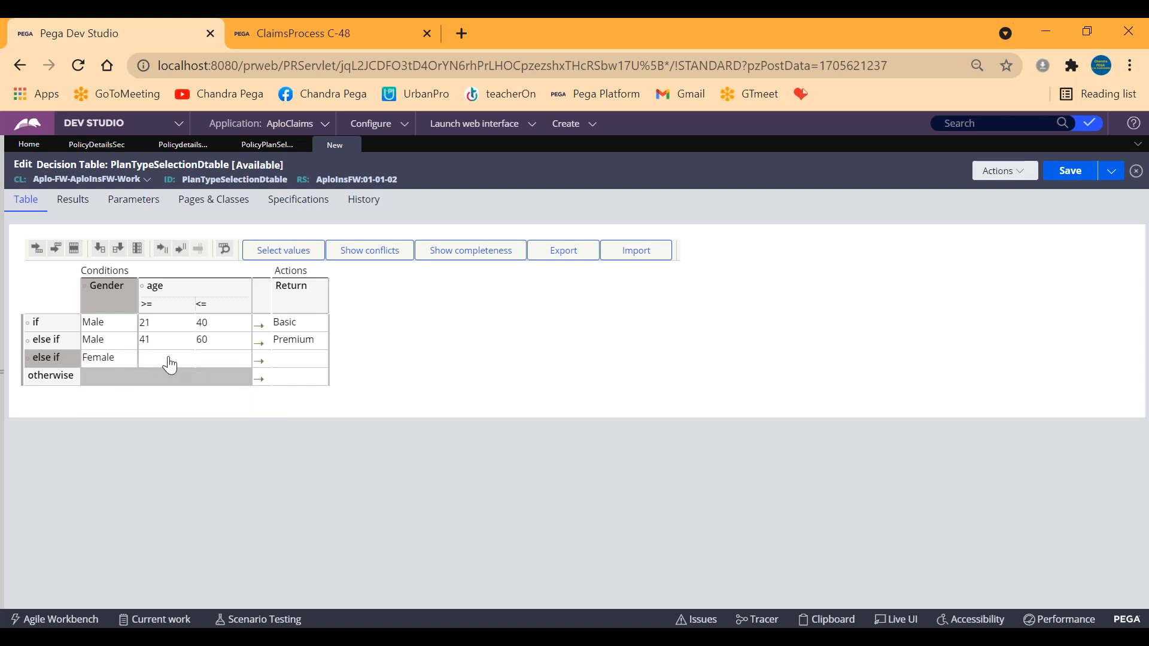
pyautogui.click(151, 361)
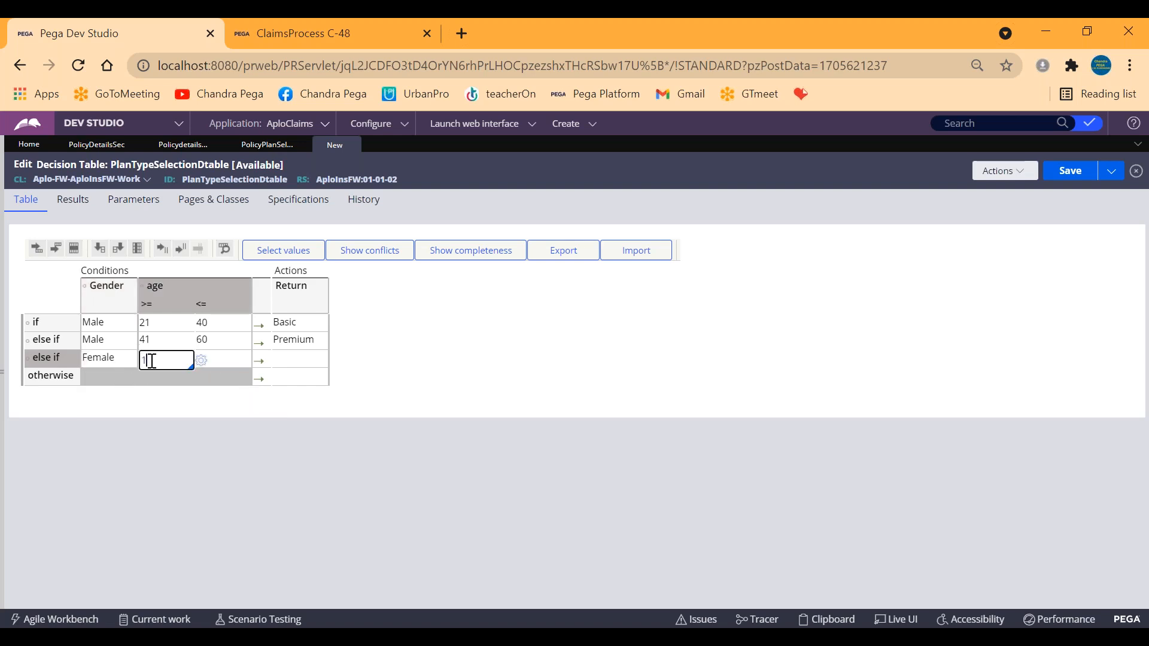
pyautogui.write('18')
pyautogui.click(219, 361)
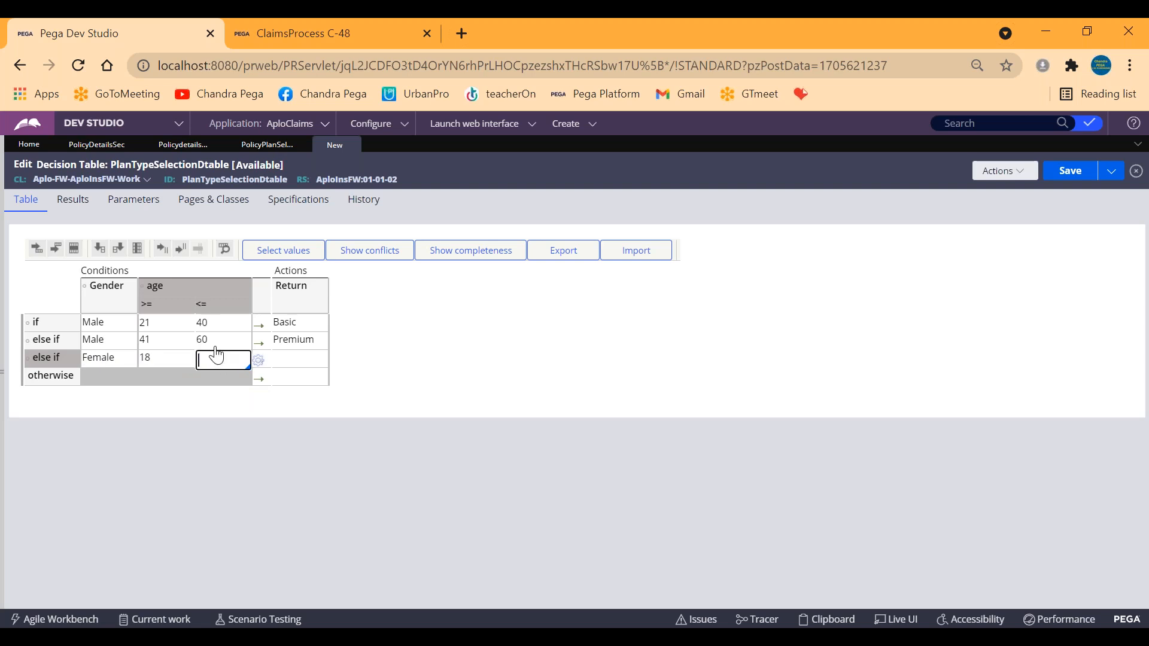
pyautogui.write('35')
pyautogui.click(304, 361)
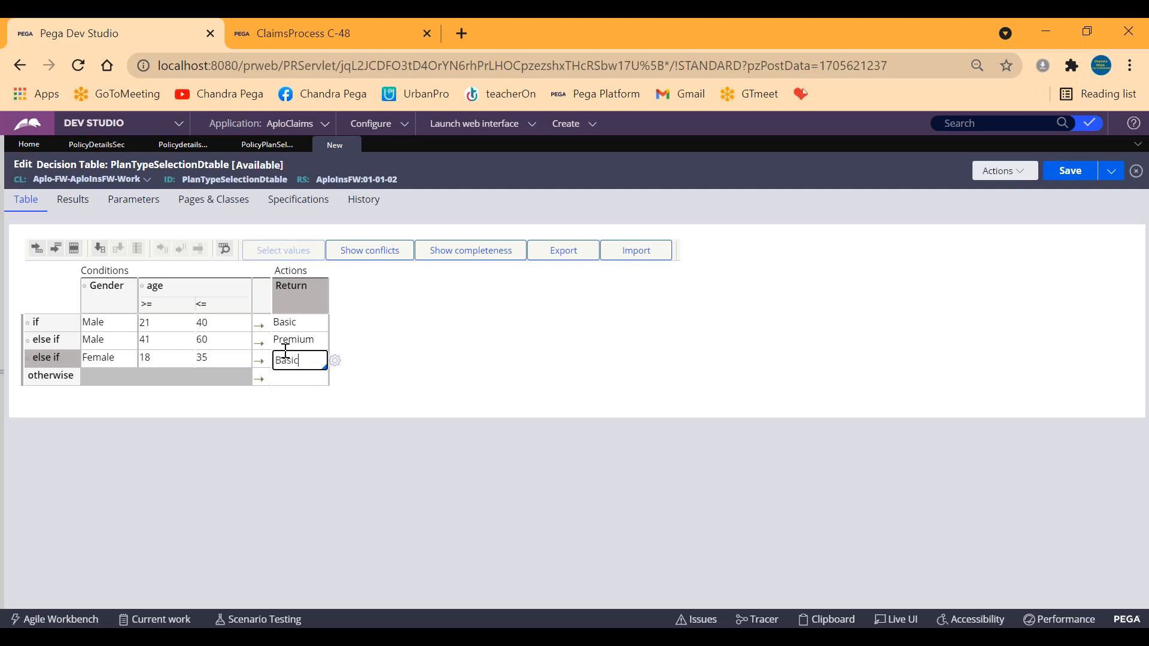
# Step: In the decision table's results settings, define the results by the property .PolicyDetailsPage.PlanType
pyautogui.click(80, 203)
pyautogui.scroll(-1, 146, 379)
pyautogui.click(71, 481)
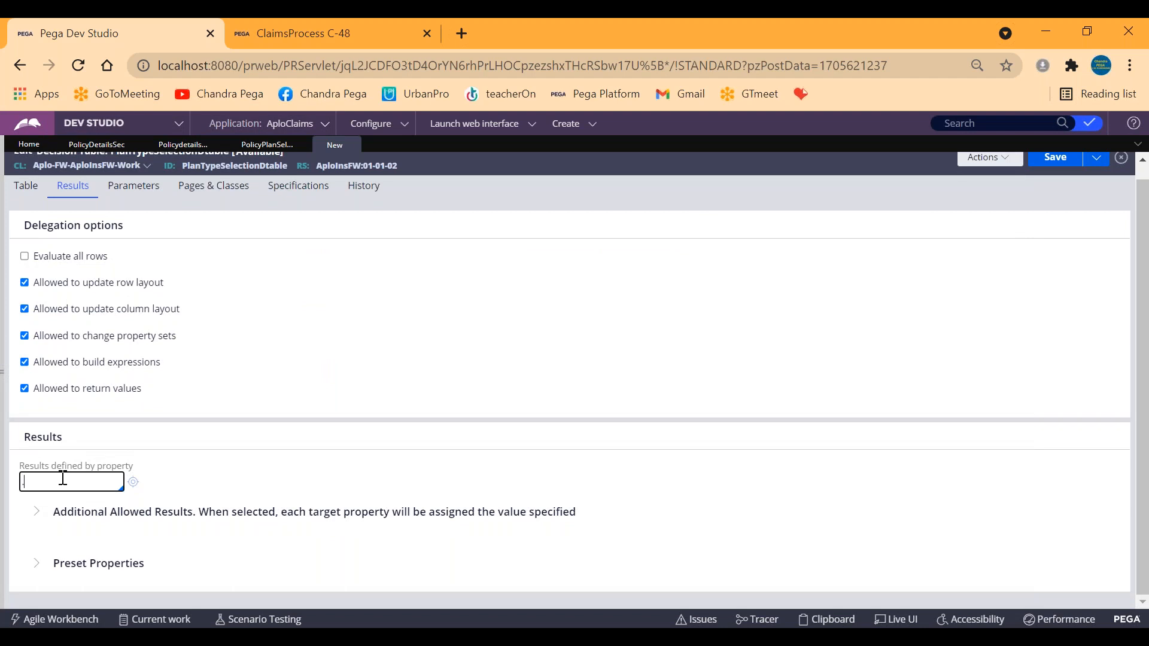
pyautogui.press('Down')
pyautogui.press('Escape')
pyautogui.write('.po')
pyautogui.press('Return')
pyautogui.write('.')
pyautogui.press('Down')
pyautogui.press('Down')
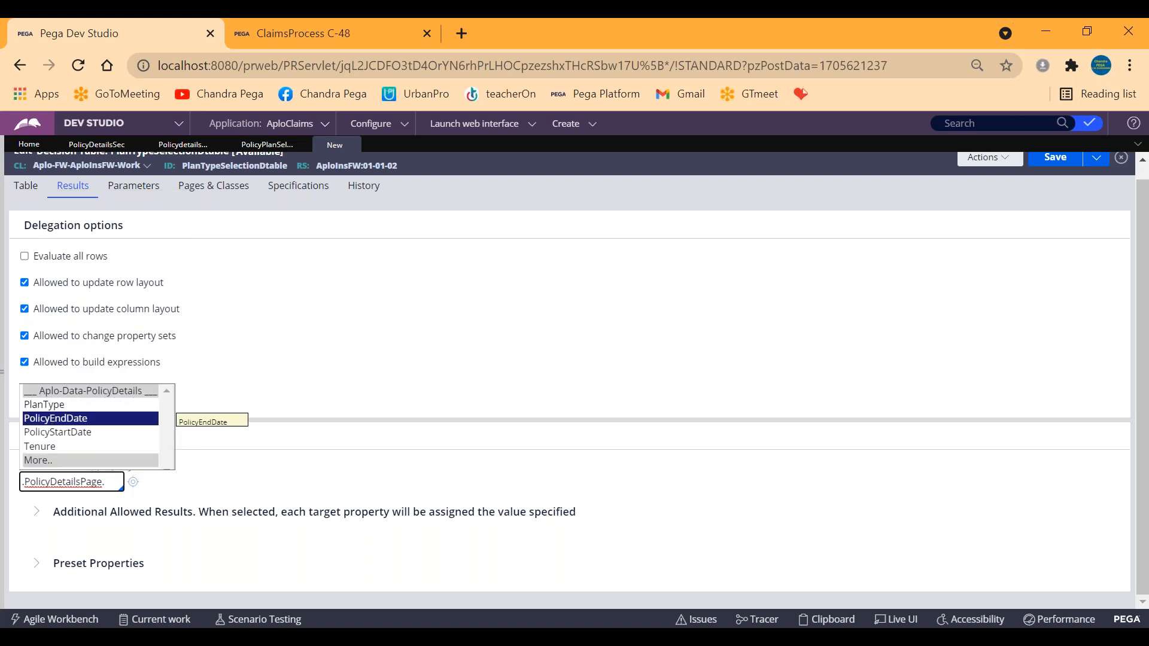
pyautogui.press('Down')
pyautogui.press('Down')
pyautogui.press('Down')
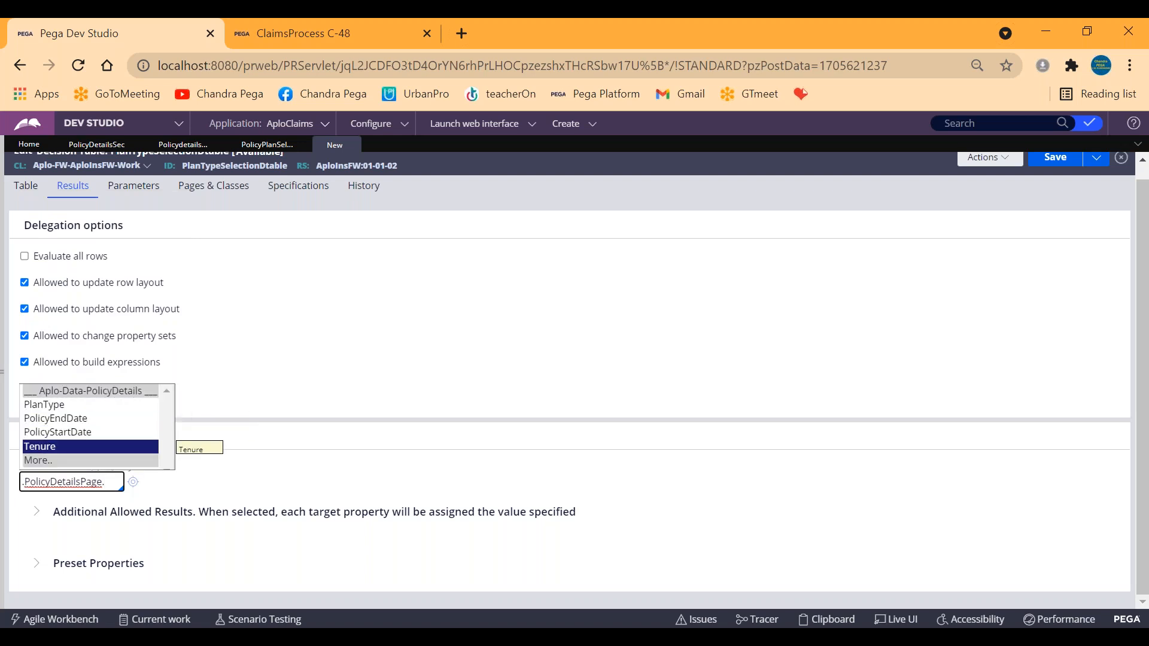
pyautogui.press('Up')
pyautogui.press('Up')
pyautogui.press('Up')
pyautogui.press('Up')
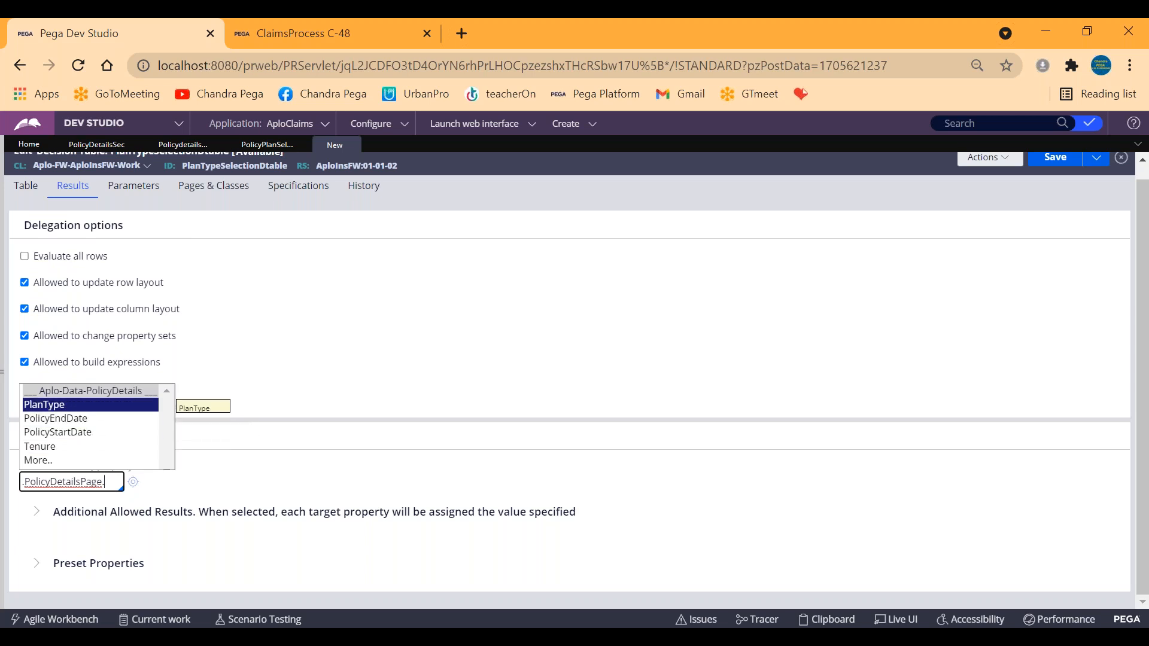
pyautogui.press('Return')
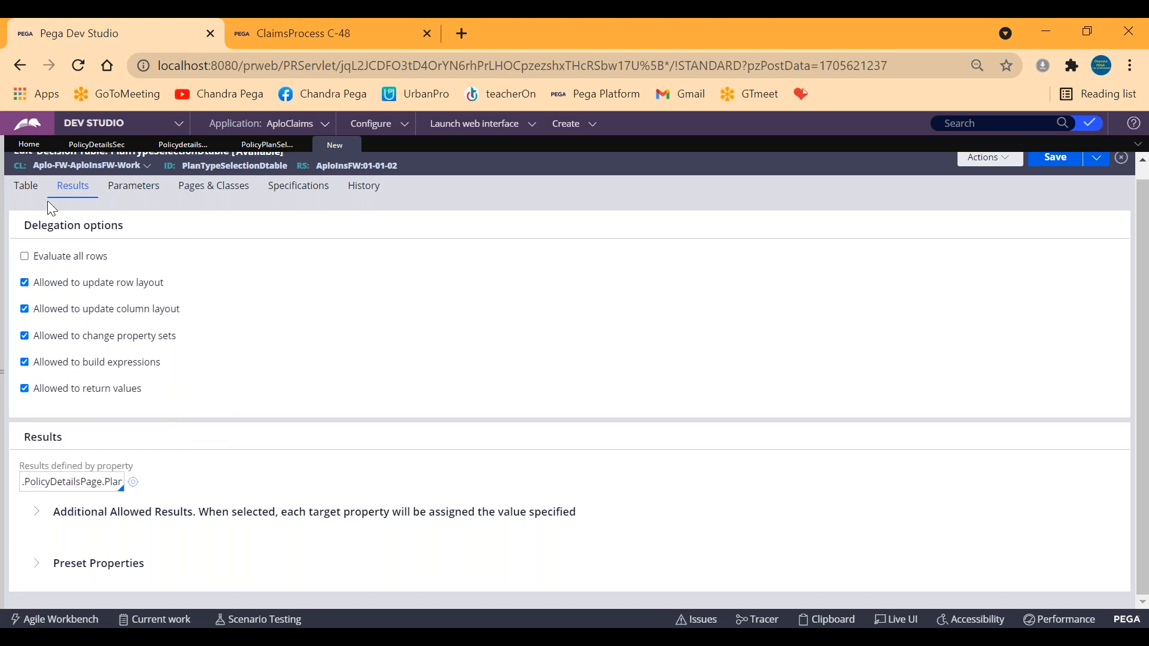
# Step: Return to the table of conditions and save the decision table
pyautogui.click(29, 190)
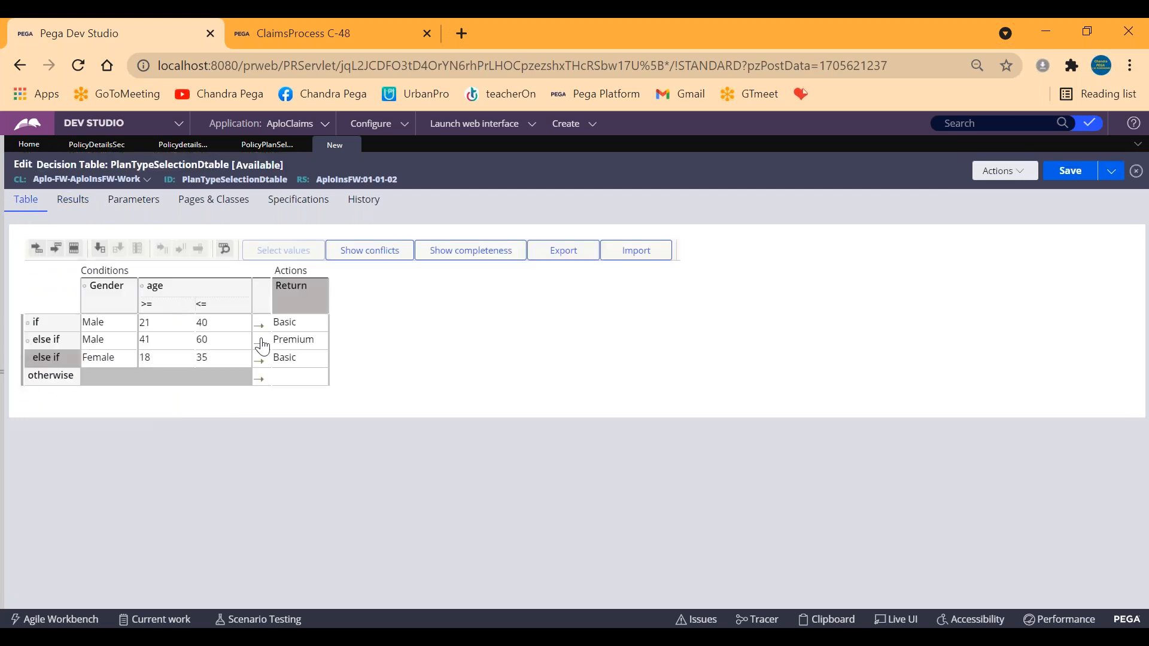
pyautogui.click(307, 323)
pyautogui.click(1069, 172)
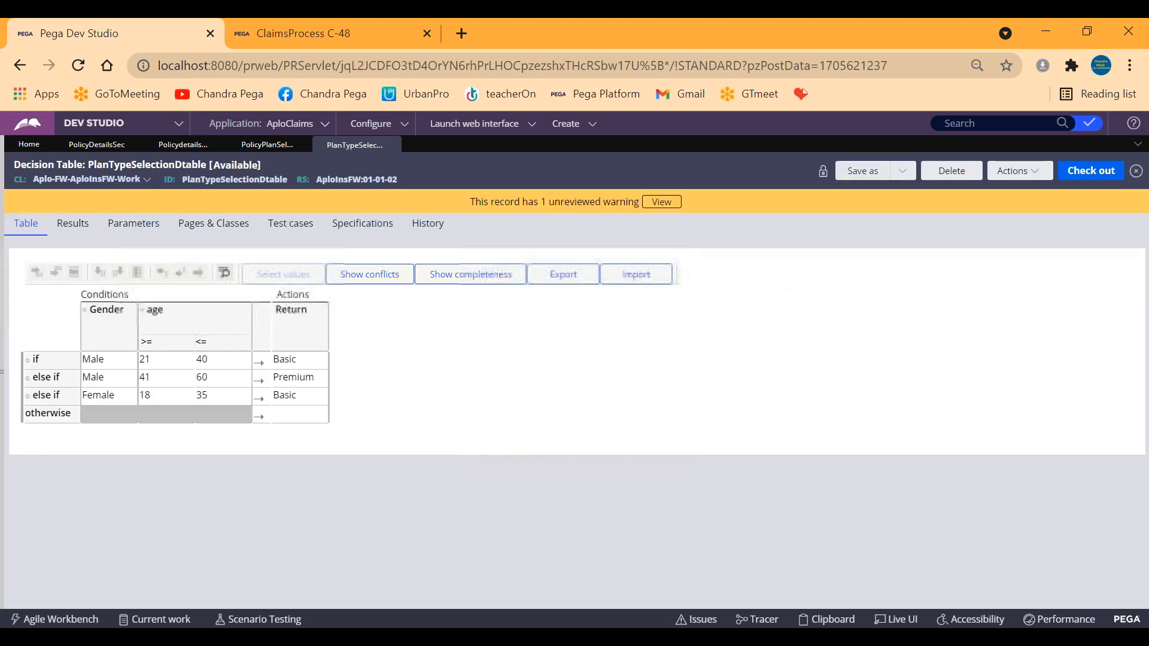
pyautogui.click(298, 359)
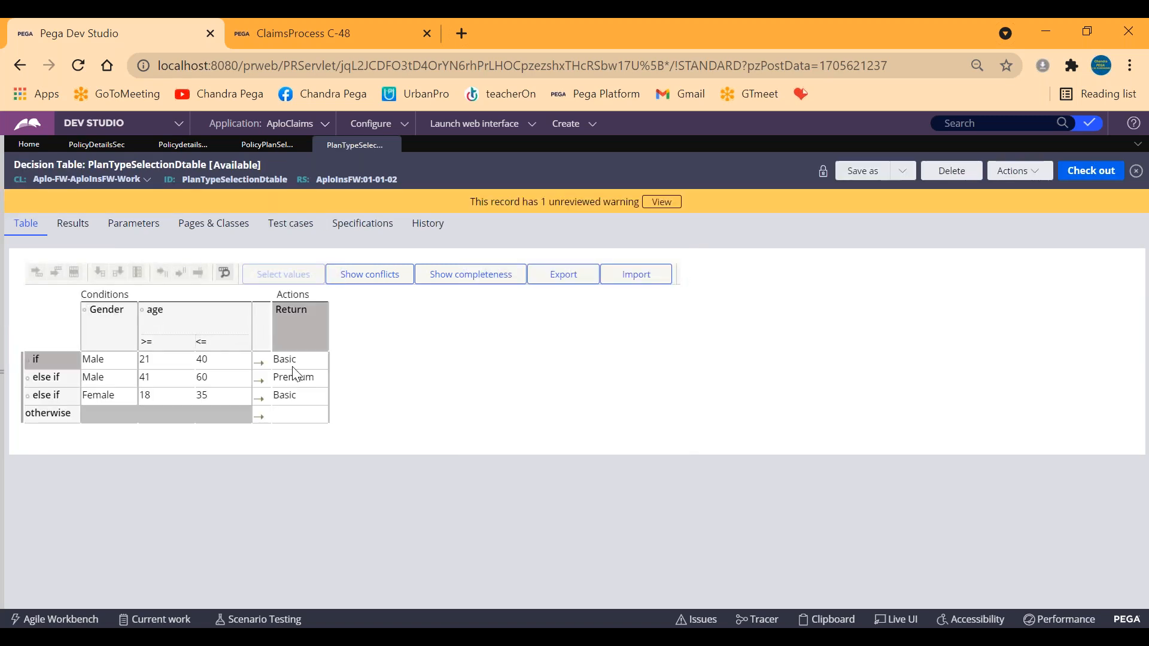
# Step: Refresh the decision table rule and check it out for editing
pyautogui.click(299, 377)
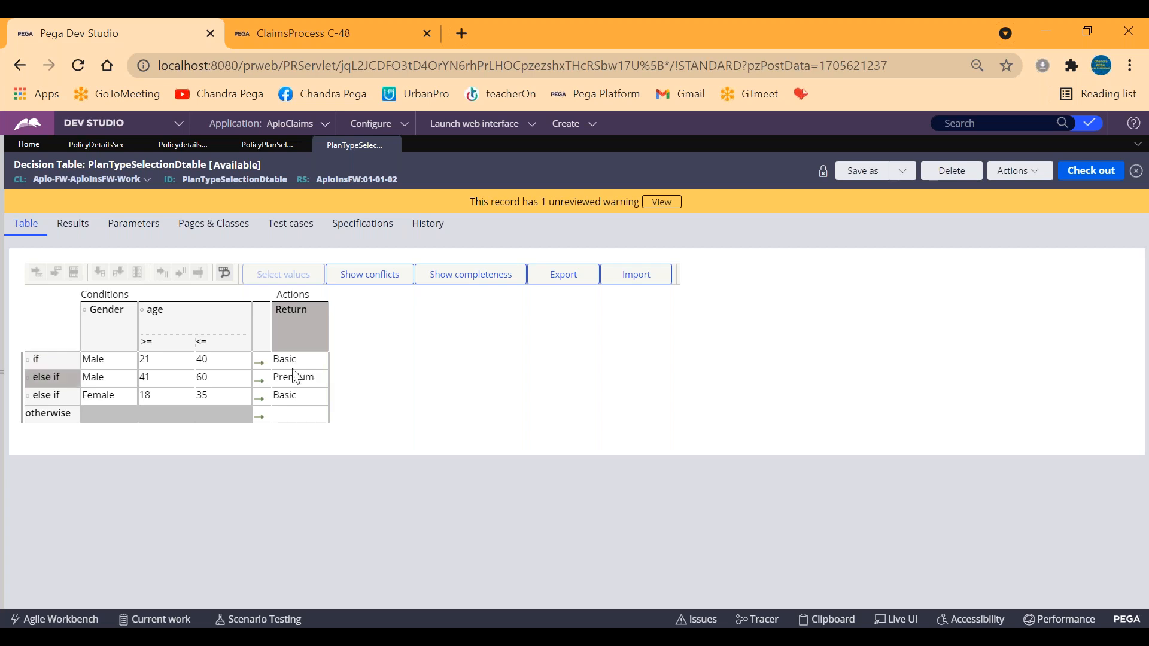
pyautogui.click(302, 396)
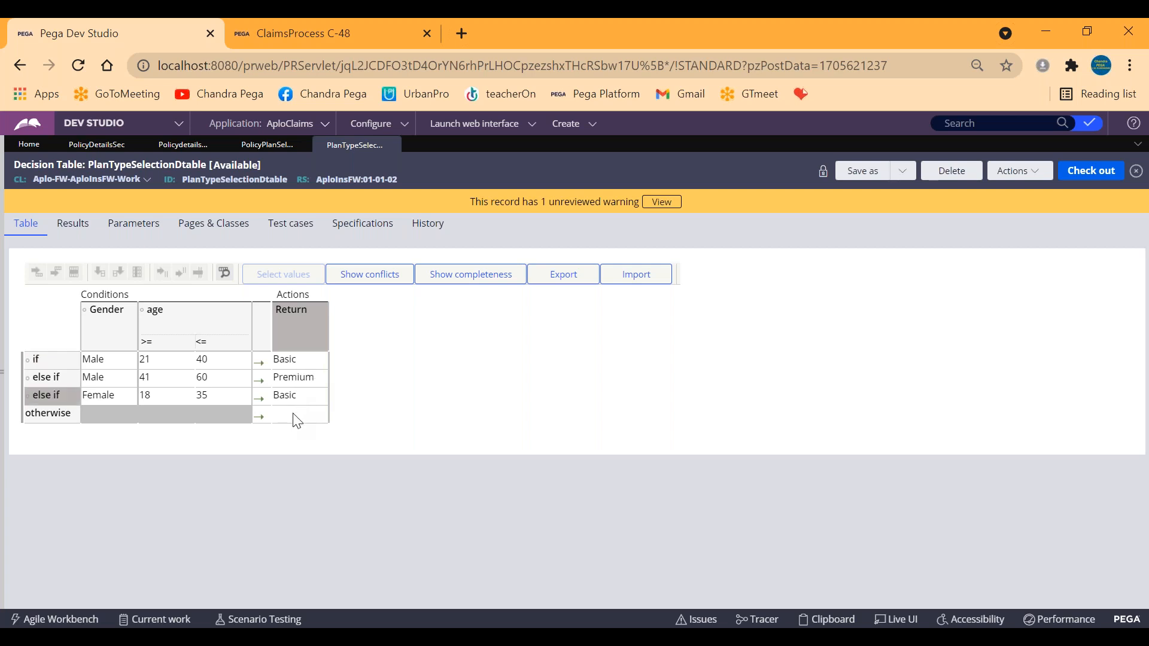
pyautogui.click(305, 362)
pyautogui.click(1016, 172)
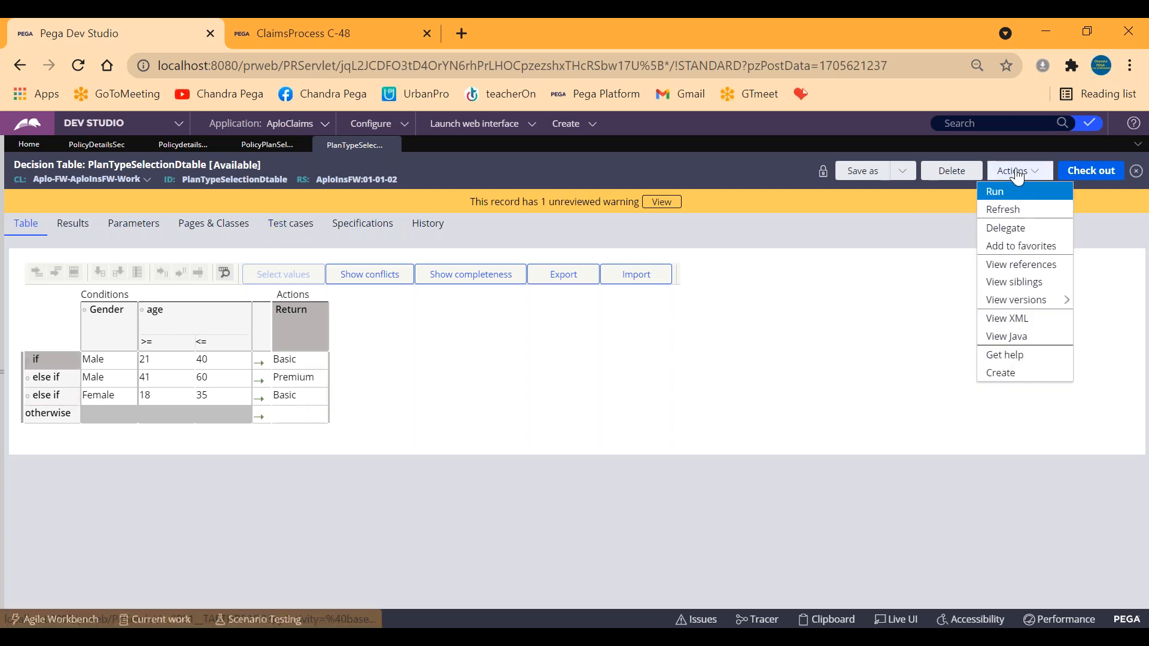
pyautogui.click(1000, 210)
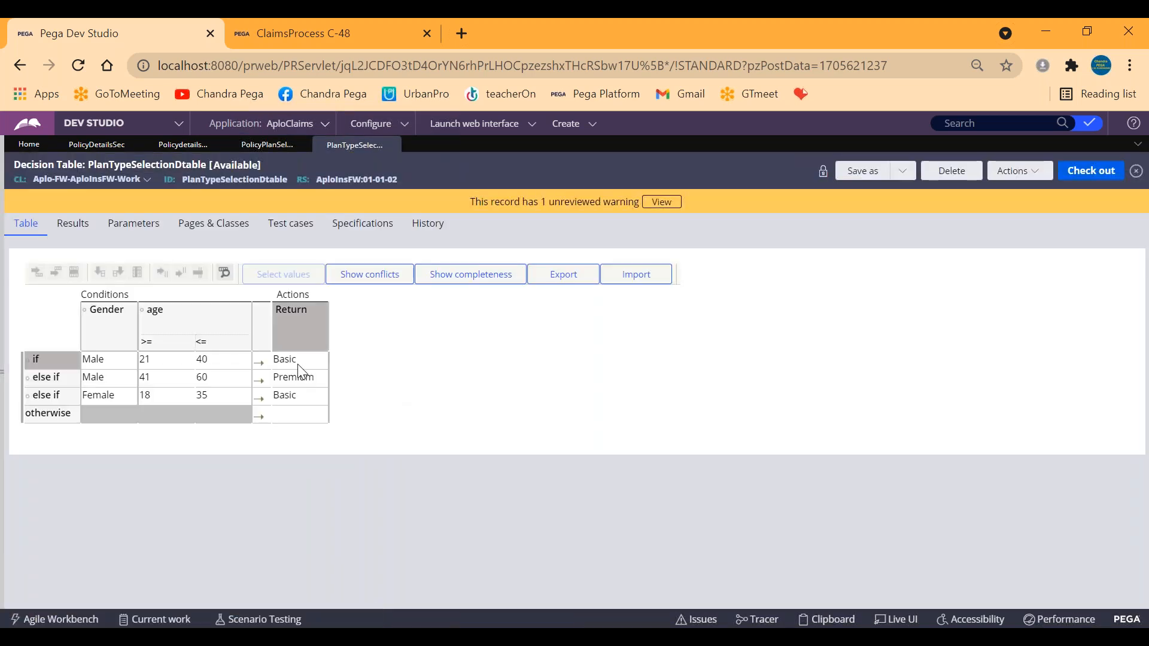
pyautogui.click(219, 362)
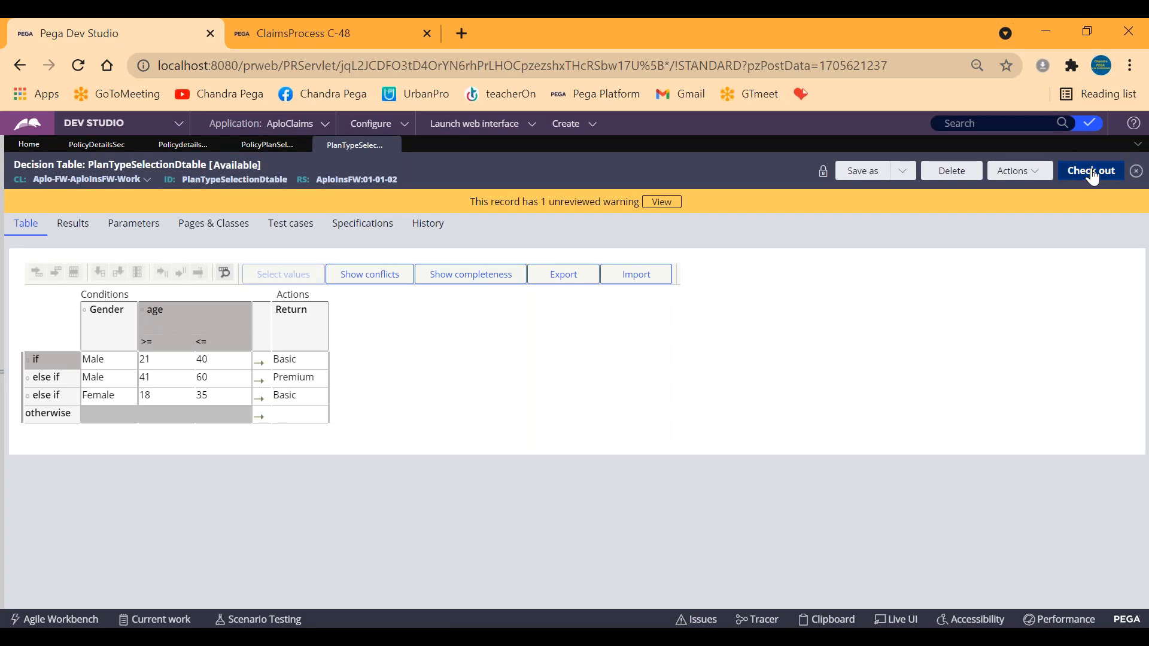
pyautogui.click(1093, 174)
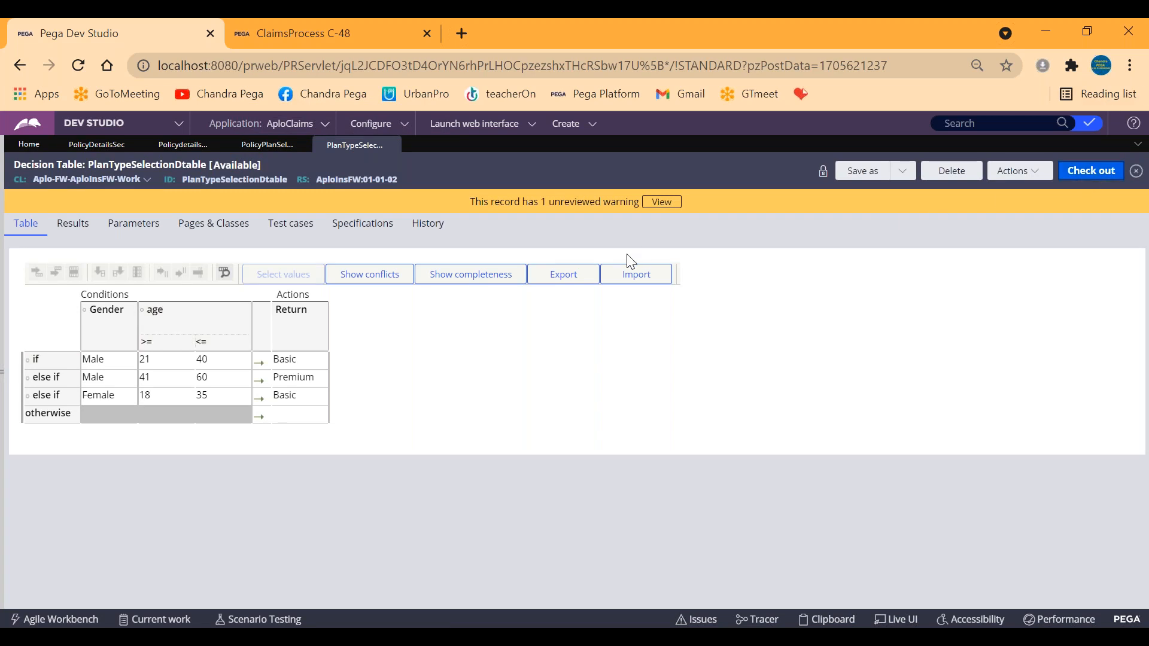
# Step: Reselect the return values of the first three condition rows as Basic, Premium and Basic
pyautogui.click(311, 363)
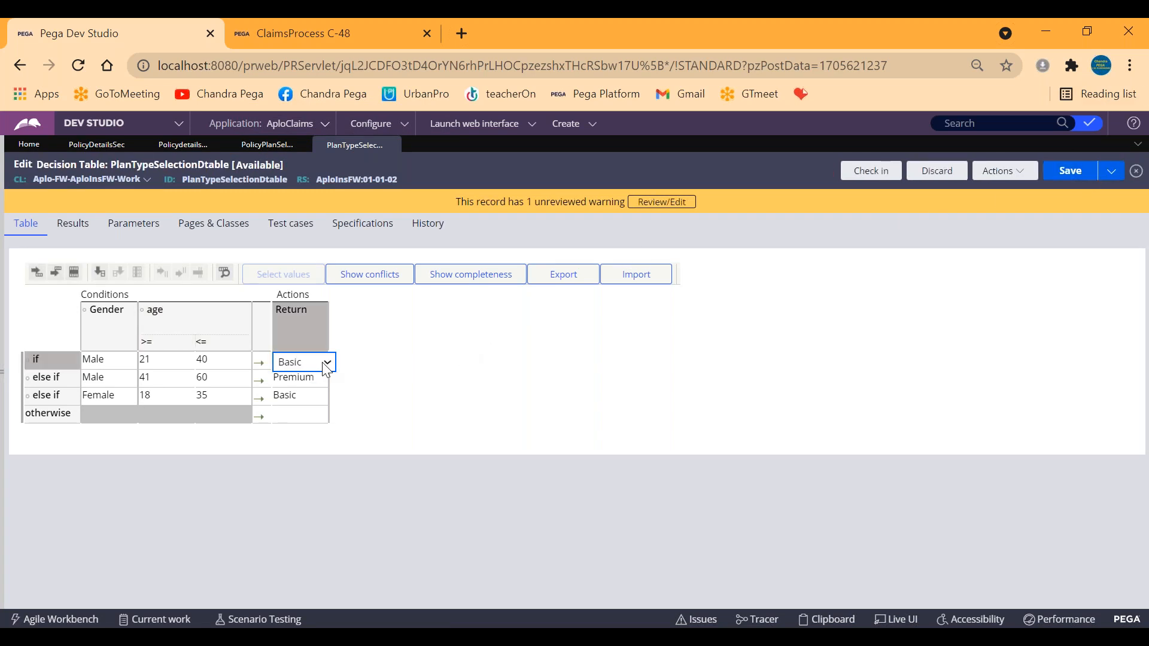
pyautogui.click(323, 365)
pyautogui.click(290, 382)
pyautogui.click(302, 380)
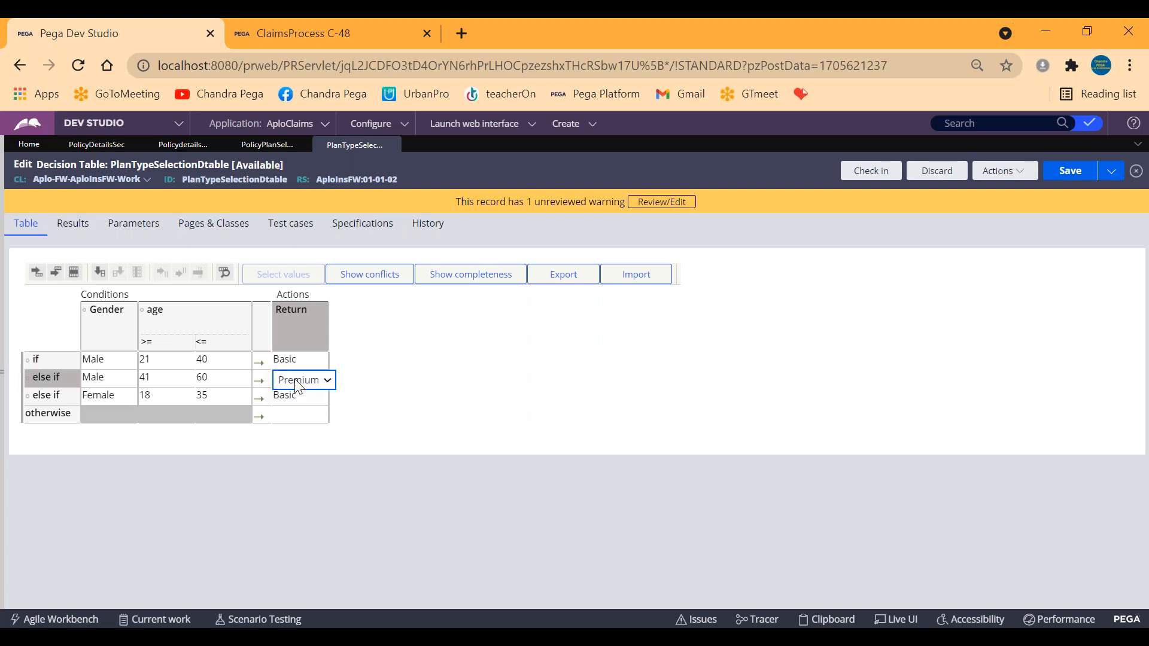
pyautogui.click(303, 380)
pyautogui.click(291, 413)
pyautogui.click(293, 398)
pyautogui.click(296, 398)
pyautogui.click(290, 418)
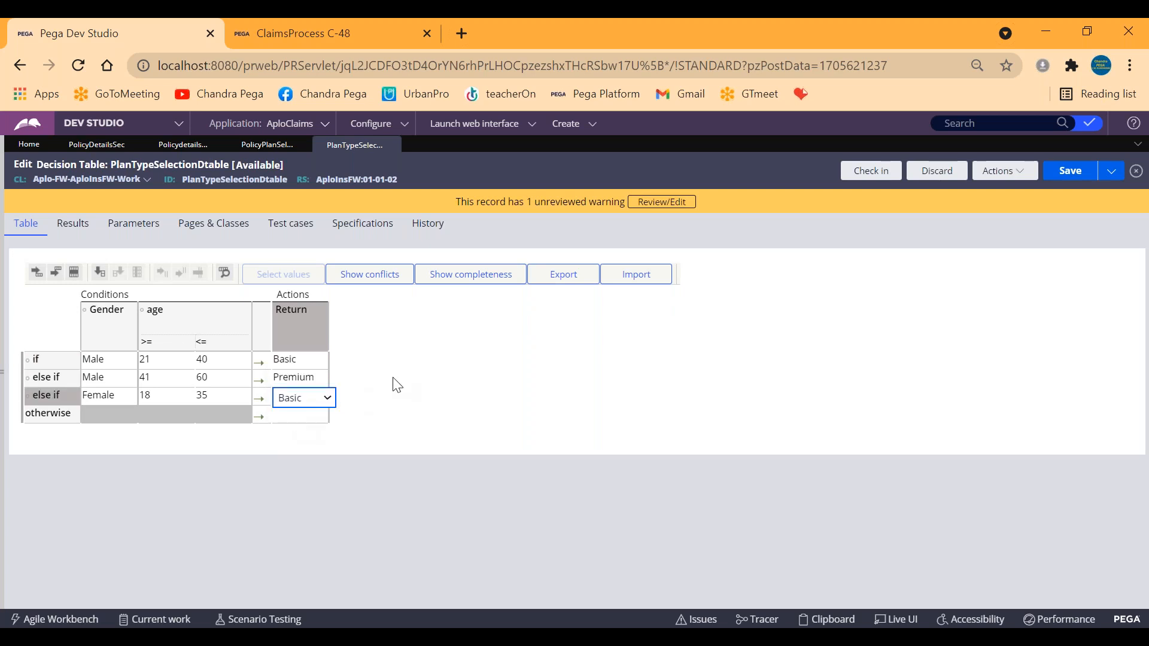
# Step: Add an else if row below the Female 18 to 35 row and set its gender to Female
pyautogui.click(169, 398)
pyautogui.click(55, 272)
pyautogui.click(93, 415)
pyautogui.write('Femn')
pyautogui.write('al')
pyautogui.press('BackSpace')
pyautogui.press('BackSpace')
pyautogui.press('BackSpace')
pyautogui.press('BackSpace')
pyautogui.press('BackSpace')
pyautogui.press('BackSpace')
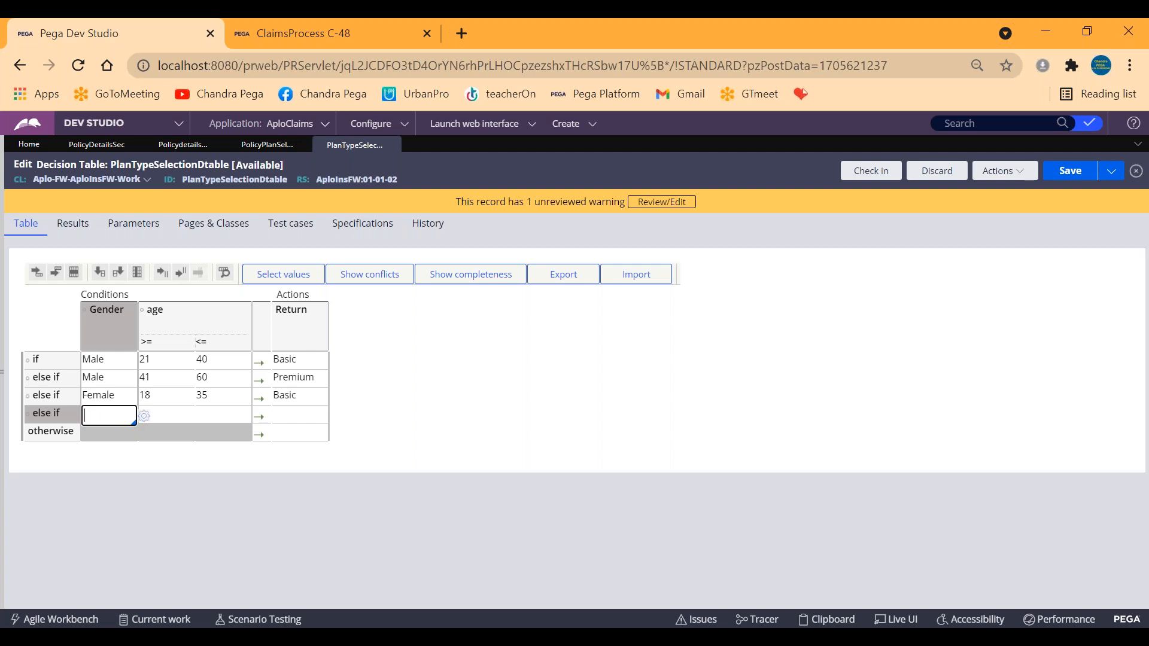
pyautogui.press('Down')
pyautogui.press('Down')
pyautogui.press('Down')
pyautogui.press('Return')
# Step: Set the new Female row's age range to 36 to 60 and its return value to Premium
pyautogui.click(154, 415)
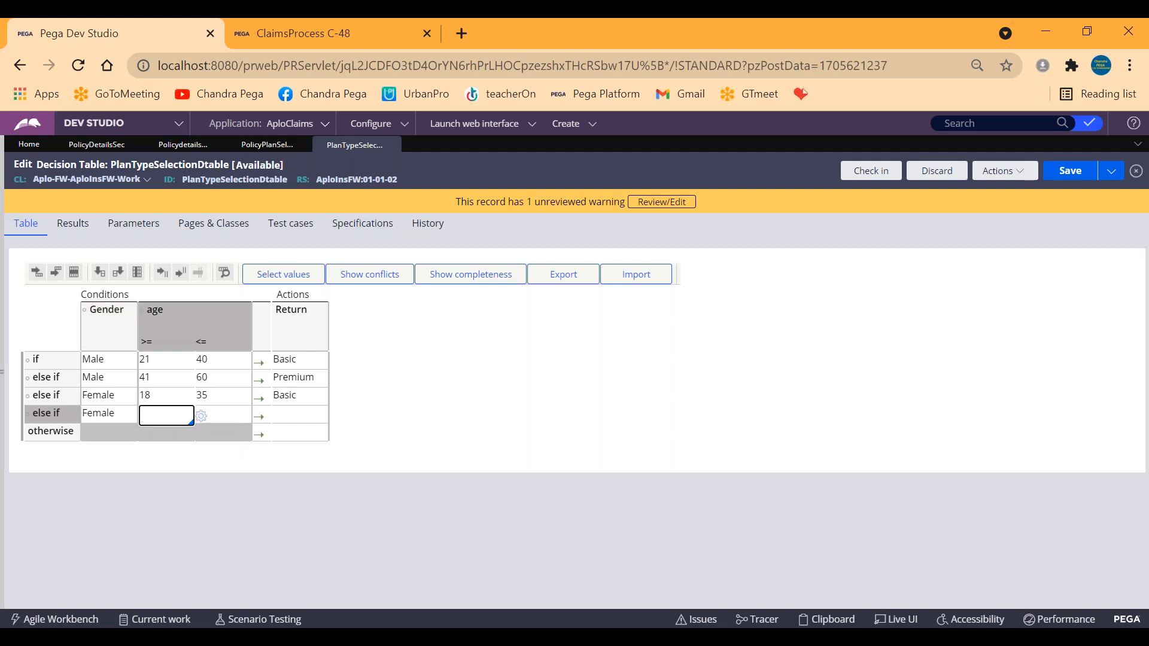
pyautogui.write('36')
pyautogui.click(221, 419)
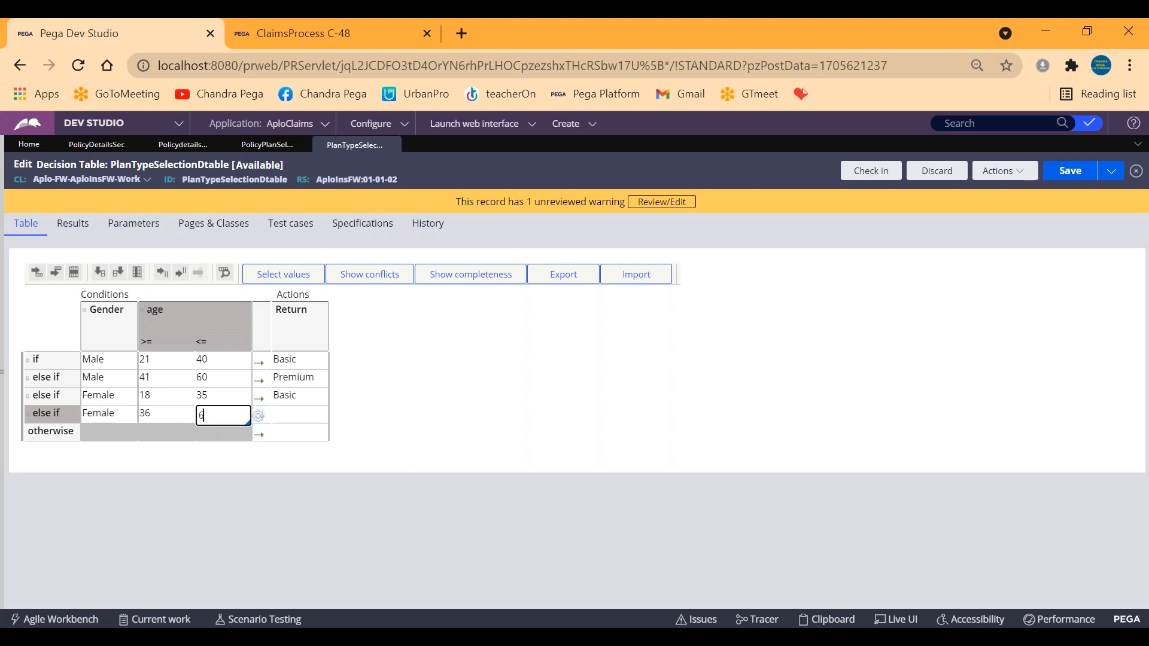
pyautogui.click(306, 418)
pyautogui.click(311, 413)
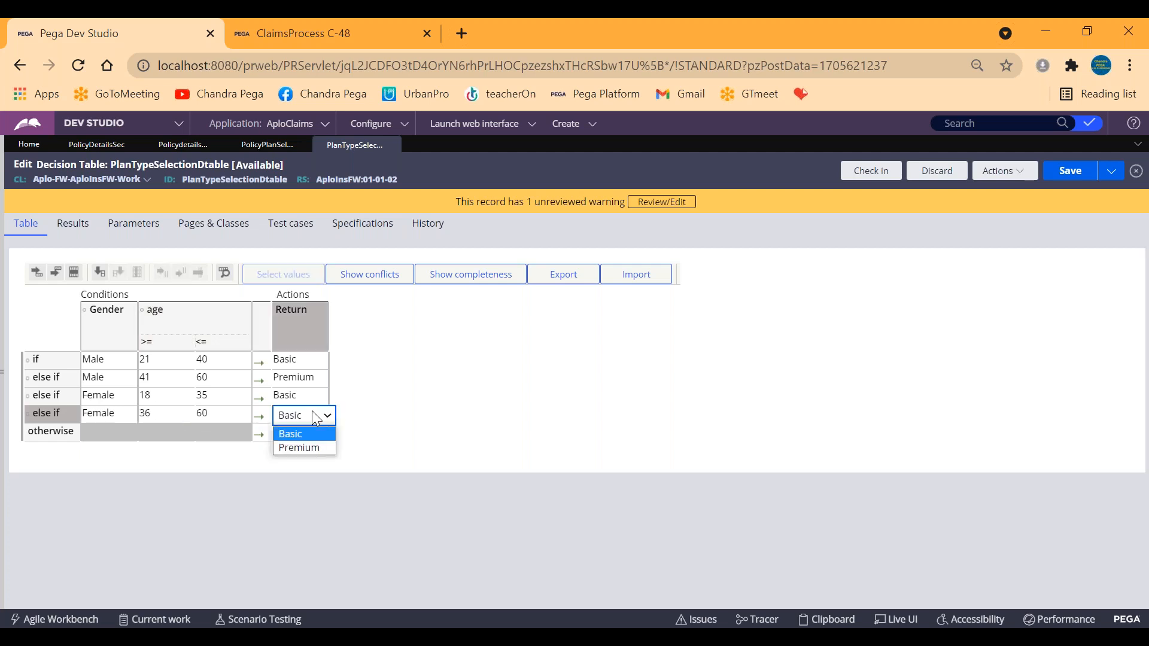
pyautogui.click(297, 448)
pyautogui.click(429, 400)
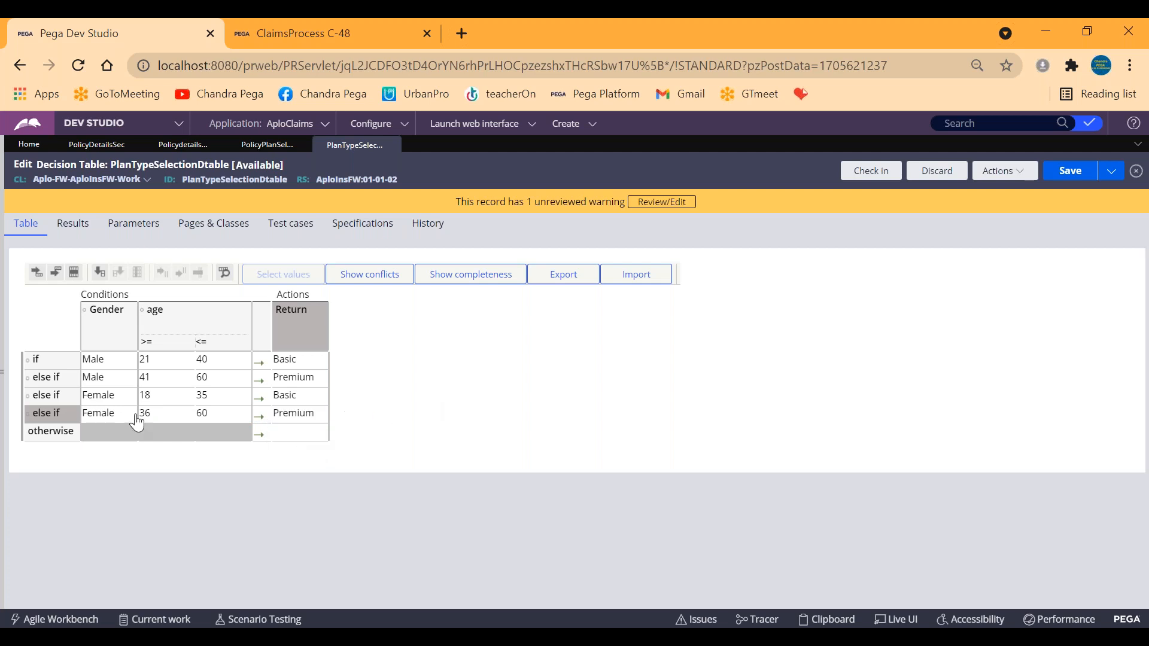
# Step: Set the otherwise row of the decision table to return Premium
pyautogui.click(290, 434)
pyautogui.click(298, 434)
pyautogui.click(297, 464)
pyautogui.click(443, 426)
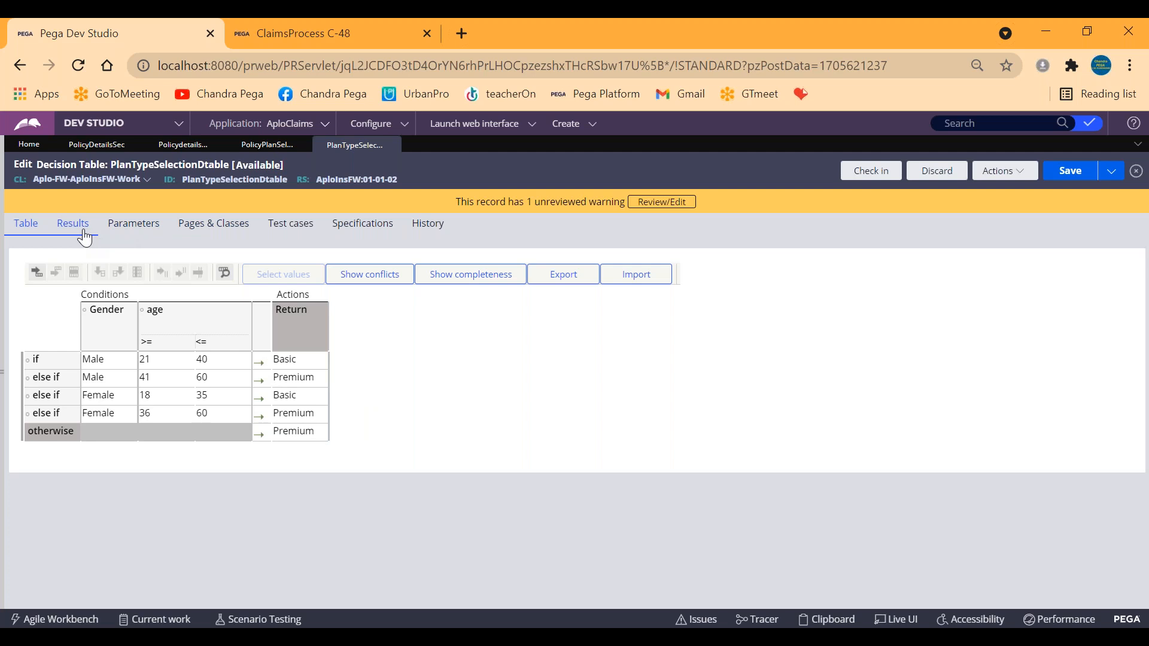
# Step: Review the PolicyPlanSelection decision tree and the PolicyDetailsSec section, and return to the decision table
pyautogui.click(261, 150)
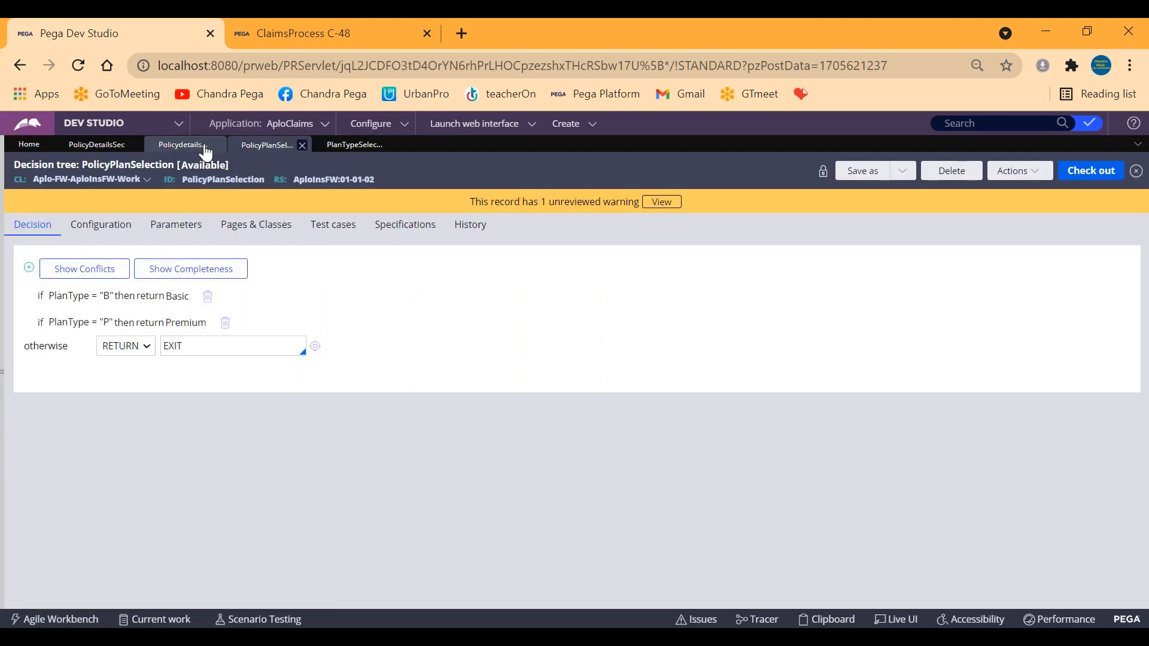
pyautogui.click(184, 150)
pyautogui.click(96, 147)
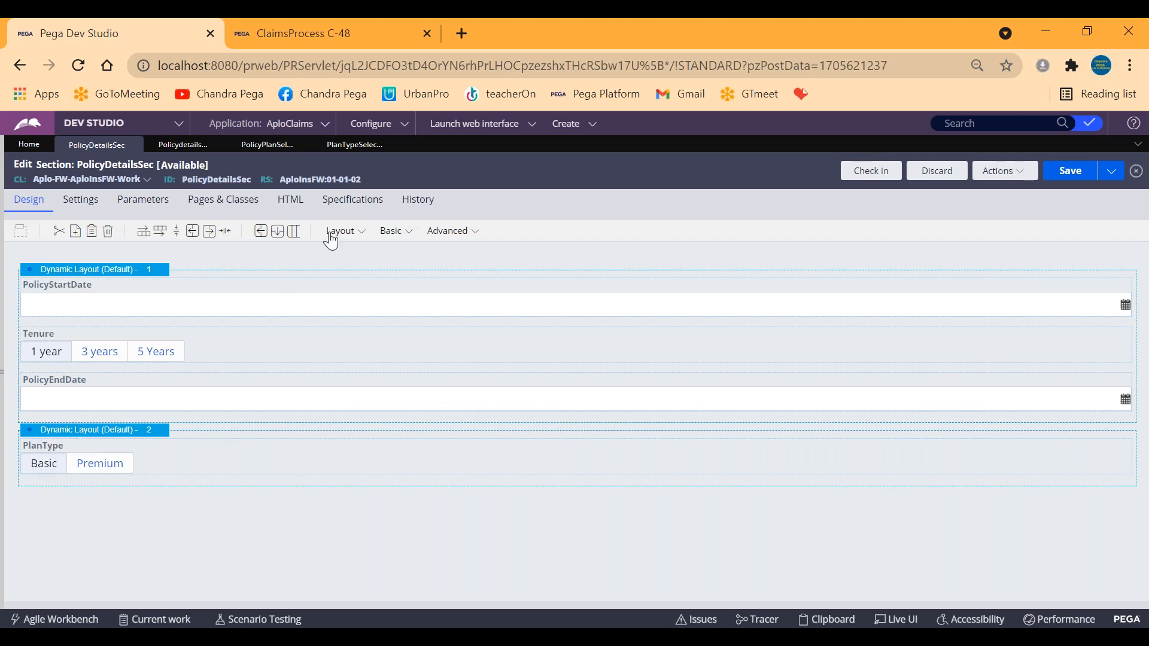
pyautogui.click(356, 145)
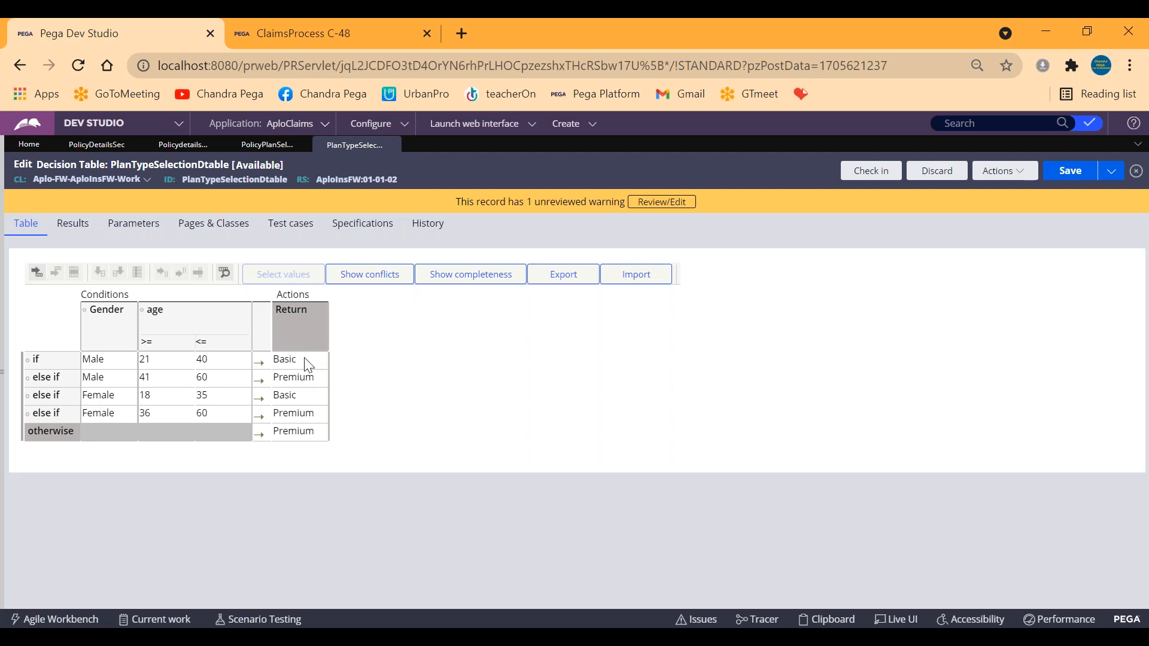
# Step: In the decision table's results settings, expand the additional allowed results and choose Basic as the first result
pyautogui.click(73, 224)
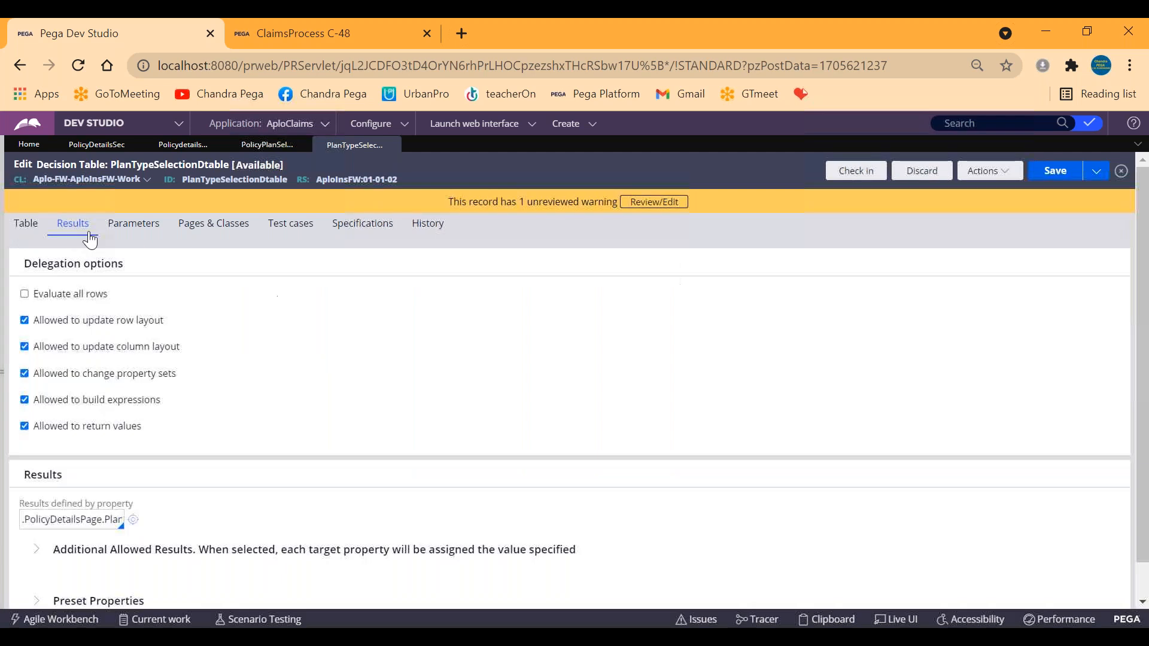
pyautogui.scroll(-1, 233, 389)
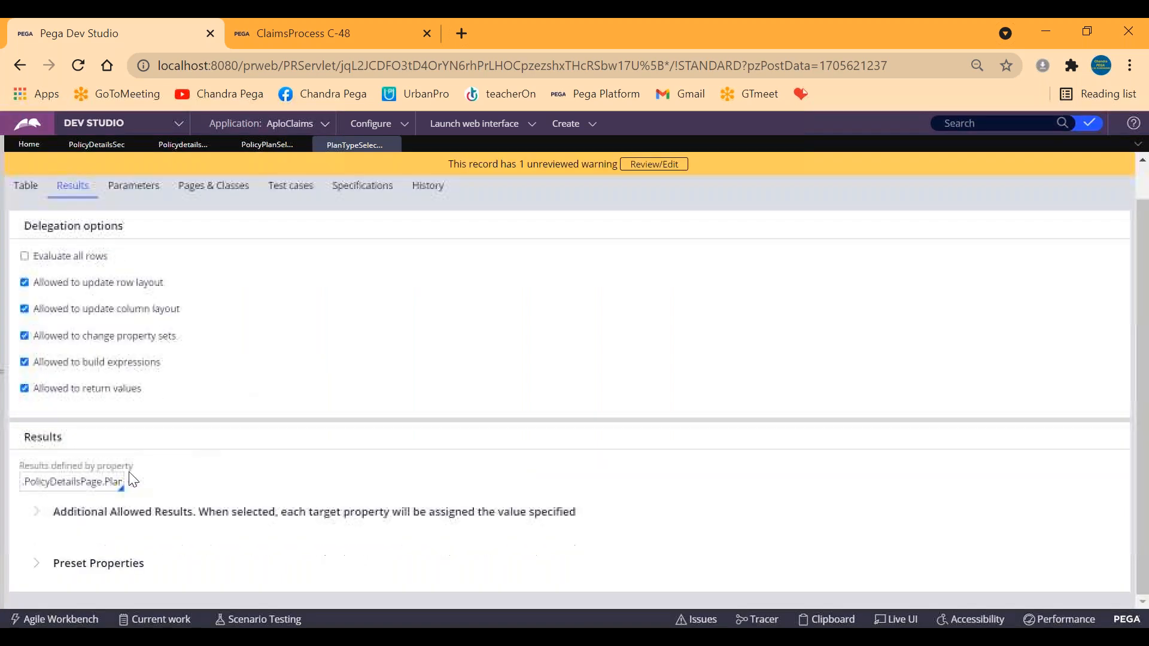
pyautogui.click(36, 516)
pyautogui.scroll(-4, 127, 377)
pyautogui.click(70, 441)
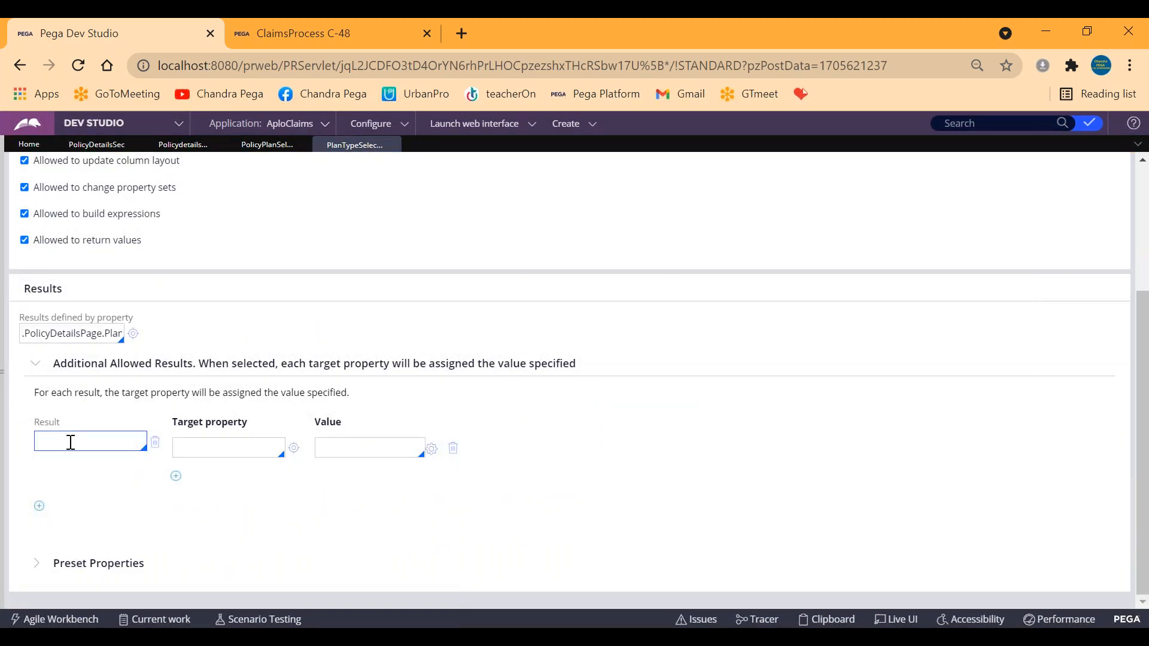
pyautogui.press('Down')
pyautogui.press('Return')
# Step: Have the Basic result assign the value "Basic" to the target property .PolicyDetailsPage.PlanType
pyautogui.click(219, 450)
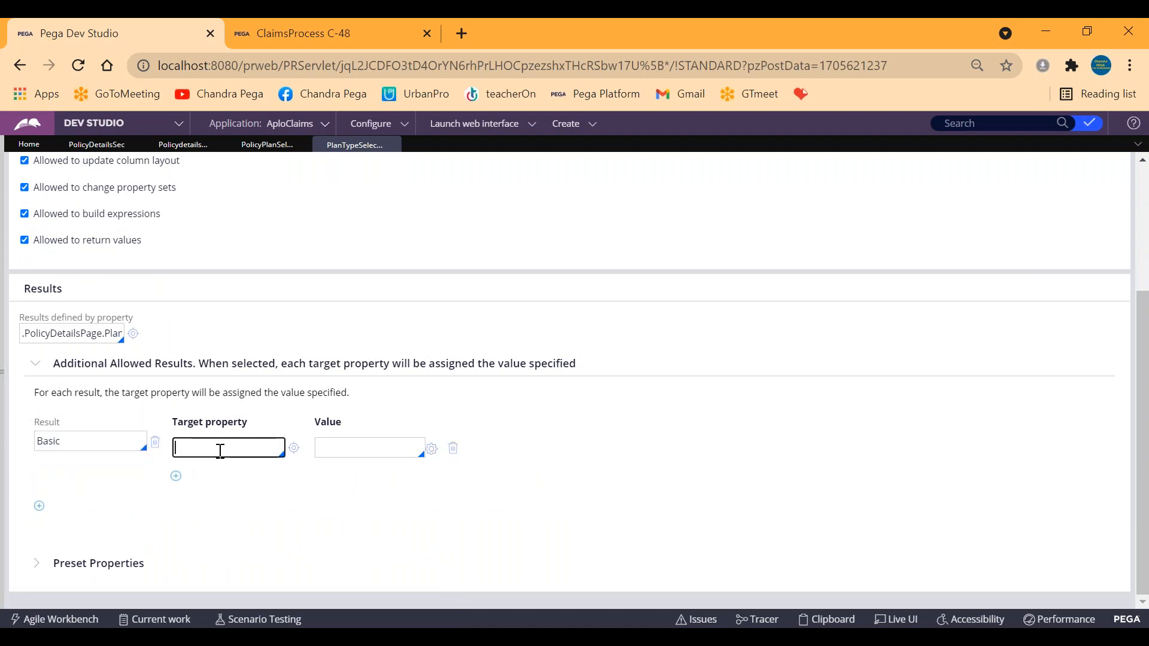
pyautogui.press('Down')
pyautogui.press('Down')
pyautogui.press('Down')
pyautogui.press('Down')
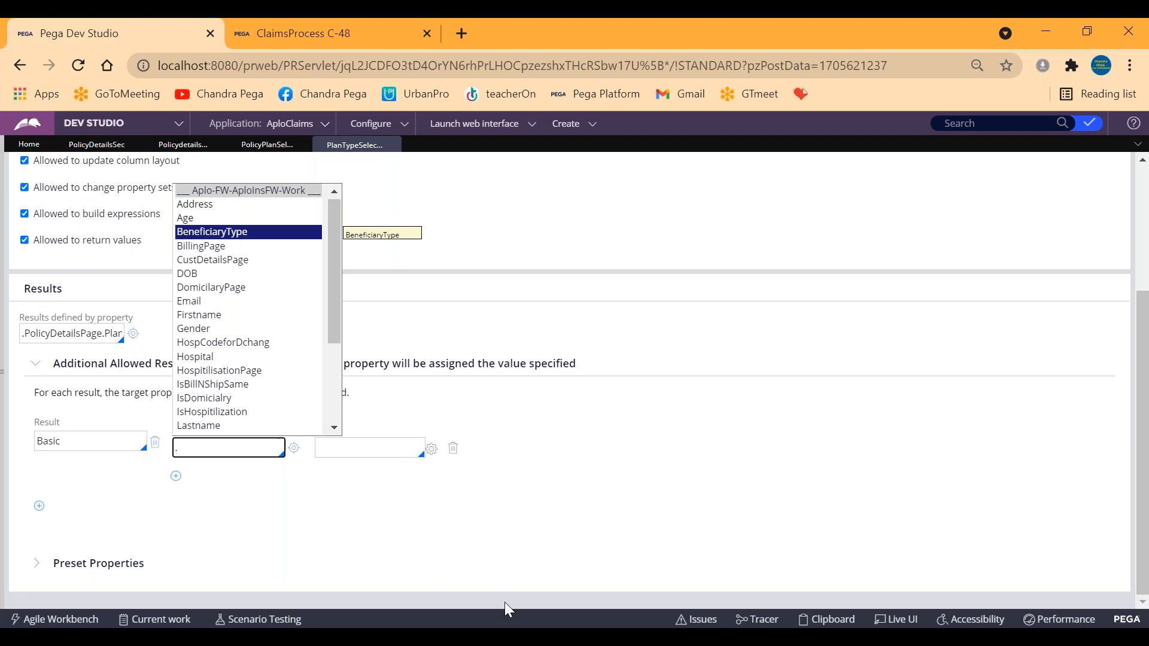
pyautogui.press('Down')
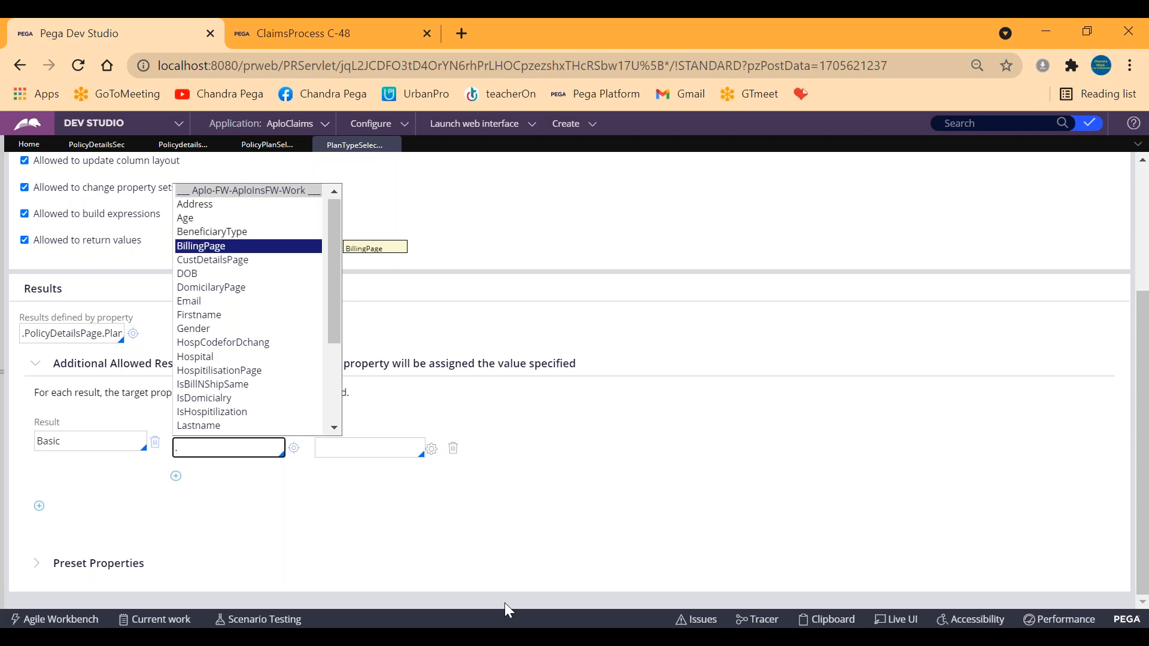
pyautogui.write('o')
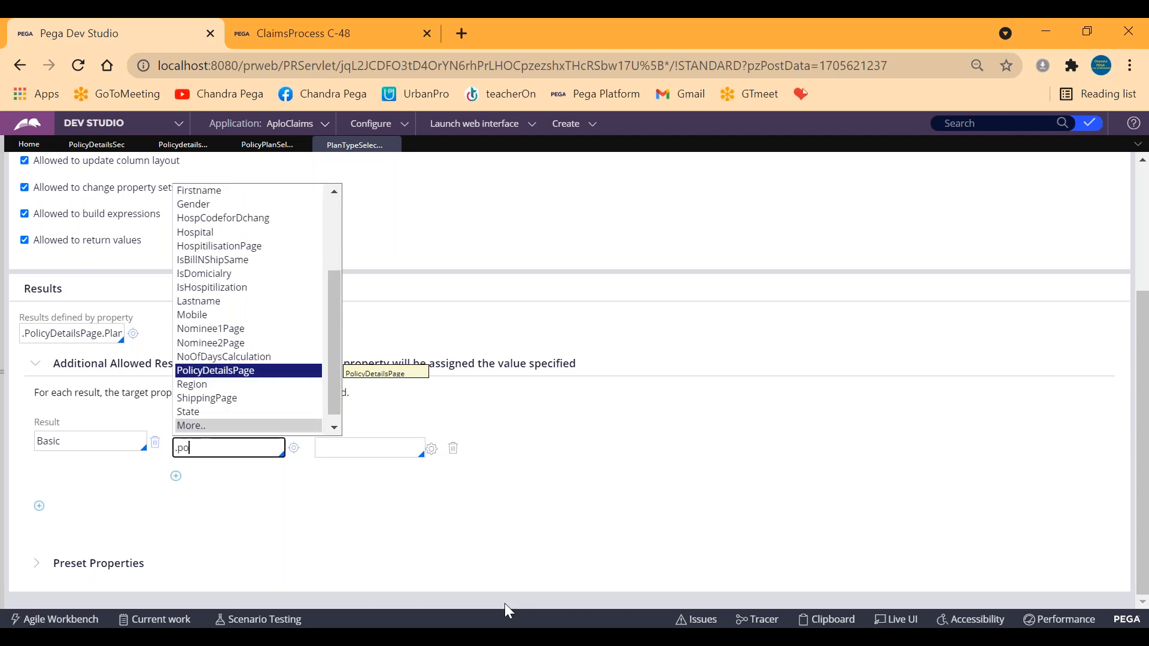
pyautogui.press('Return')
pyautogui.write('.PolicyDetailsPage')
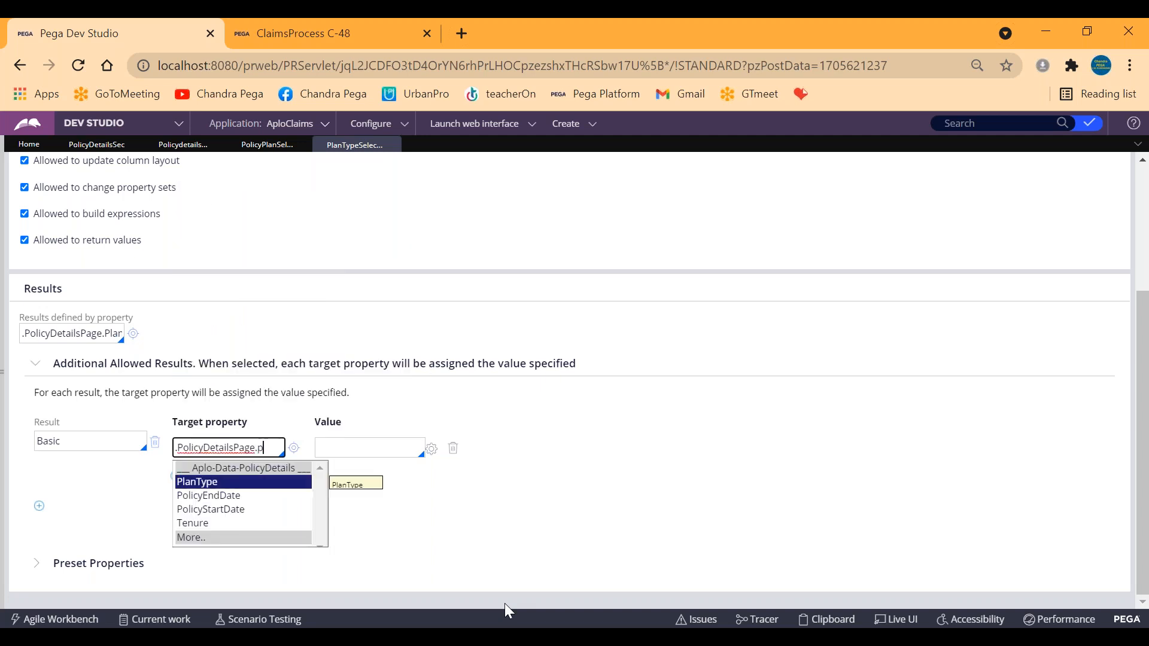
pyautogui.press('Return')
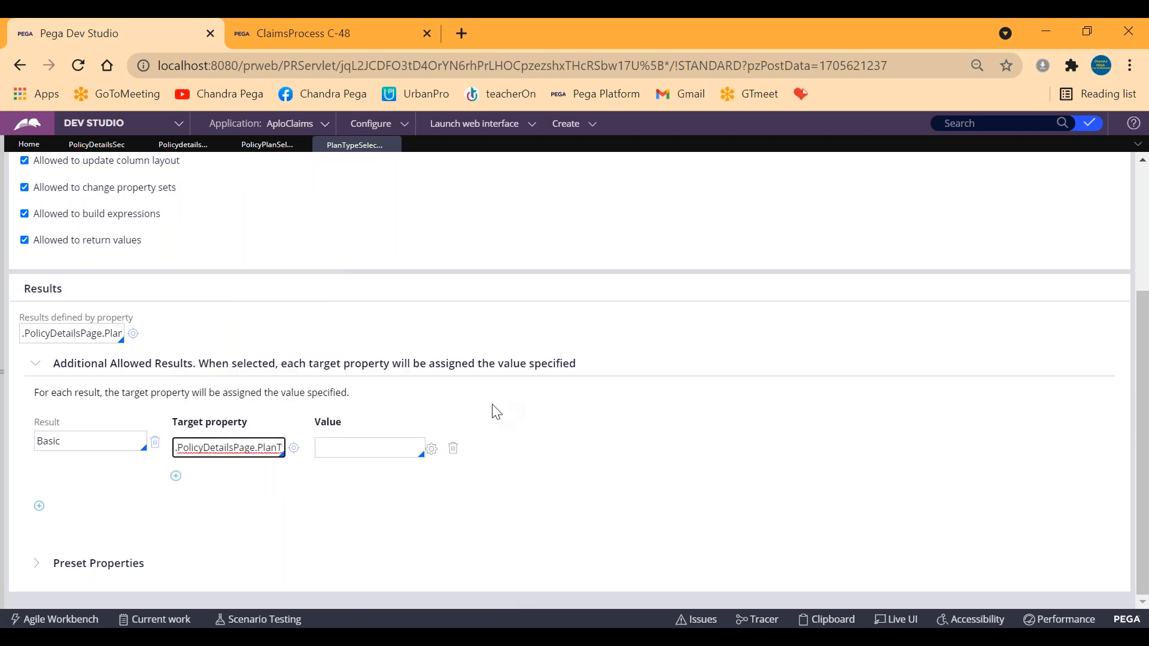
pyautogui.click(324, 448)
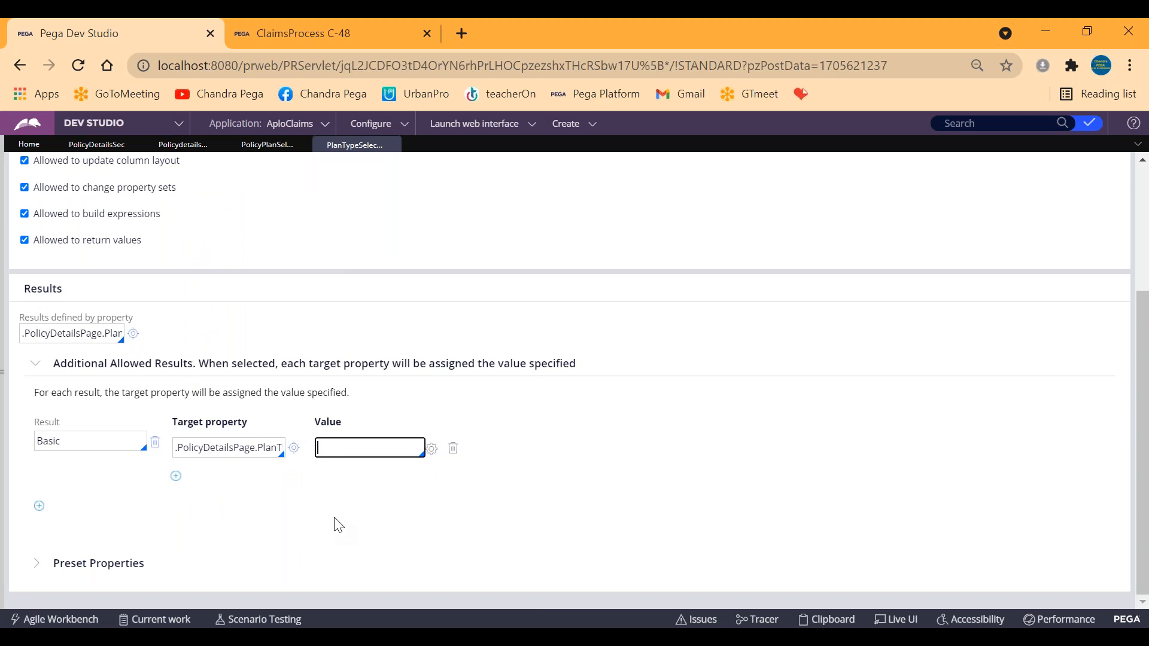
pyautogui.press('Left')
pyautogui.write('Basic')
# Step: Add a second allowed result, Premium, with .PolicyDetailsPage.PlanType as its target property
pyautogui.click(39, 507)
pyautogui.click(61, 531)
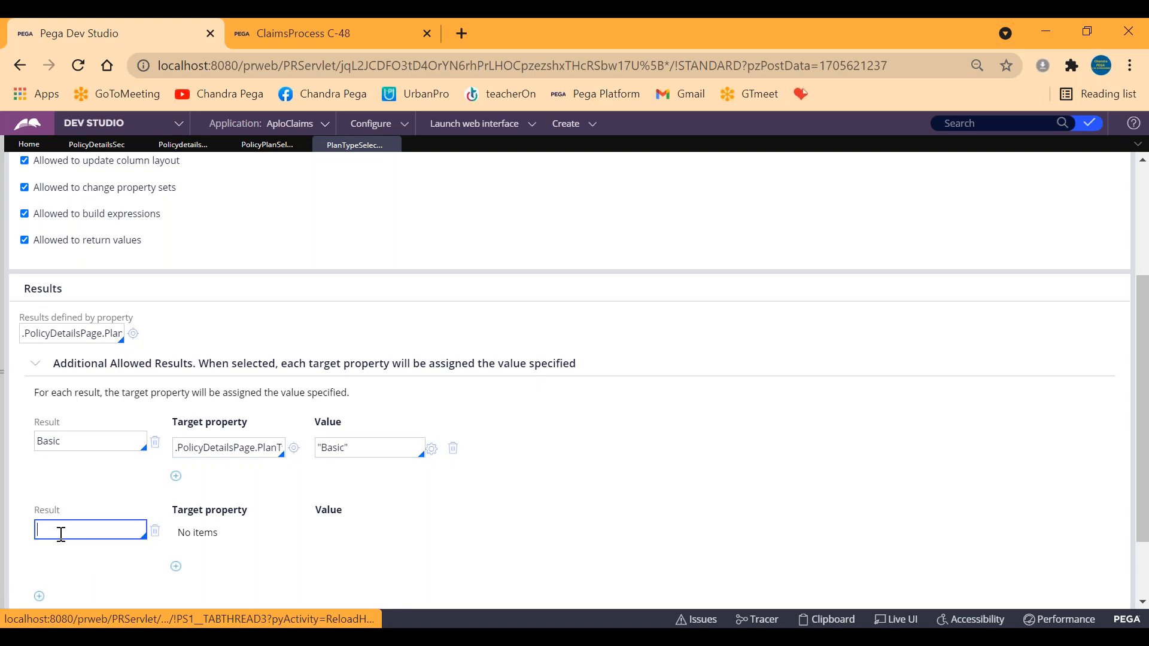
pyautogui.press('Down')
pyautogui.press('Down')
pyautogui.press('Return')
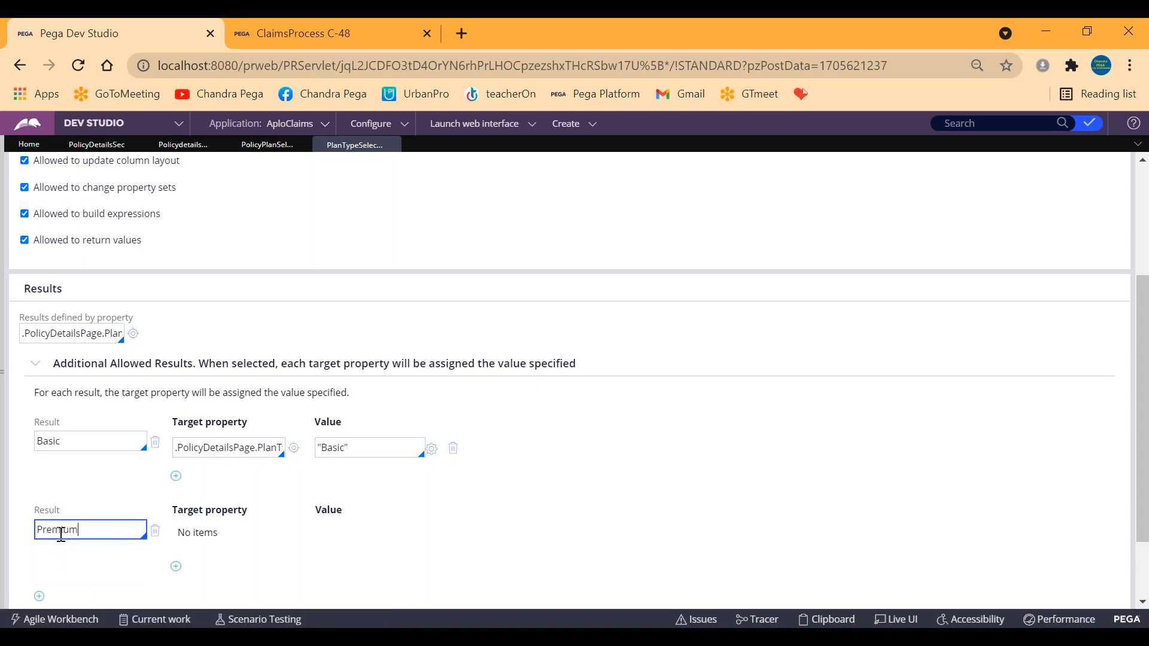
pyautogui.click(176, 566)
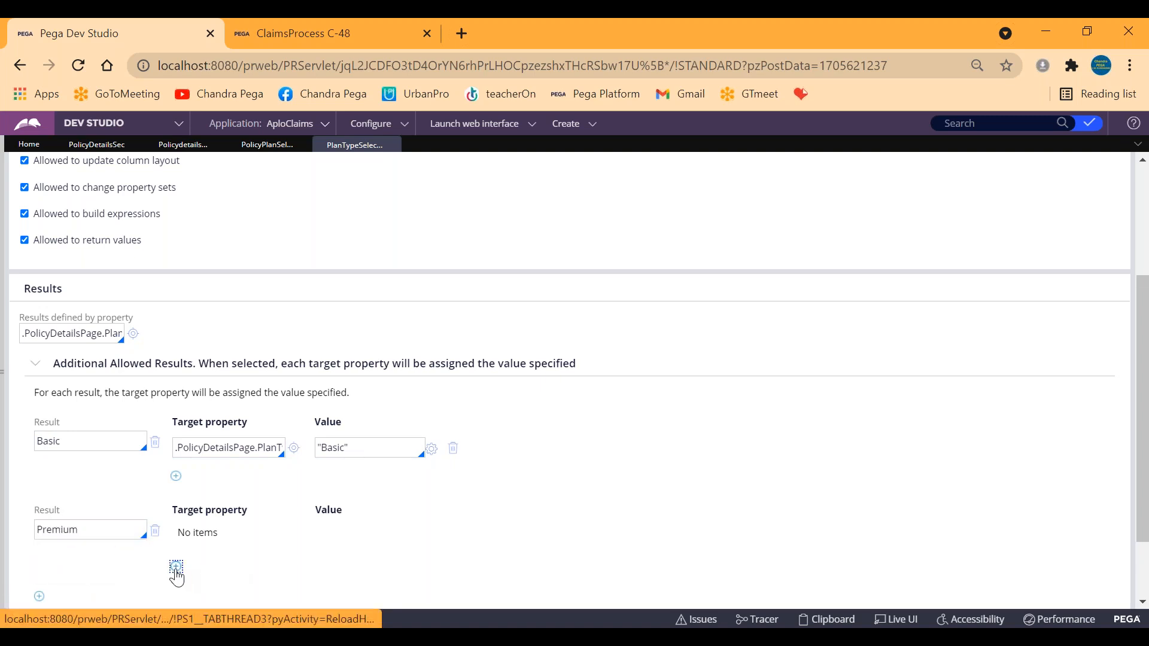
pyautogui.write('.po')
pyautogui.press('Return')
pyautogui.write('.PolicyDetailsPage.')
pyautogui.press('Down')
pyautogui.press('Return')
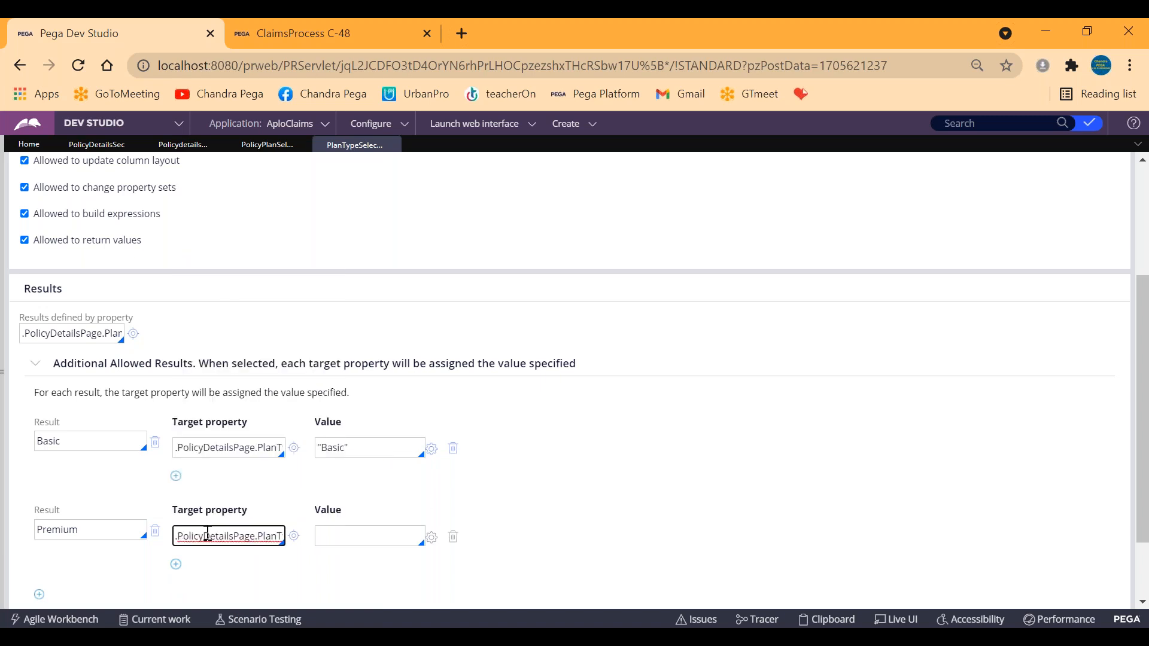
# Step: Set the value assigned by the Premium result to "Premium", in double quotes, copying the result's name
pyautogui.click(384, 539)
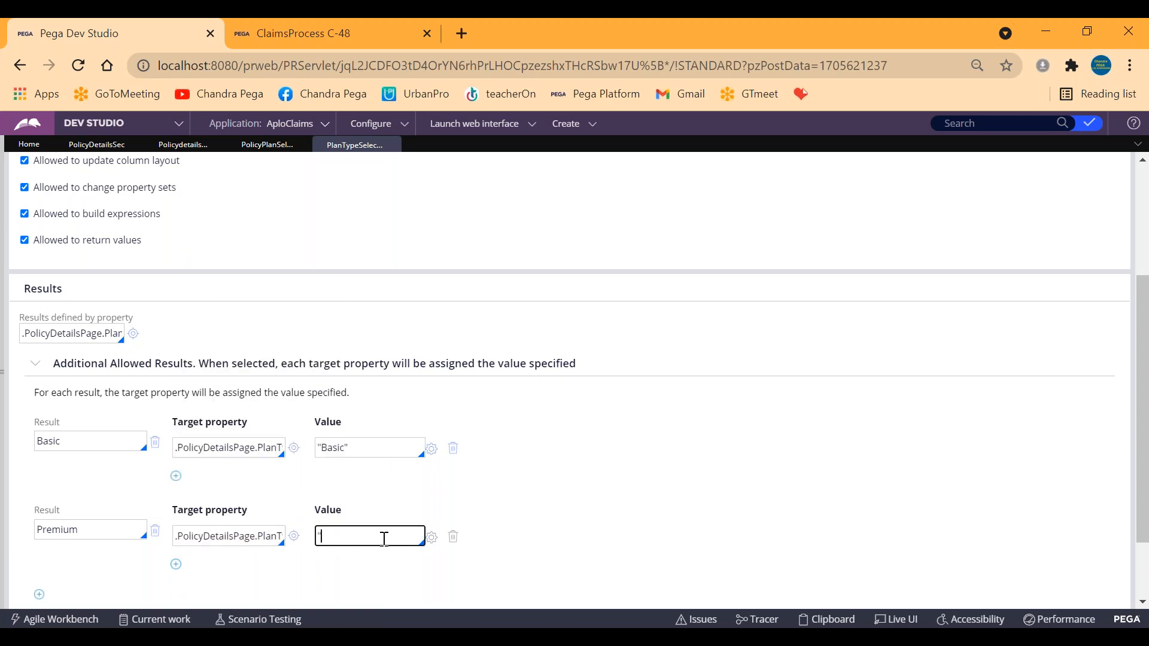
pyautogui.write('""')
pyautogui.click(59, 531)
pyautogui.doubleClick(60, 530)
pyautogui.hotkey('ctrl', 'c')
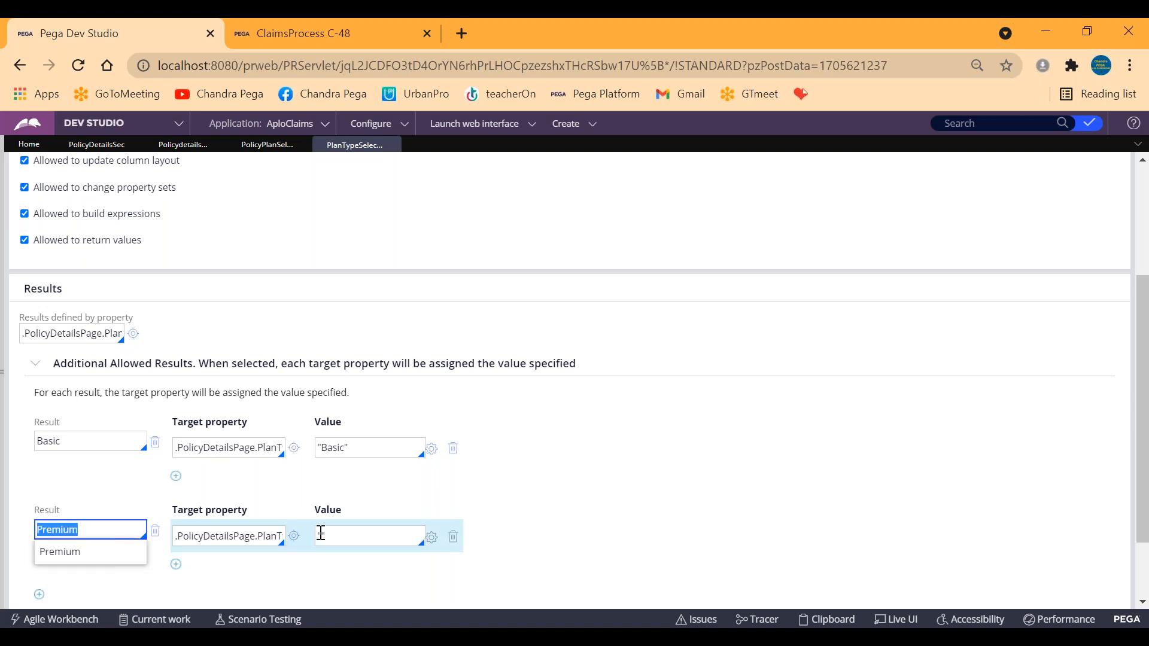
pyautogui.click(320, 534)
pyautogui.hotkey('ctrl', 'v')
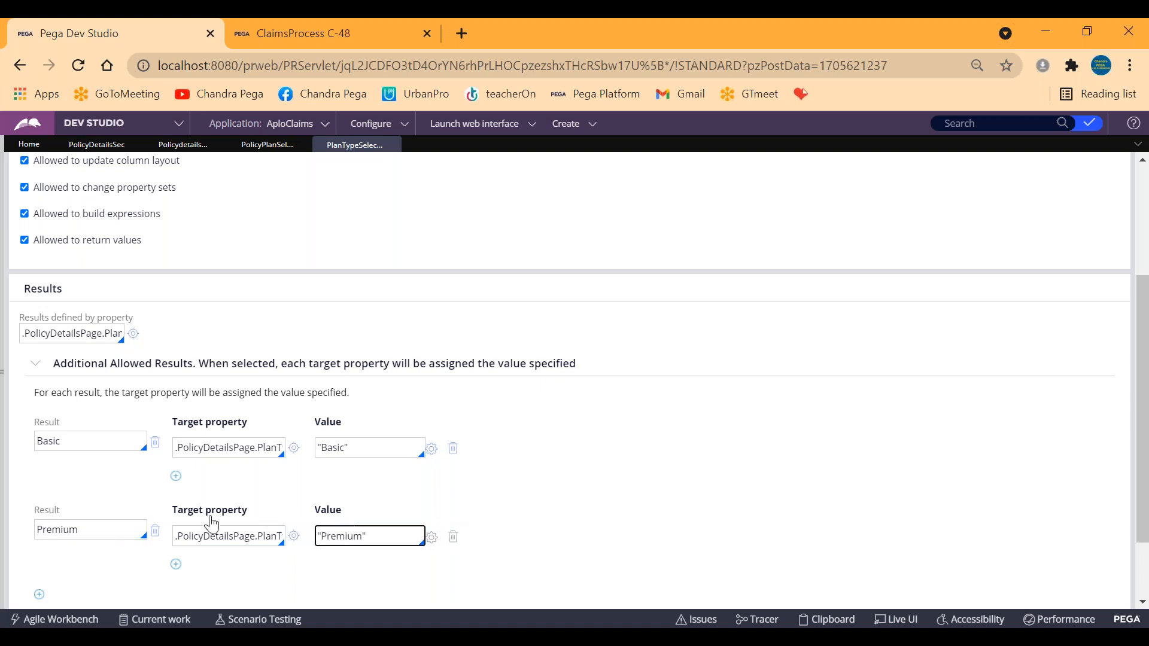
pyautogui.doubleClick(245, 535)
pyautogui.doubleClick(332, 533)
pyautogui.click(238, 445)
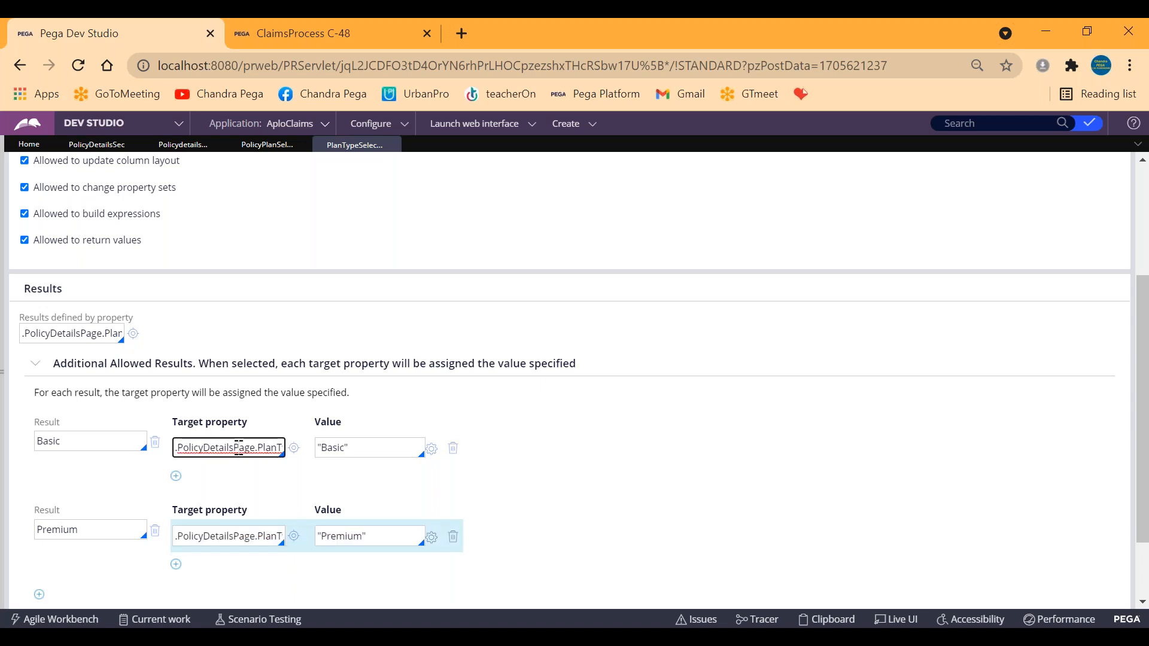
pyautogui.doubleClick(263, 447)
# Step: Find the Aplo-Data-PolicyDetails class in the App explorer, view it in the data designer, and open its PlanType property
pyautogui.click(2, 371)
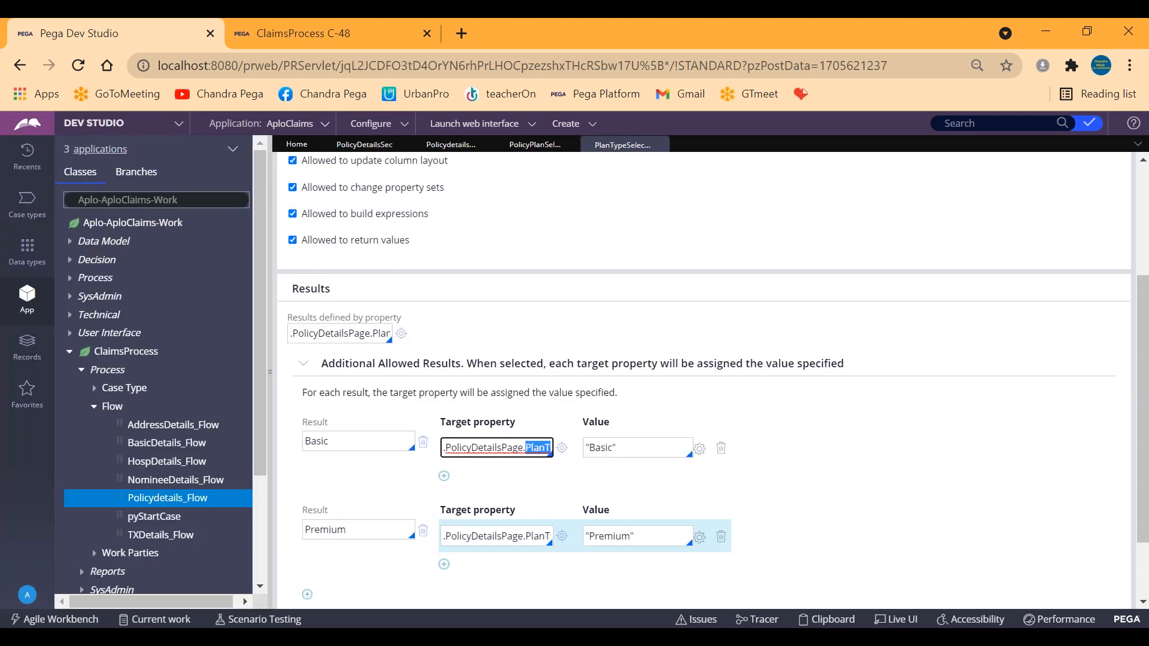
pyautogui.moveTo(198, 200); pyautogui.dragTo(104, 202)
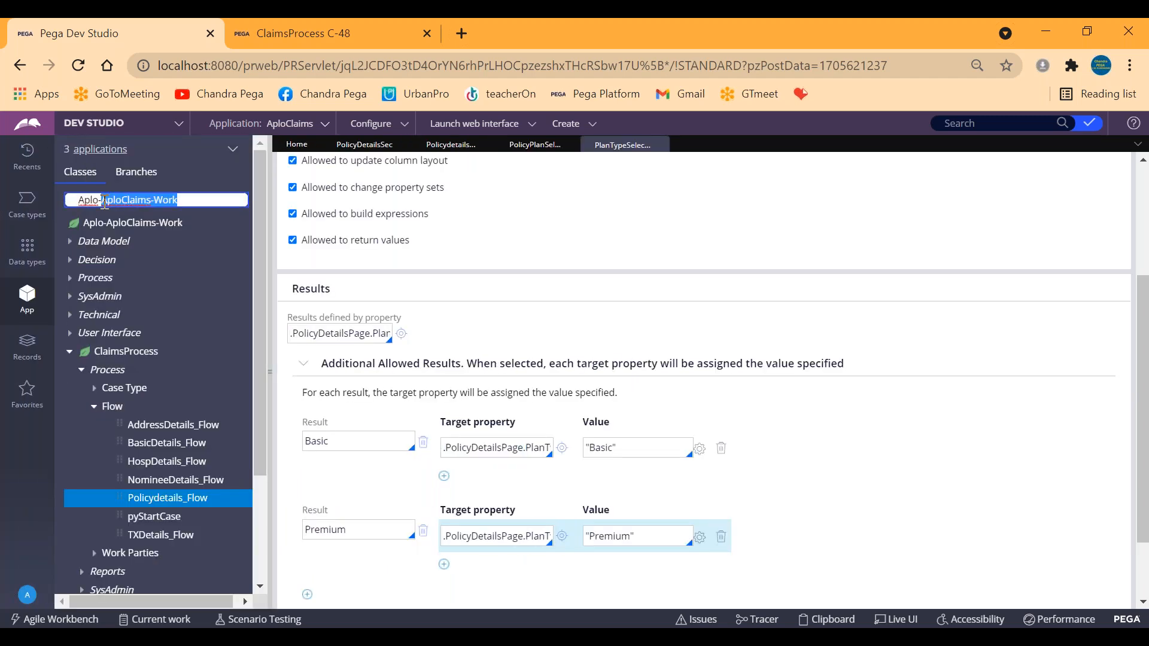
pyautogui.write('data')
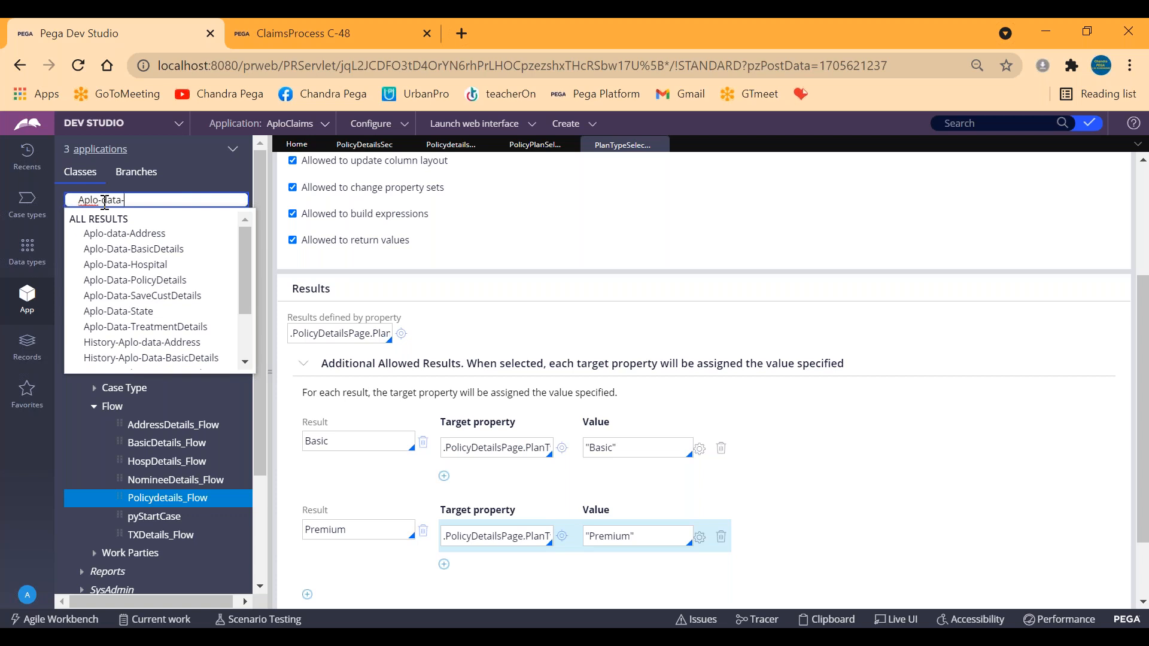
pyautogui.write('-po')
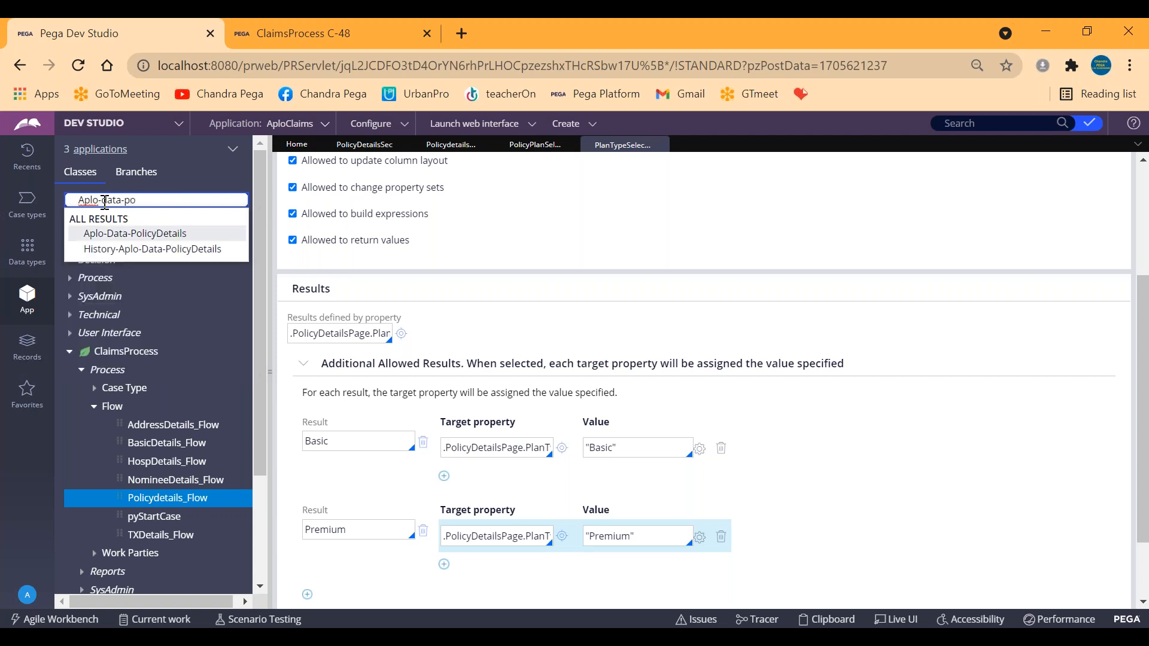
pyautogui.press('Return')
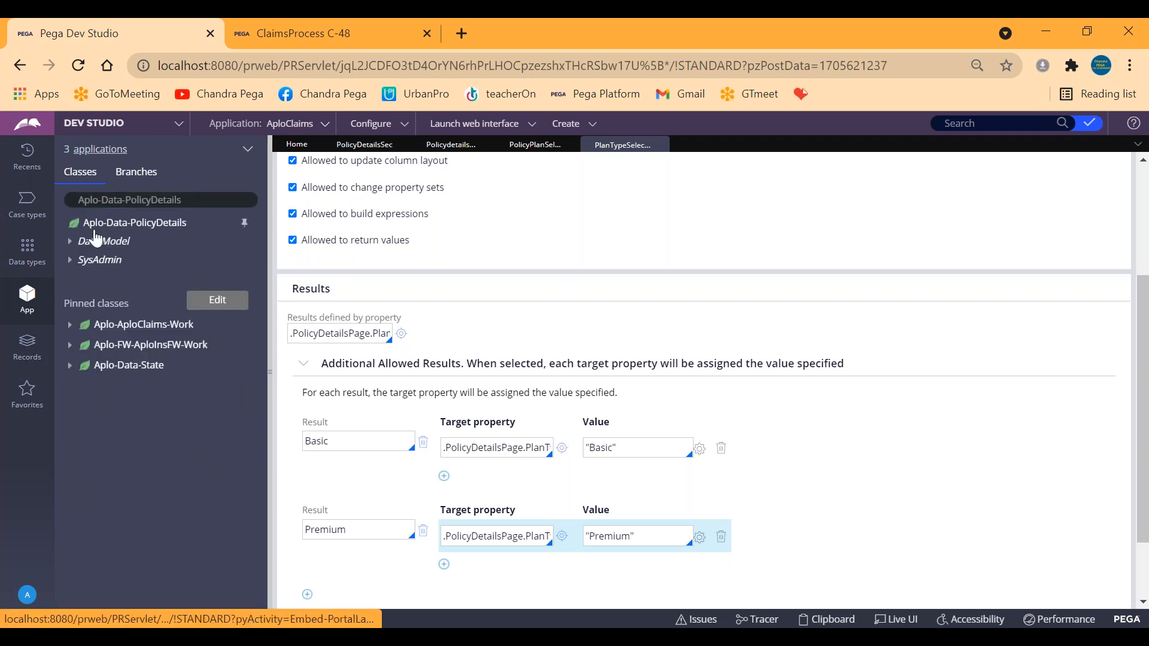
pyautogui.rightClick(108, 230)
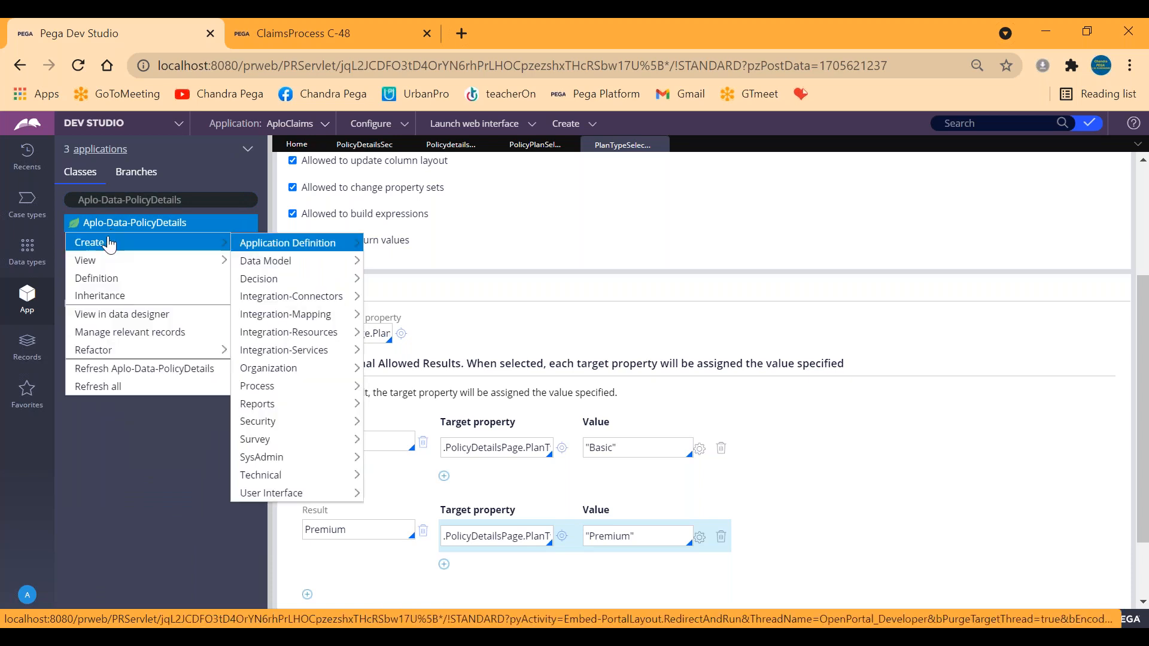
pyautogui.click(107, 312)
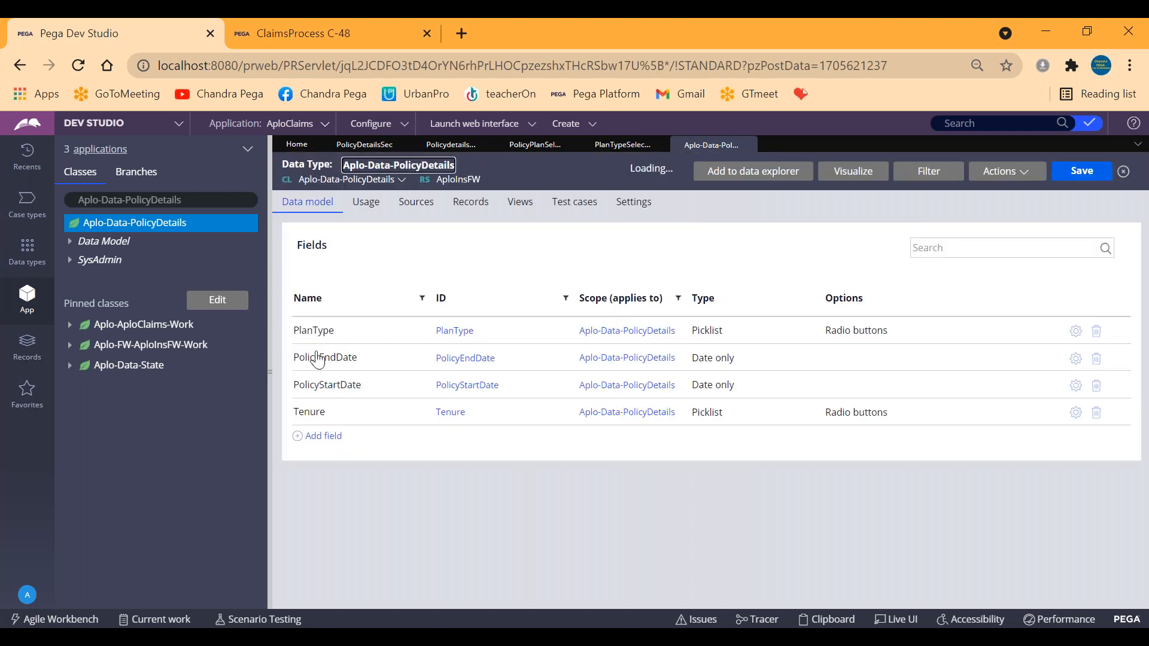
pyautogui.click(455, 331)
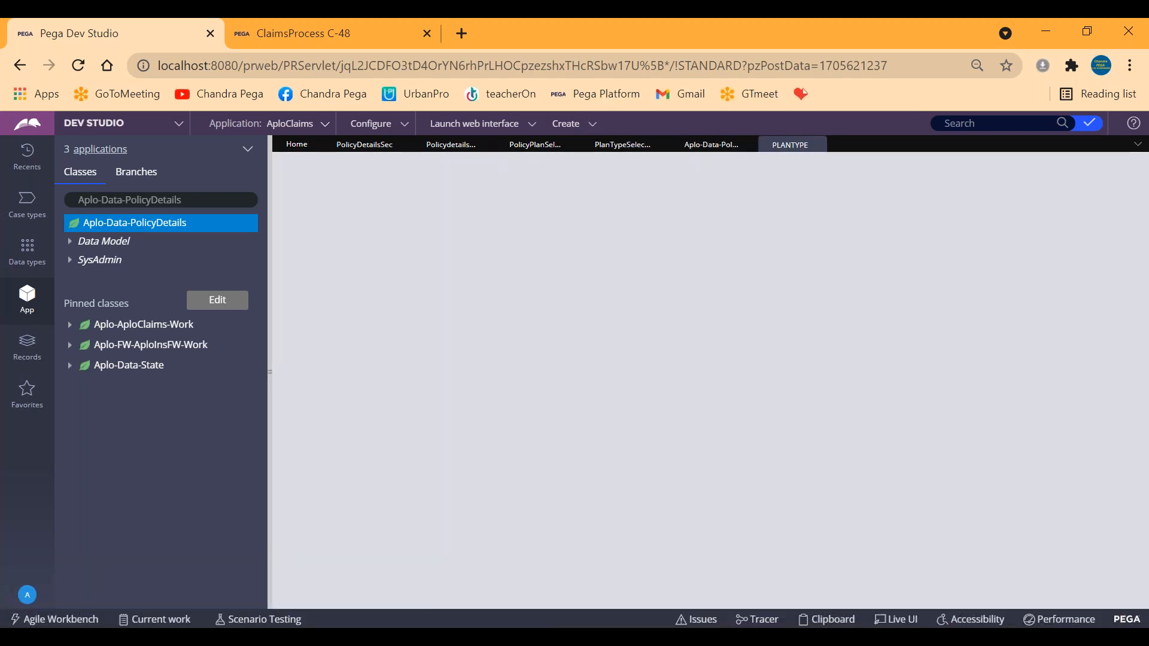
# Step: Change PlanType's table type to Local List with the values Basic and Premium, save it, and close the property and data type
pyautogui.scroll(-2, 568, 422)
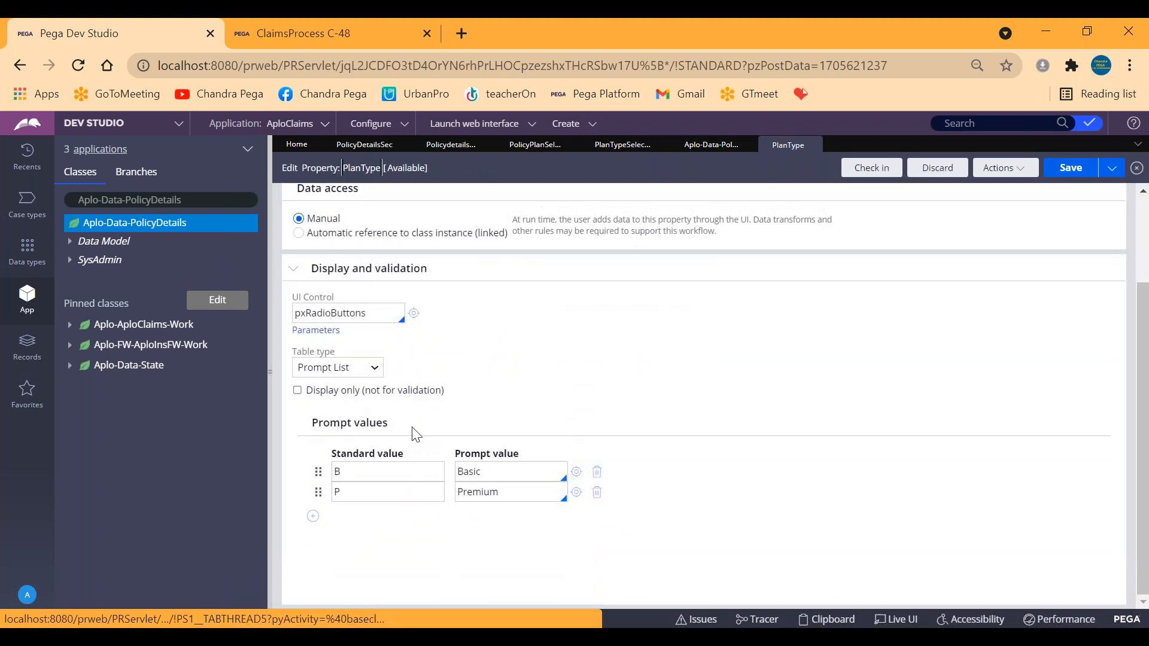
pyautogui.click(344, 369)
pyautogui.click(319, 400)
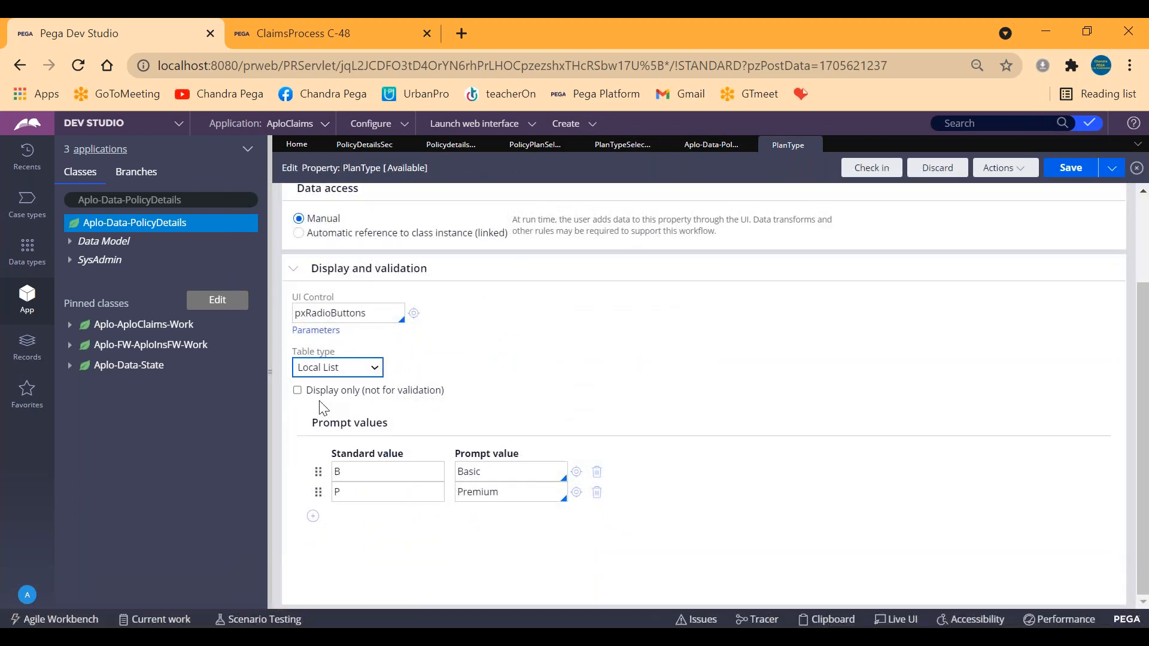
pyautogui.click(353, 553)
pyautogui.write('Basic')
pyautogui.press('Return')
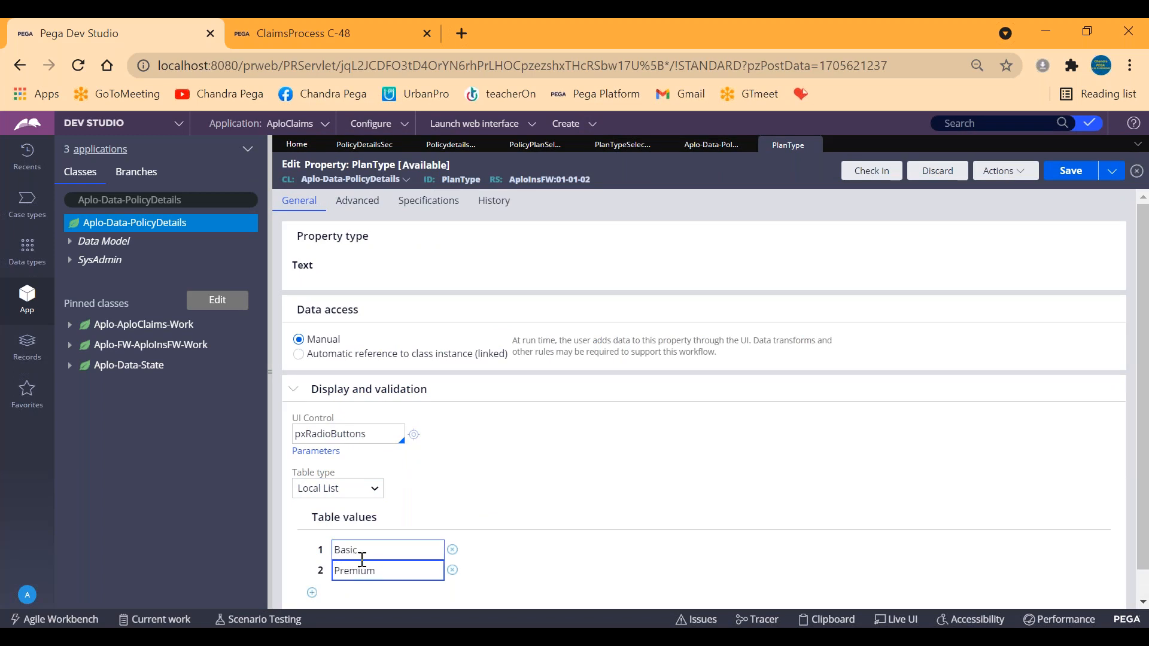
pyautogui.hotkey('ctrl', 's')
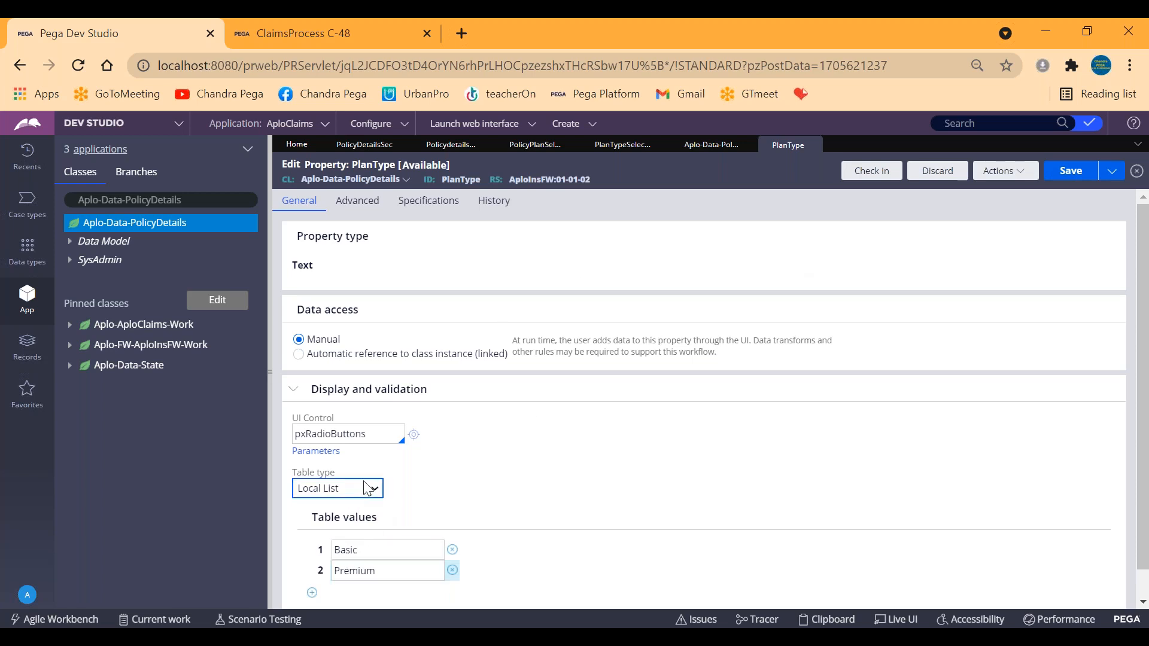
pyautogui.click(813, 145)
pyautogui.click(749, 144)
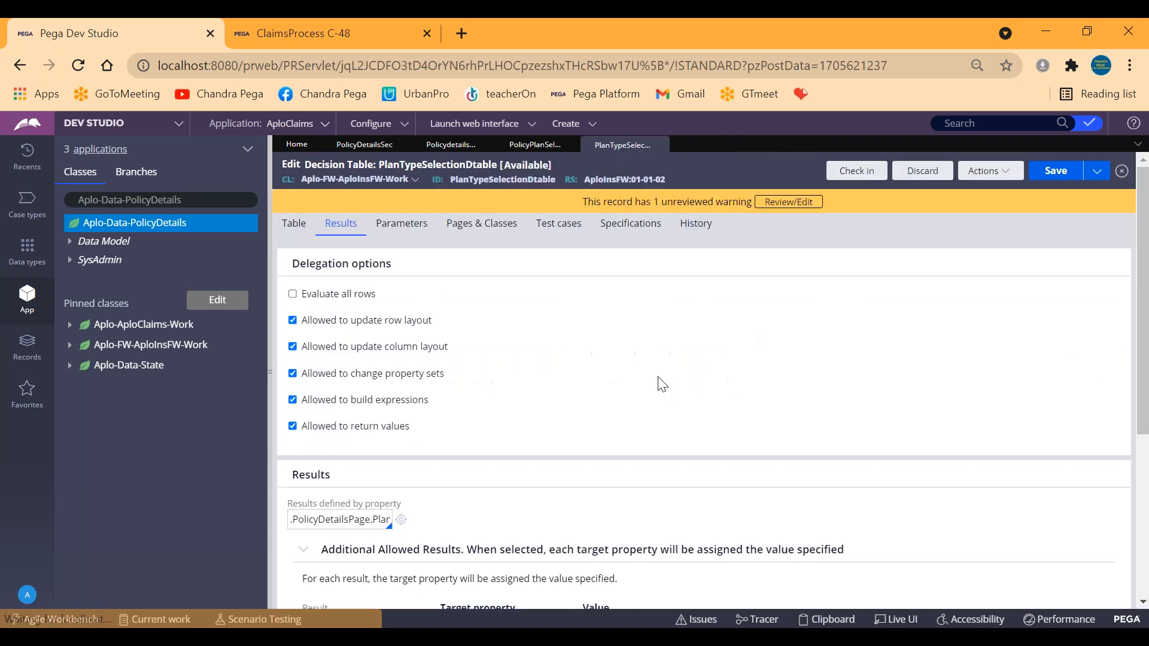
# Step: Review the decision table's allowed results and condition rows, and the PlanType field in the PolicyDetailsSec section
pyautogui.scroll(-5, 616, 367)
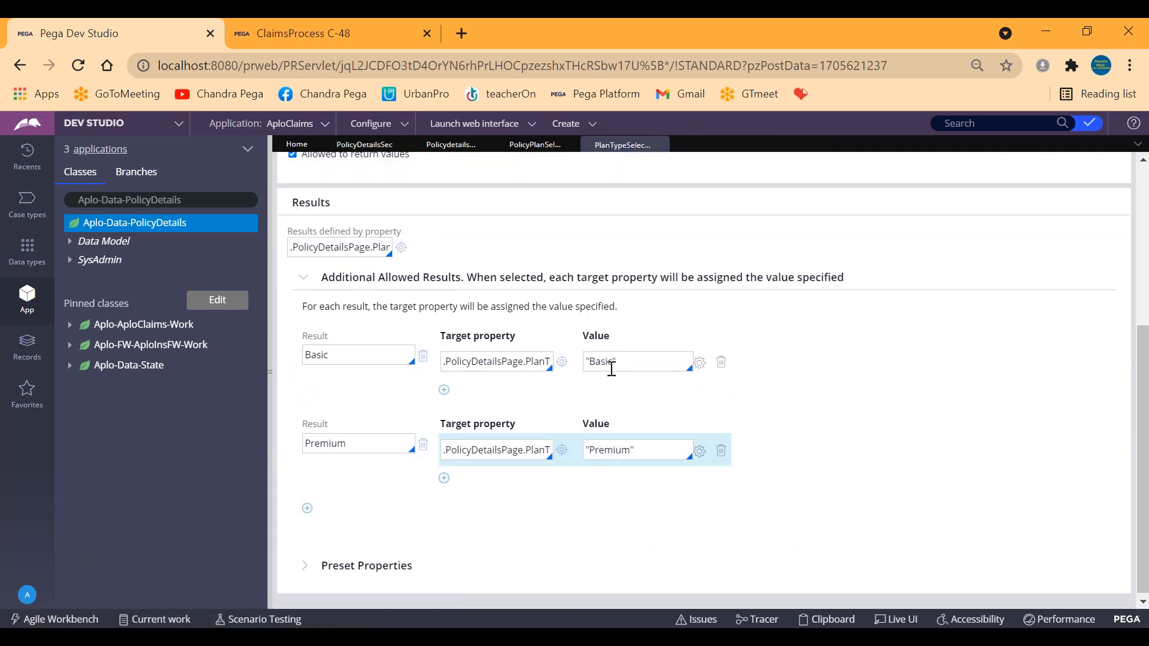
pyautogui.doubleClick(599, 362)
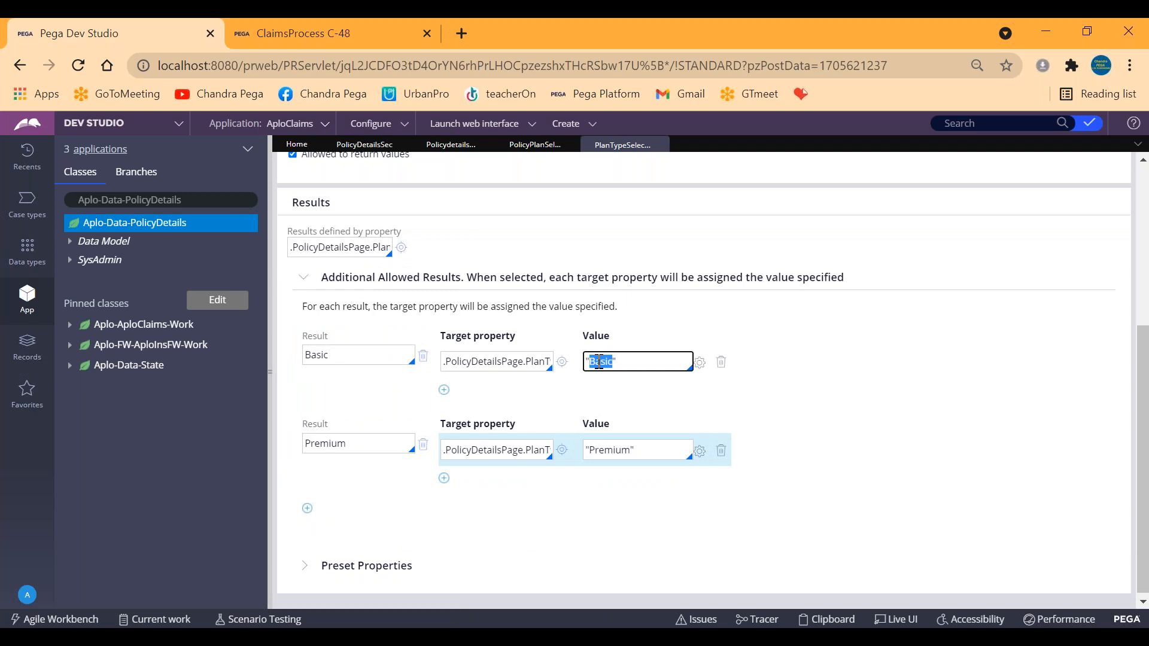
pyautogui.click(784, 373)
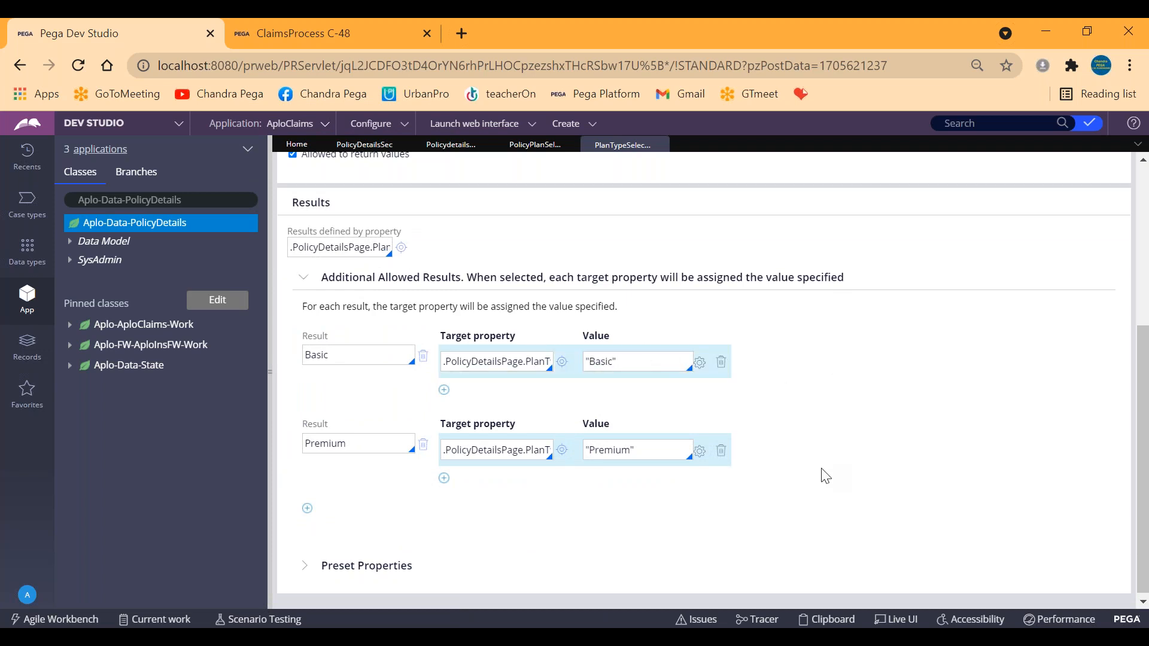
pyautogui.doubleClick(604, 364)
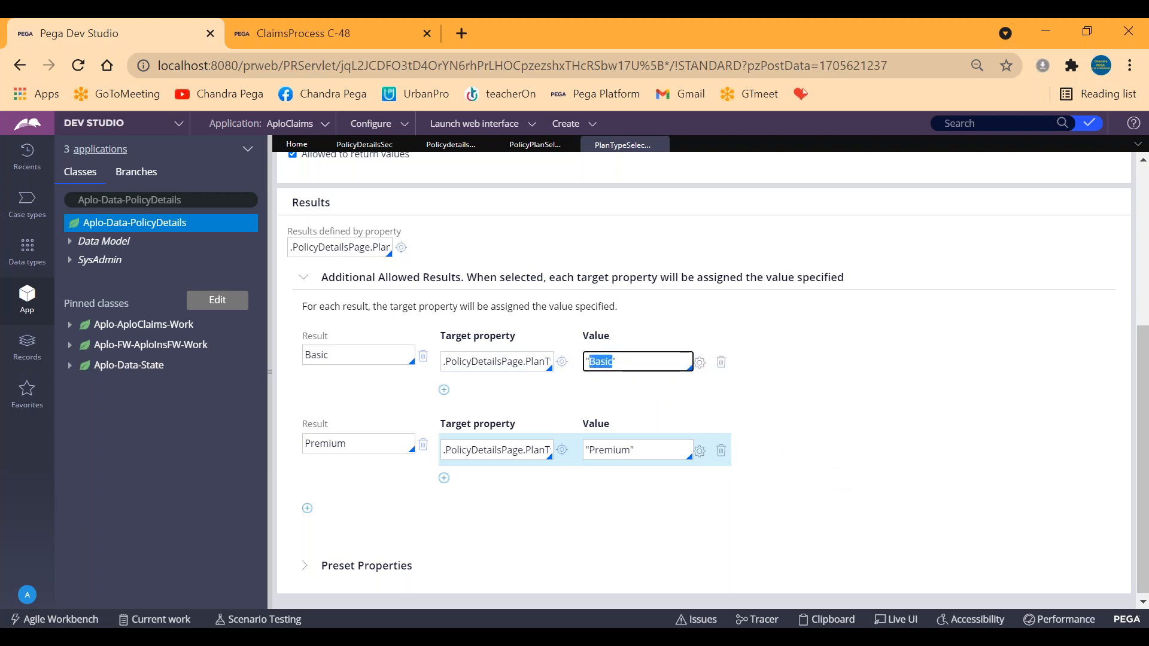
pyautogui.scroll(5, 556, 268)
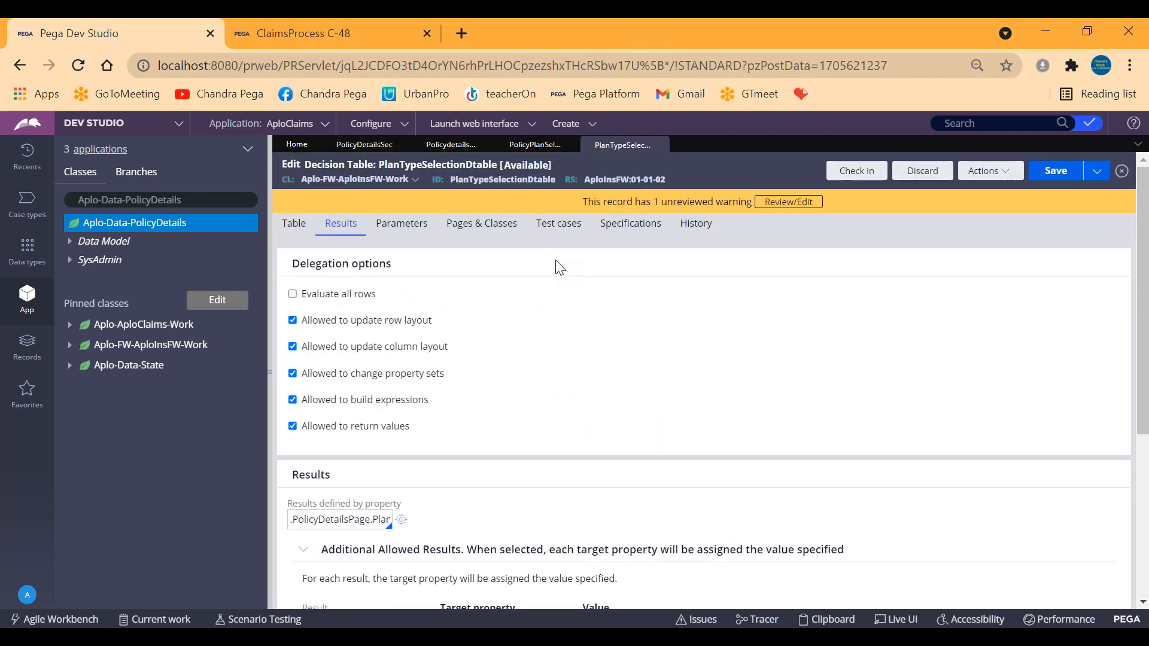
pyautogui.click(288, 225)
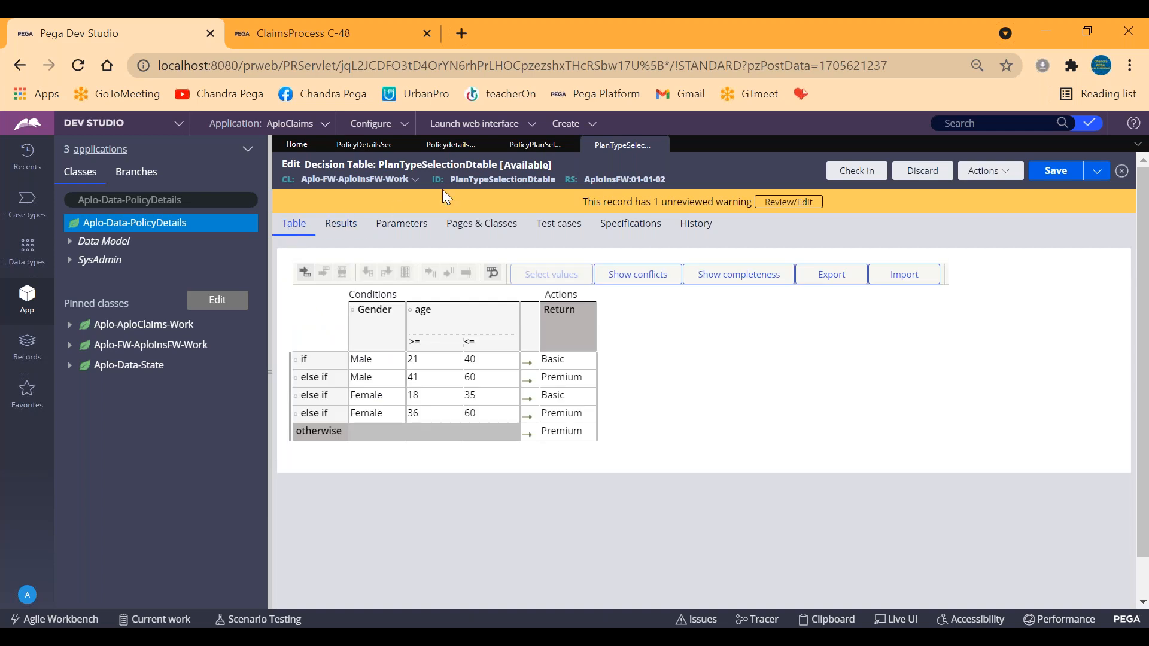
pyautogui.click(268, 243)
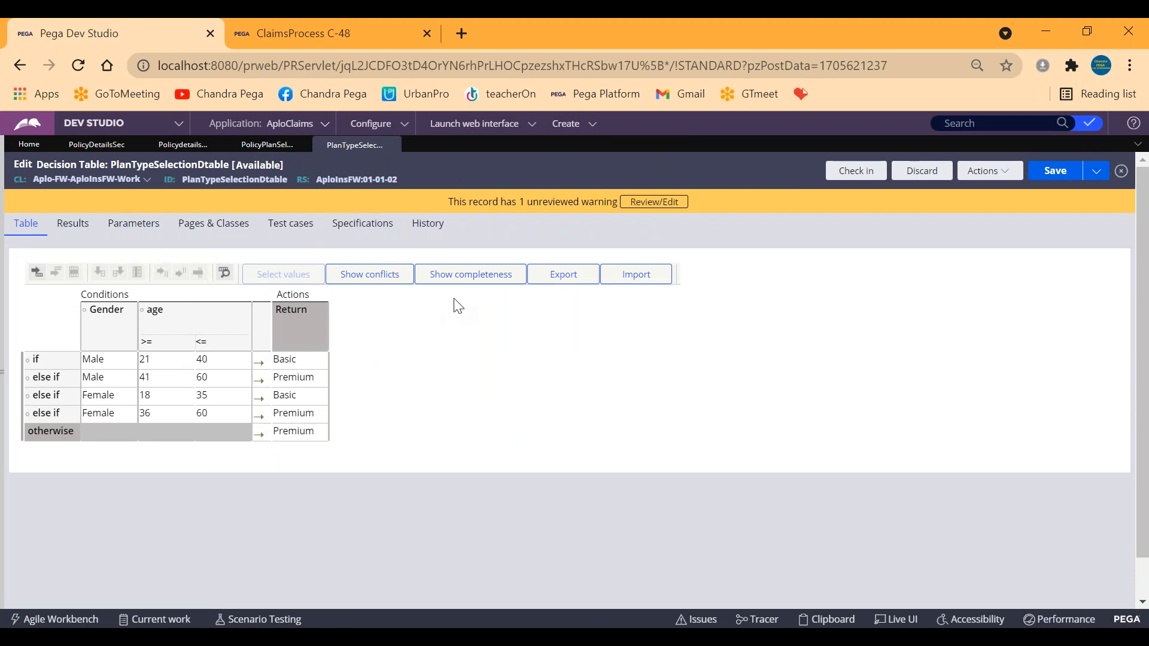
pyautogui.click(97, 145)
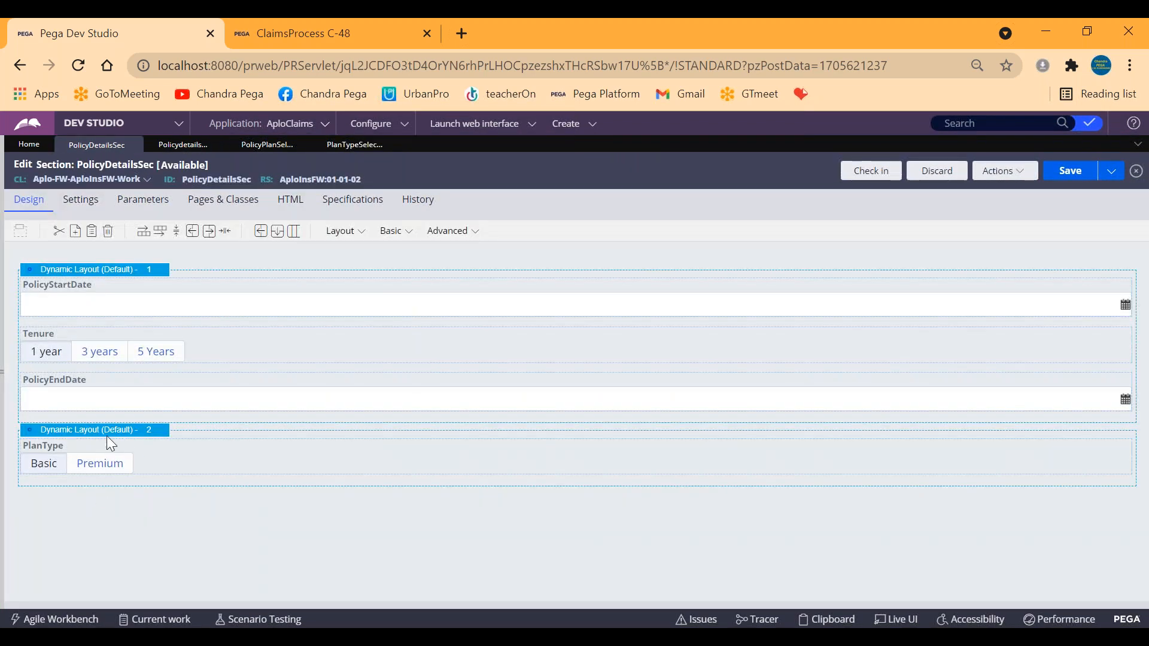
# Step: Return to PlanTypeSelectionDtable and save the decision table
pyautogui.click(354, 144)
pyautogui.click(1054, 173)
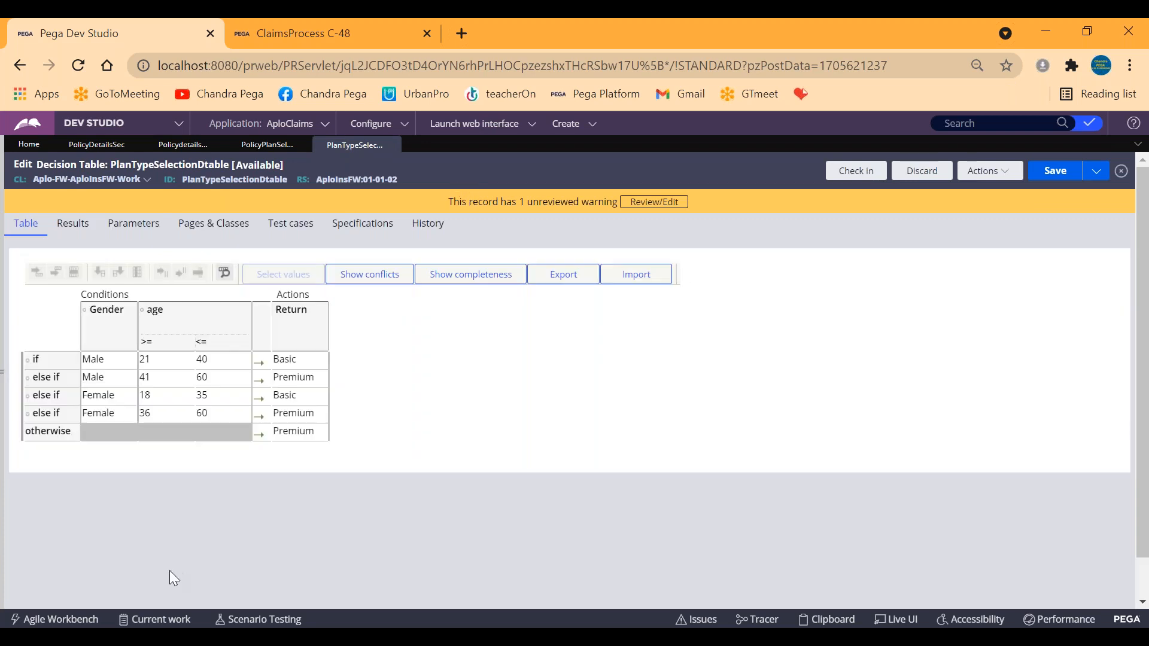
# Step: Switch to Notepad to review the gender and age rules and the notes on Dtable, DTF and CB, then minimize it
pyautogui.hotkey('alt', 'Tab')
pyautogui.click(349, 238)
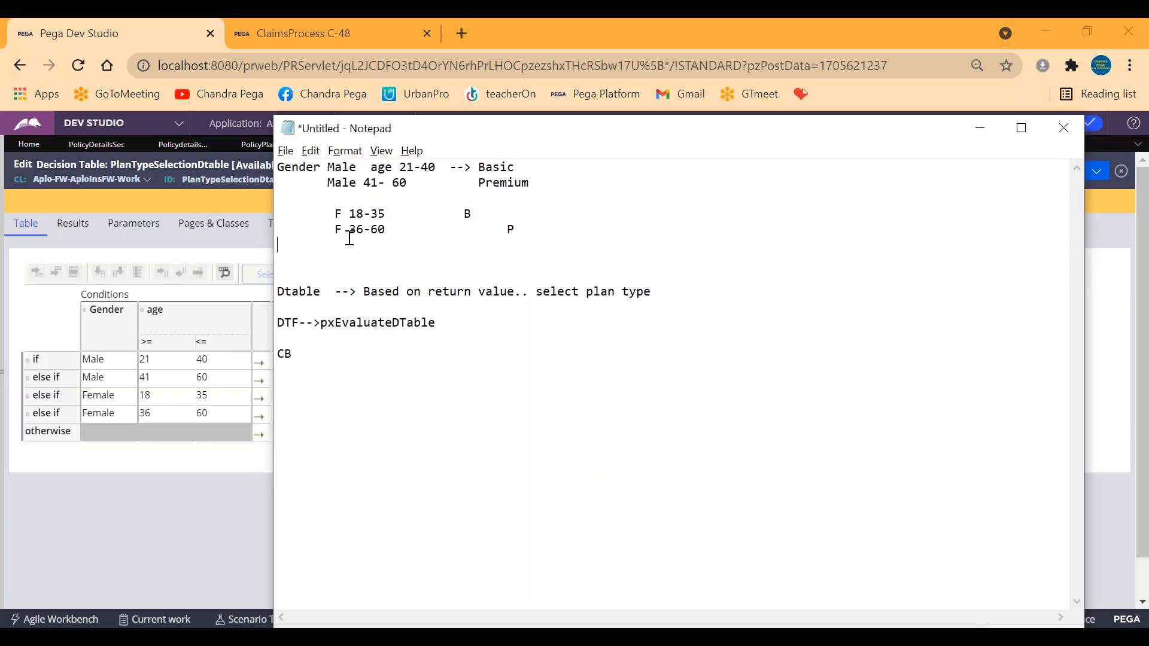
pyautogui.moveTo(350, 238); pyautogui.dragTo(188, 154)
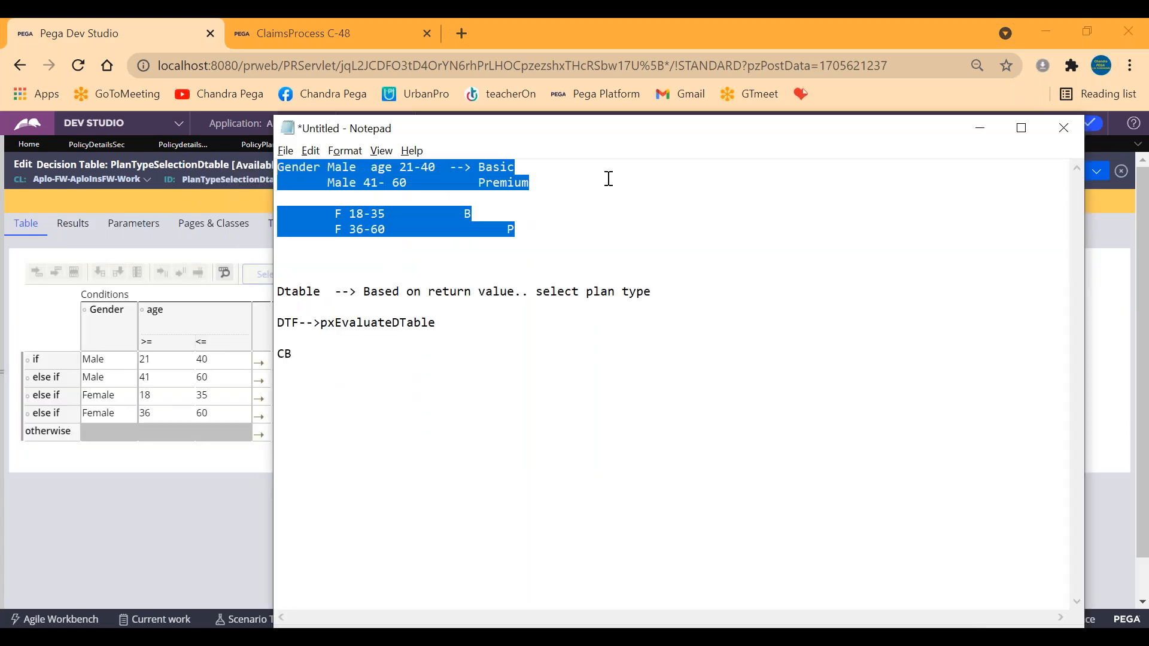
pyautogui.moveTo(666, 291); pyautogui.dragTo(209, 256)
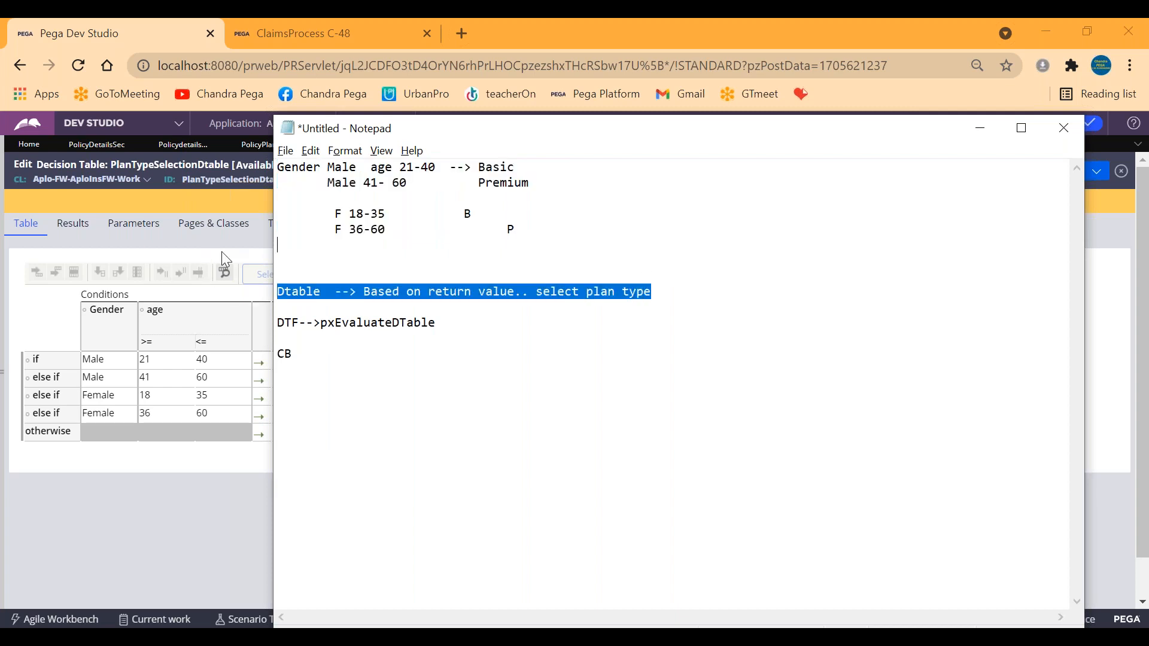
pyautogui.click(452, 330)
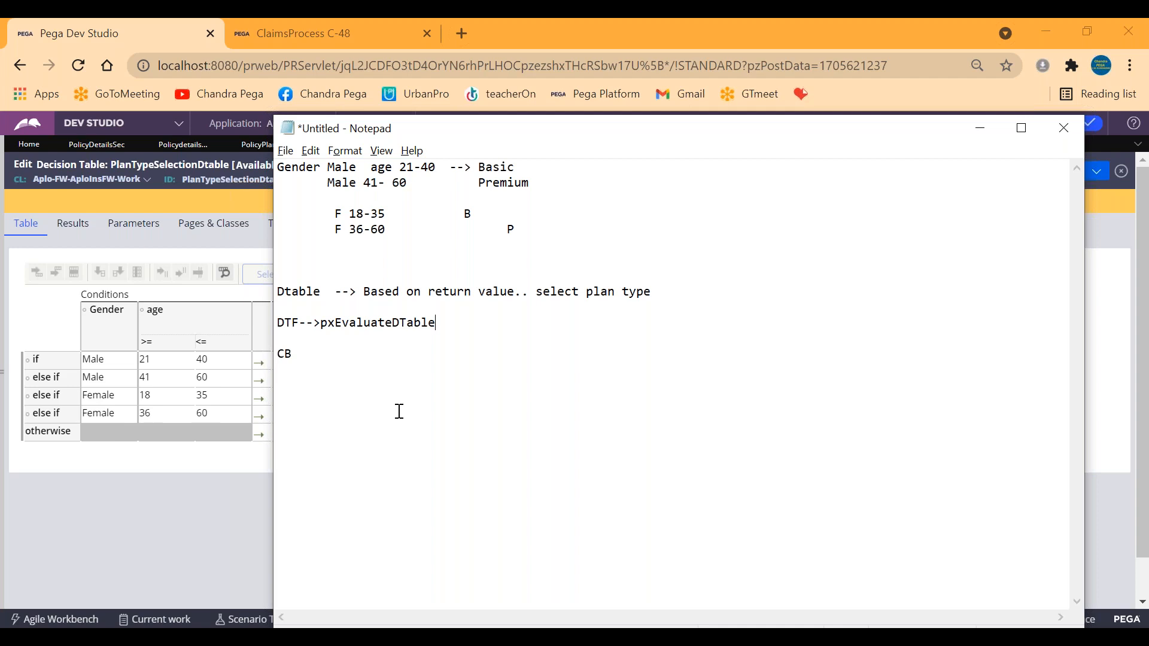
pyautogui.click(980, 128)
# Step: Create a property labelled PlanSelectionCB in the Aplo-FW-AploInsFW-Work class, in ruleset AploInsFW 01-01-02, and open it
pyautogui.click(3, 280)
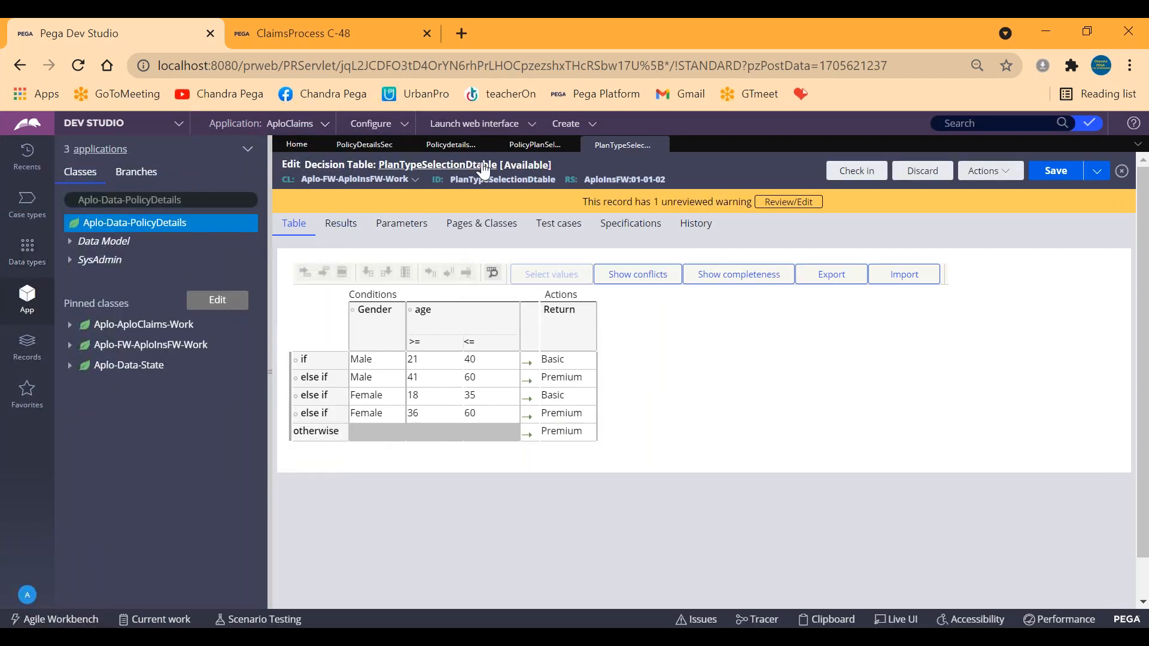
pyautogui.click(364, 145)
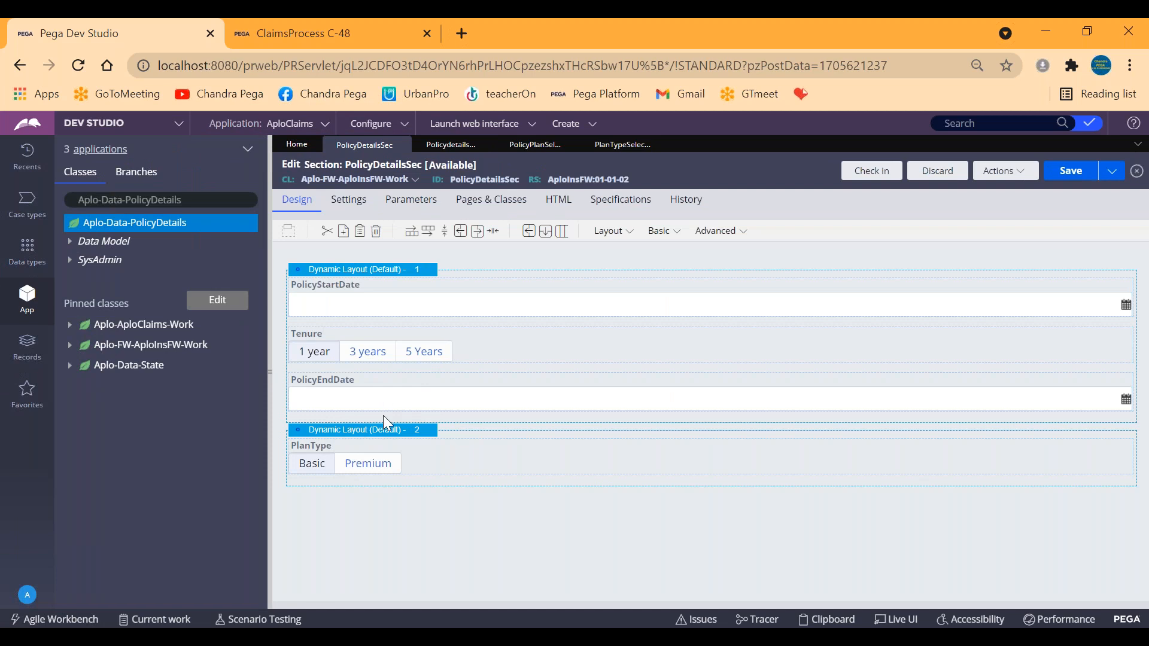
pyautogui.rightClick(107, 352)
pyautogui.moveTo(171, 366)
pyautogui.moveTo(312, 389)
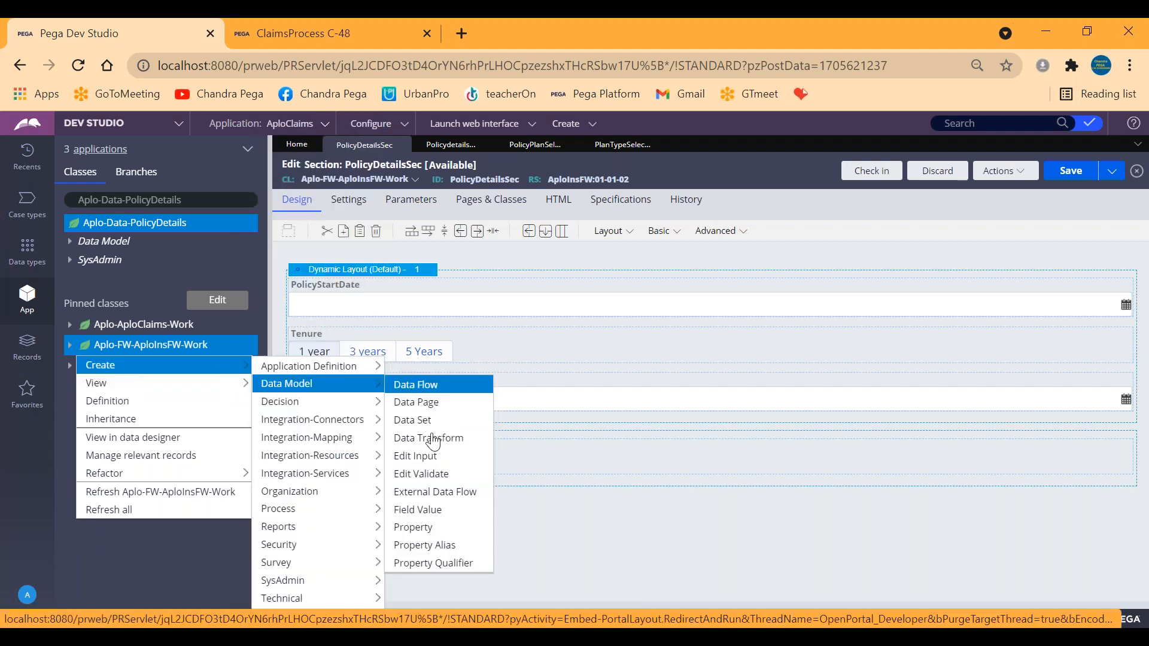
pyautogui.click(422, 529)
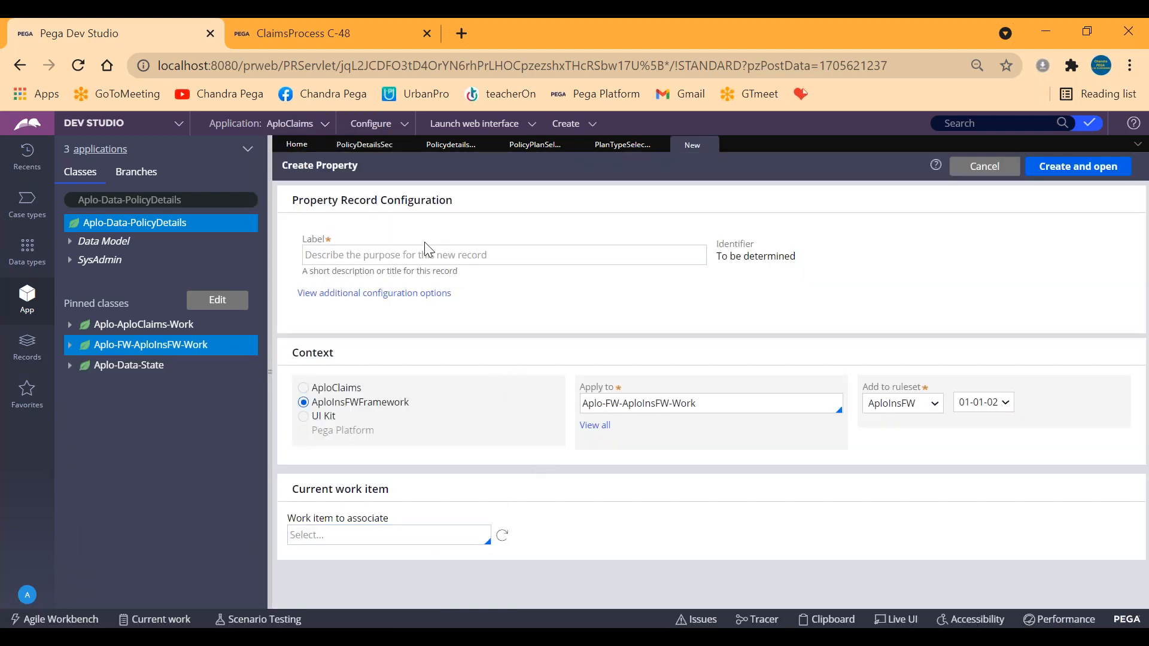
pyautogui.click(426, 254)
pyautogui.write('P')
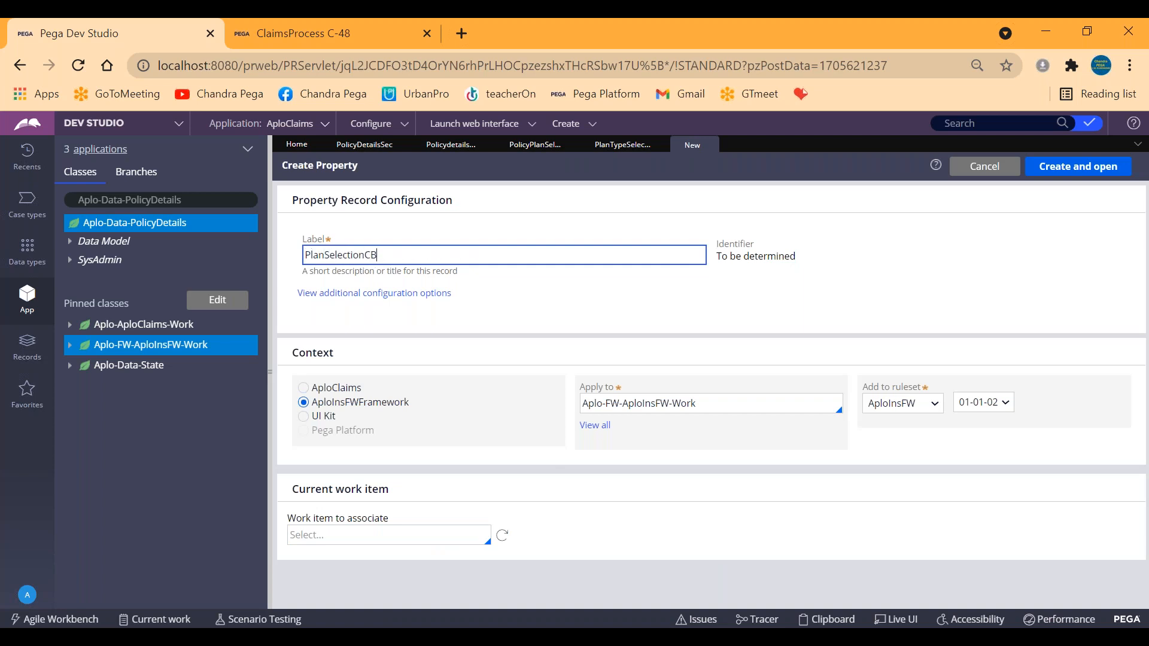
pyautogui.write('lanSelectionCB')
pyautogui.click(1080, 168)
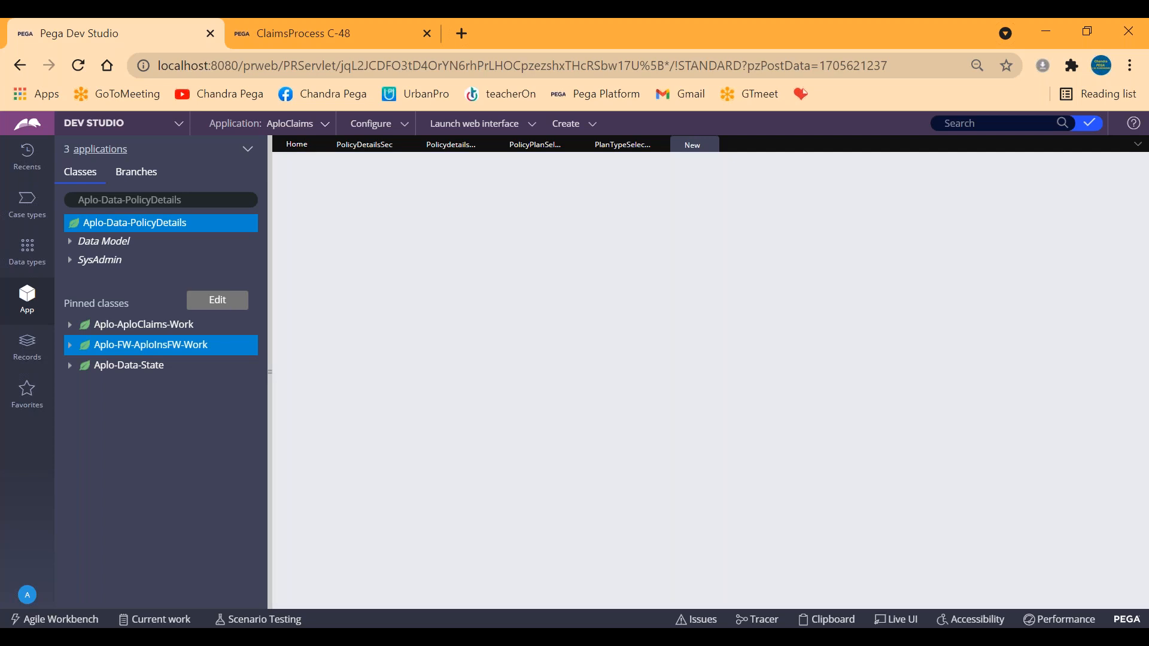
# Step: Change the PlanSelectionCB property type to TrueFalse and save the property
pyautogui.click(333, 266)
pyautogui.click(356, 561)
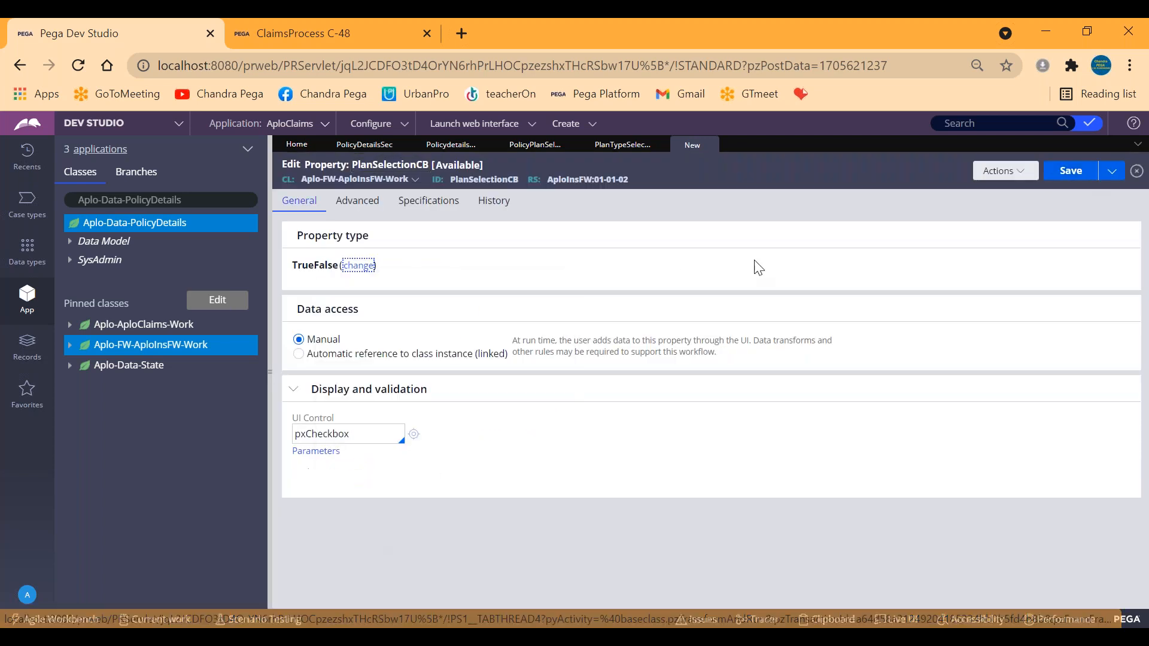
pyautogui.click(1081, 173)
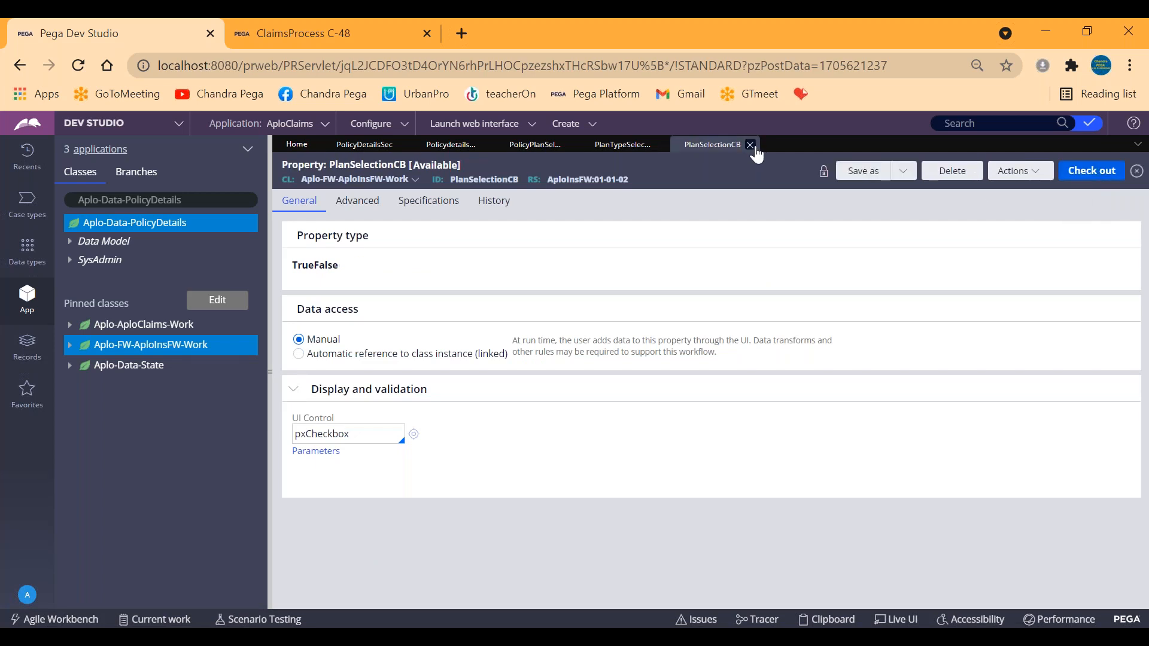
# Step: Add a checkbox above PlanType in the second dynamic layout of PolicyDetailsSec and bind it to .PlanSelectionCB
pyautogui.click(359, 145)
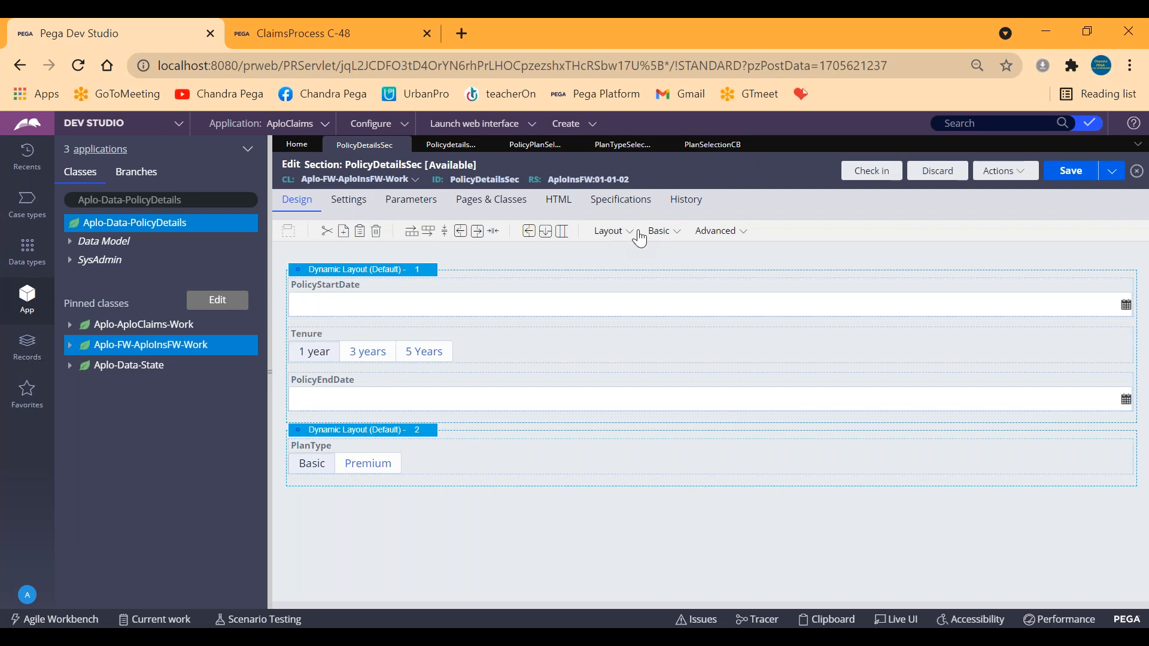
pyautogui.click(663, 233)
pyautogui.moveTo(666, 294); pyautogui.dragTo(341, 456)
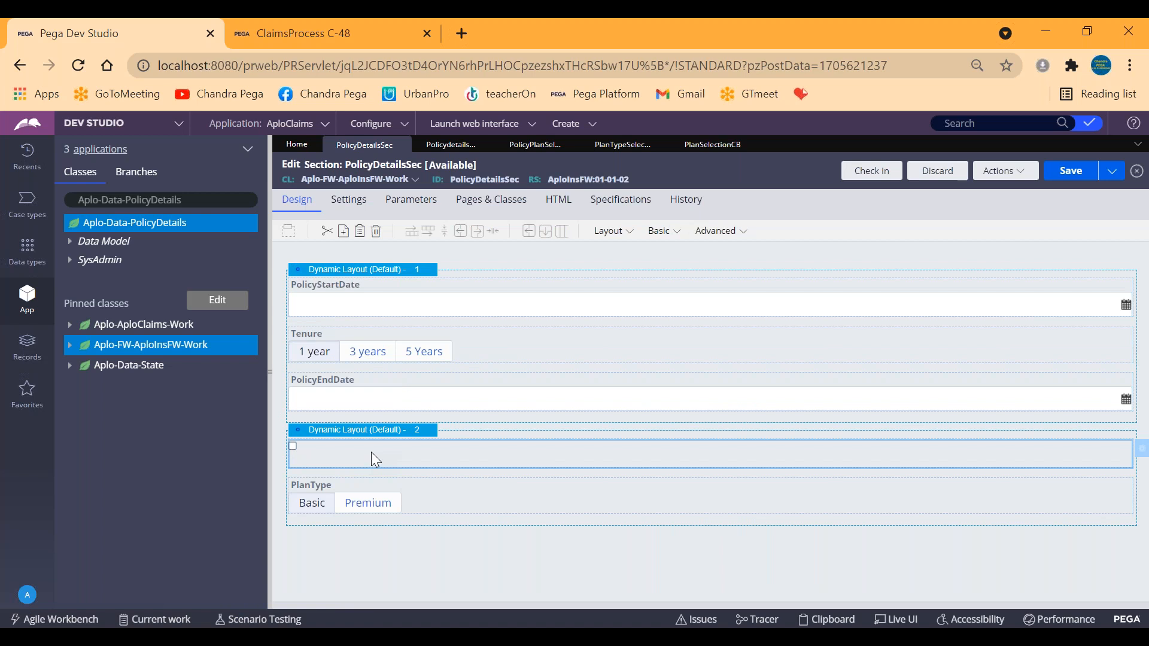
pyautogui.doubleClick(526, 454)
pyautogui.click(593, 254)
pyautogui.write('.pla')
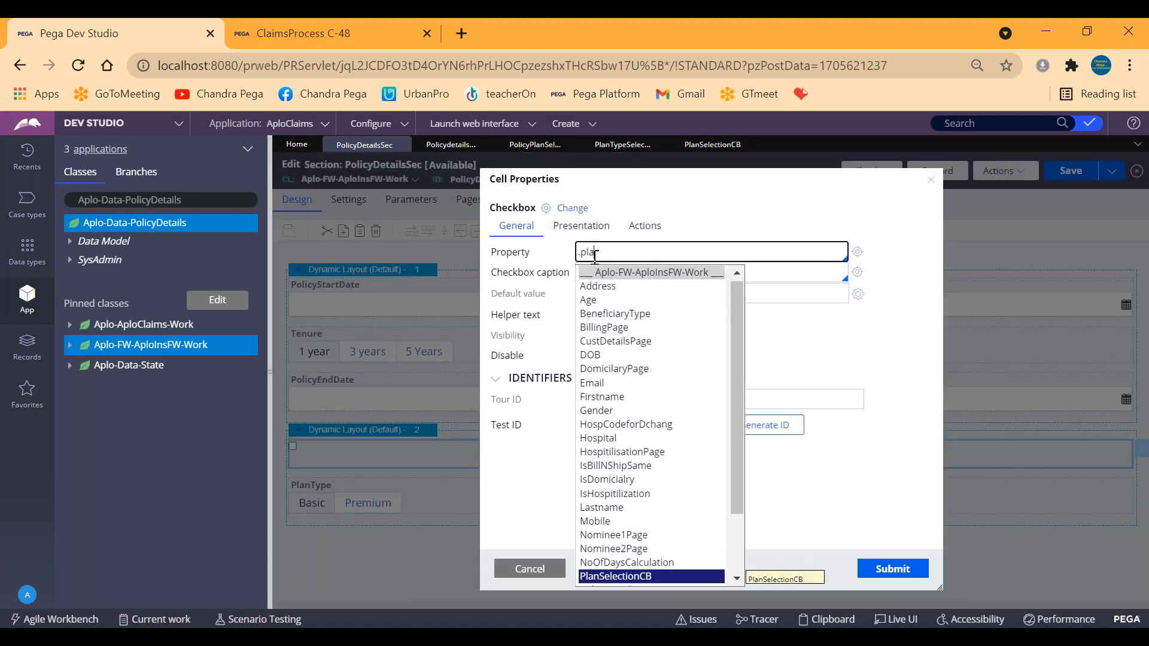
pyautogui.press('Return')
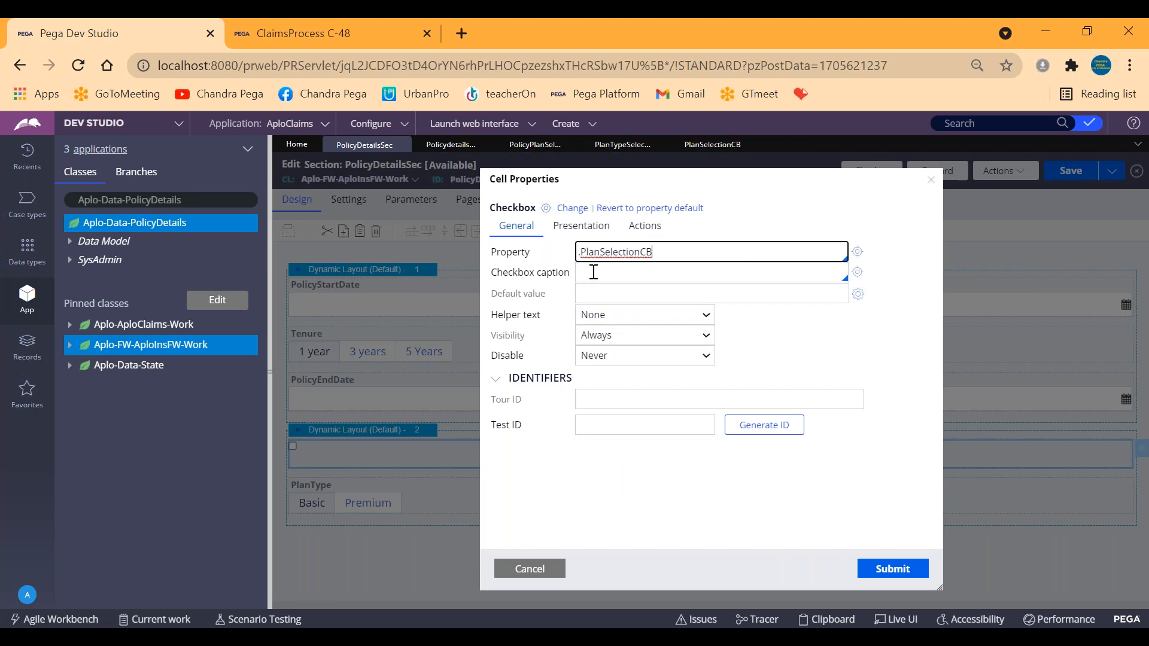
# Step: Set the checkbox caption to "Check your Plan type", submit the cell properties and save the section
pyautogui.click(593, 273)
pyautogui.write('Check ')
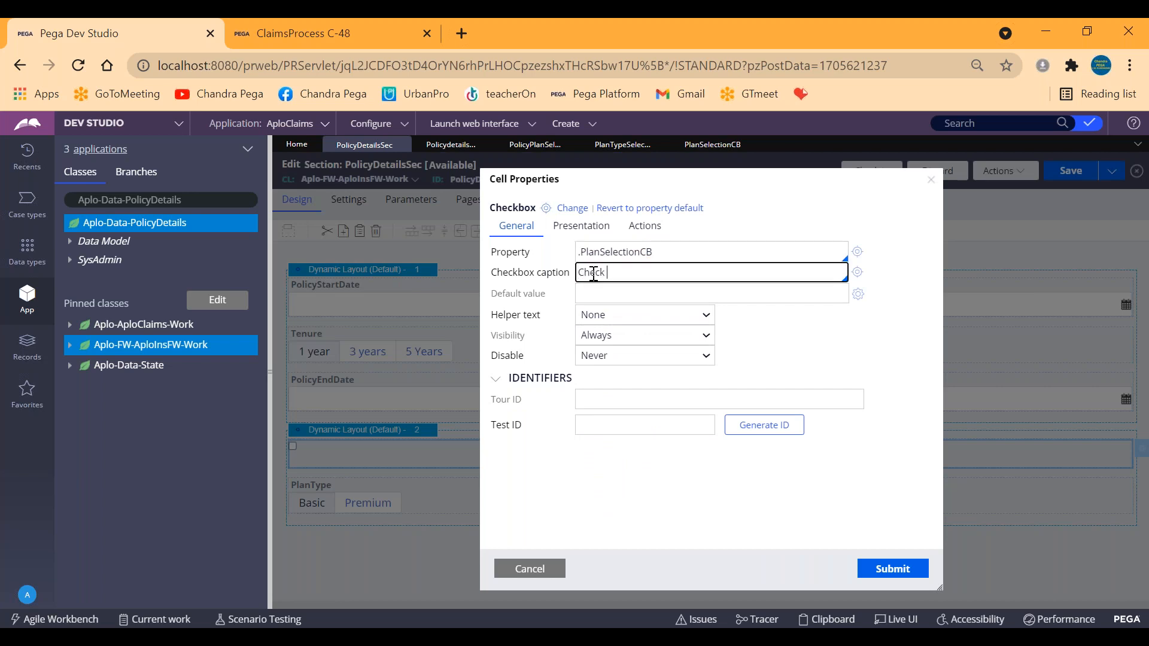
pyautogui.write('your Plan type')
pyautogui.click(901, 569)
pyautogui.click(1069, 172)
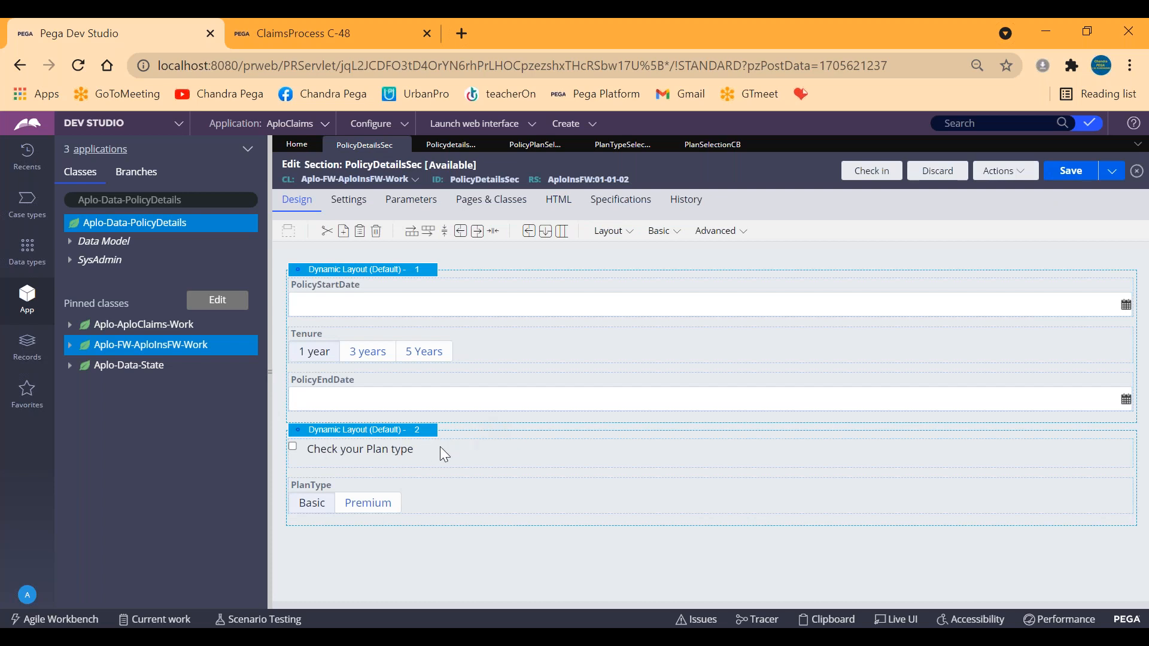
# Step: Open the cell properties of the PlanType radio buttons and set their visibility to Condition (expression)
pyautogui.click(453, 445)
pyautogui.click(442, 502)
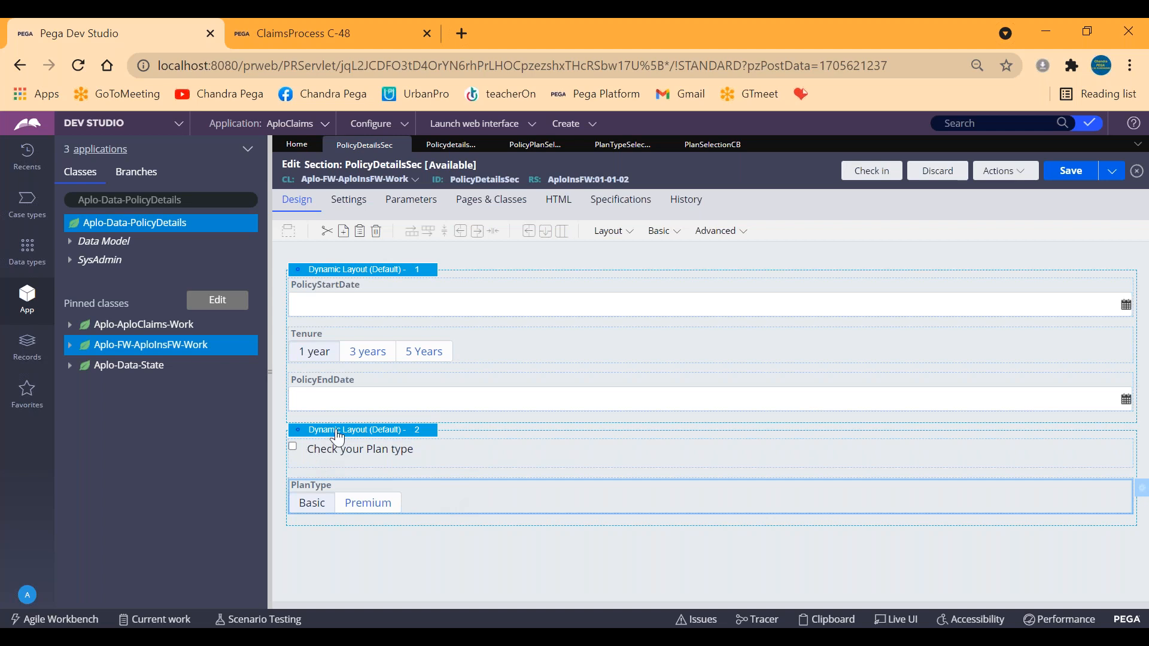
pyautogui.doubleClick(441, 494)
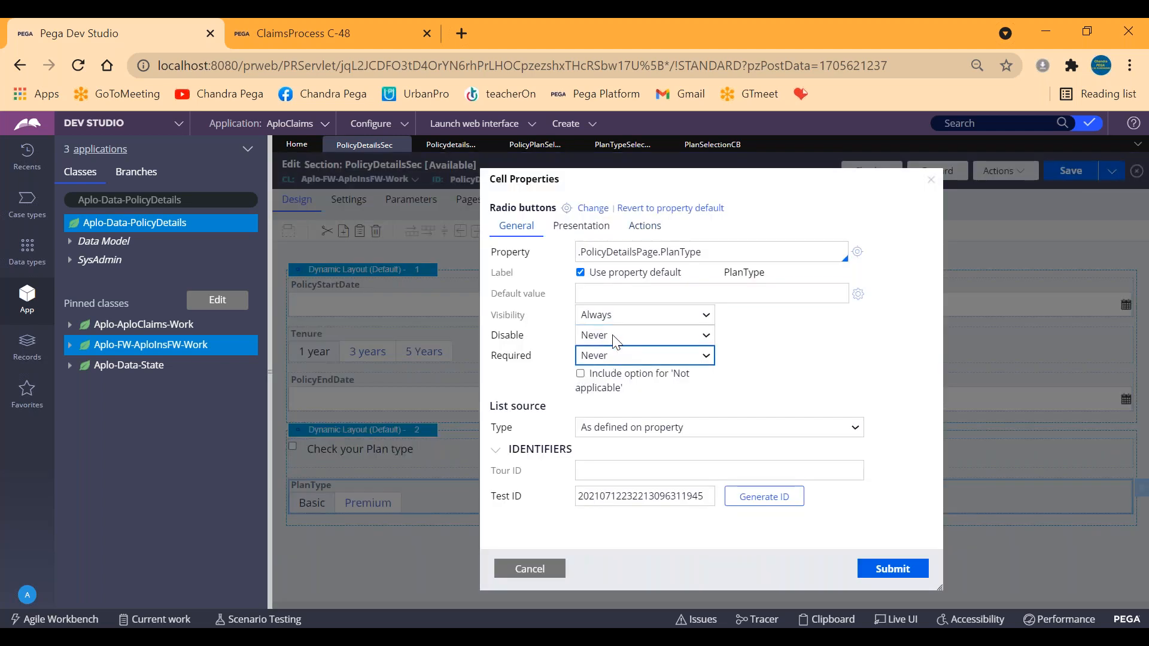
pyautogui.click(612, 314)
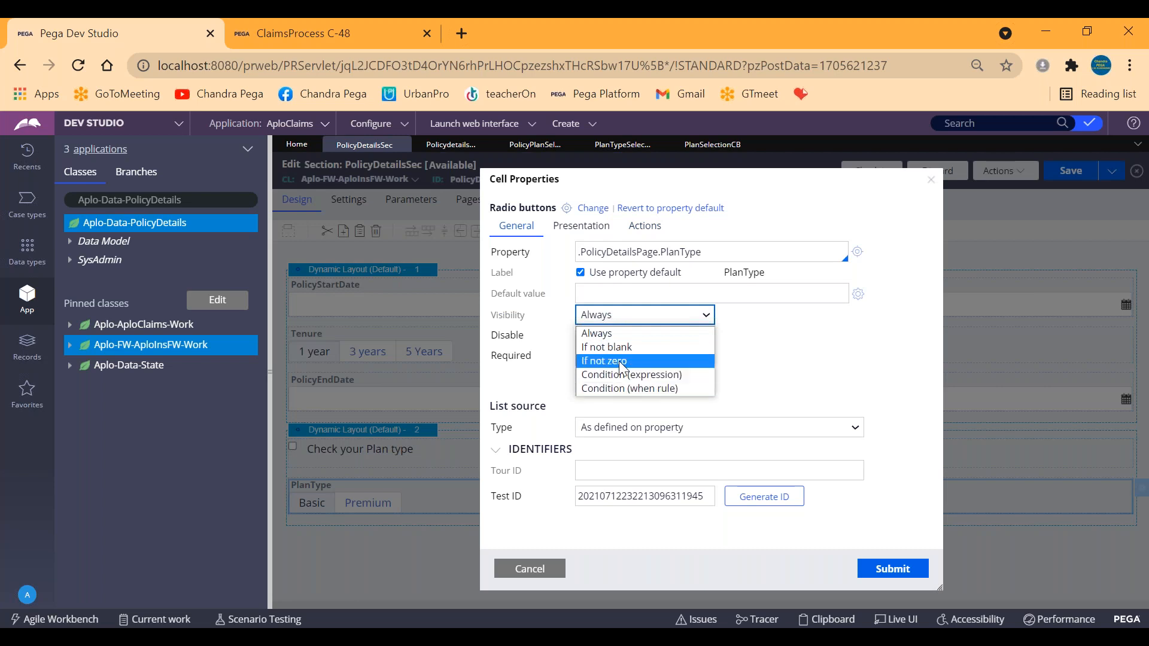
pyautogui.click(634, 375)
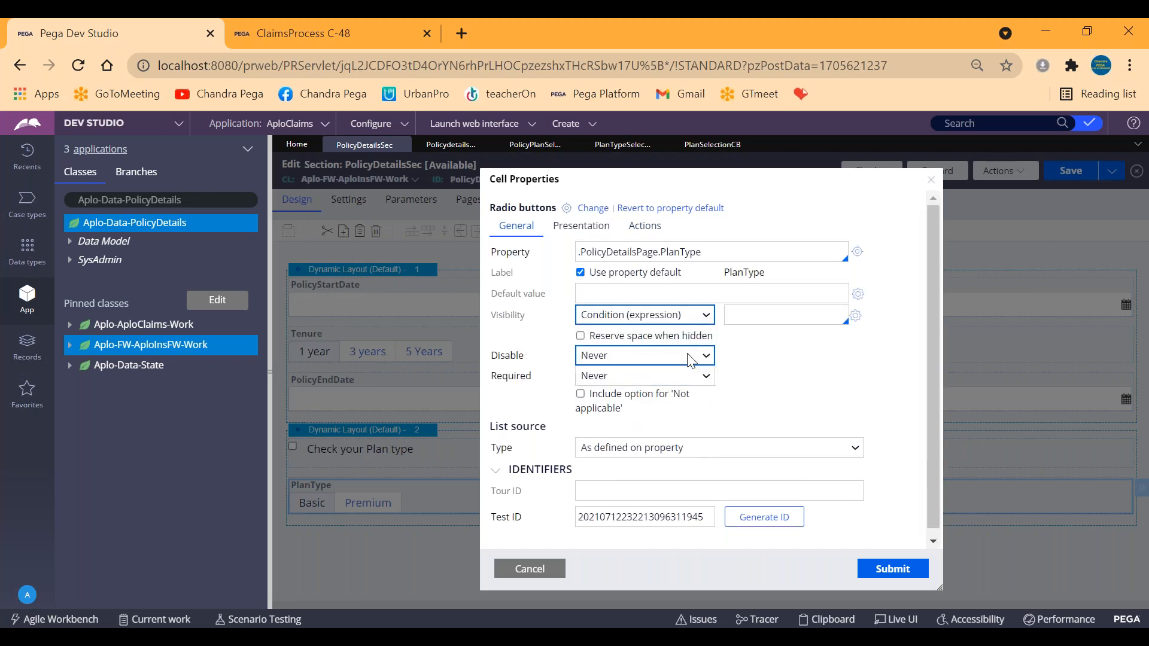
# Step: Define the PlanType visibility condition as .PlanSelectionCB Is True, submit the cell properties and save the section
pyautogui.click(855, 316)
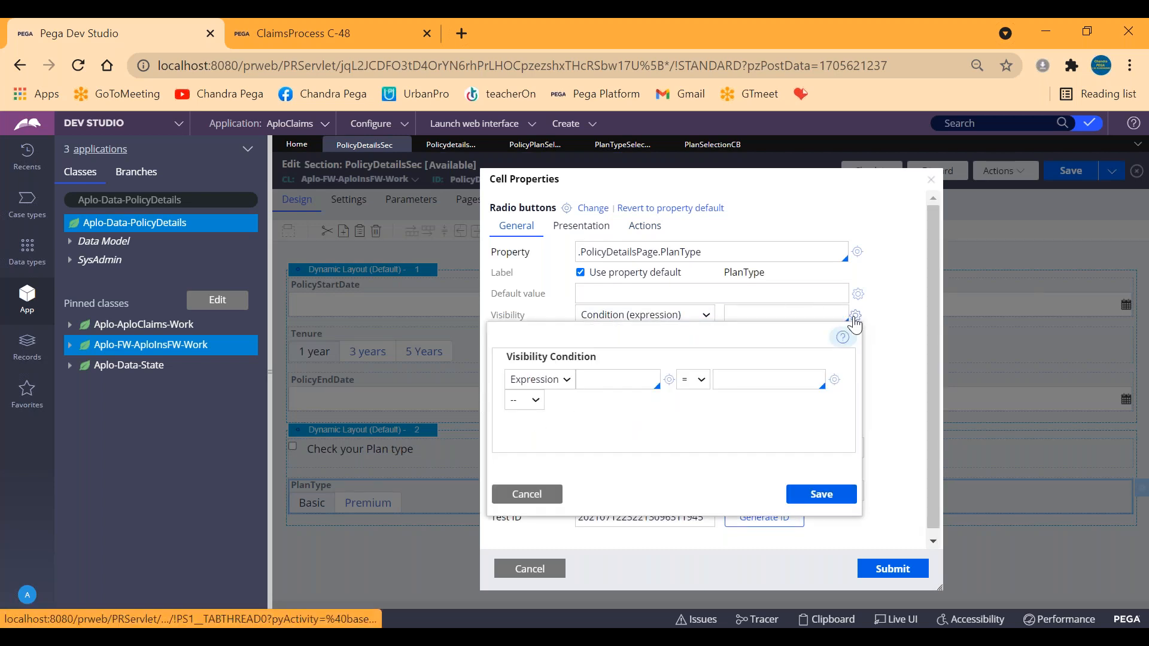
pyautogui.click(597, 380)
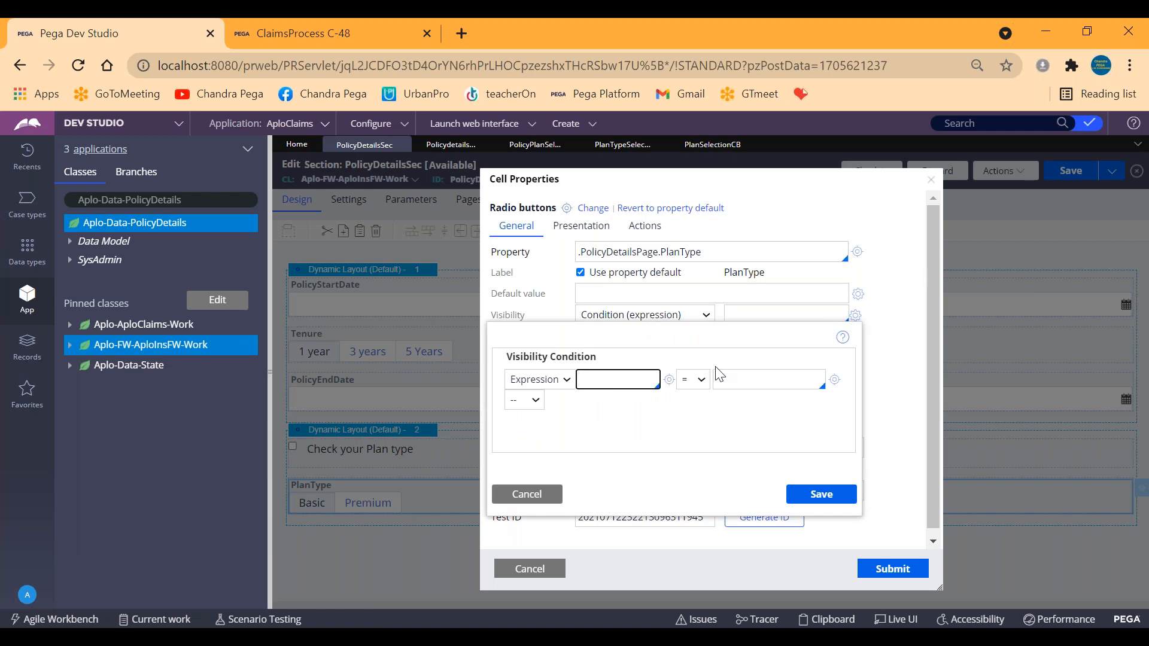
pyautogui.write('.')
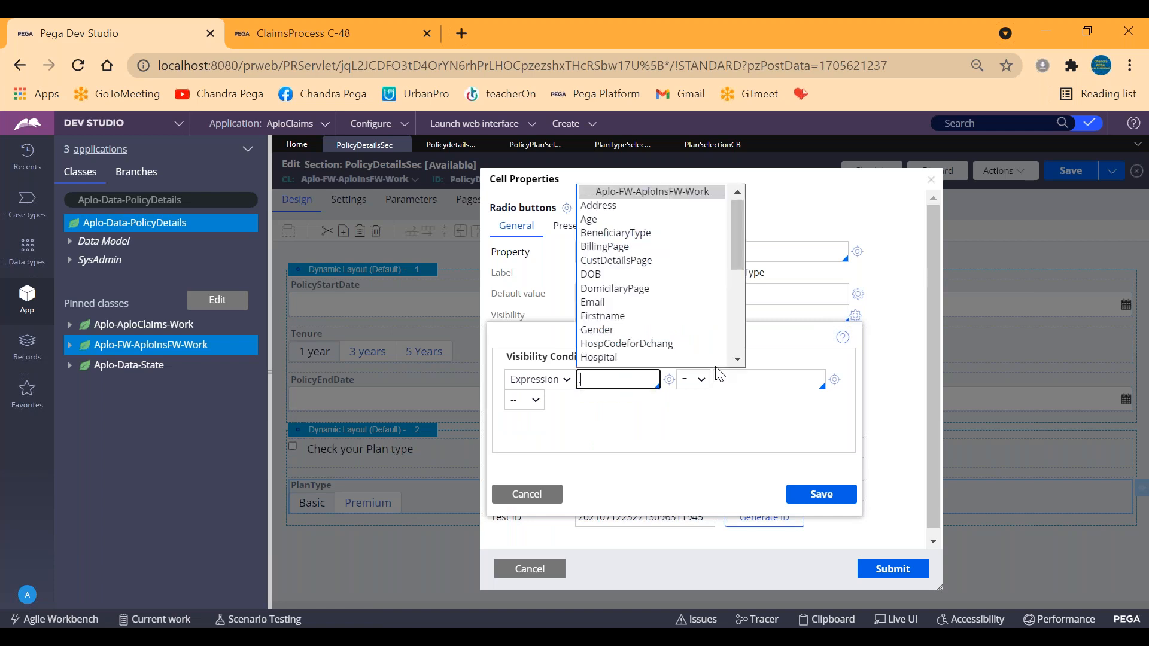
pyautogui.press('Down')
pyautogui.press('Down')
pyautogui.press('Down')
pyautogui.press('Down')
pyautogui.press('Down')
pyautogui.press('Down')
pyautogui.press('Down')
pyautogui.press('Down')
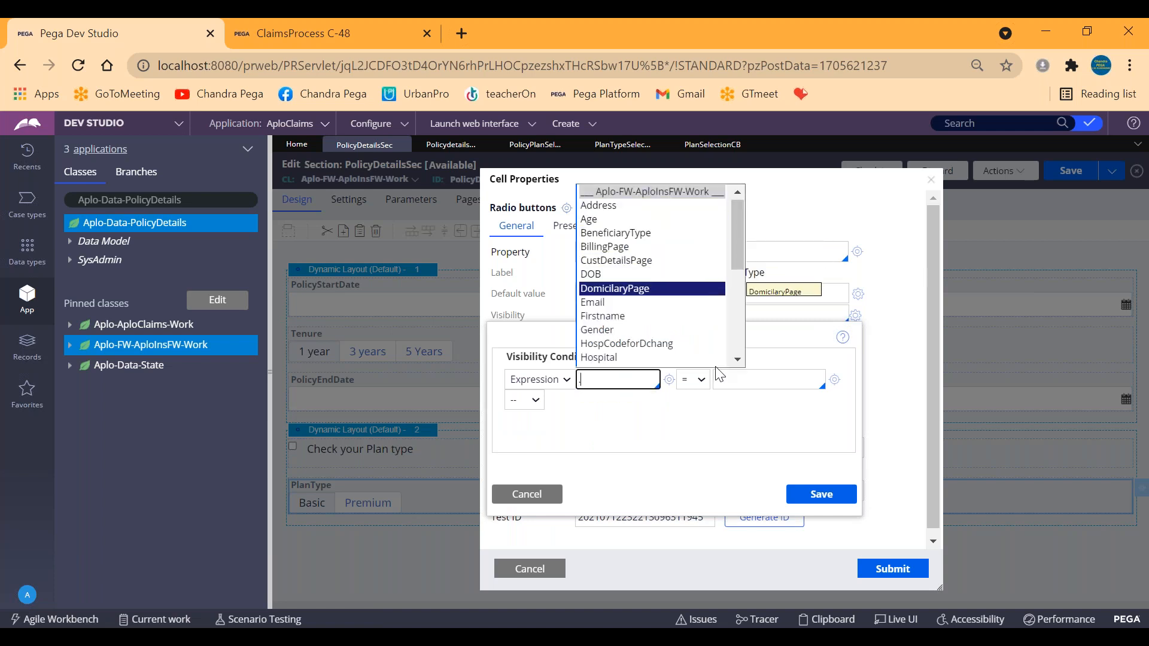
pyautogui.press('Down')
pyautogui.press('Down')
pyautogui.press('Down')
pyautogui.press('Down')
pyautogui.press('Down')
pyautogui.press('Down')
pyautogui.press('Down')
pyautogui.press('Down')
pyautogui.press('Down')
pyautogui.press('Down')
pyautogui.press('Down')
pyautogui.press('Down')
pyautogui.write('p')
pyautogui.press('Return')
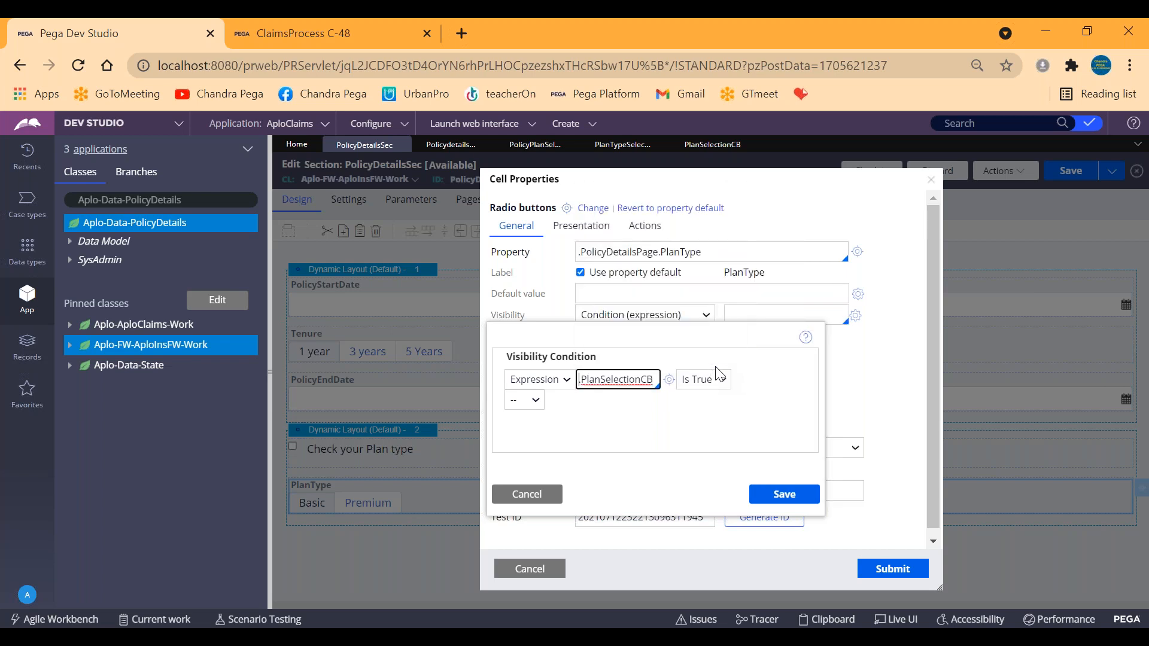
pyautogui.click(784, 494)
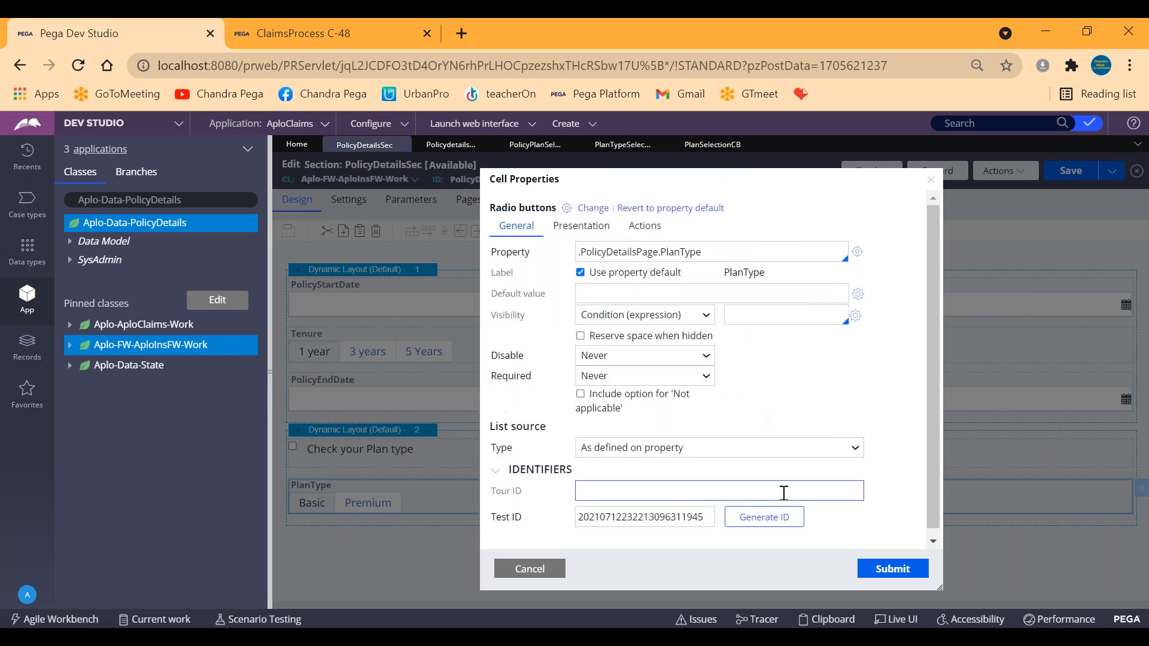
pyautogui.click(891, 570)
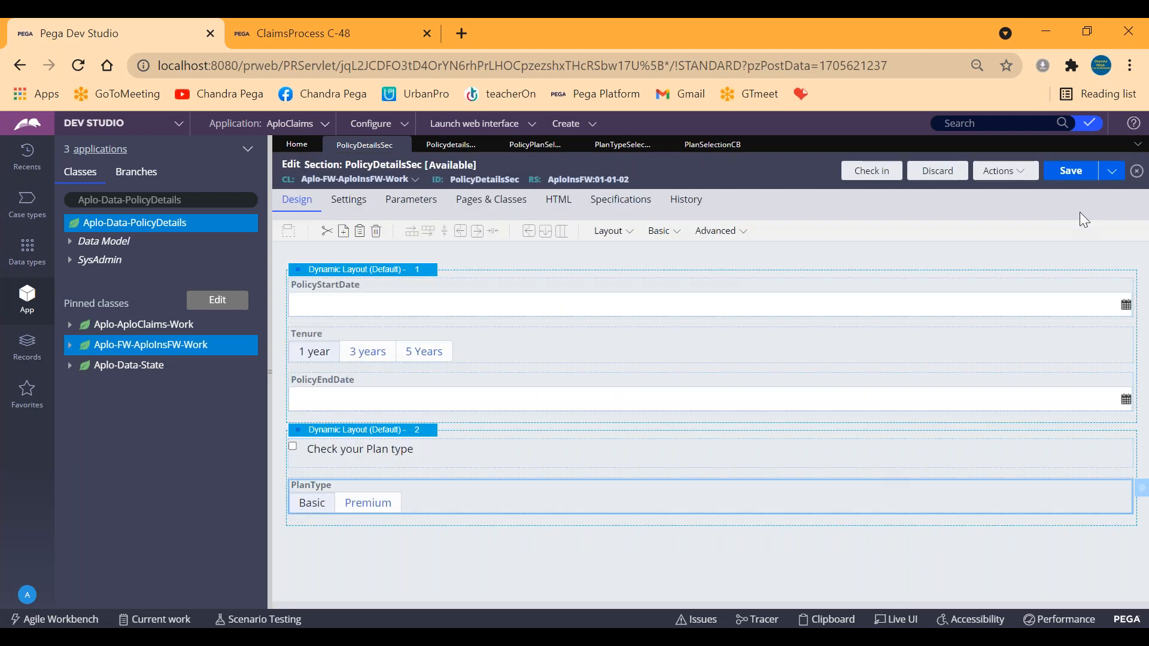
pyautogui.click(1070, 172)
# Step: Create a data transform labelled PolicyplanTypeSelection in the Aplo-FW-AploInsFW-Work class, in ruleset AploInsFW 01-01-02, and open it
pyautogui.moveTo(269, 344); pyautogui.dragTo(3, 344)
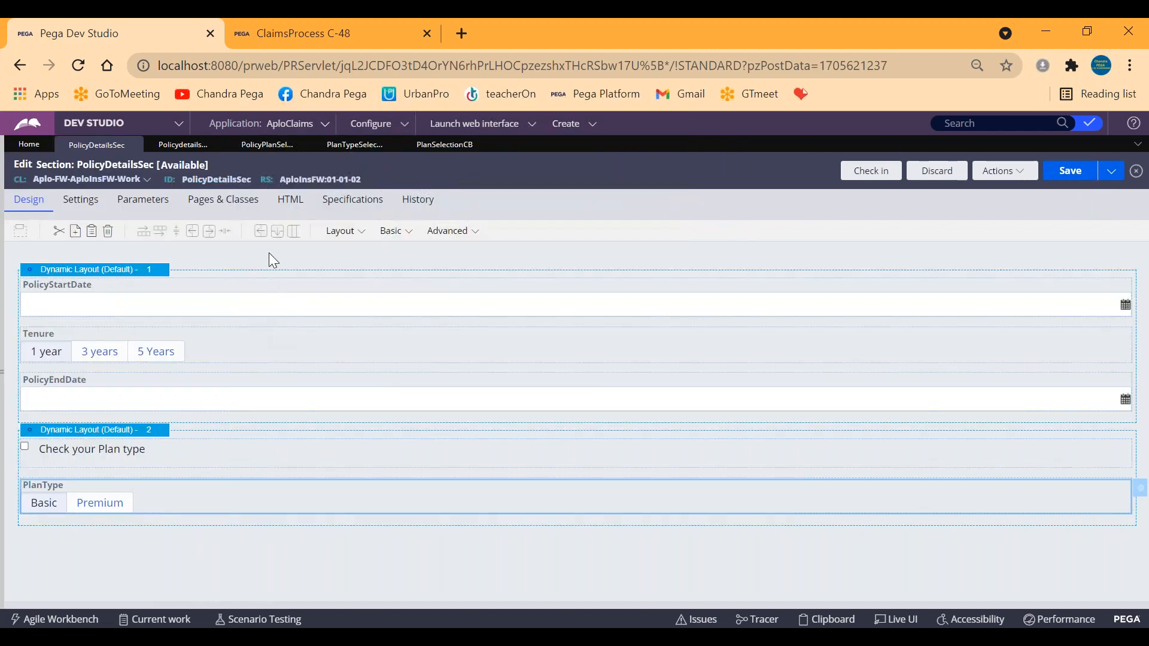
pyautogui.click(114, 180)
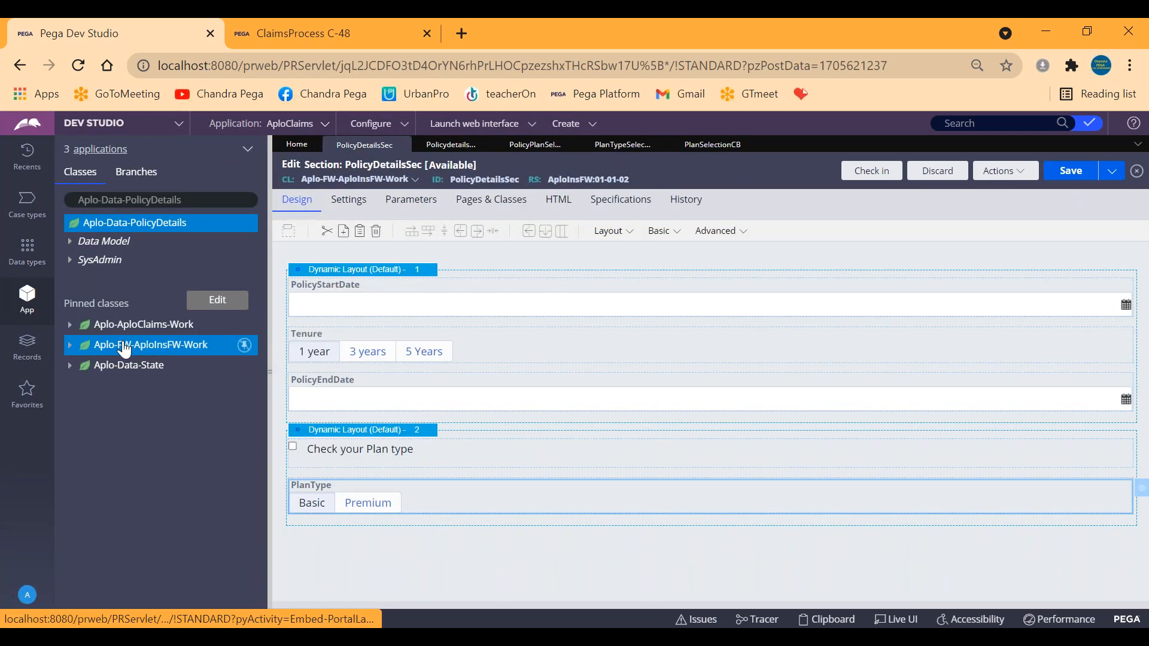
pyautogui.rightClick(125, 346)
pyautogui.moveTo(236, 362)
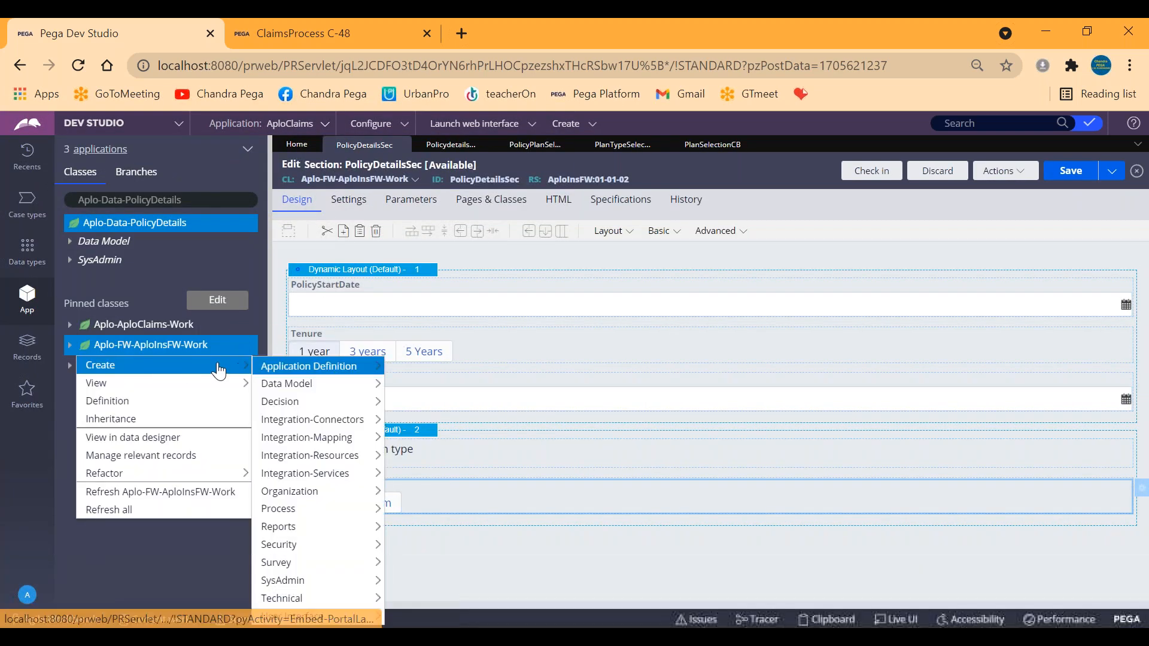
pyautogui.moveTo(294, 533)
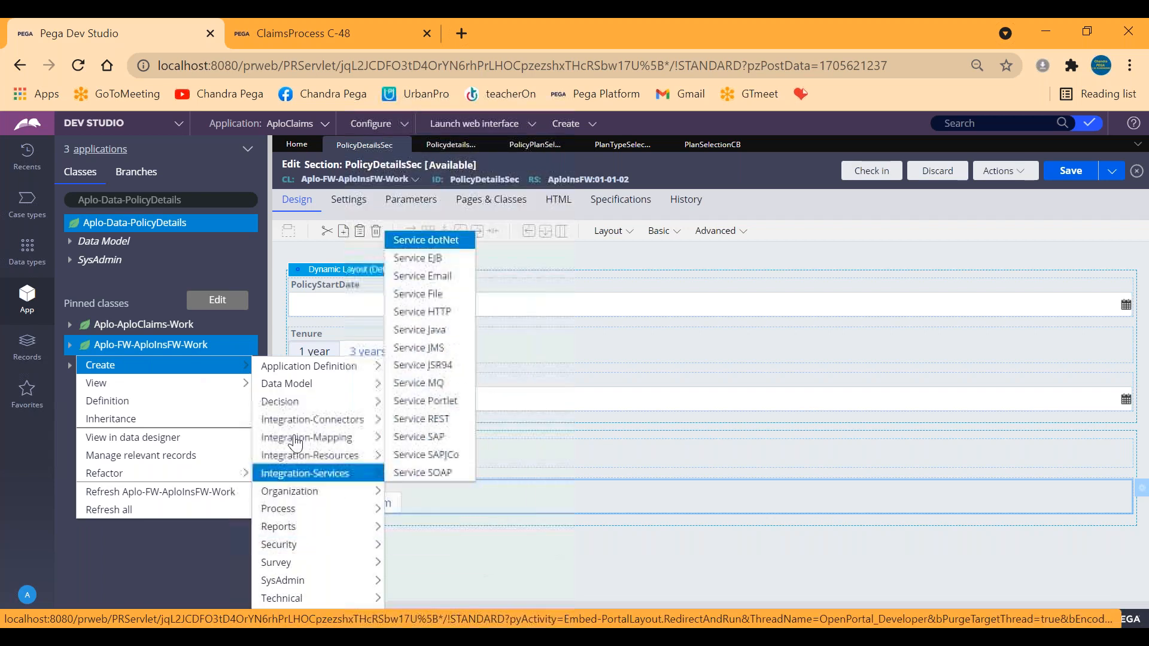
pyautogui.moveTo(366, 385)
pyautogui.click(426, 439)
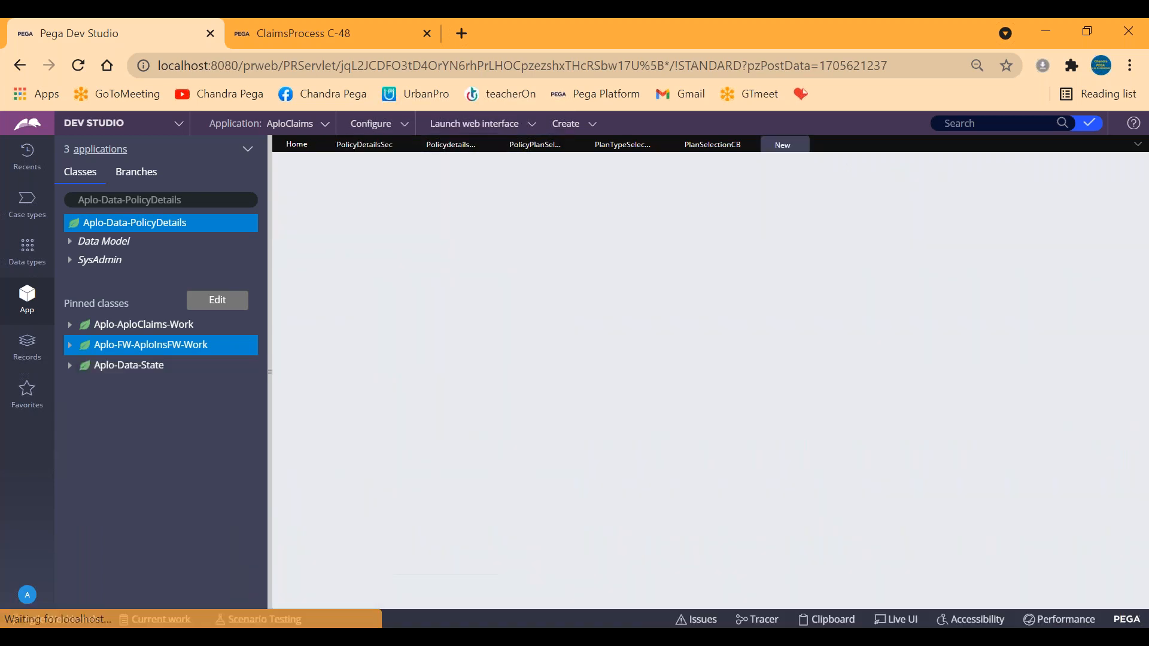
pyautogui.click(270, 238)
pyautogui.click(219, 260)
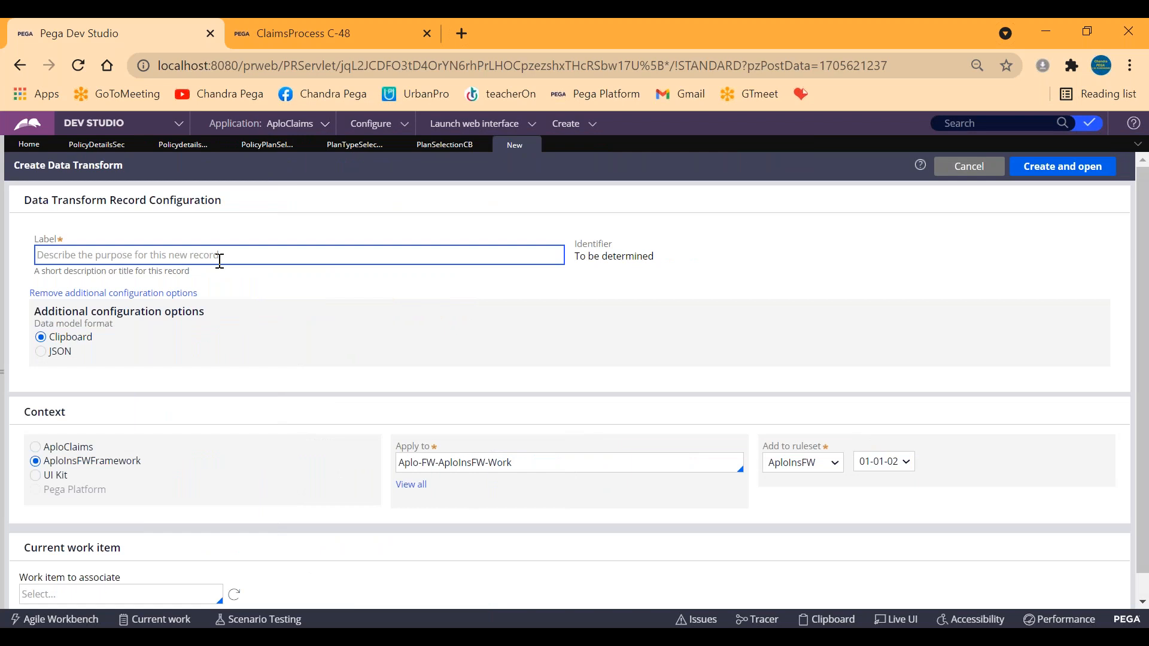
pyautogui.write('Poli')
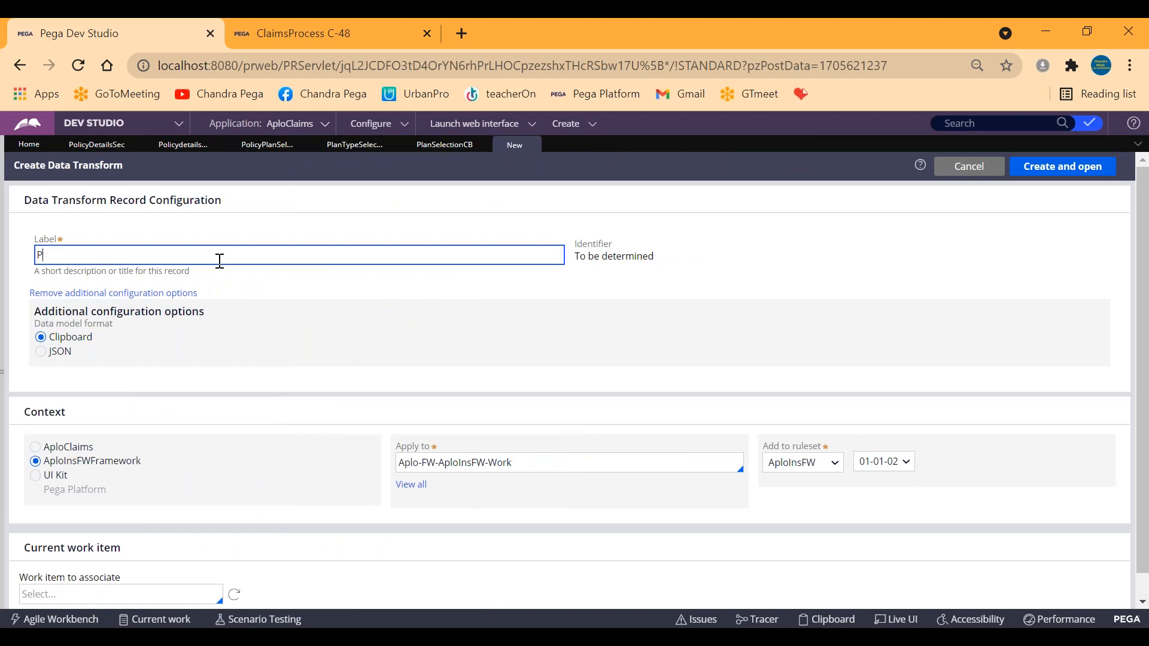
pyautogui.write('cyplanTypeSelection')
pyautogui.click(1048, 167)
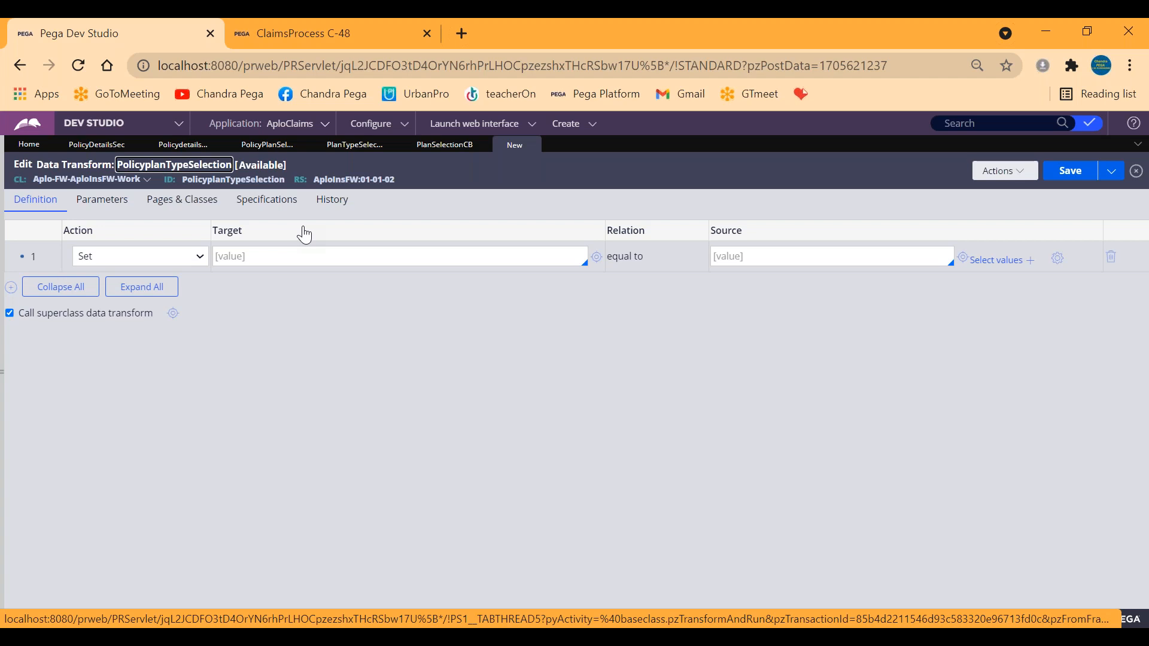
# Step: In the expression builder for row 1's source, search for pxevaluate, insert pxEvaluateDecisionTable and check its signature
pyautogui.click(1058, 261)
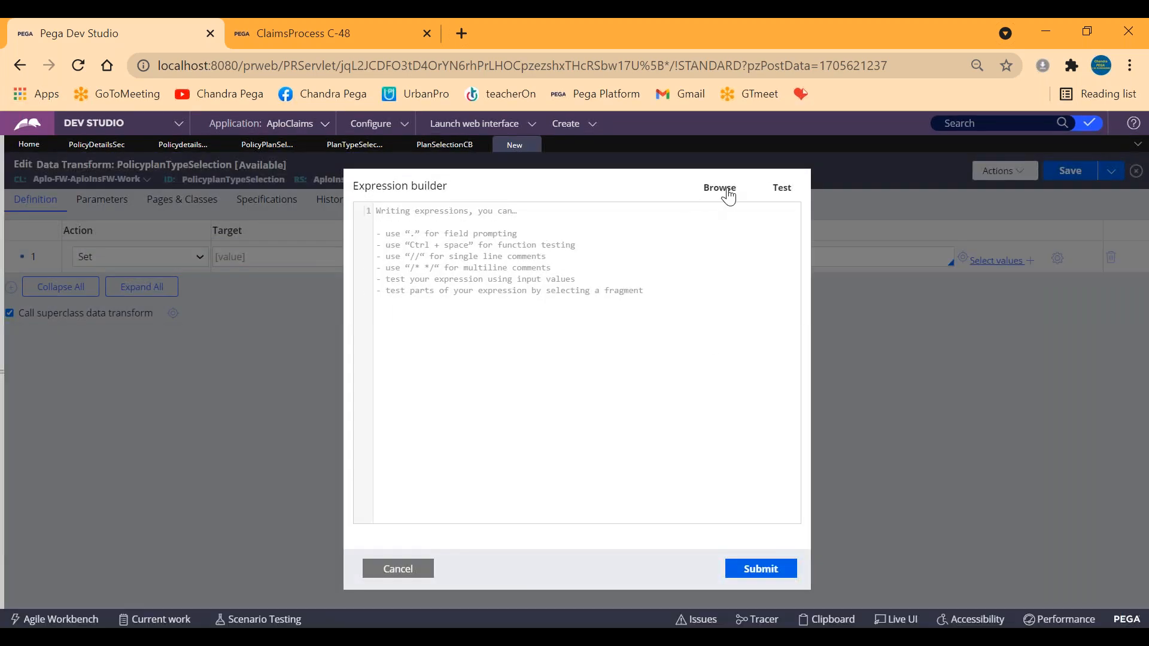
pyautogui.click(721, 188)
pyautogui.click(339, 225)
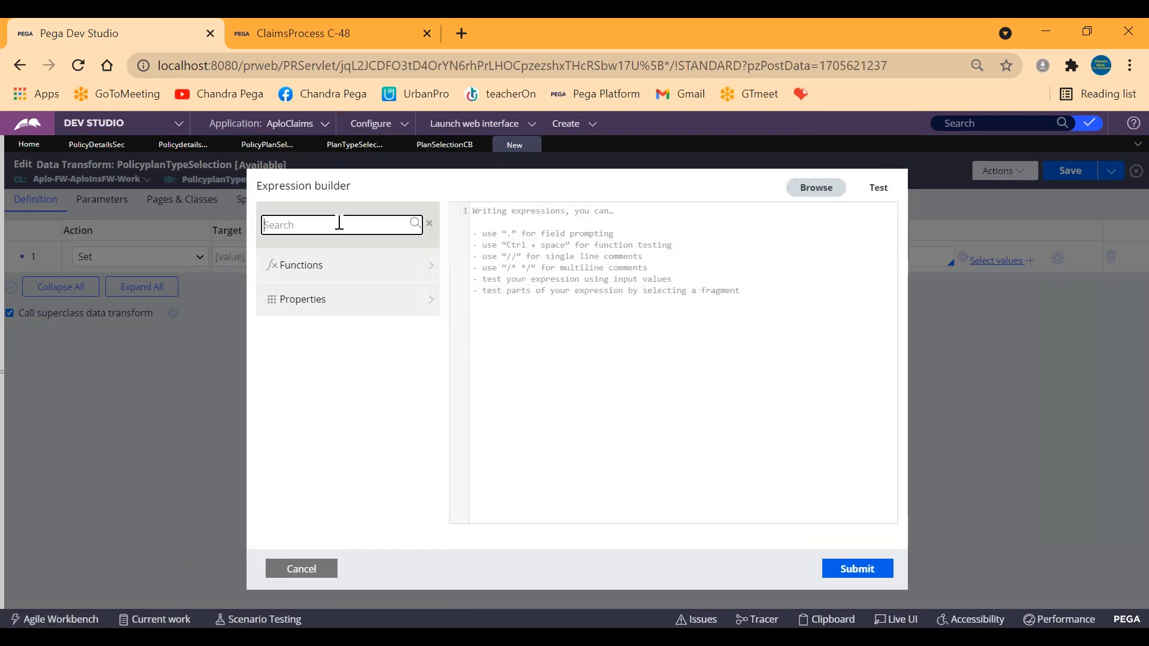
pyautogui.write('pxevaluate')
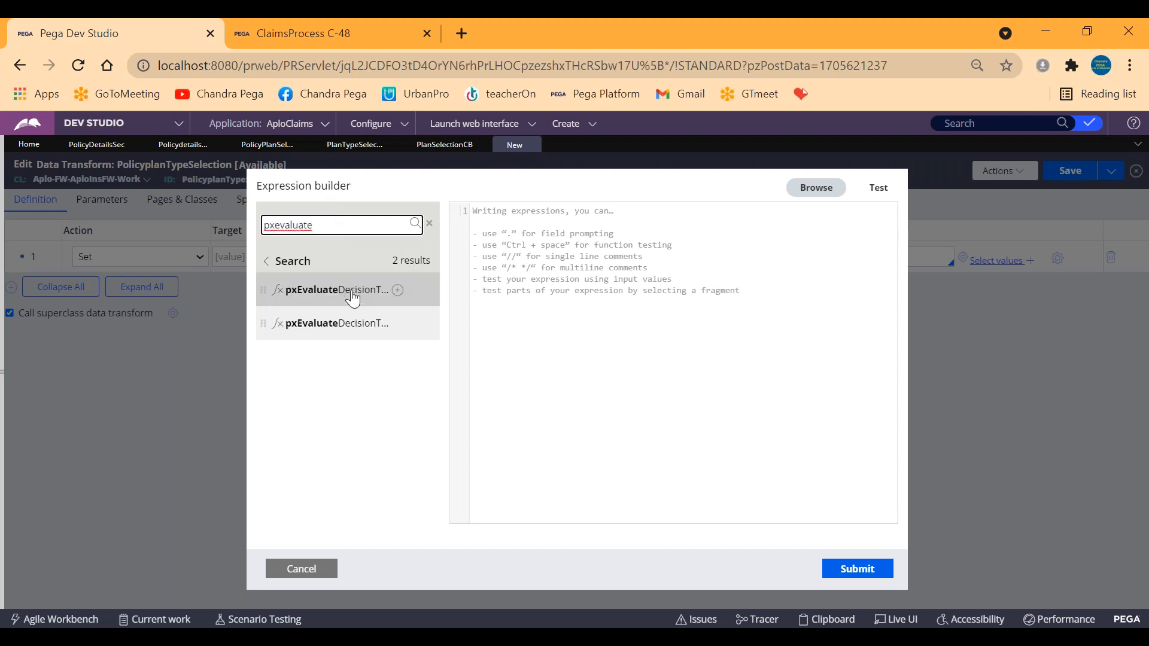
pyautogui.click(396, 290)
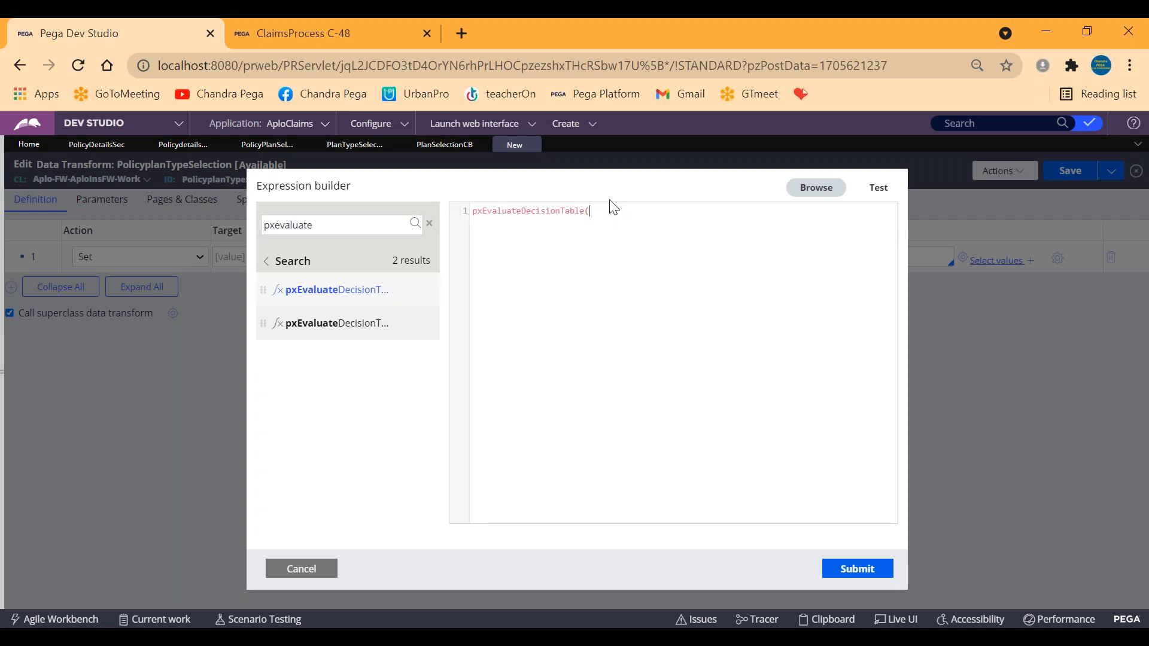
pyautogui.click(342, 149)
pyautogui.click(516, 146)
pyautogui.moveTo(356, 296)
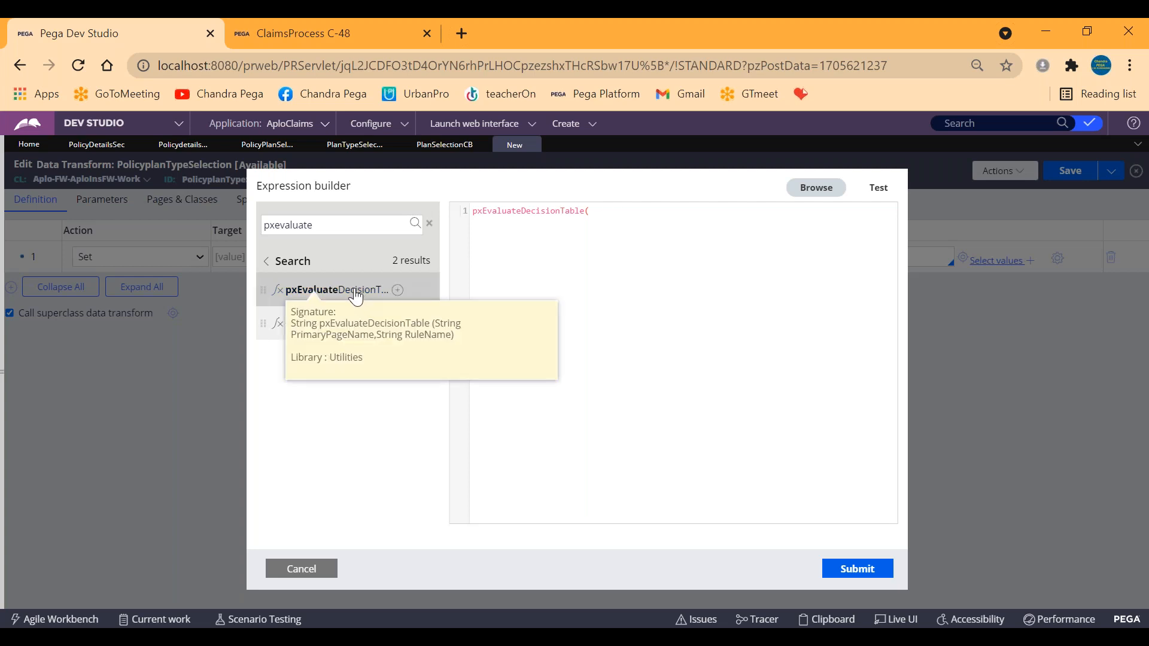
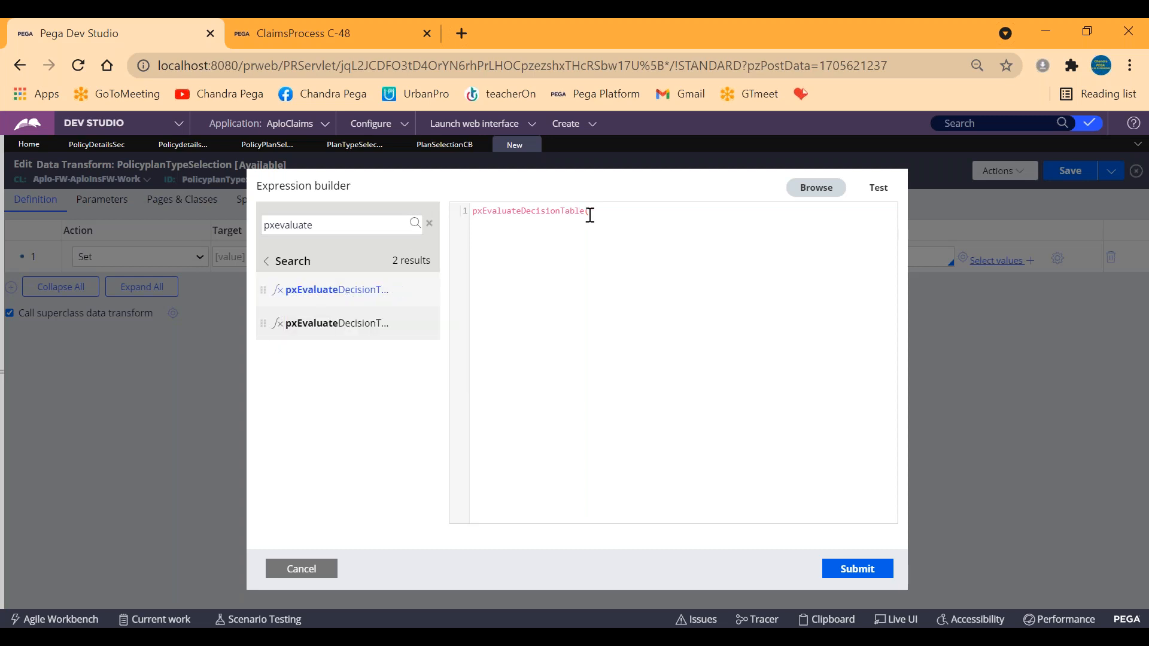
# Step: Give the function the arguments pyWorkPage and the copied decision table ID PlanTypeSelectionDtable, then submit the expression
pyautogui.write('pyWorkPage,')
pyautogui.click(446, 144)
pyautogui.click(354, 145)
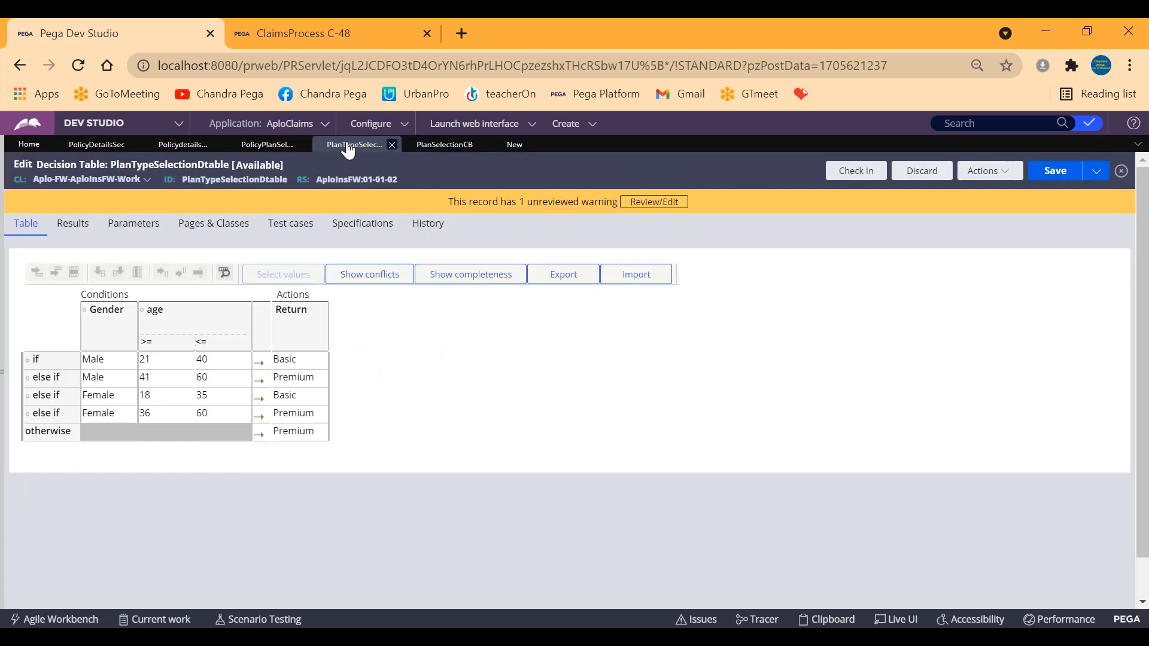
pyautogui.doubleClick(222, 180)
pyautogui.hotkey('ctrl', 'c')
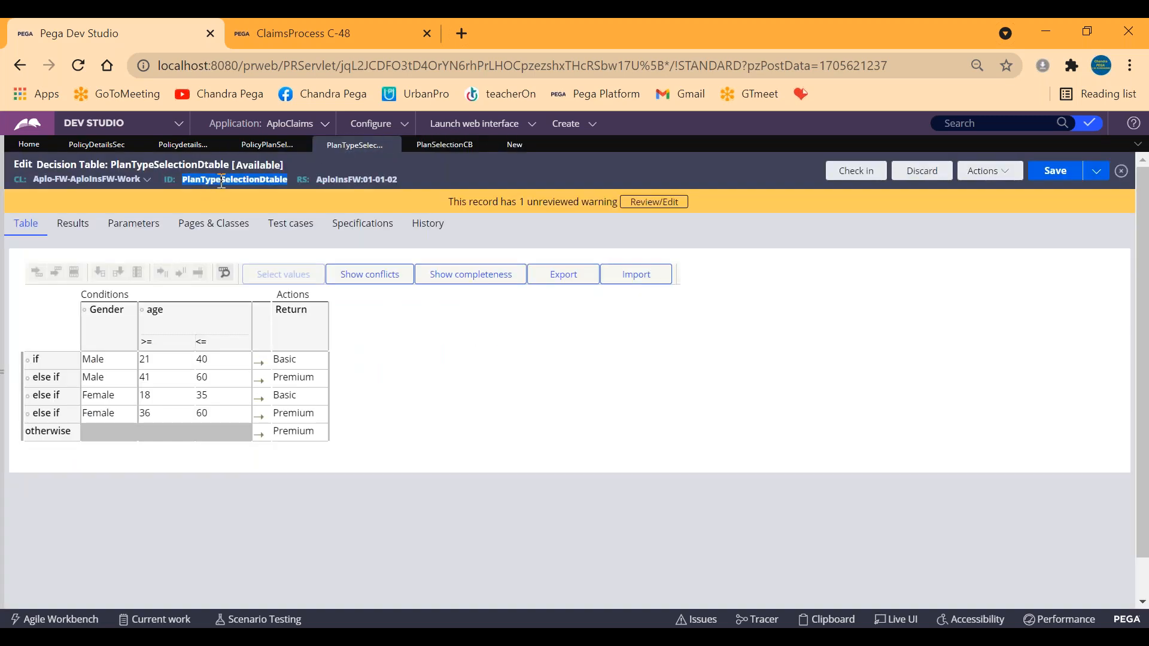
pyautogui.click(515, 145)
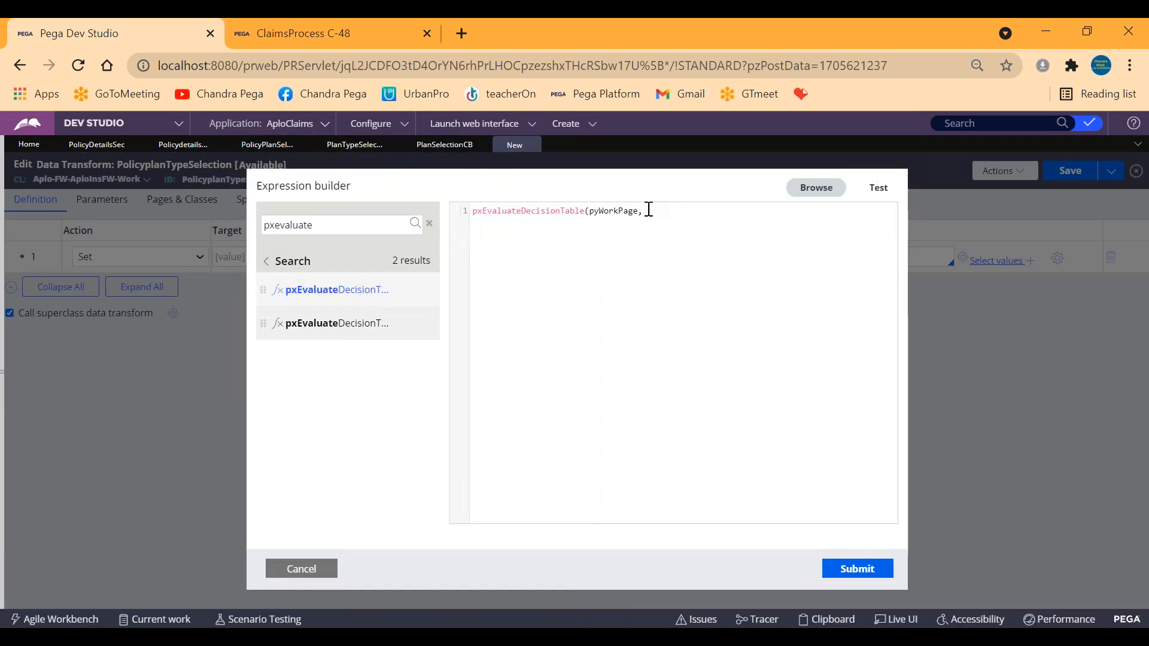
pyautogui.hotkey('ctrl', 'v')
pyautogui.write(')')
pyautogui.click(867, 574)
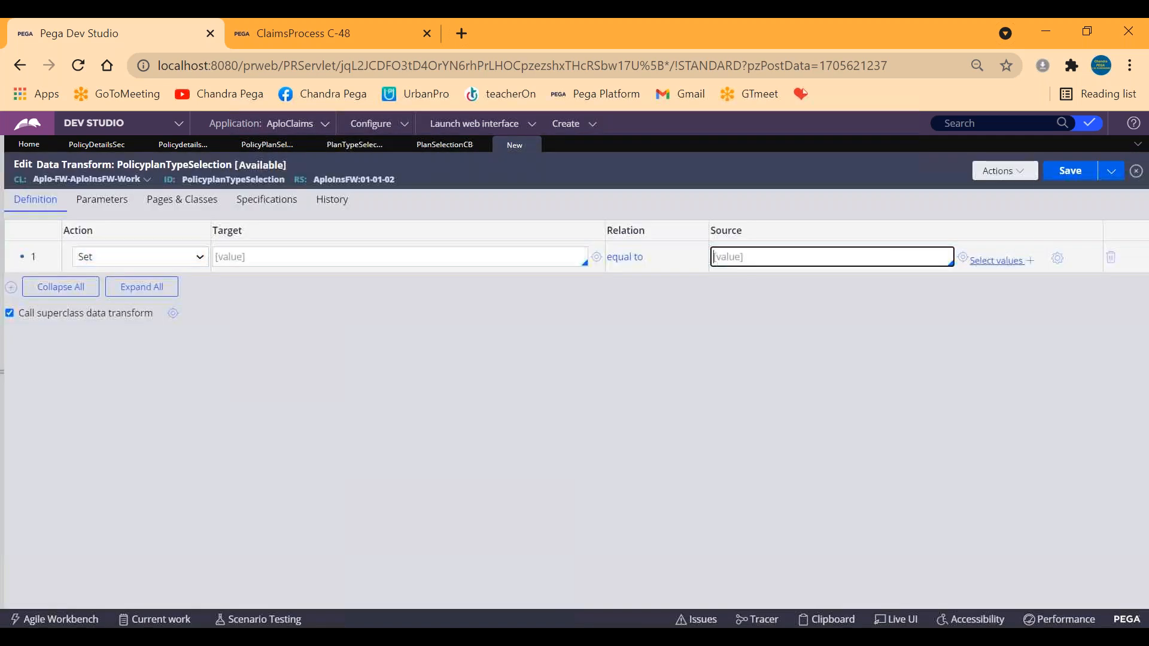
# Step: Copy the pxEvaluateDecisionTable expression from row 1's expression builder and close the builder without submitting
pyautogui.click(1058, 258)
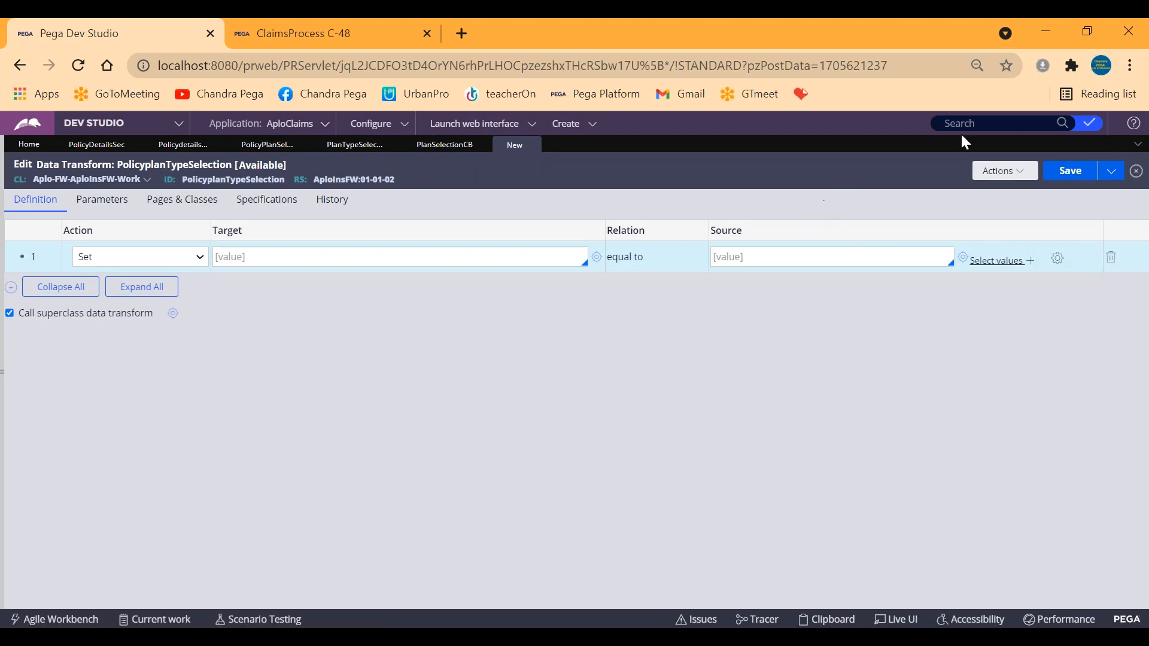
pyautogui.click(1070, 175)
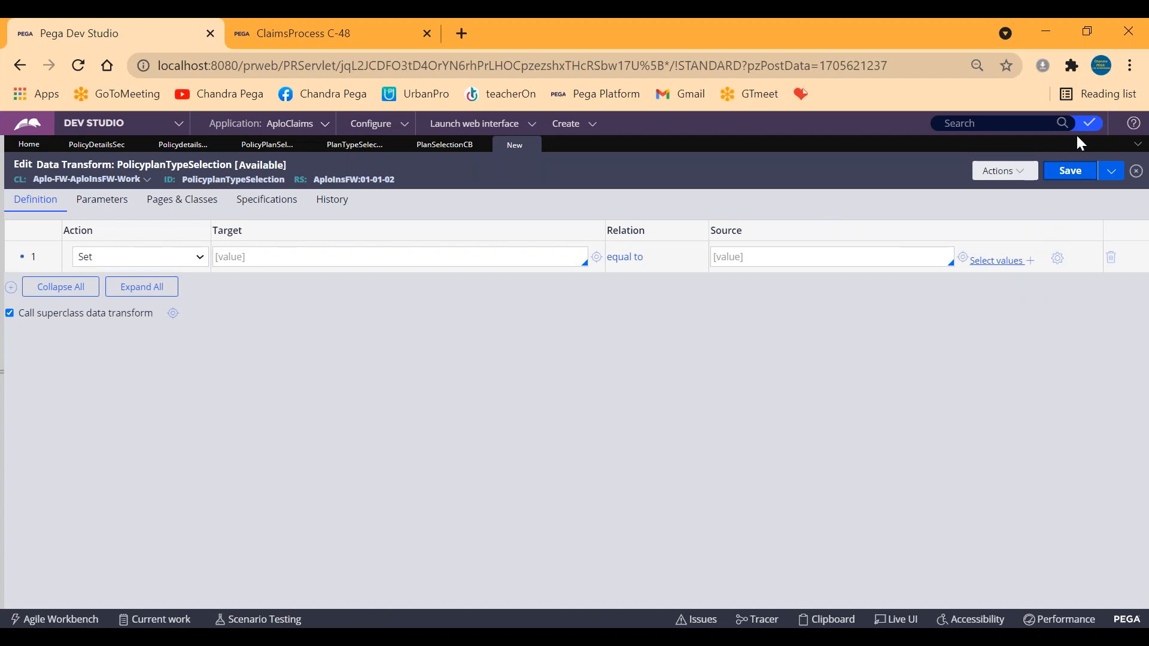
pyautogui.click(1075, 175)
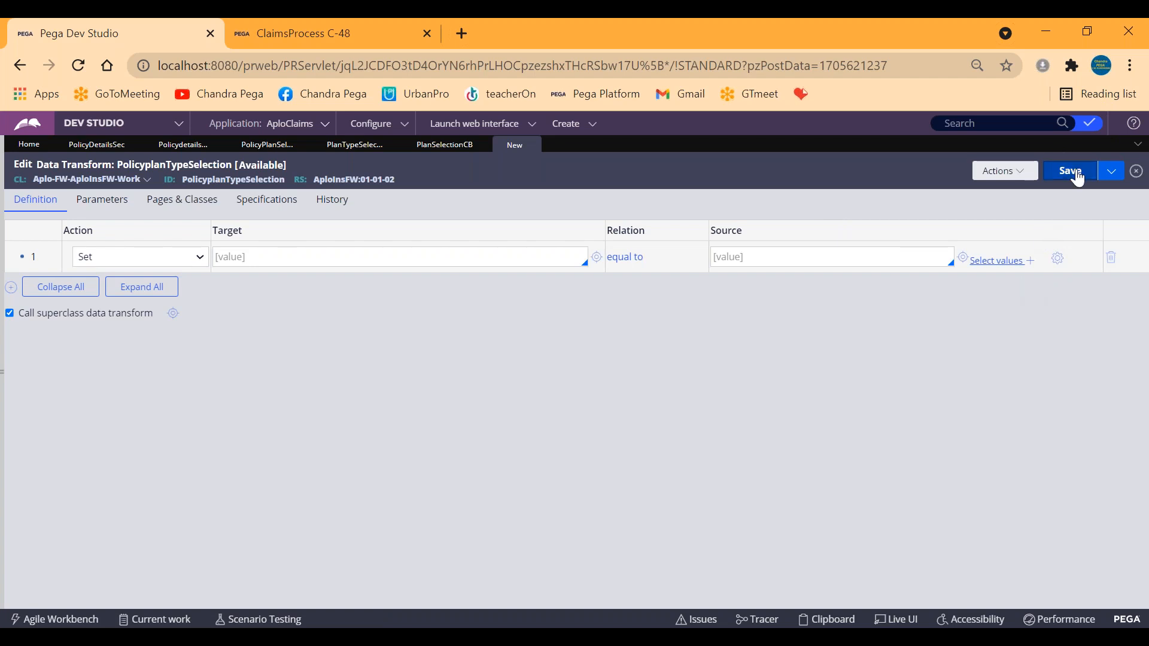
pyautogui.click(144, 257)
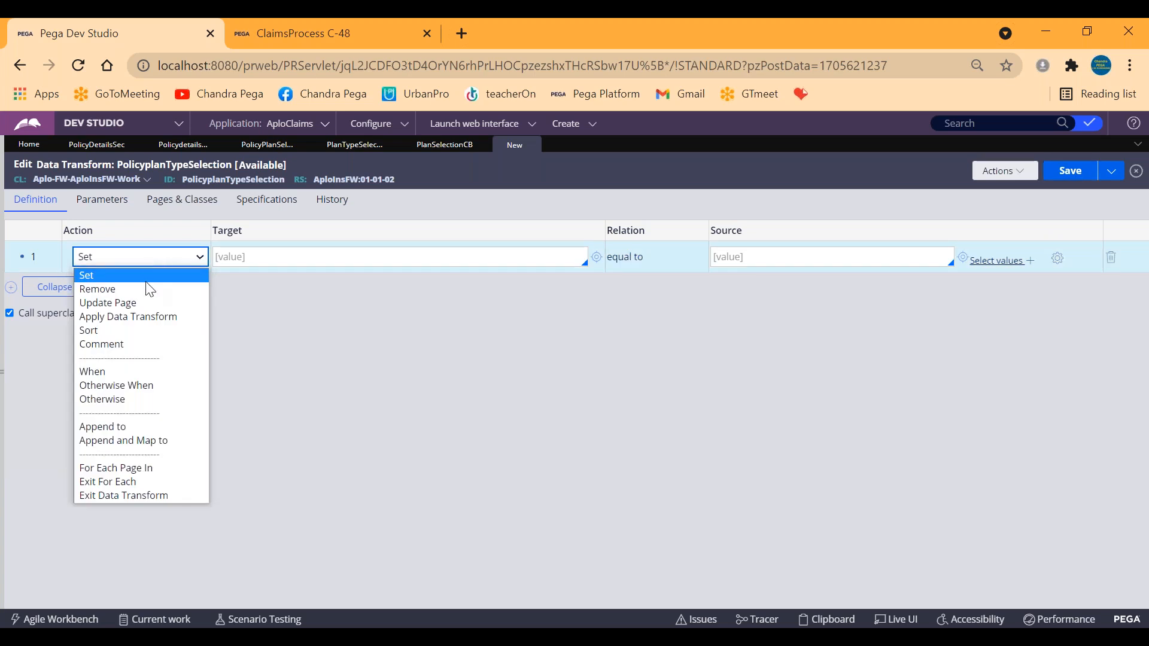
pyautogui.click(127, 346)
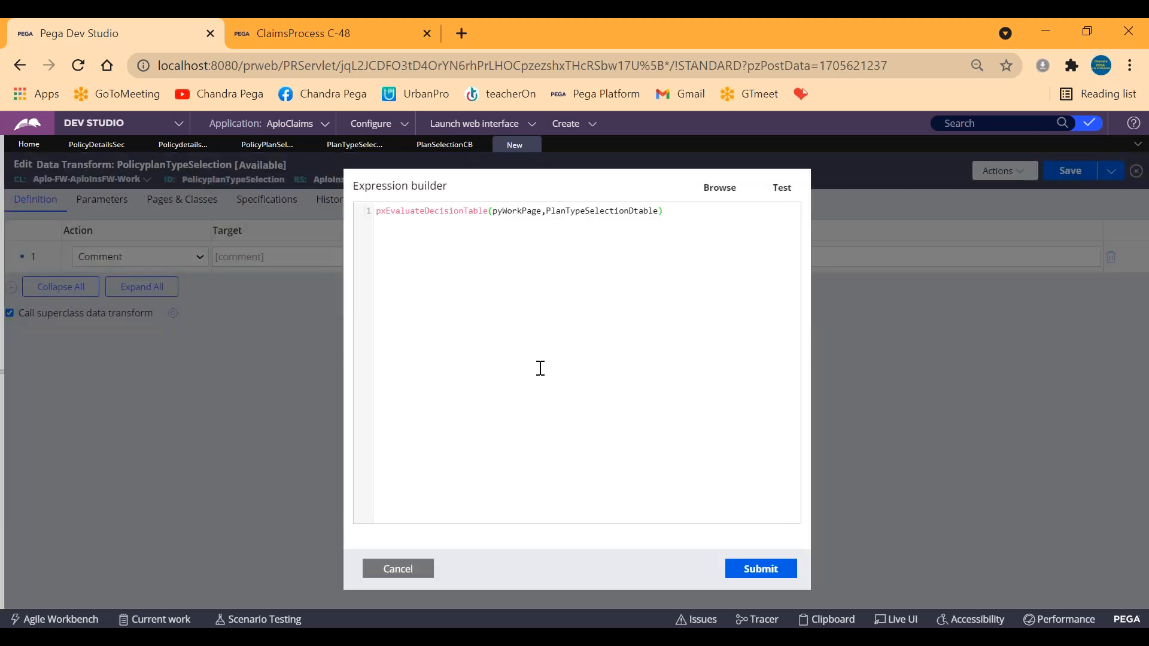
pyautogui.hotkey('ctrl', 'a')
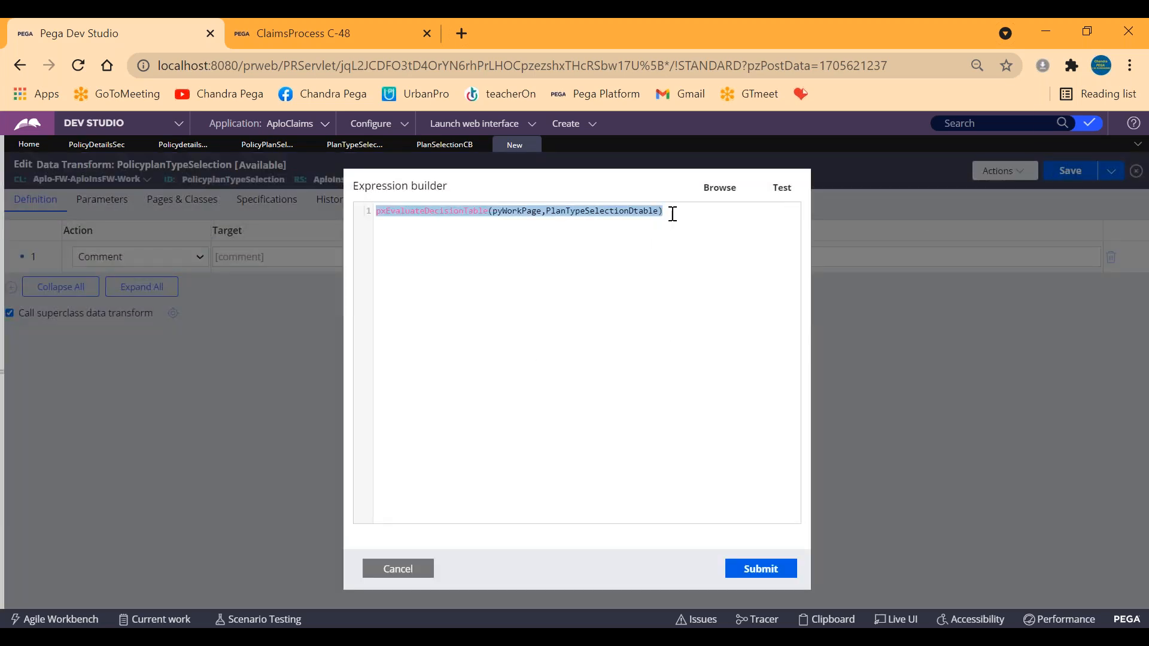
pyautogui.click(398, 574)
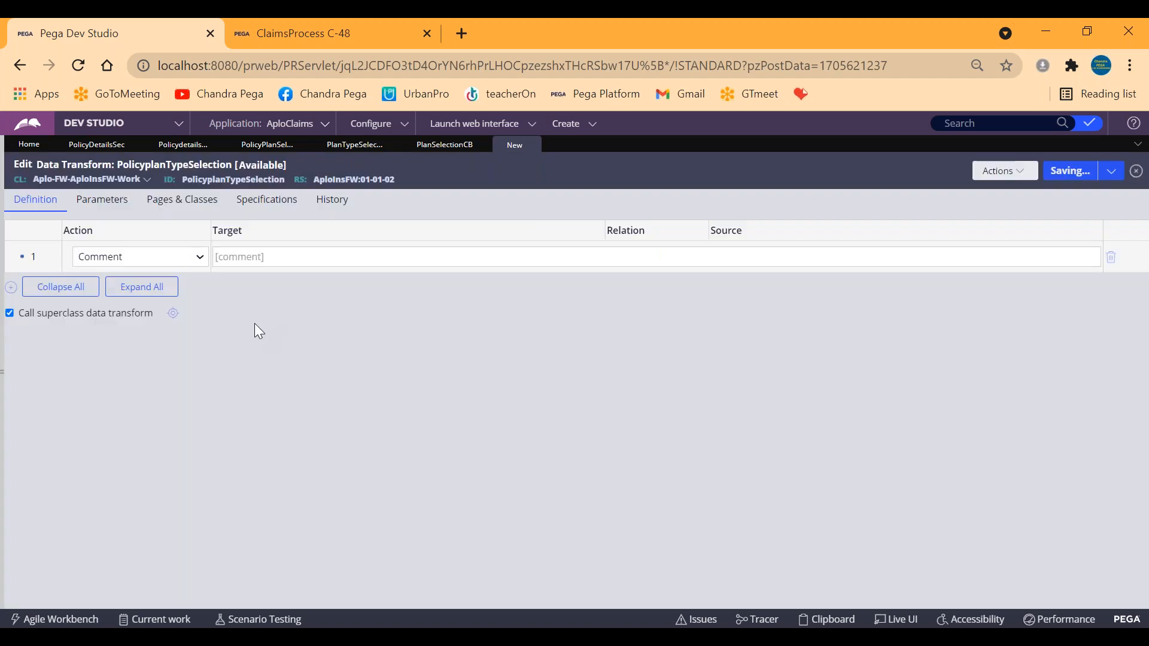
pyautogui.click(164, 257)
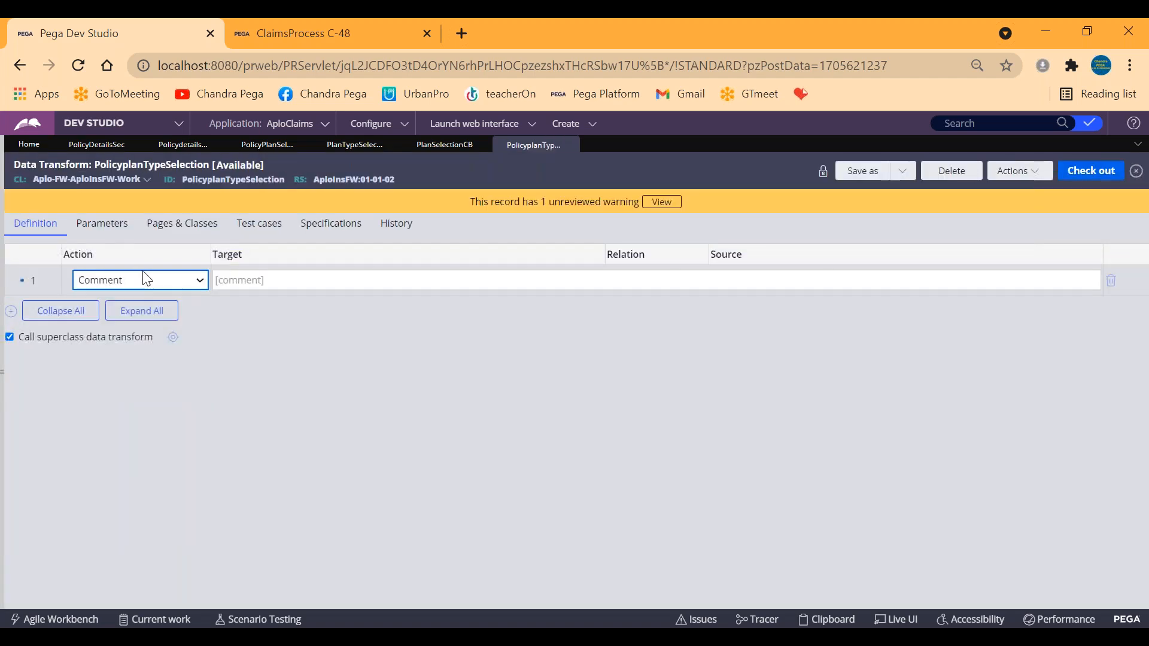
pyautogui.click(133, 276)
pyautogui.click(109, 297)
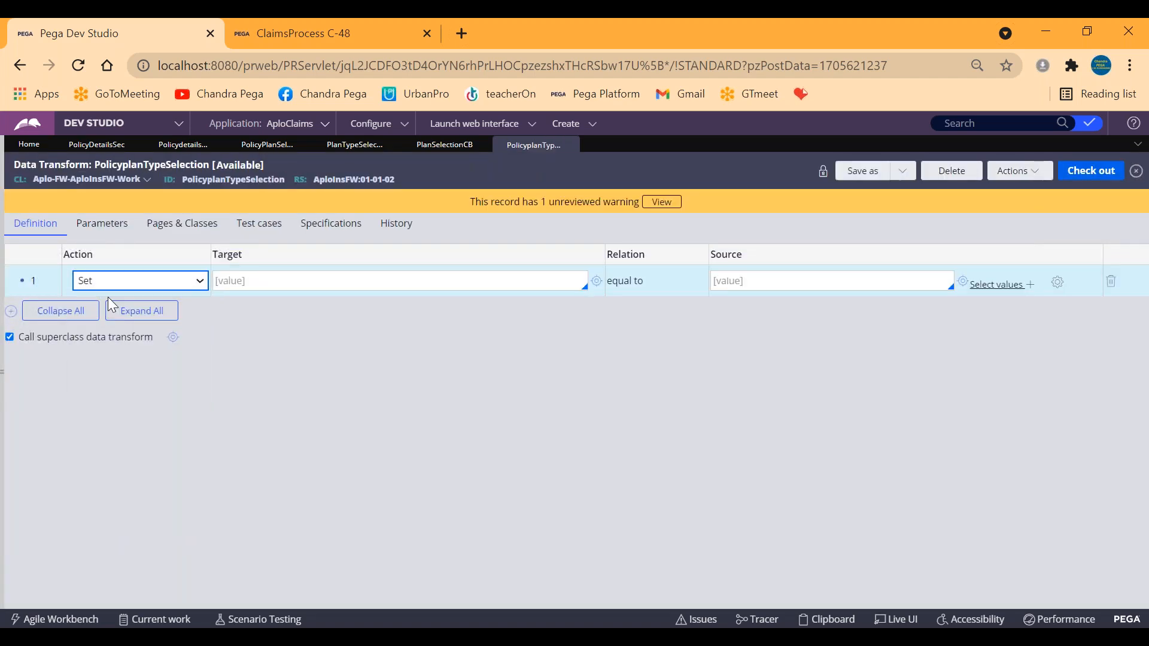
pyautogui.click(800, 281)
pyautogui.hotkey('ctrl', 'v')
pyautogui.press('Home')
pyautogui.write('@')
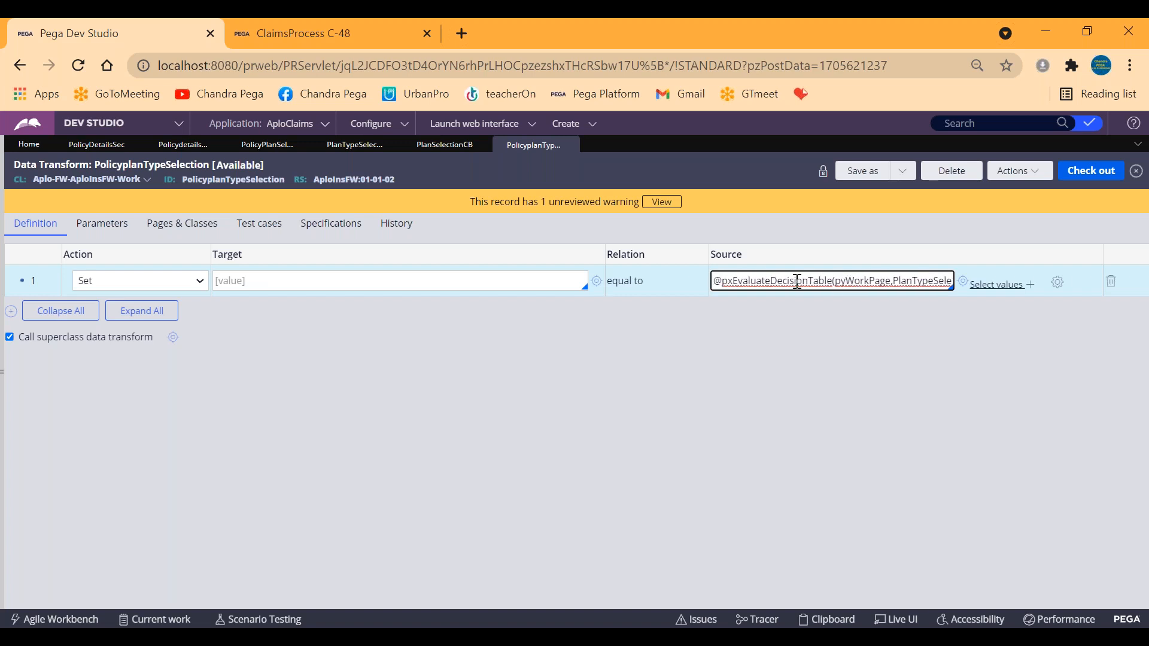
pyautogui.click(791, 350)
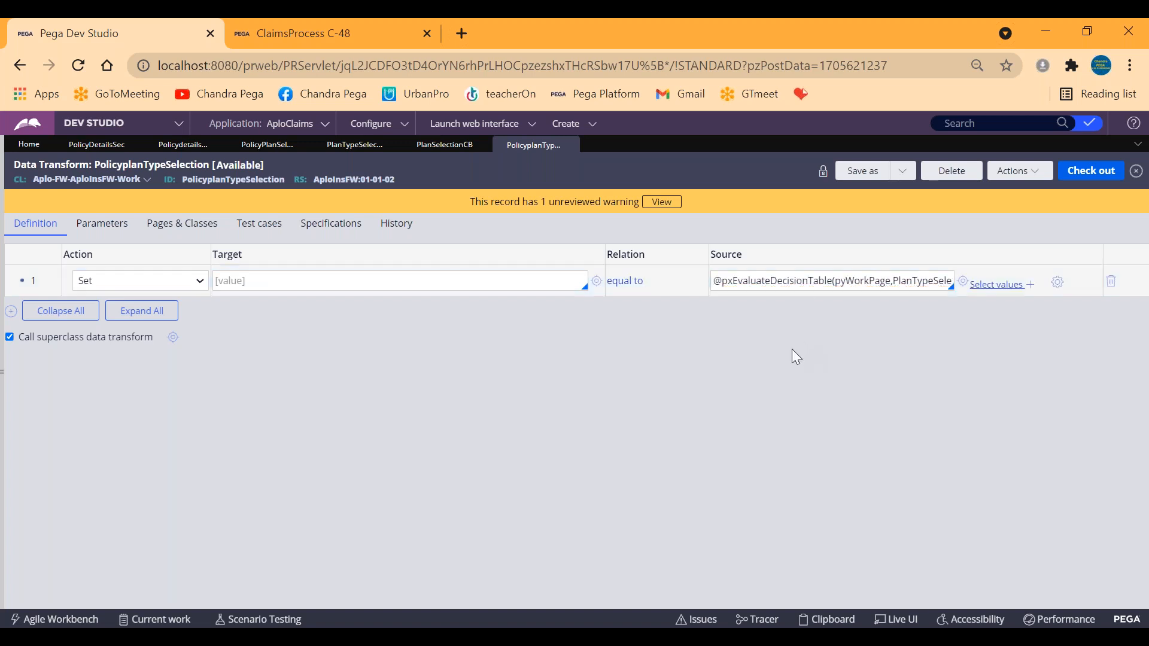
pyautogui.click(1110, 174)
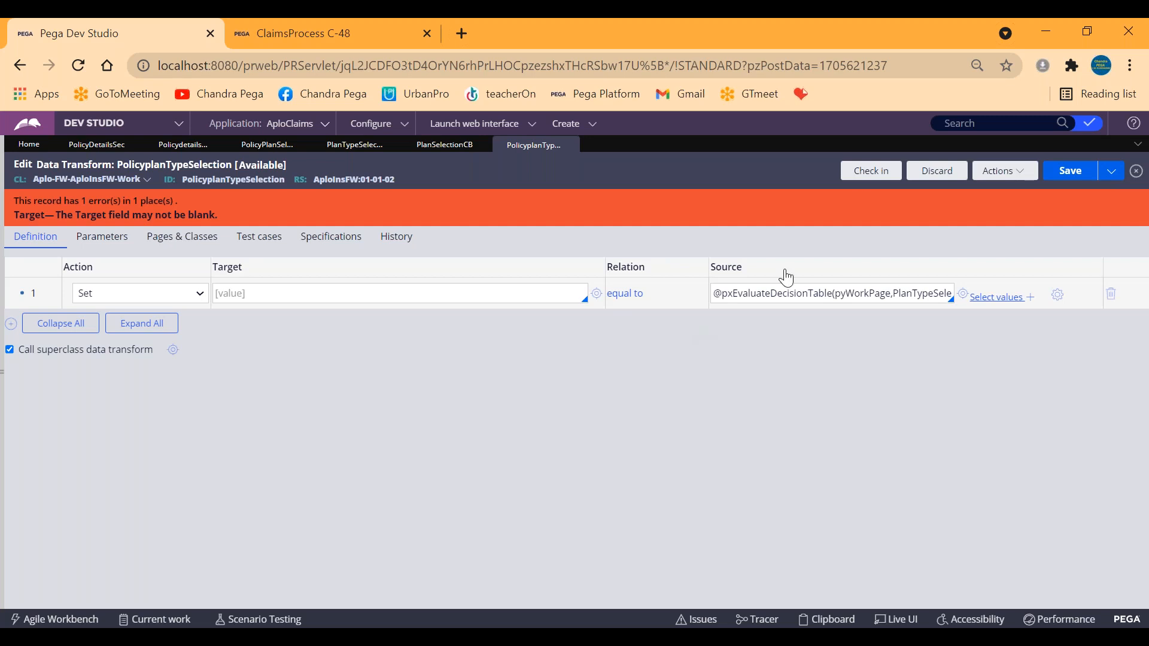
# Step: Review the source expression's arguments, the PlanTypeSelectionDtable rows and result settings, and the PolicyPlanSelection decision tree
pyautogui.click(842, 295)
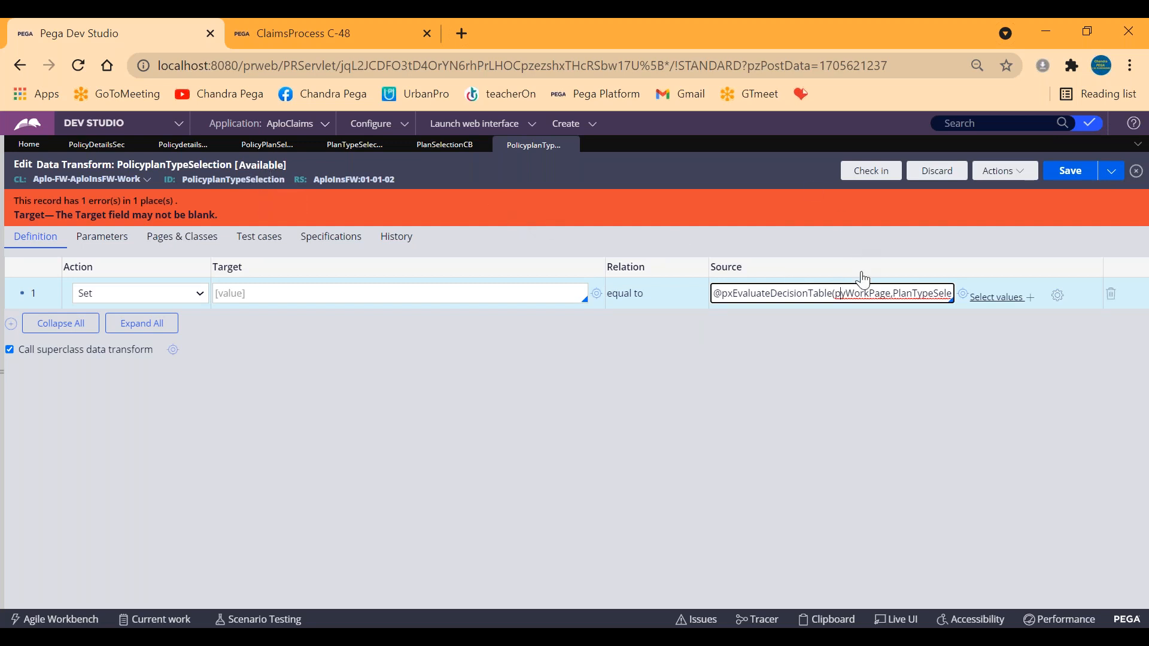
pyautogui.click(225, 292)
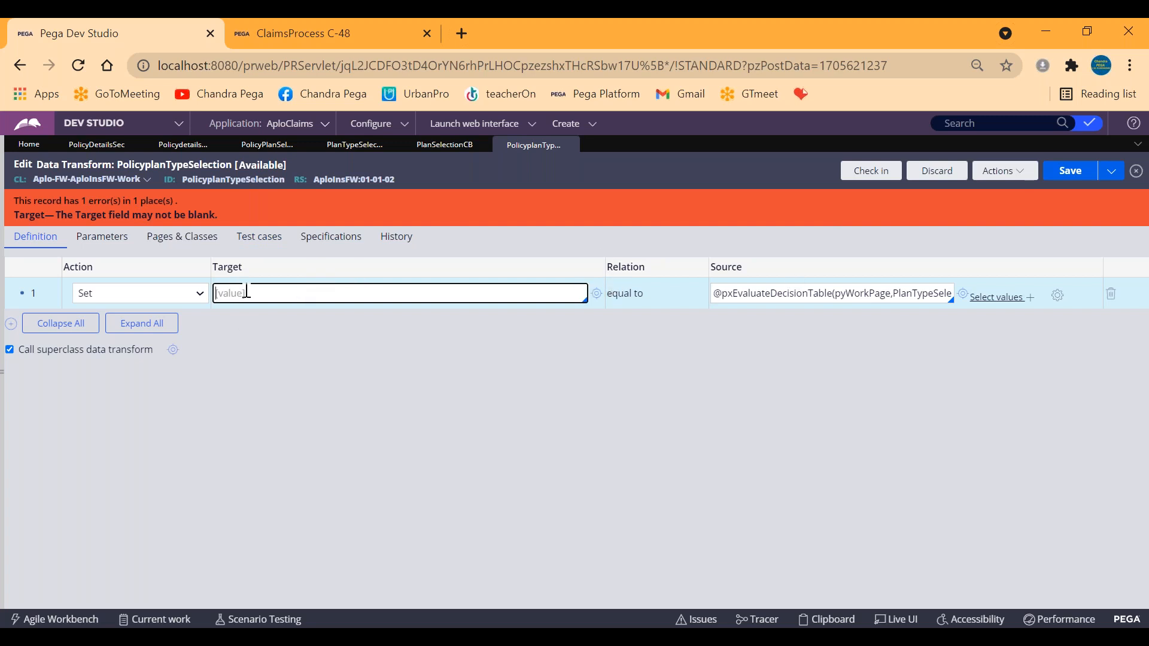
pyautogui.moveTo(737, 293); pyautogui.dragTo(878, 295)
pyautogui.click(870, 313)
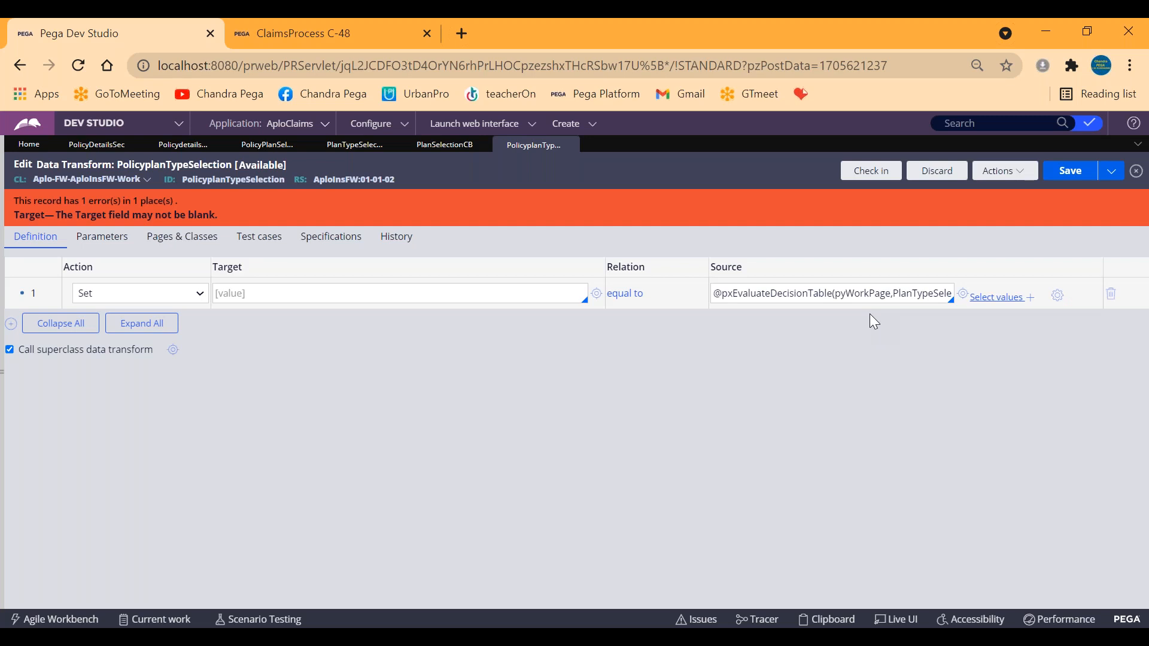
pyautogui.doubleClick(936, 294)
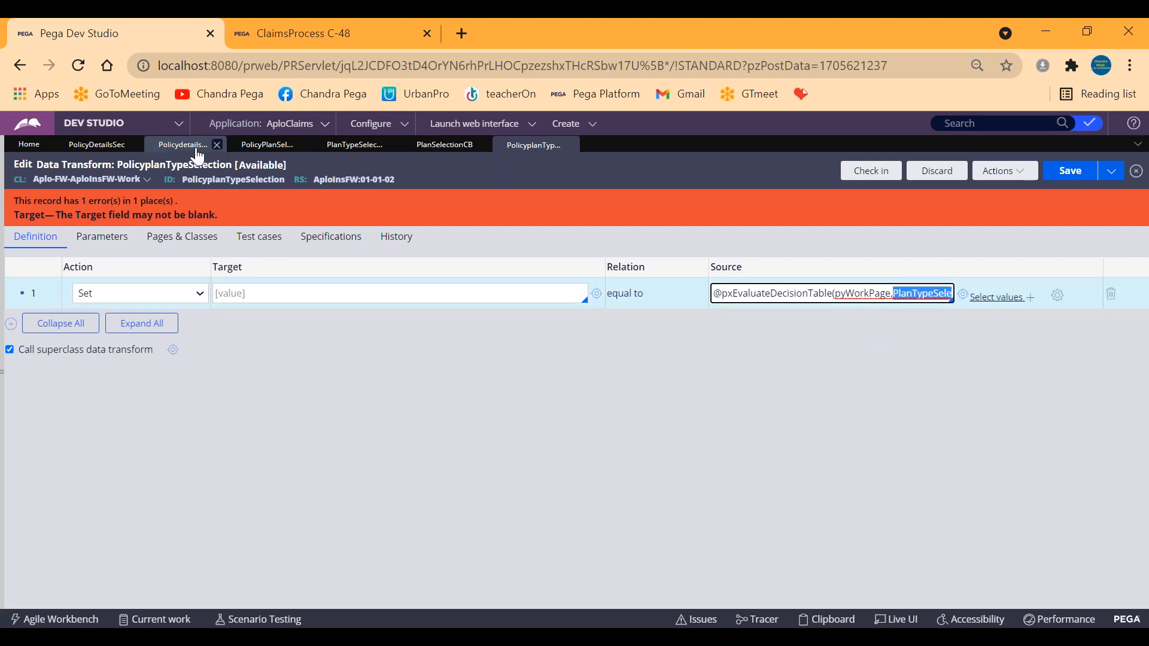
pyautogui.click(342, 149)
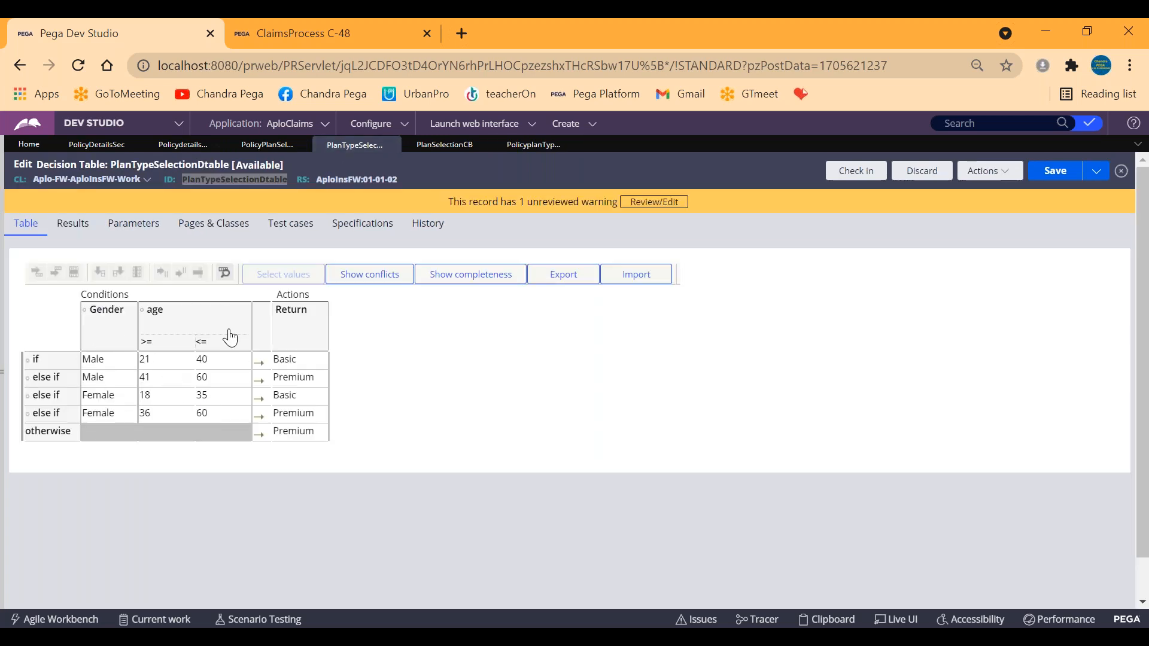
pyautogui.click(67, 230)
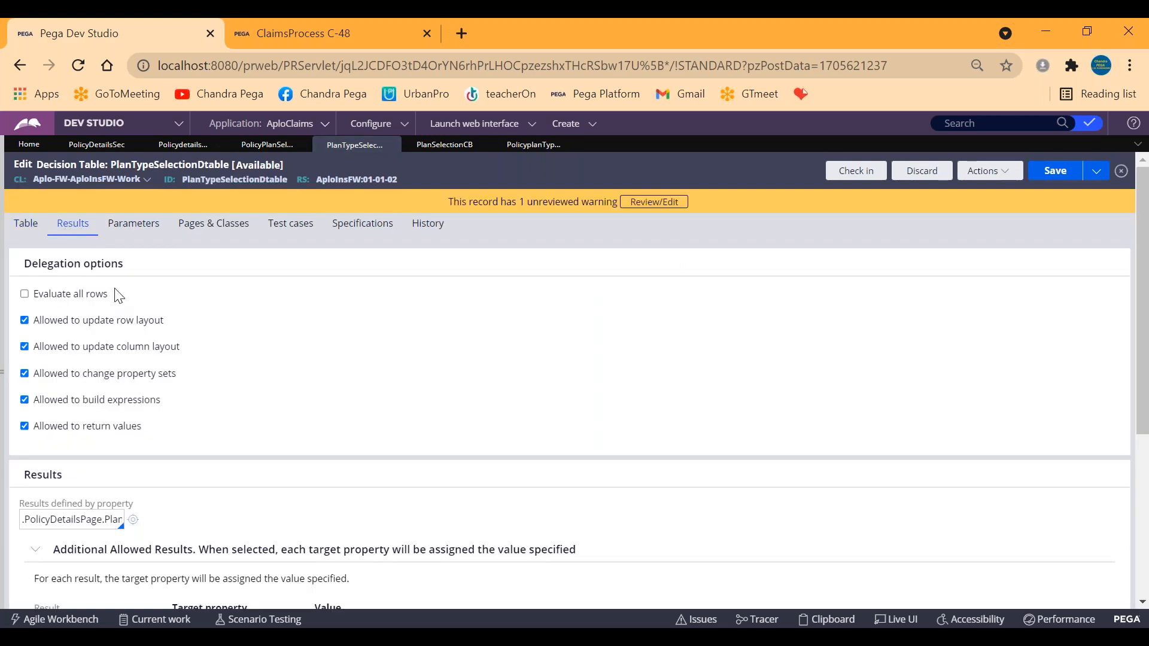
pyautogui.scroll(-3, 203, 372)
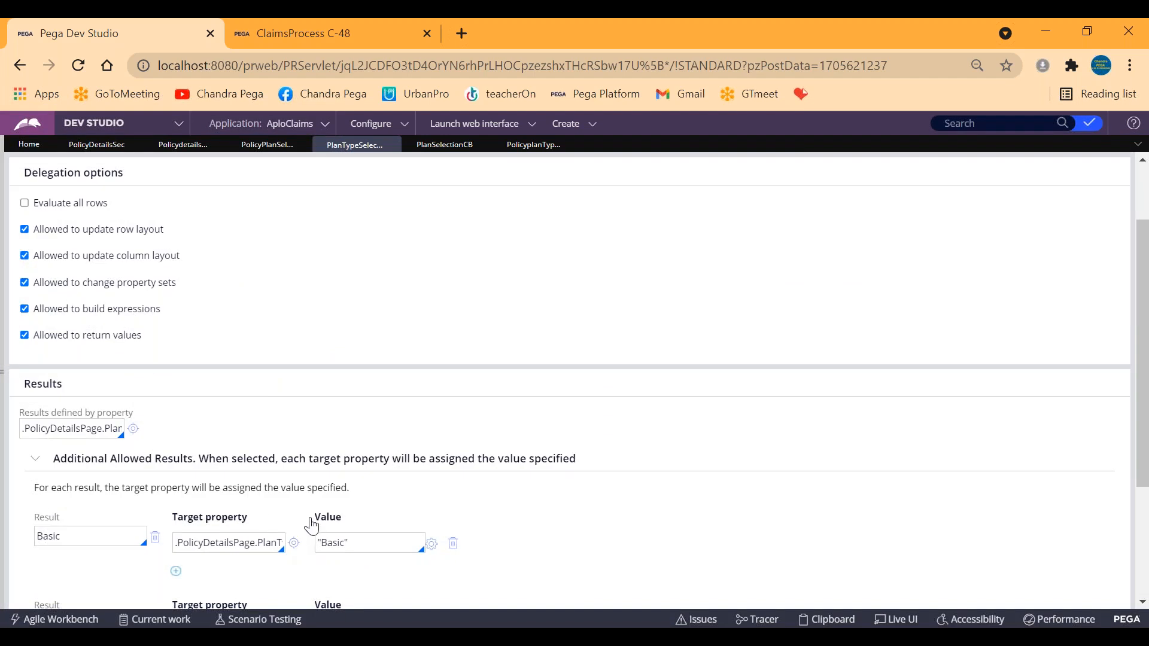
pyautogui.scroll(2, 389, 464)
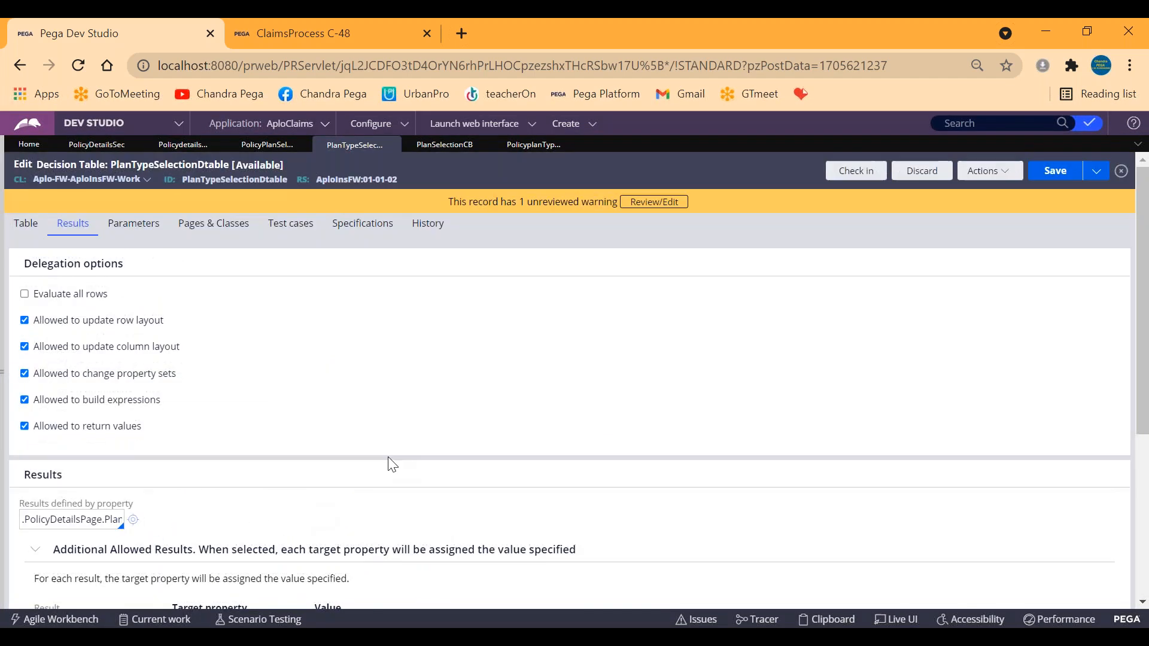
pyautogui.click(254, 146)
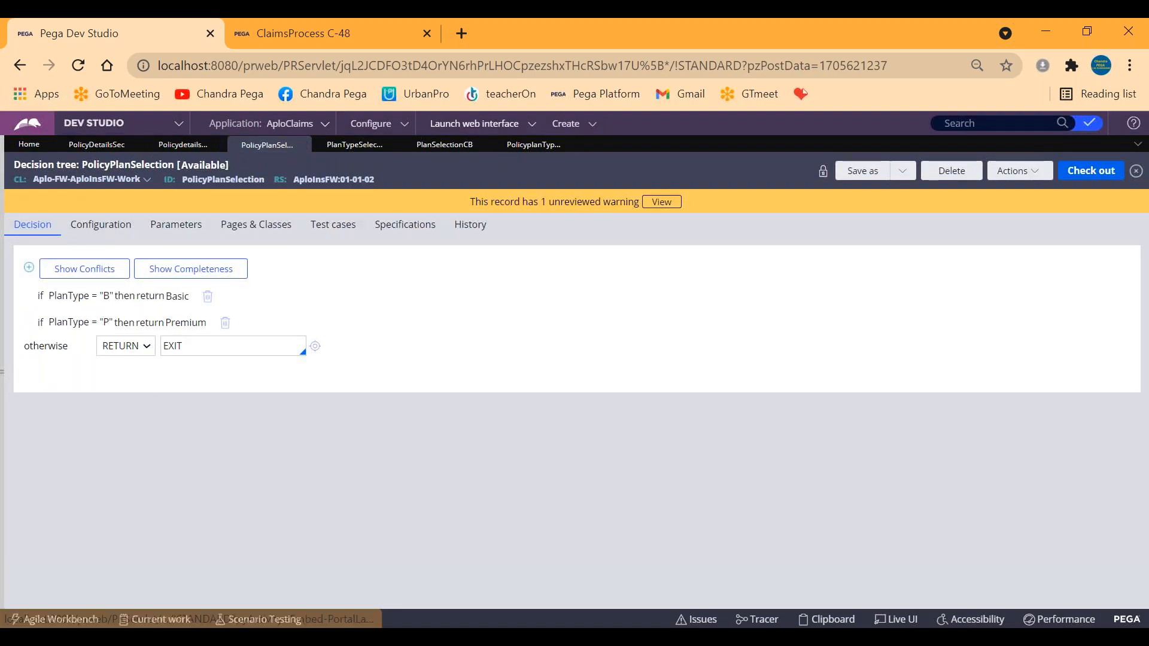
# Step: Set row 1's target in the PolicyplanTypeSelection data transform to .PolicyDetailsPage.PlanType and save the rule
pyautogui.click(522, 150)
pyautogui.click(355, 295)
pyautogui.write('.po')
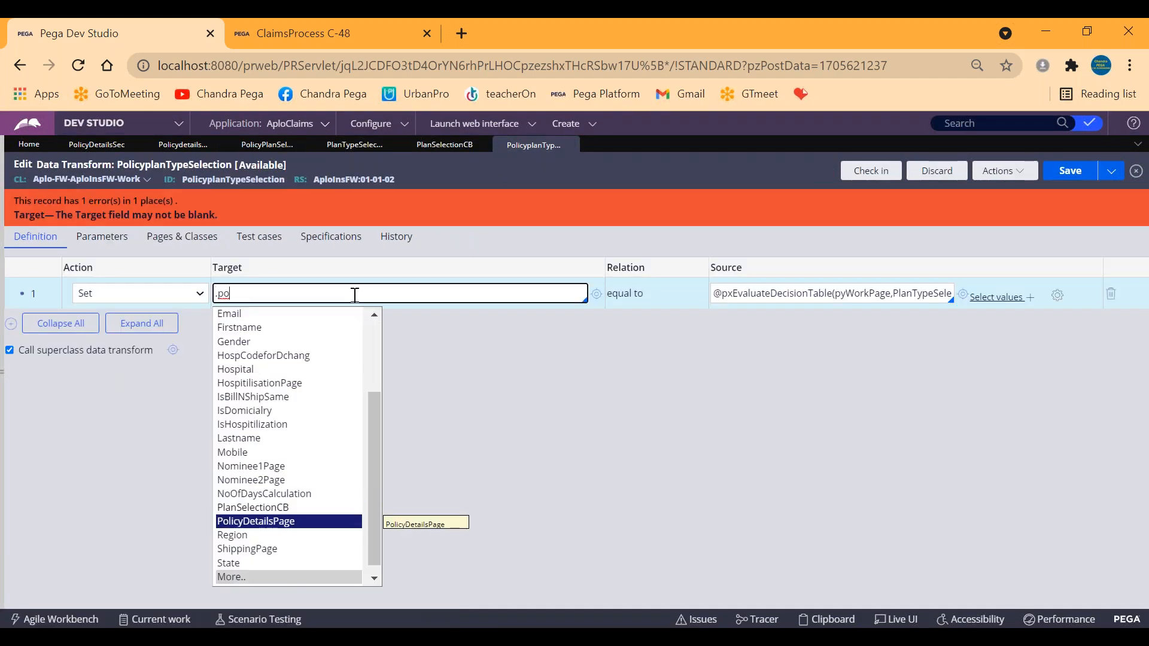
pyautogui.press('Return')
pyautogui.write('.')
pyautogui.press('Down')
pyautogui.press('Return')
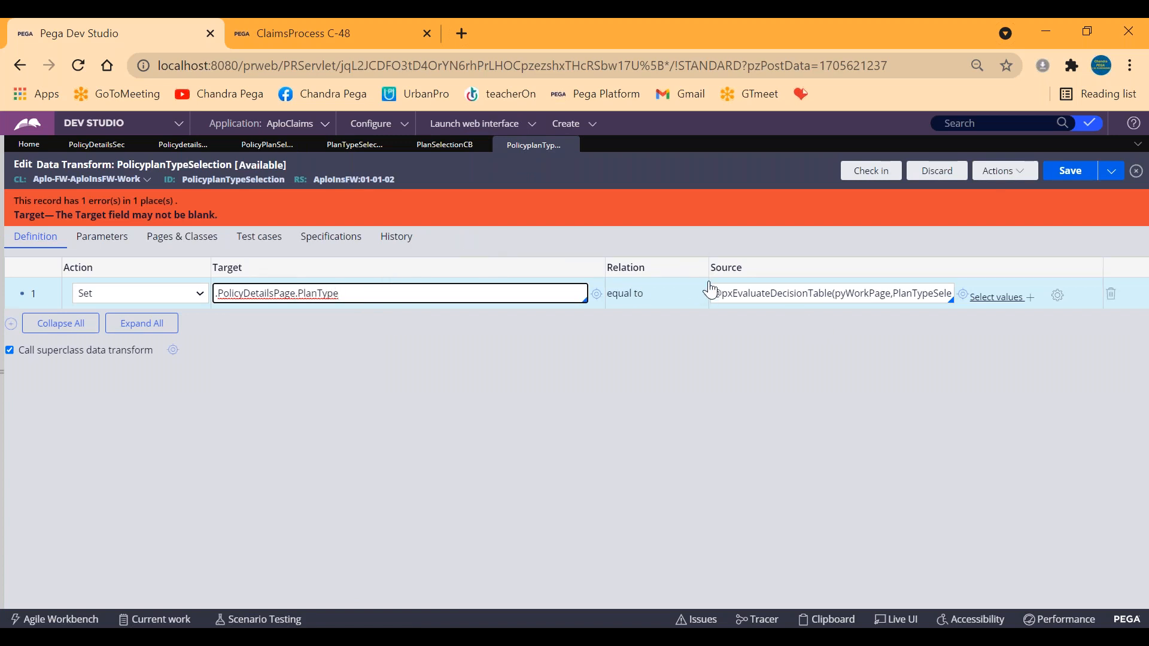
pyautogui.click(1075, 176)
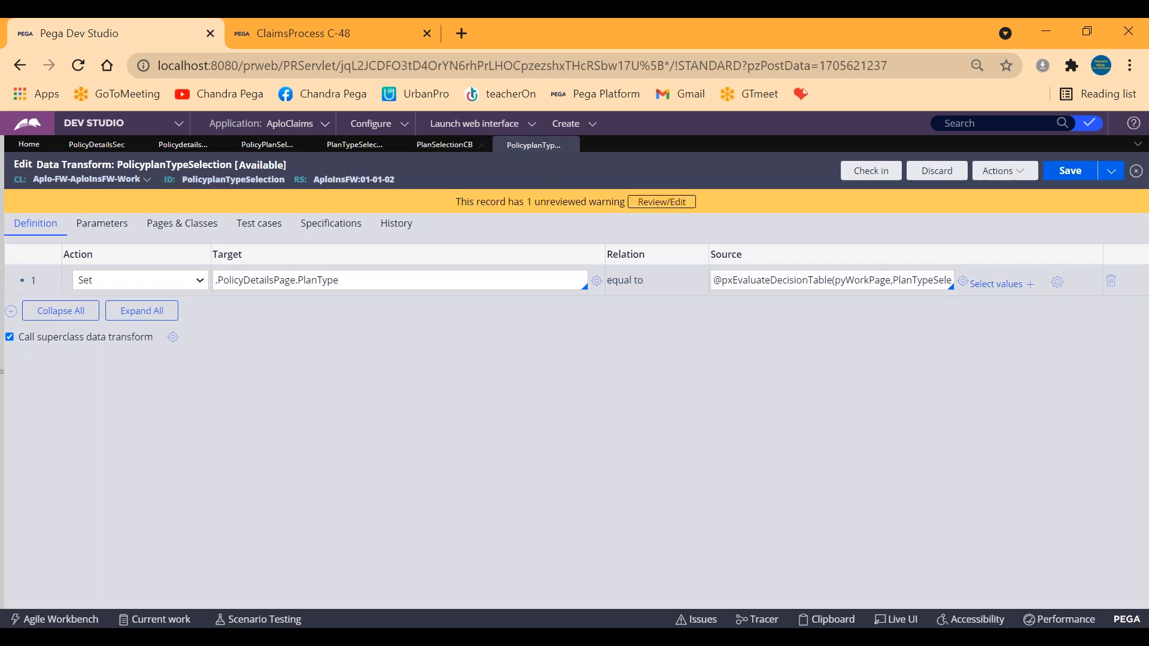
# Step: Copy the data transform ID PolicyplanTypeSelection and return to the PolicyDetailsSec section
pyautogui.doubleClick(243, 182)
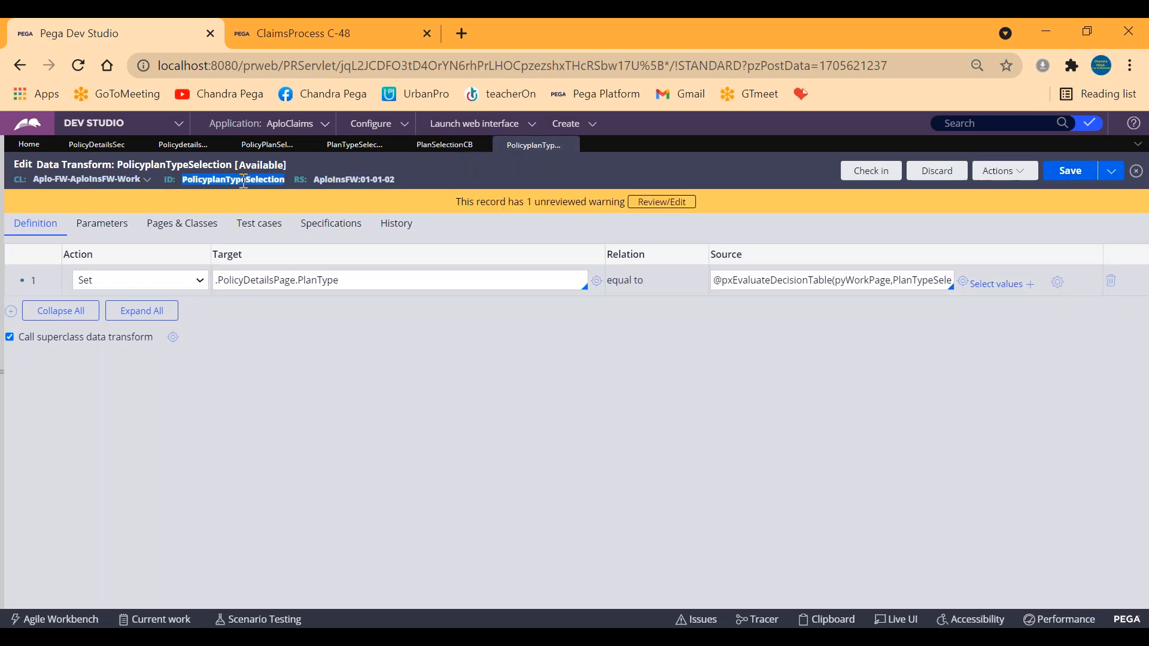
pyautogui.click(446, 145)
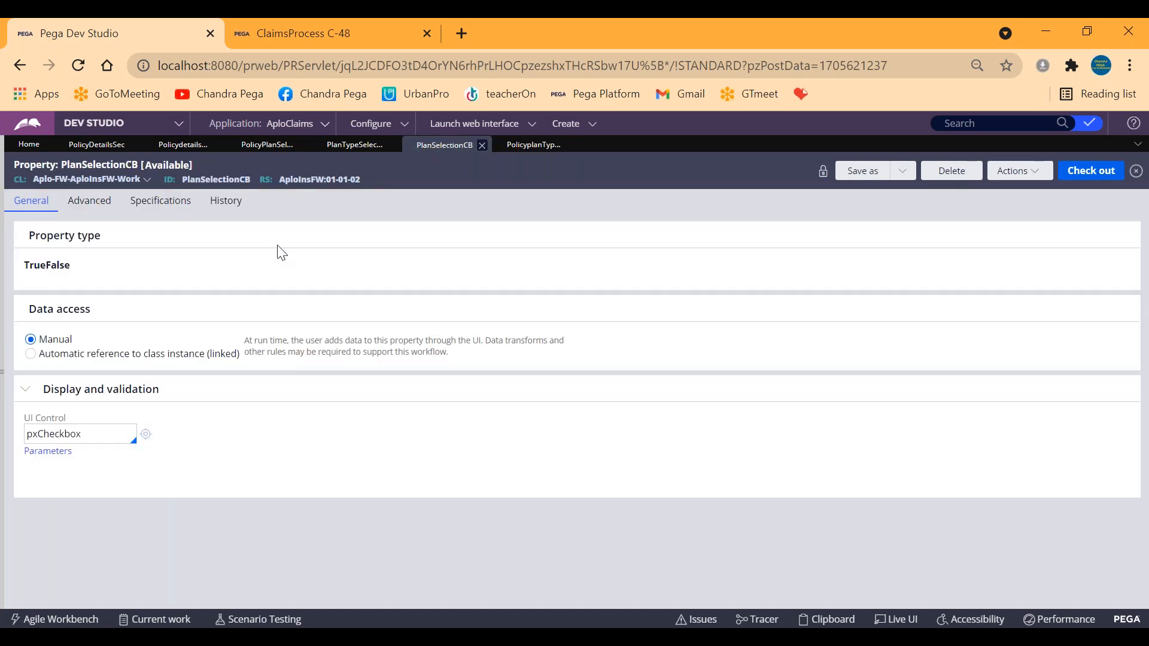
pyautogui.click(354, 145)
pyautogui.click(253, 146)
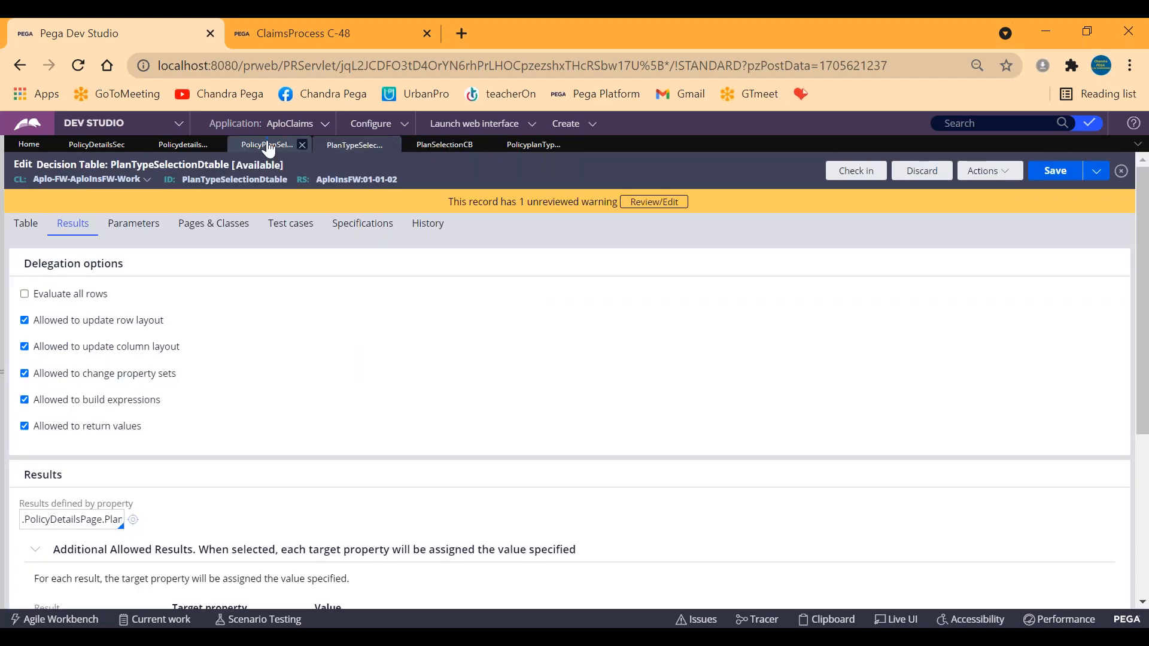
pyautogui.click(182, 146)
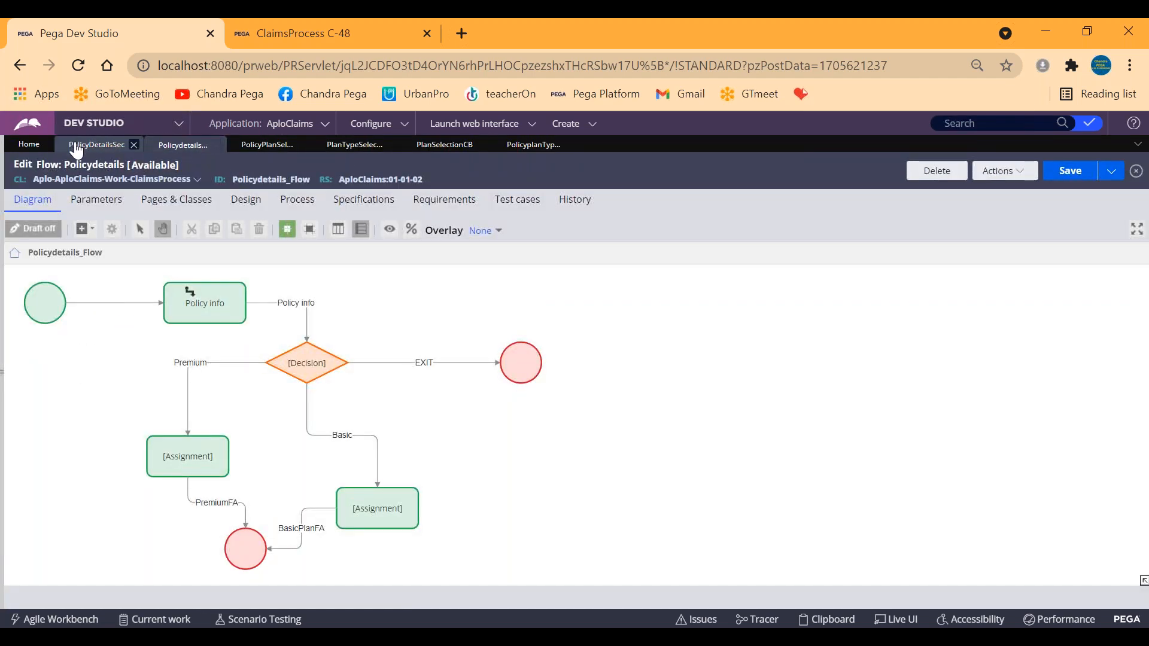
pyautogui.click(88, 147)
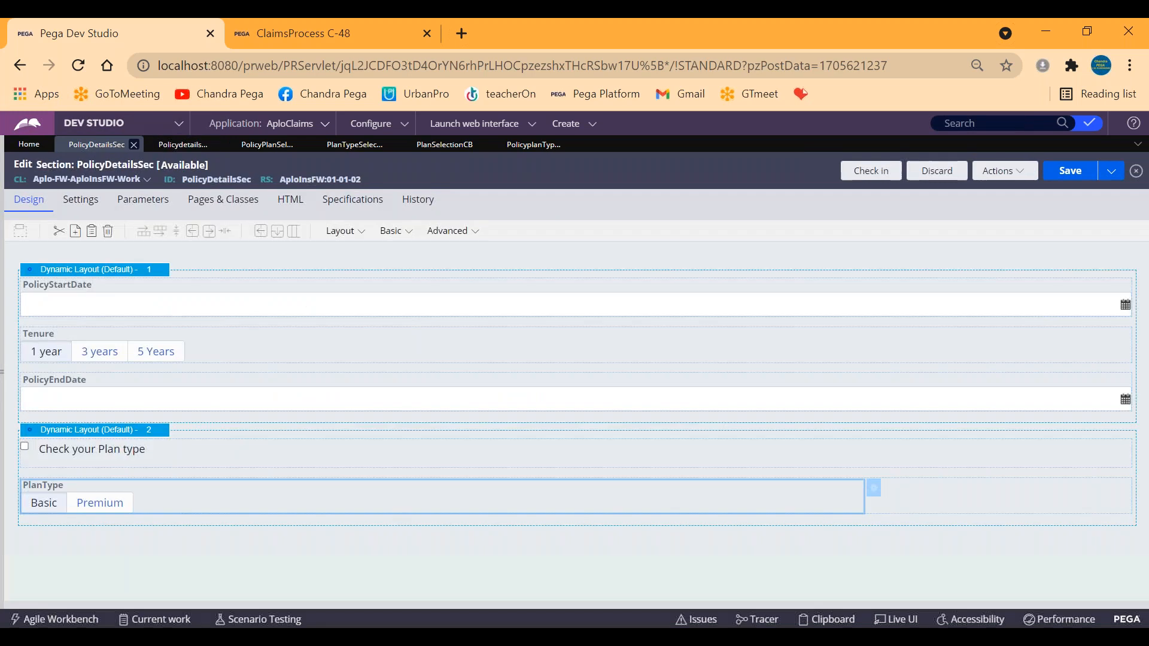
# Step: Create an action set on the "Check your Plan type" checkbox with a Change event and a Refresh action targeting the section
pyautogui.click(174, 444)
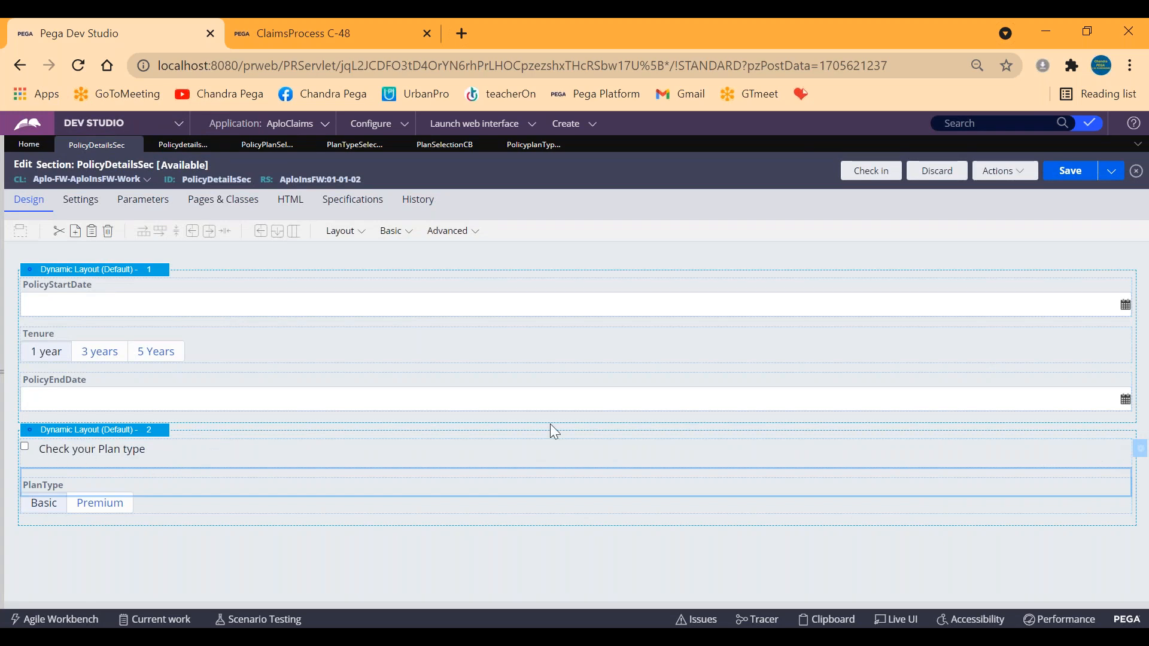
pyautogui.click(1140, 451)
pyautogui.click(509, 233)
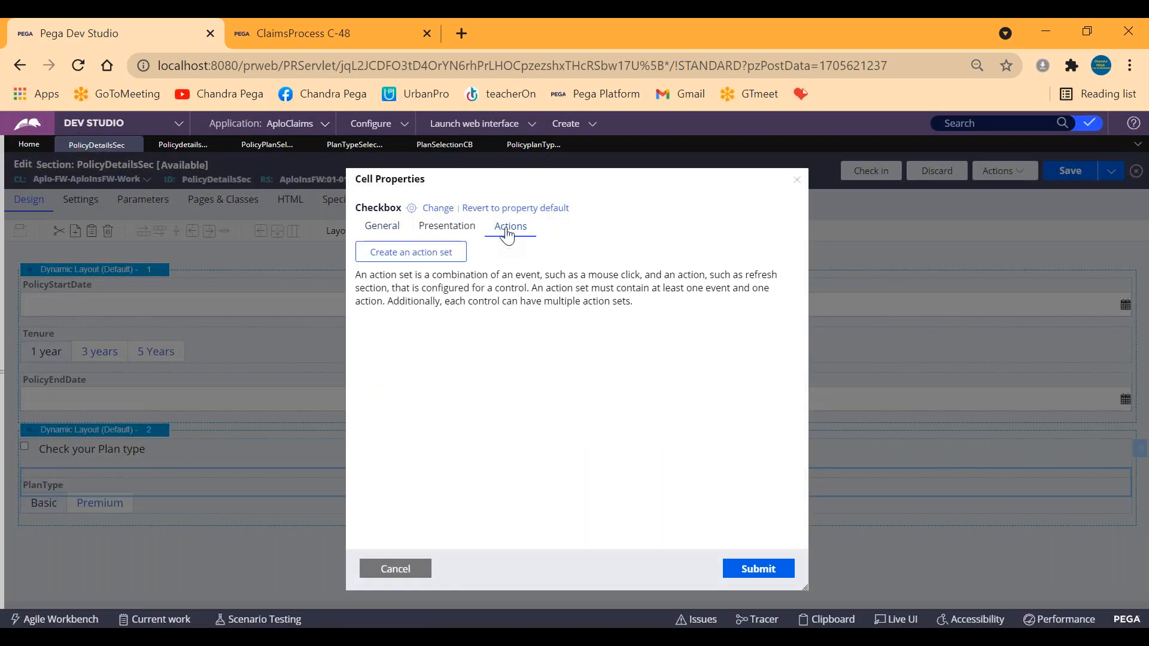
pyautogui.click(438, 252)
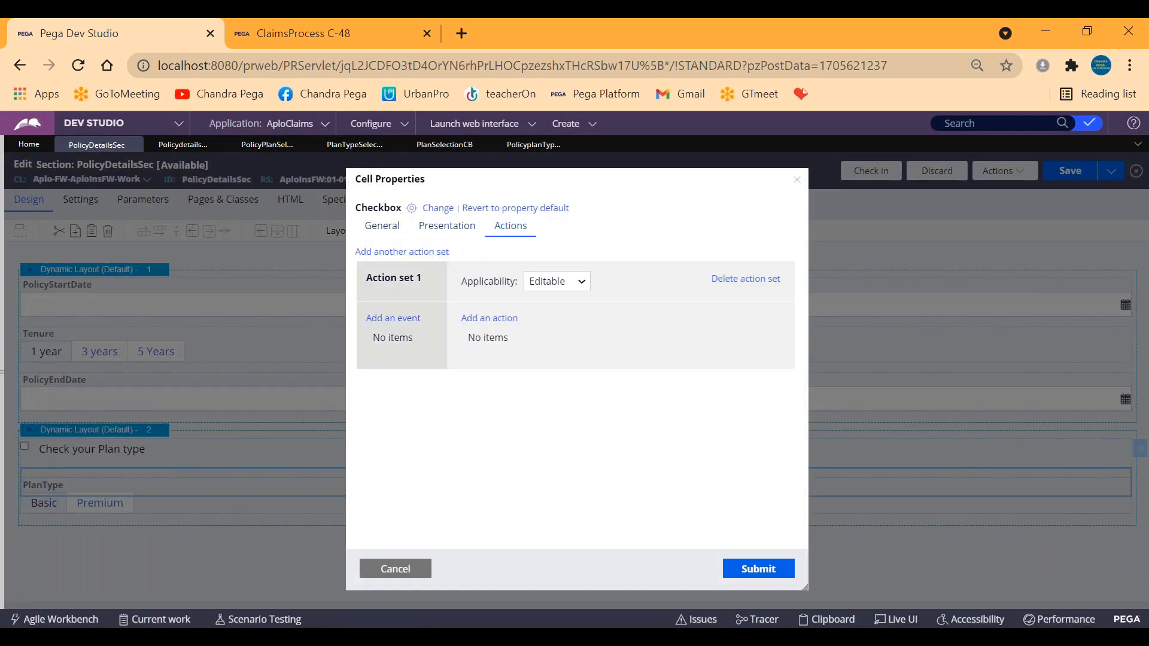
pyautogui.click(394, 318)
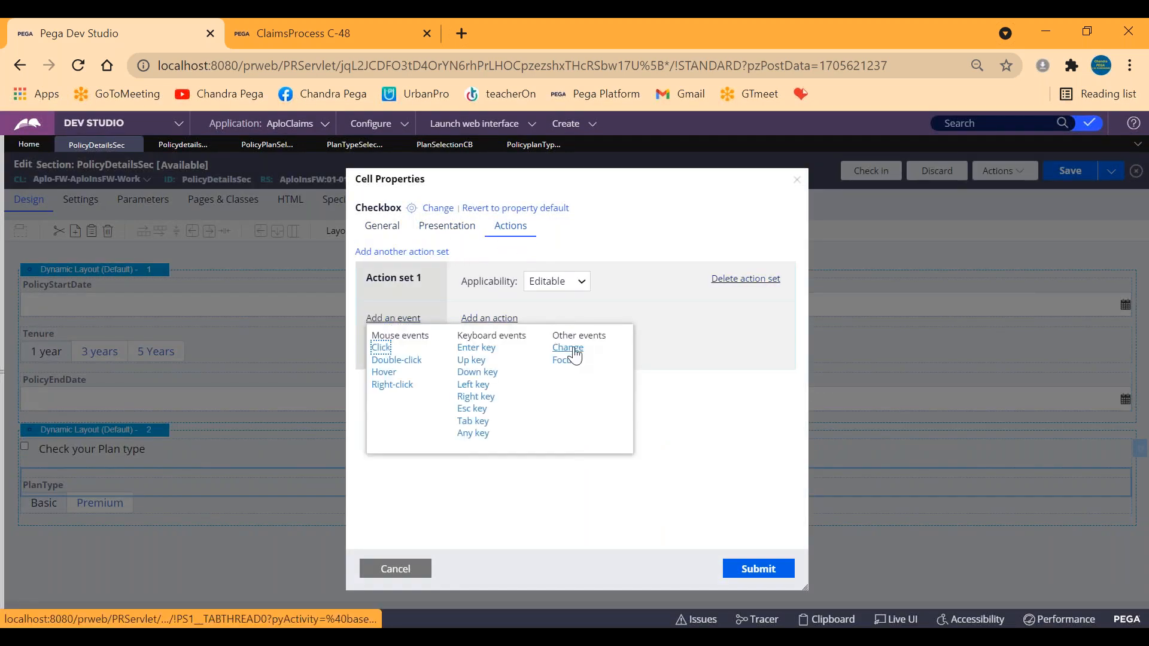
pyautogui.click(572, 350)
pyautogui.click(505, 320)
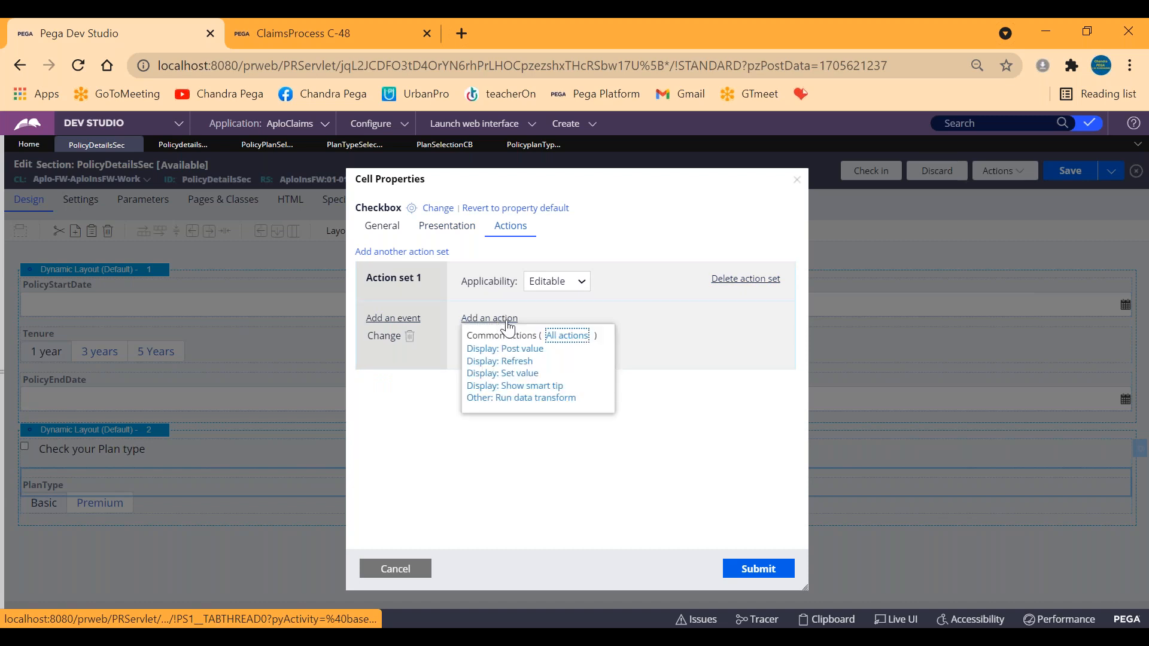
pyautogui.click(516, 363)
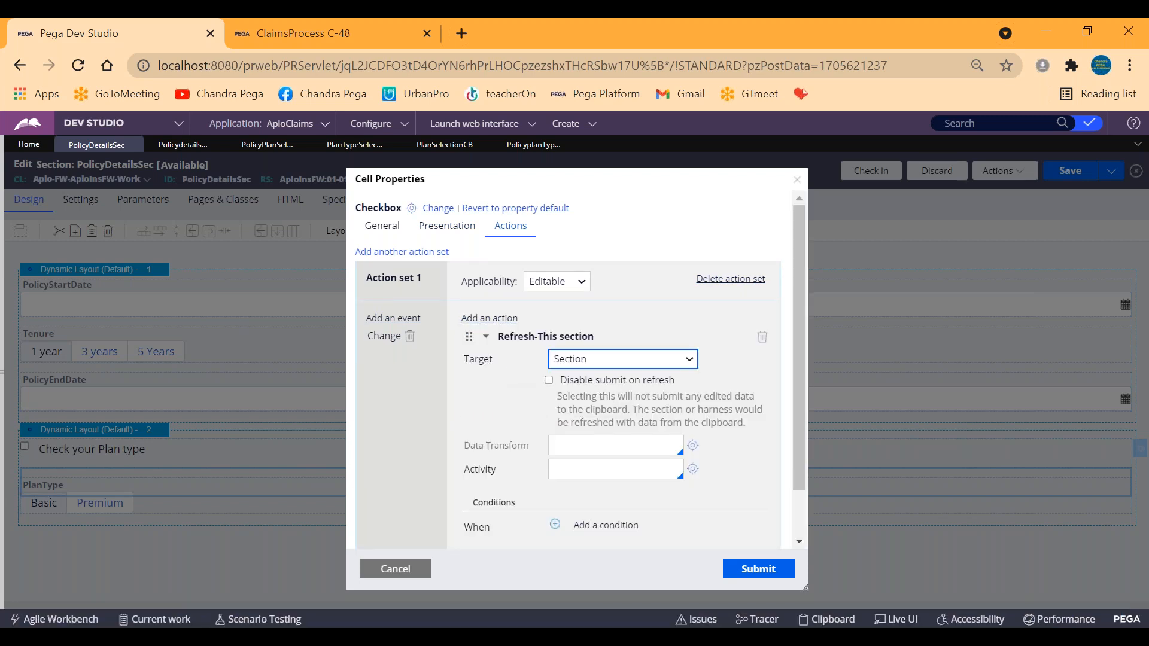
# Step: Set the checkbox Refresh action's data transform to PolicyplanTypeSelection, apply the cell properties and save the section
pyautogui.click(593, 442)
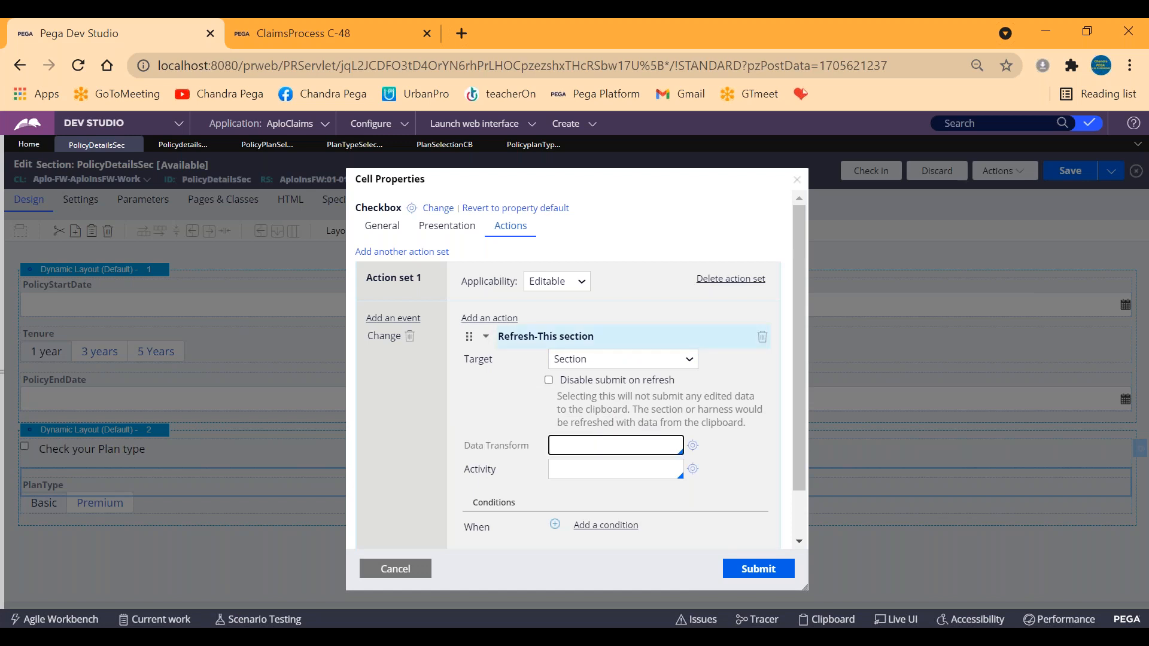
pyautogui.click(606, 507)
pyautogui.click(759, 569)
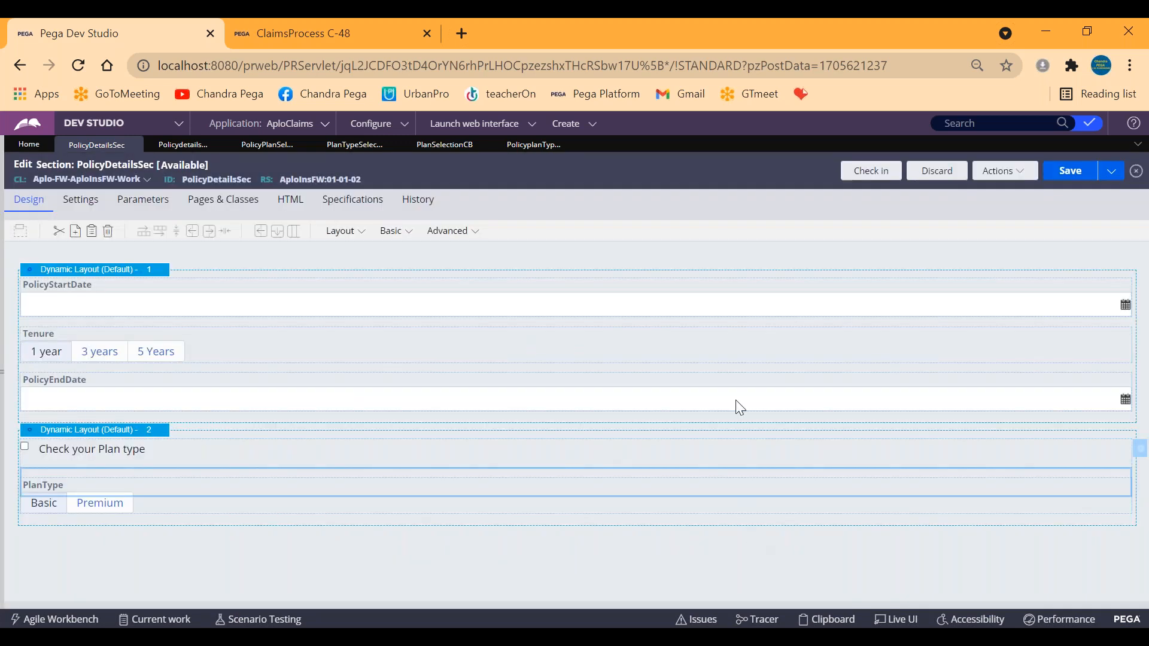
pyautogui.click(1064, 174)
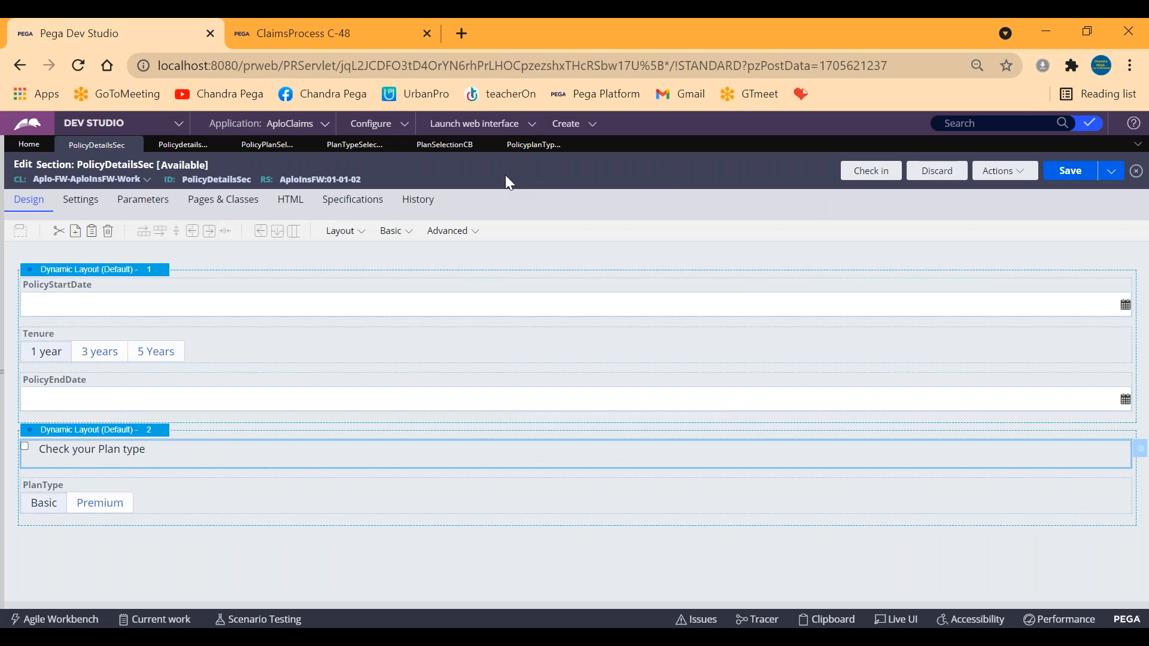
# Step: Switch to Notepad and review the gender and age rules for the Basic and Premium plans
pyautogui.hotkey('alt', 'Tab')
pyautogui.moveTo(537, 229); pyautogui.dragTo(232, 157)
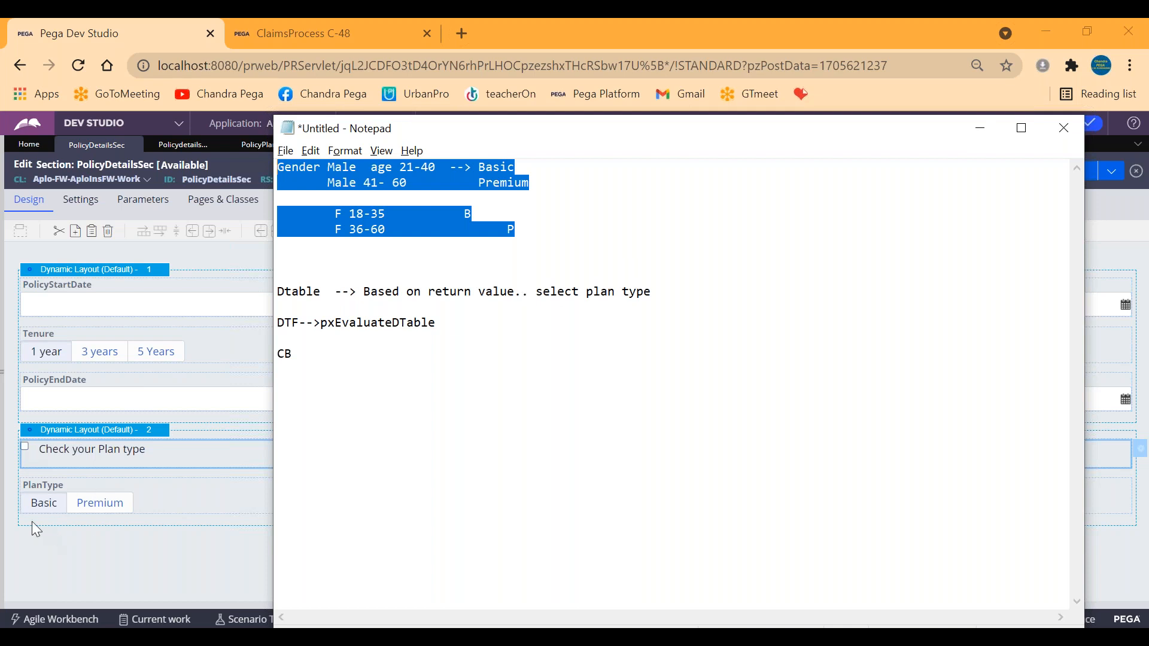
pyautogui.click(188, 486)
pyautogui.hotkey('ctrl', 's')
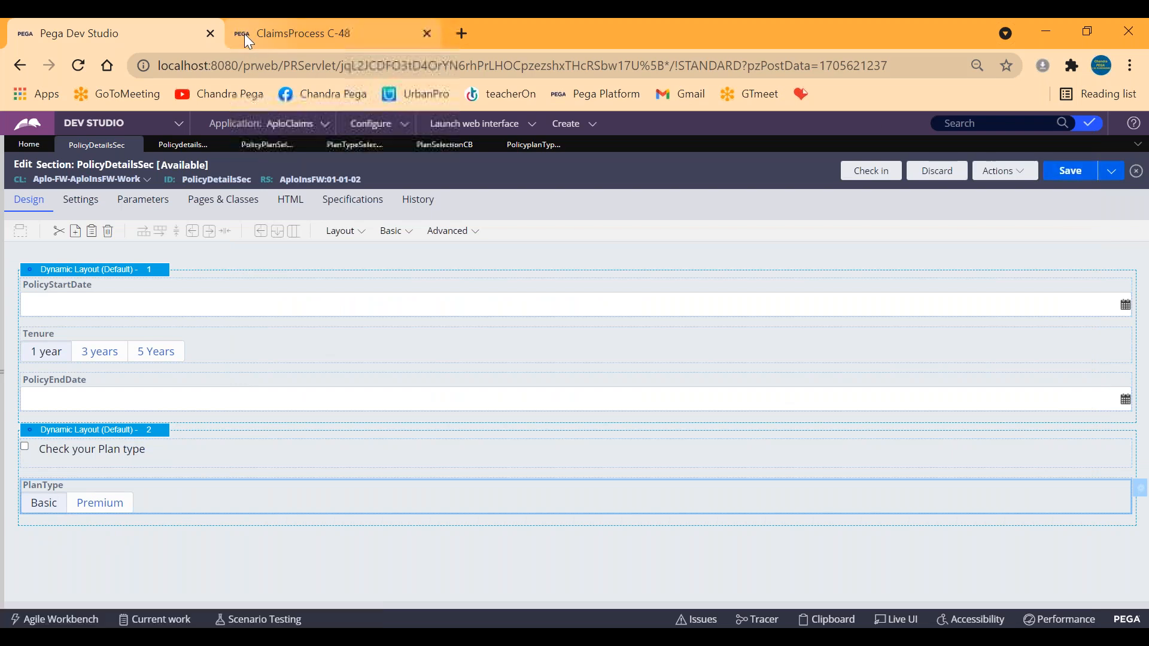
# Step: Switch to the running ClaimsProcess case and refresh its PolicyDetailsFA form
pyautogui.click(245, 33)
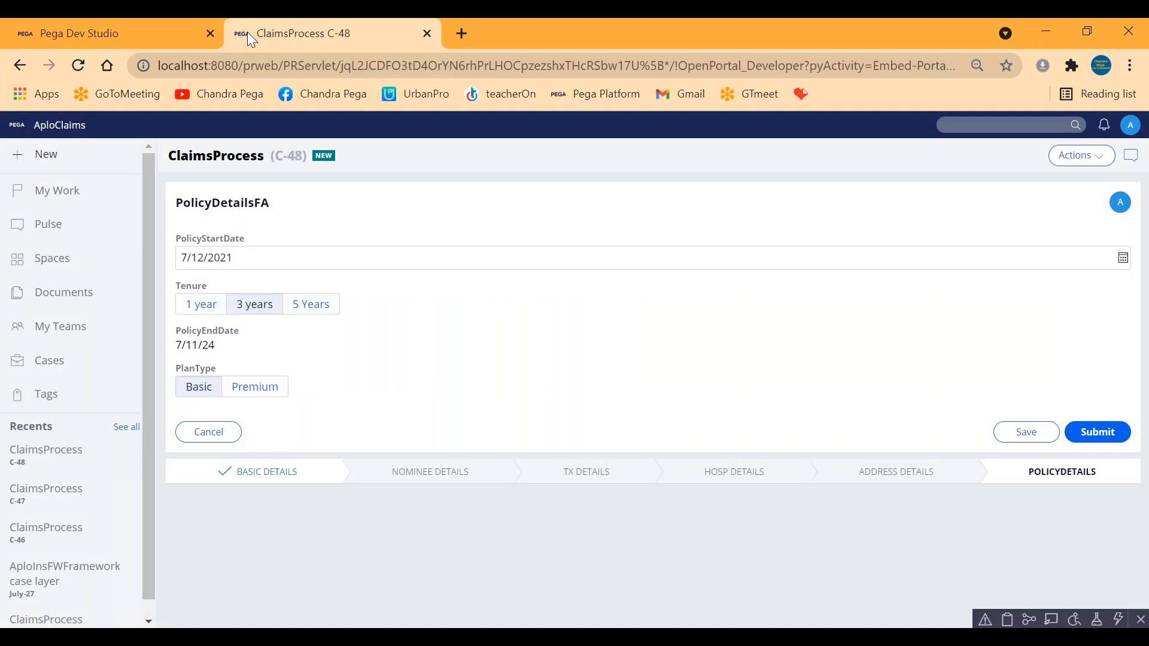
pyautogui.click(1081, 159)
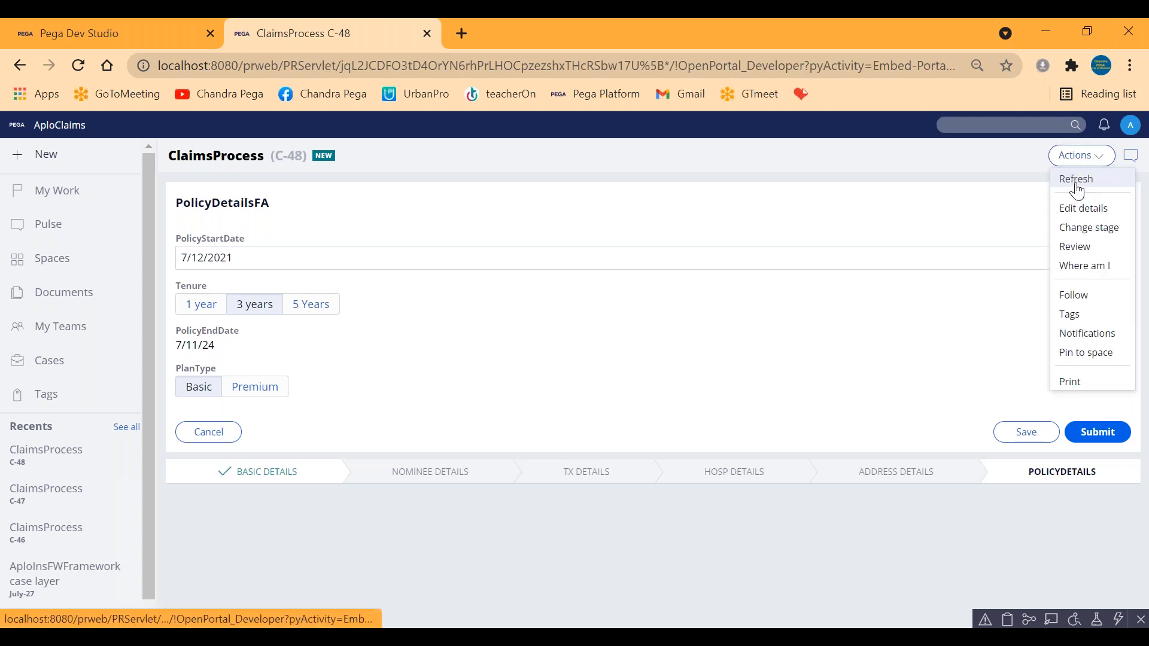
pyautogui.click(1075, 186)
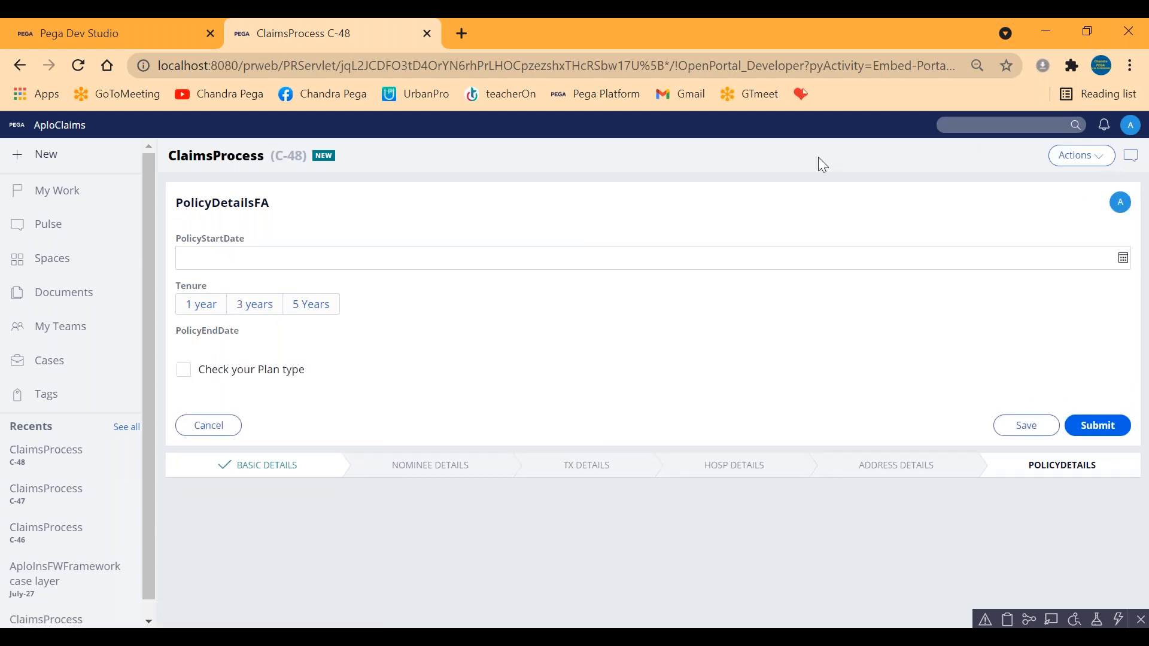
# Step: Examine the case's pyWorkPage and its CustDetailsPage on the clipboard, and close the viewer
pyautogui.click(1008, 620)
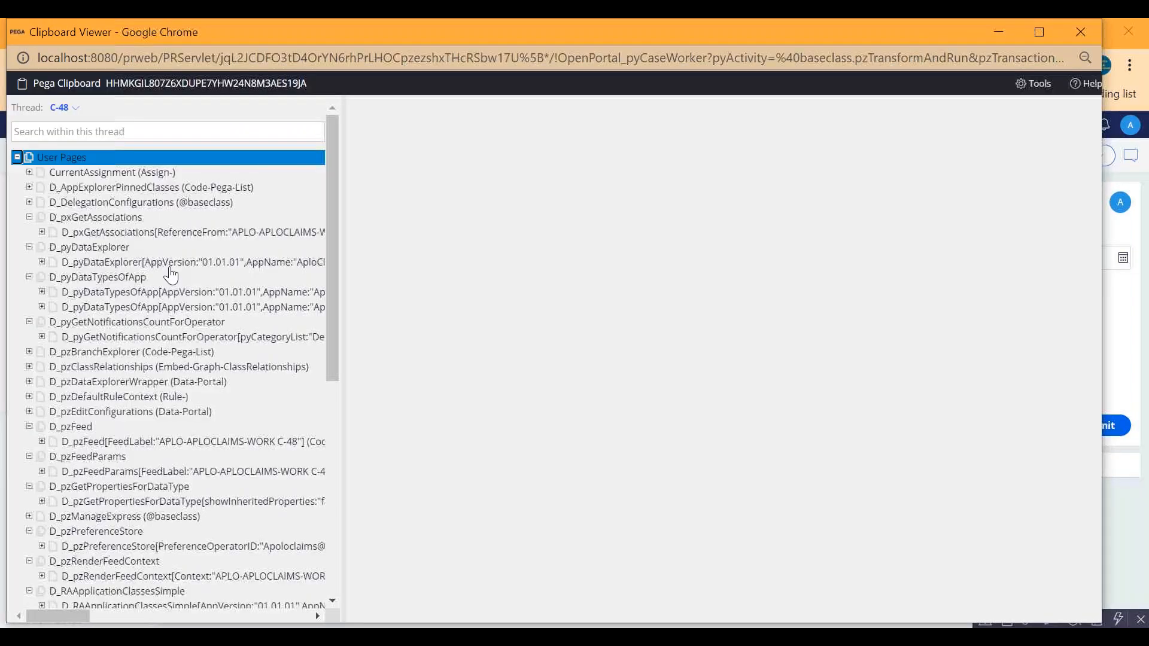
pyautogui.scroll(-7, 150, 263)
pyautogui.click(93, 519)
pyautogui.click(29, 514)
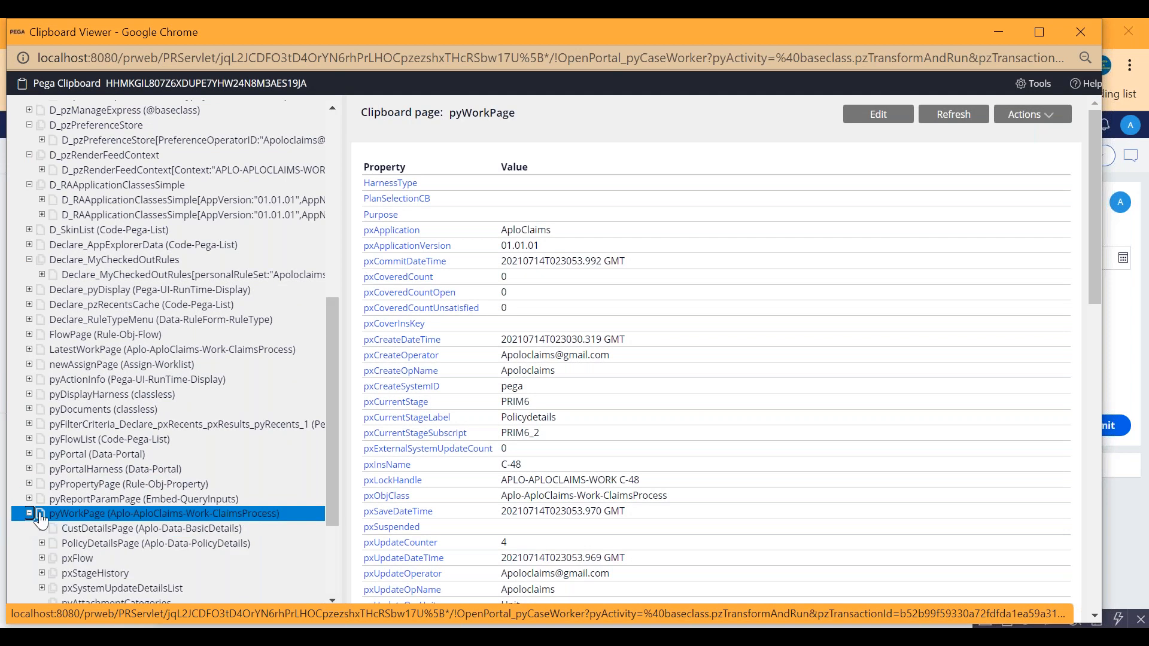
pyautogui.click(42, 529)
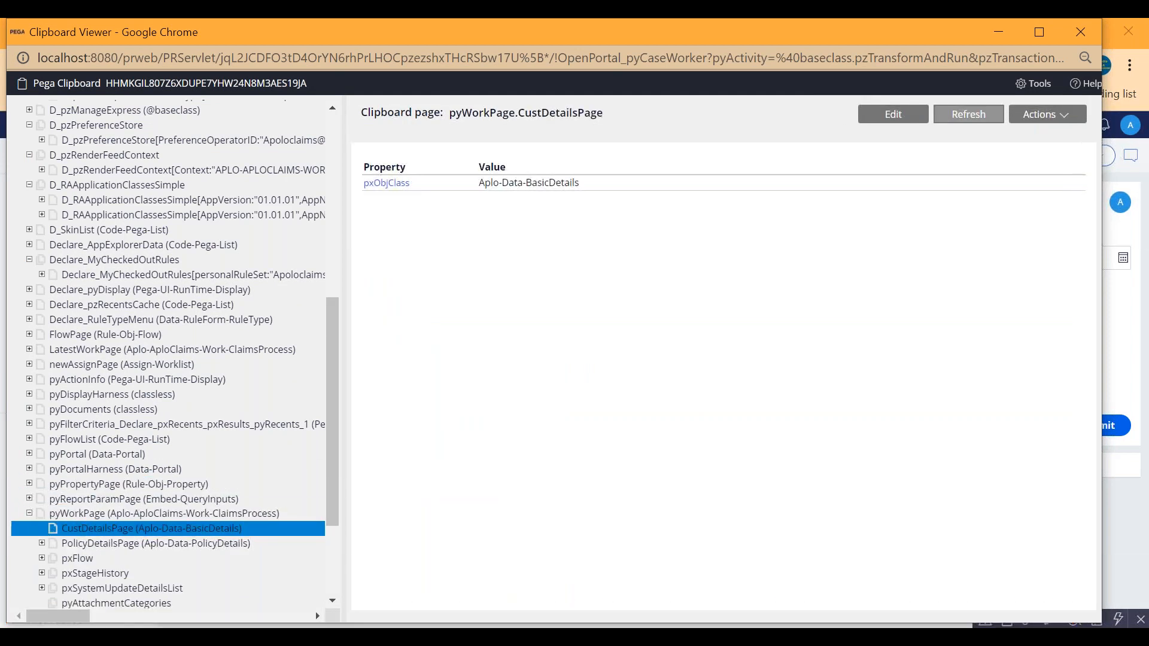
pyautogui.moveTo(177, 33); pyautogui.dragTo(200, 121)
pyautogui.click(1105, 98)
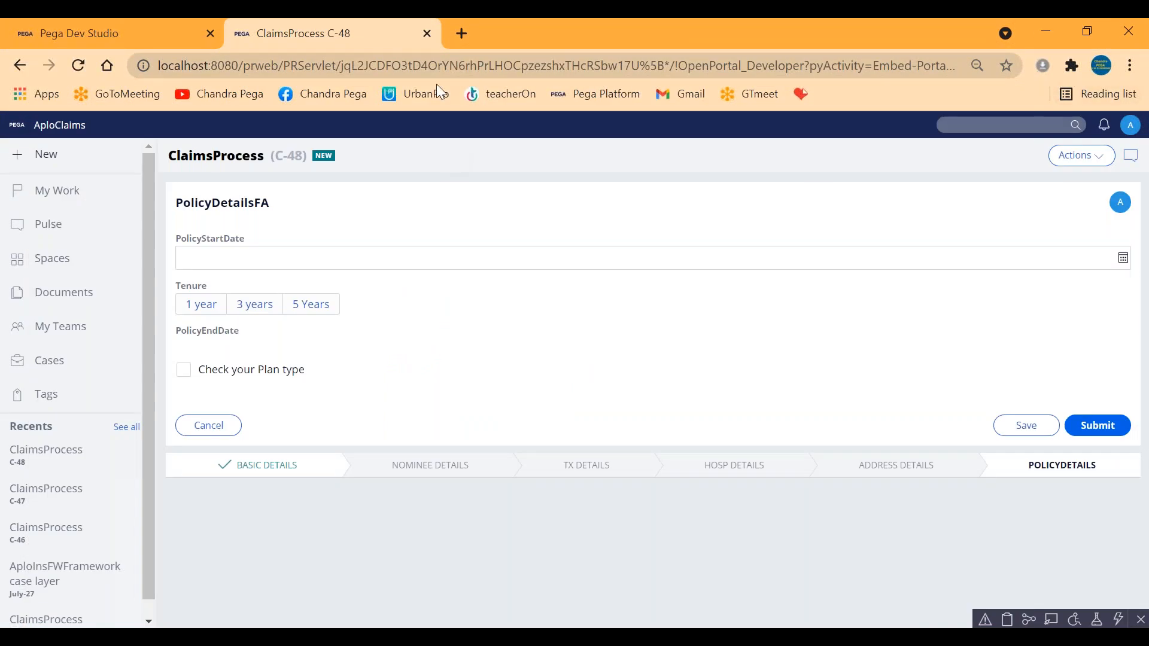
# Step: Create a new ClaimsProcess case in the AploClaims portal
pyautogui.click(42, 163)
pyautogui.click(35, 239)
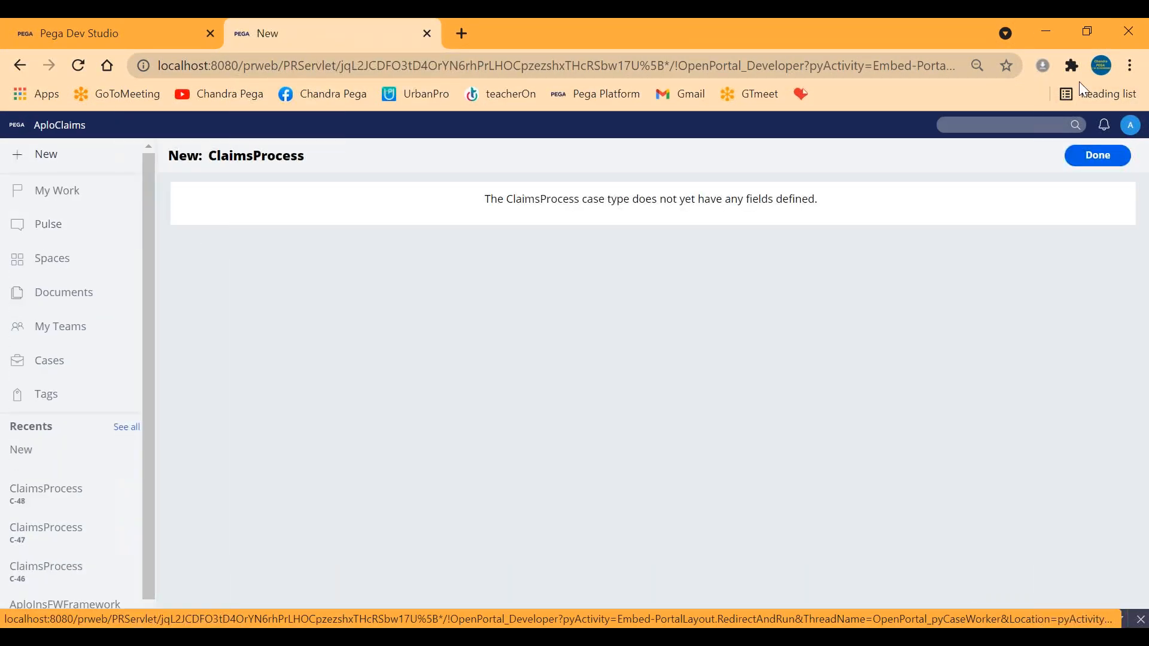
pyautogui.click(1090, 157)
# Step: Fill in placeholder first and last names and set the gender to Male
pyautogui.click(418, 262)
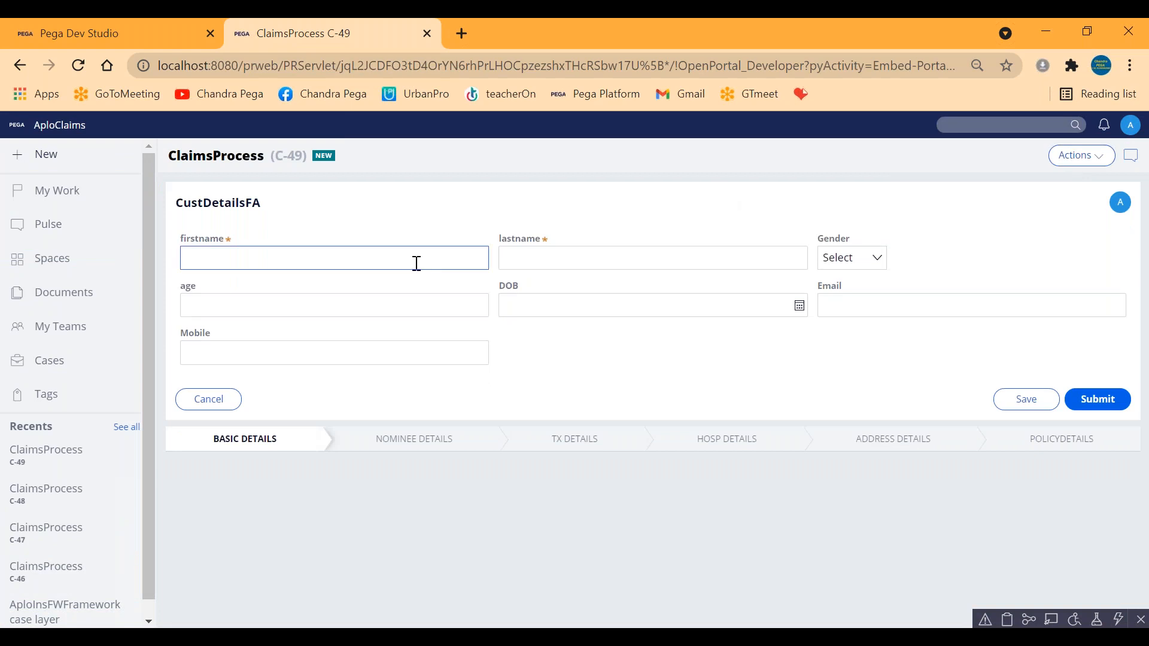
pyautogui.write('sdfsdf')
pyautogui.click(578, 256)
pyautogui.write('sdfsdf')
pyautogui.click(852, 258)
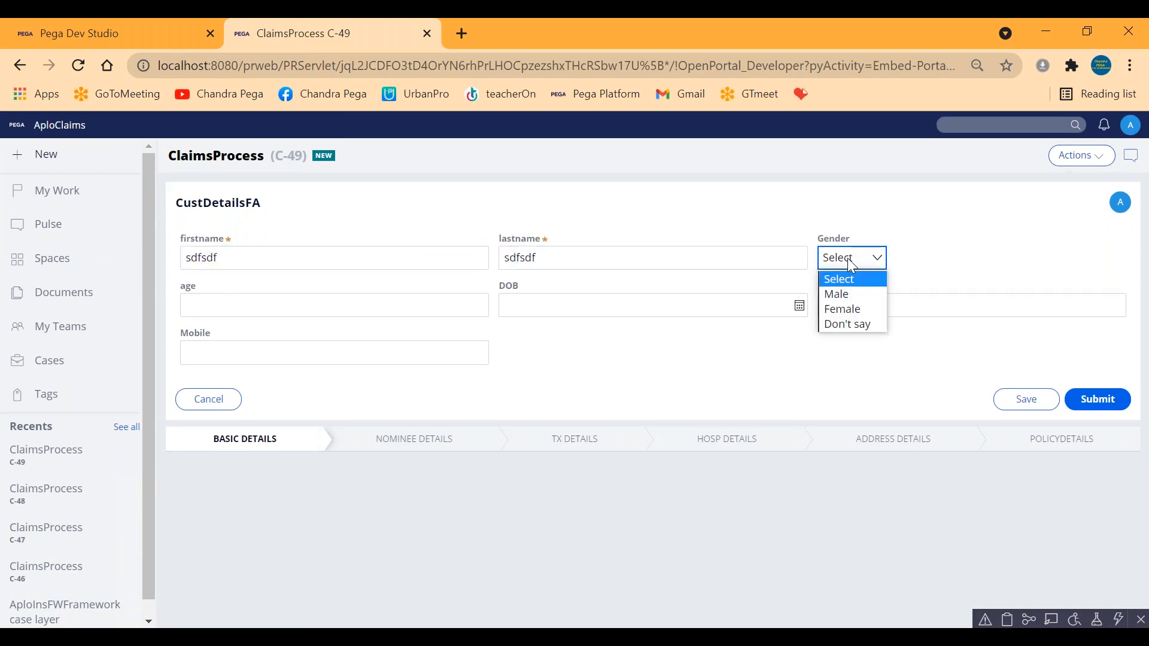
pyautogui.click(838, 294)
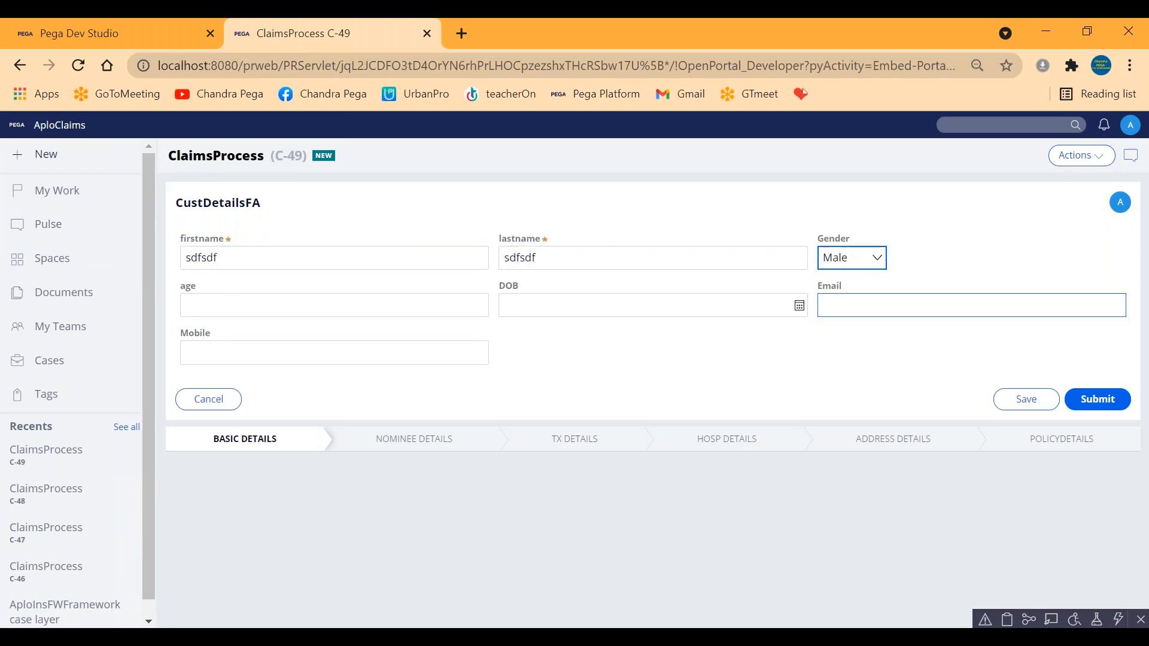
# Step: Try entering 66 as the customer's age
pyautogui.click(310, 304)
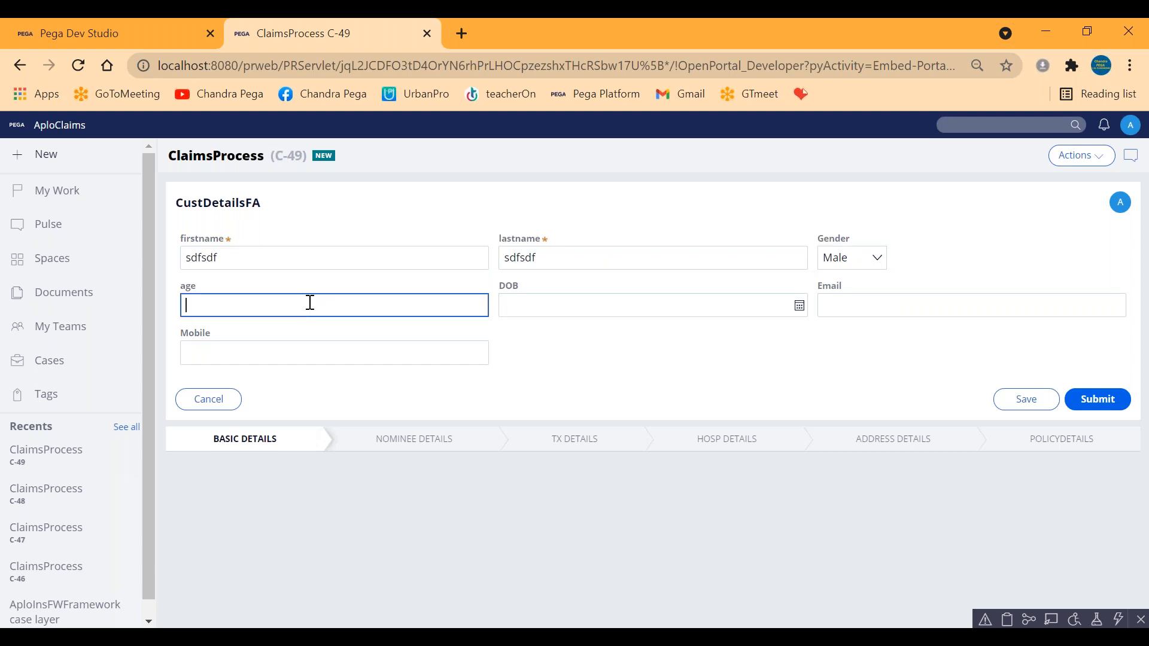
pyautogui.write('66')
pyautogui.click(577, 359)
# Step: Set the customer's age to 55 and submit the CustDetailsFA form
pyautogui.click(249, 340)
pyautogui.moveTo(210, 340); pyautogui.dragTo(170, 351)
pyautogui.write('55')
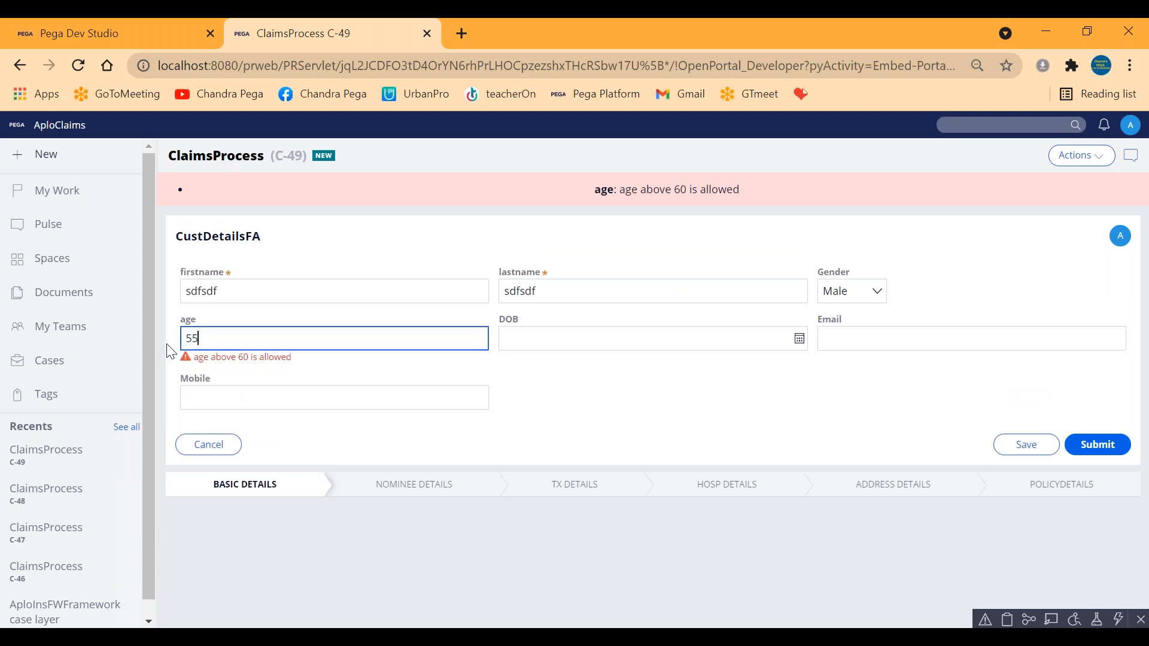
pyautogui.click(580, 398)
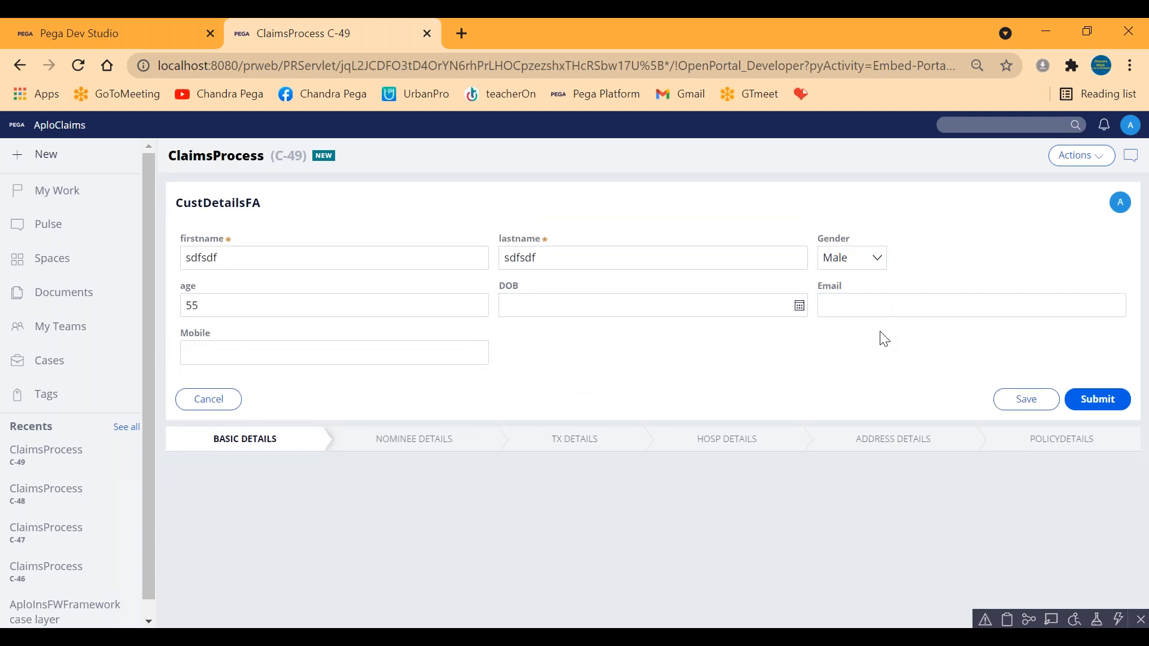
pyautogui.click(1096, 399)
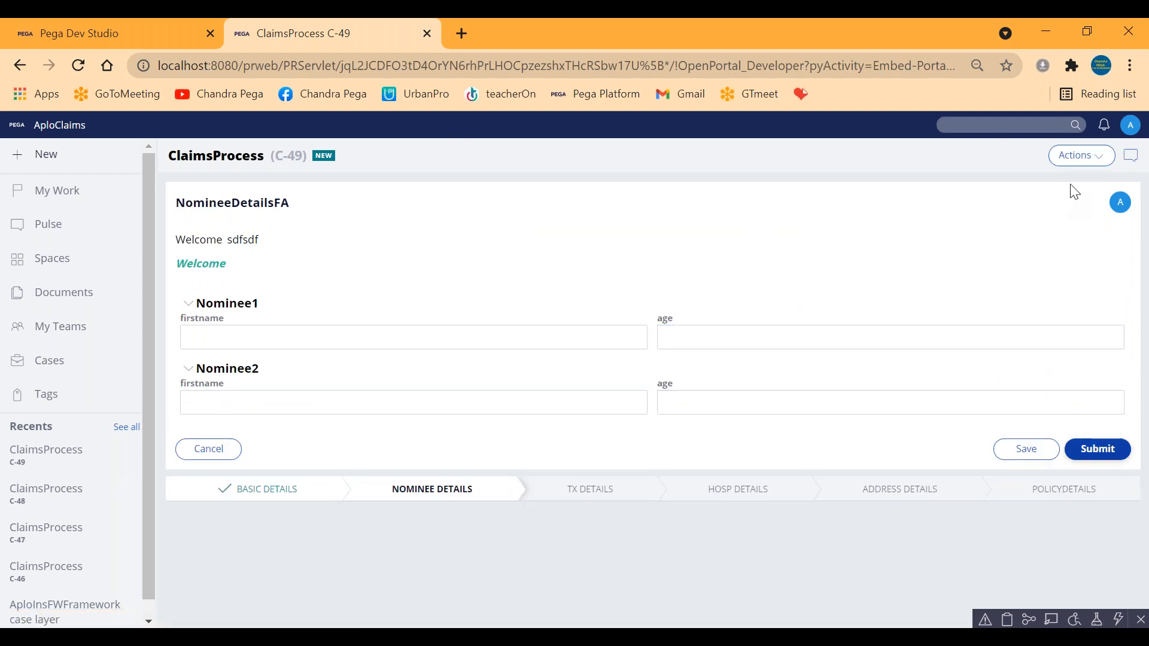
# Step: Change the case to the Policydetails stage and tick its "Check your Plan type" checkbox
pyautogui.click(1080, 155)
pyautogui.click(1091, 229)
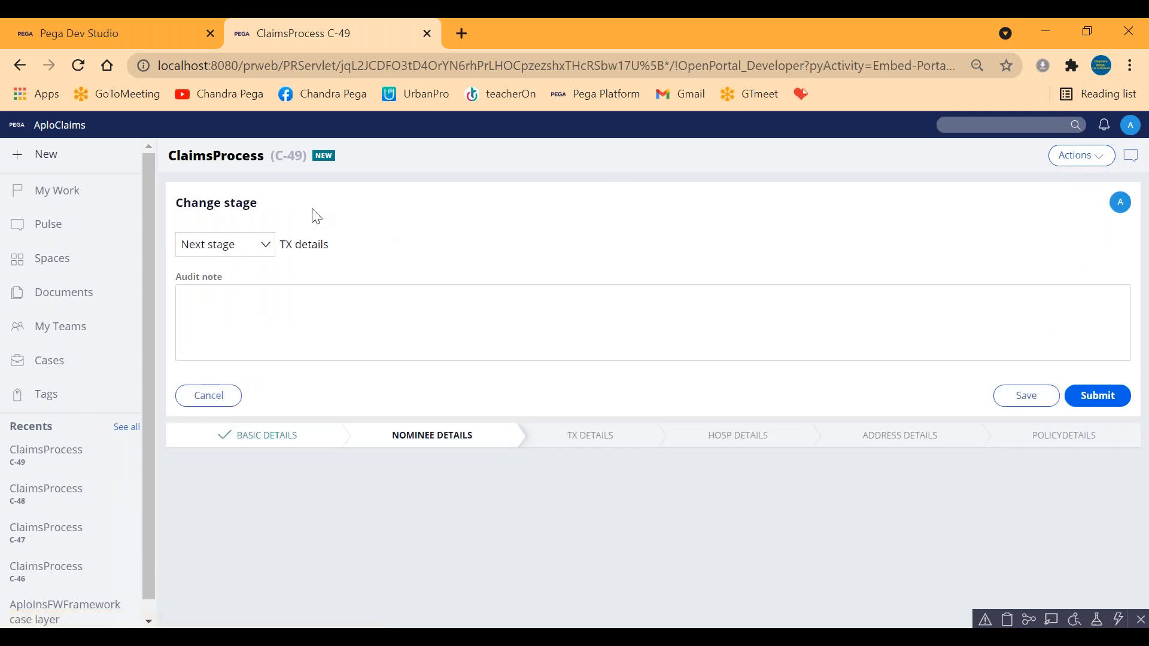
pyautogui.click(207, 246)
pyautogui.click(213, 280)
pyautogui.click(340, 249)
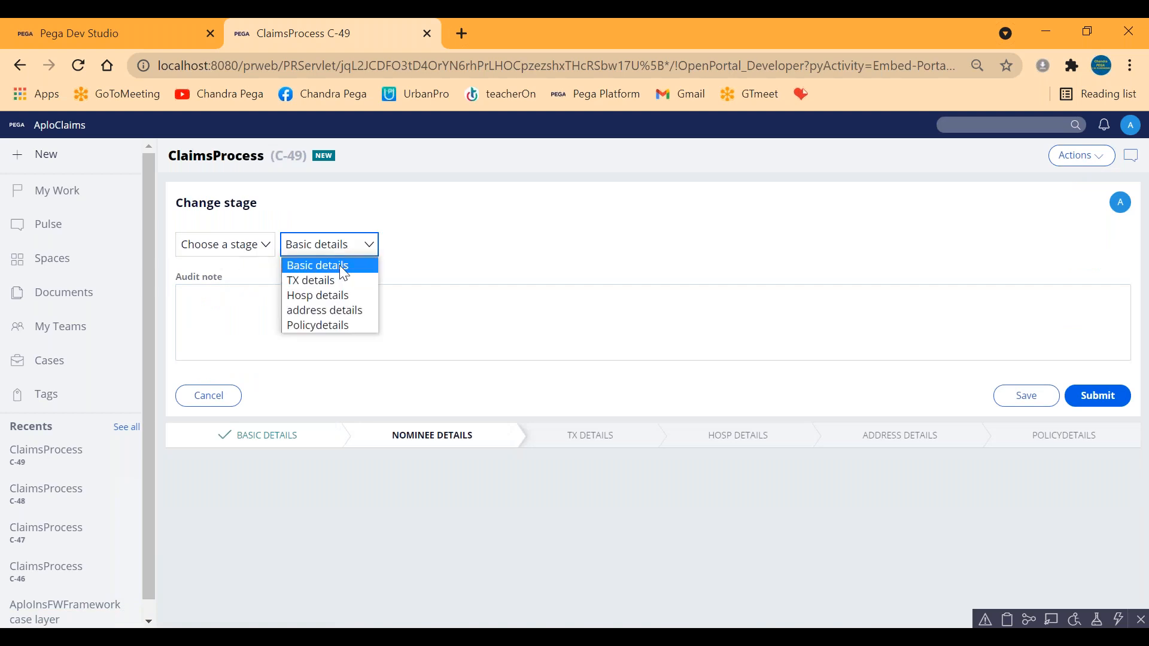
pyautogui.click(313, 328)
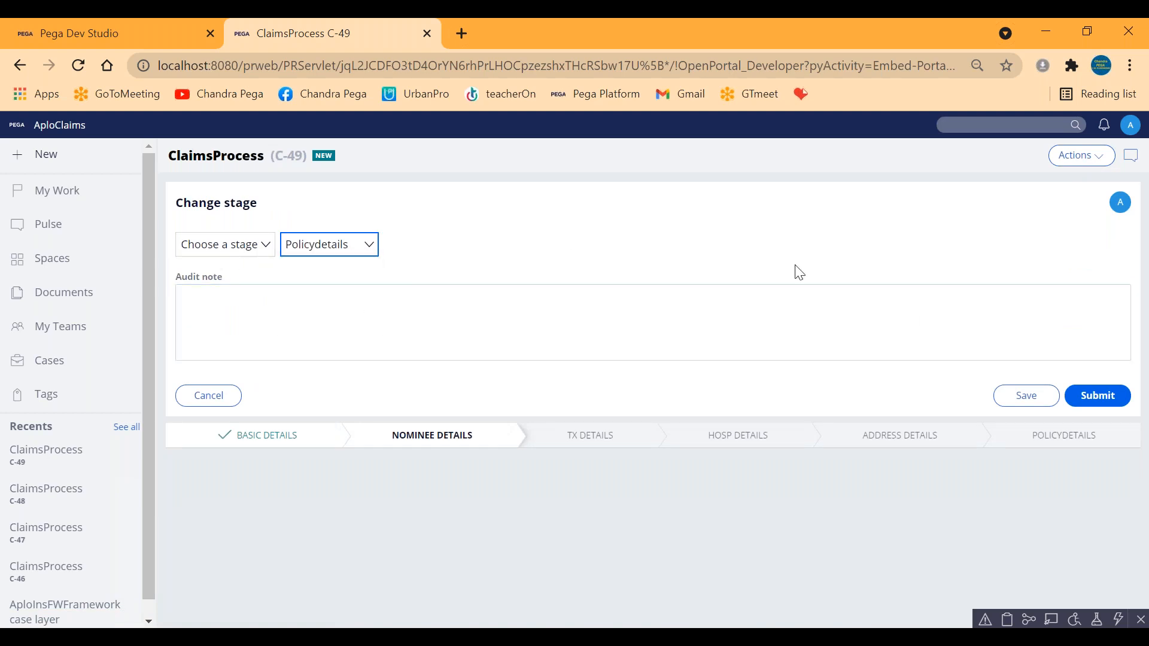
pyautogui.click(1098, 395)
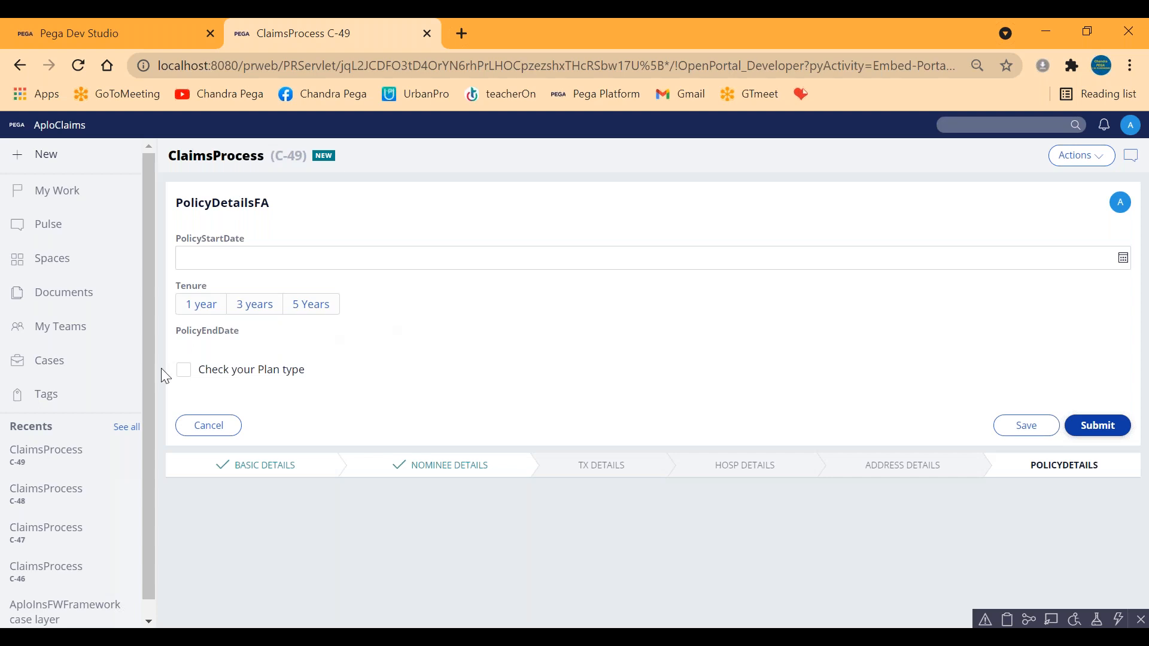
pyautogui.click(185, 372)
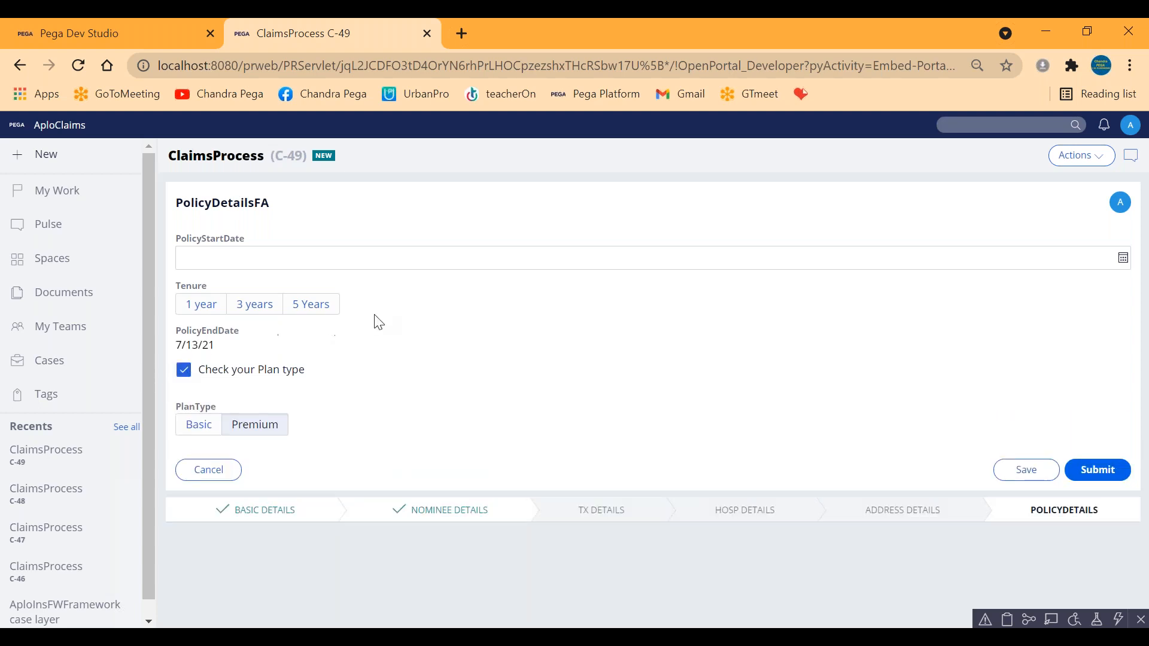
pyautogui.click(243, 420)
# Step: Review the decision shape and the Premium path to its assignment in the Policydetails flow in Dev Studio
pyautogui.click(139, 26)
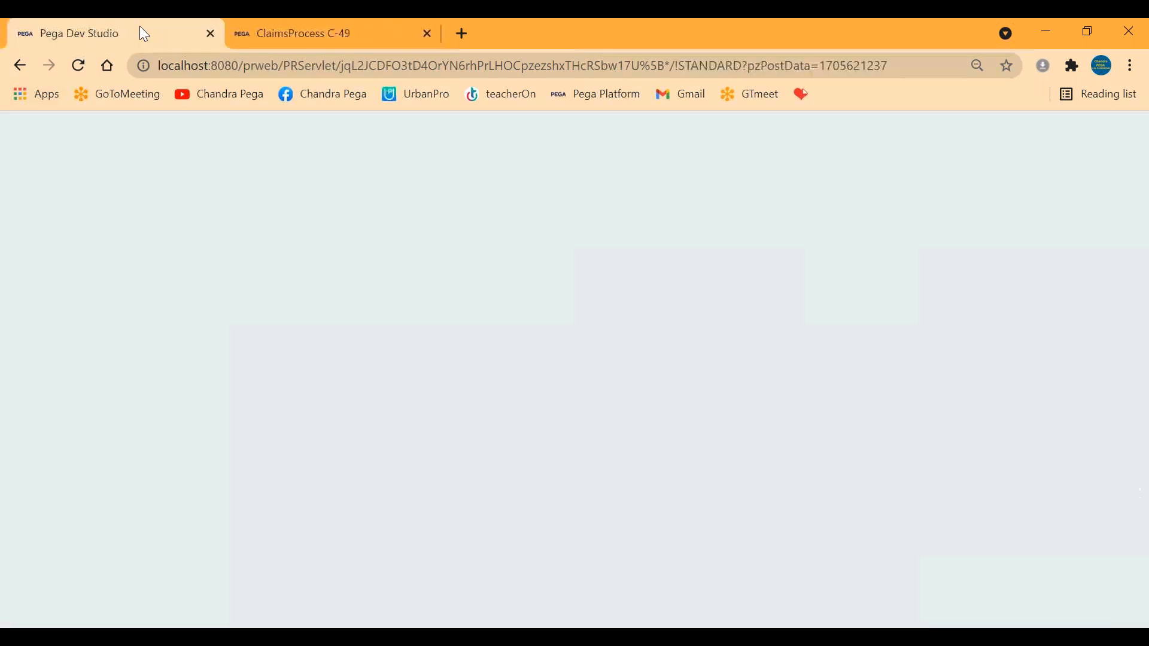
pyautogui.click(183, 147)
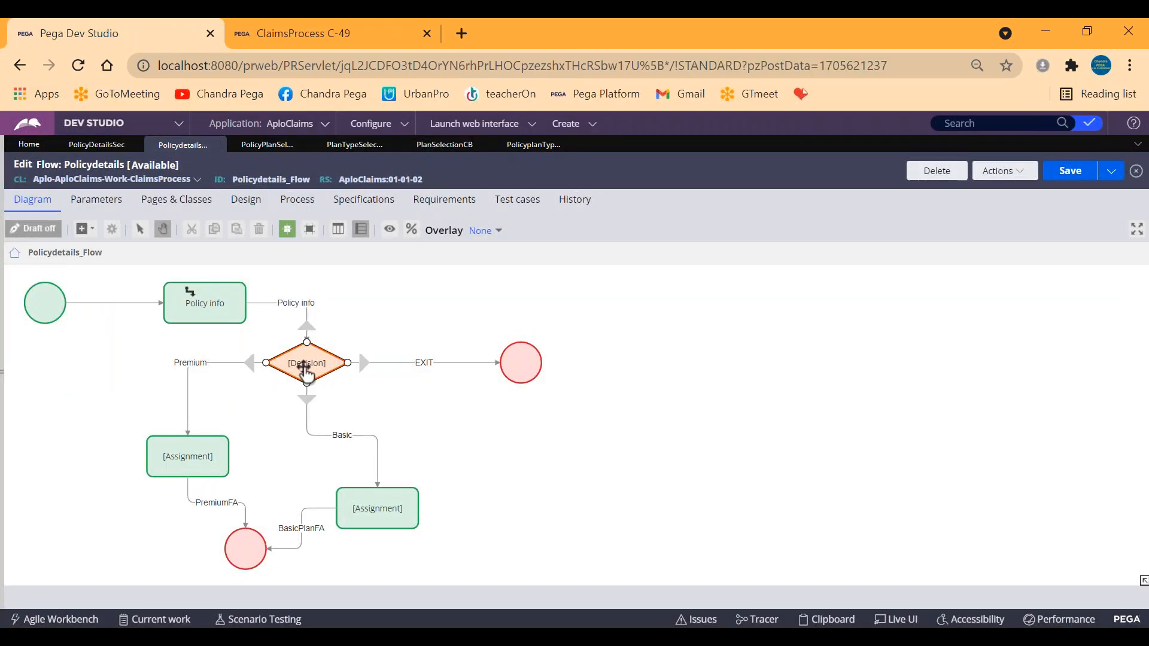
pyautogui.click(296, 305)
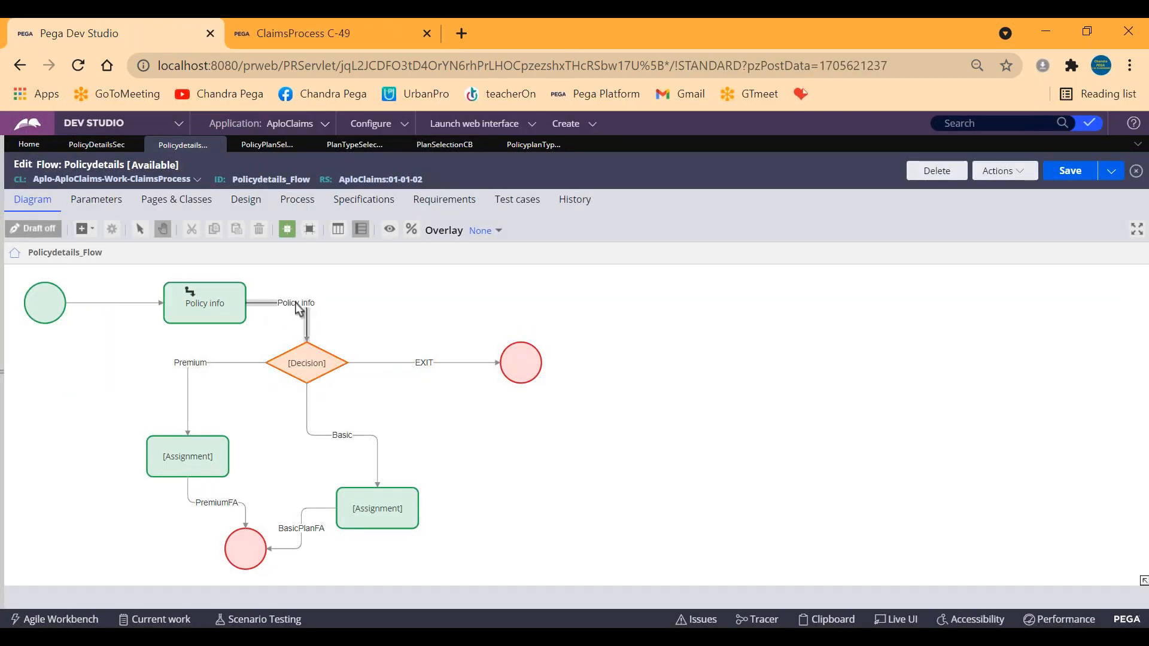
pyautogui.click(310, 353)
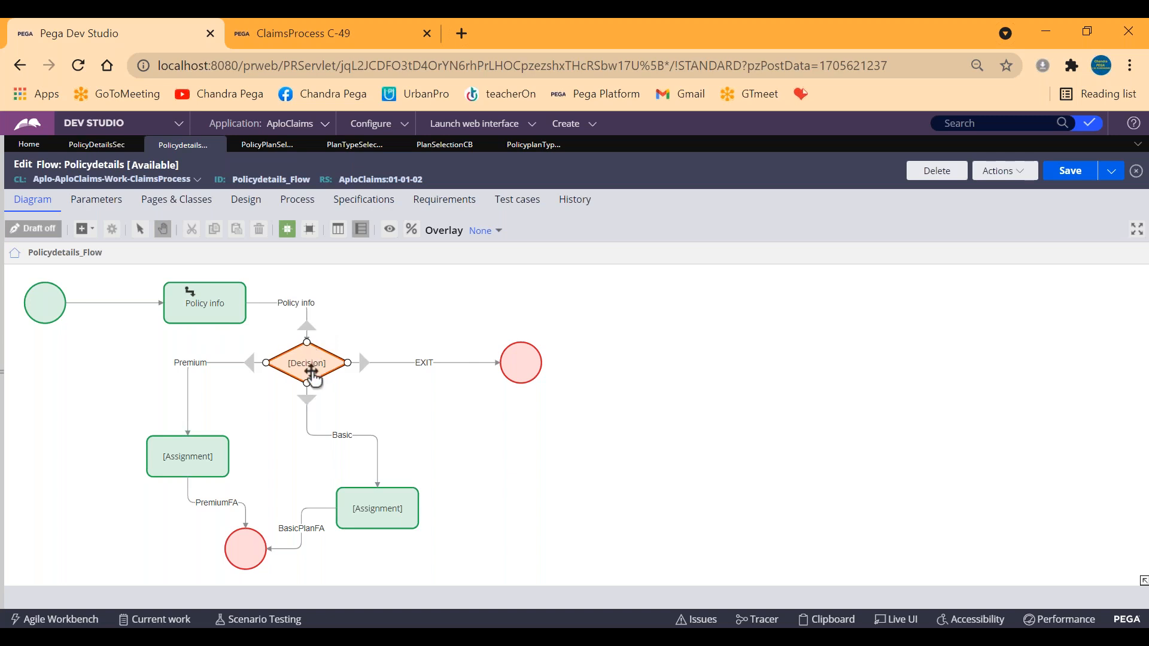
pyautogui.click(188, 389)
pyautogui.click(185, 450)
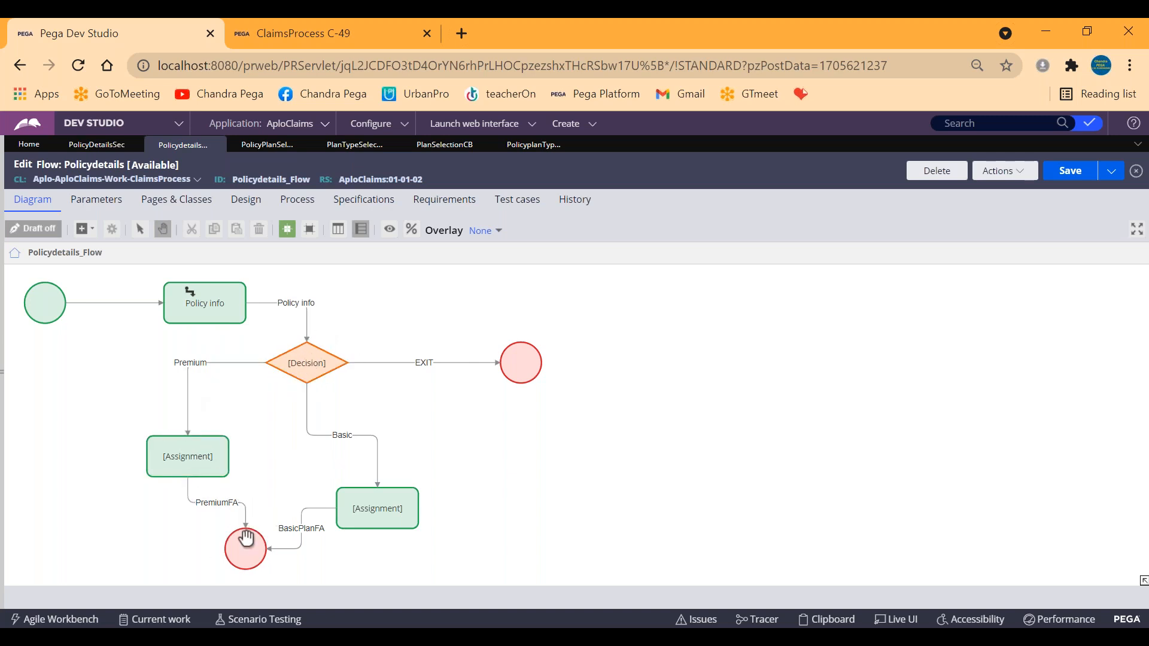
# Step: Submit the case's PolicyDetailsFA form in the portal and return to Dev Studio
pyautogui.click(251, 35)
pyautogui.click(1099, 472)
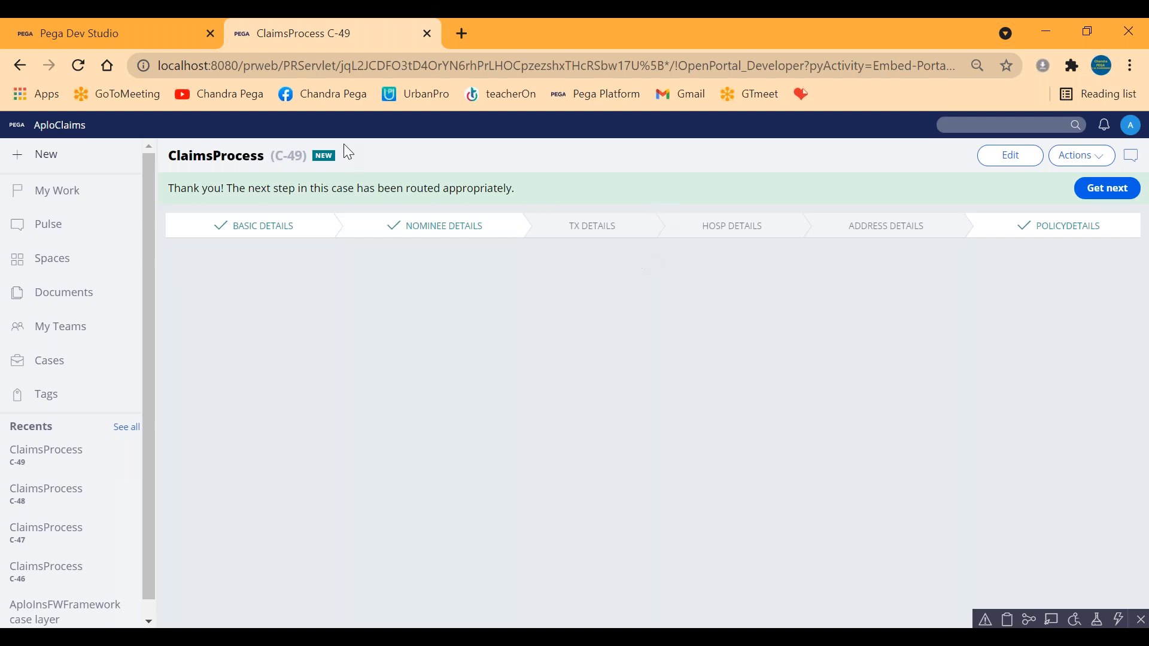
pyautogui.click(134, 38)
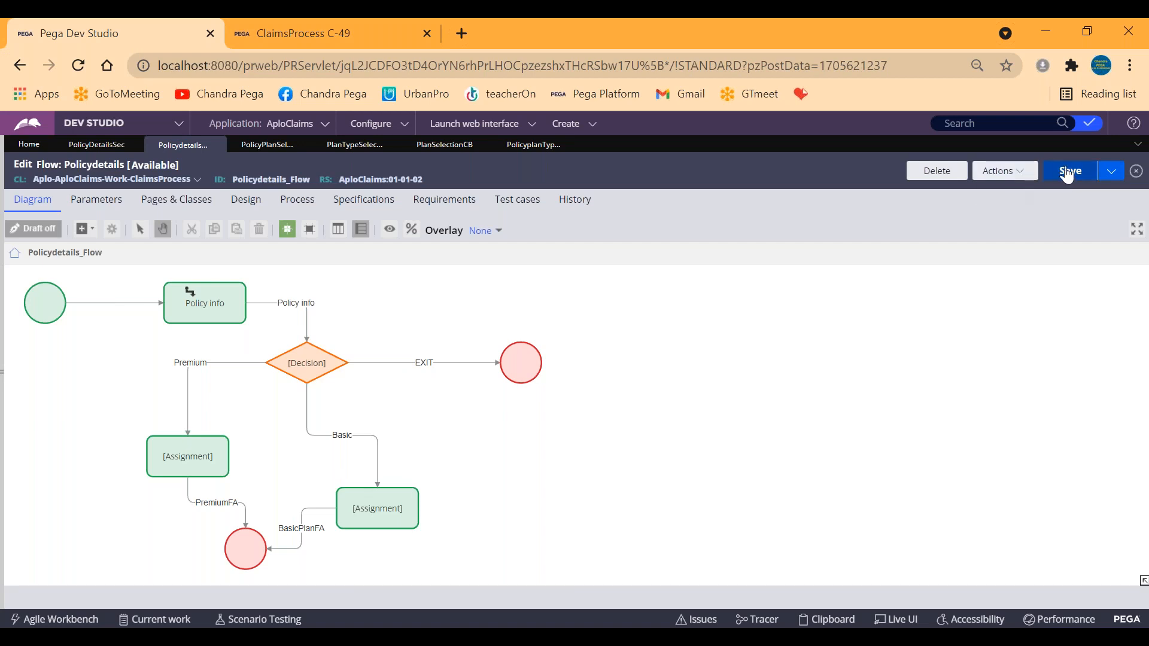
# Step: Create another ClaimsProcess case directly from Dev Studio
pyautogui.click(567, 123)
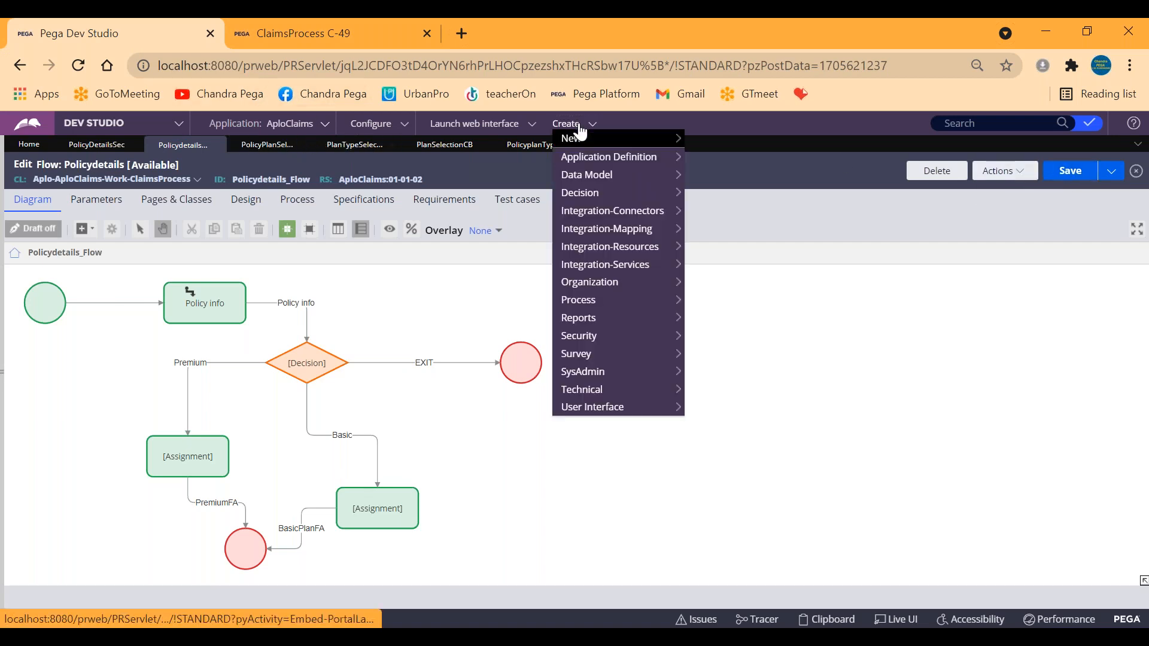
pyautogui.moveTo(662, 152)
pyautogui.click(726, 172)
pyautogui.click(1093, 170)
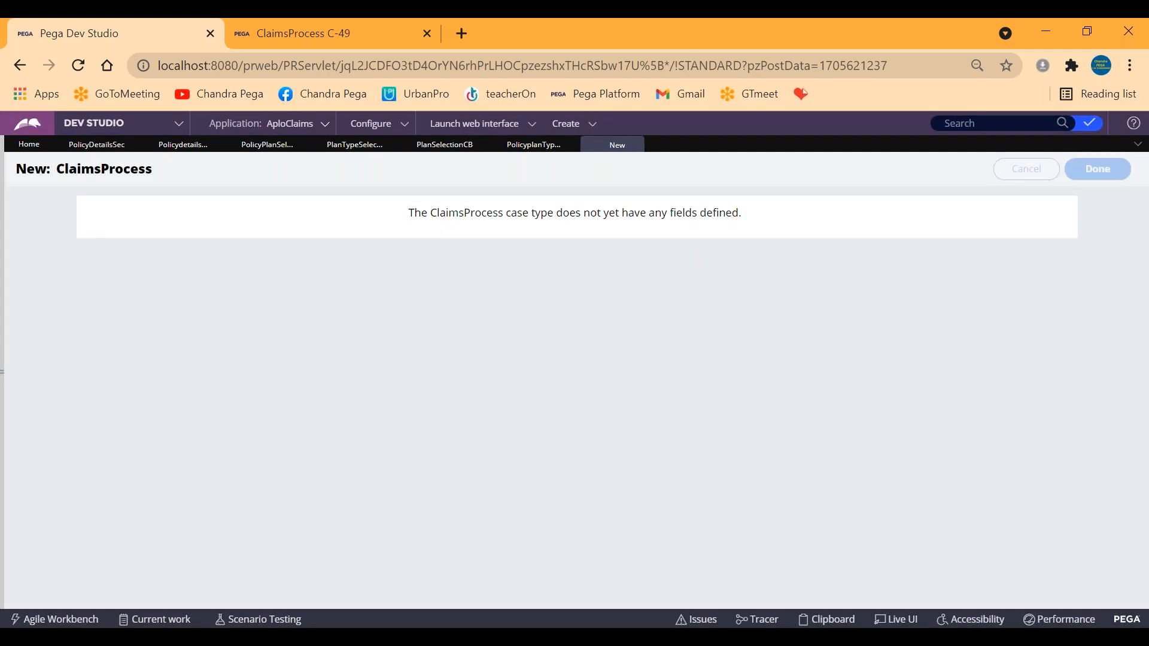
pyautogui.click(179, 271)
pyautogui.write('dasdasd')
pyautogui.click(501, 270)
pyautogui.write('asdasda')
pyautogui.click(781, 270)
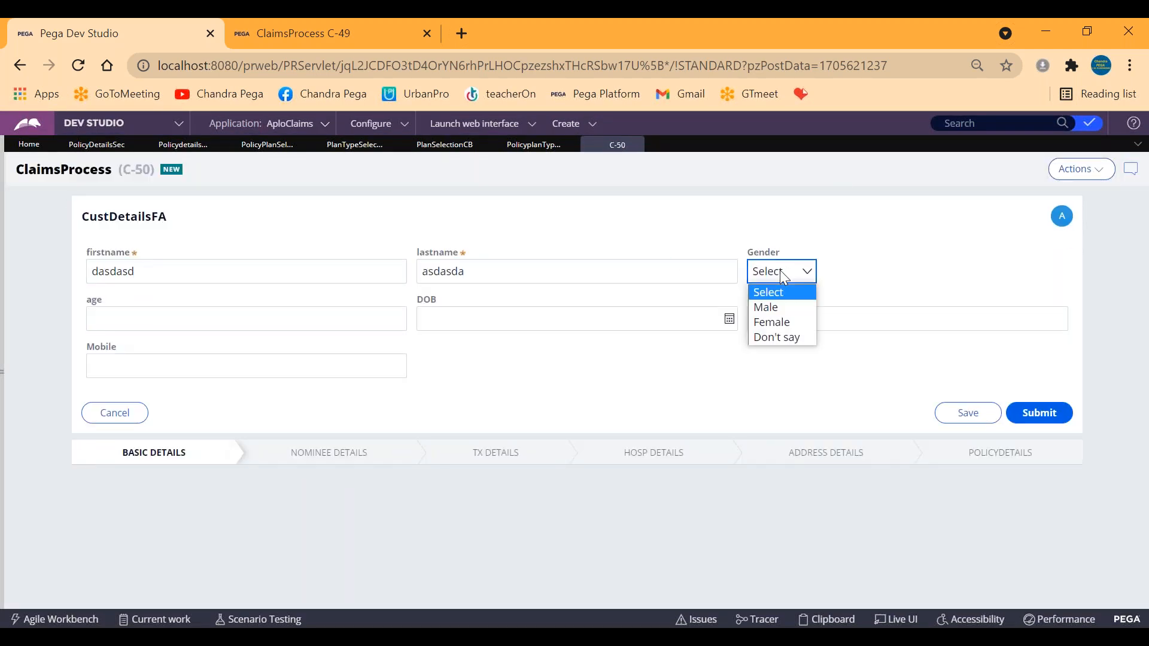
pyautogui.click(243, 39)
pyautogui.click(80, 28)
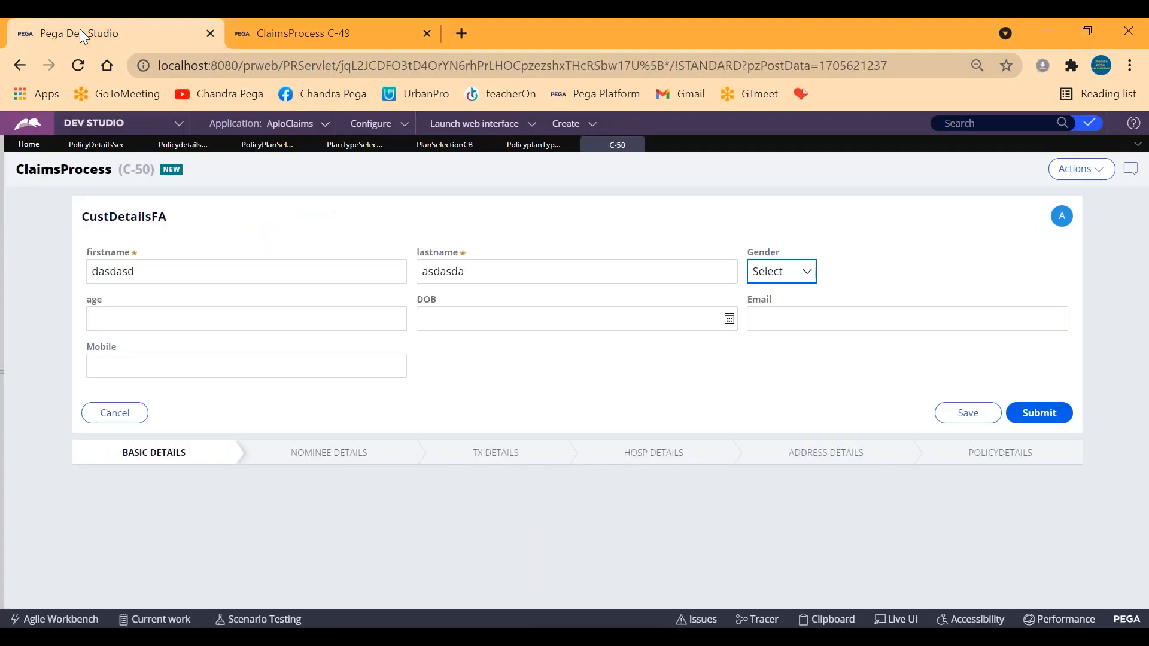
# Step: Open the PolicyPlanSelection decision tree from the decision shape in the Policydetails flow
pyautogui.click(107, 148)
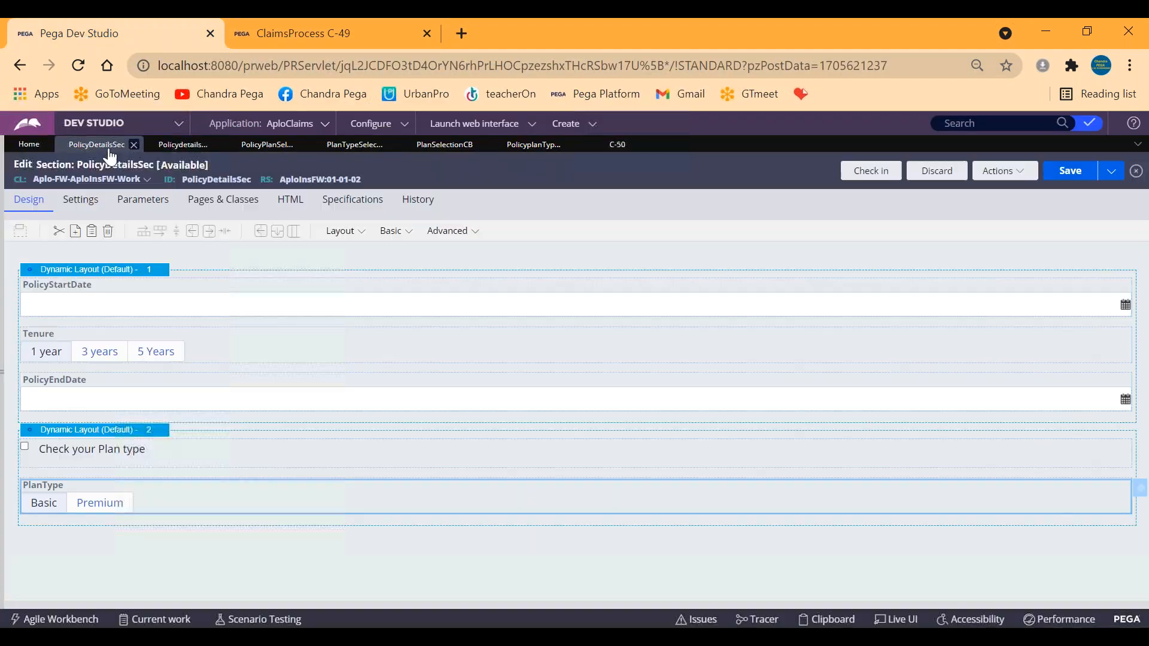
pyautogui.click(180, 145)
pyautogui.click(302, 364)
pyautogui.doubleClick(309, 368)
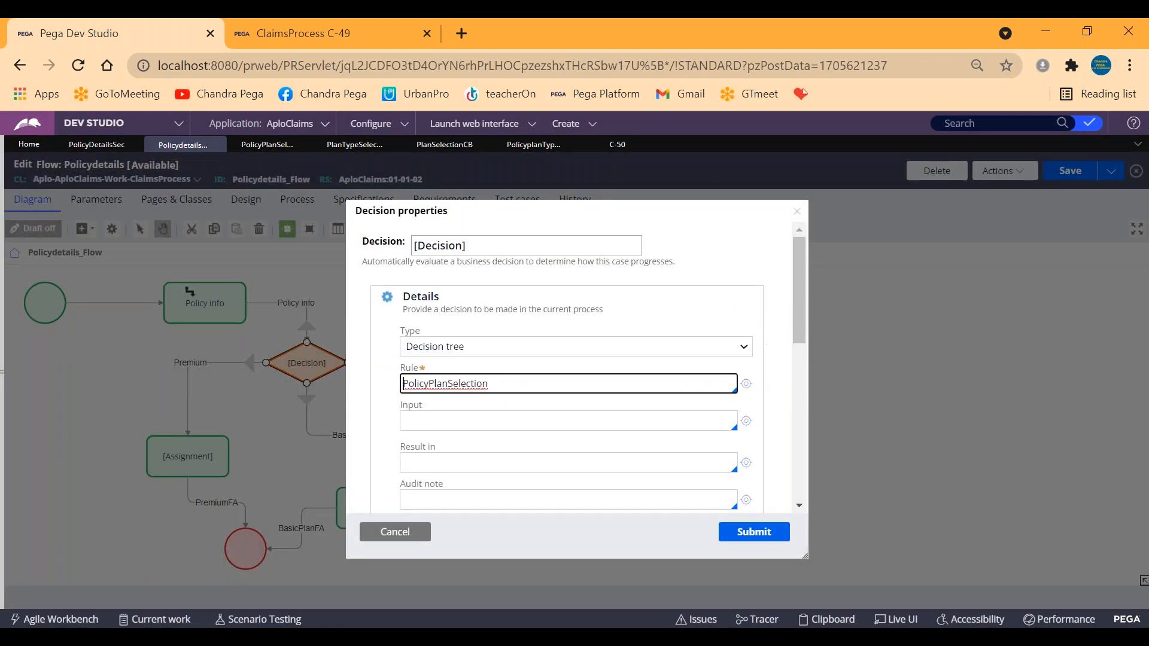
pyautogui.click(746, 383)
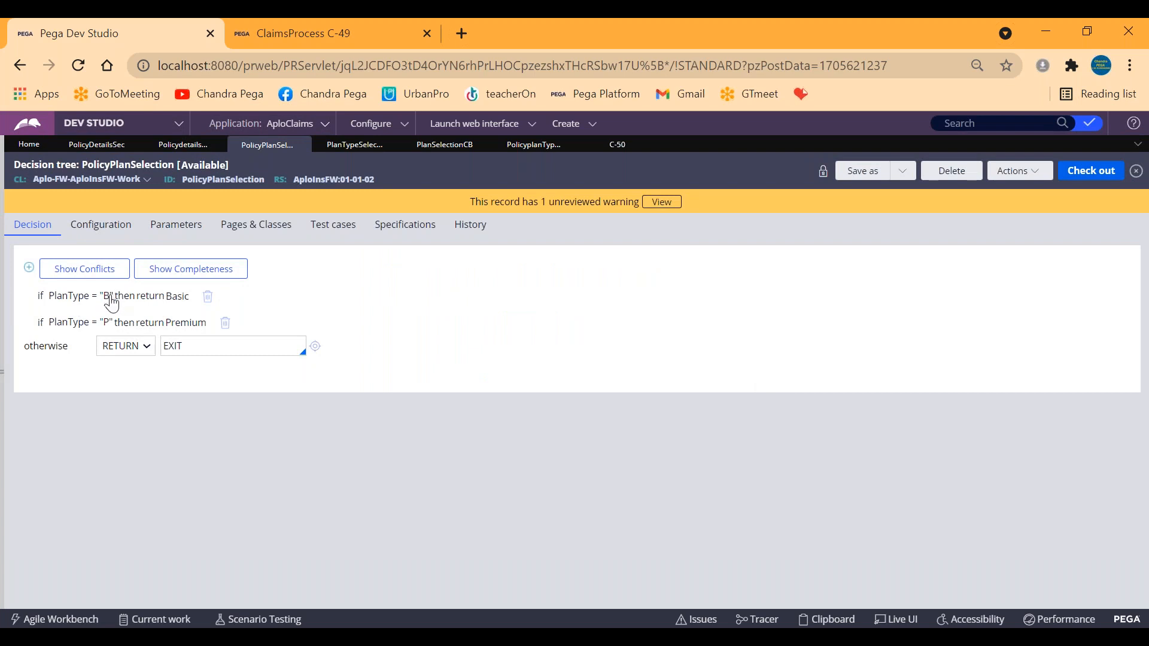
# Step: Check out the decision tree and set the PlanType comparison value of its Basic branch to "Basic"
pyautogui.click(1081, 172)
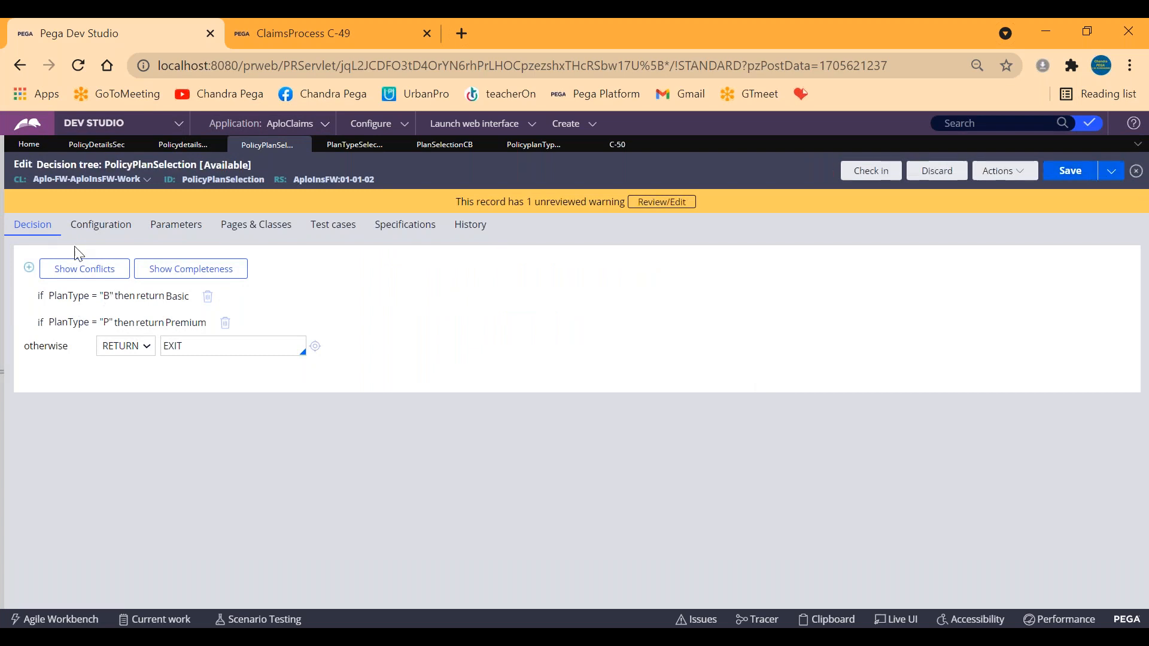
pyautogui.click(110, 297)
pyautogui.click(284, 291)
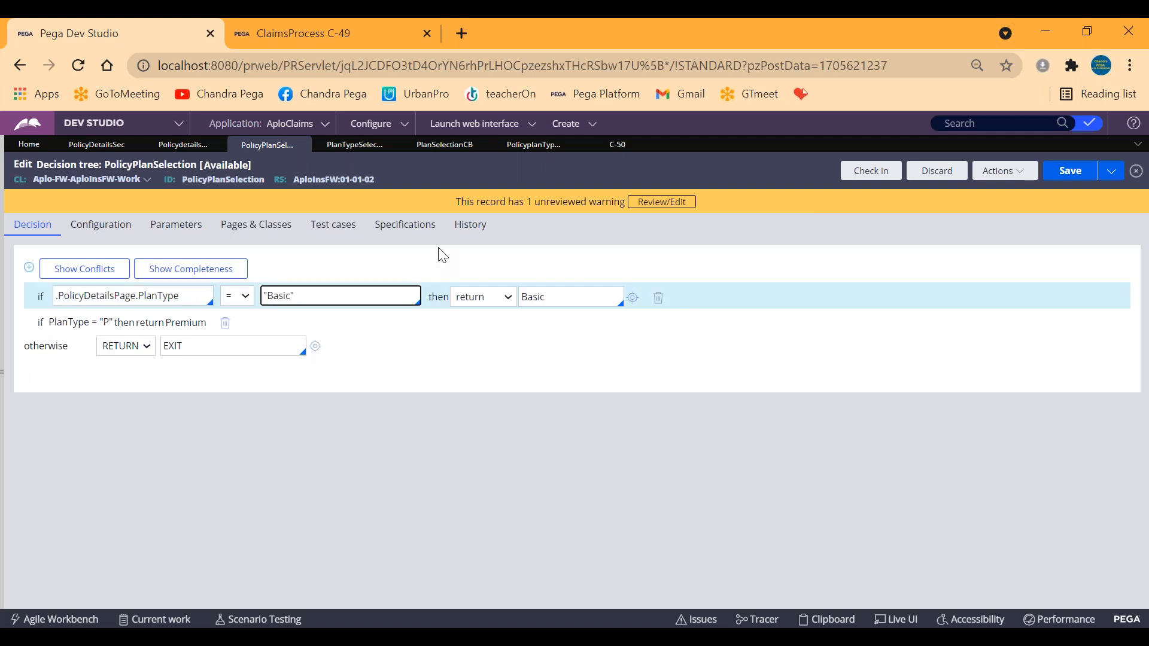
# Step: Set the PlanType comparison value of the Premium branch to "Premium" and save the decision tree
pyautogui.click(83, 322)
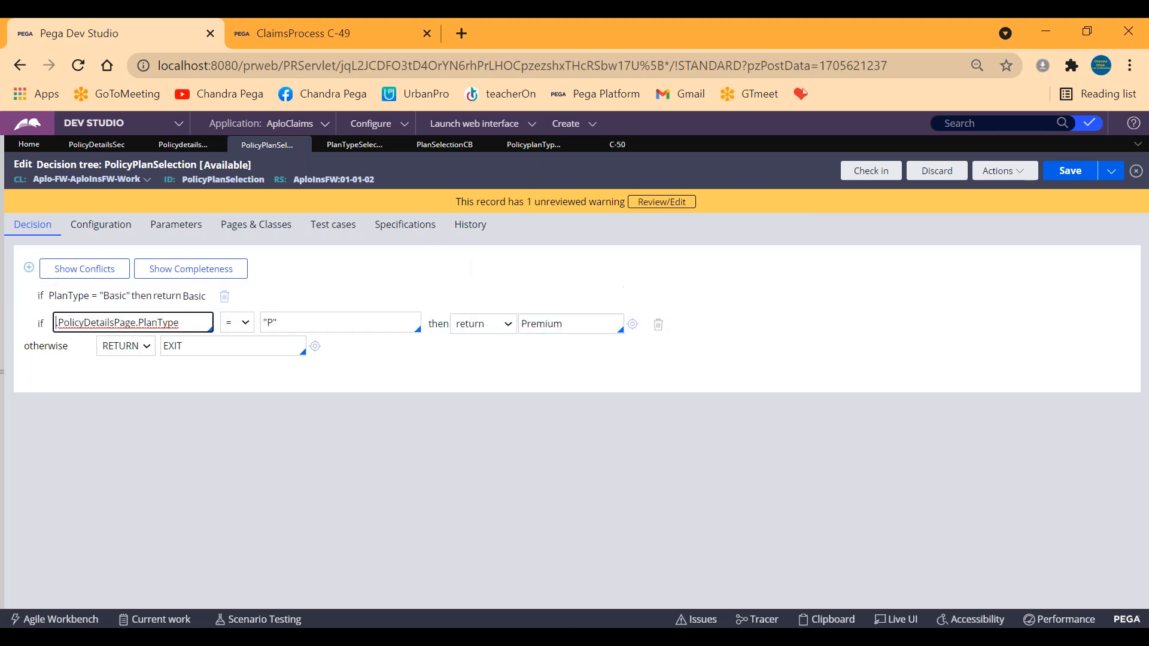
pyautogui.doubleClick(551, 325)
pyautogui.hotkey('ctrl', 'c')
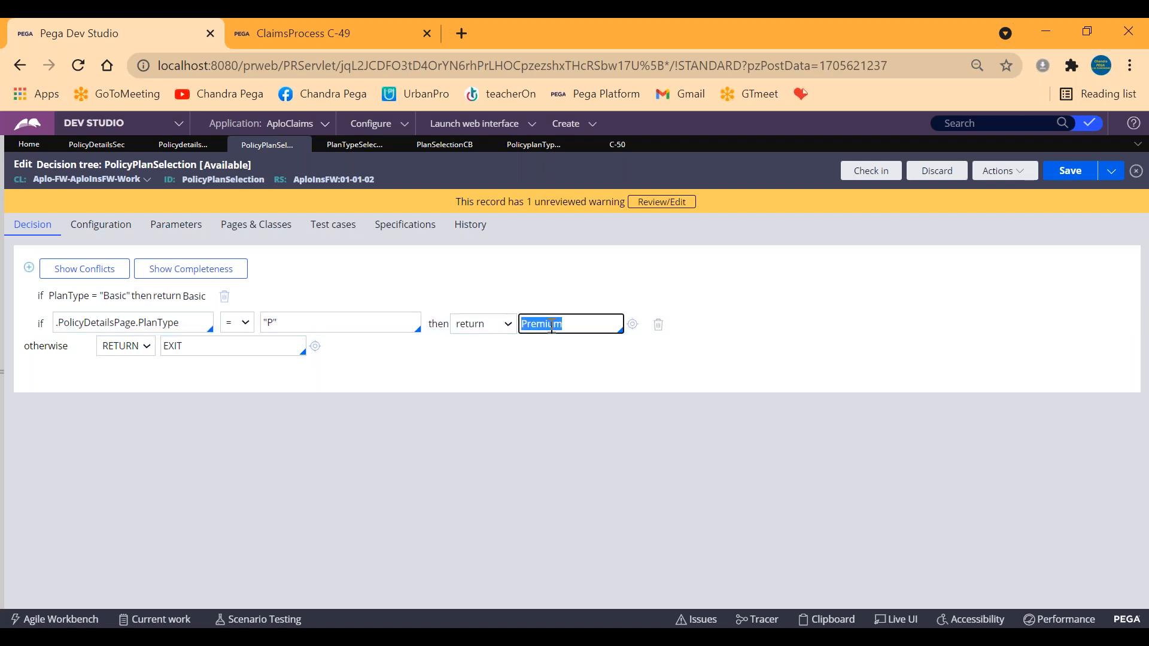
pyautogui.doubleClick(269, 322)
pyautogui.hotkey('ctrl', 'v')
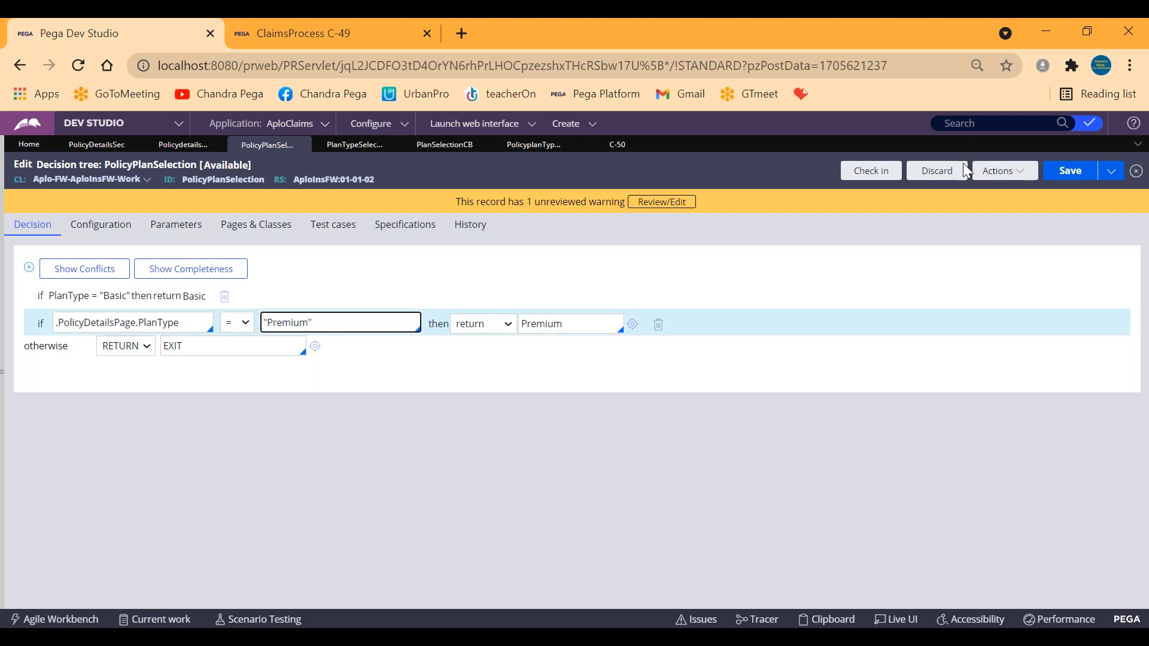
pyautogui.click(1064, 171)
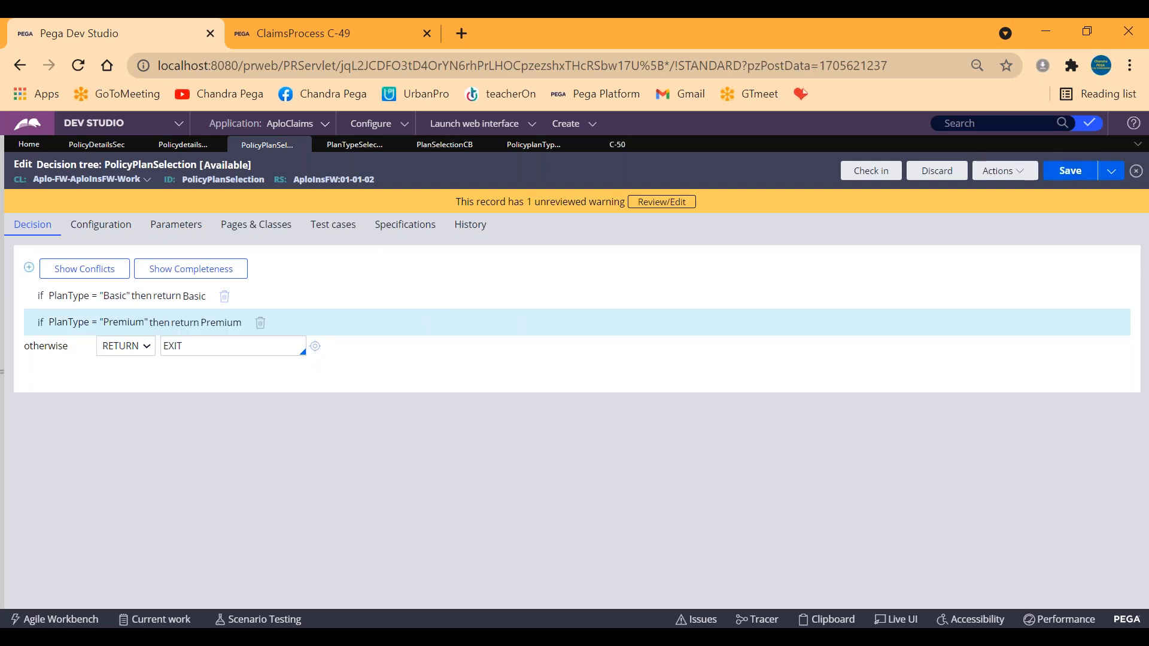
# Step: Switch to the AploClaims portal and create a new ClaimsProcess case, ready for entry on its CustDetailsFA form
pyautogui.click(246, 35)
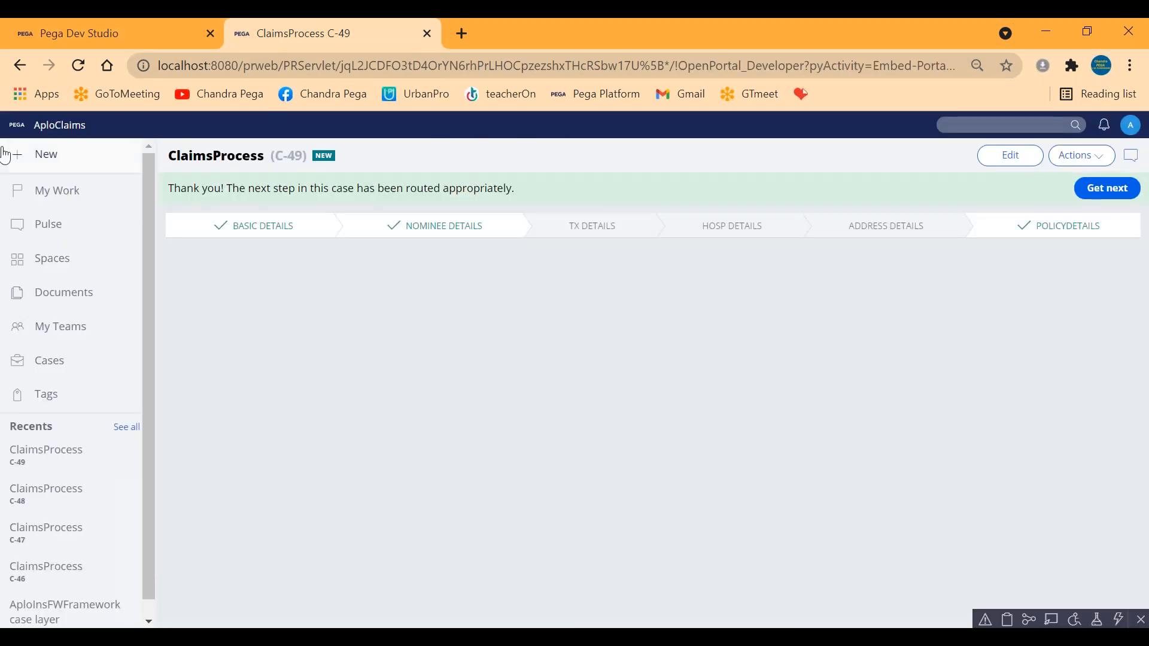
pyautogui.click(30, 157)
pyautogui.click(33, 243)
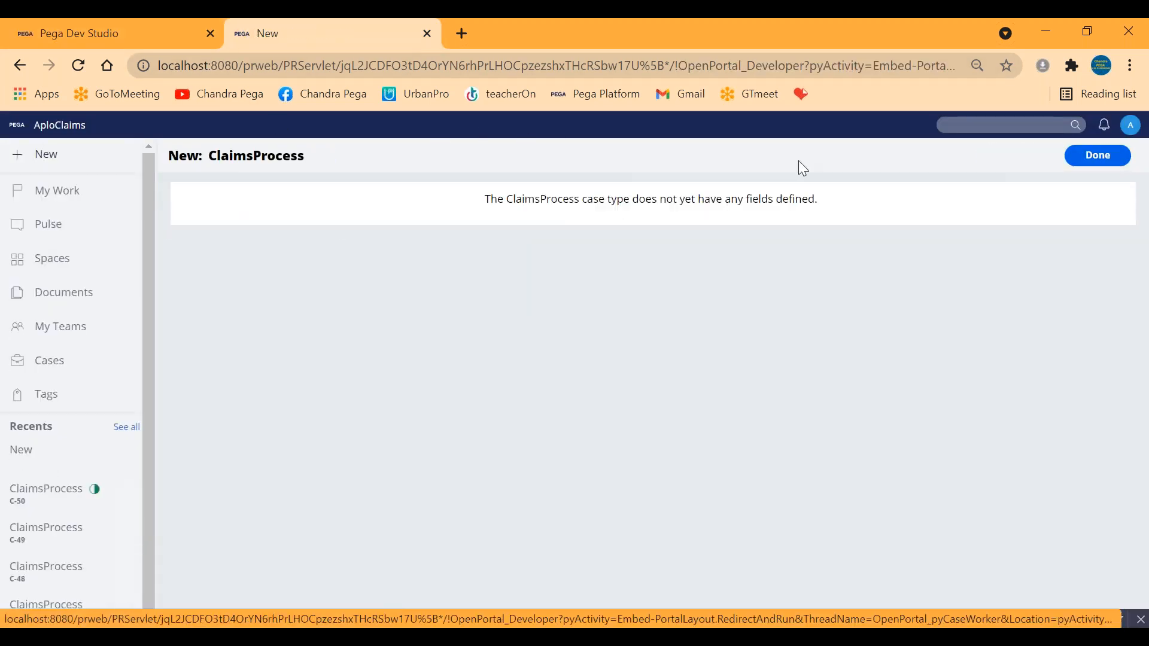
pyautogui.click(1089, 151)
pyautogui.click(369, 262)
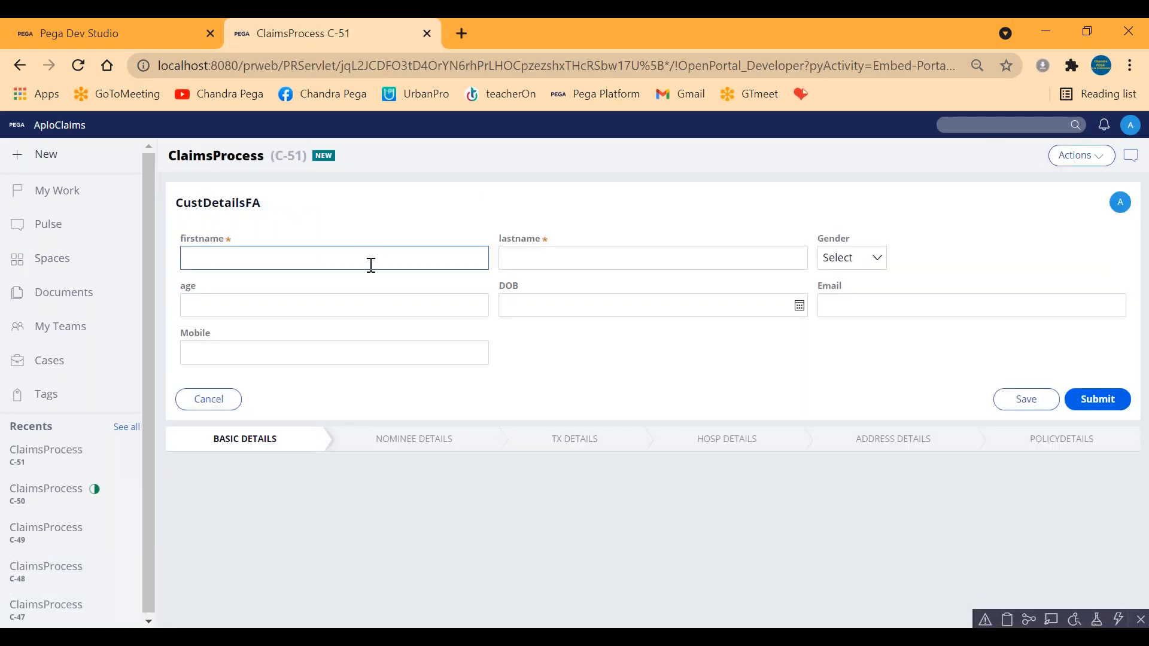
# Step: Enter the customer's first and last names, gender Female and age 19, and submit the basic details
pyautogui.write('vdfvdfv')
pyautogui.click(551, 257)
pyautogui.write('dfvdfv')
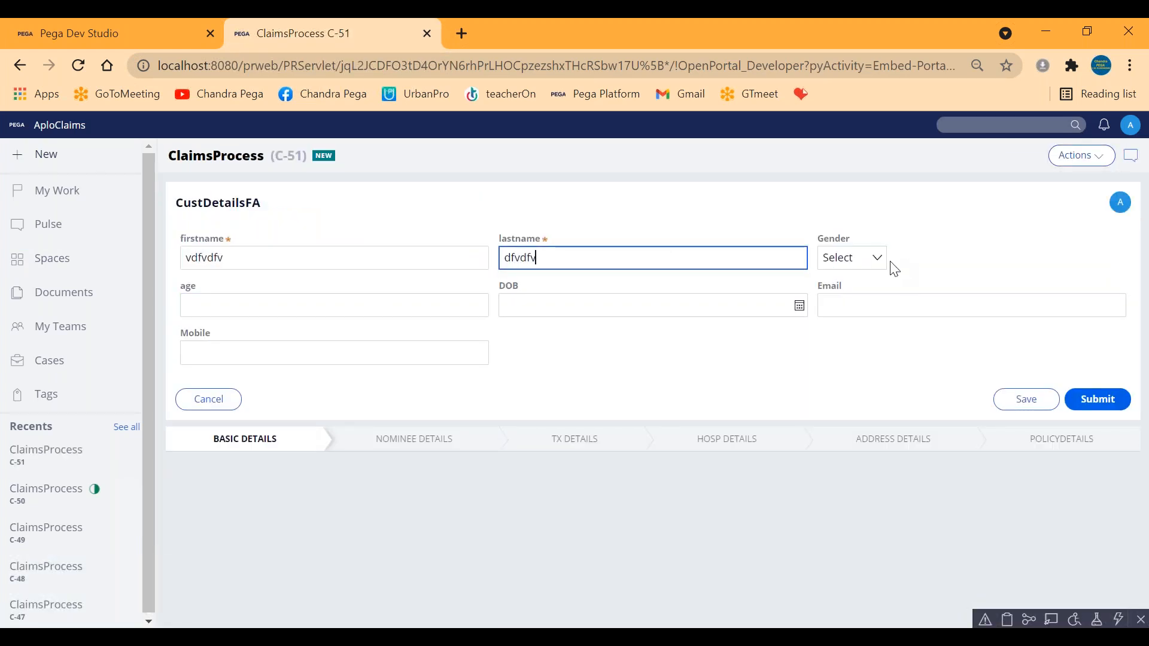
pyautogui.click(877, 258)
pyautogui.click(839, 311)
pyautogui.click(362, 299)
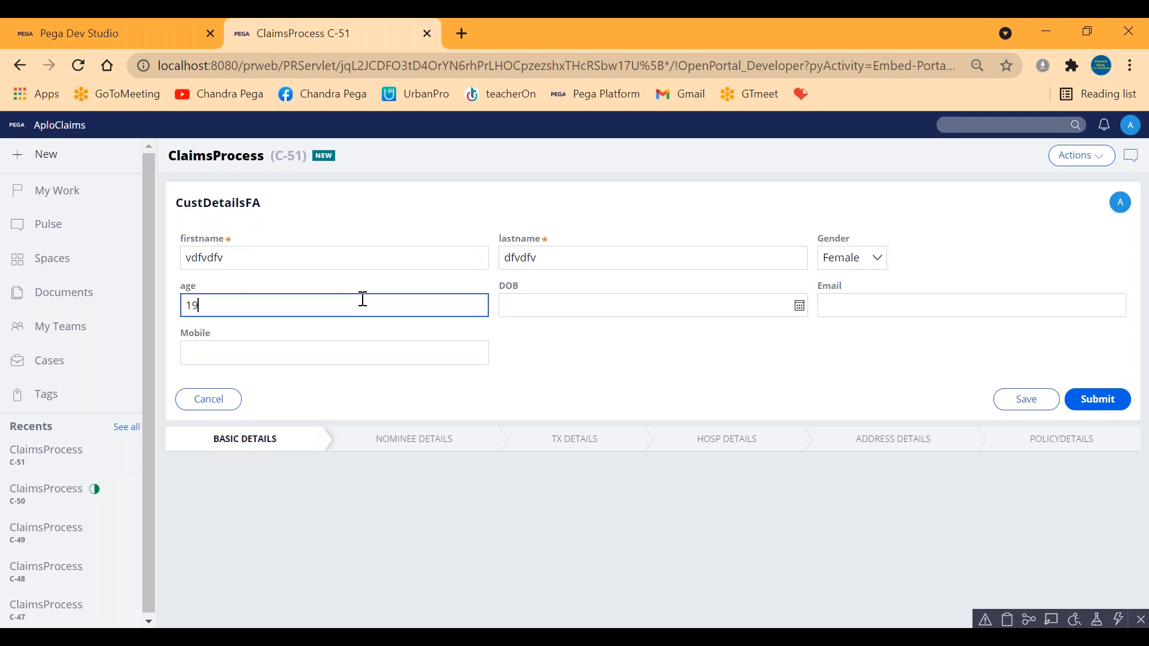
pyautogui.click(1098, 400)
# Step: Change the claim case's stage to Policydetails using the option to choose a stage, and submit the change
pyautogui.click(1097, 158)
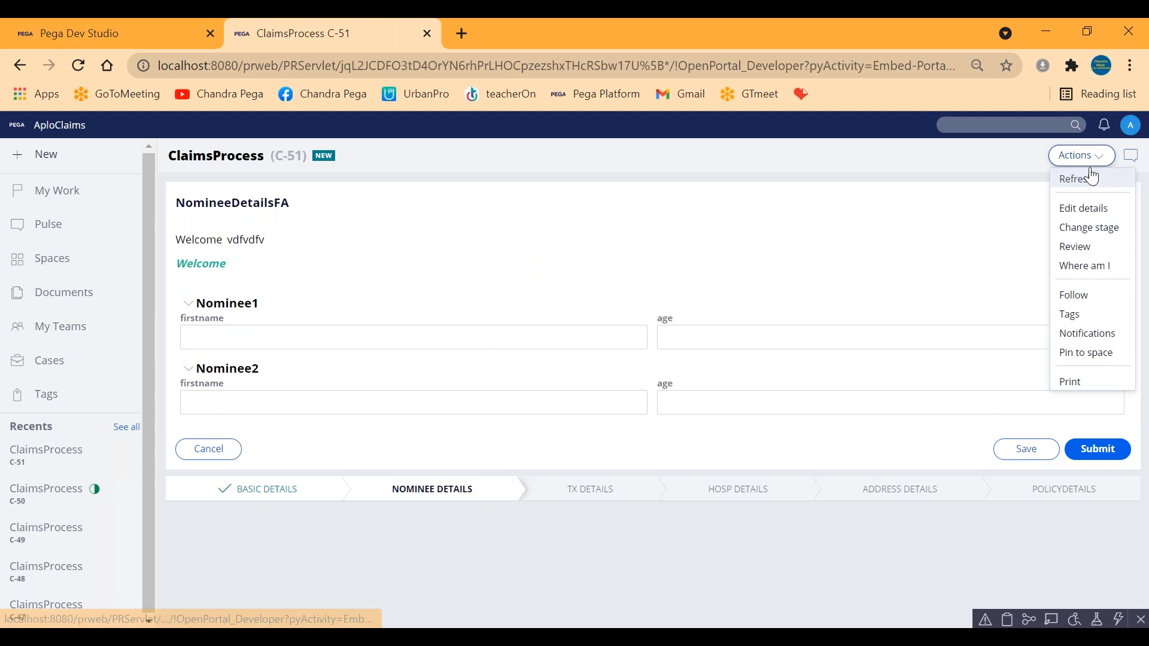
pyautogui.click(1086, 229)
pyautogui.click(229, 245)
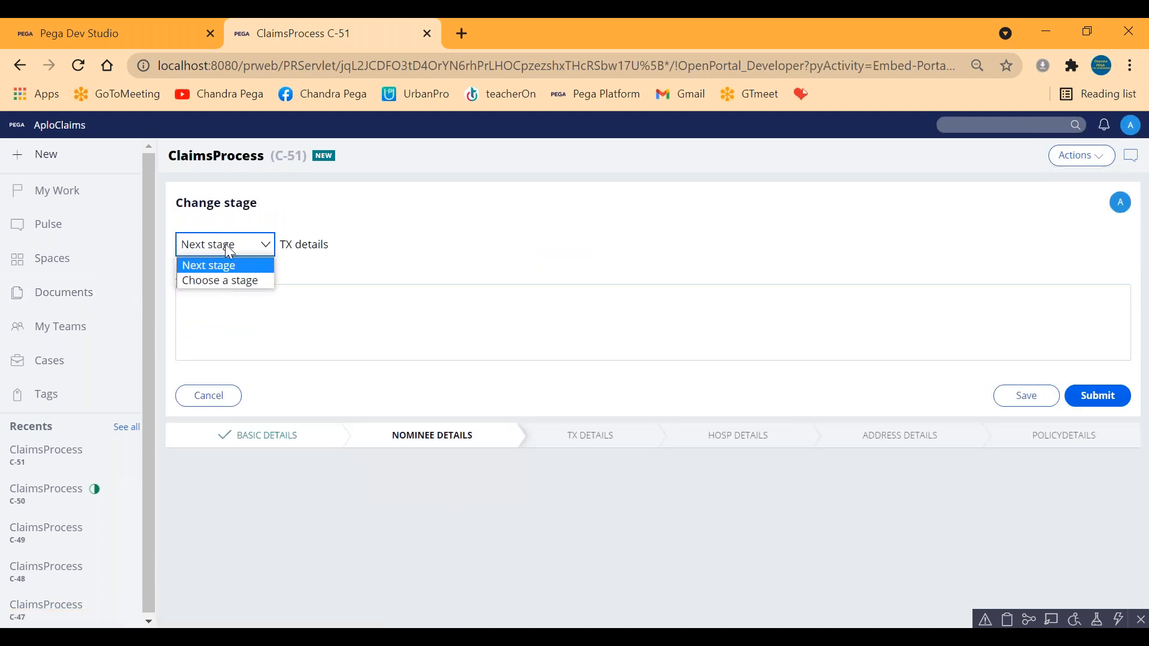
pyautogui.click(222, 280)
pyautogui.click(324, 244)
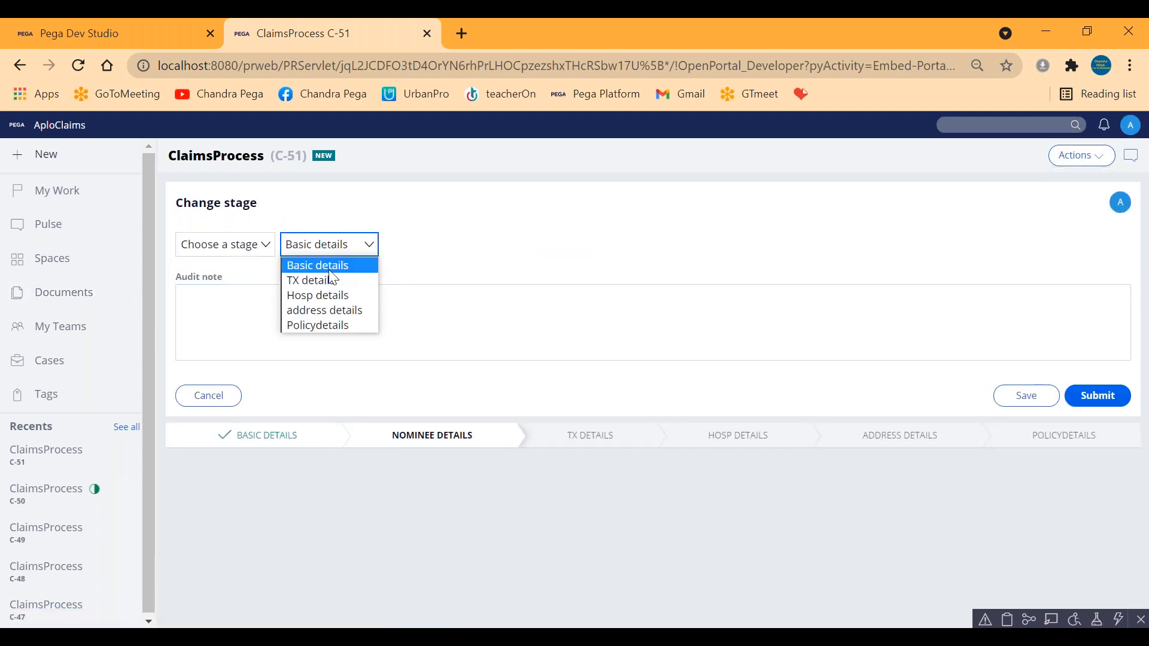
pyautogui.click(318, 325)
pyautogui.click(1097, 395)
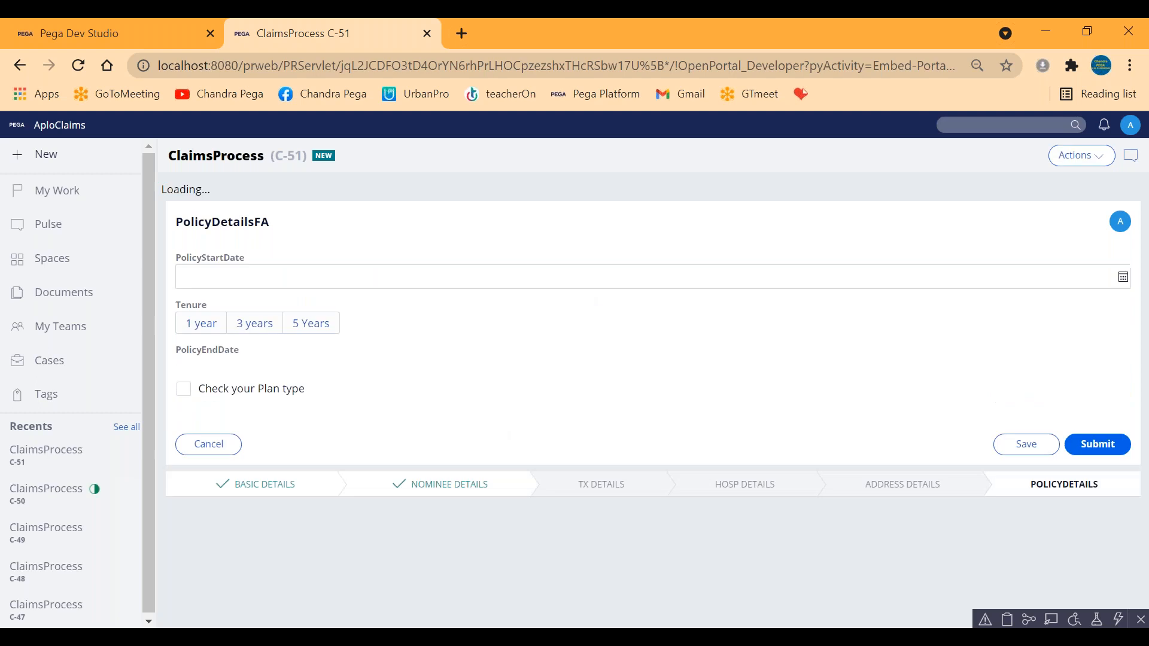
# Step: Set the policy start date to 7/14/2021 and the tenure to 5 Years, and enable the plan type check with Basic
pyautogui.click(1123, 258)
pyautogui.click(200, 454)
pyautogui.click(306, 306)
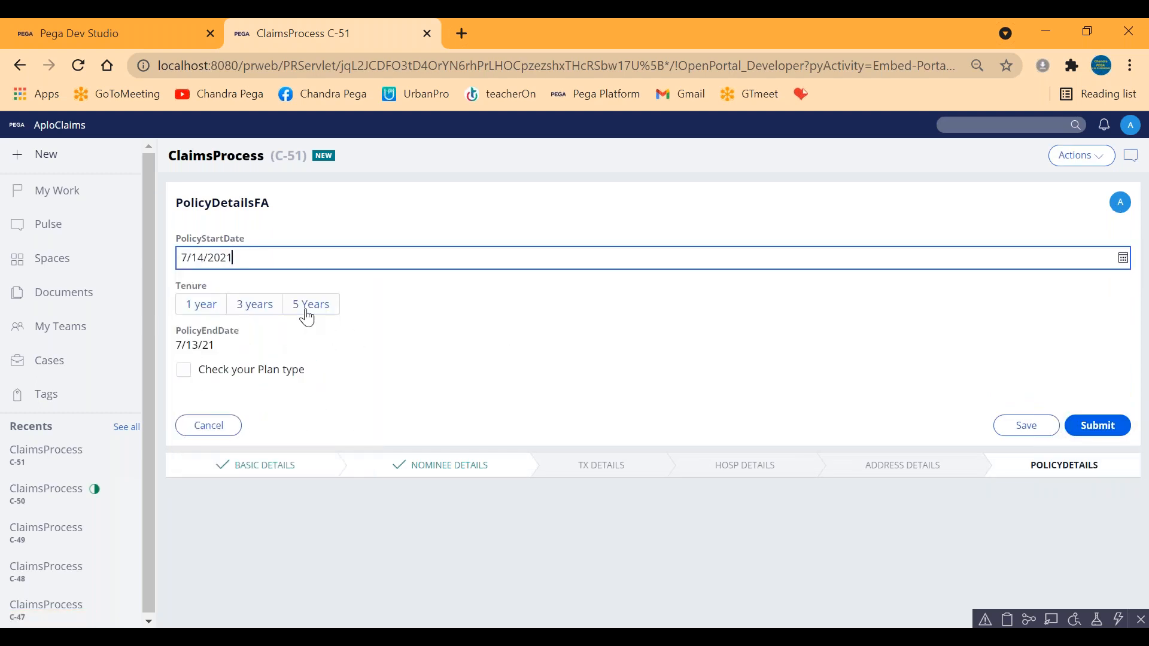
pyautogui.click(185, 371)
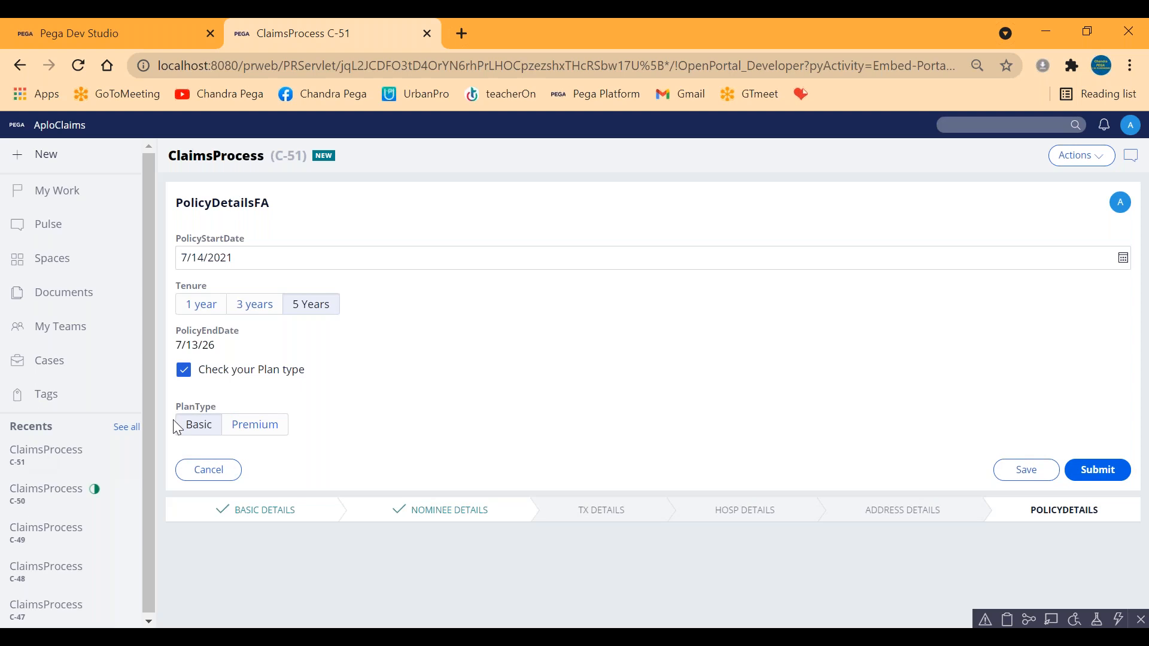
# Step: Switch to Dev Studio and examine the PolicyPlanSelection decision tree and the Policydetails flow diagram
pyautogui.click(116, 31)
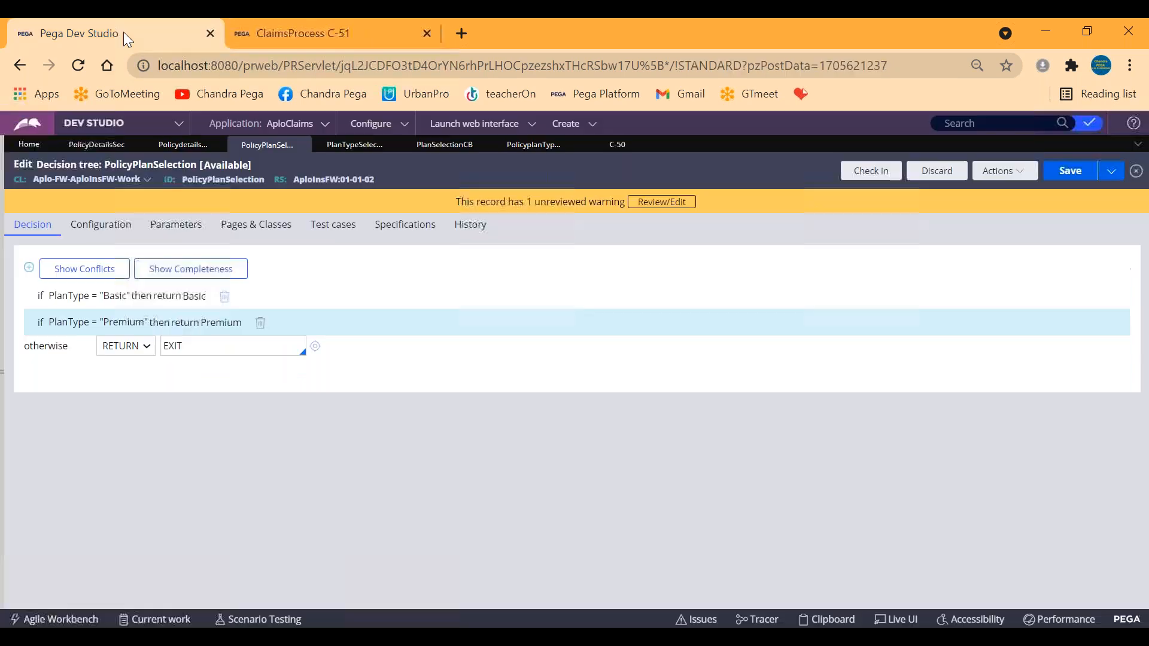
pyautogui.click(90, 144)
pyautogui.click(185, 142)
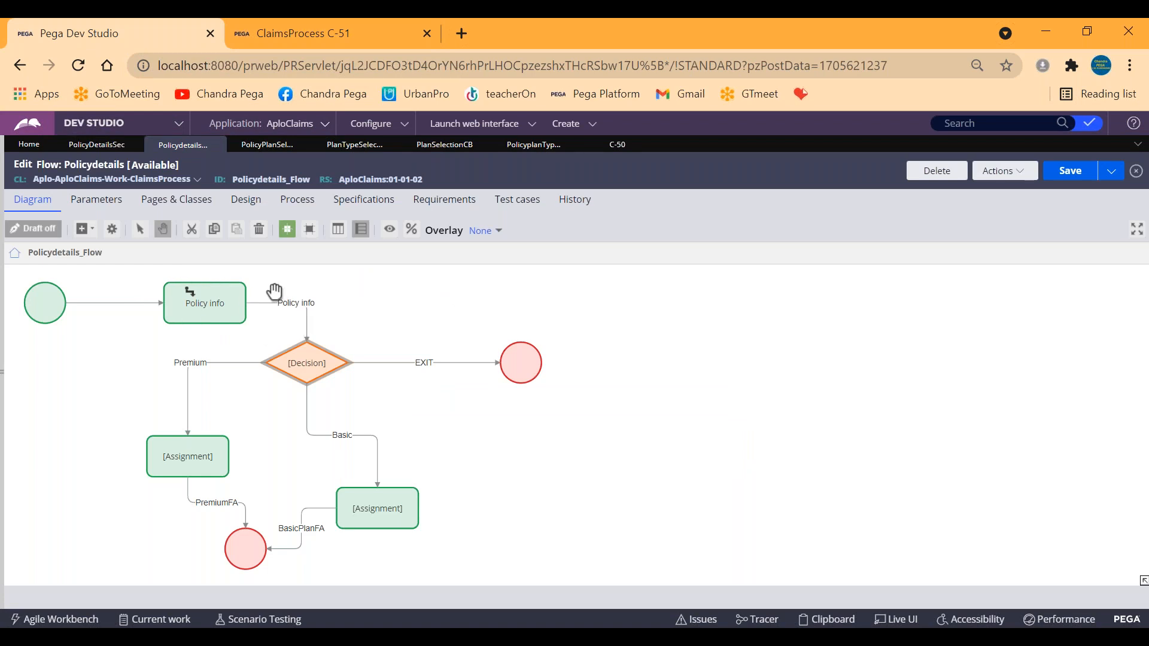
# Step: Return to the claims portal and submit the policy details with the Basic plan type
pyautogui.hotkey('ctrl', 'Tab')
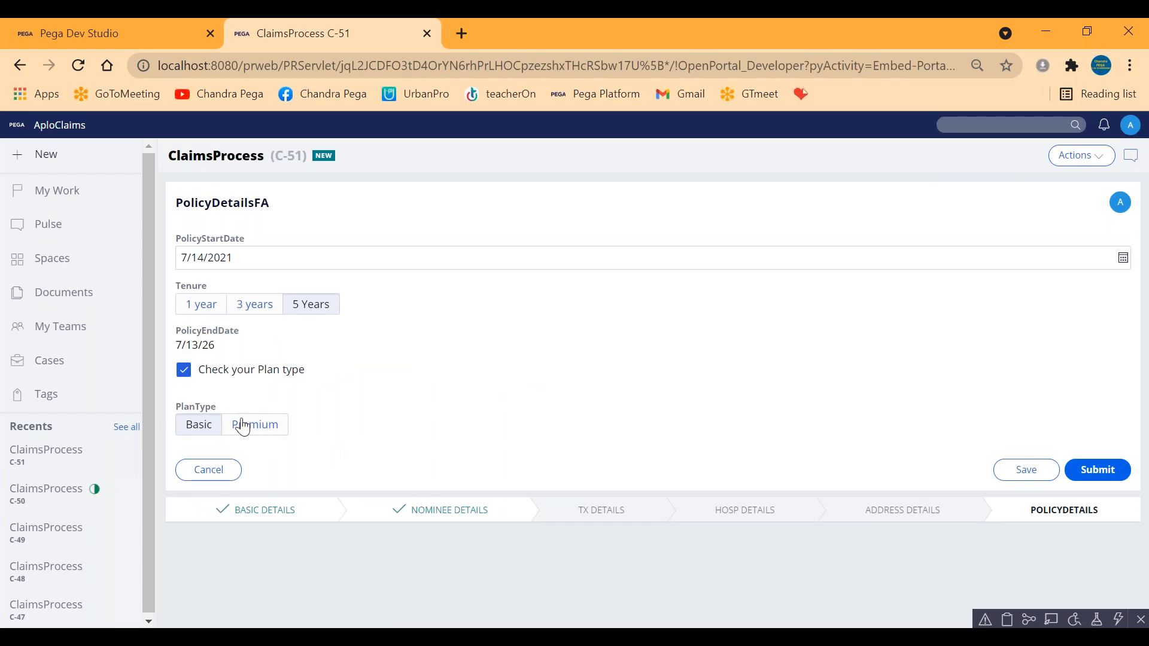
pyautogui.click(1090, 462)
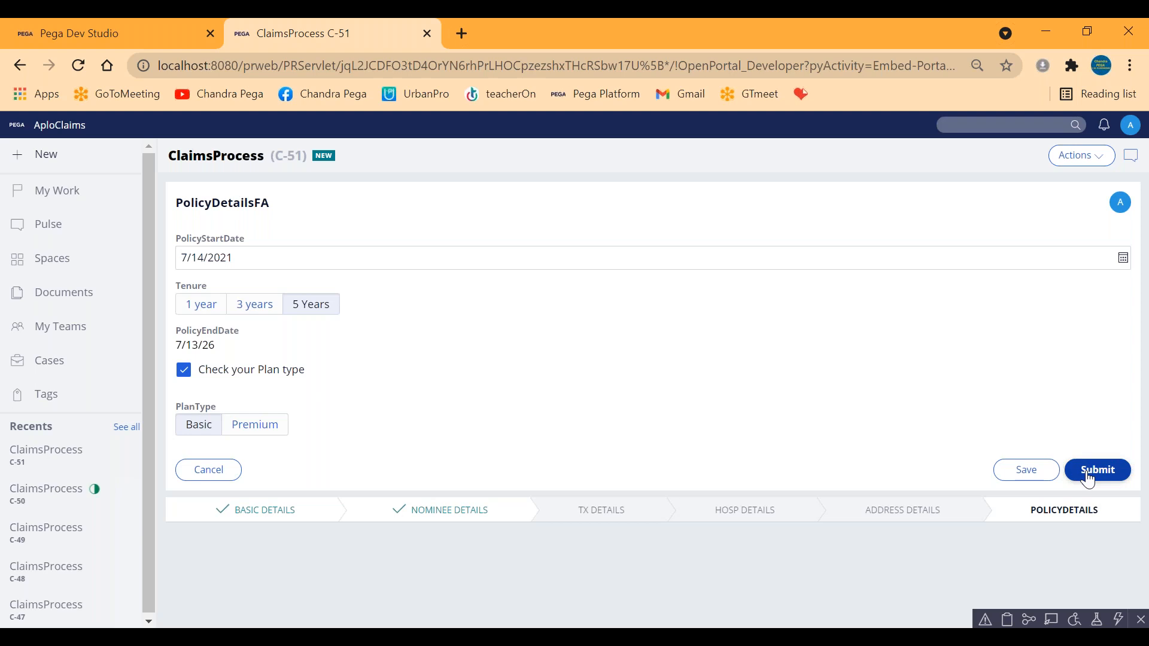
pyautogui.doubleClick(198, 239)
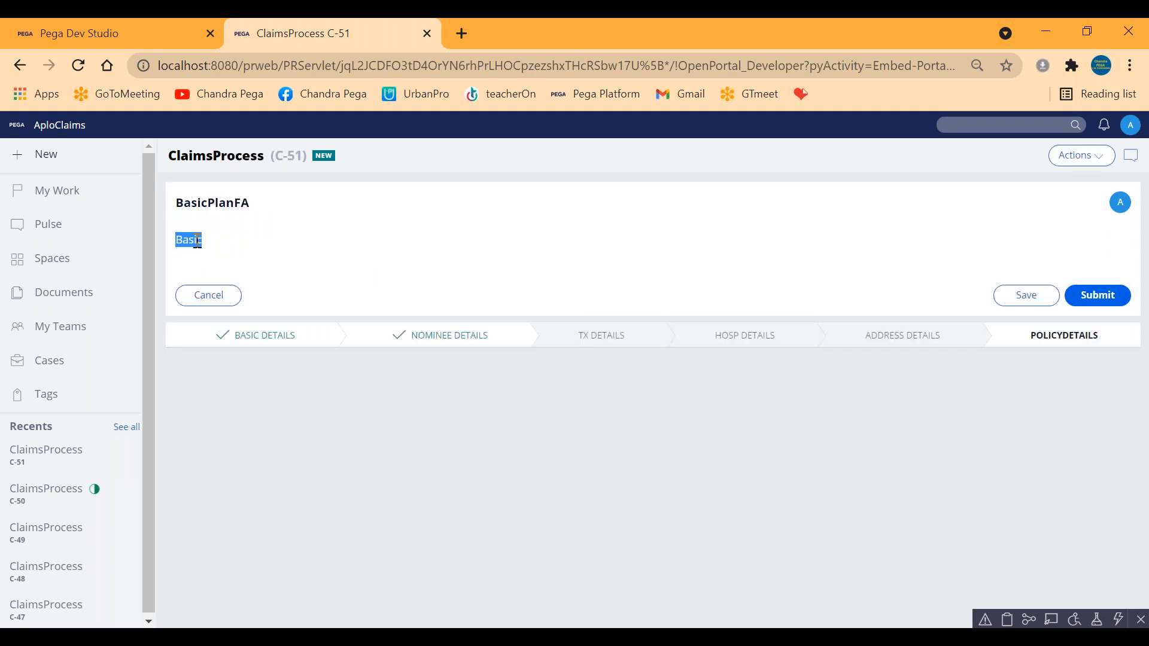
# Step: Switch to Dev Studio and trace the Policydetails flow from the decision through the Basic branch to the BasicPlanFA connector
pyautogui.click(134, 34)
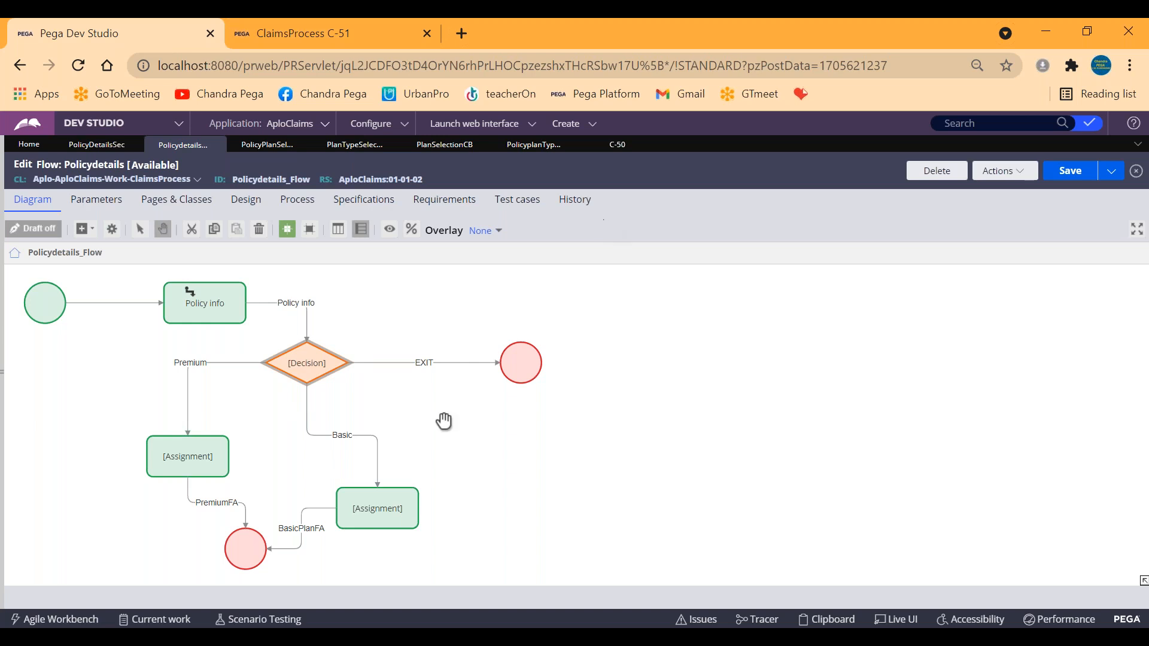
pyautogui.click(282, 360)
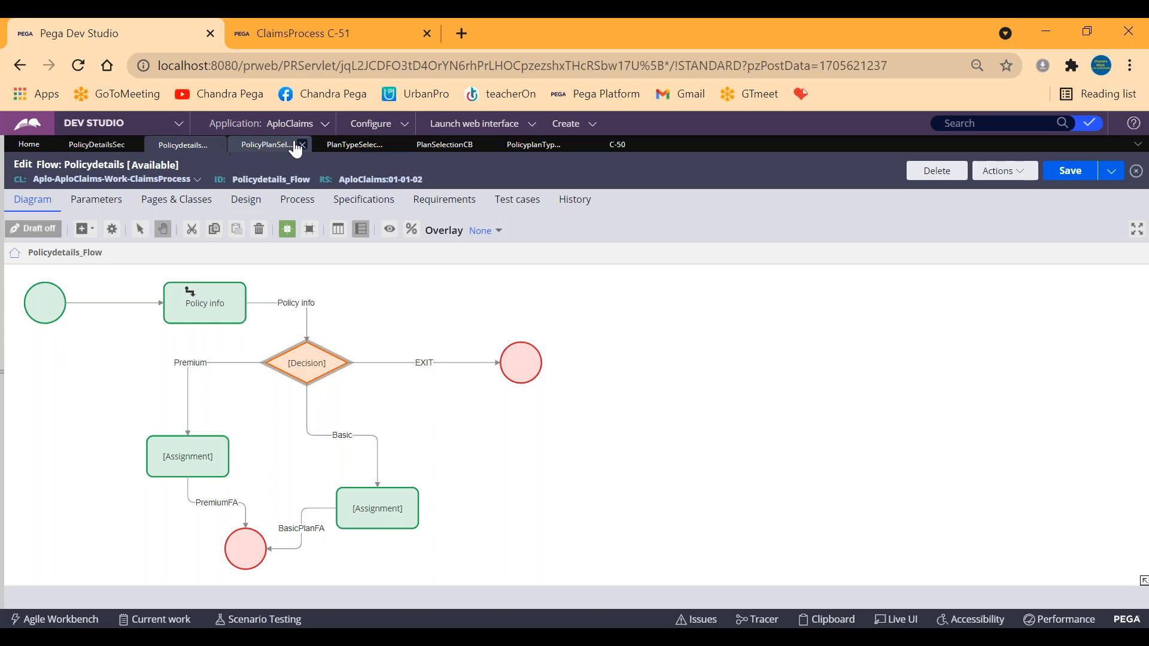
pyautogui.click(269, 146)
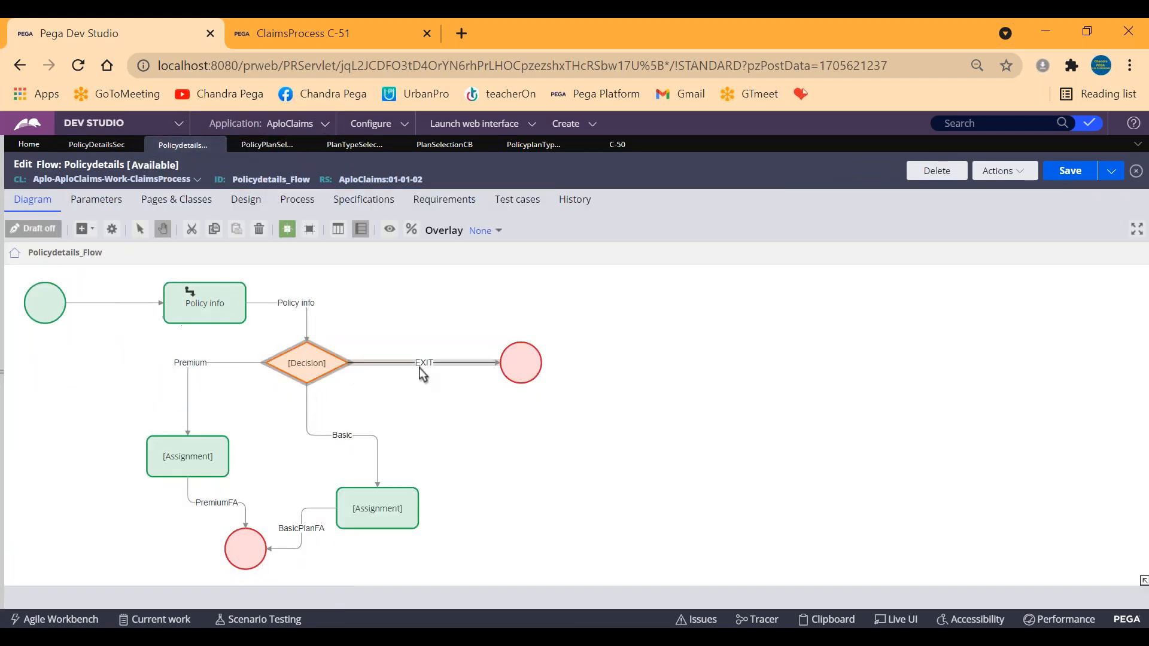
pyautogui.click(380, 492)
pyautogui.click(302, 523)
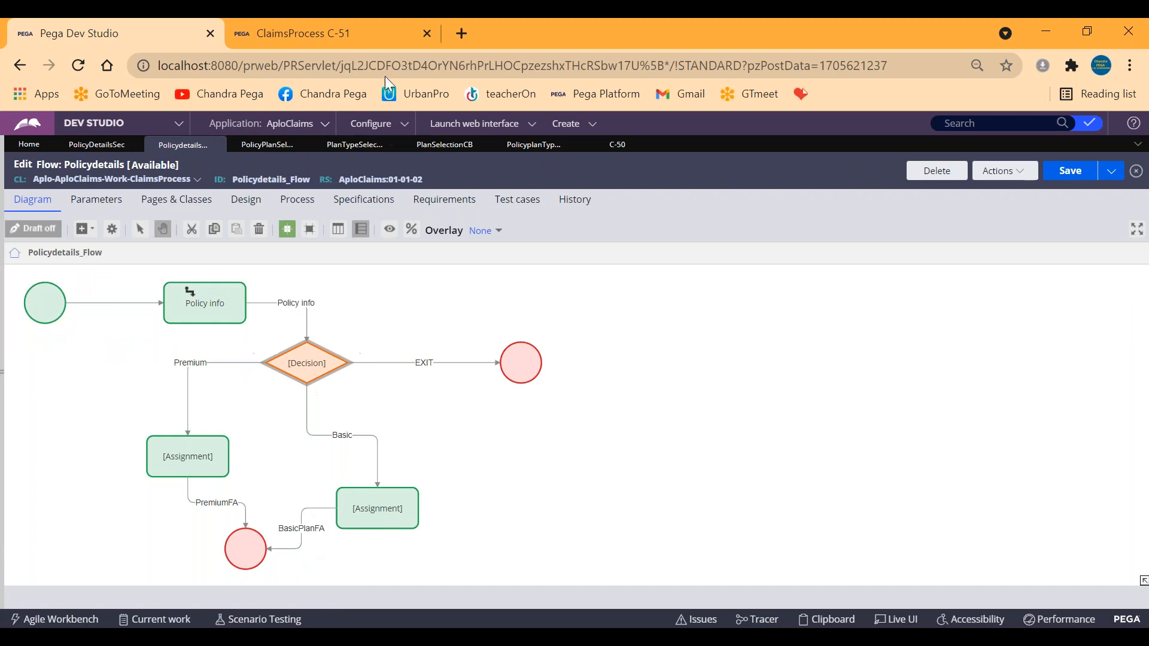
# Step: Return to the claims portal and create a new ClaimsProcess case
pyautogui.click(239, 28)
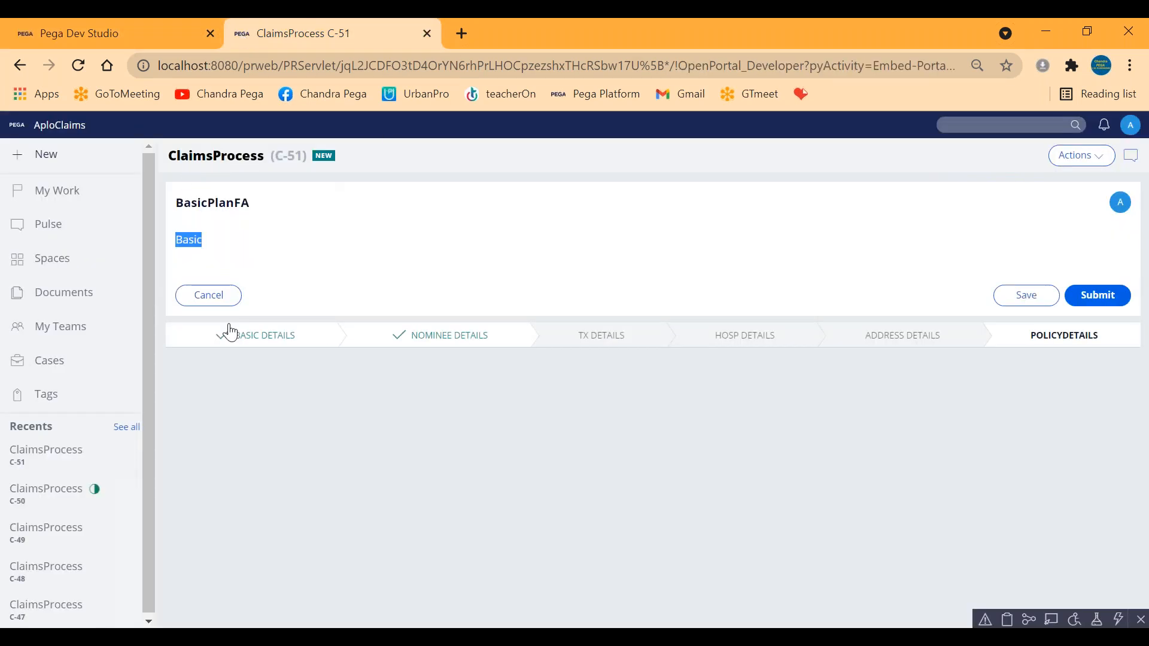
pyautogui.click(296, 216)
pyautogui.click(56, 160)
pyautogui.click(57, 241)
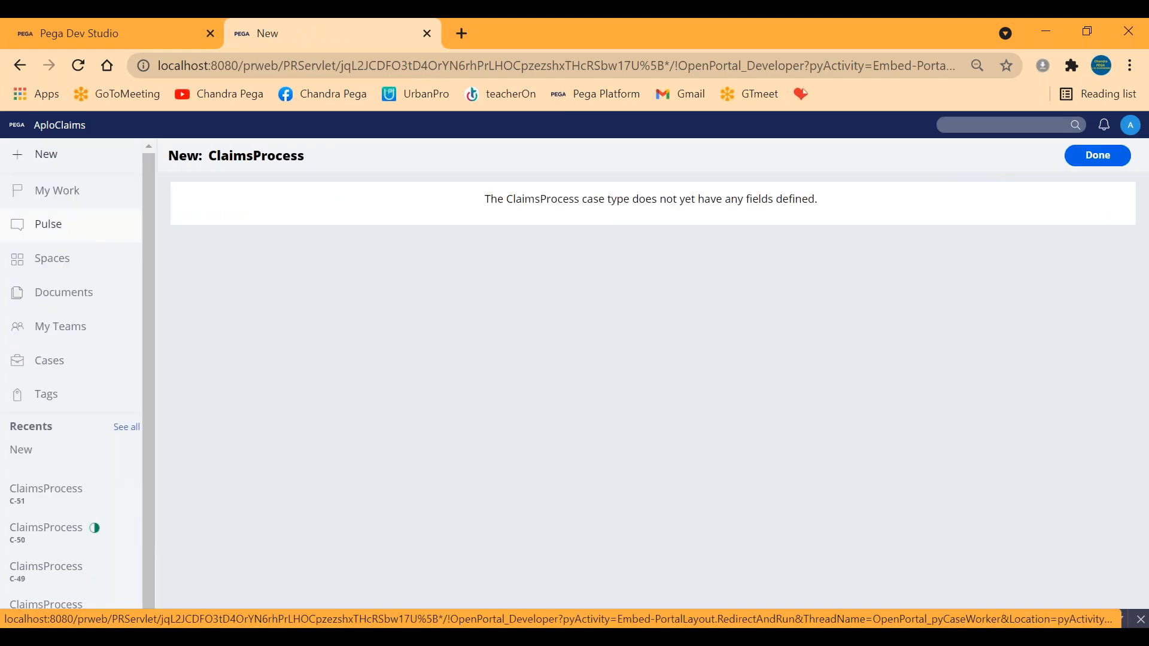
pyautogui.click(1089, 156)
# Step: Enter the customer's first and last names, gender Female and age 55, and submit the basic details
pyautogui.click(333, 255)
pyautogui.write('wdcwec')
pyautogui.click(610, 258)
pyautogui.write('wwsvwv')
pyautogui.click(872, 257)
pyautogui.click(848, 308)
pyautogui.click(377, 302)
pyautogui.write('55')
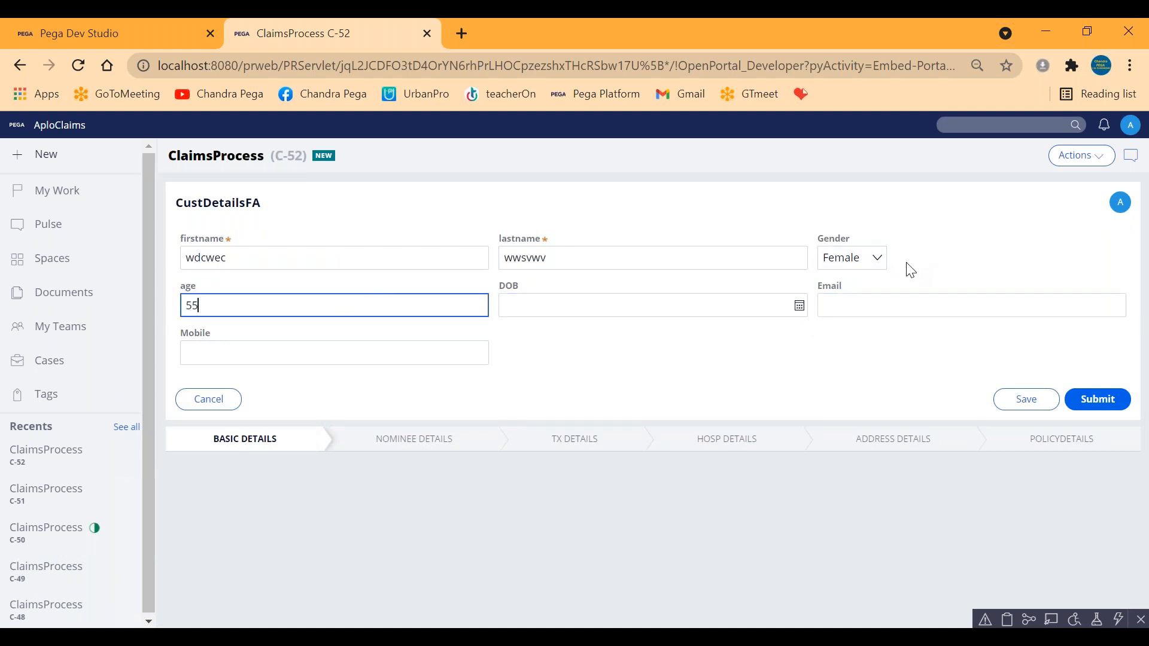
pyautogui.click(1068, 406)
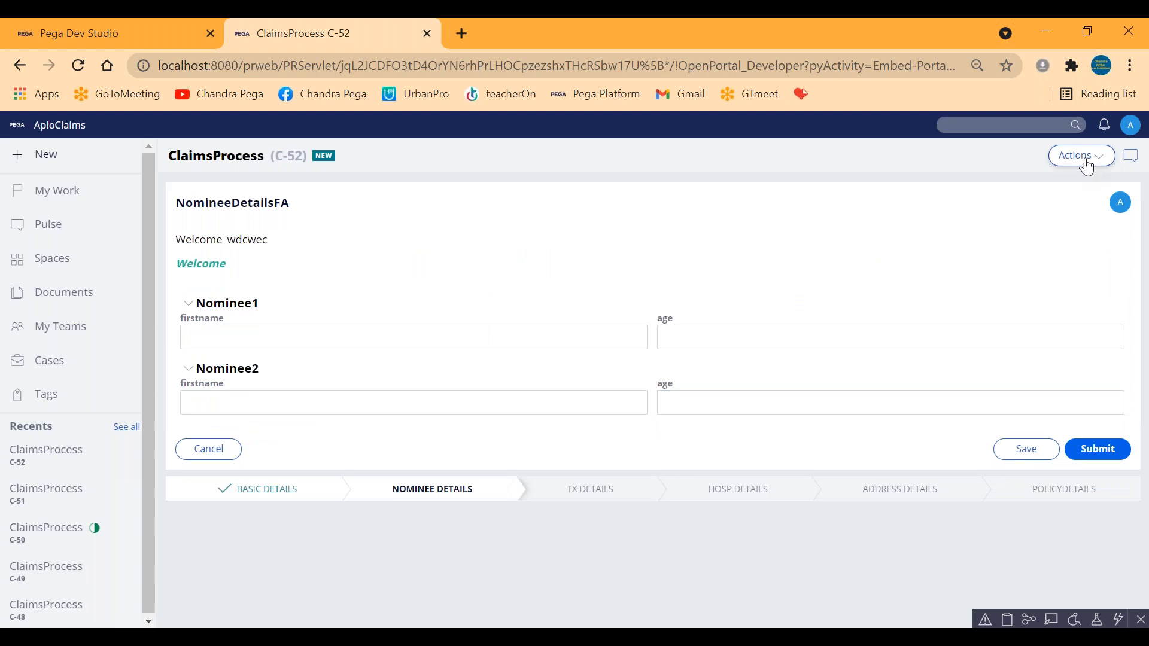
# Step: Move the new claim case from the nominee stage directly to the Policydetails stage
pyautogui.click(1087, 160)
pyautogui.click(1088, 227)
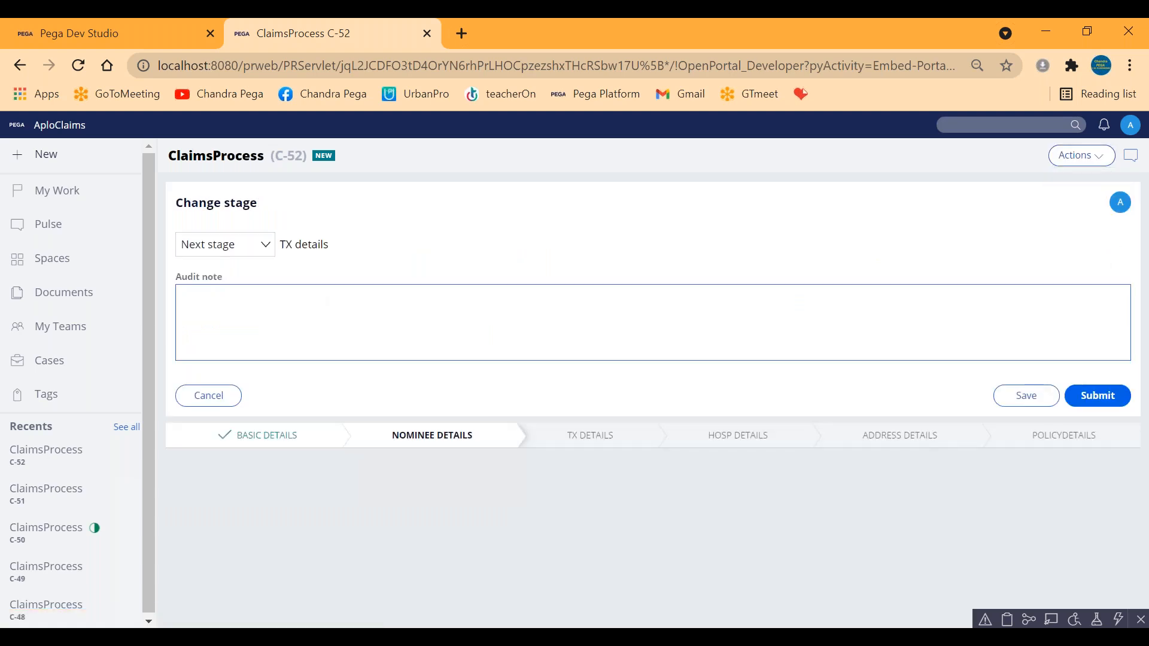
pyautogui.click(253, 252)
pyautogui.click(258, 279)
pyautogui.click(305, 246)
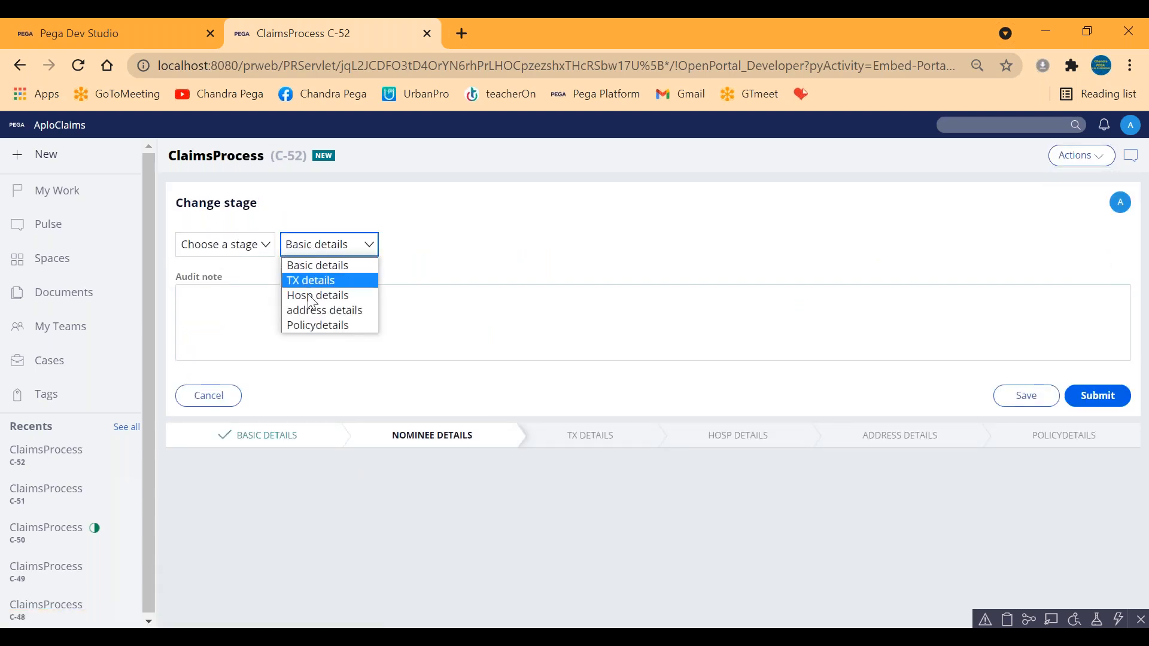
pyautogui.click(305, 325)
pyautogui.click(1095, 396)
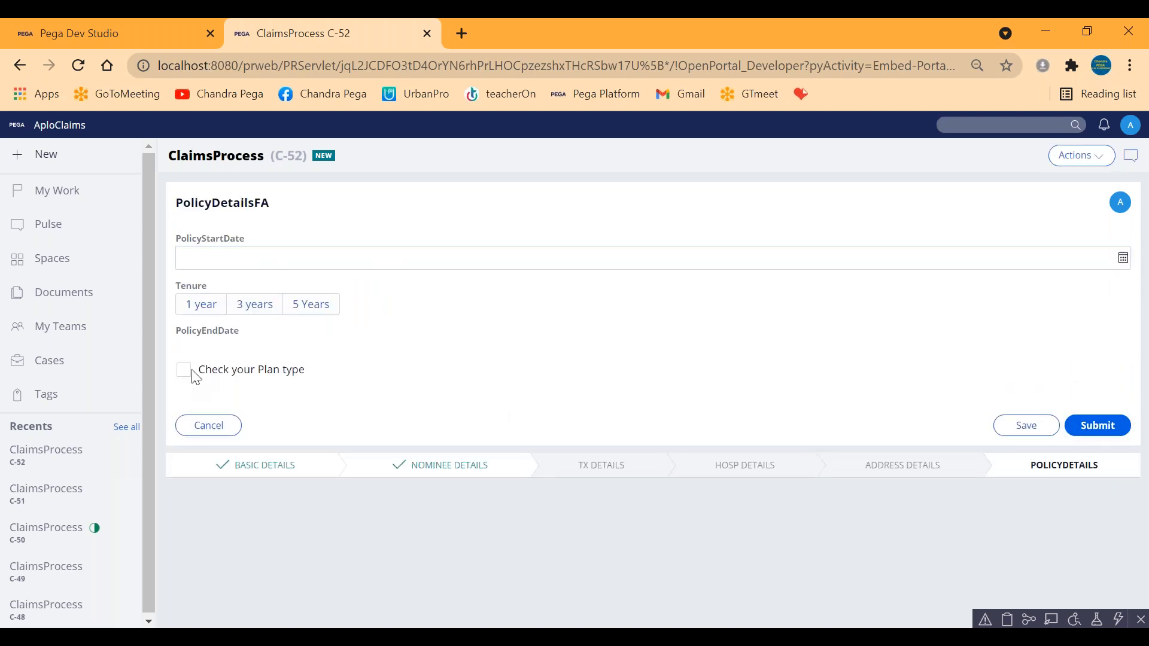
# Step: Enable the plan type check, choose Basic as the plan type, and submit with the start date and tenure empty
pyautogui.click(185, 372)
pyautogui.click(274, 428)
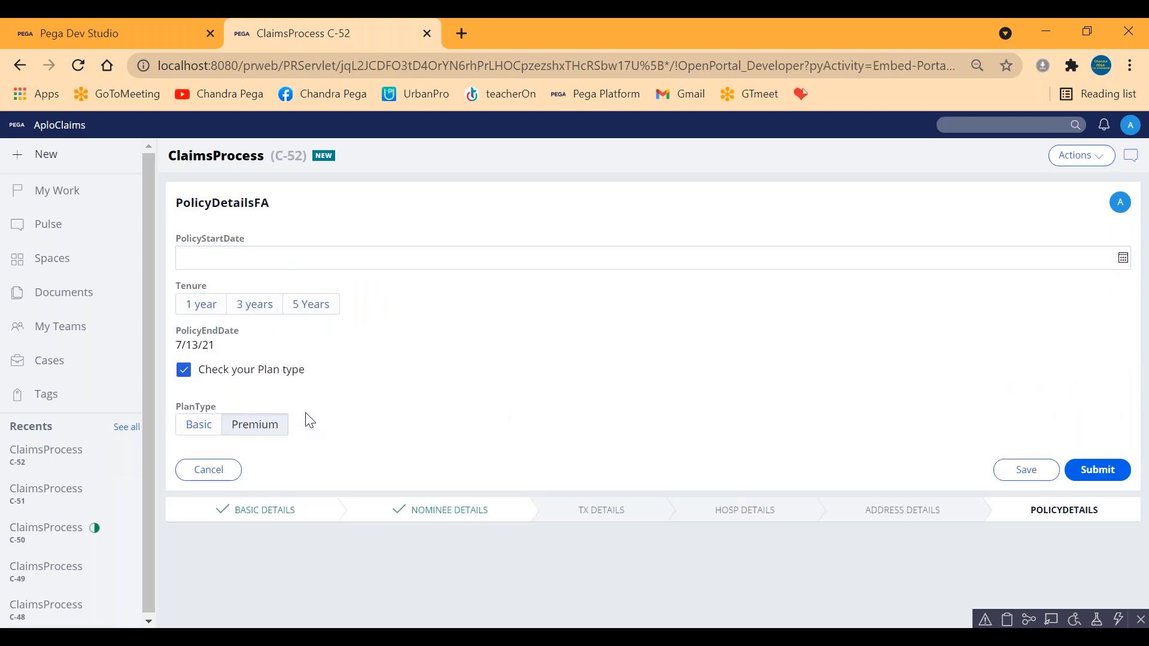
pyautogui.click(199, 428)
pyautogui.click(1097, 469)
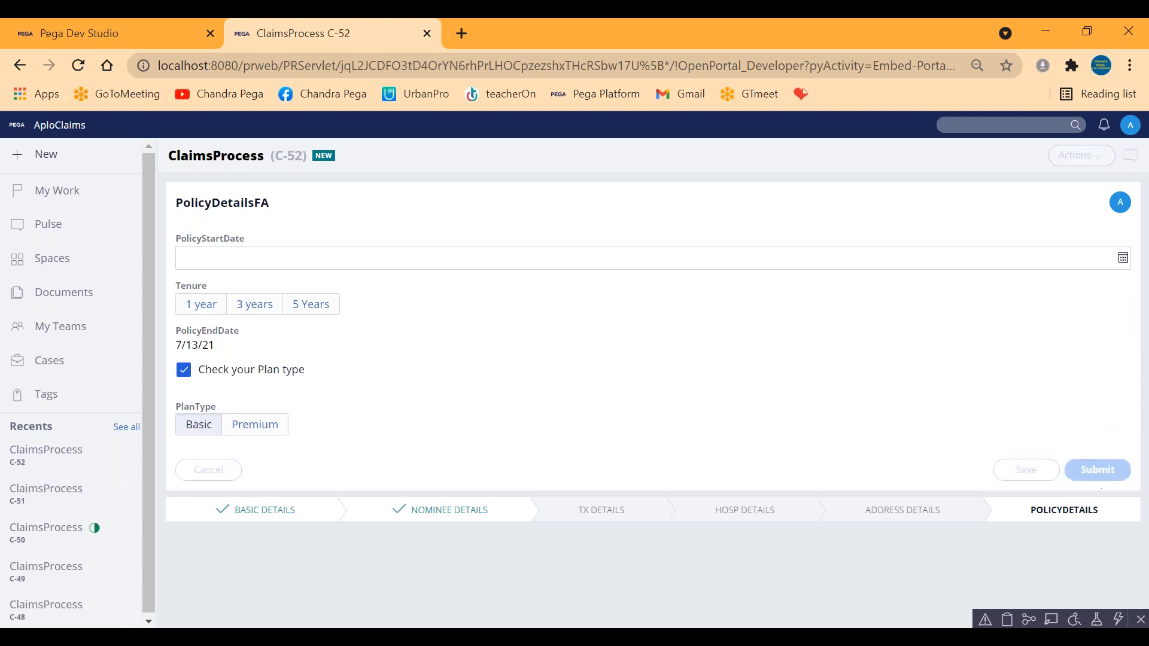
# Step: Compare the Basic plan screen with the decision shape of the Policydetails flow in Dev Studio
pyautogui.moveTo(176, 239); pyautogui.dragTo(197, 238)
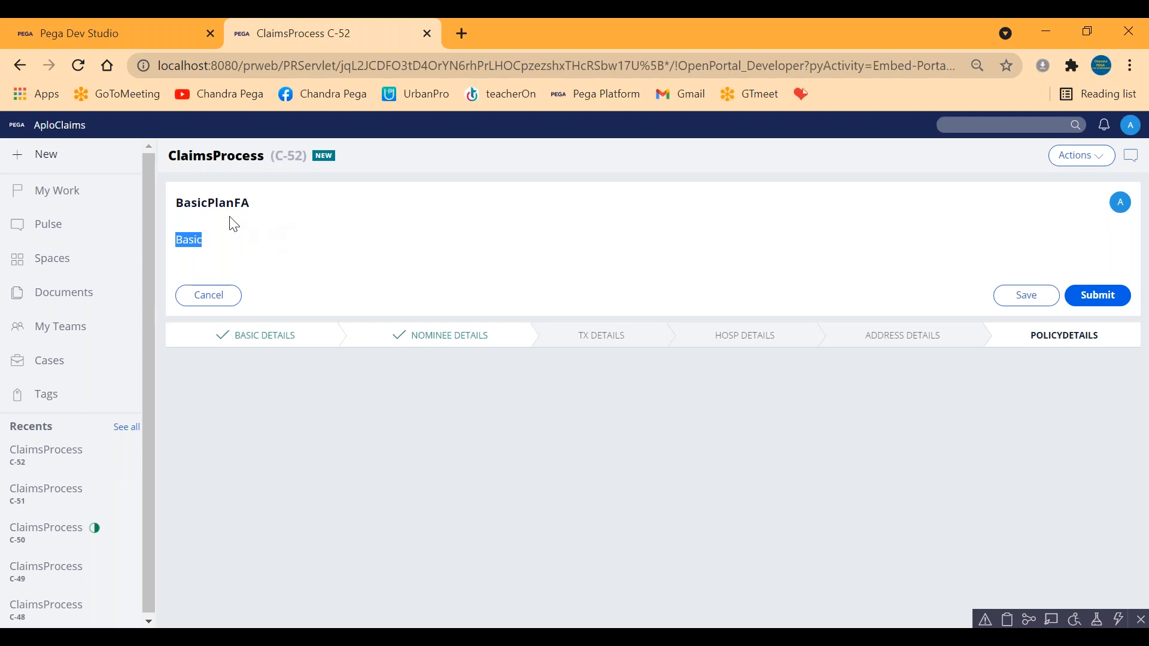
pyautogui.click(121, 33)
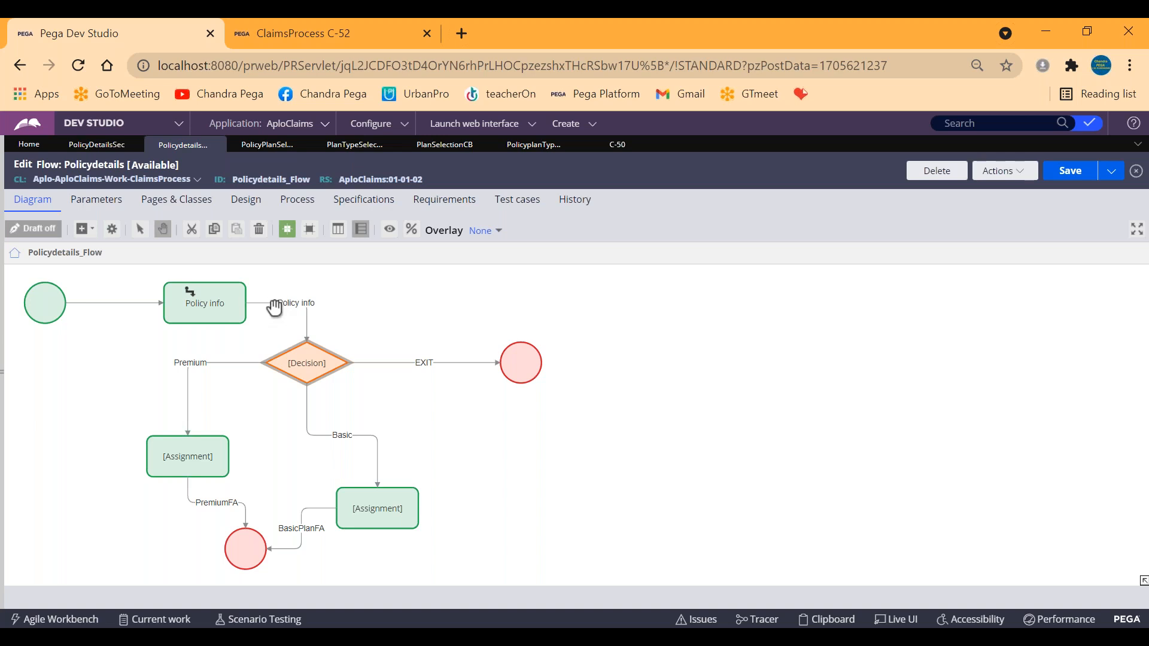
pyautogui.click(306, 363)
# Step: Switch back to the claims portal and create another ClaimsProcess case
pyautogui.click(248, 33)
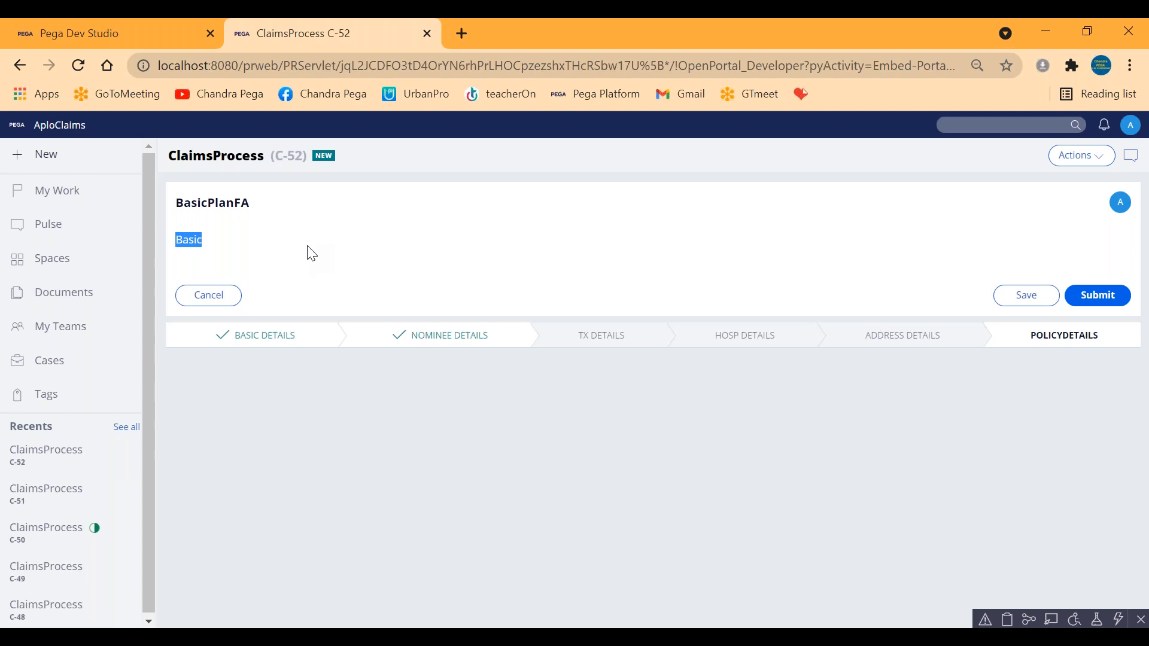
pyautogui.click(49, 158)
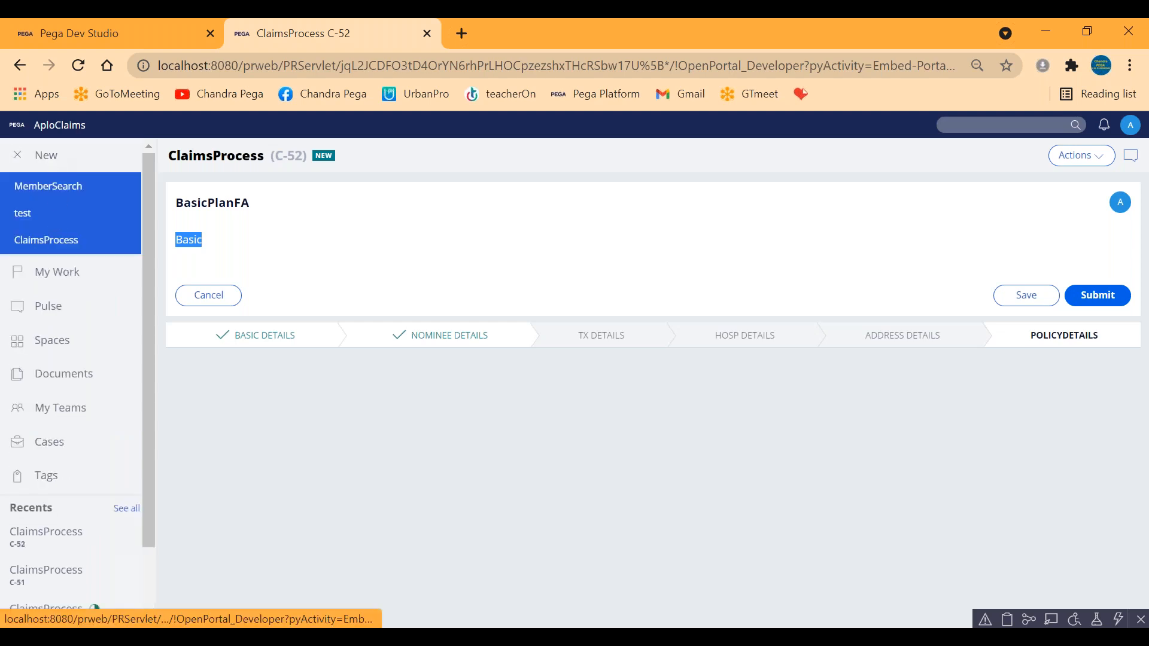
pyautogui.click(45, 243)
pyautogui.click(1097, 157)
# Step: Enter the customer's first and last names, gender Male and age 22, and submit the basic details
pyautogui.click(431, 265)
pyautogui.write('cdsv')
pyautogui.click(549, 253)
pyautogui.write('svsvsdv')
pyautogui.click(841, 254)
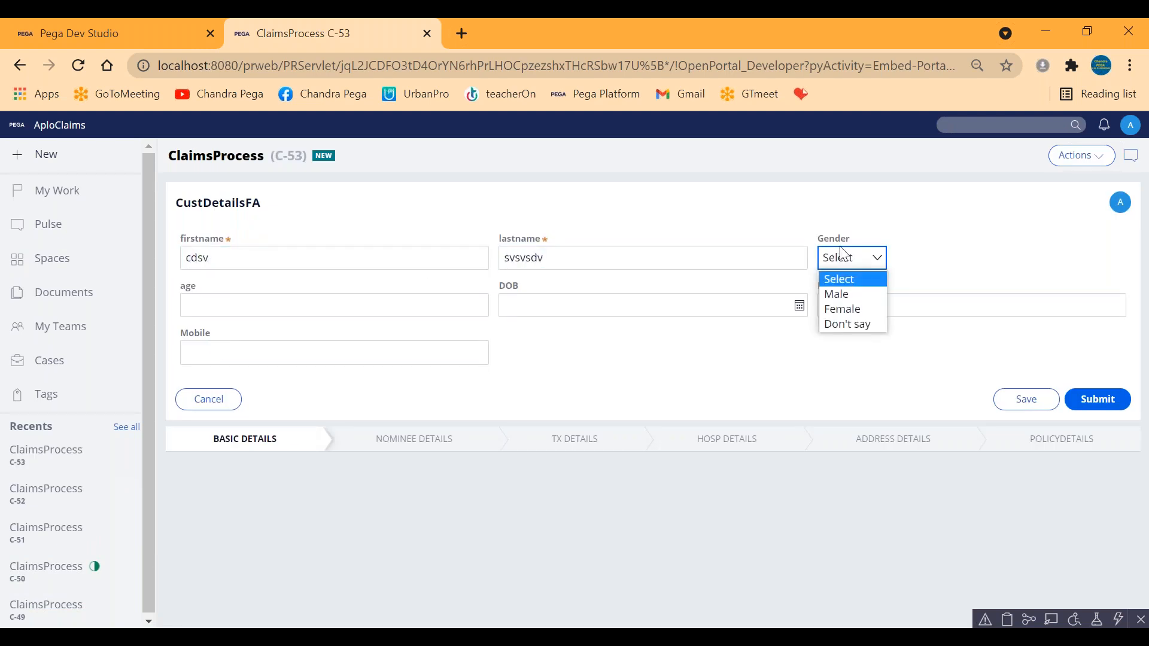
pyautogui.click(837, 294)
pyautogui.click(450, 304)
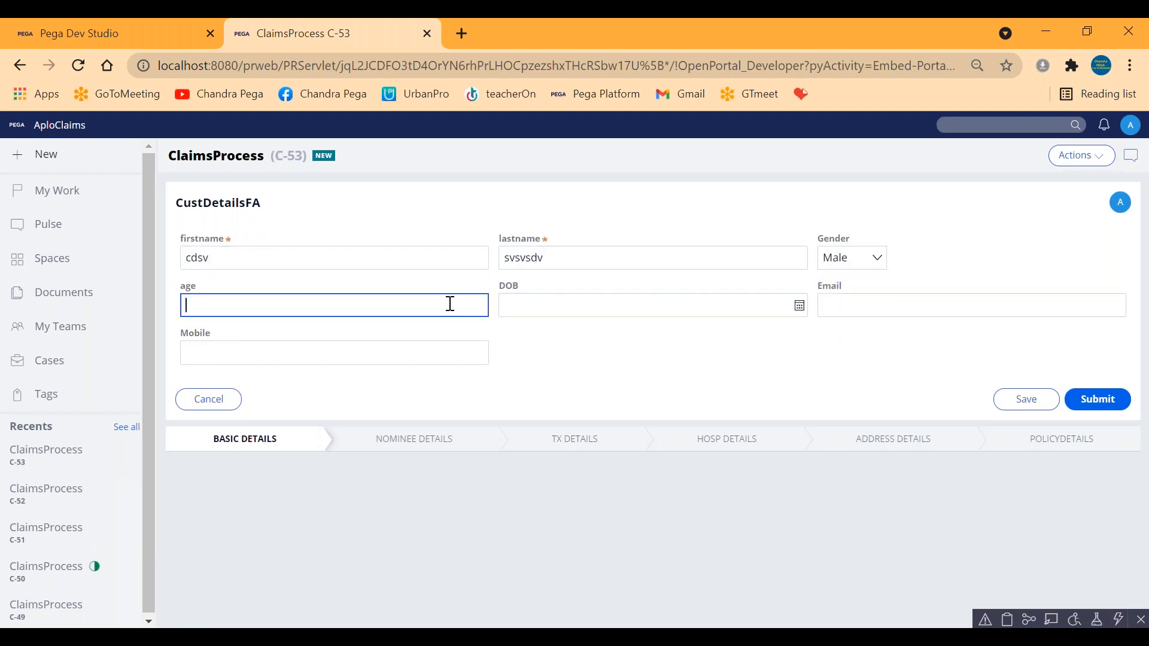
pyautogui.write('22')
pyautogui.click(1098, 399)
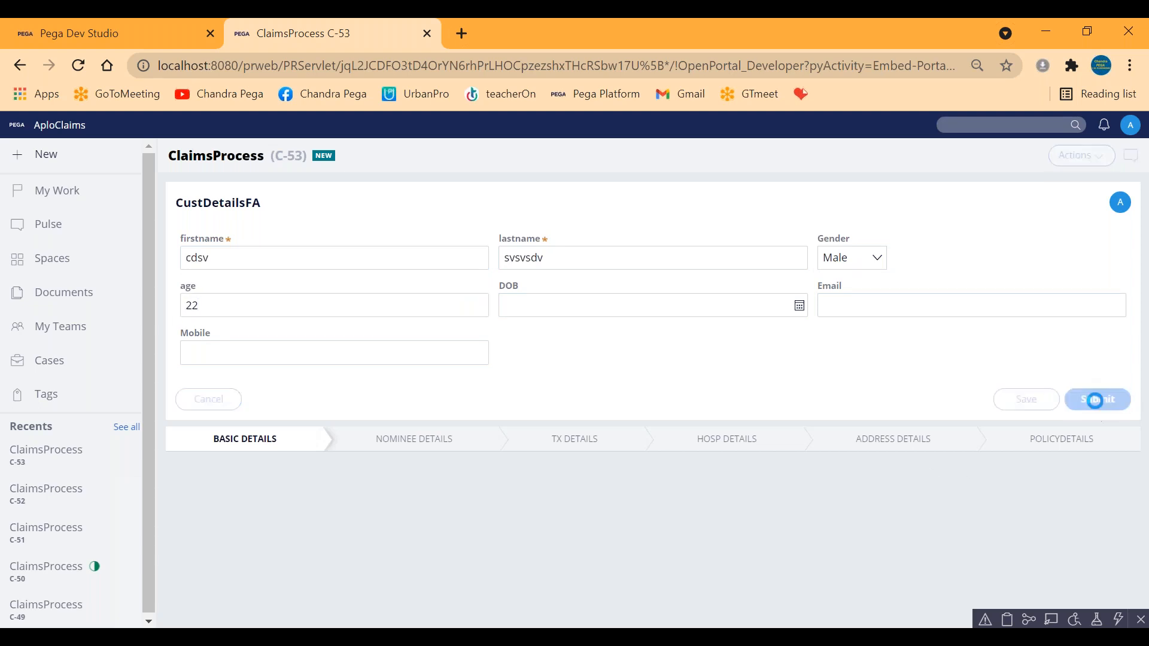
# Step: Change the case's stage from nominee details directly to Policydetails by choosing a specific stage
pyautogui.click(1129, 127)
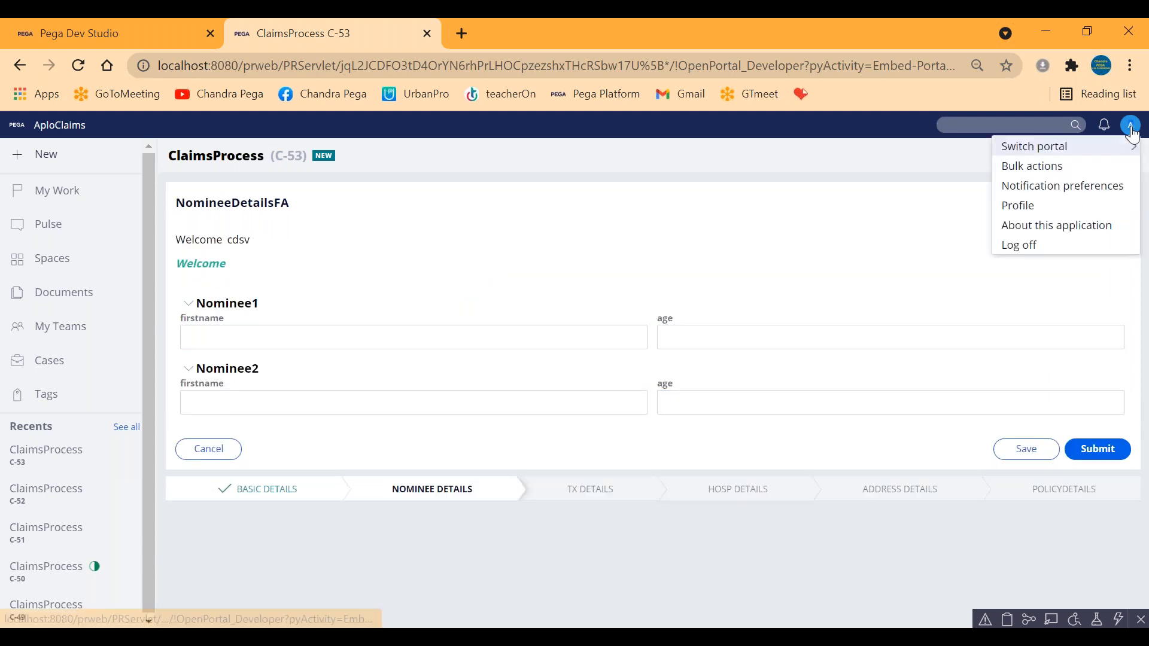
pyautogui.click(924, 190)
pyautogui.click(1074, 154)
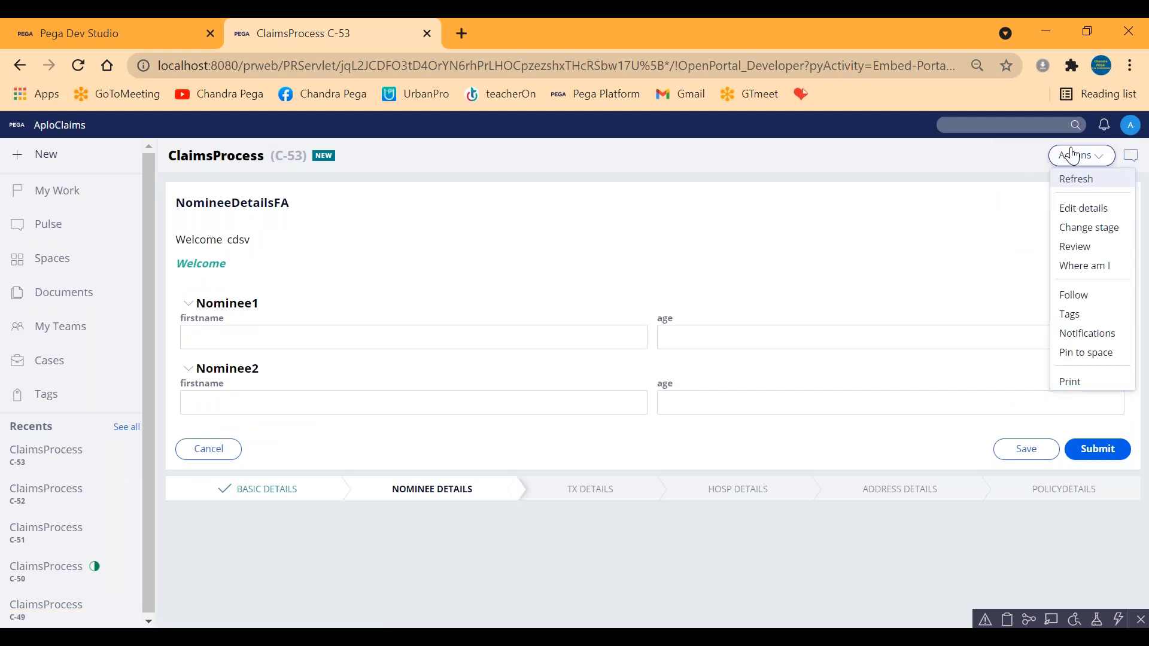
pyautogui.click(1079, 228)
pyautogui.click(224, 244)
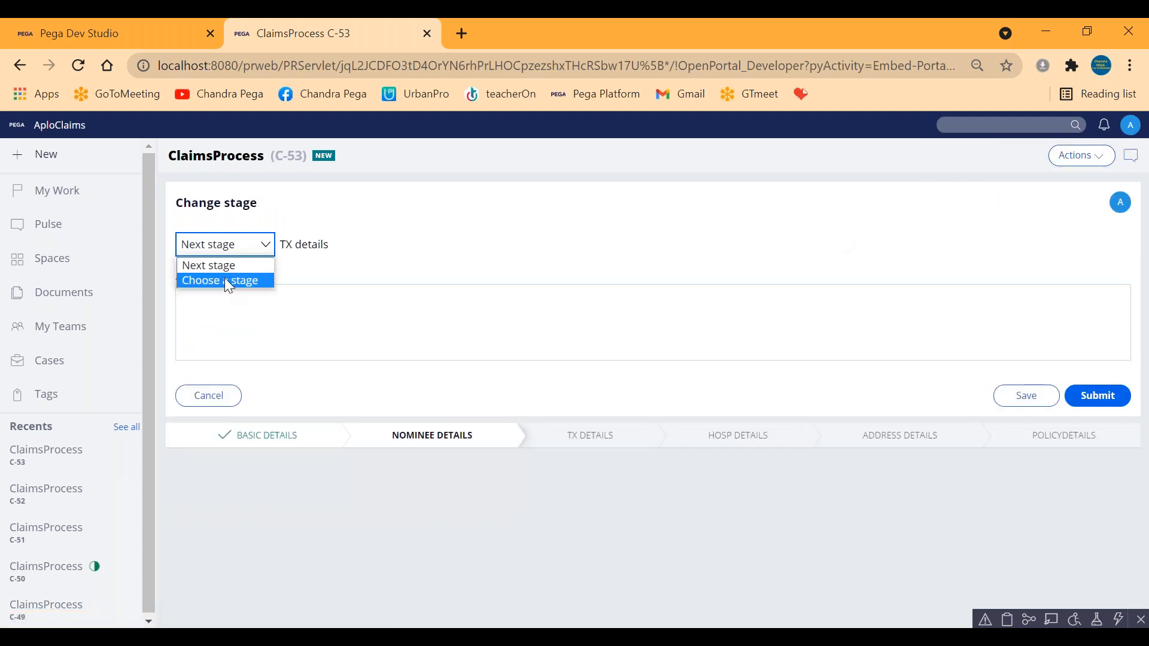
pyautogui.click(224, 278)
pyautogui.click(287, 245)
pyautogui.click(297, 325)
pyautogui.click(1089, 393)
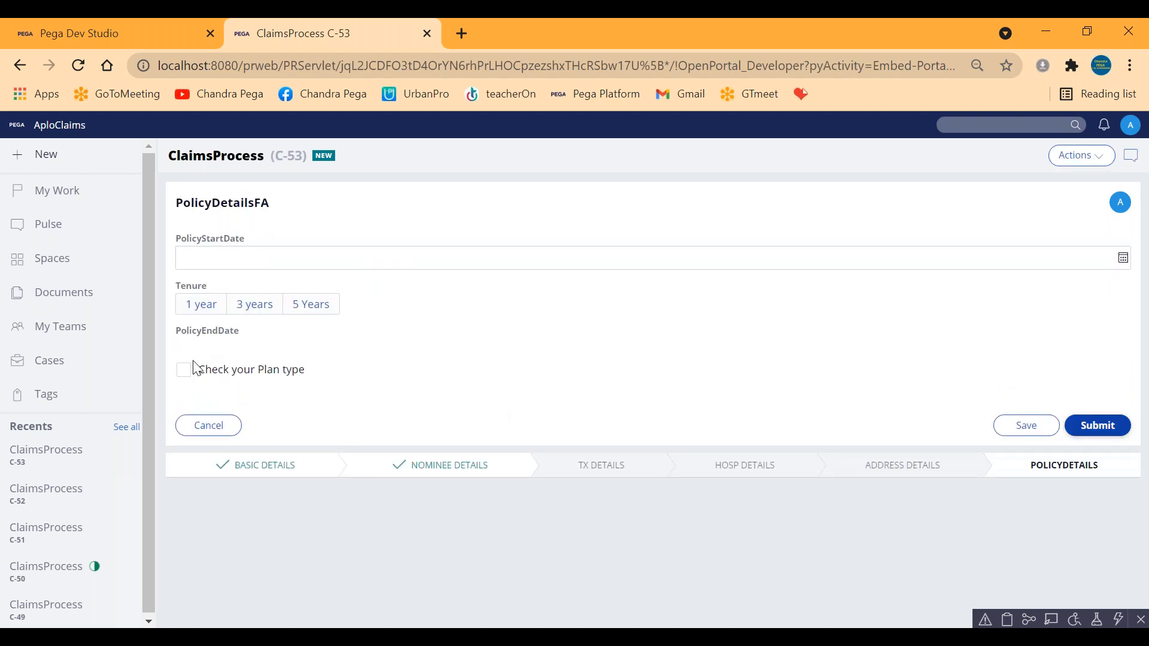
# Step: Enable the plan type check and alternate the plan type between Basic and Premium, ending on Premium
pyautogui.click(189, 372)
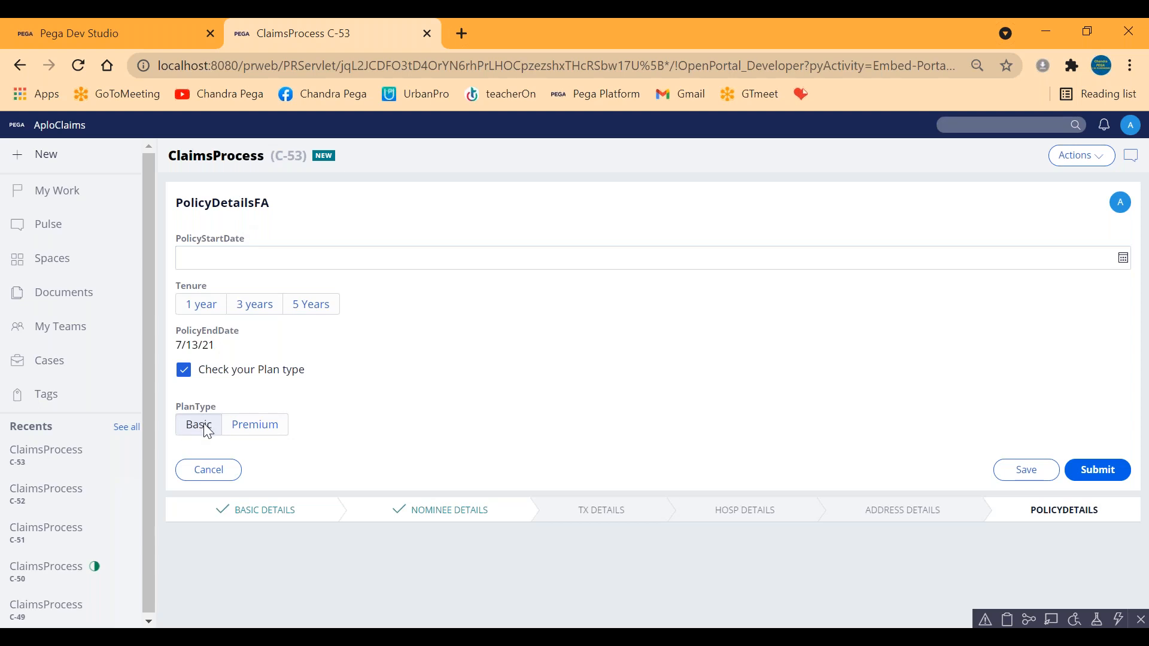
pyautogui.click(251, 428)
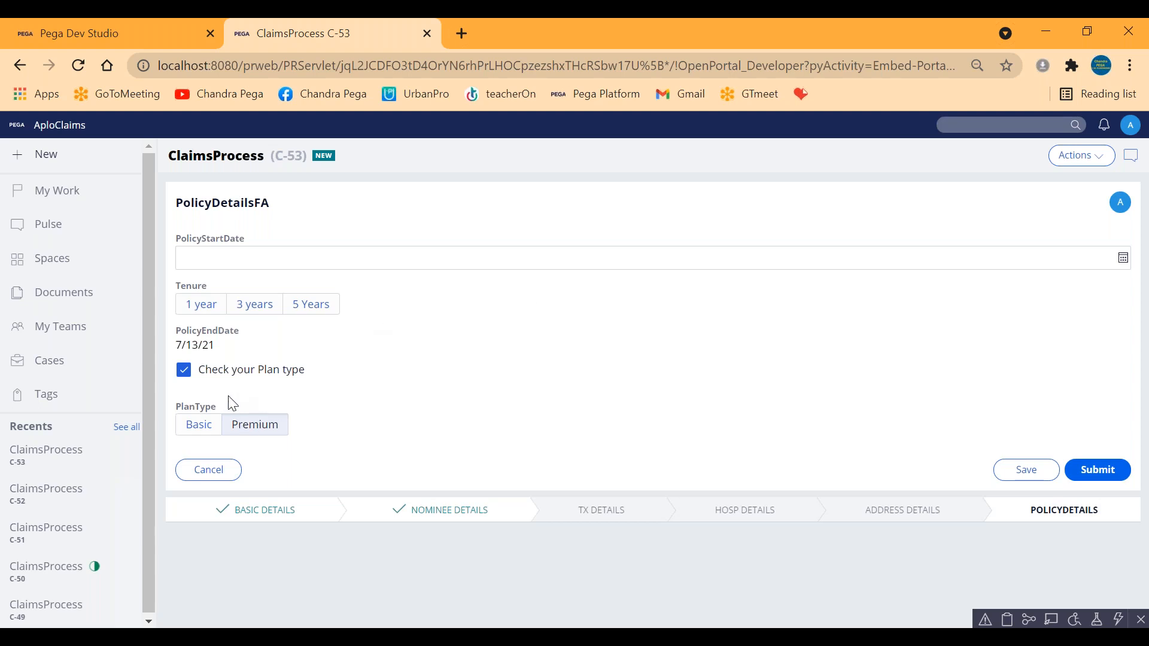
pyautogui.click(196, 428)
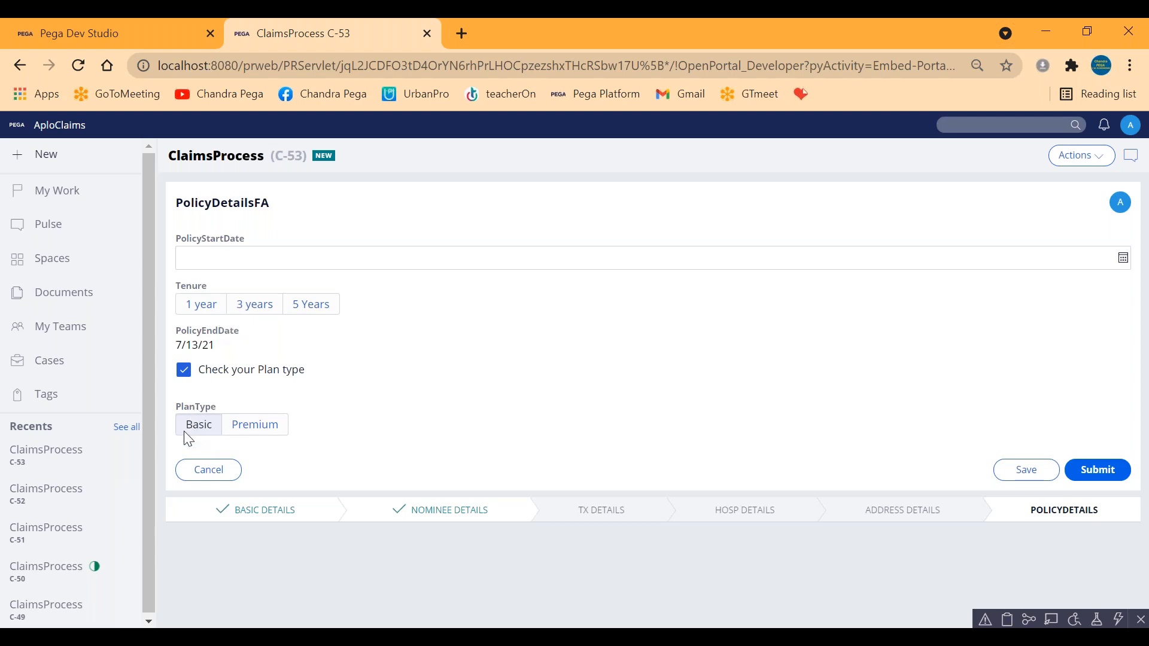
pyautogui.click(247, 430)
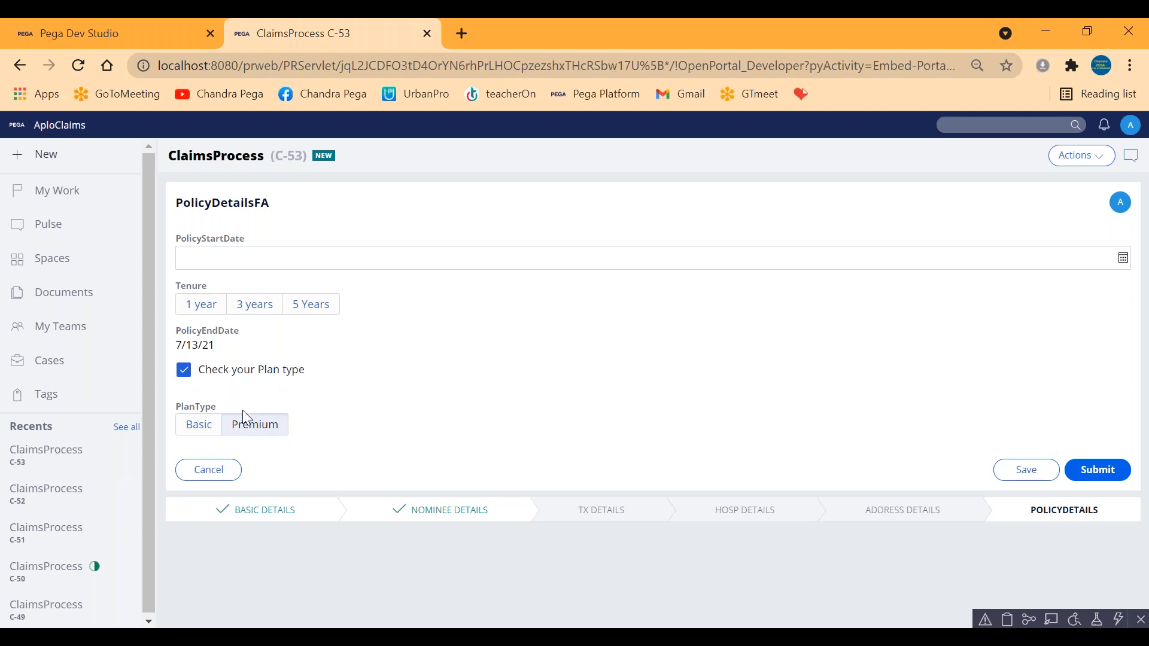
pyautogui.click(190, 429)
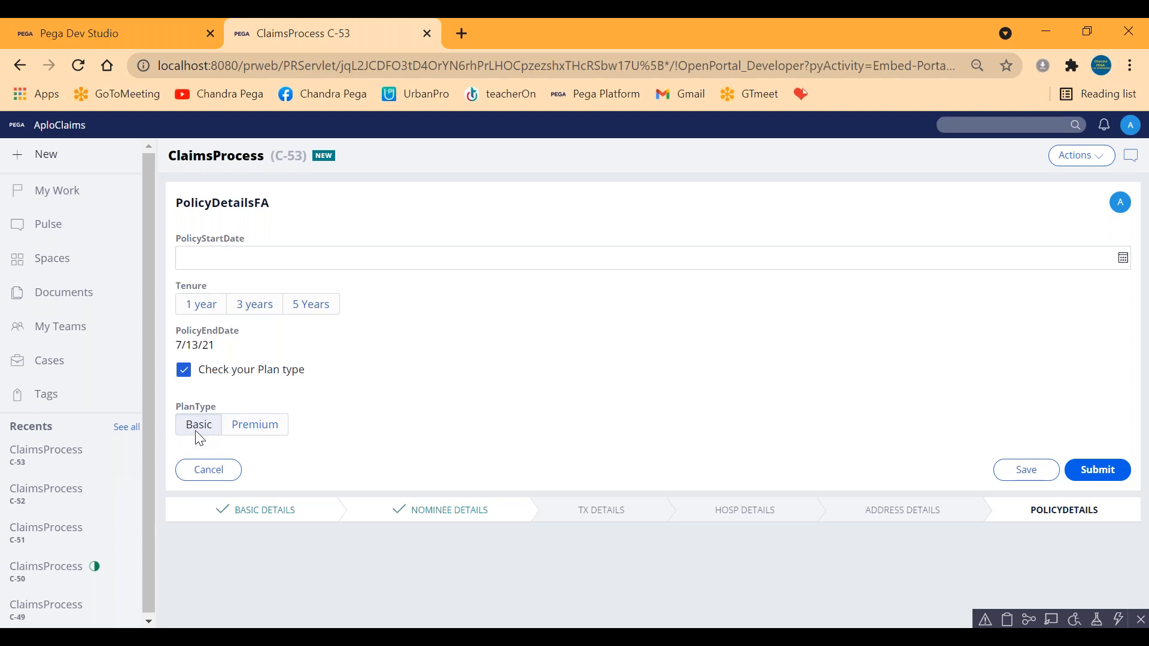
pyautogui.click(244, 432)
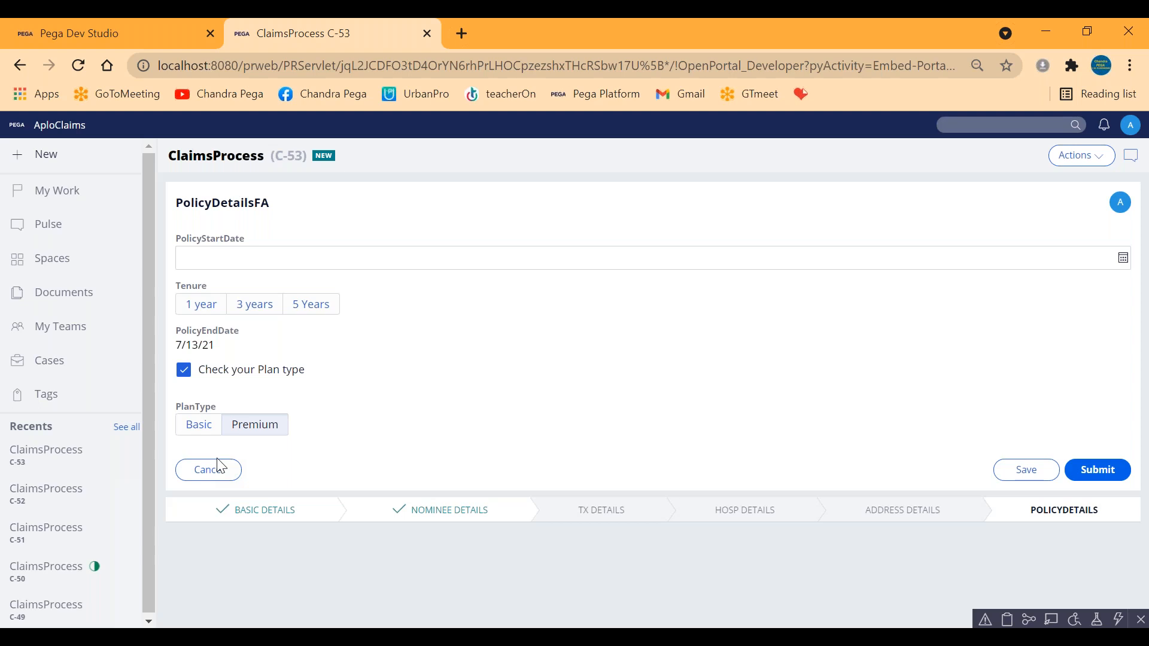
pyautogui.click(197, 428)
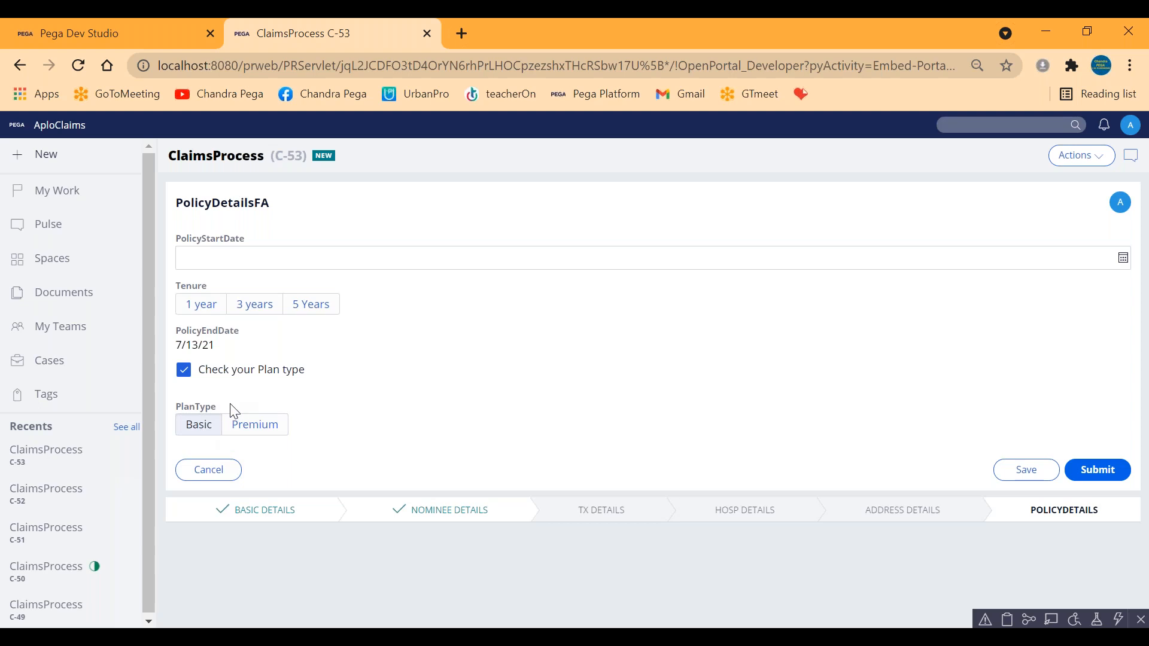
pyautogui.click(243, 424)
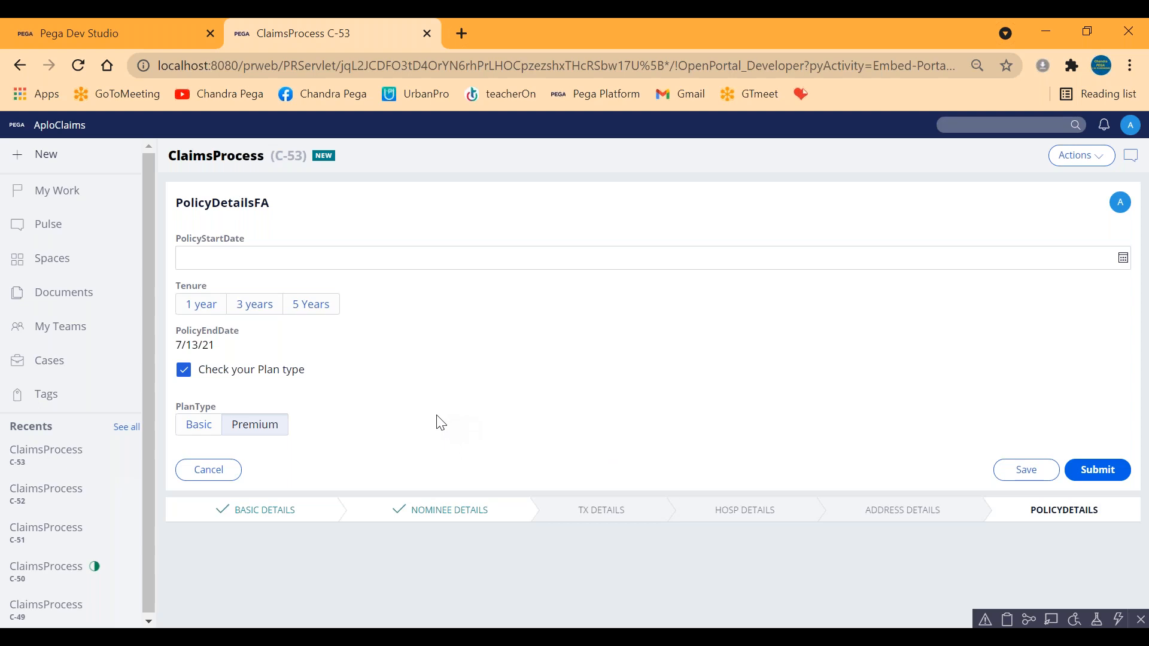
# Step: Switch to Dev Studio and compare the PolicyPlanSelection decision tree with the branches of the Policydetails flow
pyautogui.click(133, 37)
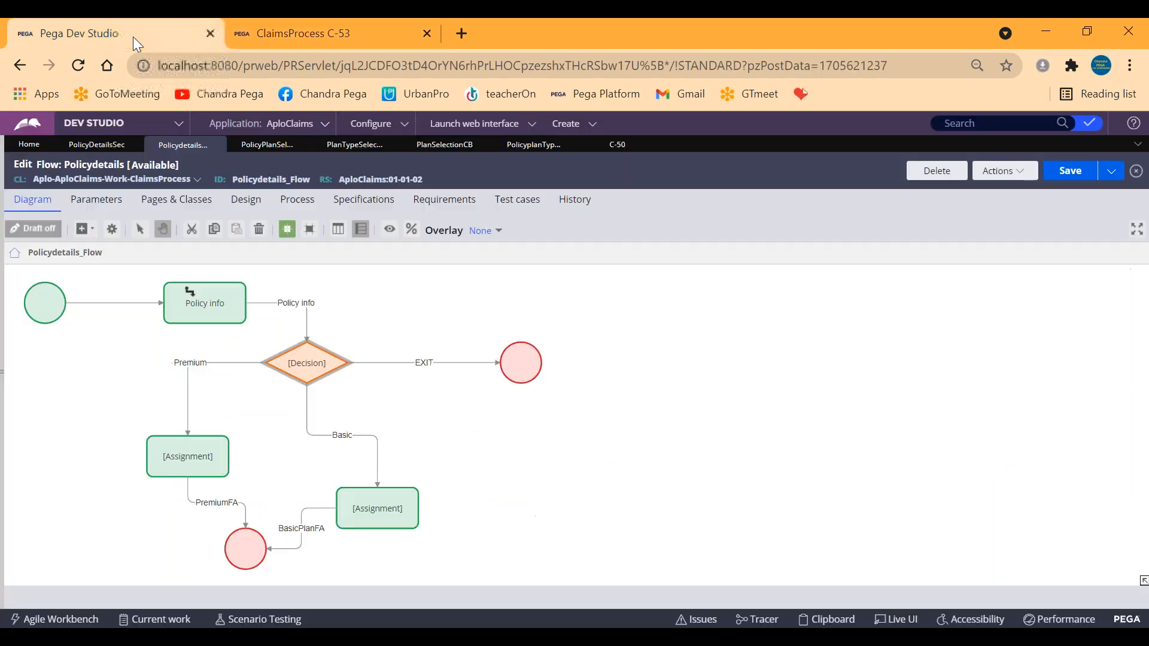
pyautogui.click(269, 148)
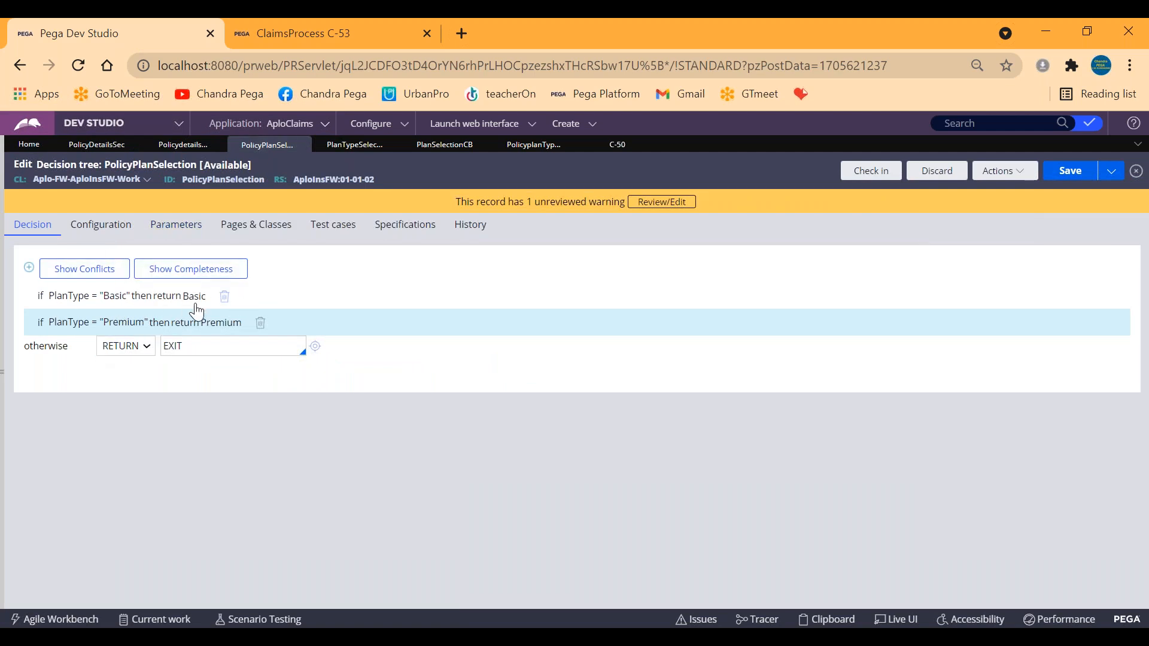
pyautogui.click(186, 148)
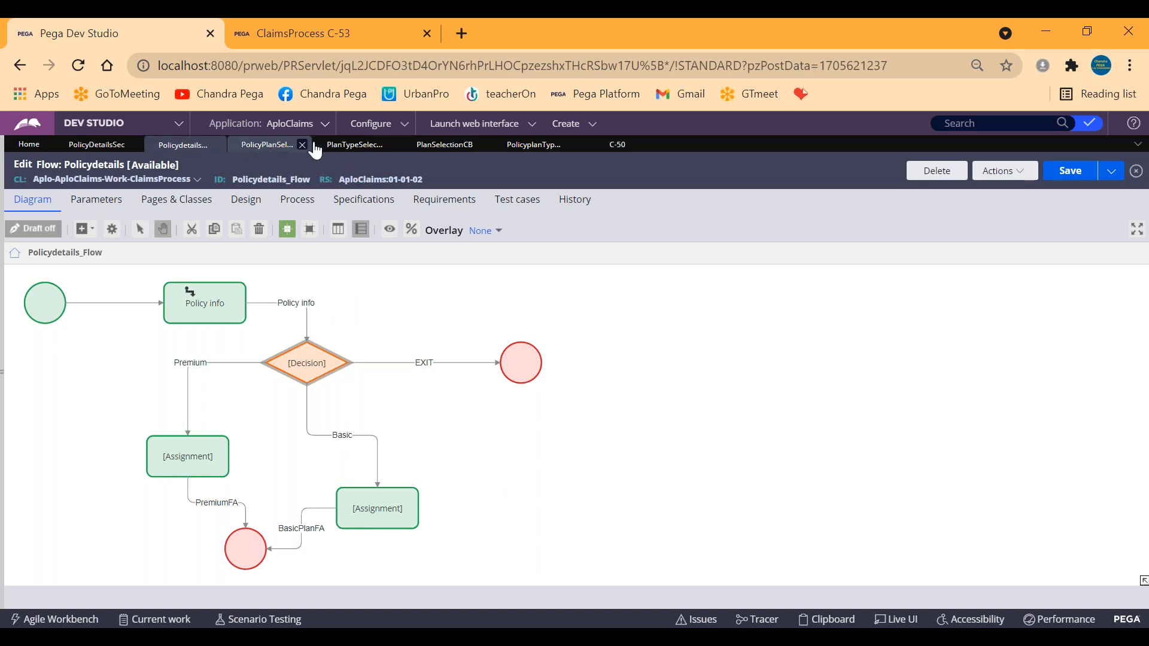
pyautogui.click(249, 149)
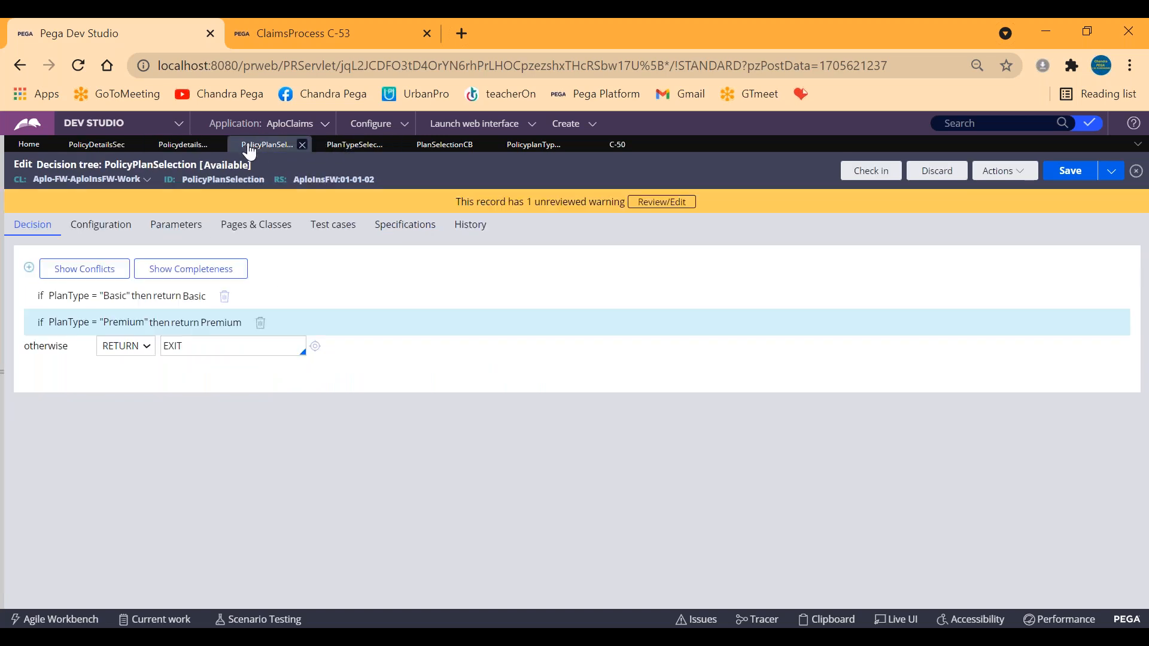
# Step: Return to the claims case, set the plan type to Basic and inspect the PlanType field's property with Live UI
pyautogui.click(255, 39)
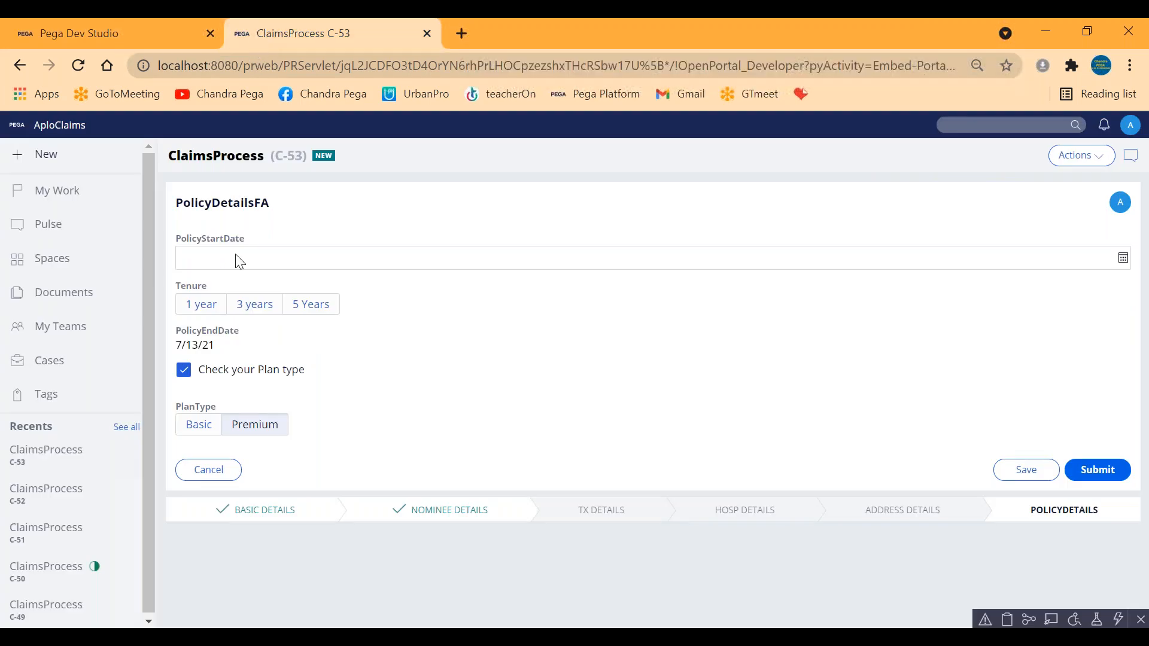
pyautogui.click(190, 432)
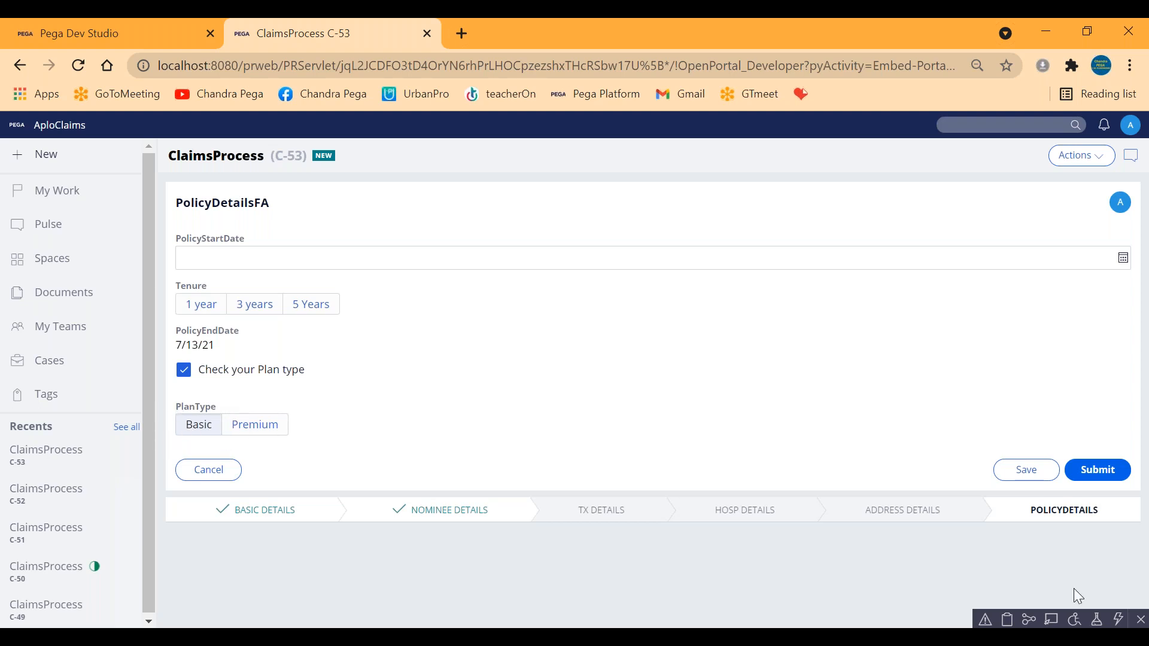
pyautogui.click(1051, 620)
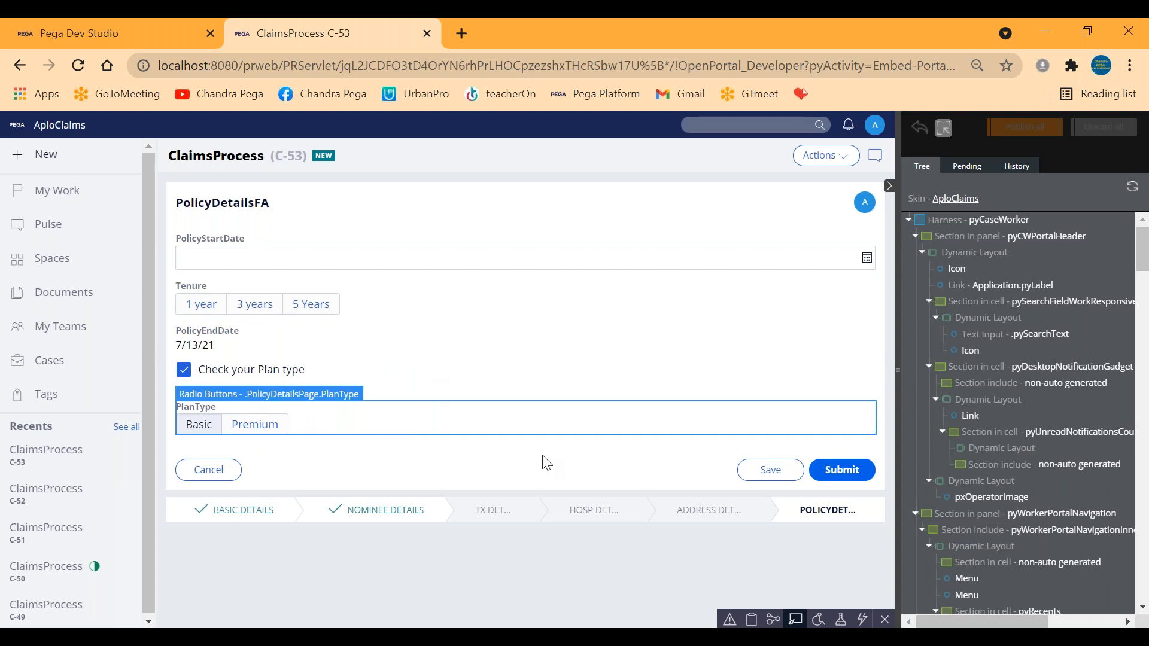
pyautogui.click(795, 620)
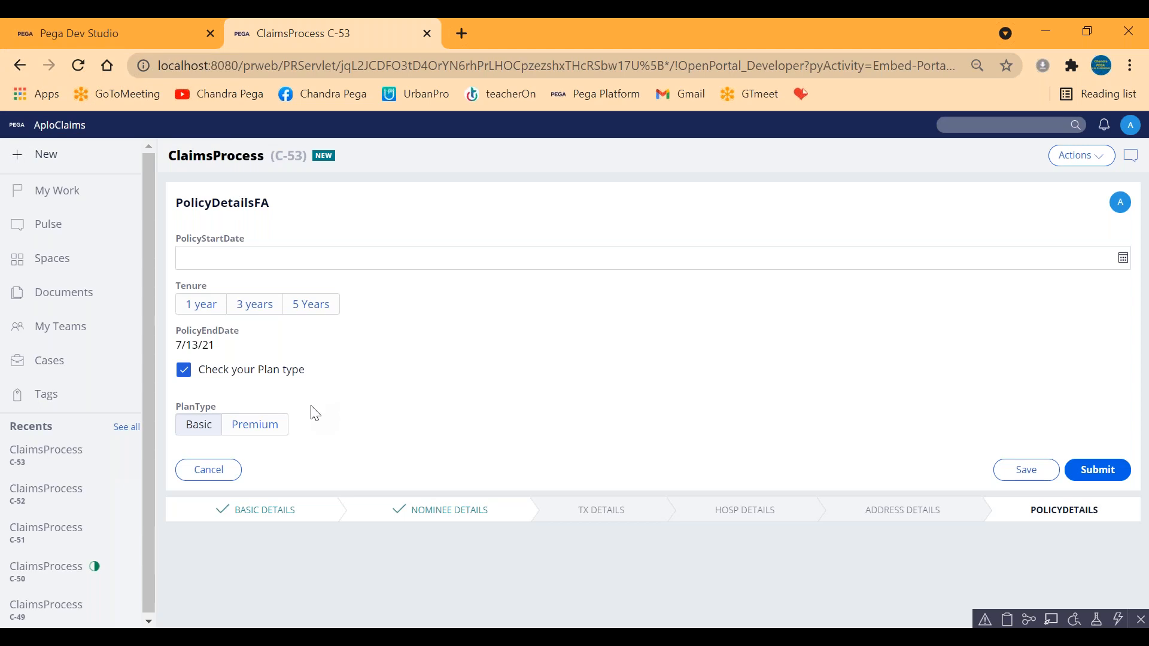
# Step: Switch to Dev Studio and review the gender and age conditions in the PlanTypeSelectionDtable decision table
pyautogui.click(118, 34)
pyautogui.click(355, 145)
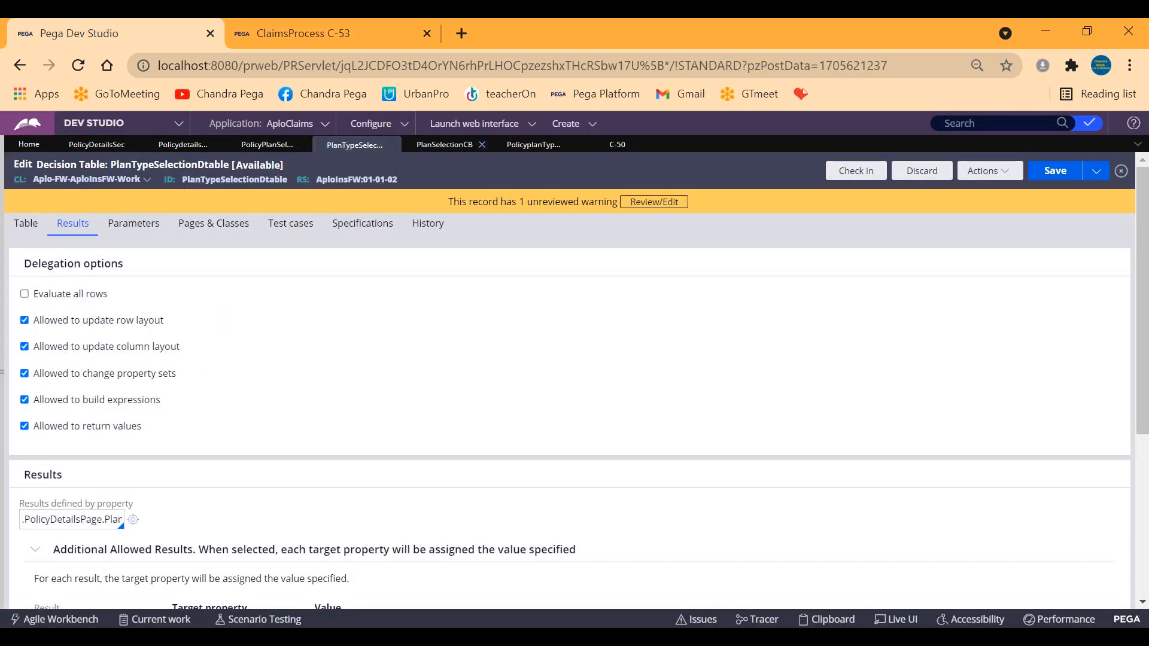
pyautogui.click(25, 223)
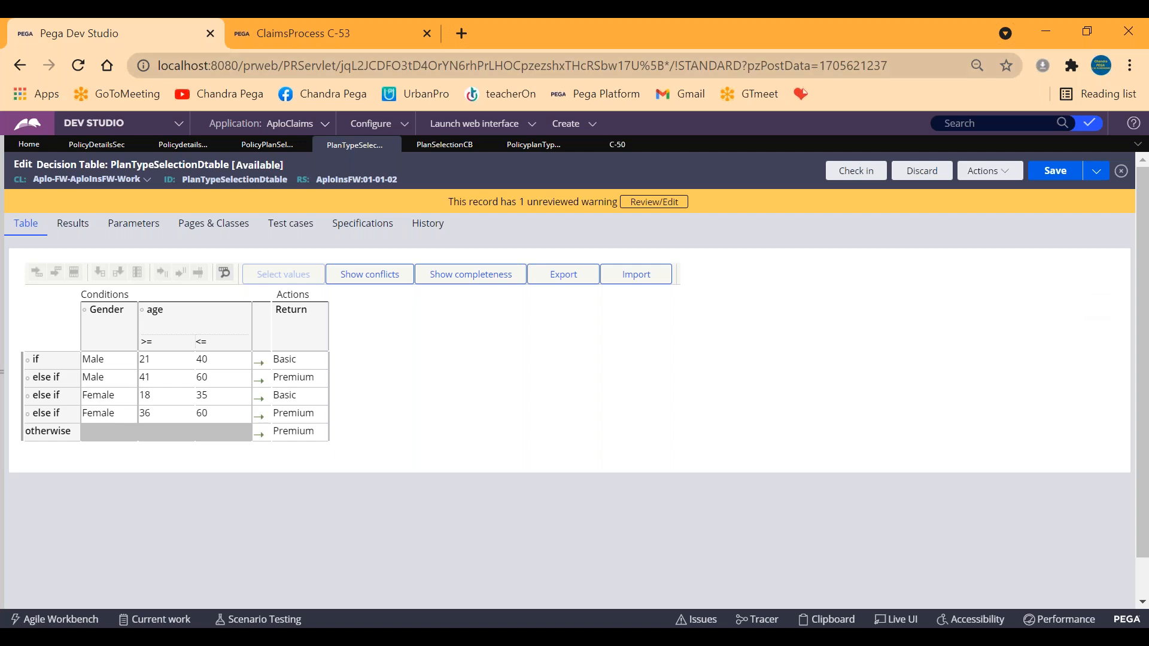
pyautogui.click(265, 145)
pyautogui.click(353, 145)
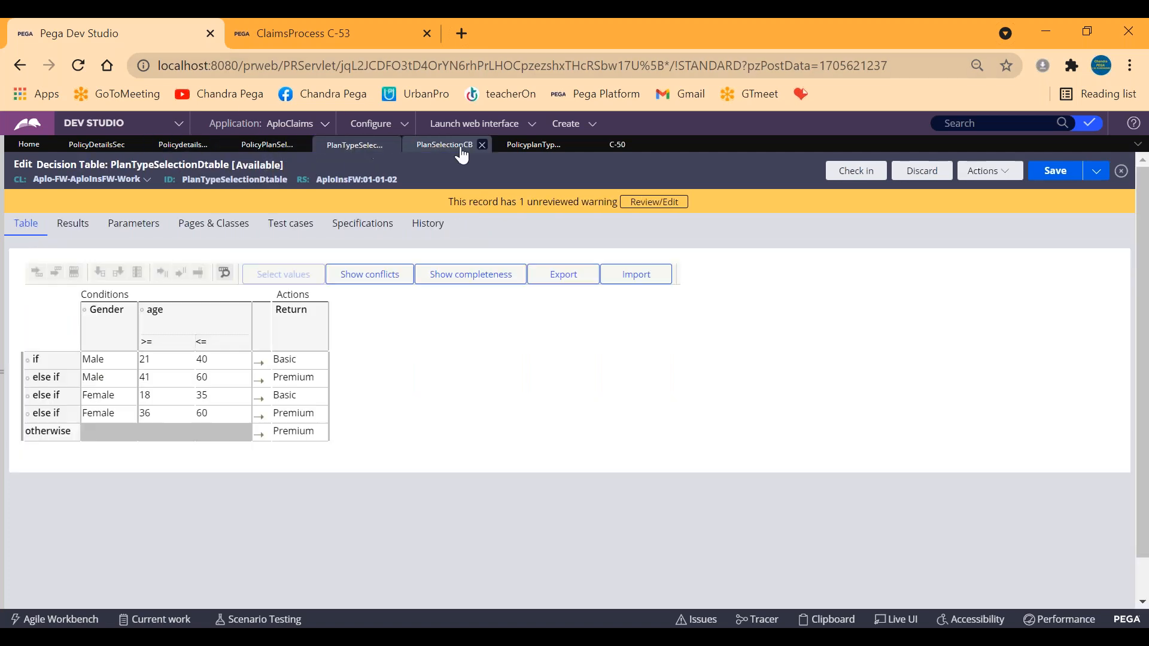
# Step: Examine the PolicyplanTypeSelection data transform alongside the decision shape of the Policydetails flow
pyautogui.click(461, 150)
pyautogui.click(527, 150)
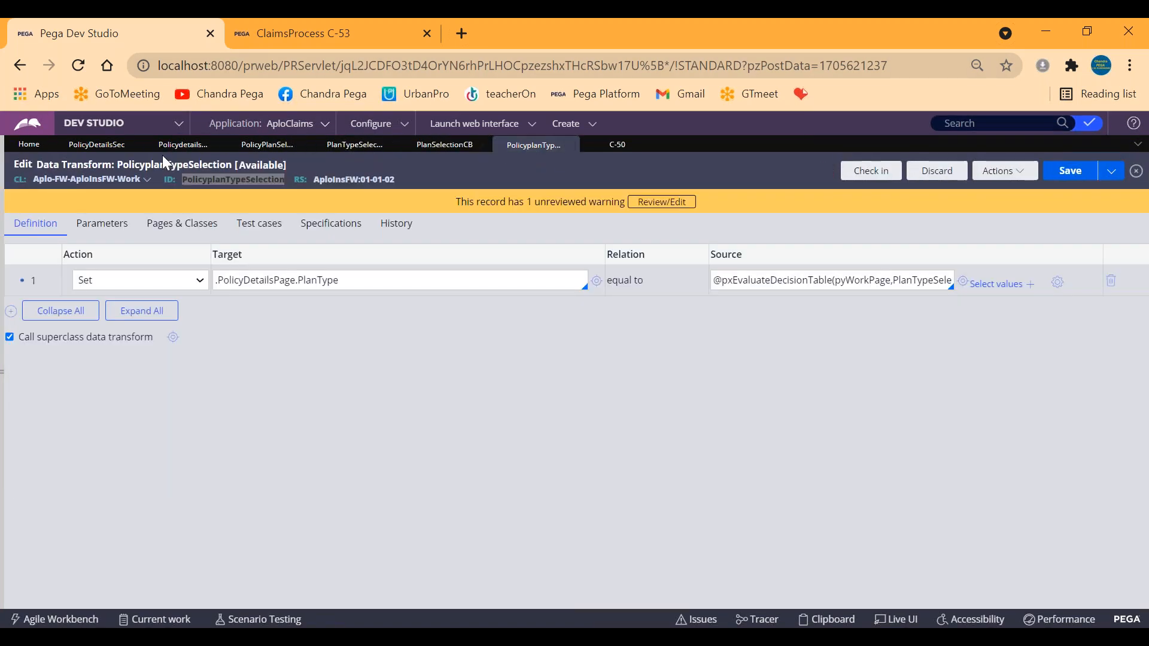
pyautogui.click(179, 145)
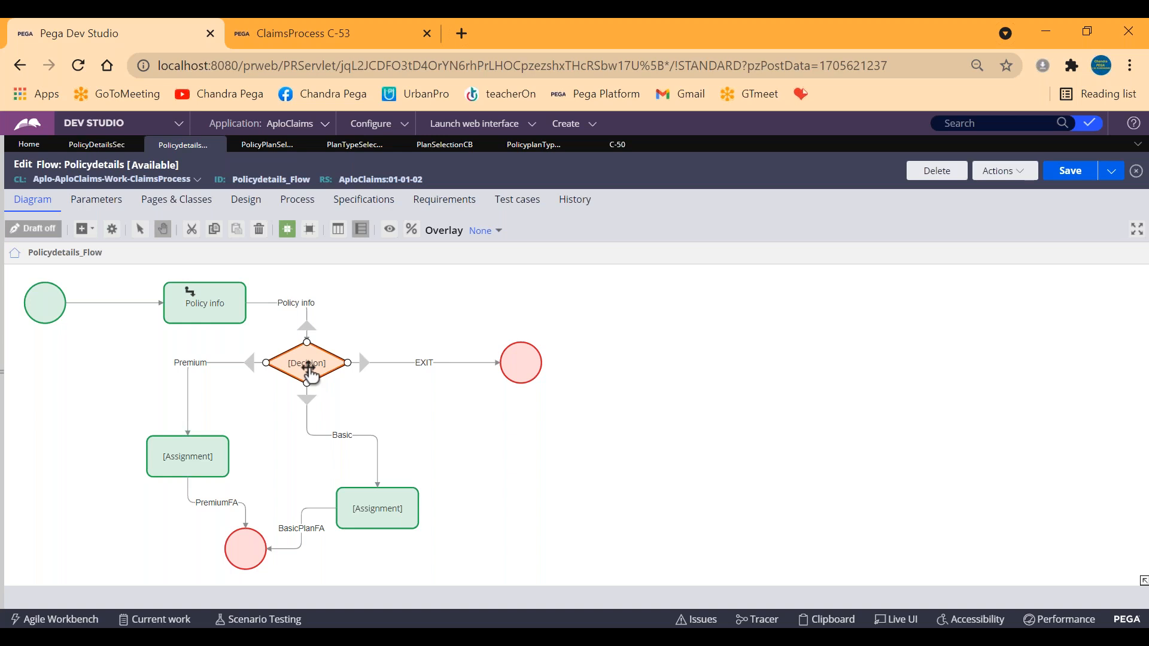
pyautogui.click(527, 157)
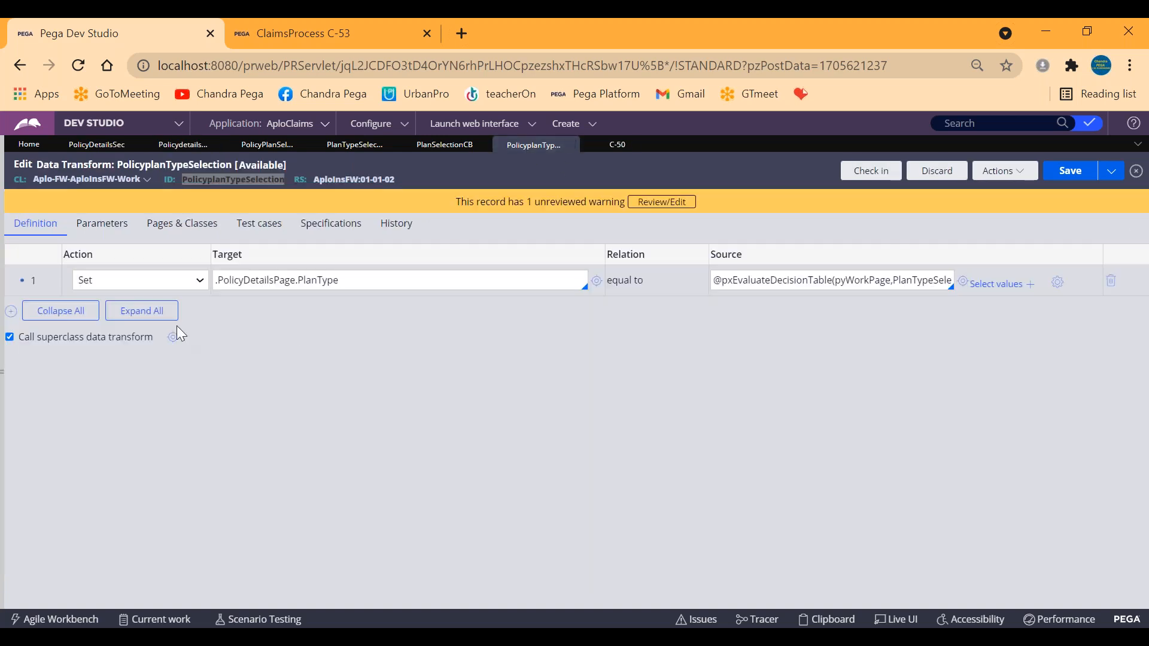
# Step: Close the PolicyplanTypeSelection data transform, case C-50 with its unsaved changes discarded, and the PlanSelectionCB property
pyautogui.click(569, 145)
pyautogui.click(529, 145)
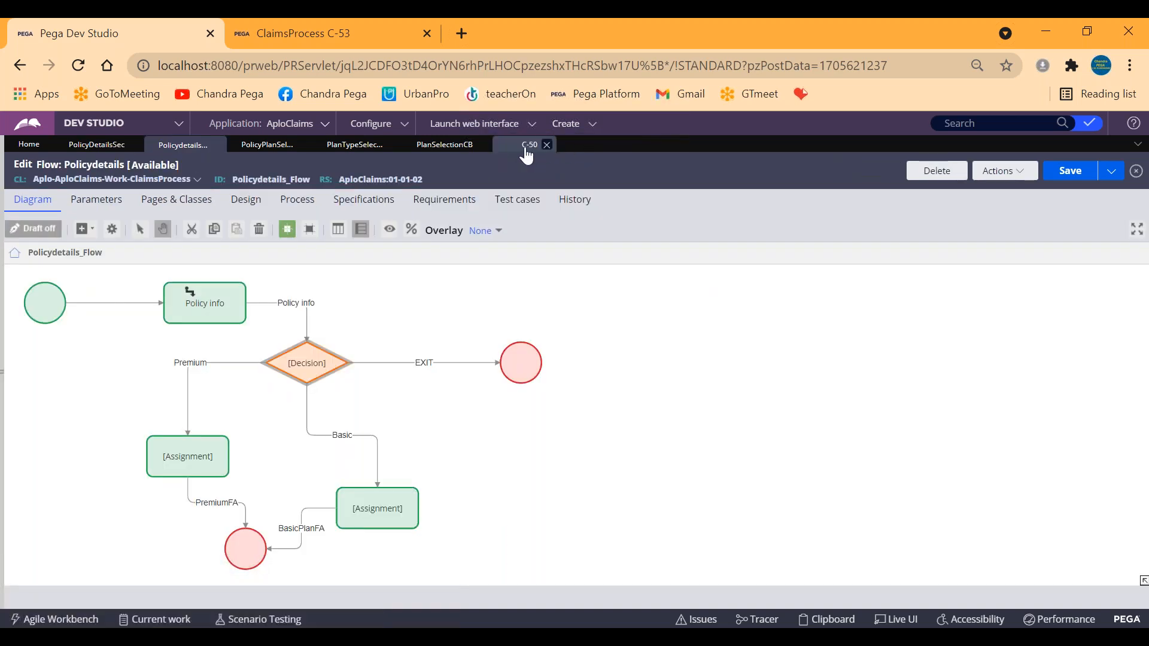
pyautogui.click(546, 145)
pyautogui.click(673, 410)
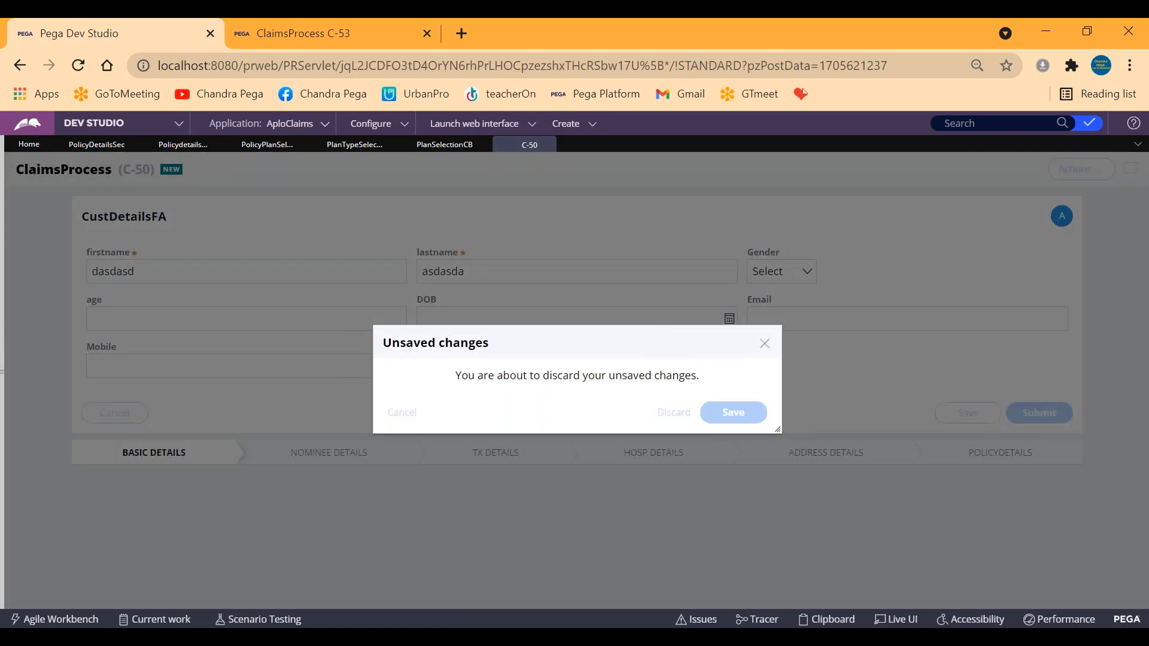
pyautogui.click(473, 145)
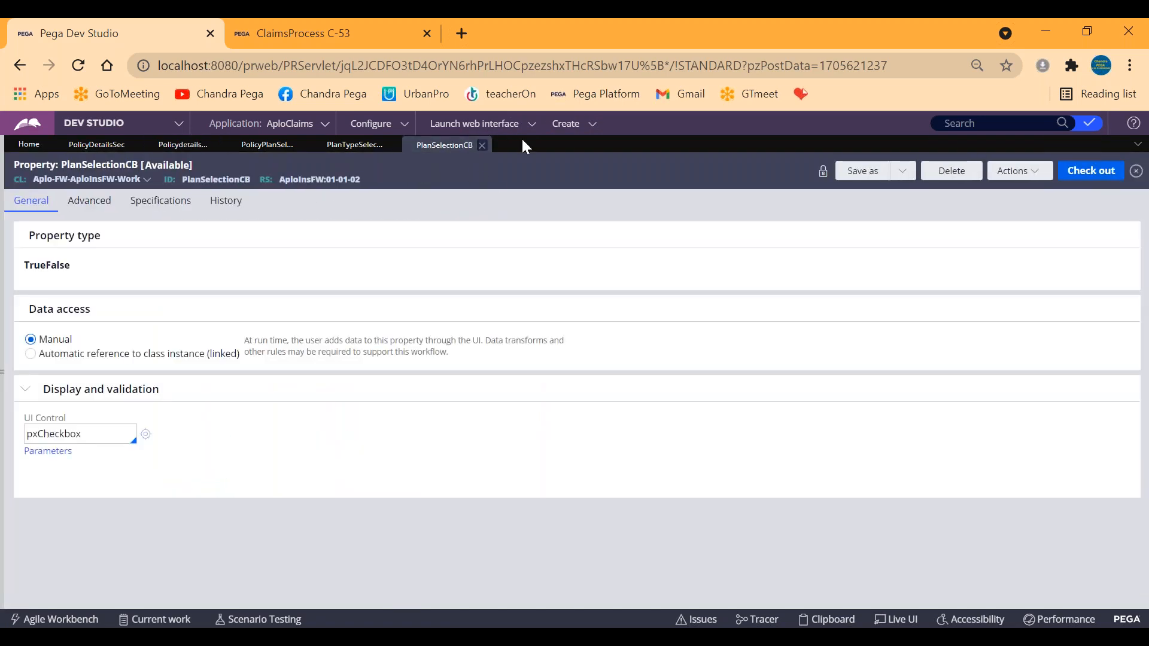
pyautogui.click(482, 145)
# Step: Add a single-line text field named RecomendedPlanType to the Aplo-Data-PolicyDetails data model, save the data type and close it
pyautogui.click(115, 148)
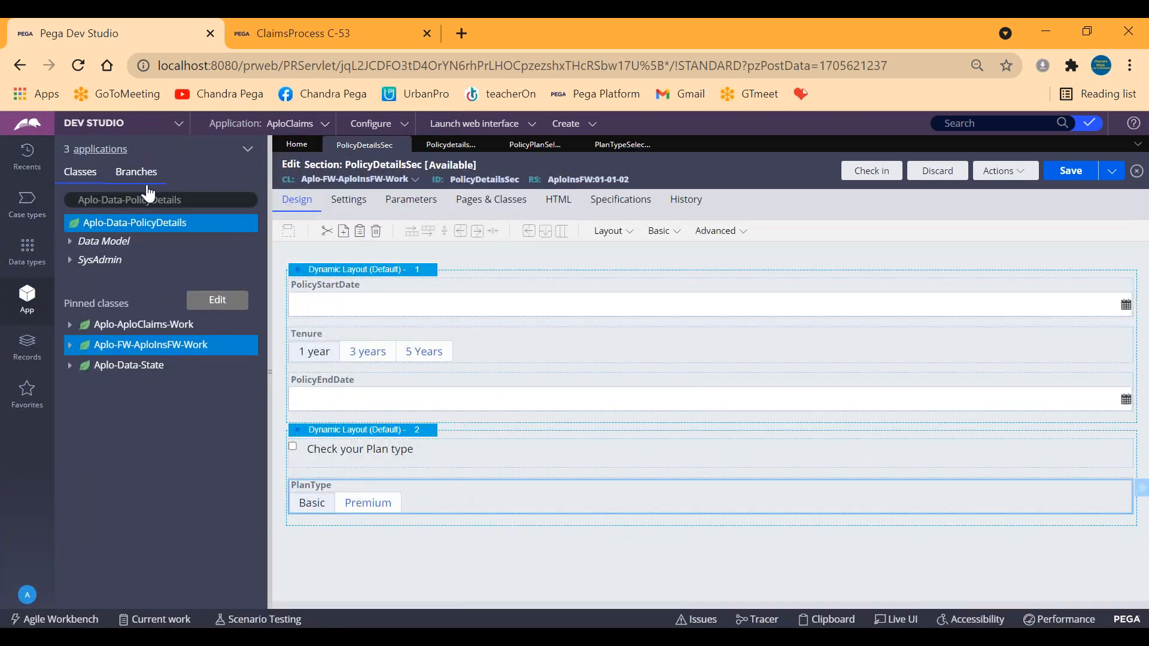
pyautogui.rightClick(115, 233)
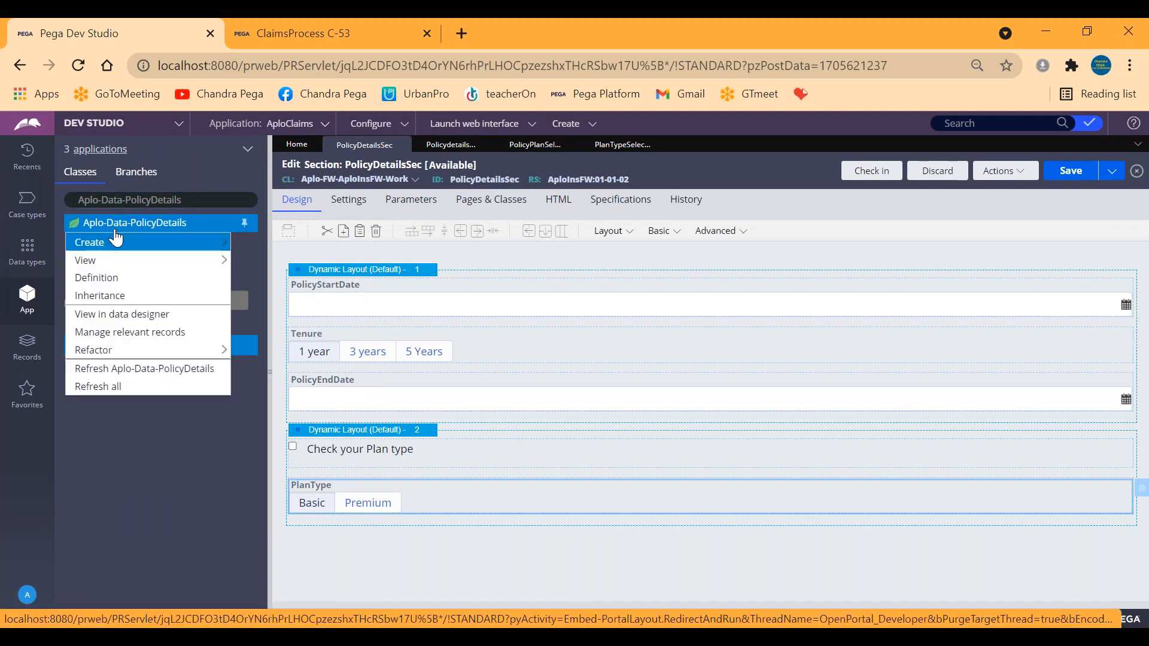
pyautogui.click(103, 316)
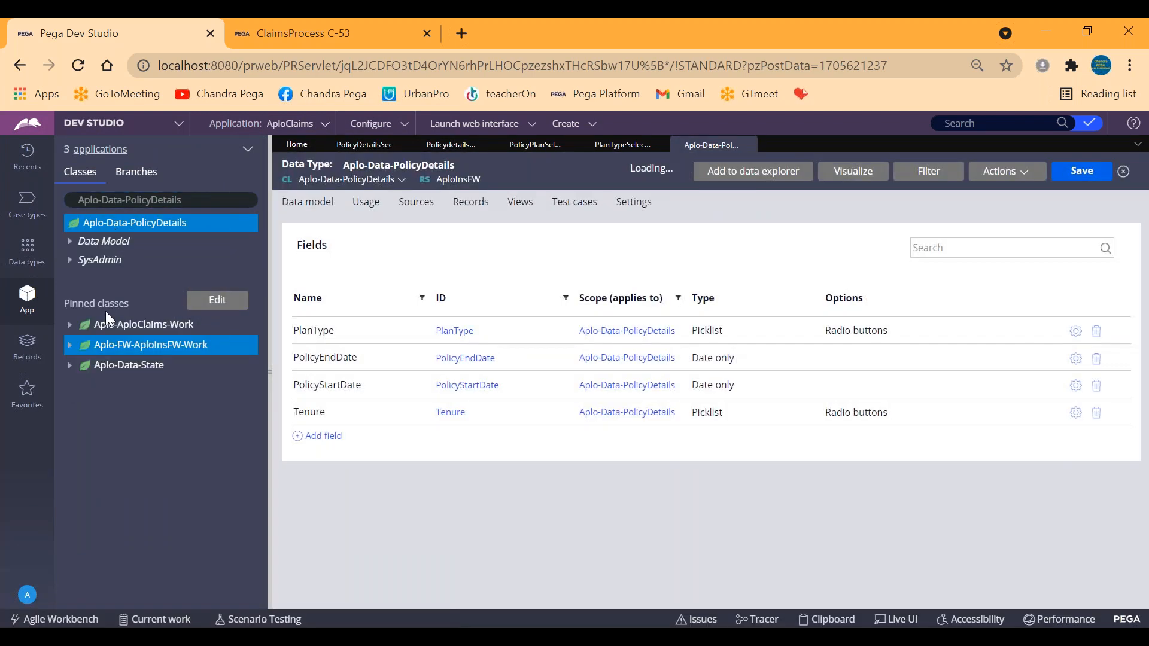
pyautogui.click(316, 438)
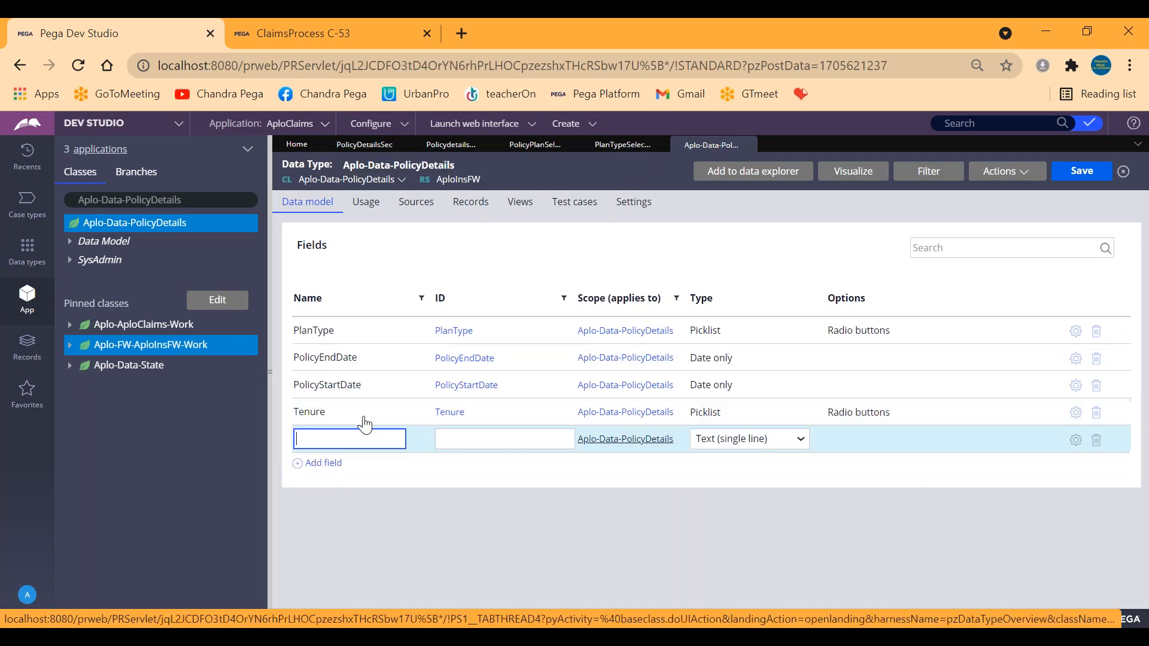
pyautogui.write('Recom')
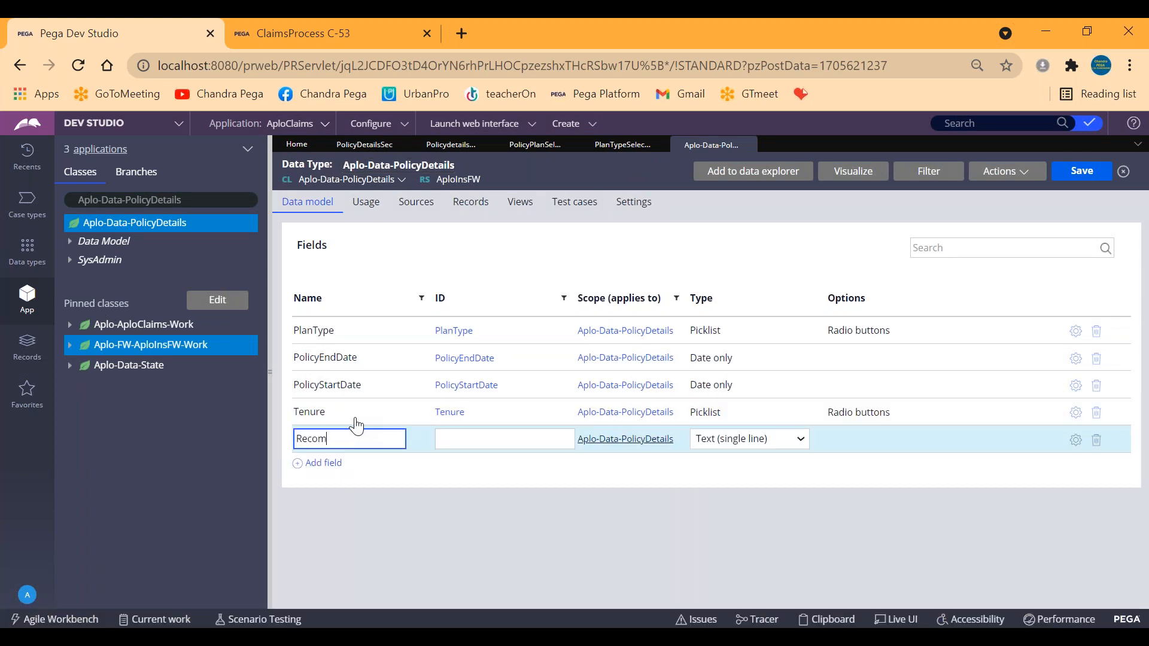
pyautogui.write('endedPlanType')
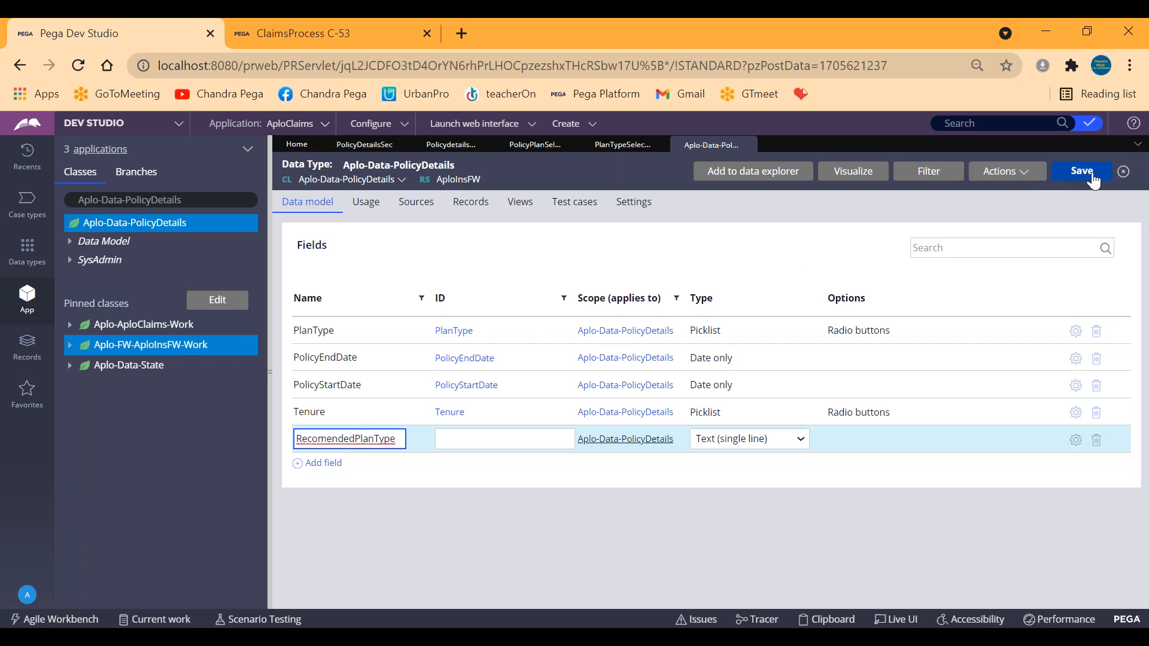
pyautogui.click(1082, 171)
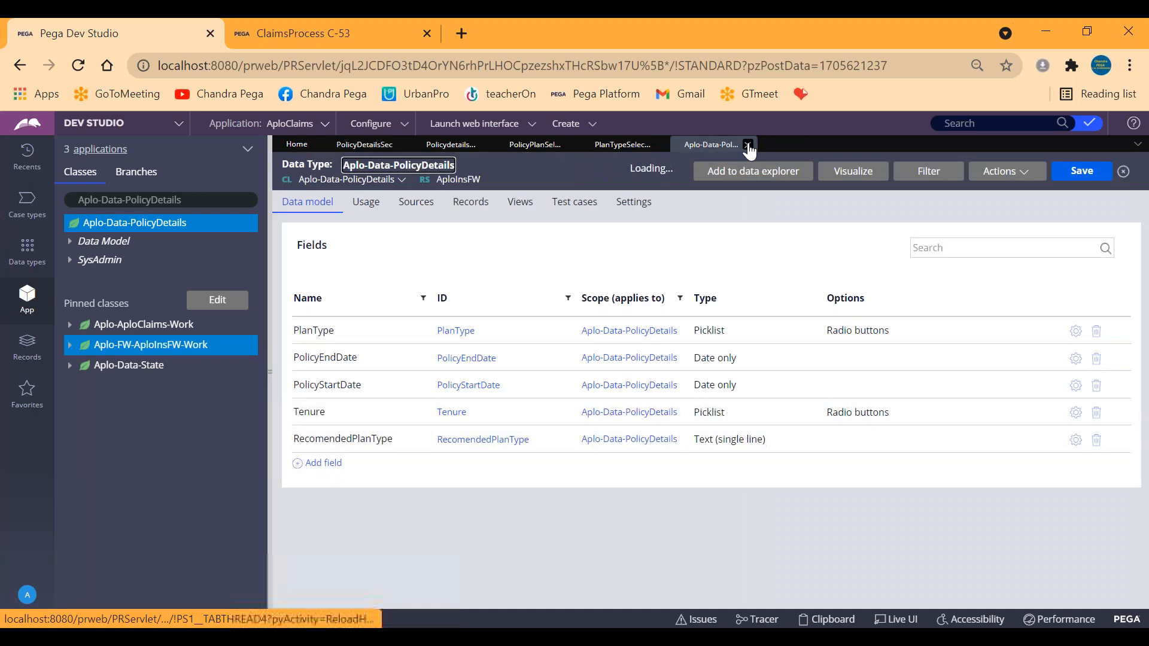
pyautogui.click(748, 146)
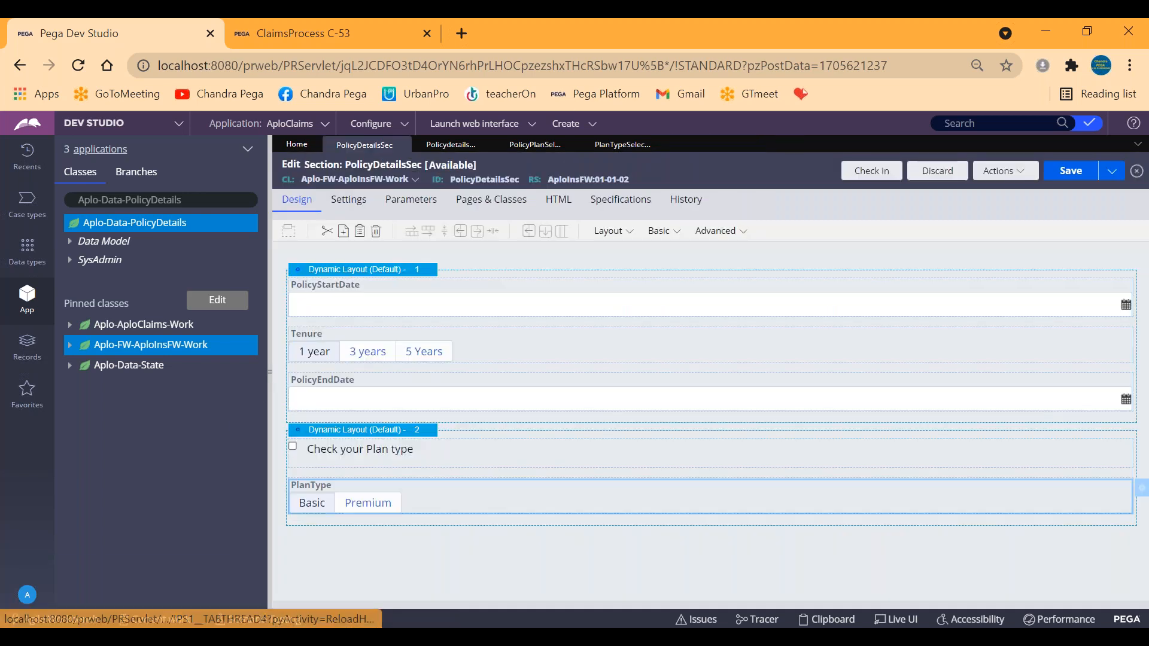
# Step: Return to the PlanTypeSelectionDtable decision table and bring up its additional allowed results
pyautogui.click(450, 150)
pyautogui.click(534, 145)
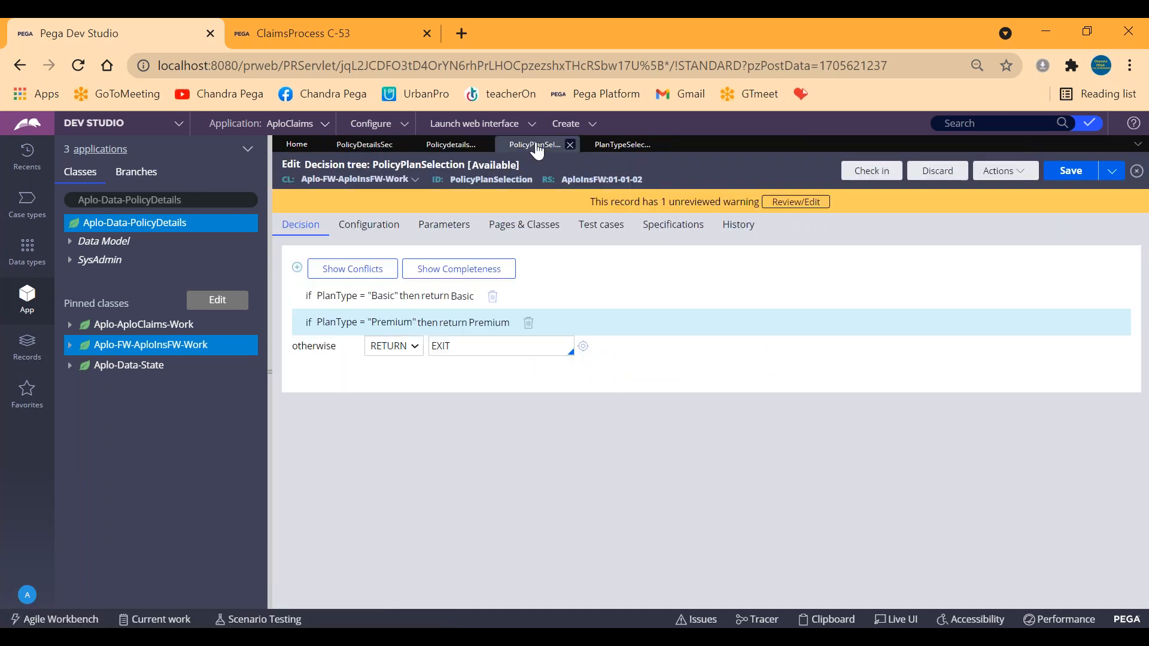
pyautogui.click(626, 148)
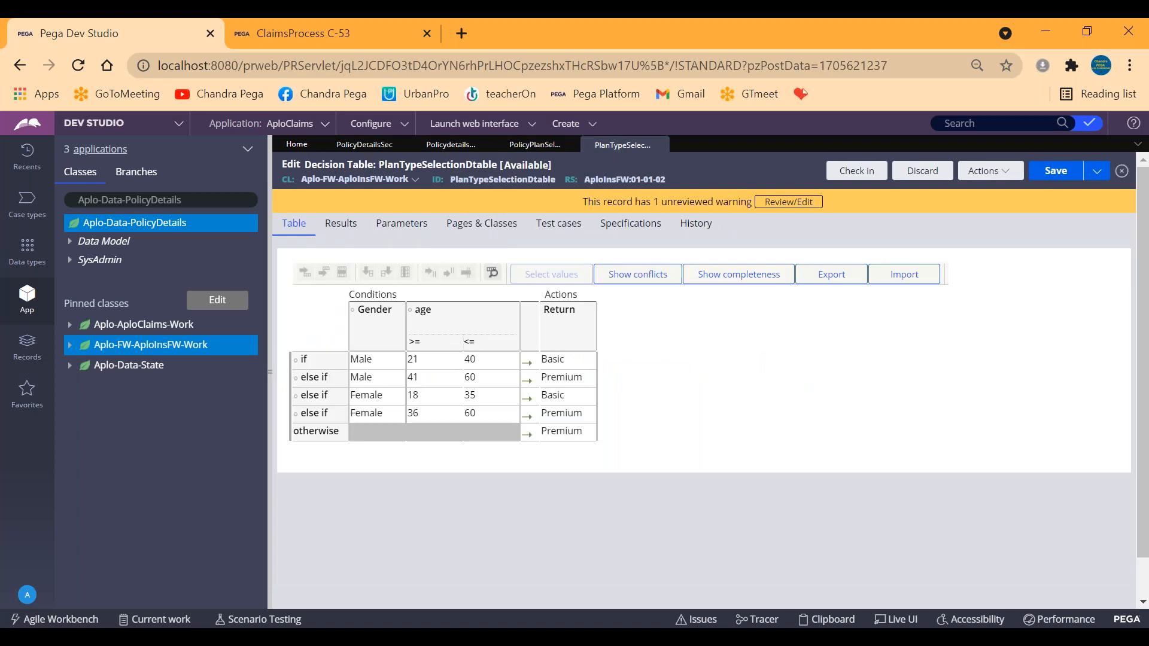
pyautogui.click(269, 311)
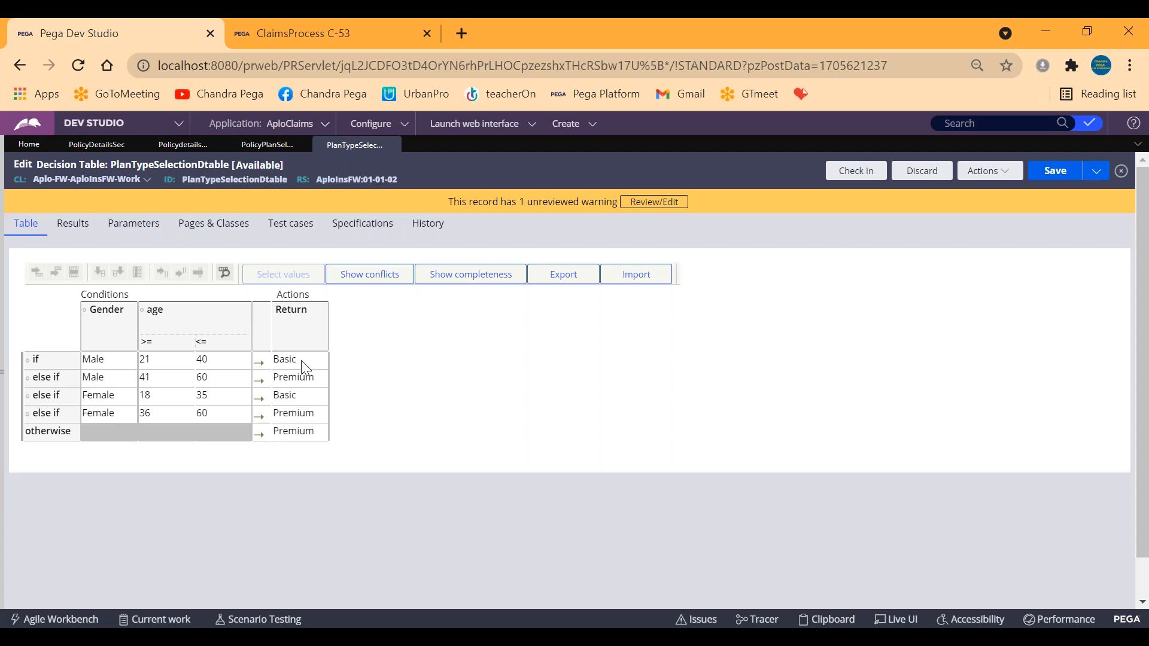
pyautogui.click(72, 223)
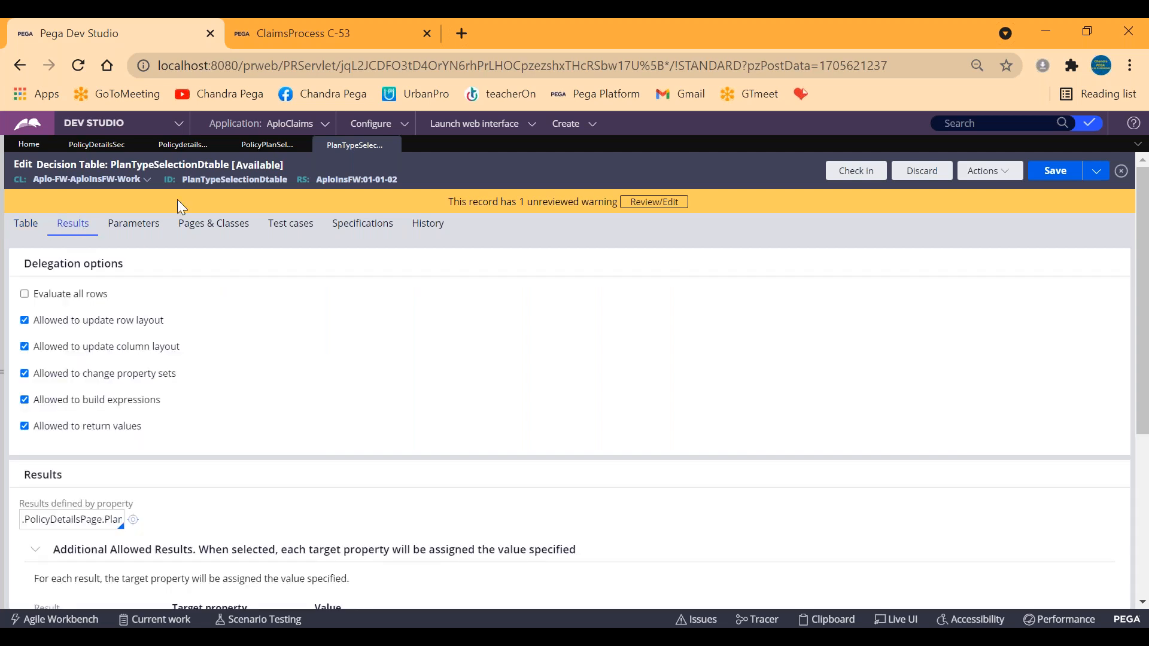
pyautogui.scroll(-3, 223, 392)
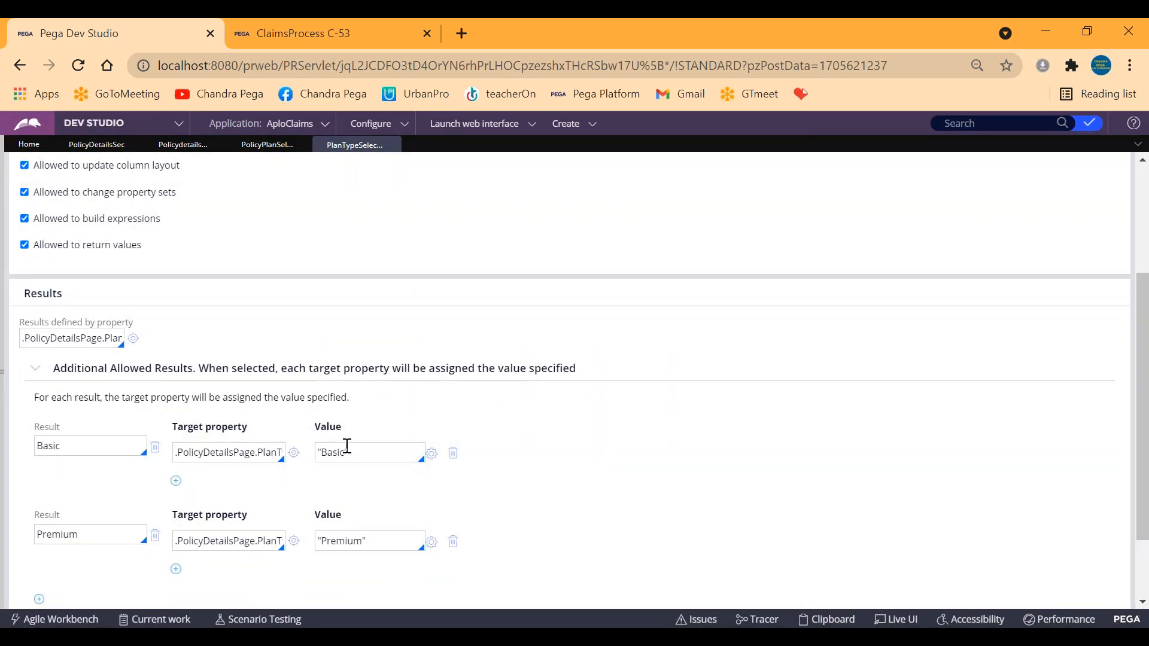
# Step: Add .PolicyDetailsPage.RecomendedPlanType as a second target property for the Basic result
pyautogui.click(359, 454)
pyautogui.click(176, 480)
pyautogui.write('.po')
pyautogui.press('Return')
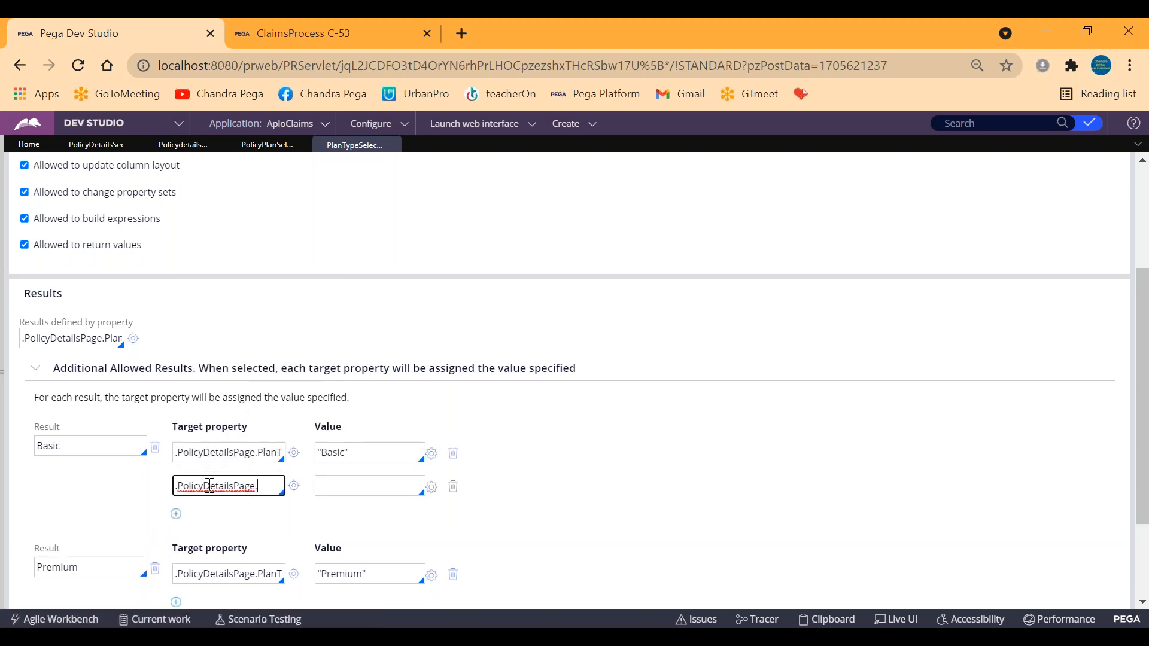
pyautogui.write('.')
pyautogui.press('Down')
pyautogui.press('Down')
pyautogui.press('Down')
pyautogui.press('Down')
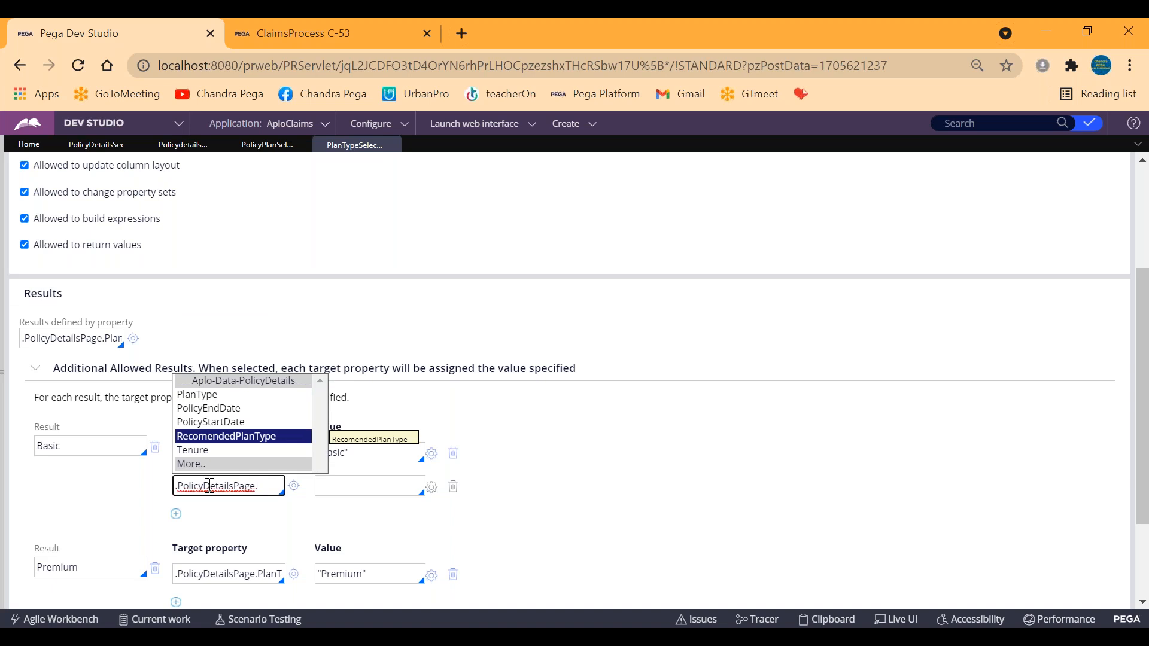
pyautogui.press('Return')
# Step: Set the value of the Basic result's RecomendedPlanType target to "Basic"
pyautogui.click(372, 453)
pyautogui.hotkey('ctrl', 'a')
pyautogui.hotkey('ctrl', 'c')
pyautogui.click(368, 480)
pyautogui.hotkey('ctrl', 'v')
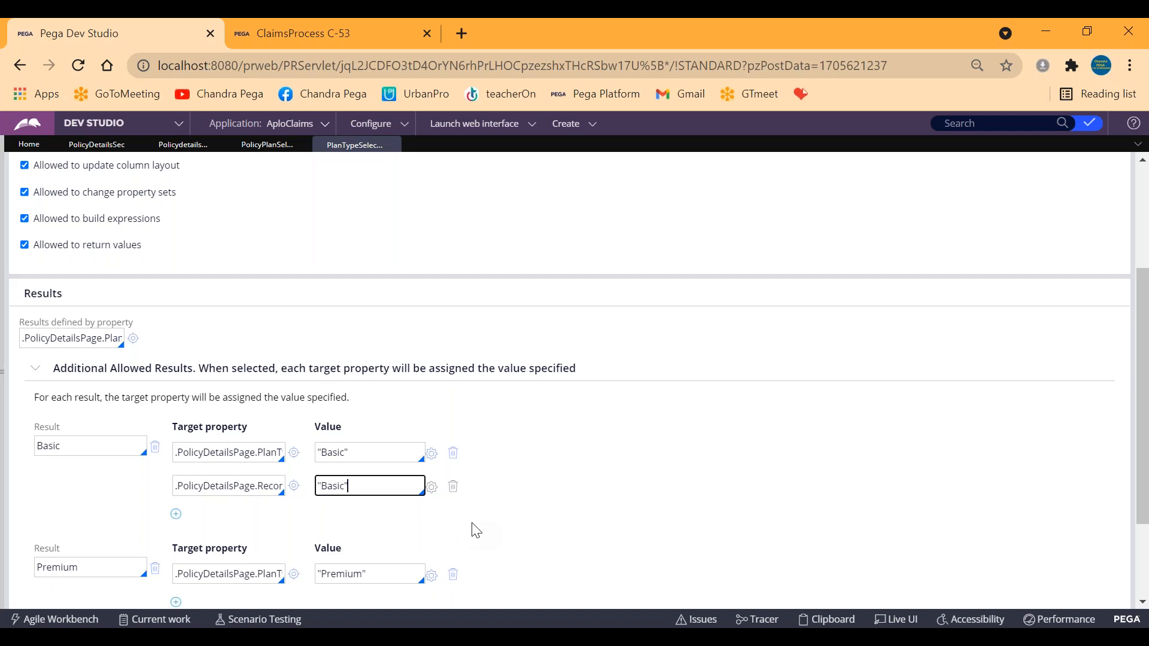
# Step: Add .PolicyDetailsPage.RecomendedPlanType as a second target property for the Premium result
pyautogui.scroll(-2, 539, 453)
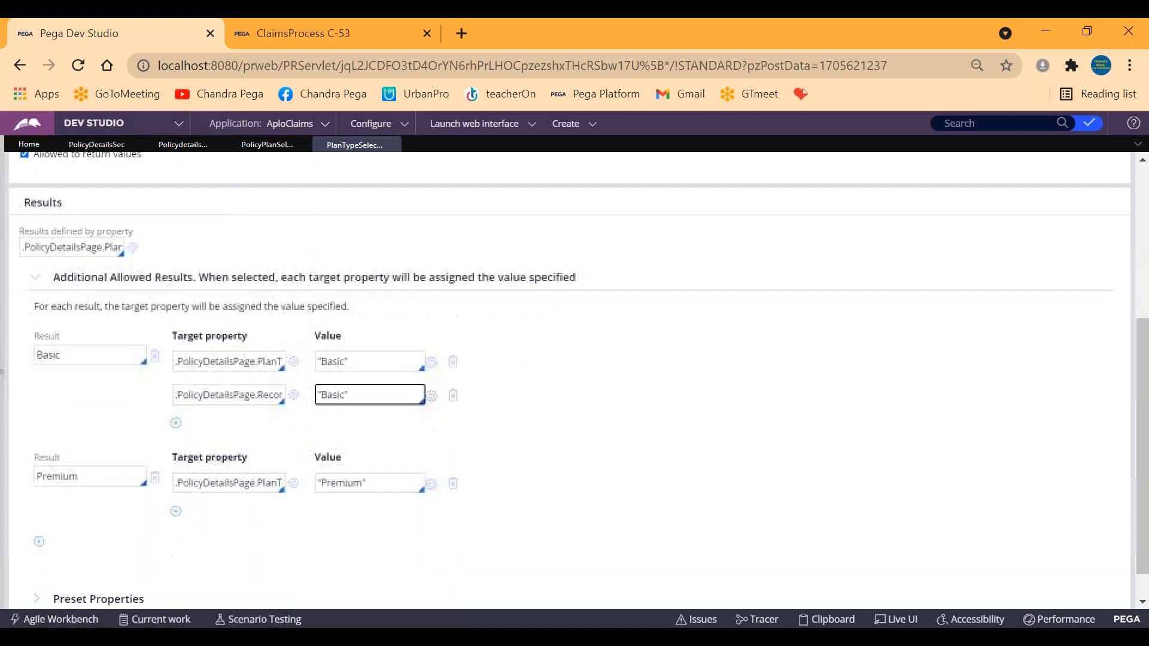
pyautogui.click(176, 511)
pyautogui.click(267, 395)
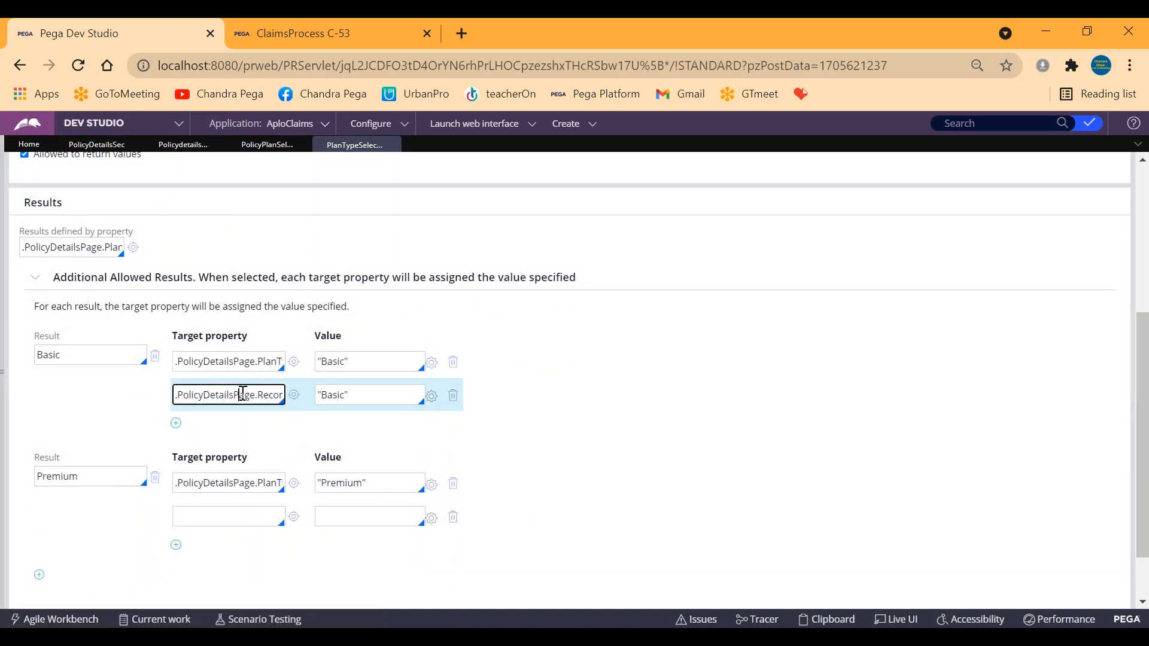
pyautogui.doubleClick(243, 395)
pyautogui.click(214, 516)
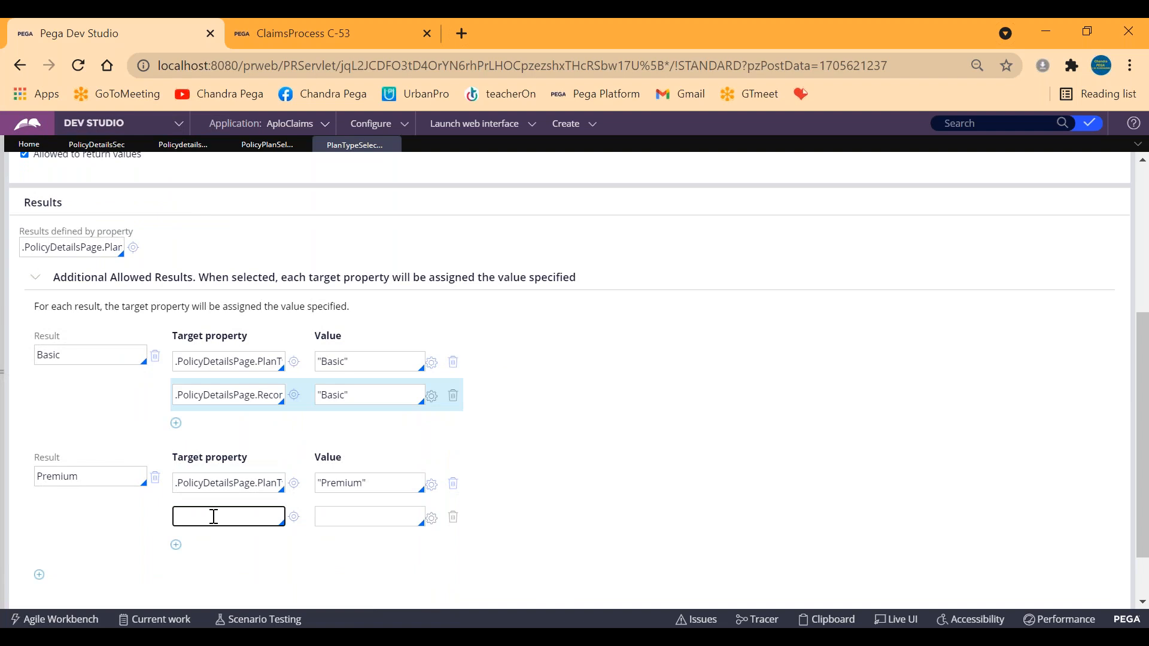
pyautogui.write('.PolicyDetailsPage.RecordedPlanType')
# Step: Set the Premium result's RecomendedPlanType target to "Premium" and save the decision table
pyautogui.doubleClick(368, 394)
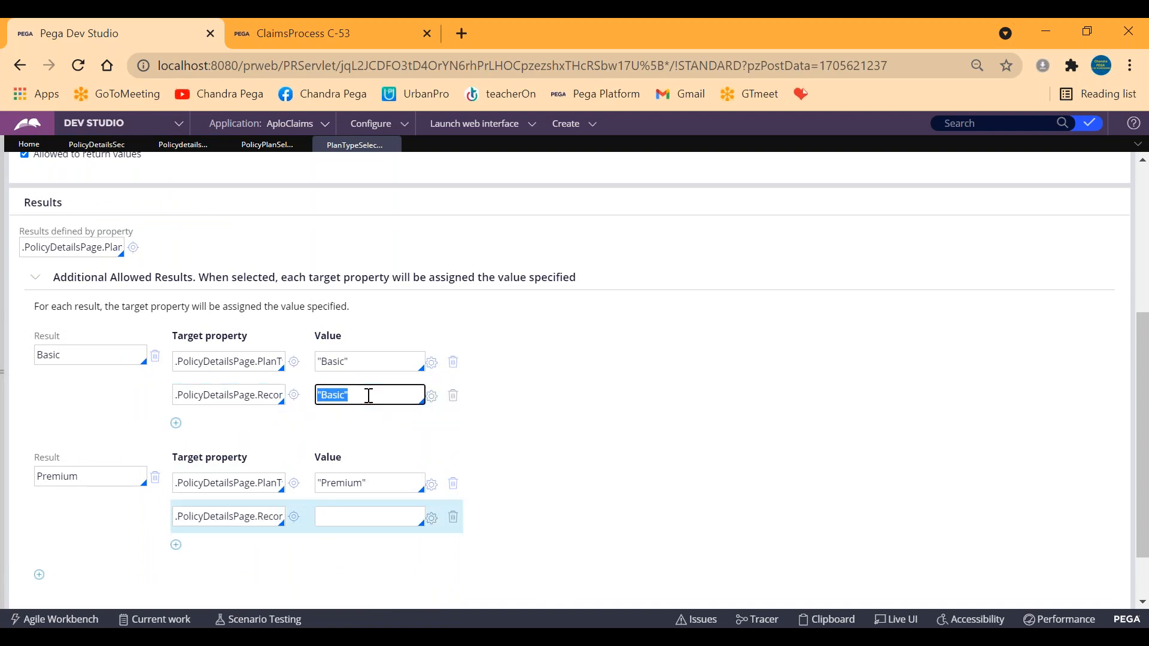
pyautogui.click(392, 483)
pyautogui.doubleClick(393, 482)
pyautogui.hotkey('ctrl', 'c')
pyautogui.click(362, 518)
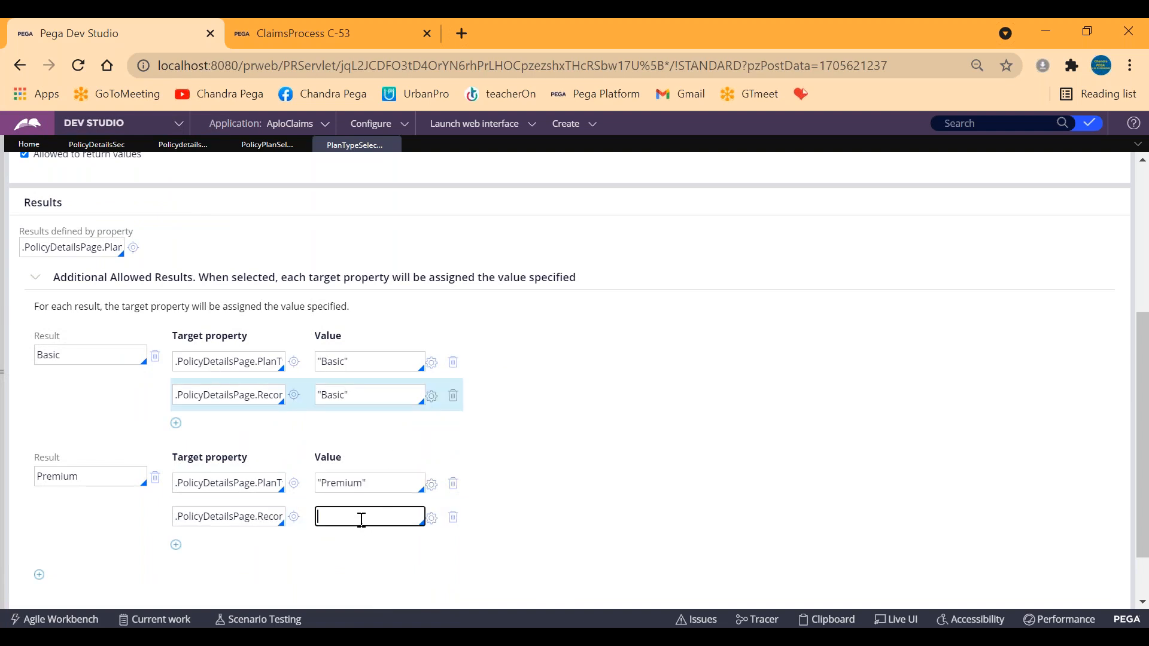
pyautogui.hotkey('ctrl', 'v')
pyautogui.doubleClick(407, 482)
pyautogui.doubleClick(271, 517)
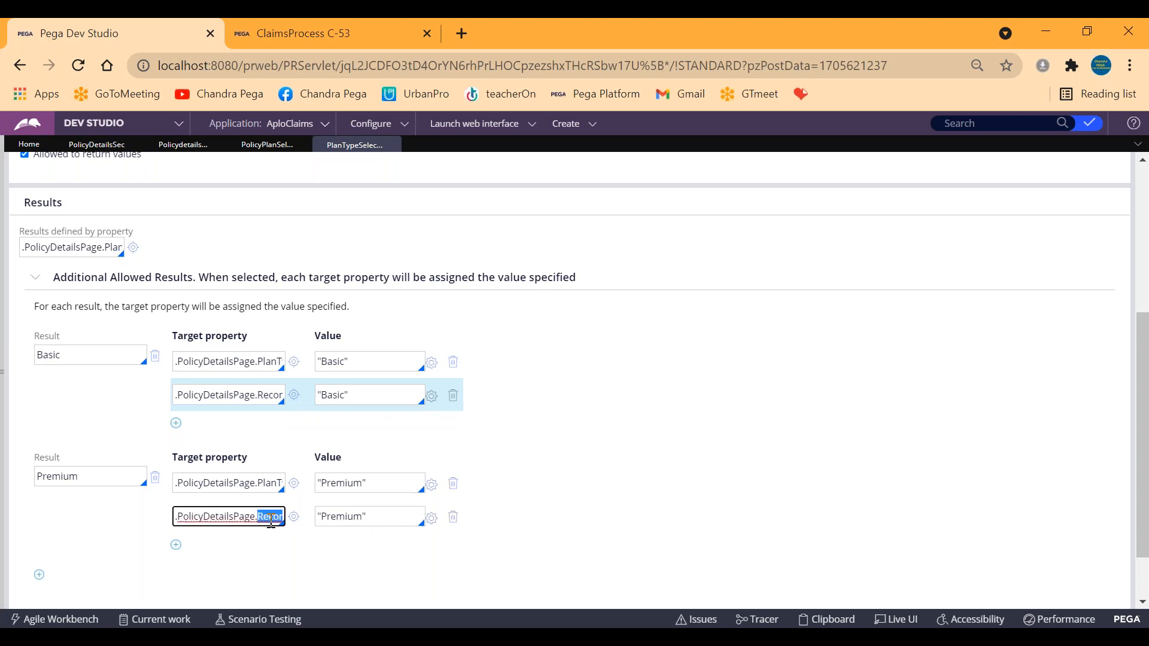
pyautogui.scroll(5, 411, 503)
pyautogui.click(1053, 173)
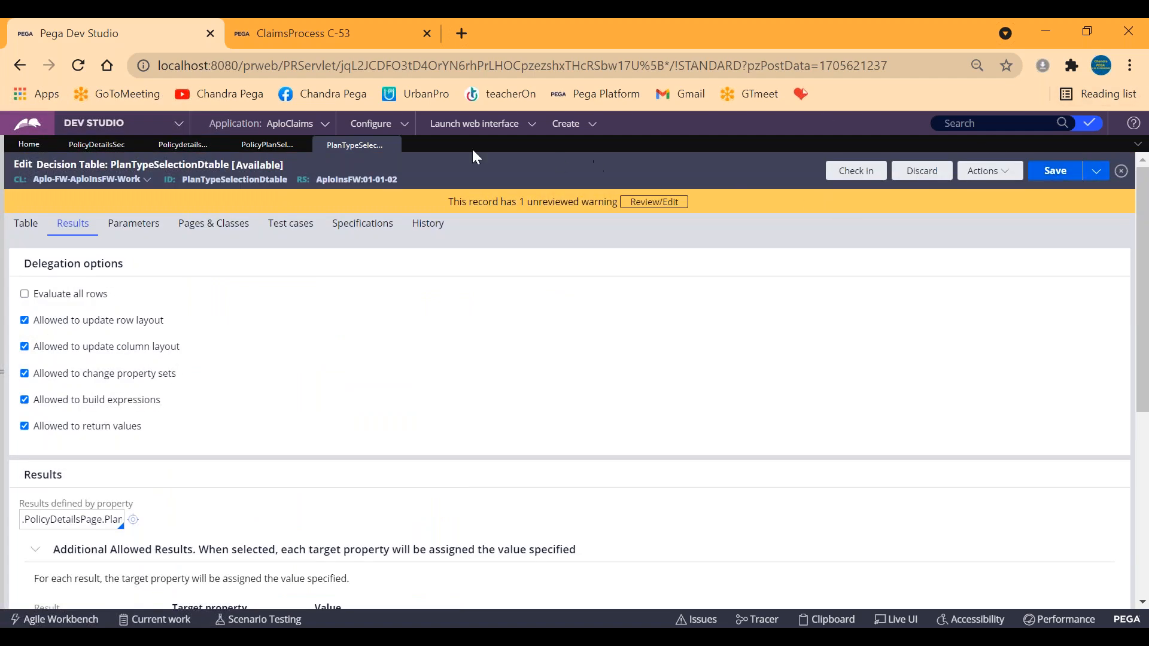
# Step: Switch to the AploClaims portal and create a new ClaimsProcess case
pyautogui.click(260, 29)
pyautogui.click(573, 125)
pyautogui.click(239, 38)
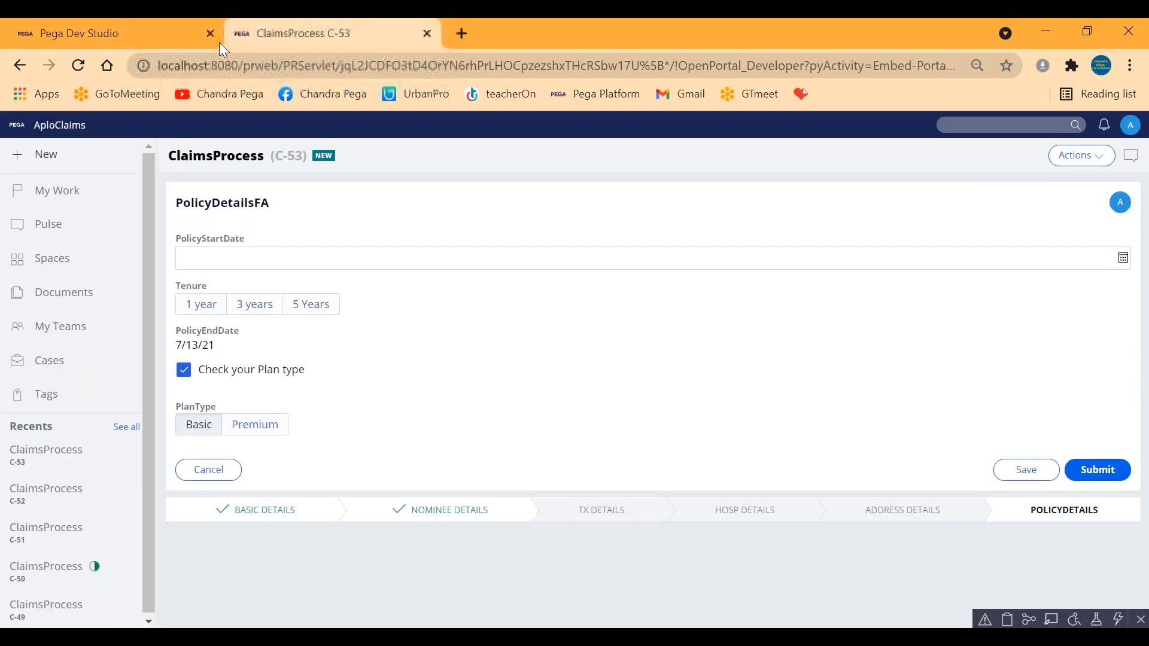
pyautogui.click(45, 159)
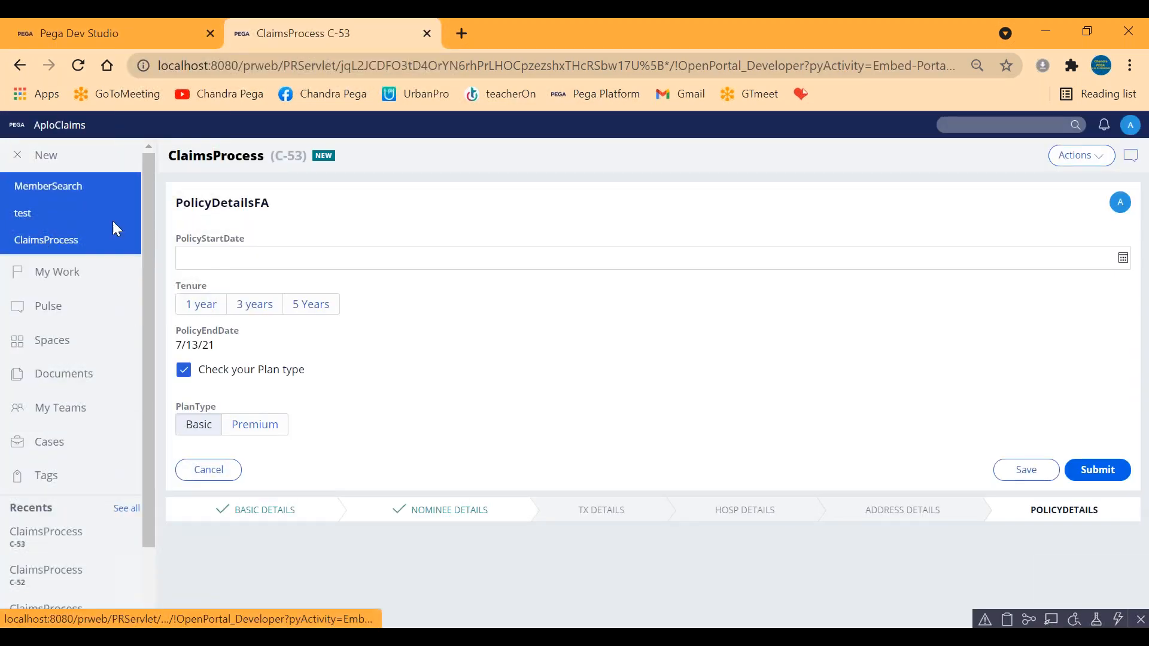
pyautogui.click(43, 238)
pyautogui.click(1098, 157)
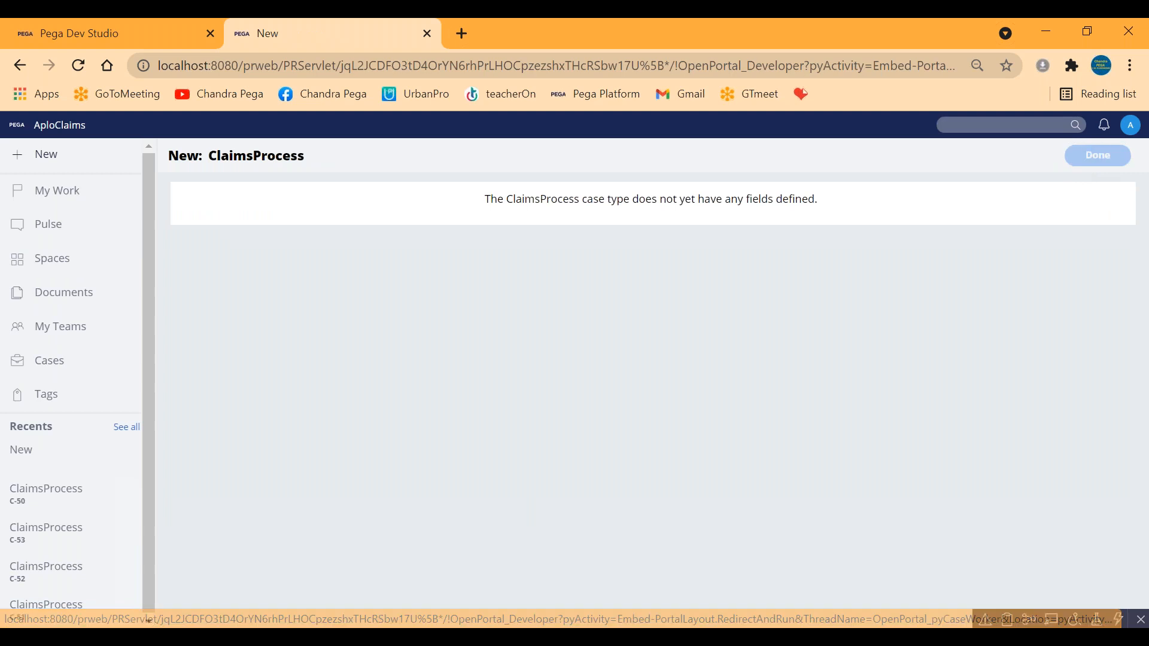
# Step: Fill in the customer's first and last name, gender Male and age 34, and submit the basic details
pyautogui.write('vfdvdfv')
pyautogui.click(565, 251)
pyautogui.write('dfvbdfb')
pyautogui.click(868, 259)
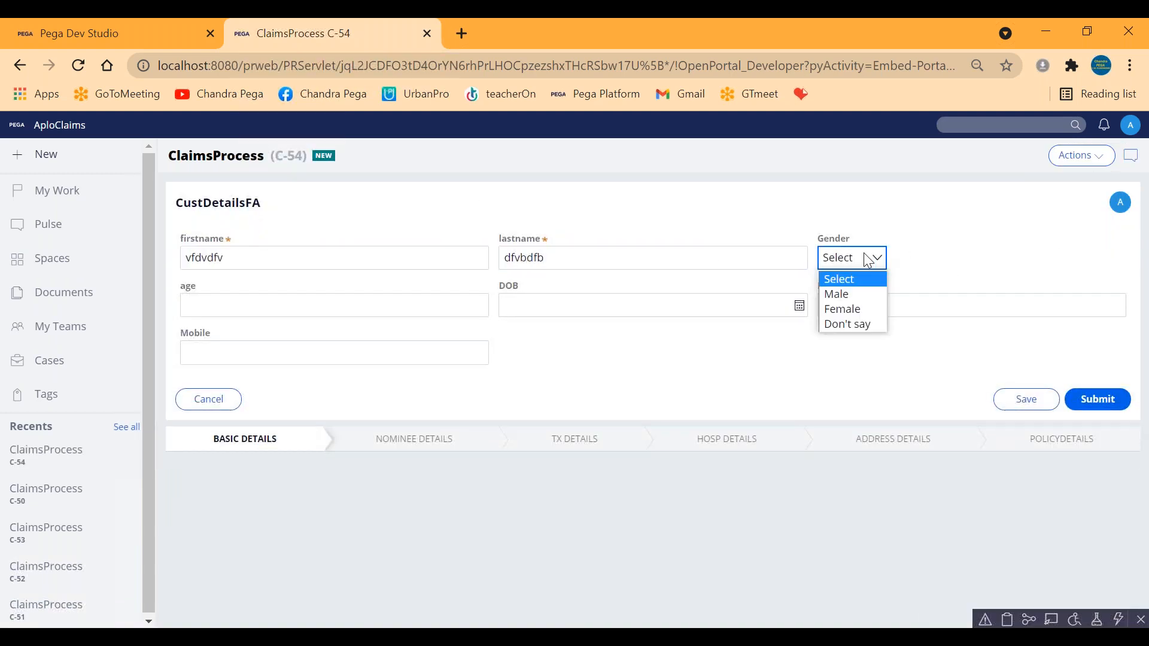
pyautogui.click(848, 294)
pyautogui.click(261, 312)
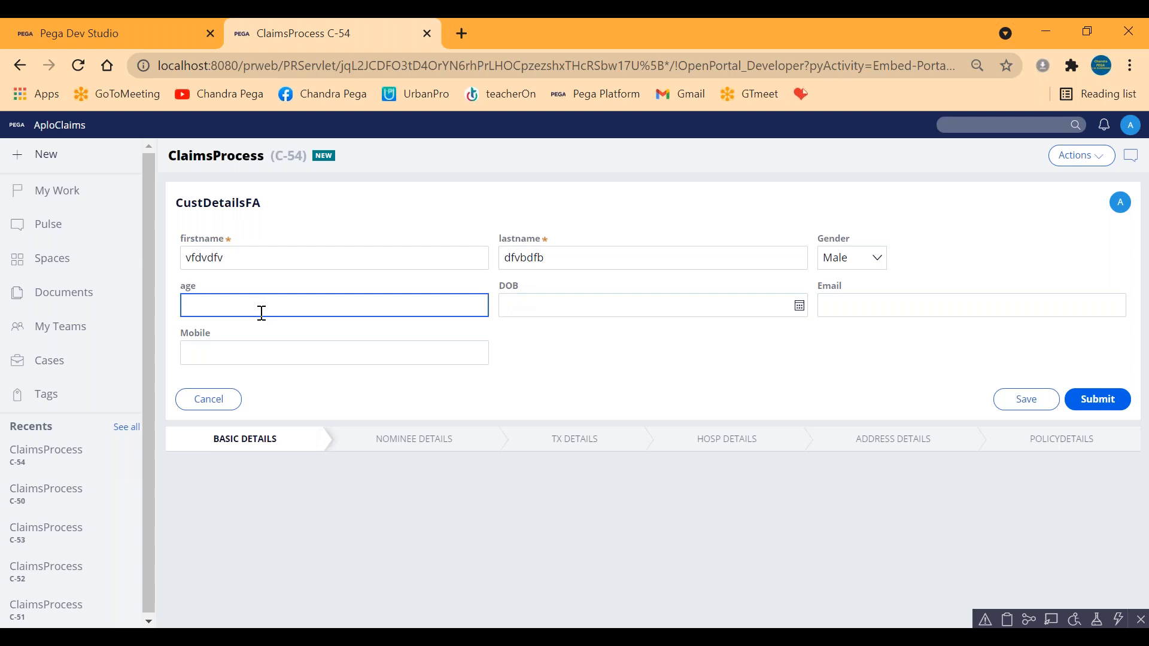
pyautogui.write('34')
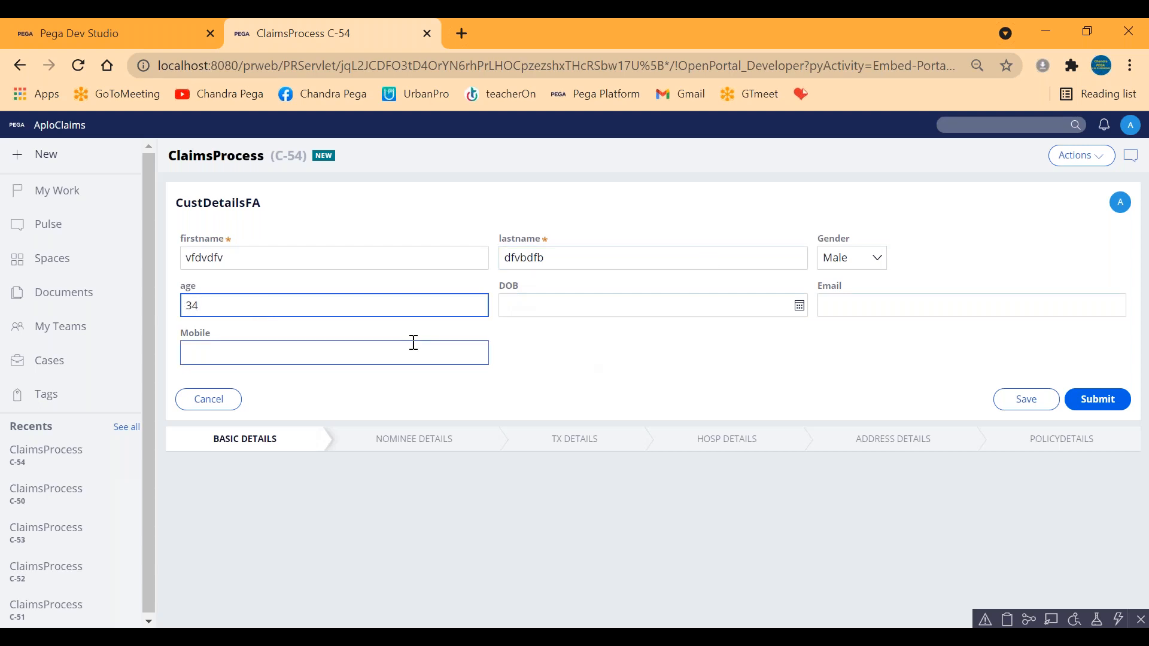
pyautogui.click(1098, 403)
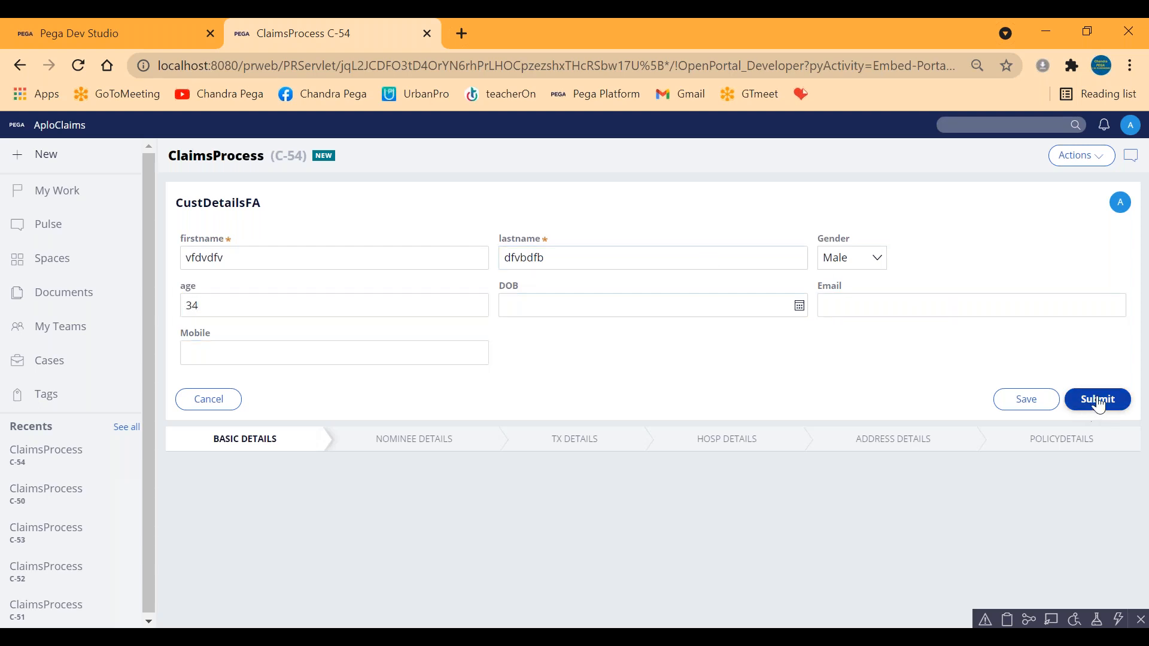
# Step: Change the case's stage to Policydetails and submit the stage change
pyautogui.click(1087, 158)
pyautogui.click(1084, 227)
pyautogui.click(208, 251)
pyautogui.click(211, 279)
pyautogui.click(324, 247)
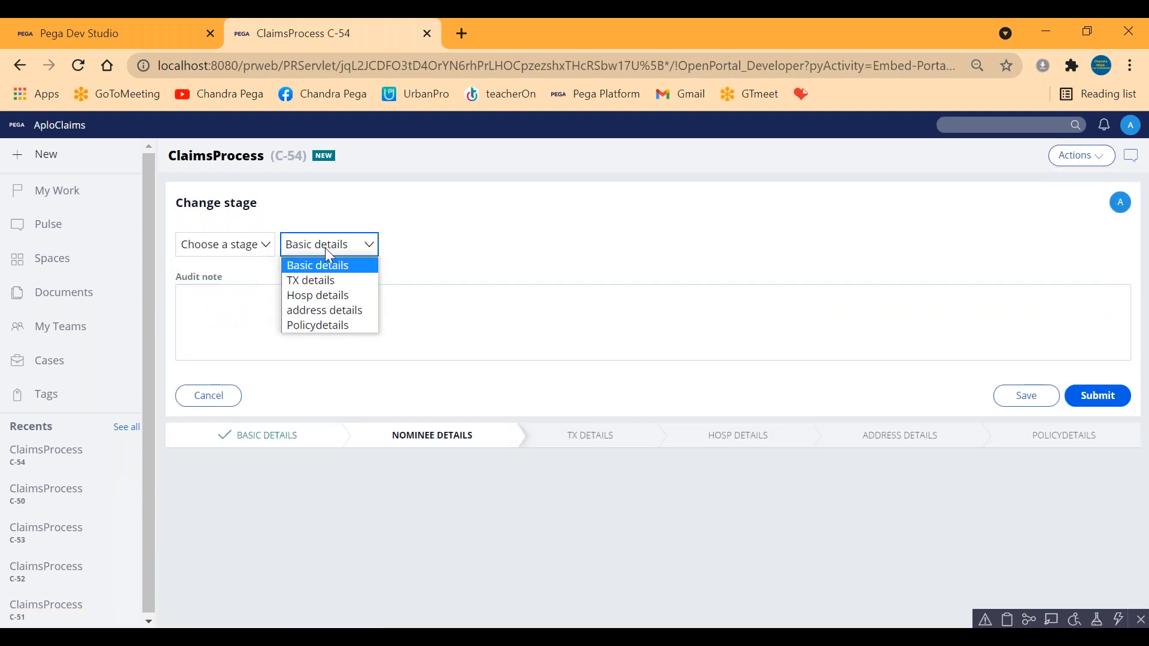
pyautogui.click(311, 326)
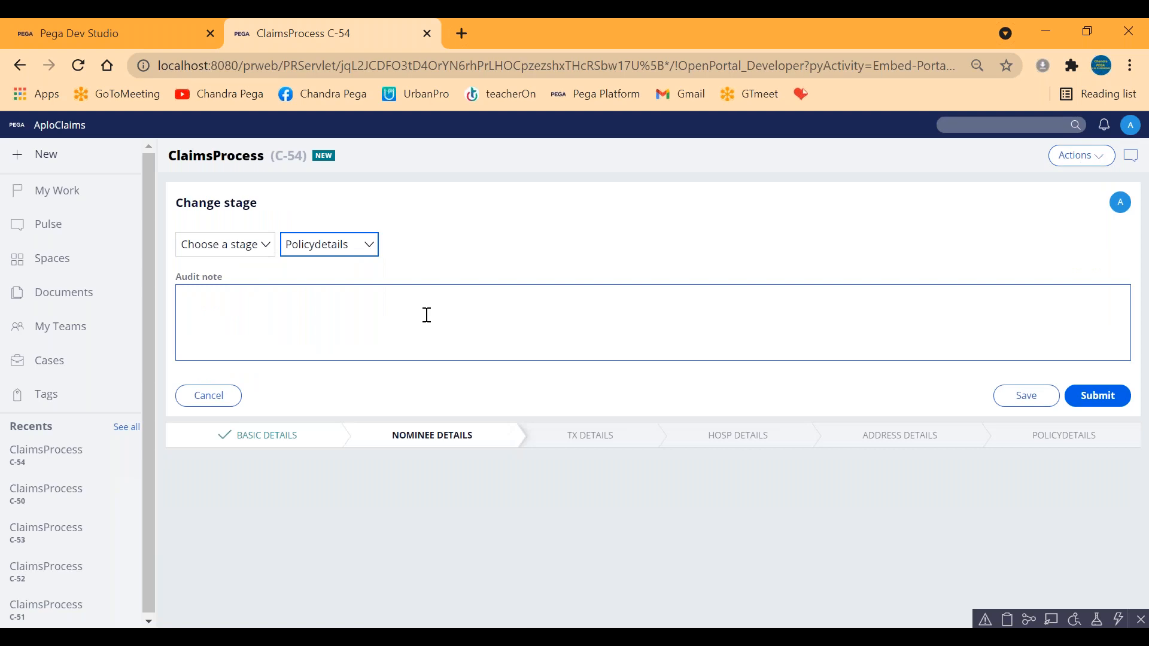
pyautogui.click(1097, 396)
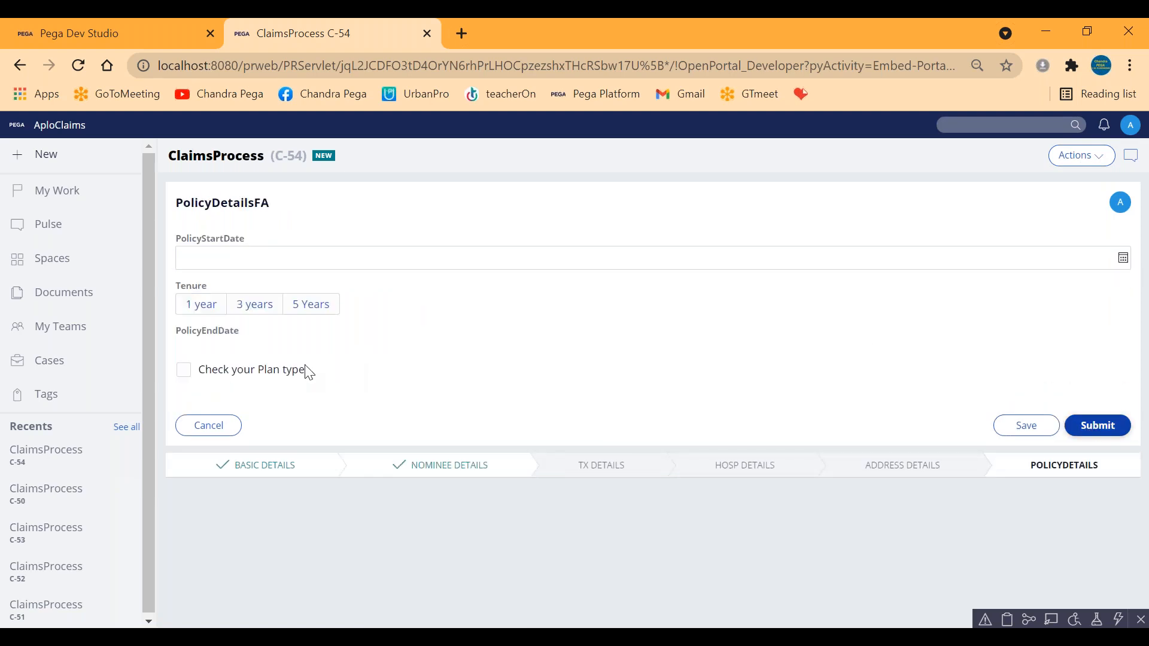
# Step: Enable "Check your Plan type" on the case and inspect pyWorkPage's PolicyDetailsPage in the clipboard viewer
pyautogui.click(184, 372)
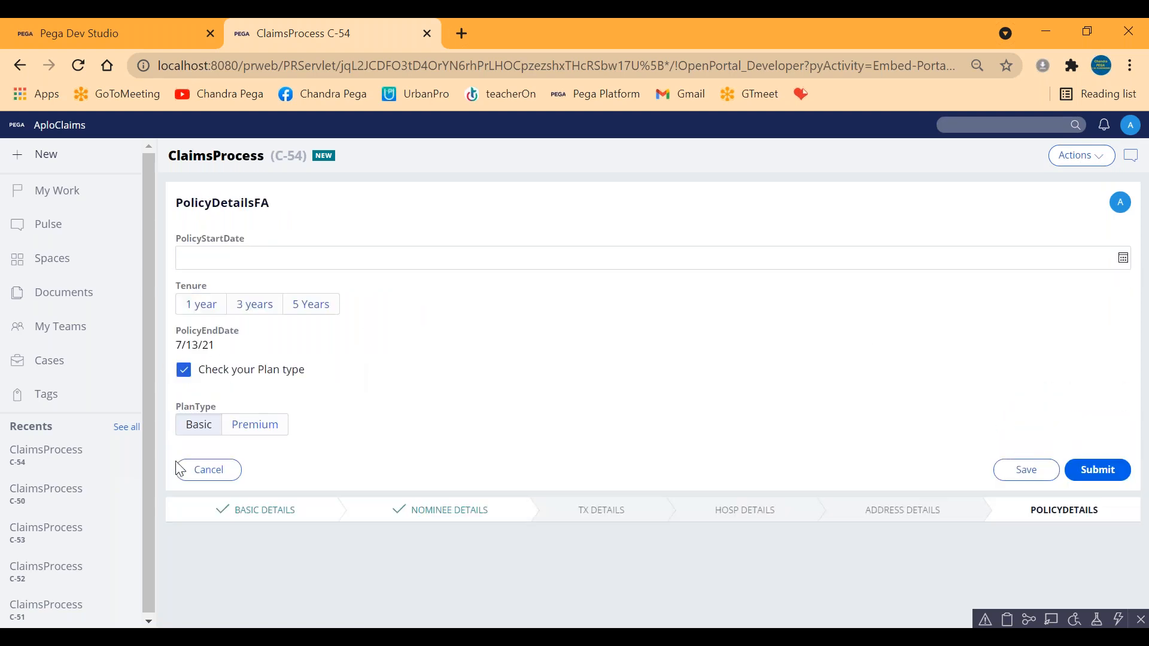
pyautogui.click(1007, 620)
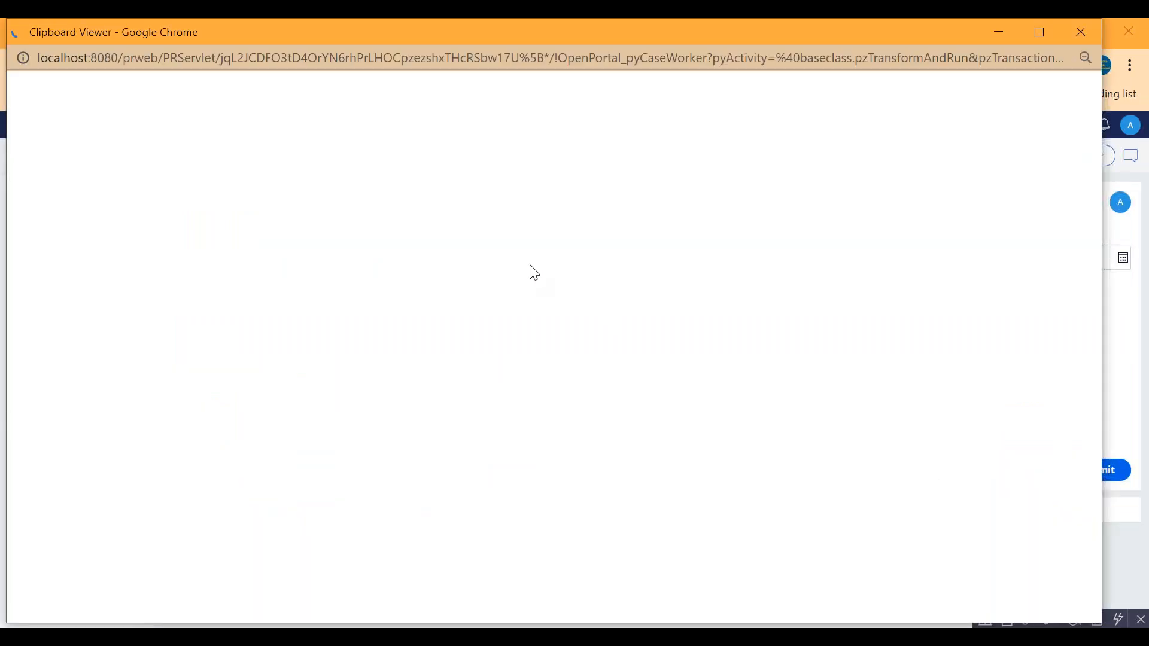
pyautogui.scroll(-6, 80, 180)
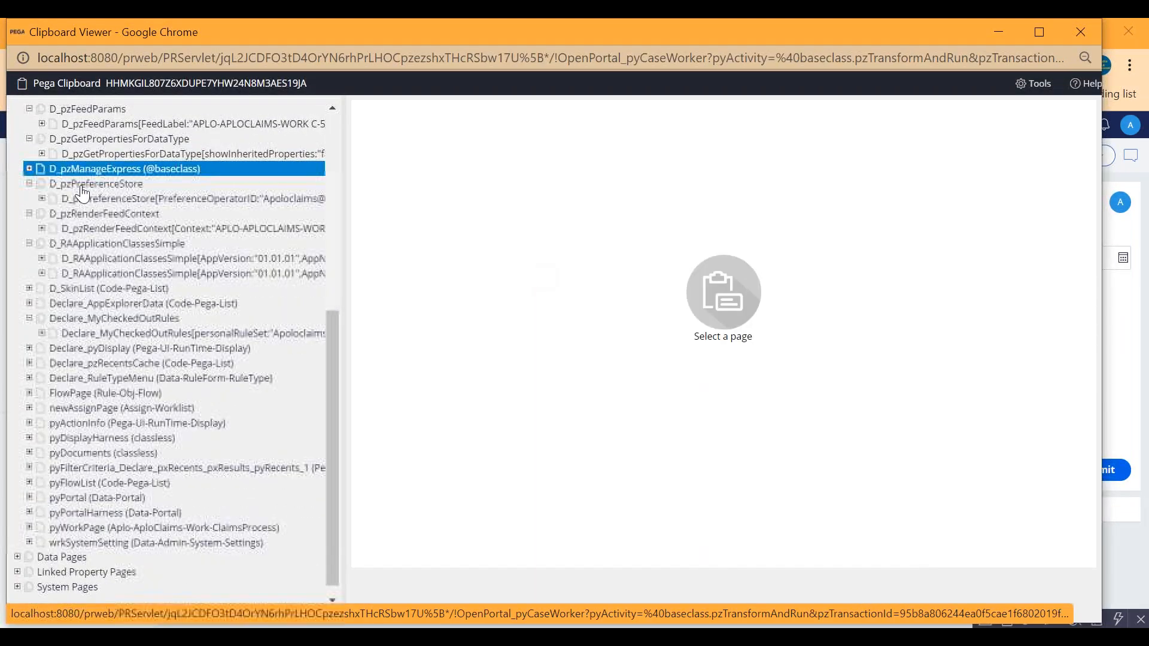
pyautogui.click(29, 514)
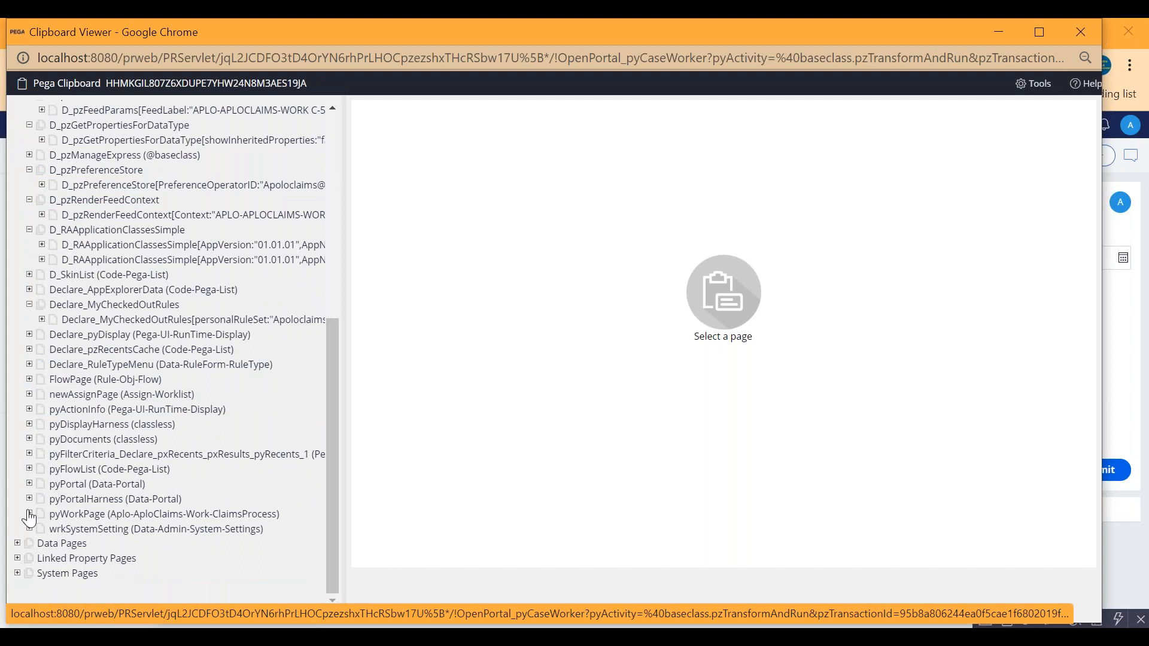
pyautogui.scroll(-2, 83, 472)
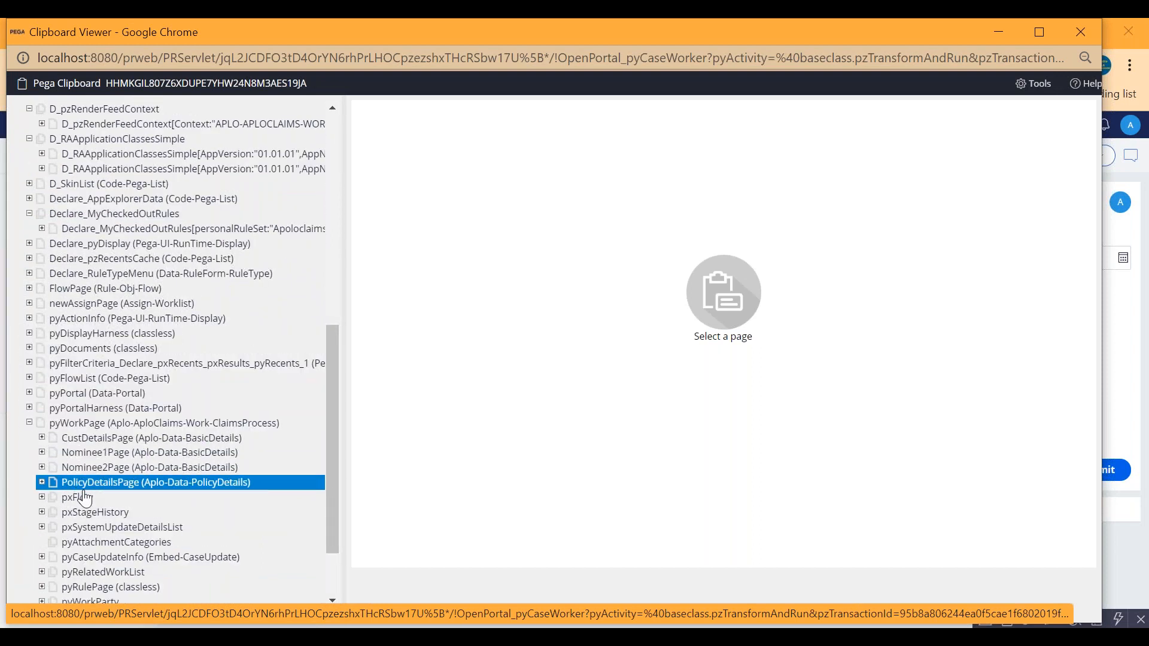
pyautogui.scroll(-2, 96, 502)
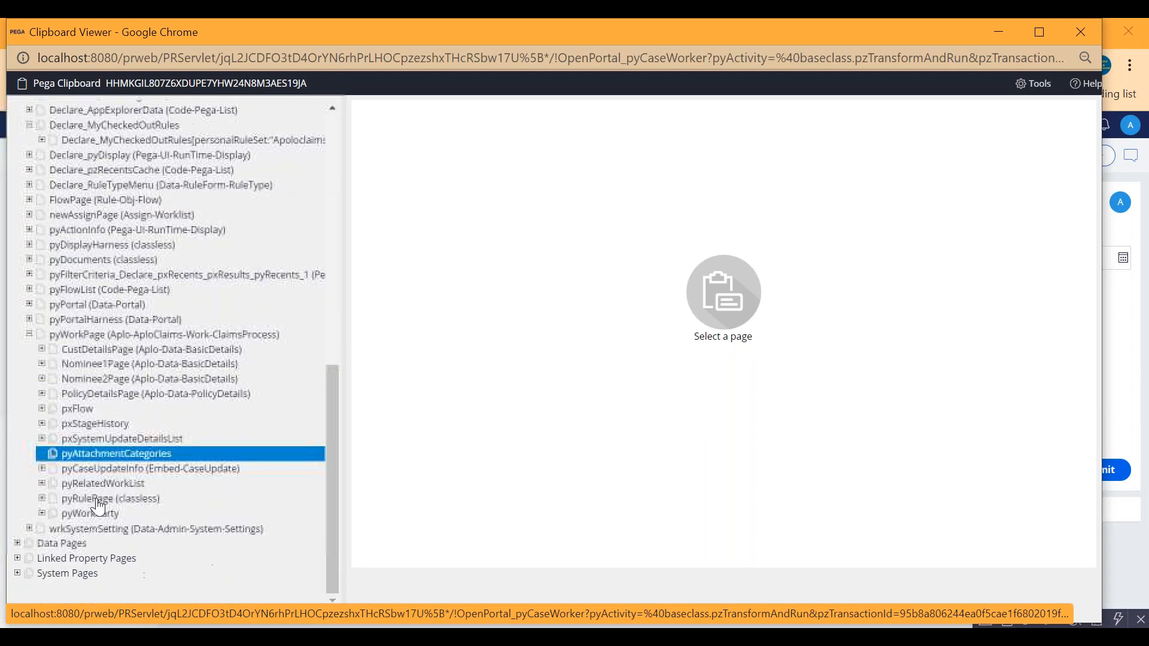
pyautogui.click(90, 394)
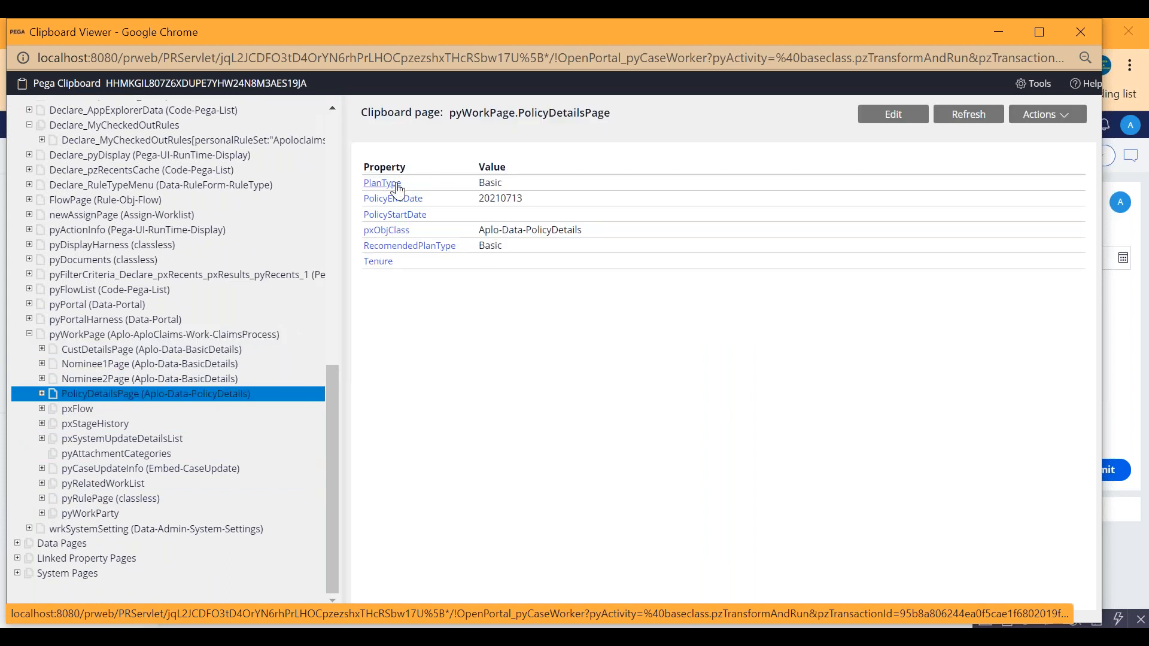
pyautogui.moveTo(216, 30); pyautogui.dragTo(227, 128)
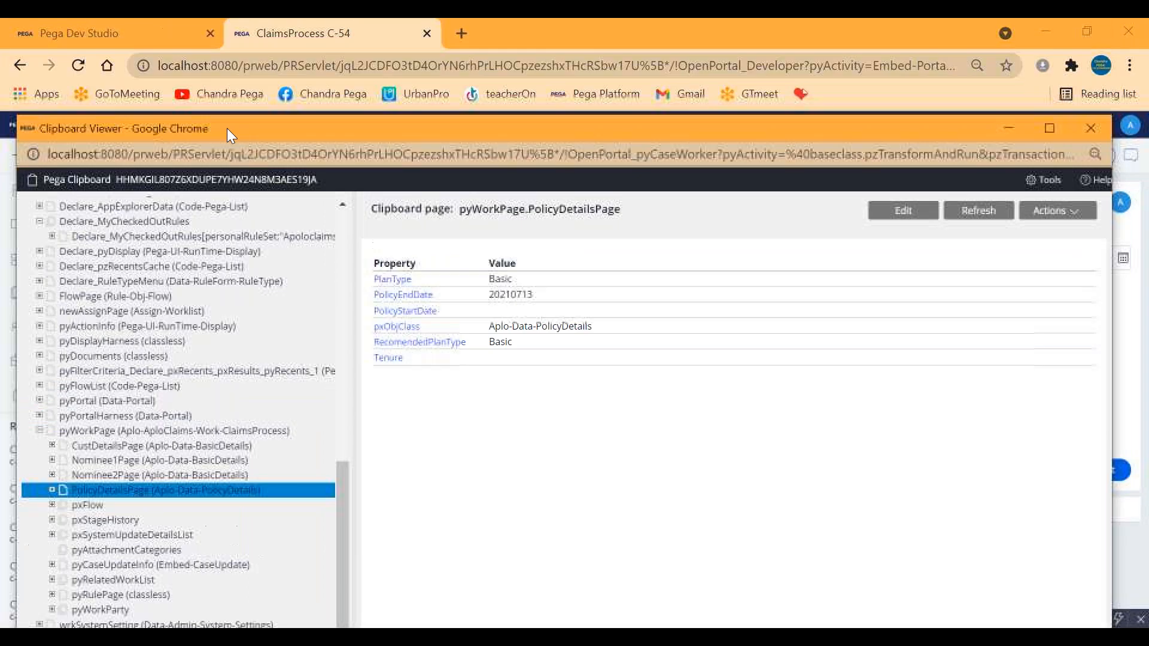
pyautogui.click(1093, 128)
# Step: Select the Premium plan type on the case and review PlanType and RecomendedPlanType on the clipboard's PolicyDetailsPage
pyautogui.click(261, 426)
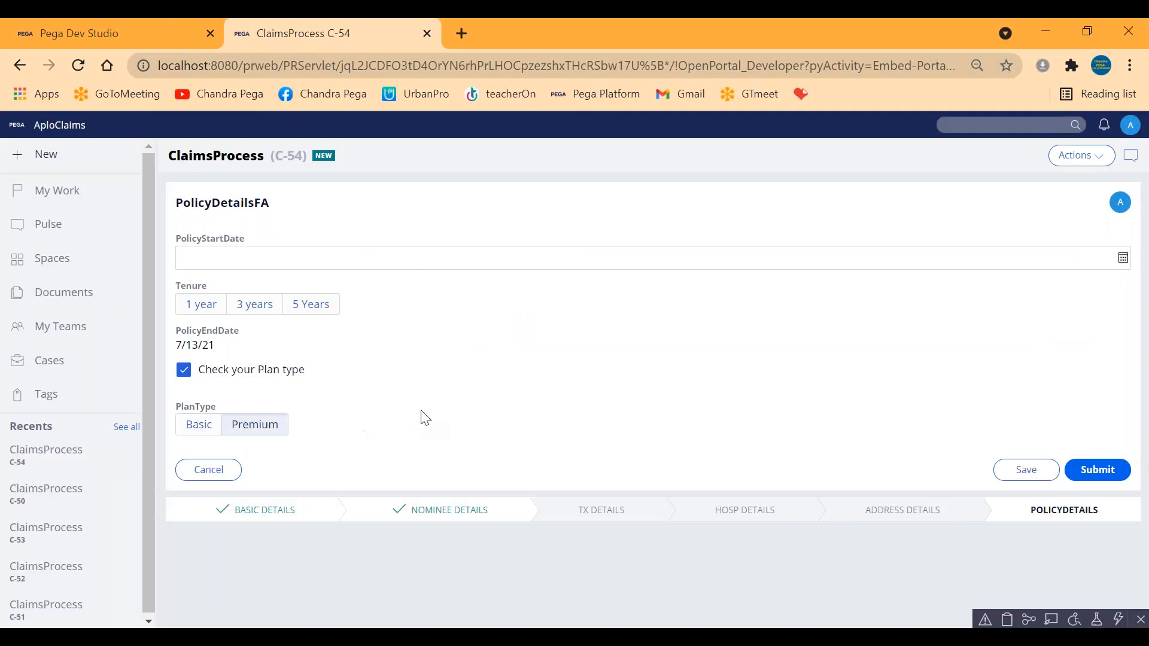
pyautogui.click(1007, 620)
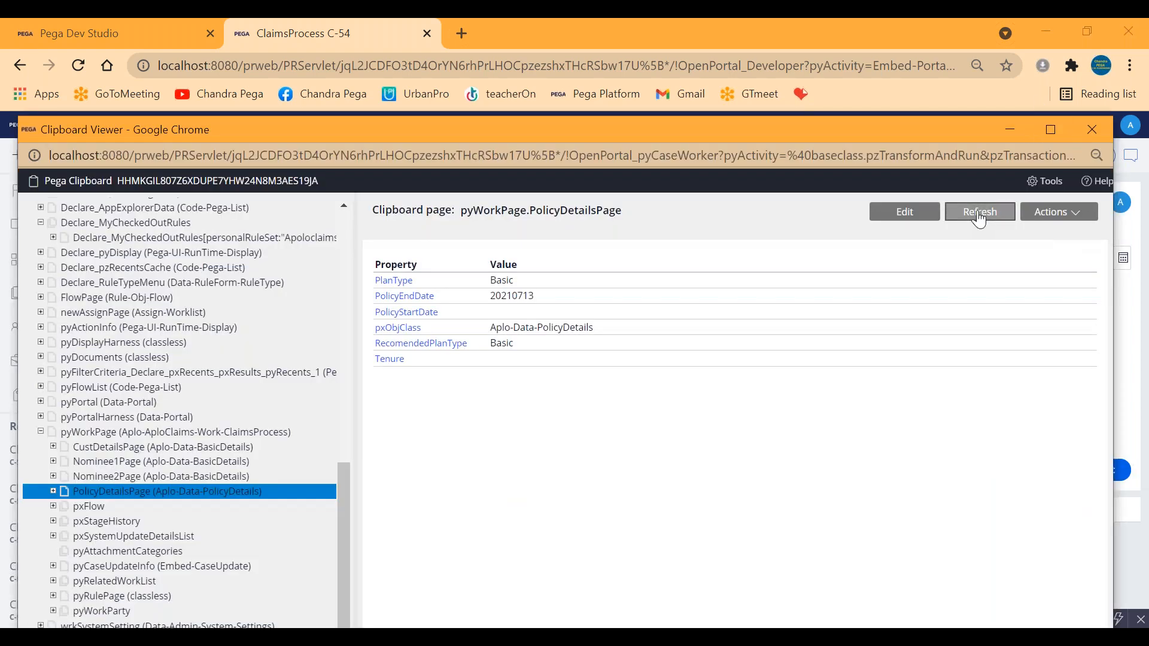
pyautogui.click(1092, 129)
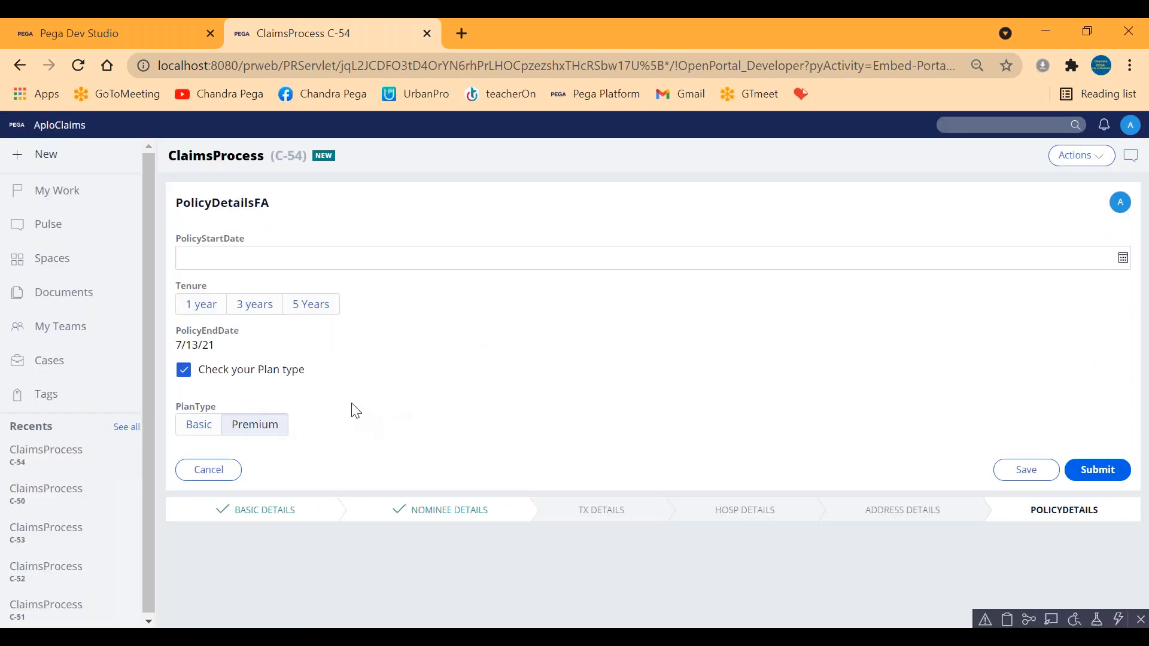
pyautogui.hotkey('alt', 'Tab')
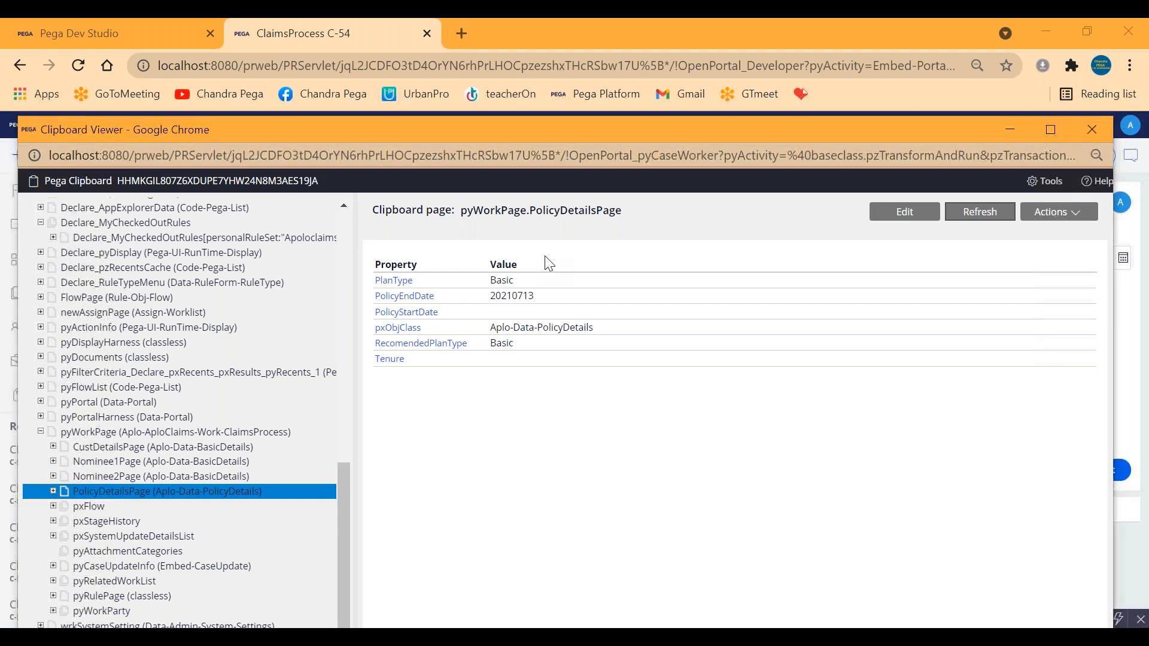
pyautogui.hotkey('alt', 'Tab')
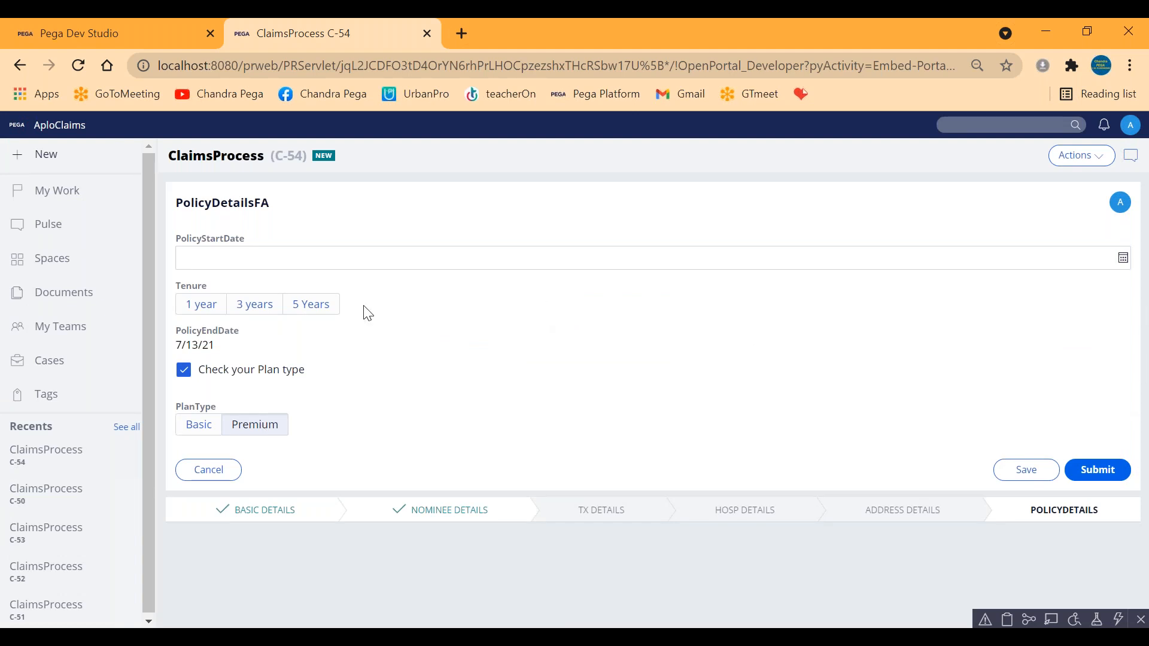
# Step: Switch to Dev Studio and review the Policydetails flow, the PolicyDetailsSec section and the PolicyPlanSelection decision tree
pyautogui.click(103, 38)
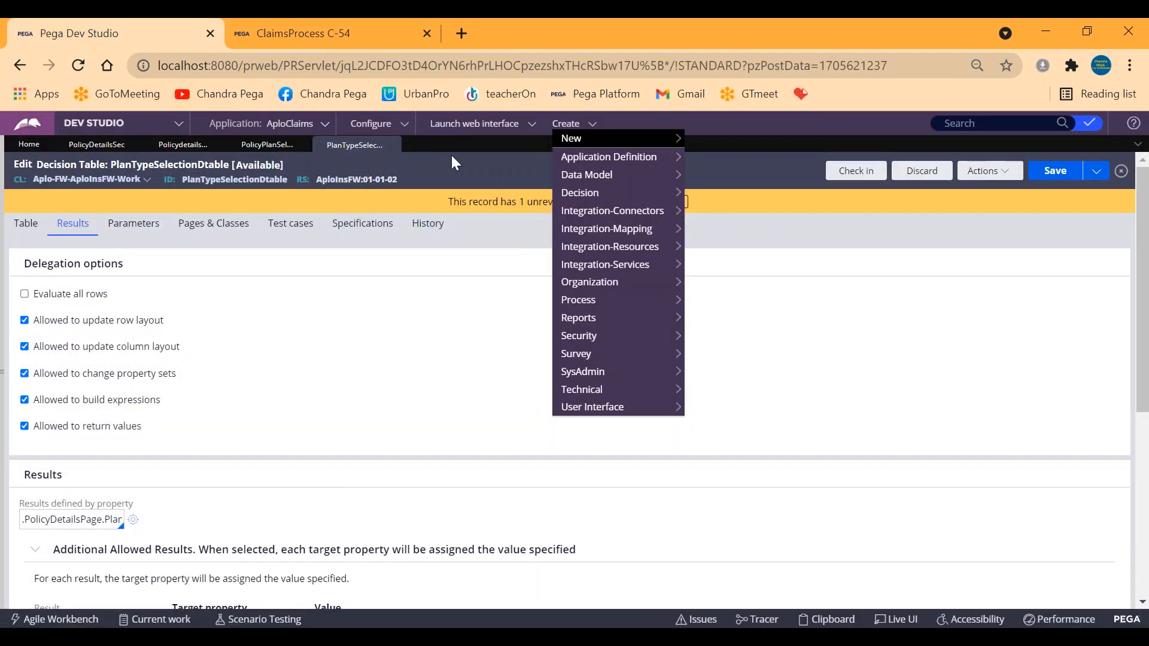
pyautogui.click(175, 147)
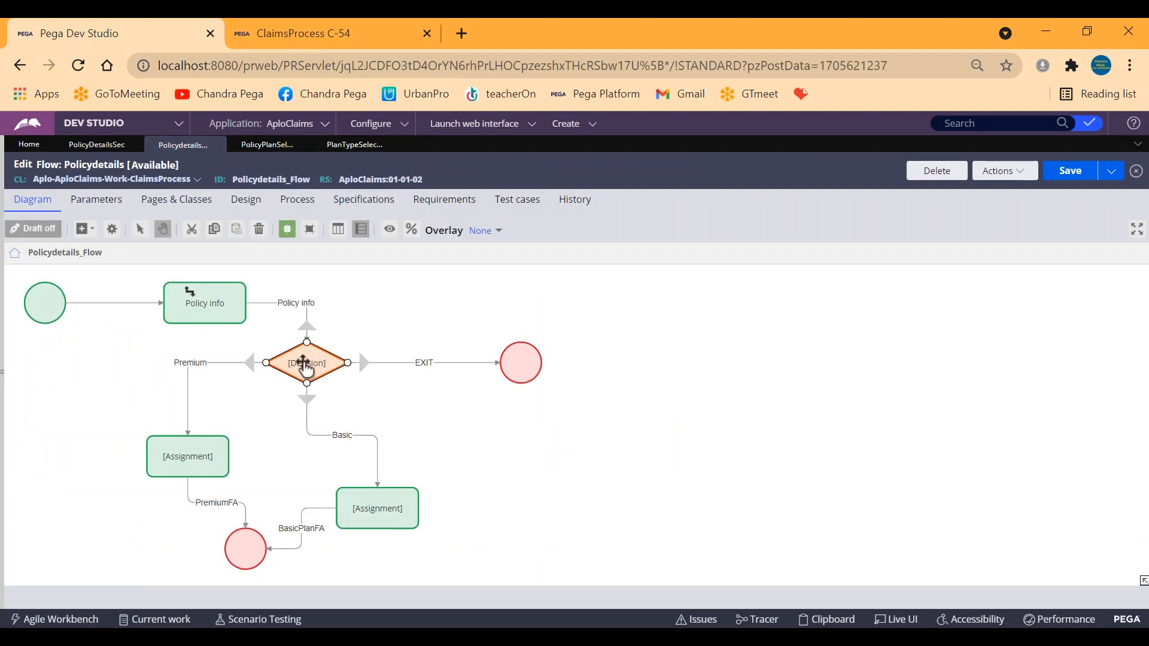
pyautogui.click(99, 147)
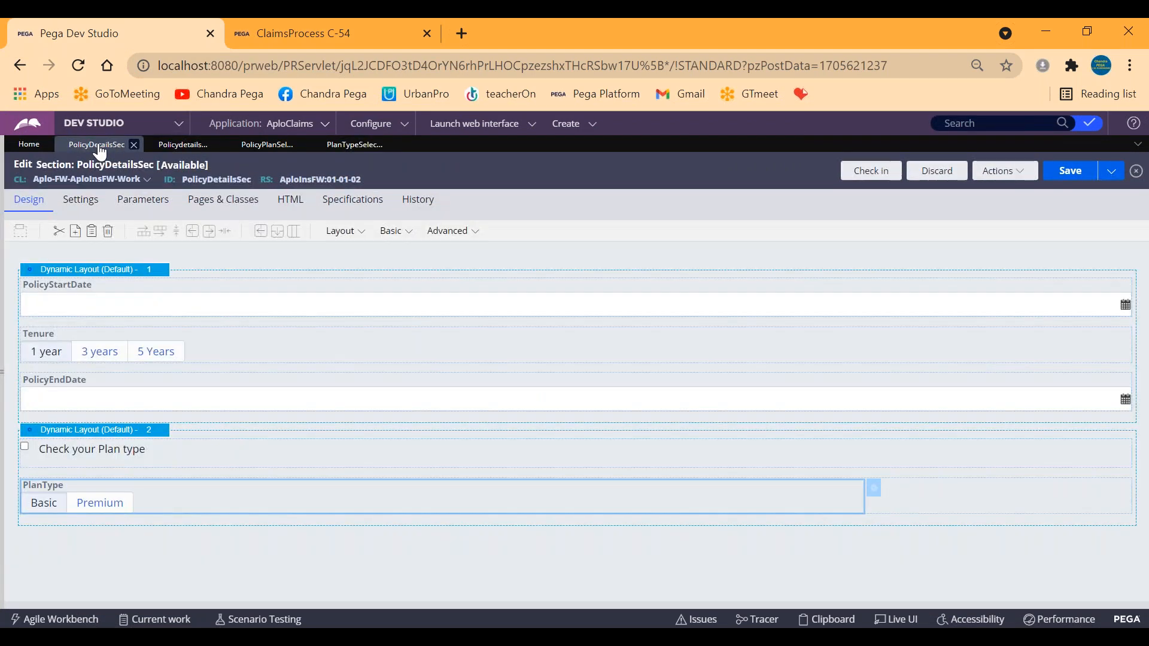
pyautogui.click(181, 148)
pyautogui.click(274, 147)
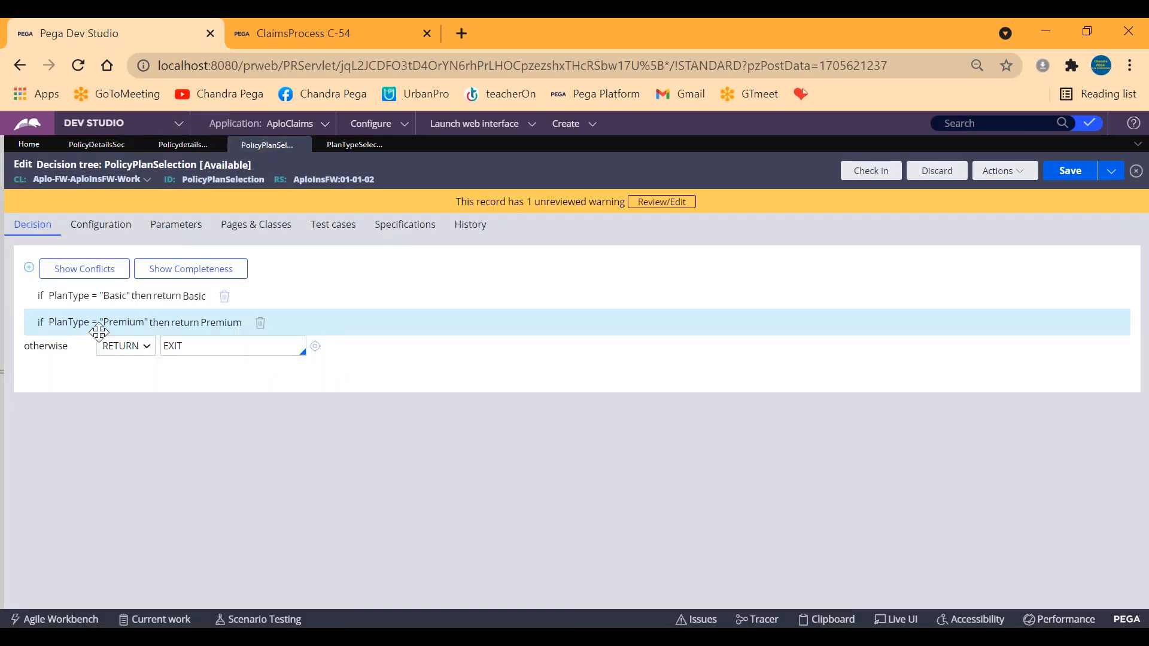
# Step: Close the clipboard viewer, return to the ClaimsProcess case and set its plan type to Basic
pyautogui.hotkey('alt', 'Tab')
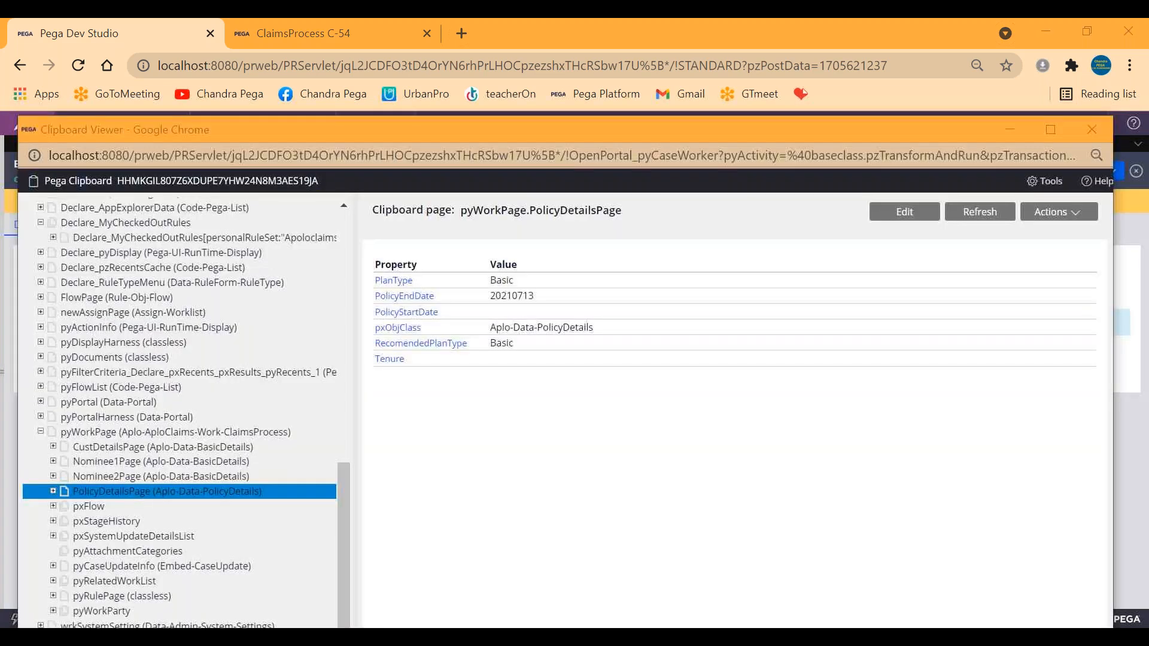
pyautogui.click(1092, 129)
pyautogui.click(299, 33)
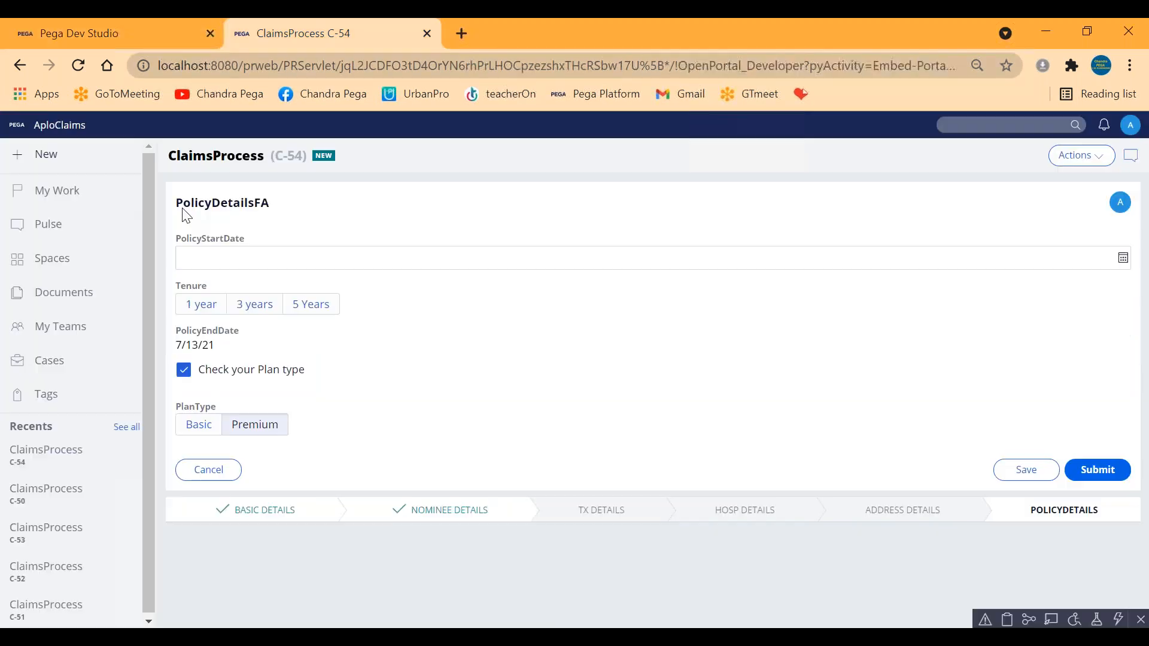
pyautogui.click(200, 426)
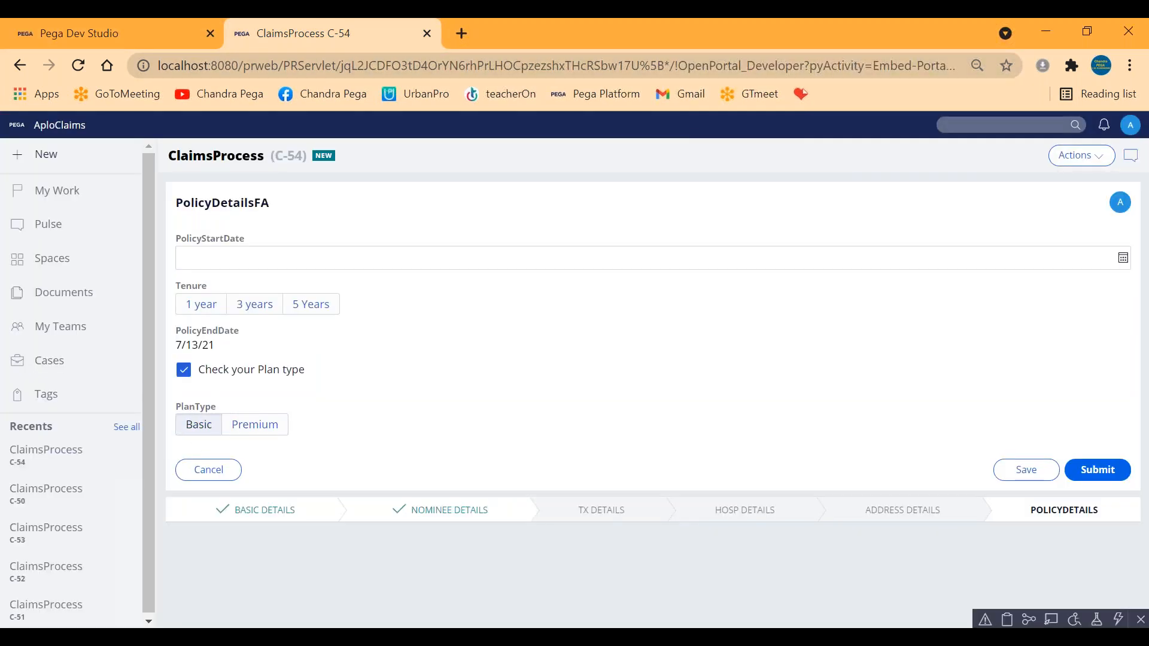
# Step: Compare the Policydetails flow and the PolicyPlanSelection decision tree's conditions with the case's plan type choice
pyautogui.hotkey('ctrl', 'Tab')
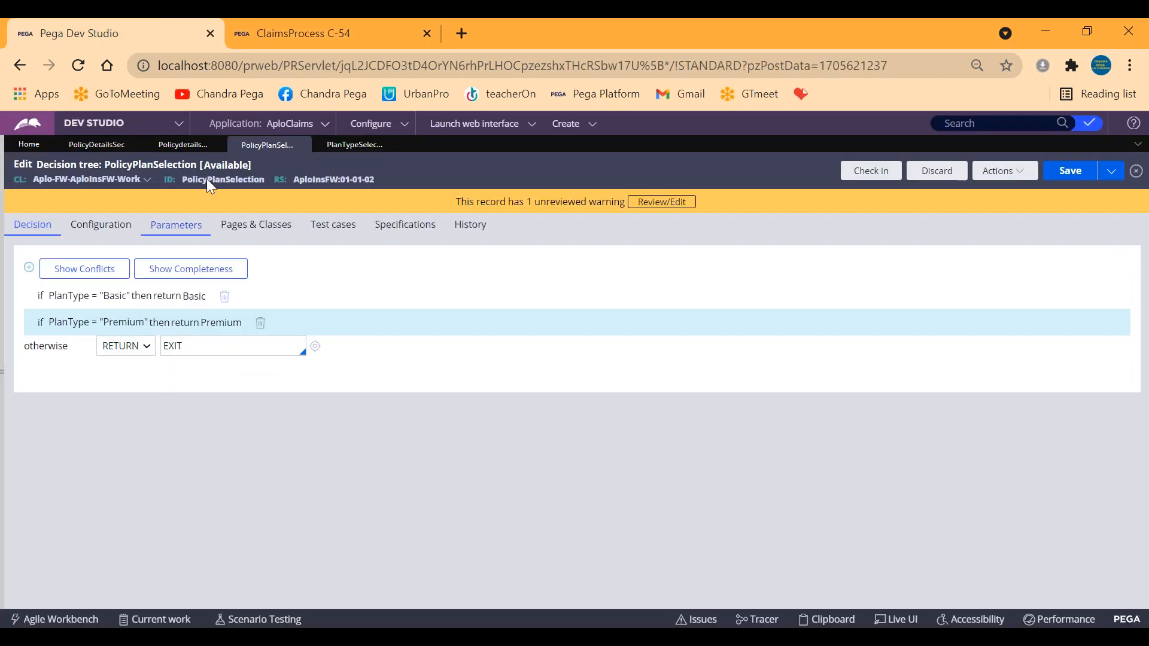
pyautogui.click(183, 144)
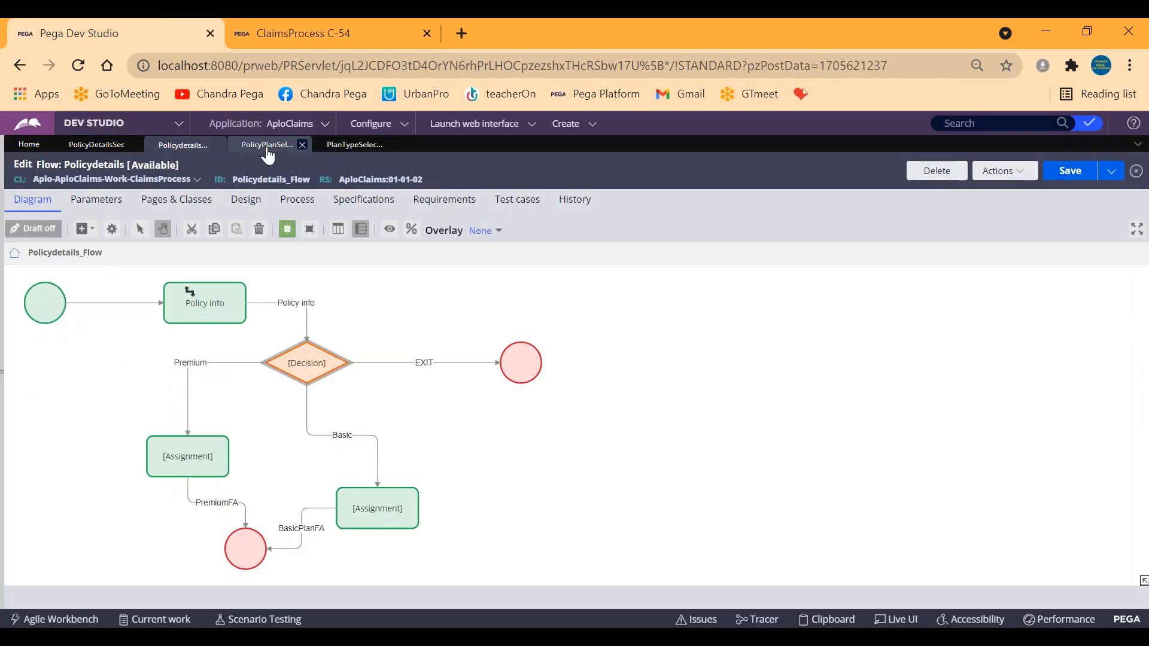
pyautogui.click(302, 144)
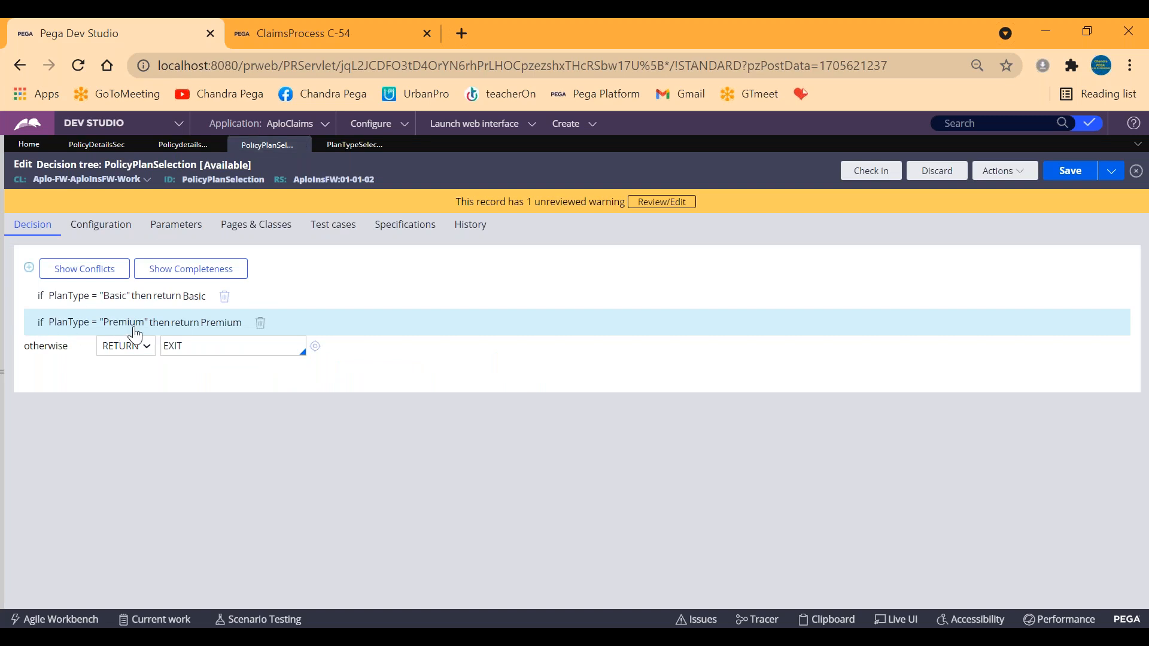
pyautogui.hotkey('ctrl', 'Tab')
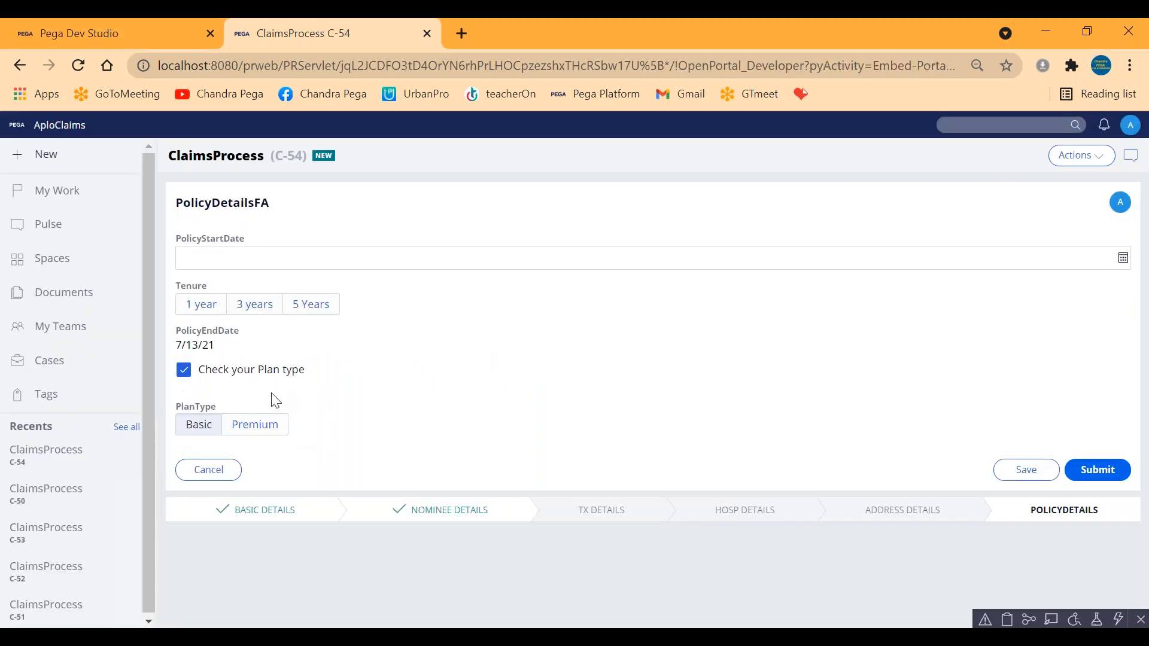
# Step: Change the action of the PlanType = "Basic" condition in the PolicyPlanSelection decision tree from return to continue
pyautogui.hotkey('ctrl', 'Tab')
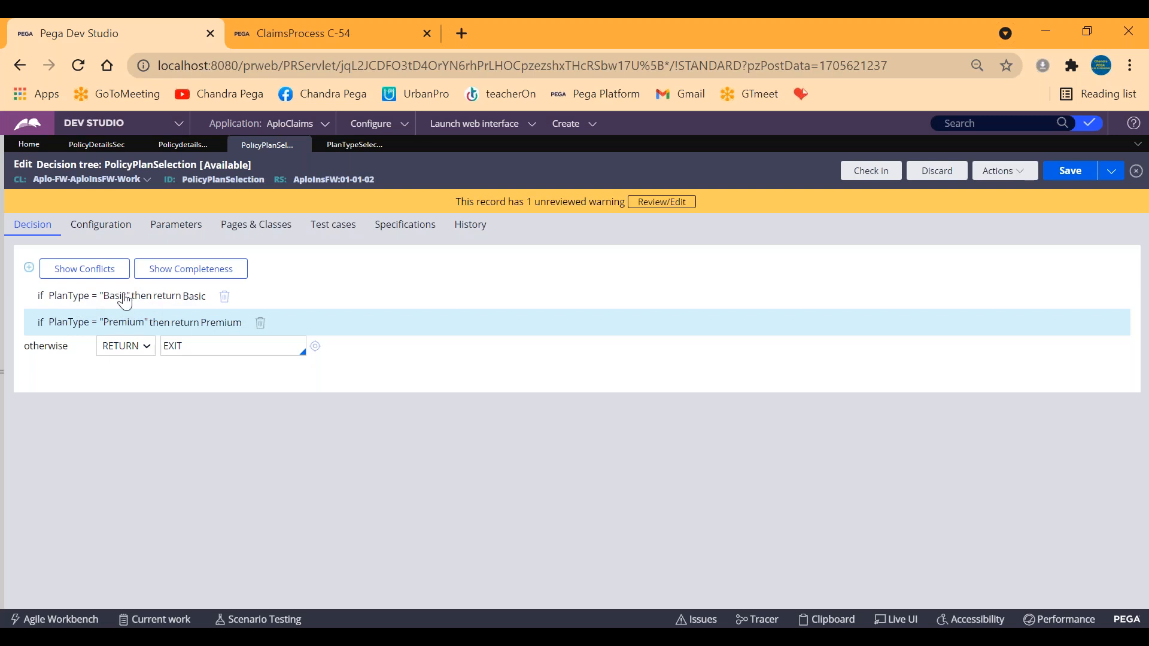
pyautogui.click(112, 296)
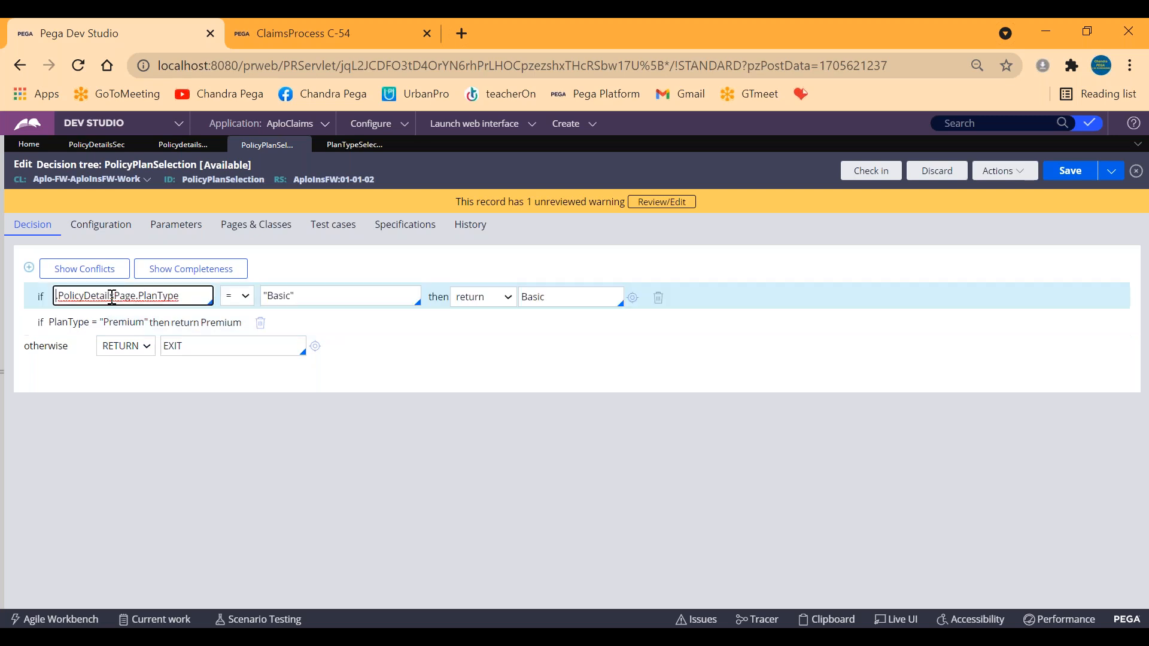
pyautogui.click(300, 295)
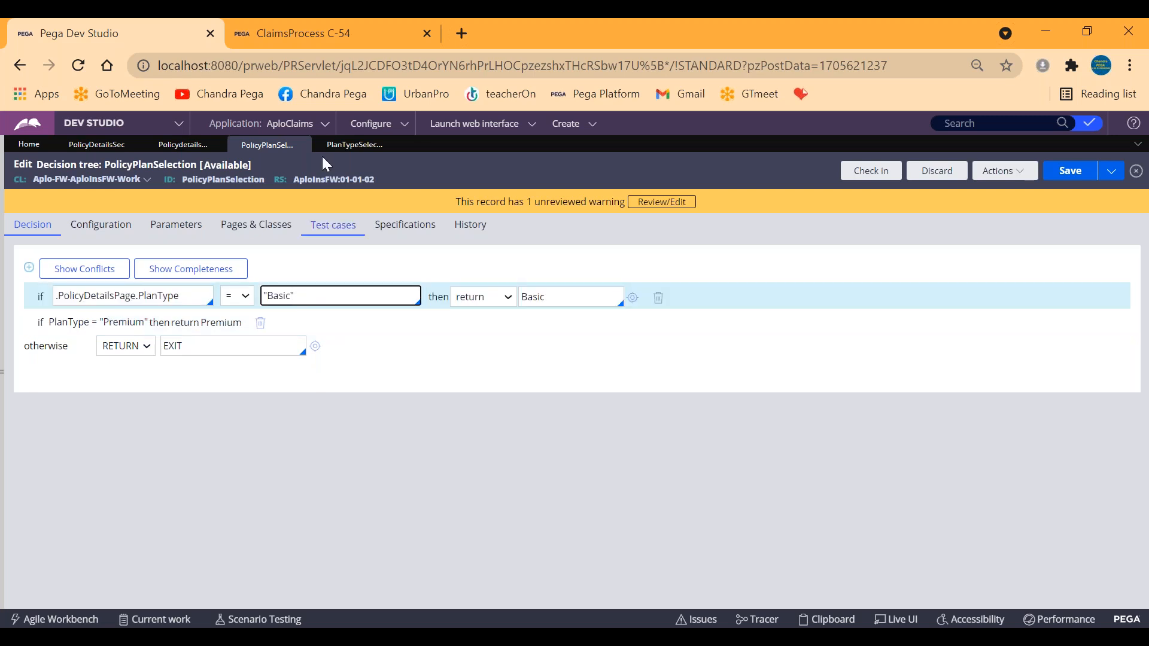
pyautogui.hotkey('ctrl', 'Tab')
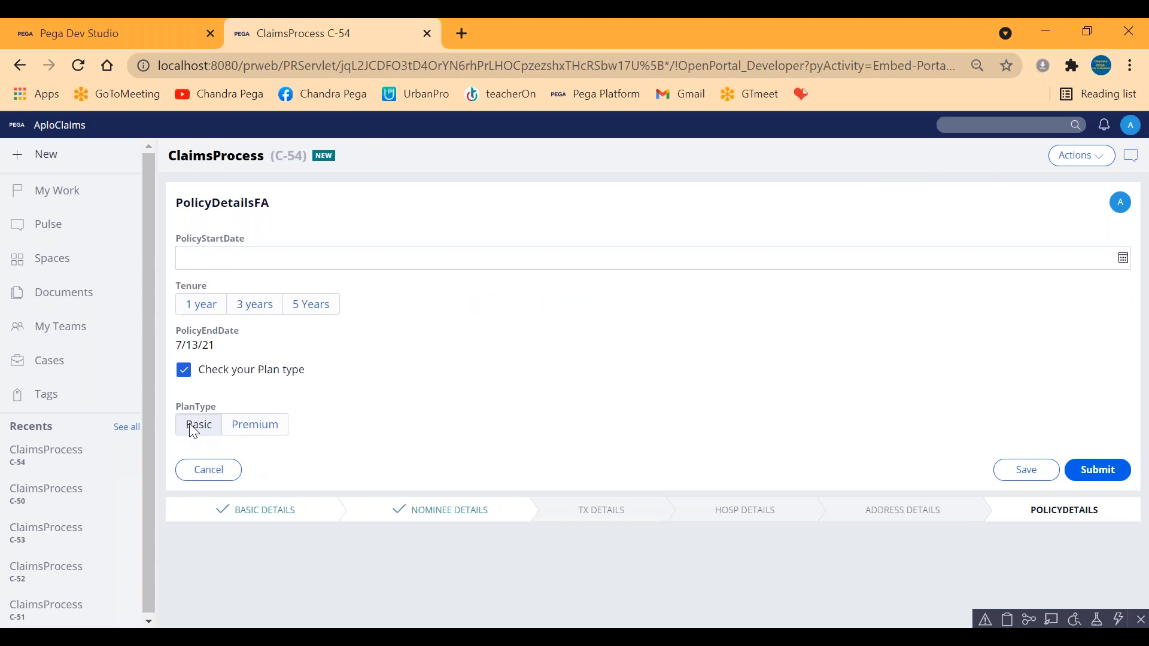
pyautogui.hotkey('ctrl', 'Tab')
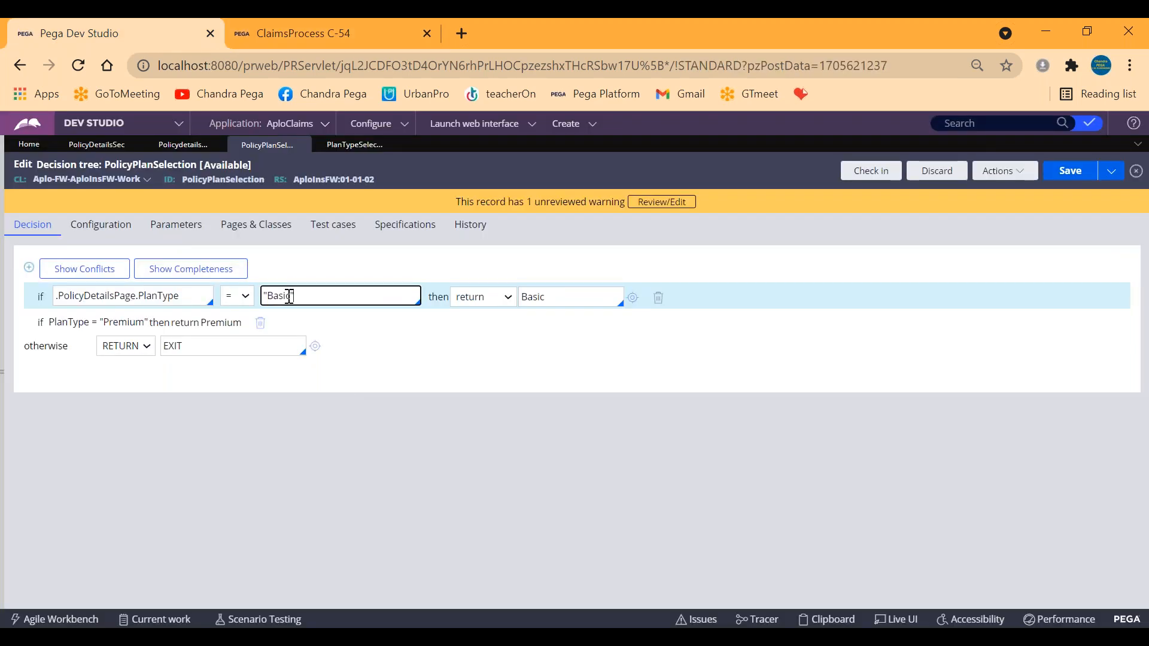
pyautogui.click(496, 299)
pyautogui.click(479, 331)
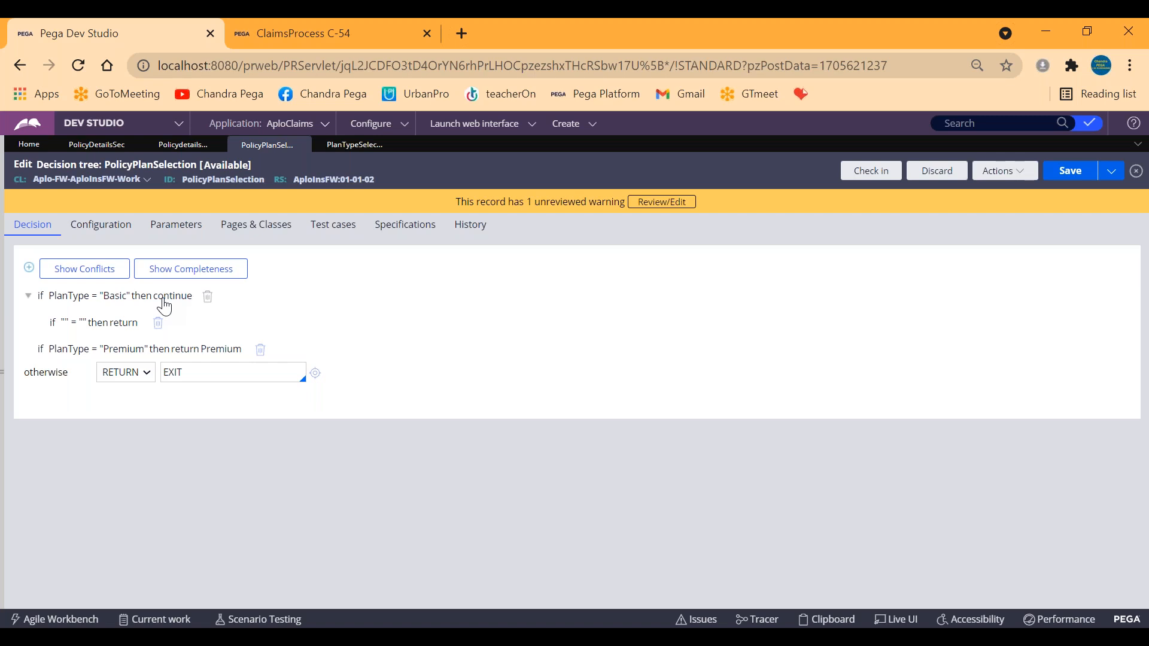
# Step: Compare the plan type chosen in the ClaimsProcess case with the PlanType = "Basic" condition of the PolicyPlanSelection decision tree
pyautogui.hotkey('ctrl', 'Tab')
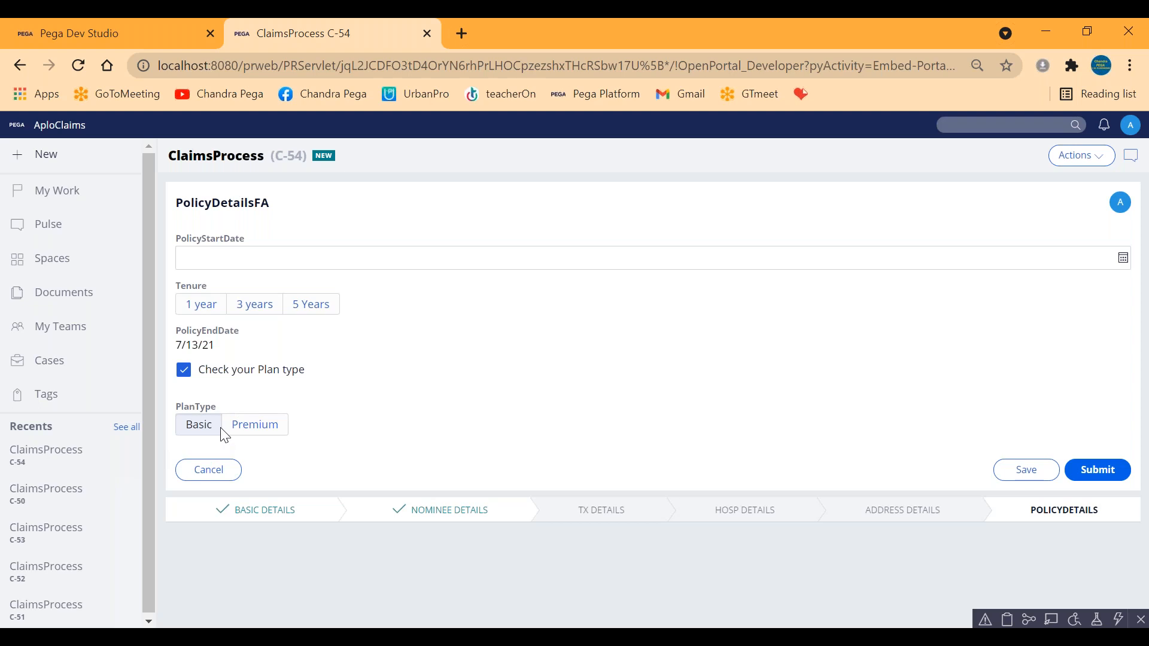
pyautogui.hotkey('ctrl', 'Tab')
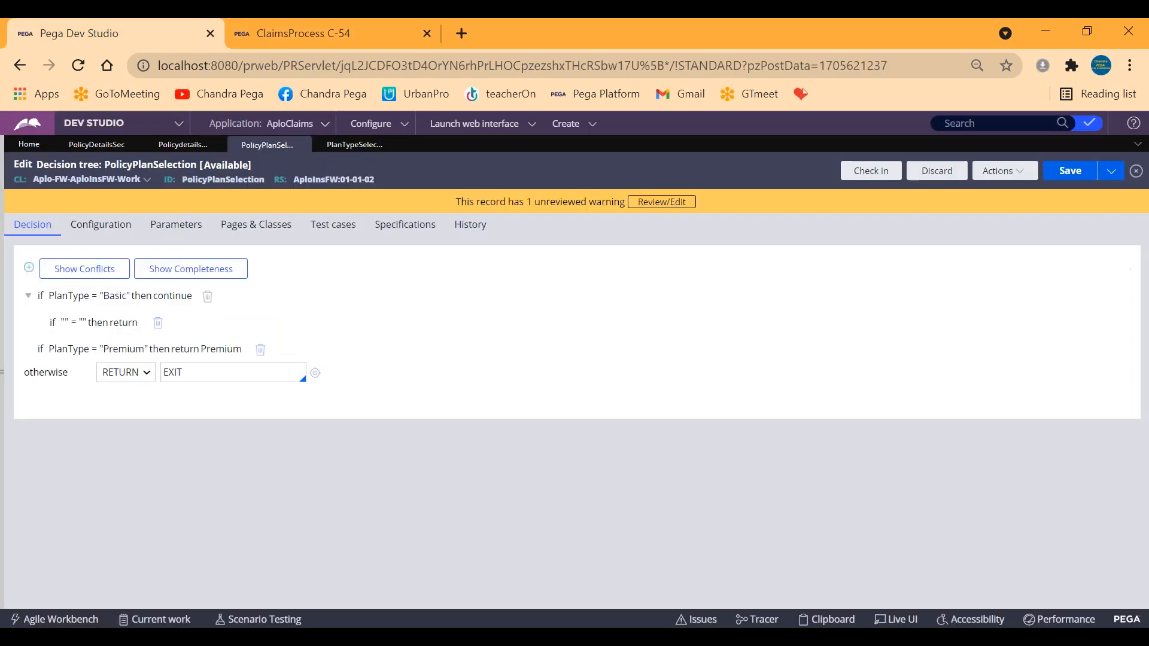
pyautogui.hotkey('ctrl', 'Tab')
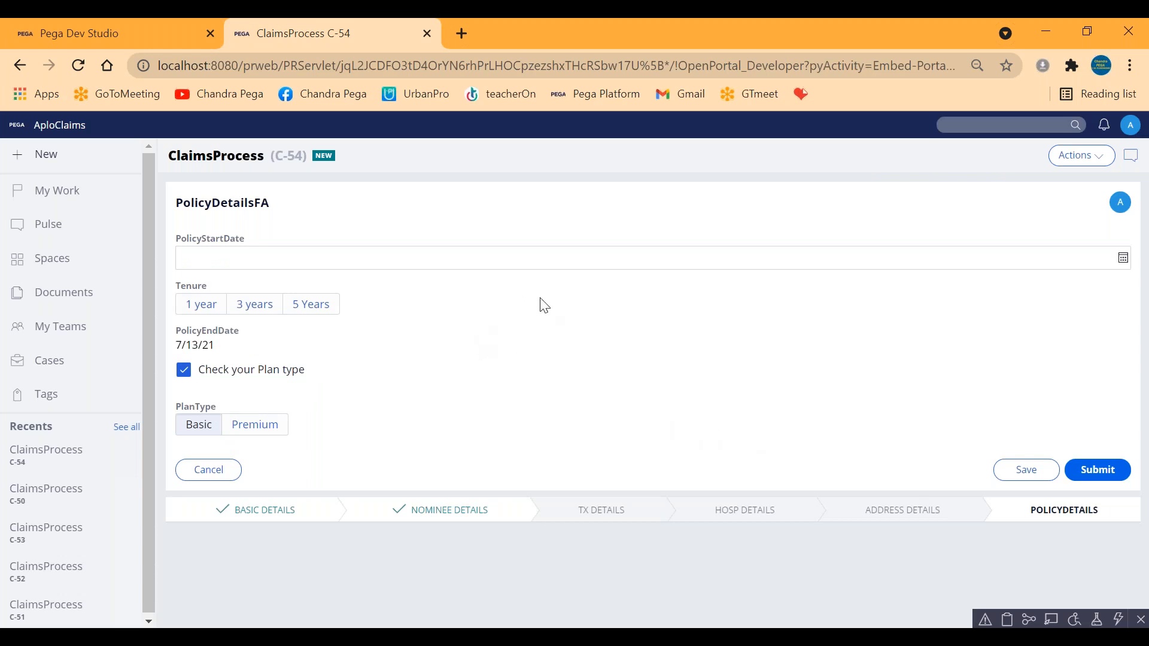
pyautogui.hotkey('ctrl', 'Tab')
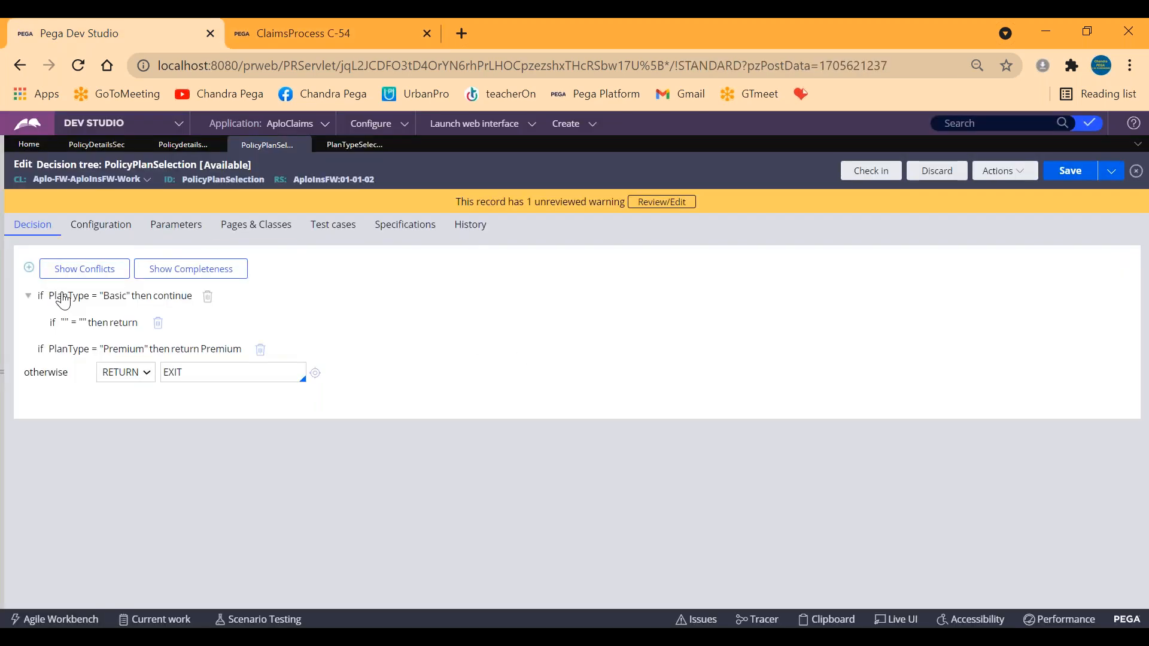
pyautogui.click(182, 296)
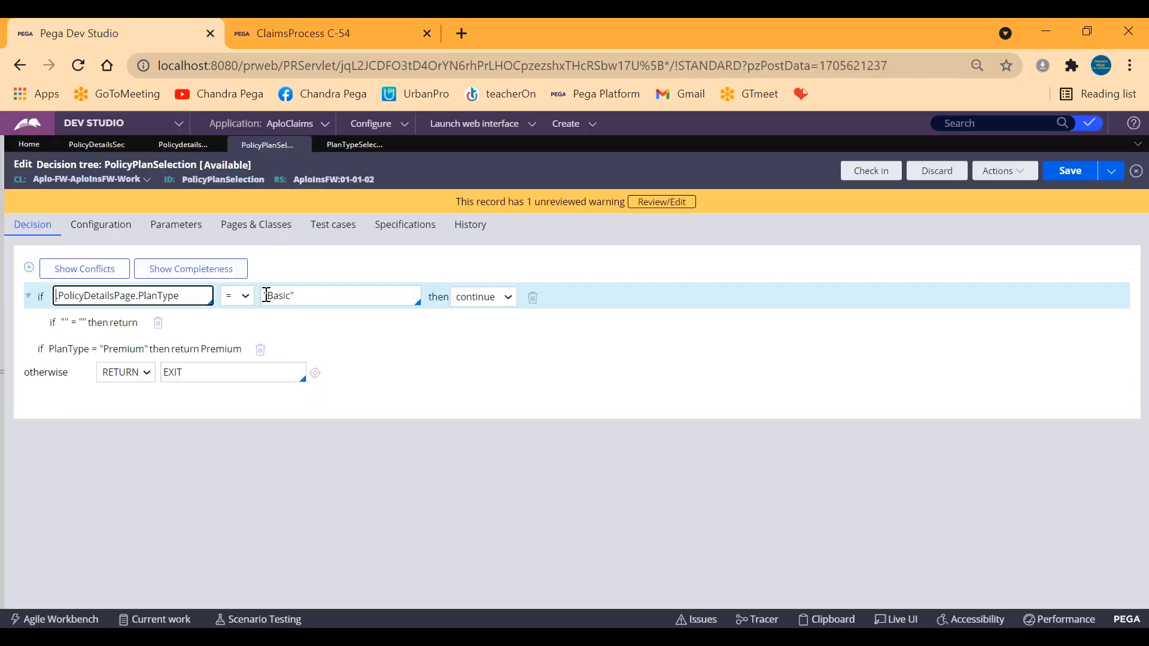
pyautogui.doubleClick(277, 296)
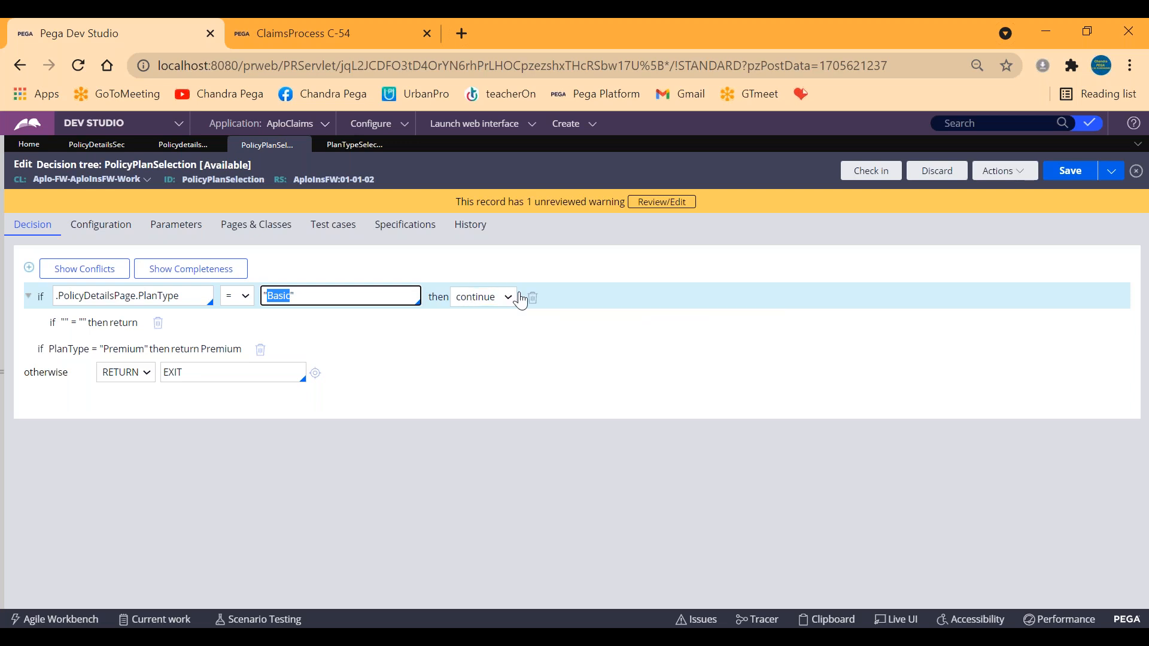
# Step: Set the first operand of the empty nested condition under PlanType = "Basic" to .PolicyDetailsPage.PlanType
pyautogui.click(72, 328)
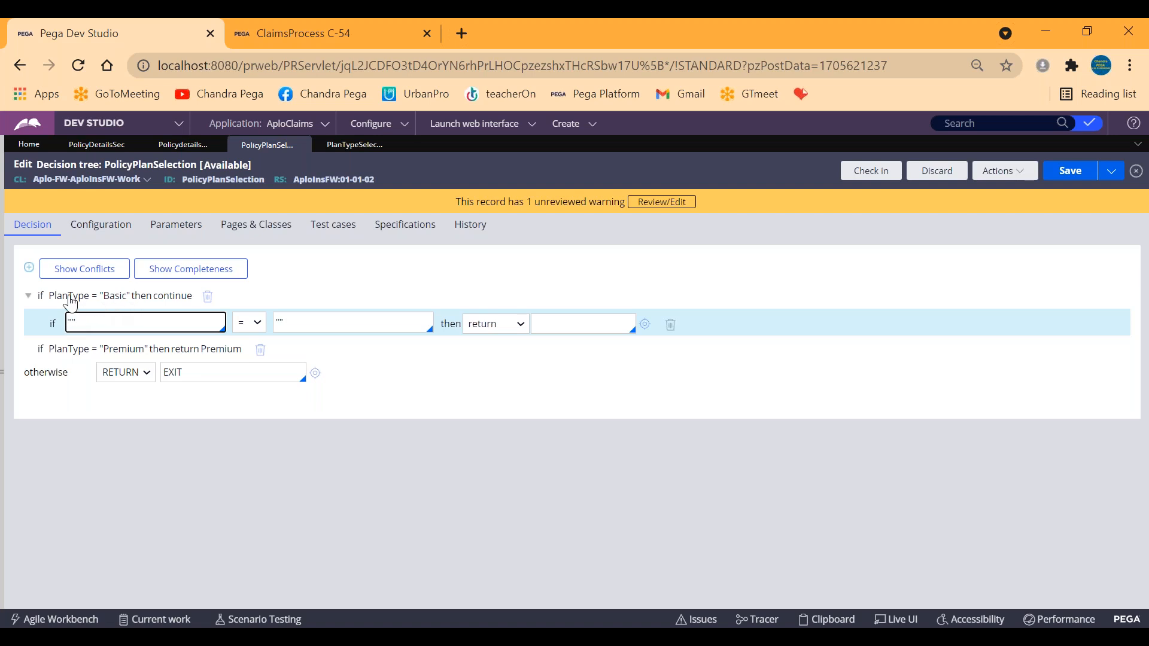
pyautogui.click(96, 323)
pyautogui.hotkey('ctrl', 'a')
pyautogui.press('BackSpace')
pyautogui.write('.Po')
pyautogui.press('Return')
pyautogui.write('.')
pyautogui.press('Down')
pyautogui.press('Down')
pyautogui.press('Down')
pyautogui.press('Up')
pyautogui.press('Up')
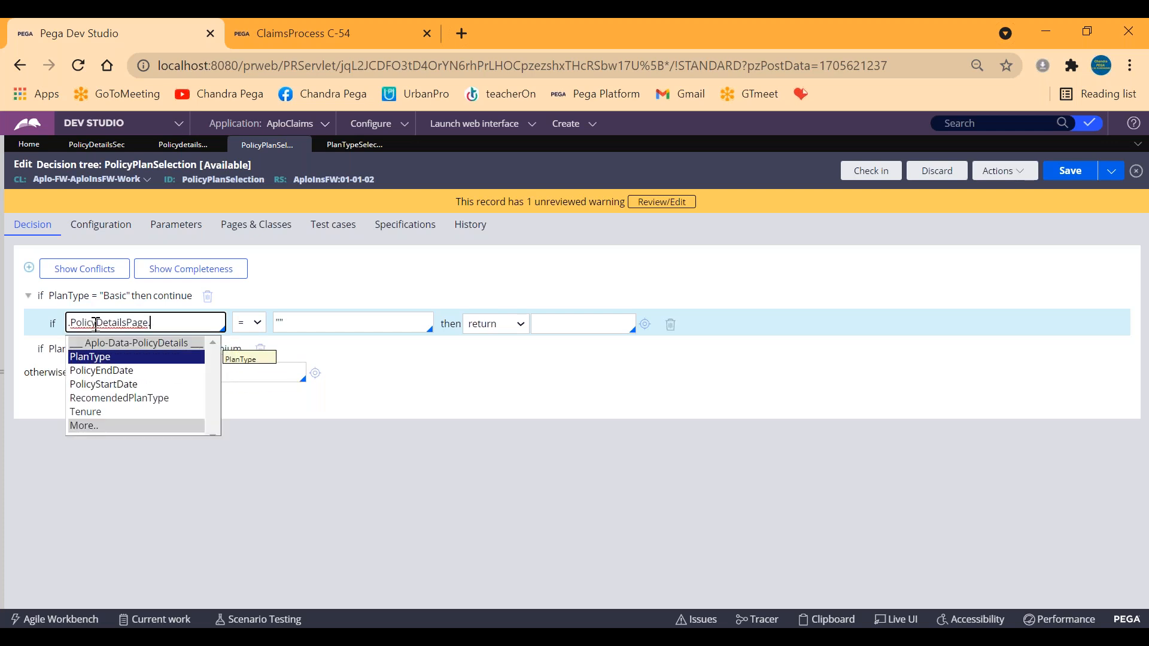
pyautogui.press('Return')
# Step: Set the comparison value of the nested PlanType condition to .PolicyDetailsPage.RecomendedPlanType
pyautogui.click(306, 323)
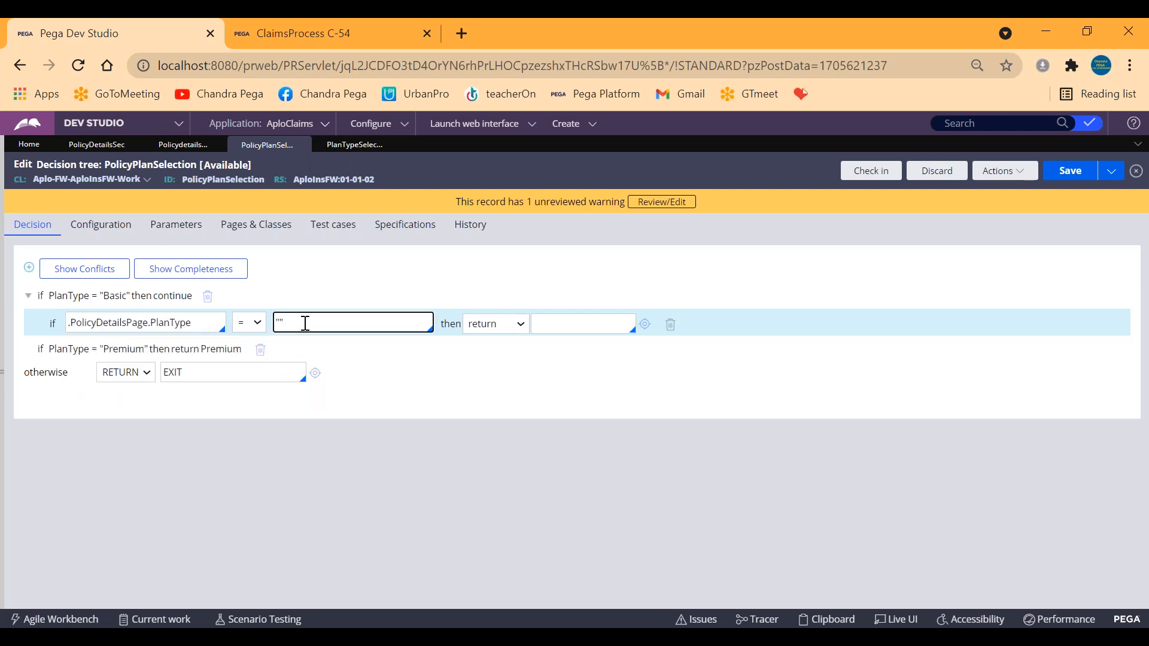
pyautogui.write('.Po')
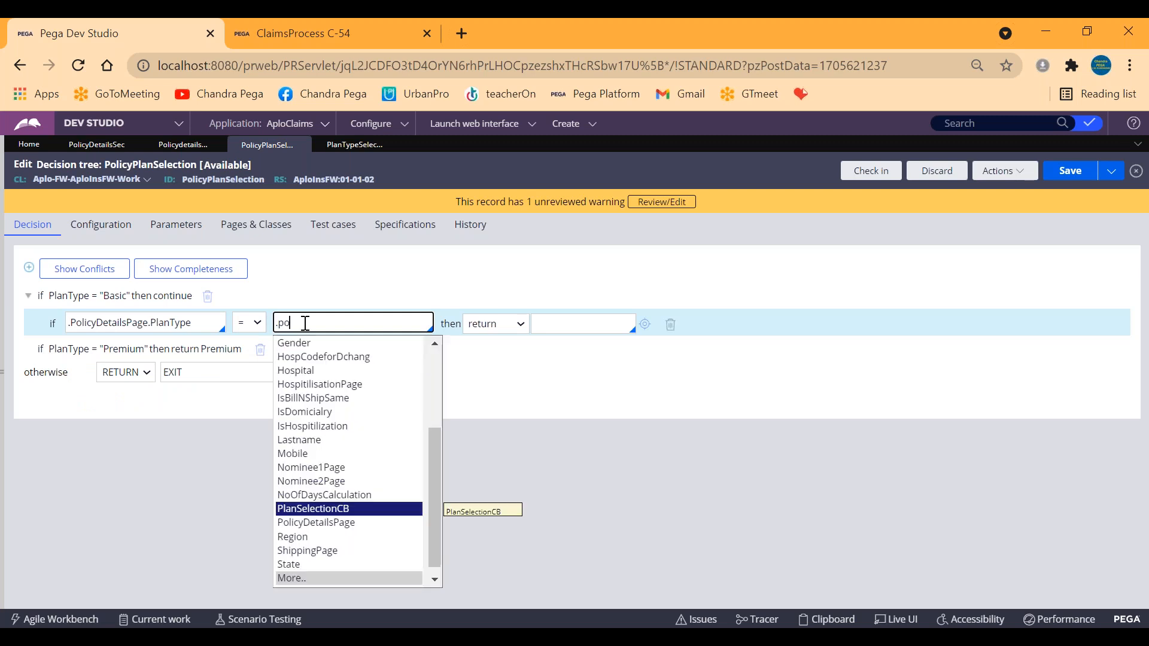
pyautogui.press('Return')
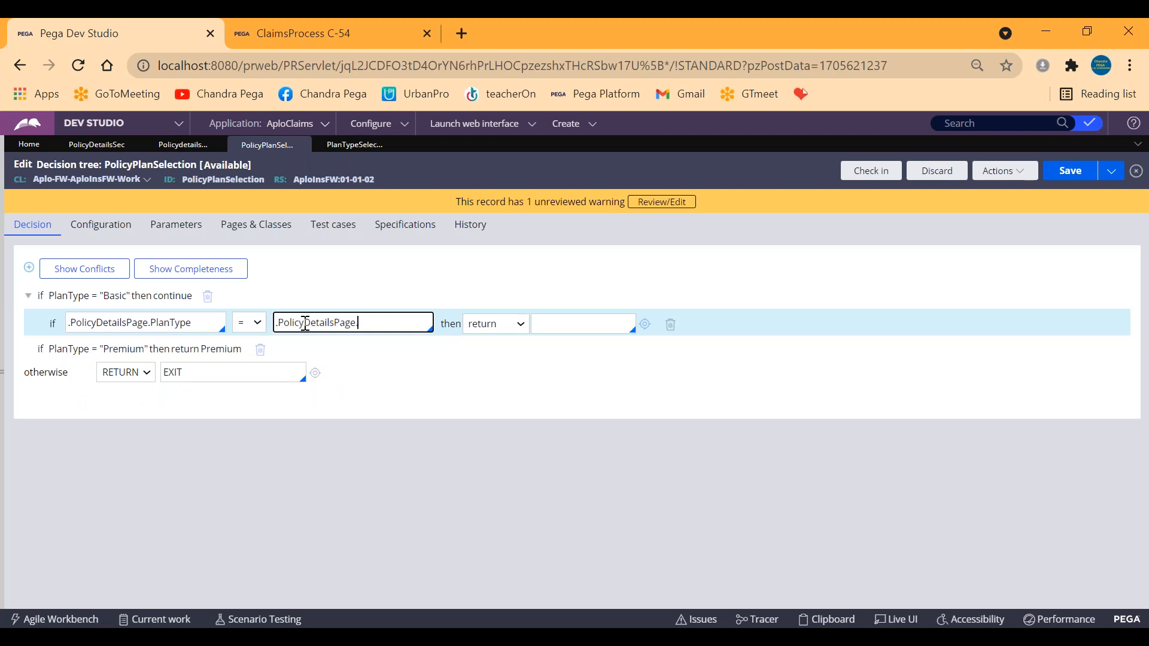
pyautogui.write('r')
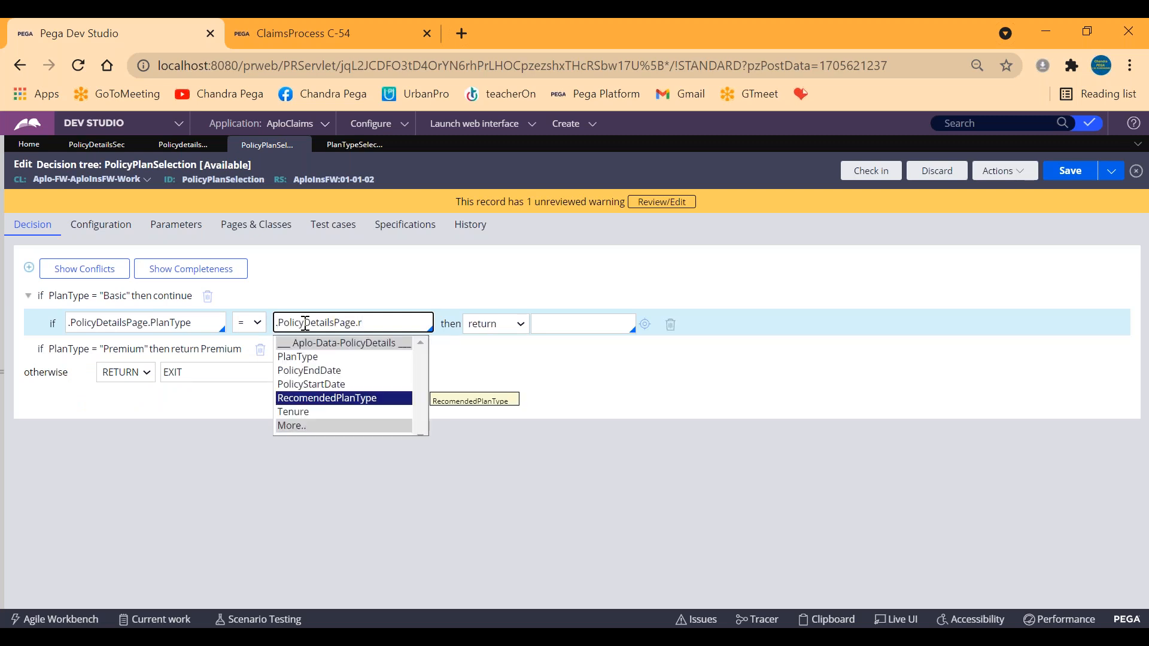
pyautogui.press('Return')
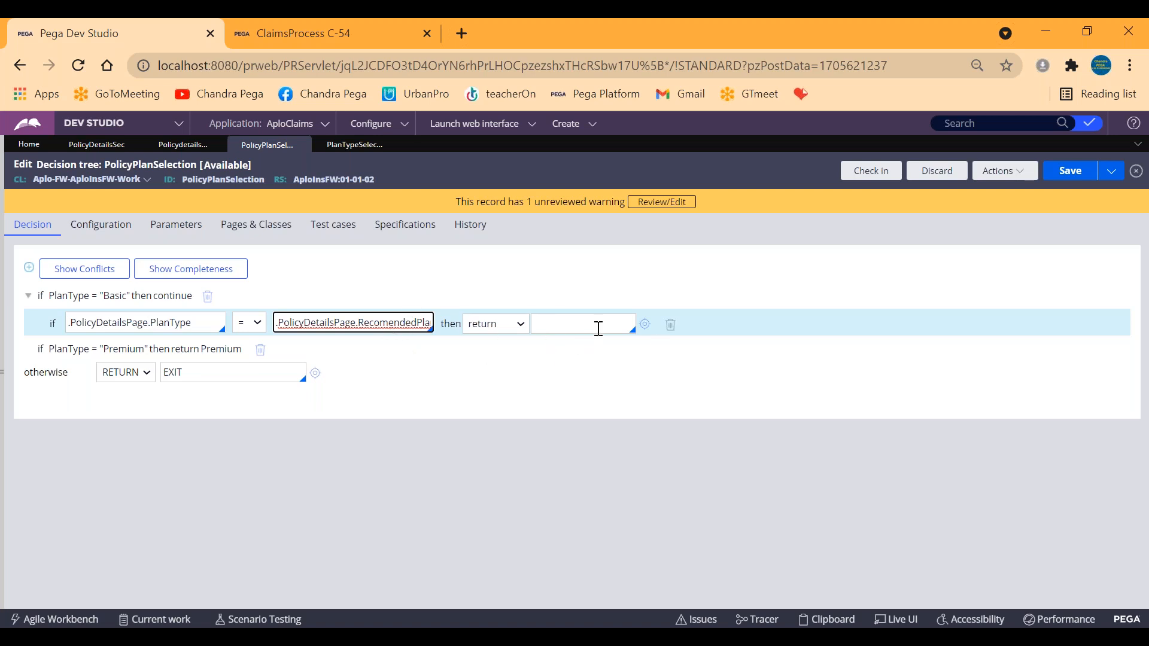
# Step: Make the nested PlanType = RecomendedPlanType condition return "Basic"
pyautogui.click(572, 327)
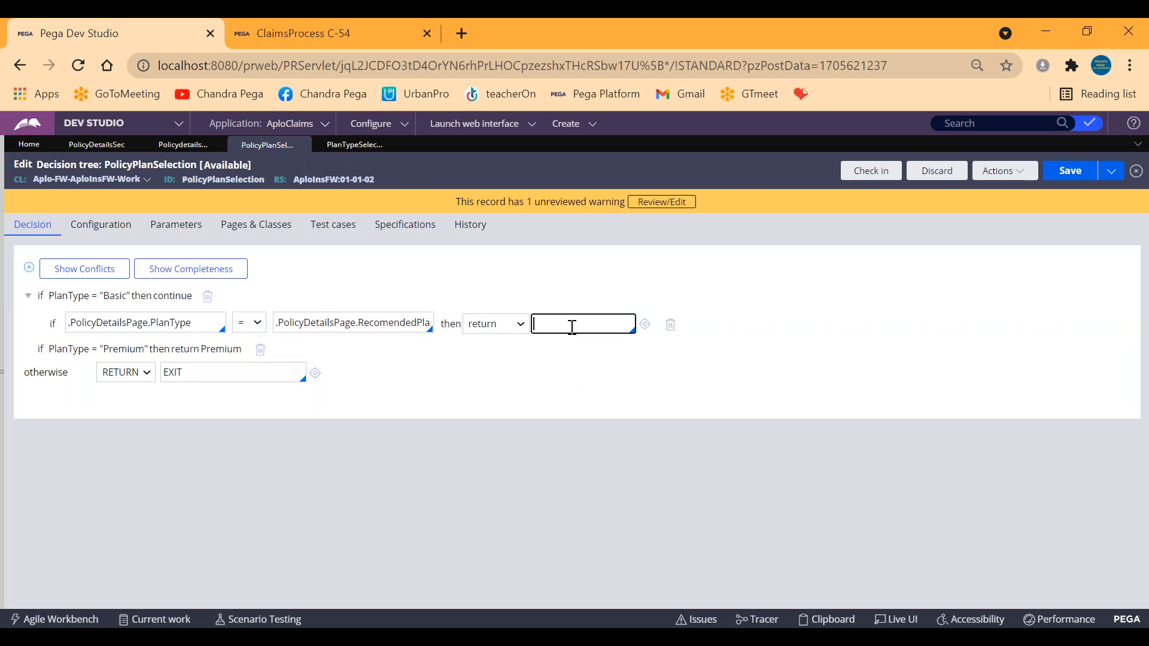
pyautogui.write('"Basic')
pyautogui.click(390, 326)
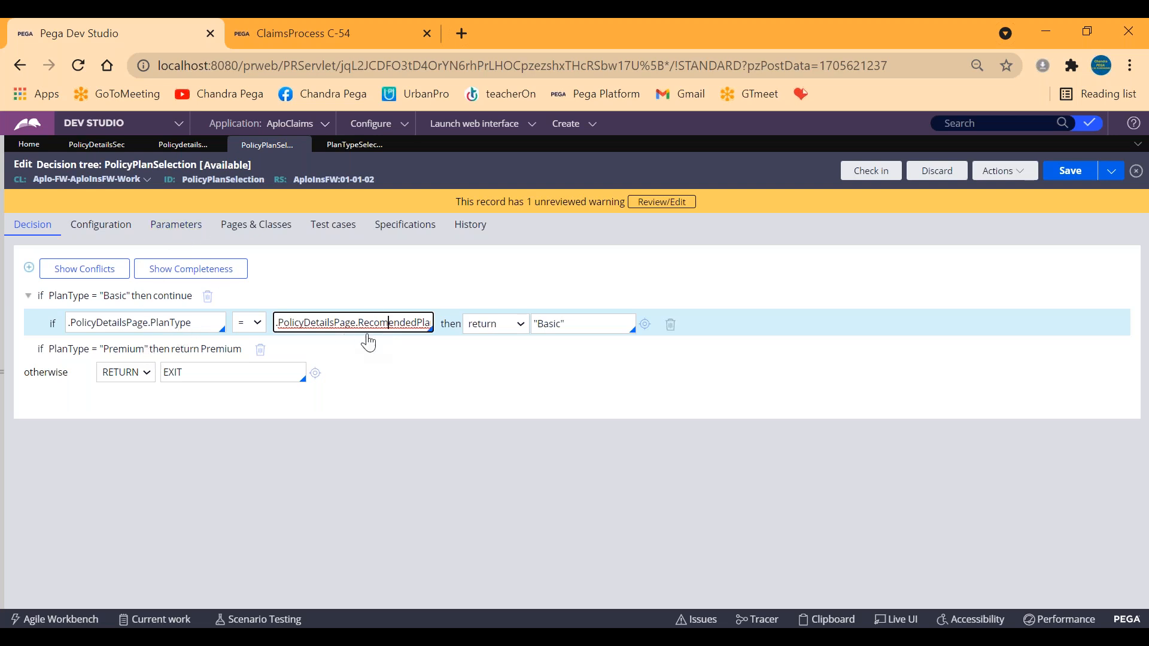
pyautogui.doubleClick(384, 321)
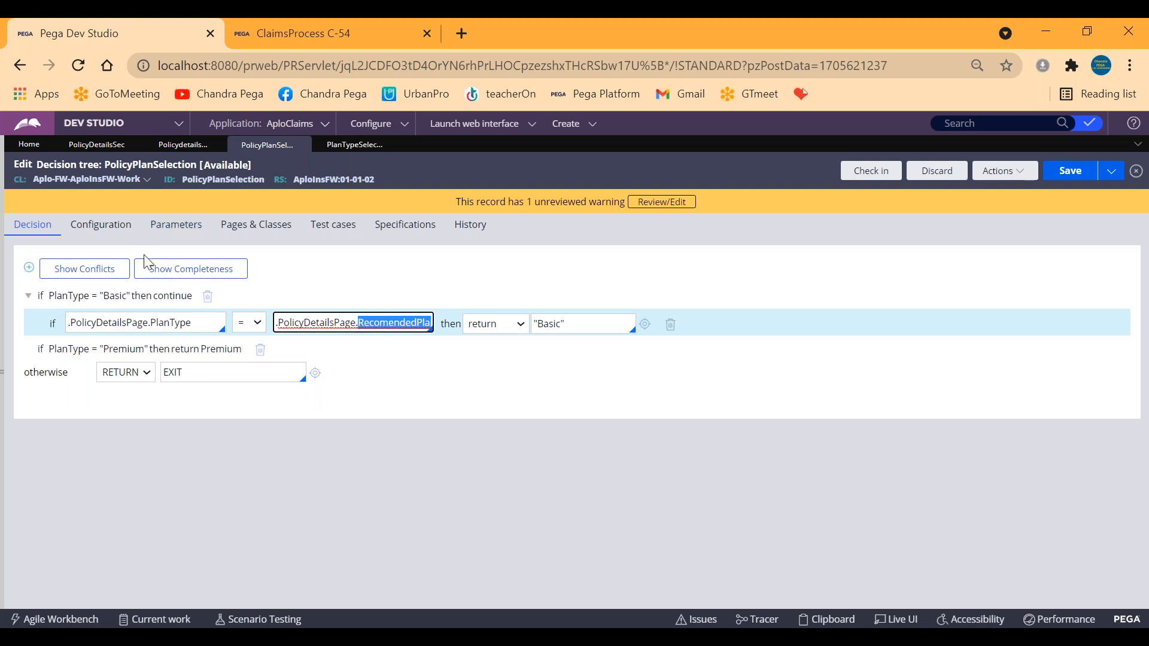
# Step: Add a second nested condition under the PlanType = "Basic" branch and clear its first operand
pyautogui.click(29, 268)
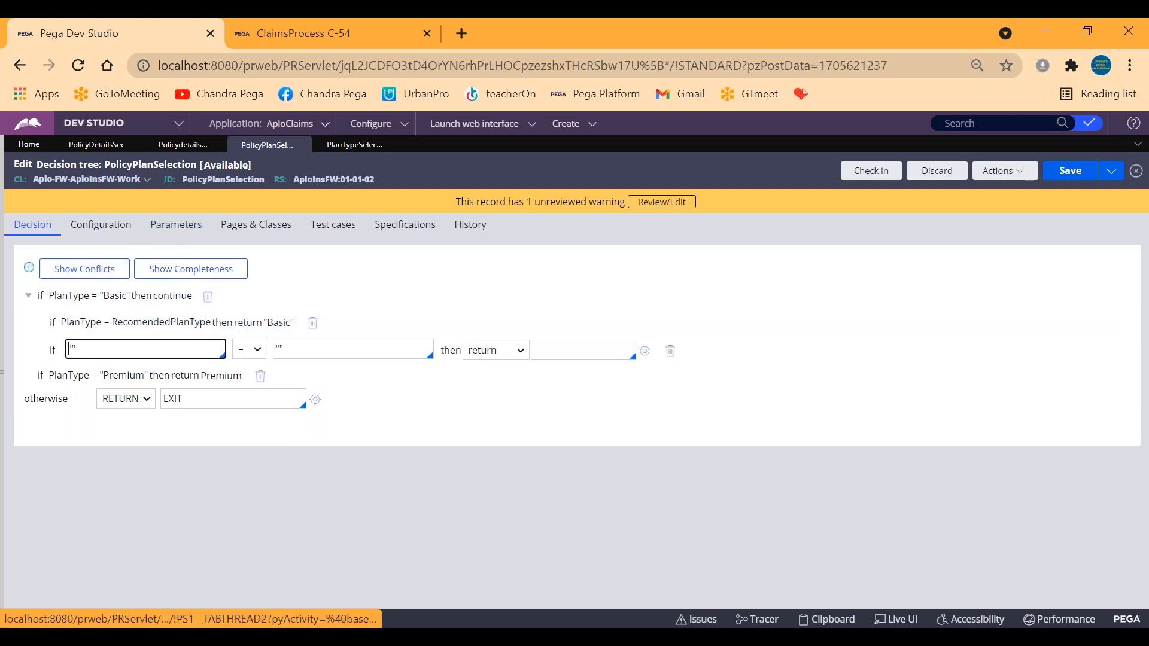
pyautogui.doubleClick(94, 344)
pyautogui.press('BackSpace')
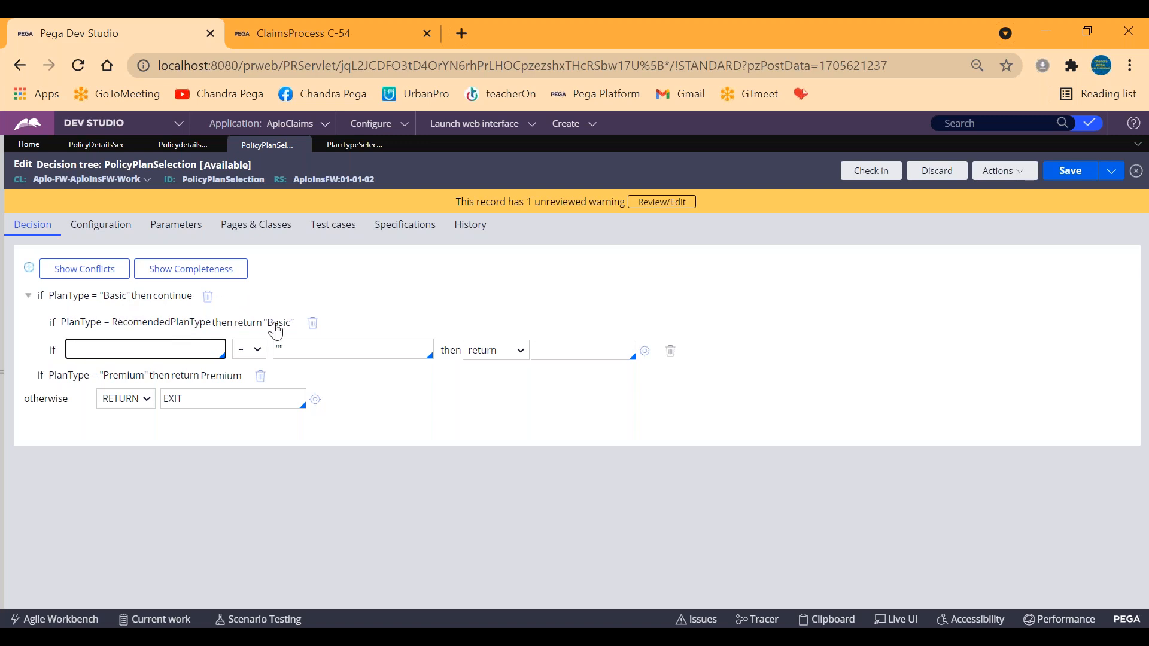
# Step: Check the Policydetails flow's decision branches and the case's plan type choice, and return to the PolicyPlanSelection decision tree
pyautogui.click(304, 34)
pyautogui.click(129, 34)
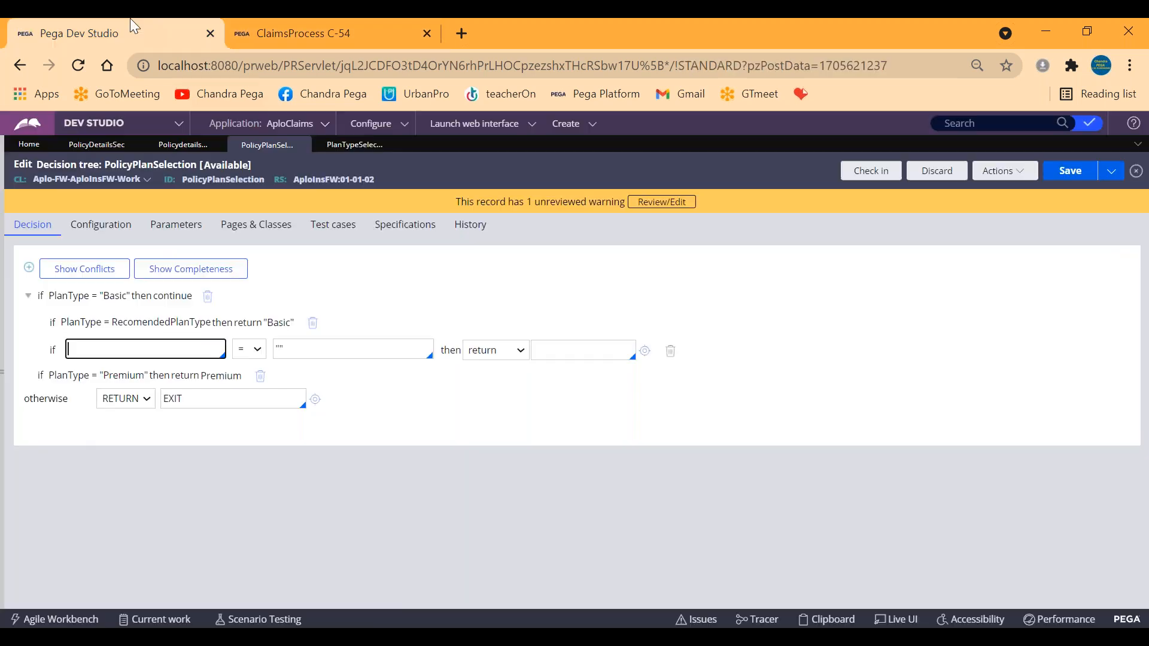
pyautogui.click(189, 148)
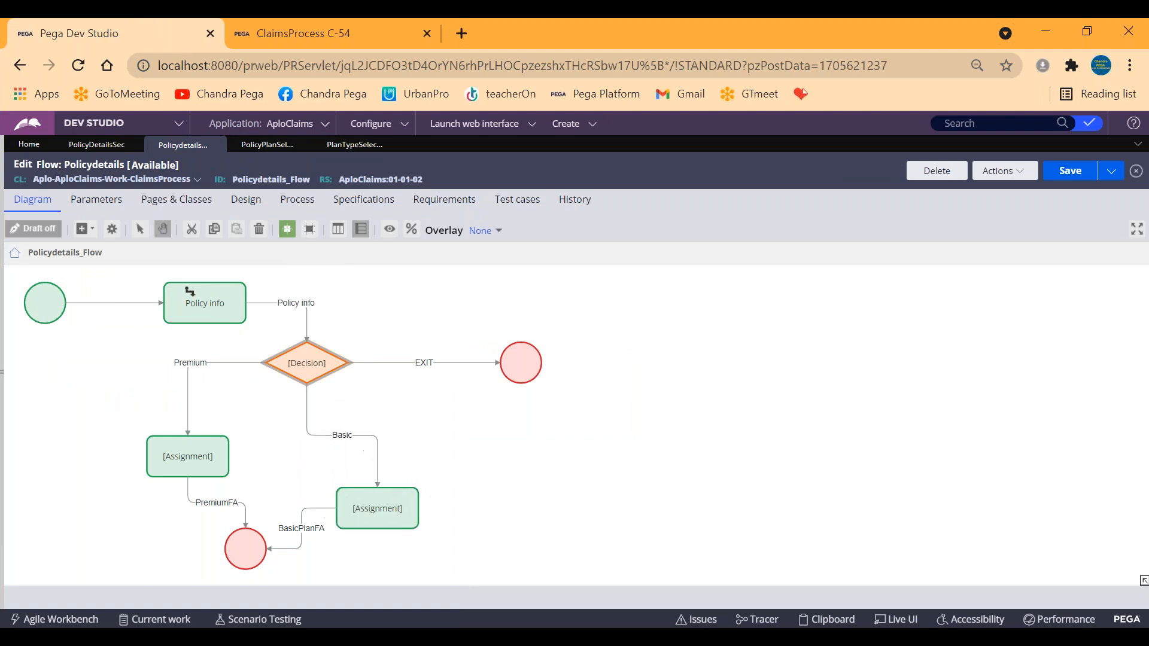
pyautogui.click(253, 31)
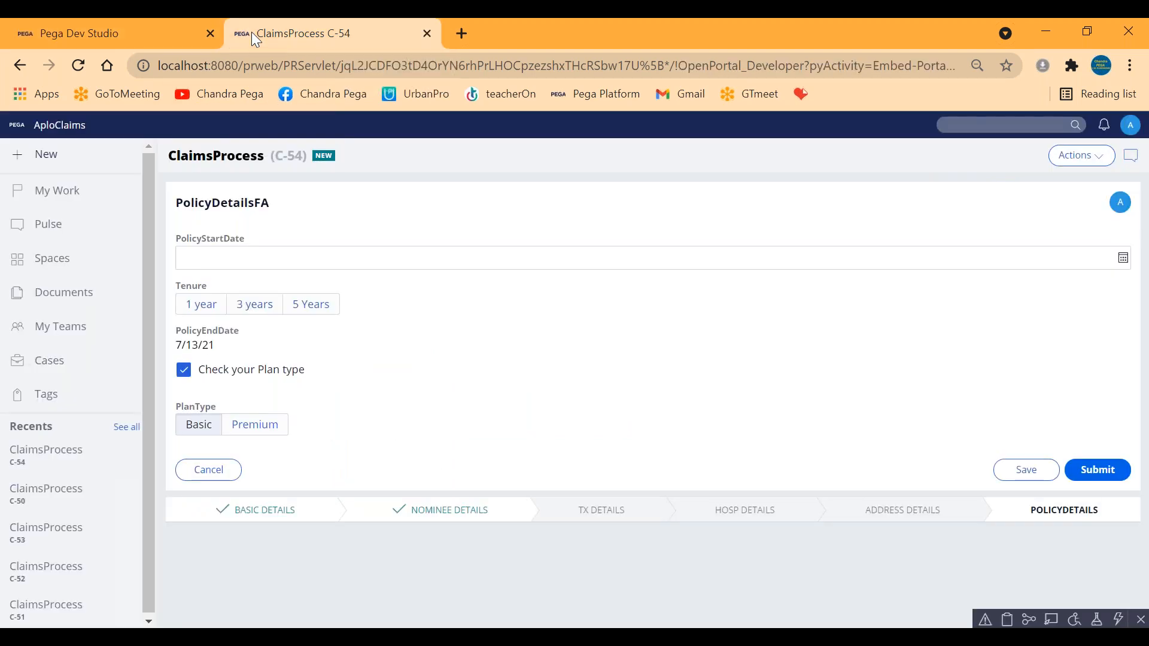
pyautogui.click(140, 25)
pyautogui.click(264, 147)
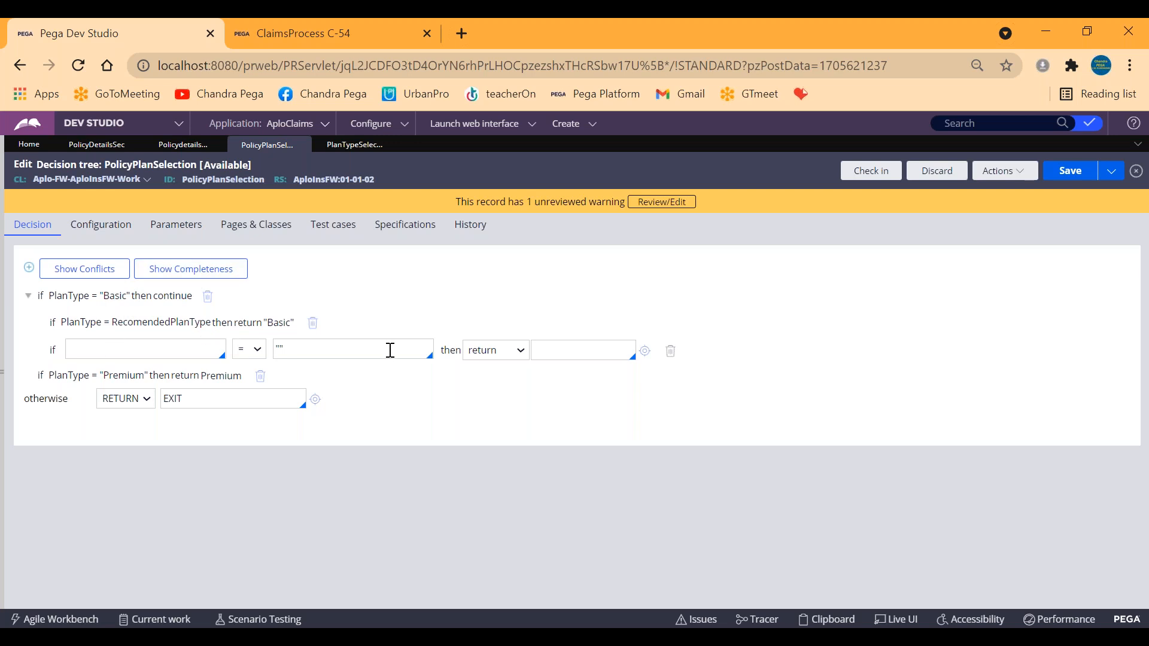
# Step: Set the first operand of the second nested condition to .PolicyDetailsPage.RecomendedPlanType
pyautogui.click(123, 352)
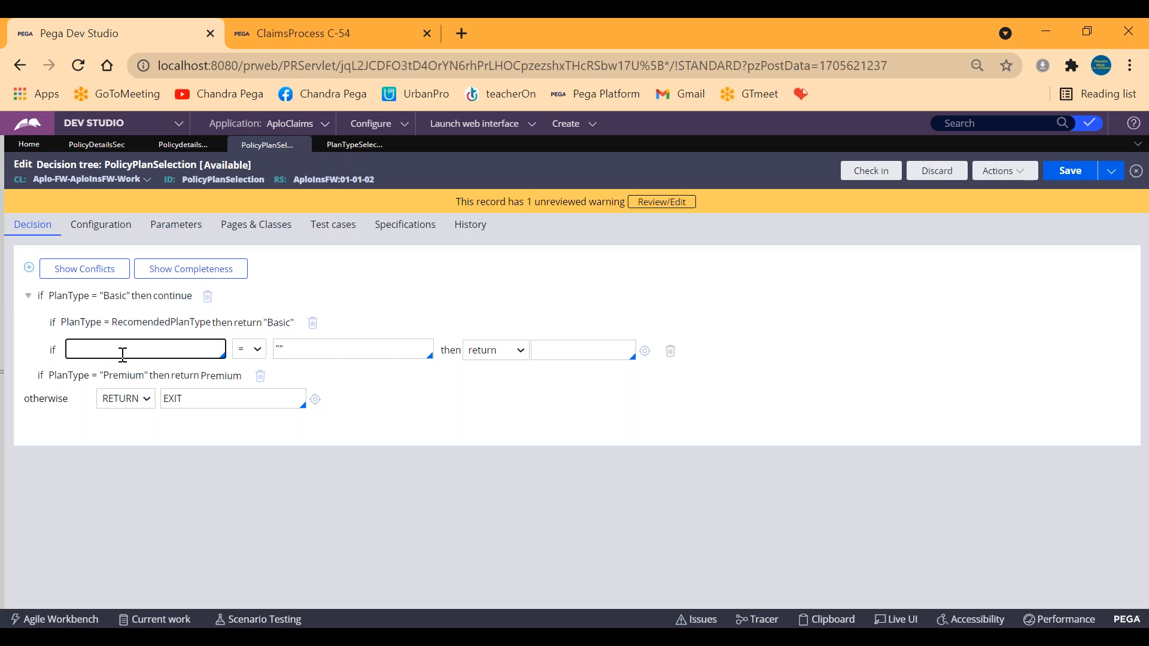
pyautogui.write('.p')
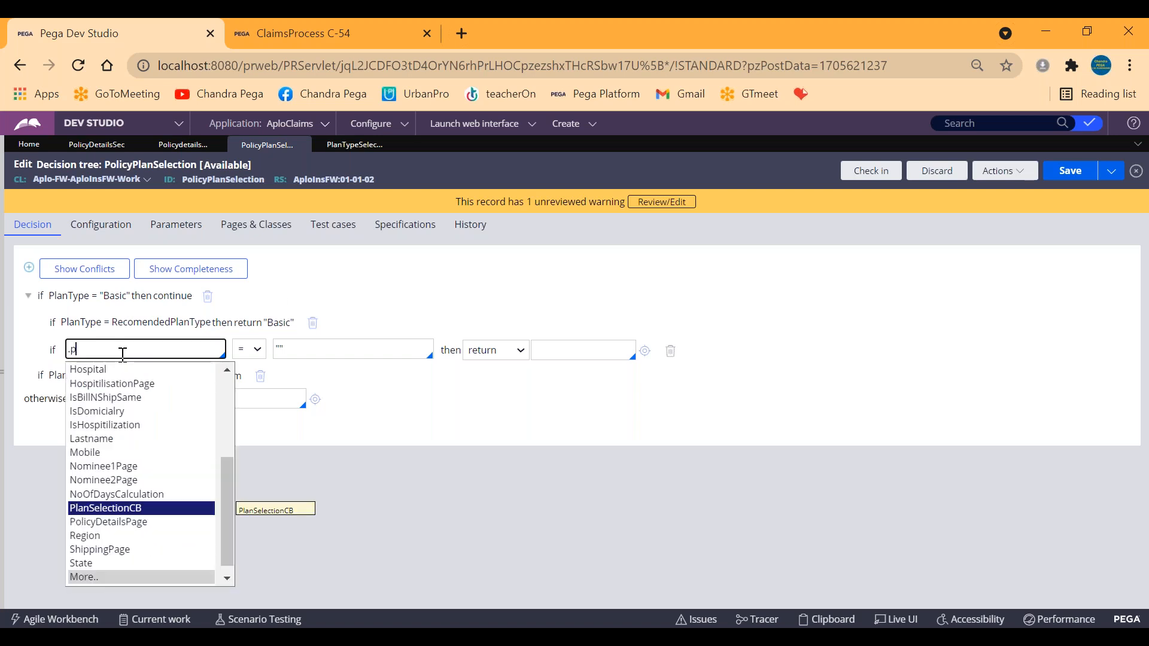
pyautogui.press('Down')
pyautogui.press('Return')
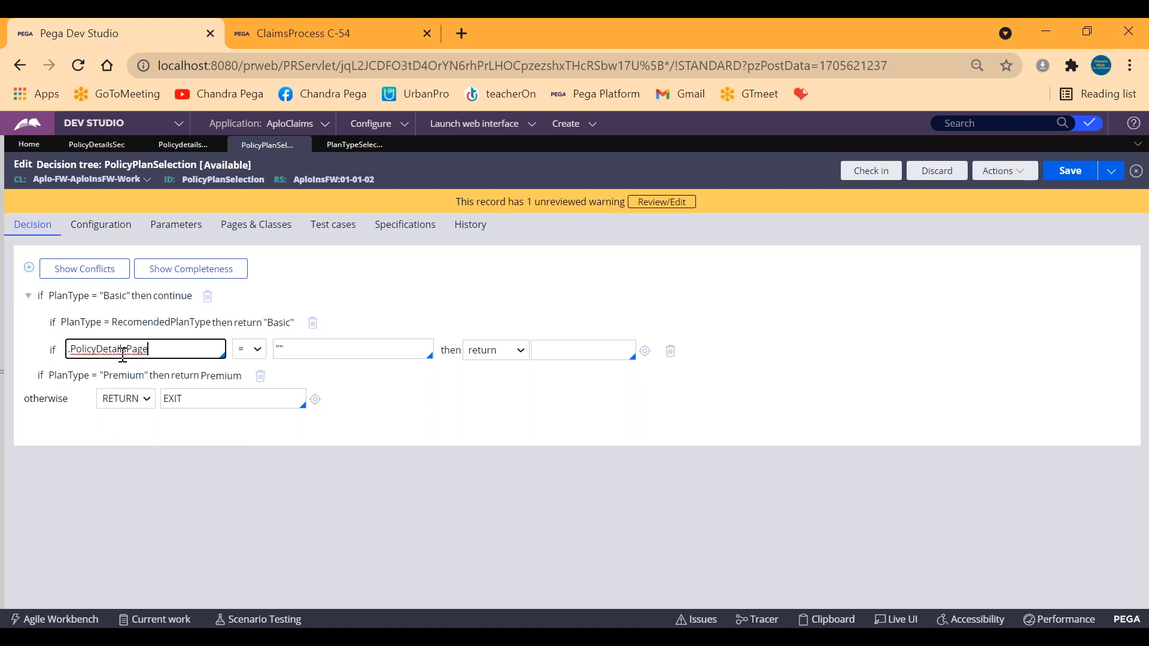
pyautogui.write('.')
pyautogui.press('Down')
pyautogui.press('Down')
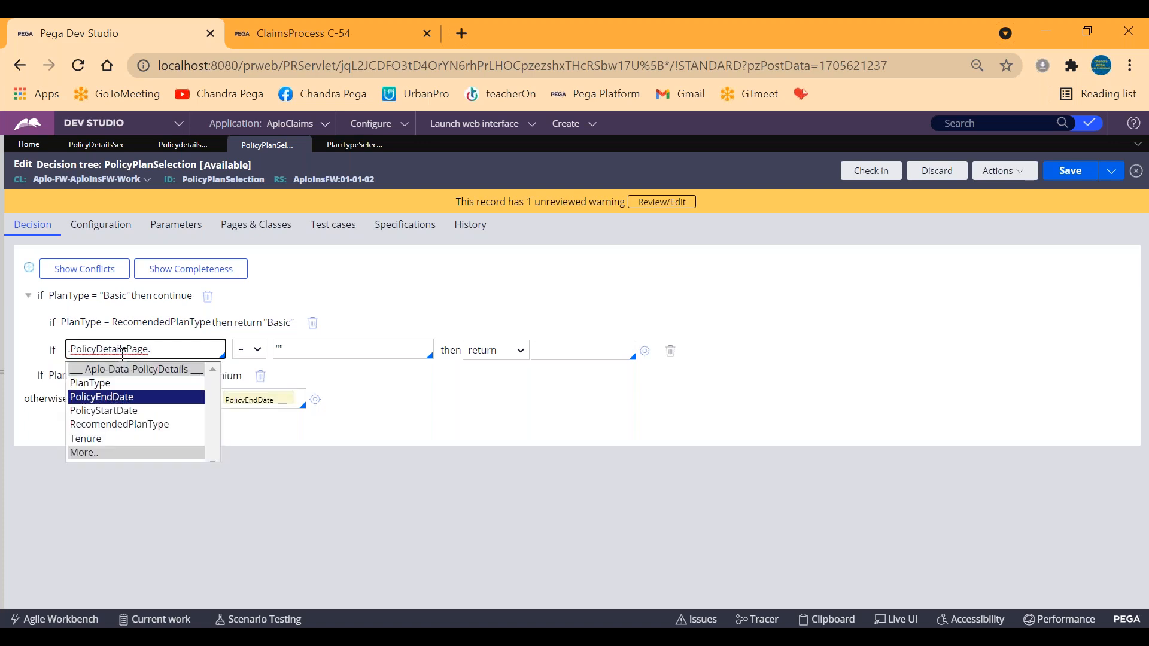
pyautogui.press('Down')
pyautogui.press('Down')
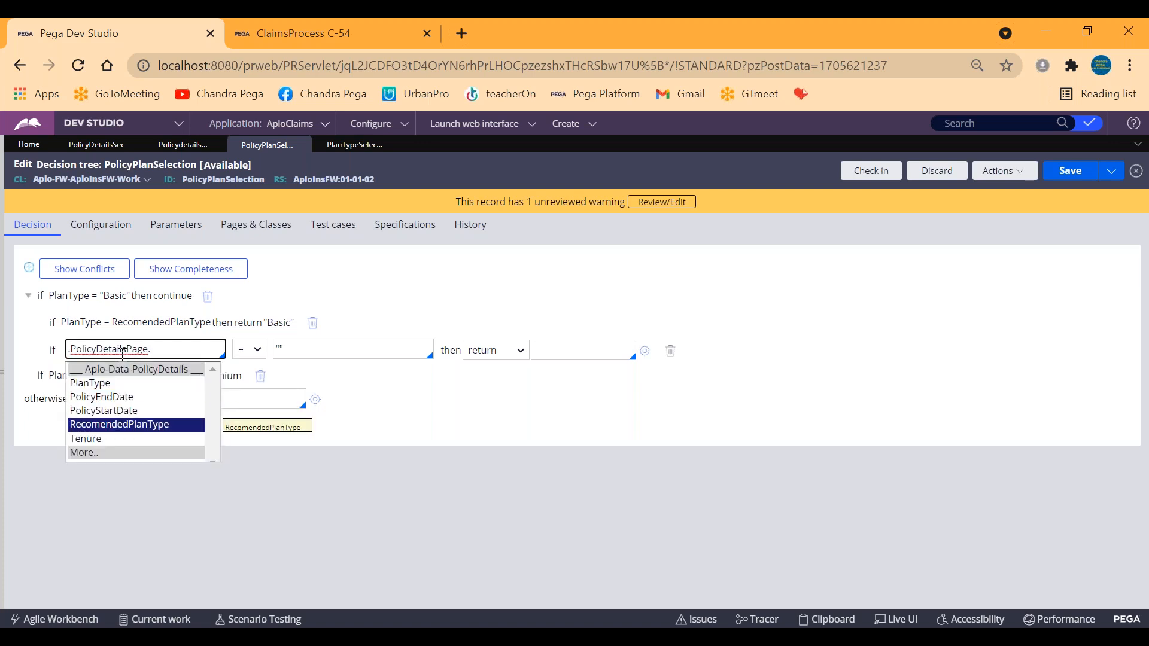
pyautogui.press('Return')
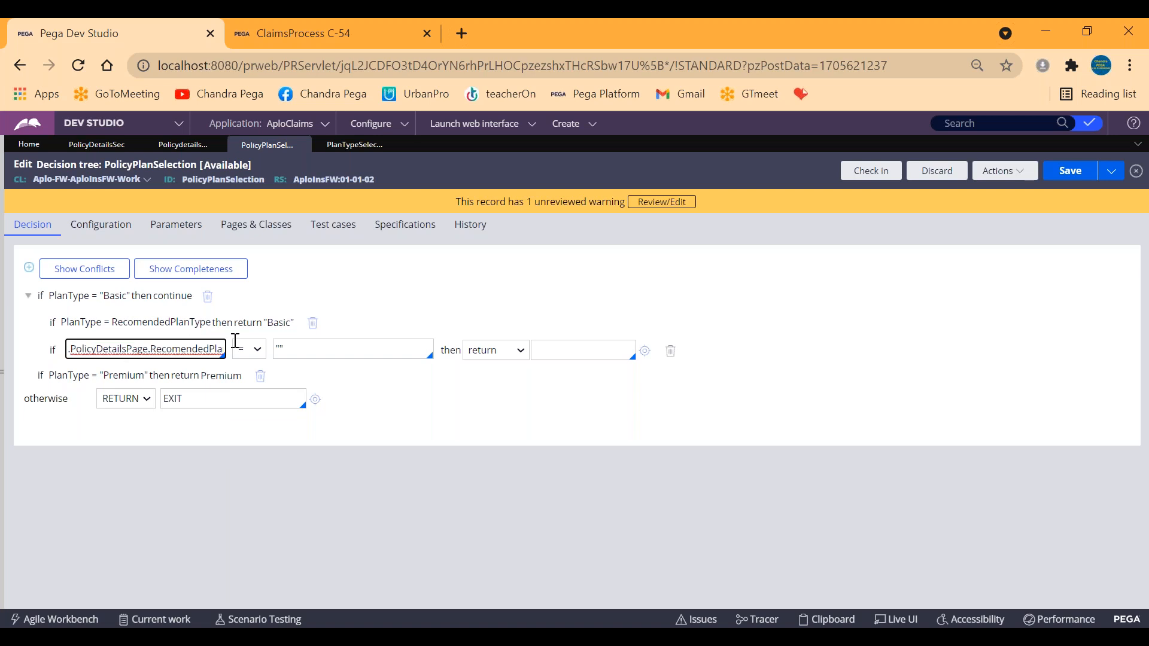
# Step: Compare the second nested condition's operand with .PolicyDetailsPage.PlanType using the != operator
pyautogui.click(293, 347)
pyautogui.hotkey('ctrl', 'a')
pyautogui.press('BackSpace')
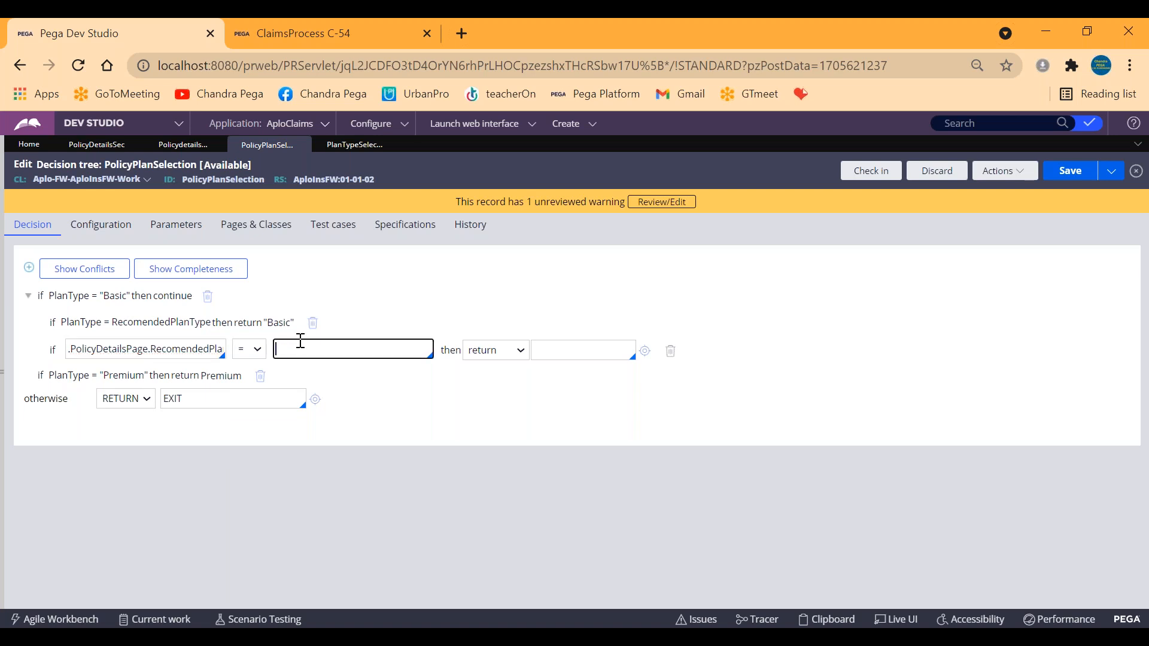
pyautogui.write('.po')
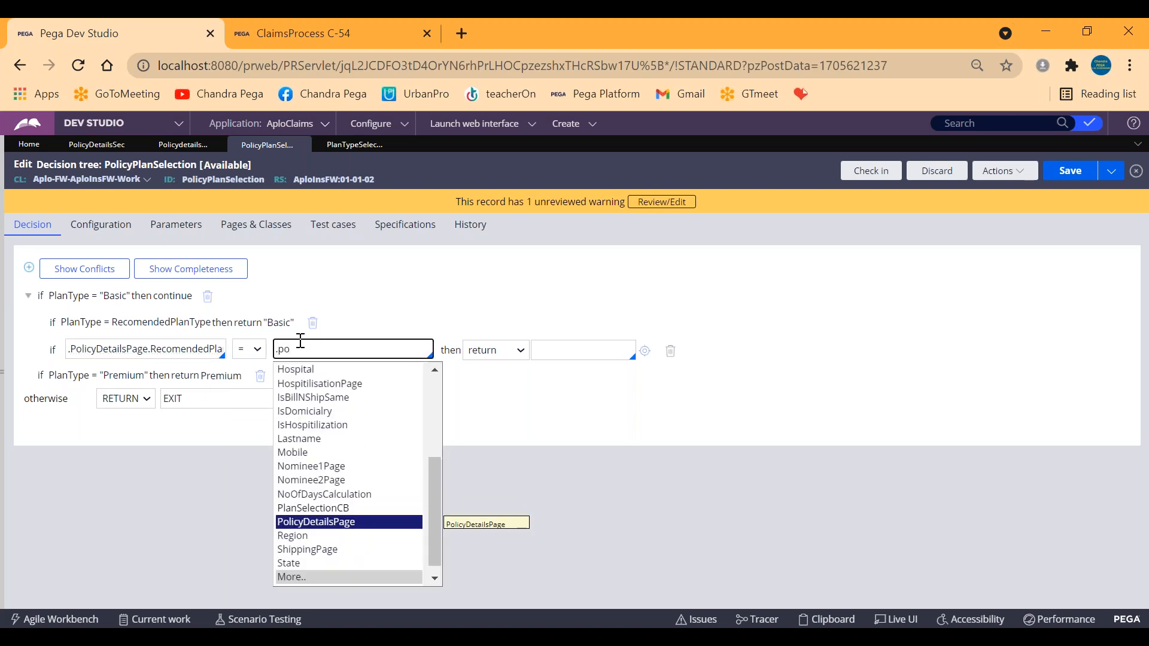
pyautogui.press('Return')
pyautogui.press('Down')
pyautogui.press('Down')
pyautogui.press('Up')
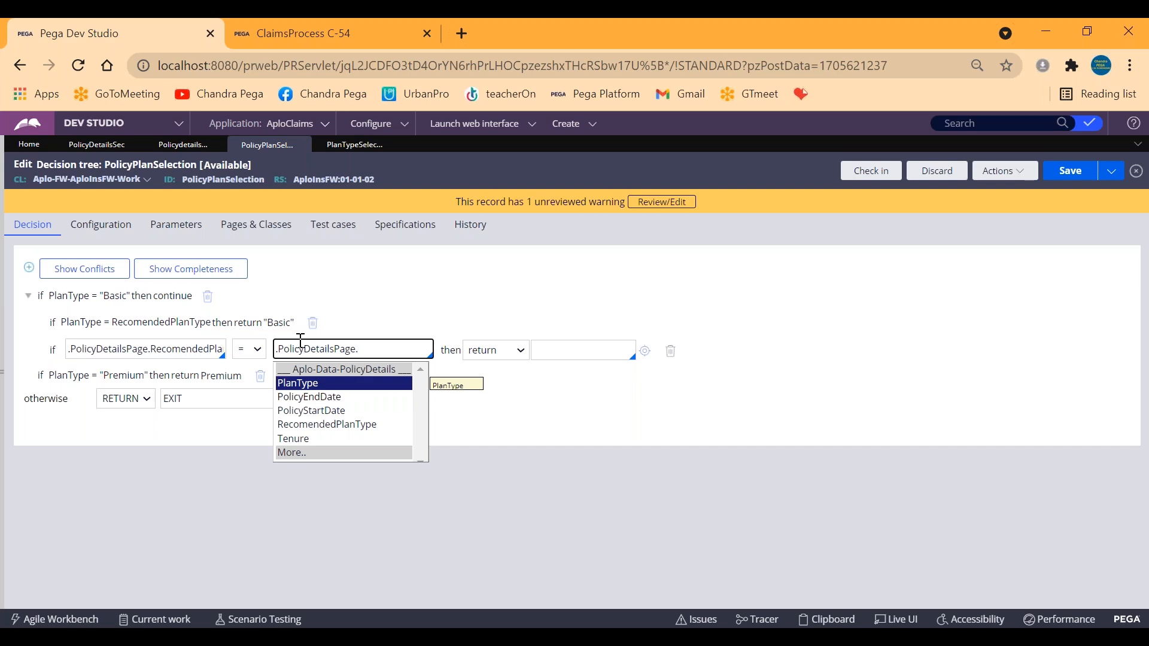
pyautogui.press('Return')
pyautogui.click(254, 350)
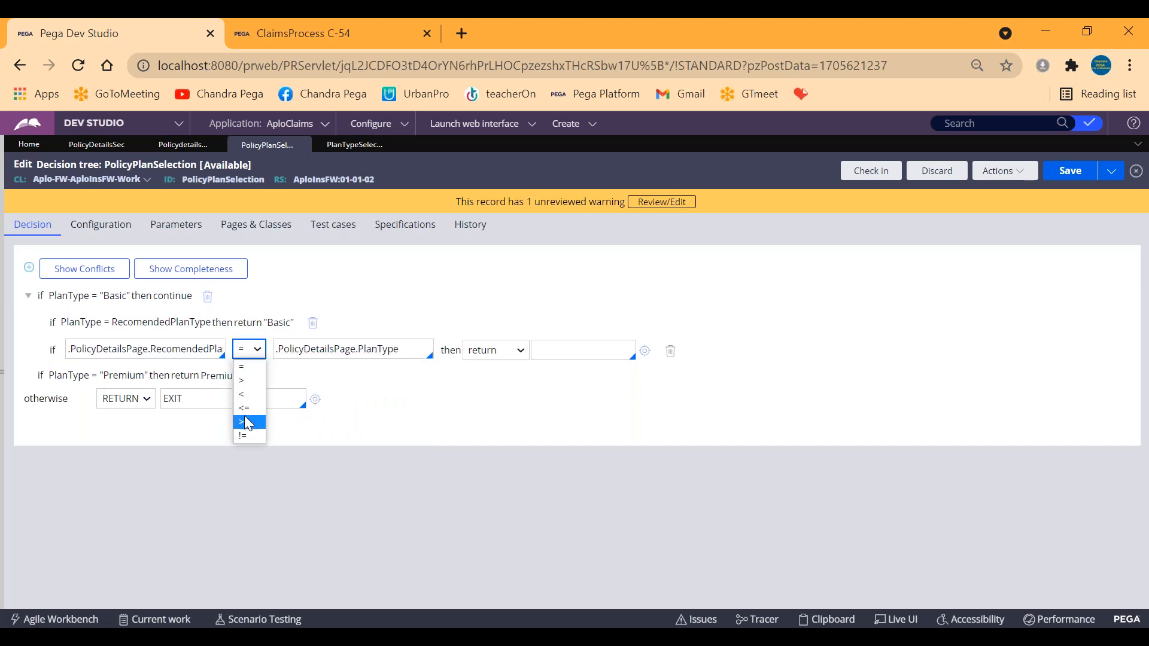
pyautogui.click(242, 437)
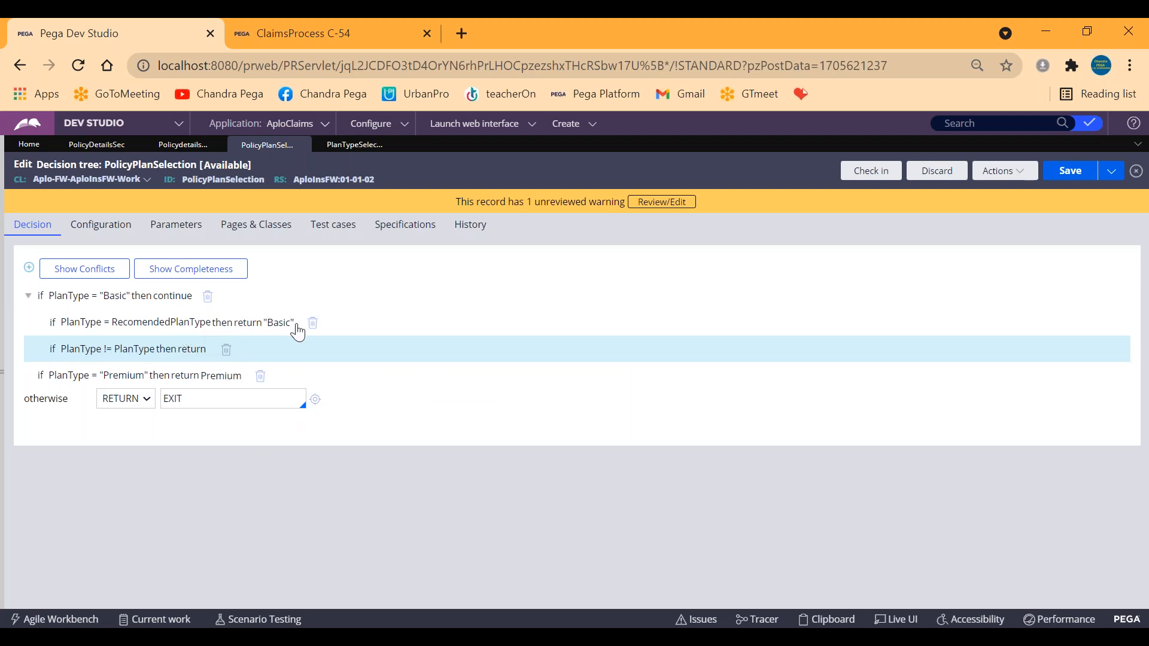
# Step: Make the second nested condition return "Premium" and open the PlanType = "Premium" condition row for editing
pyautogui.click(204, 358)
pyautogui.click(573, 353)
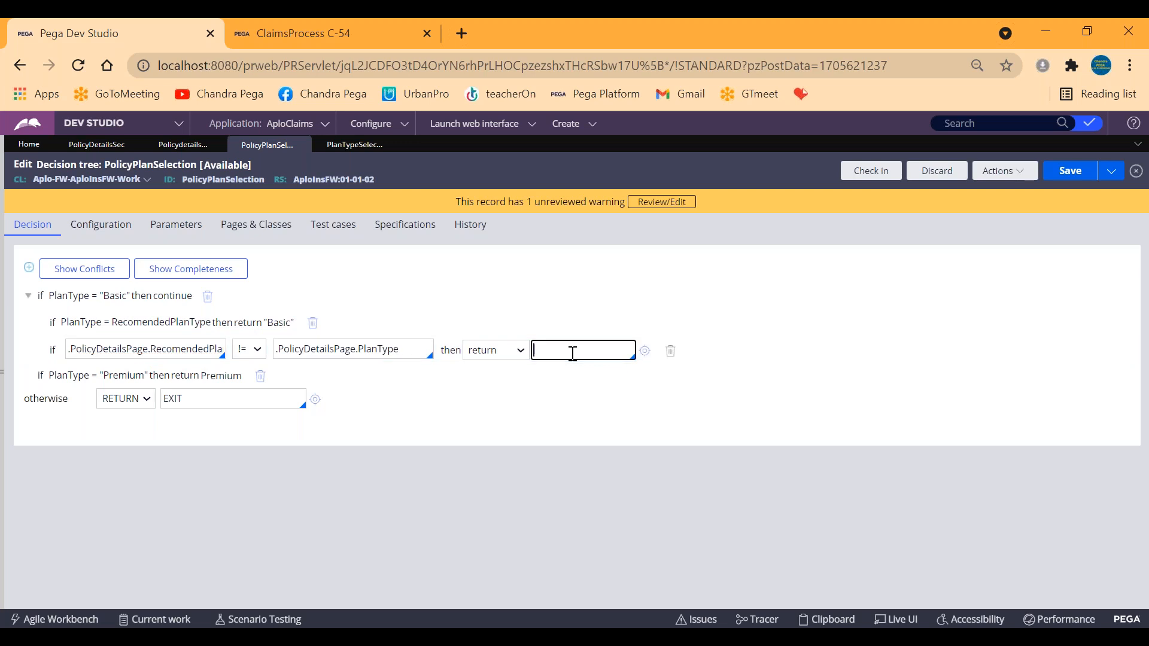
pyautogui.write('Premium')
pyautogui.click(454, 378)
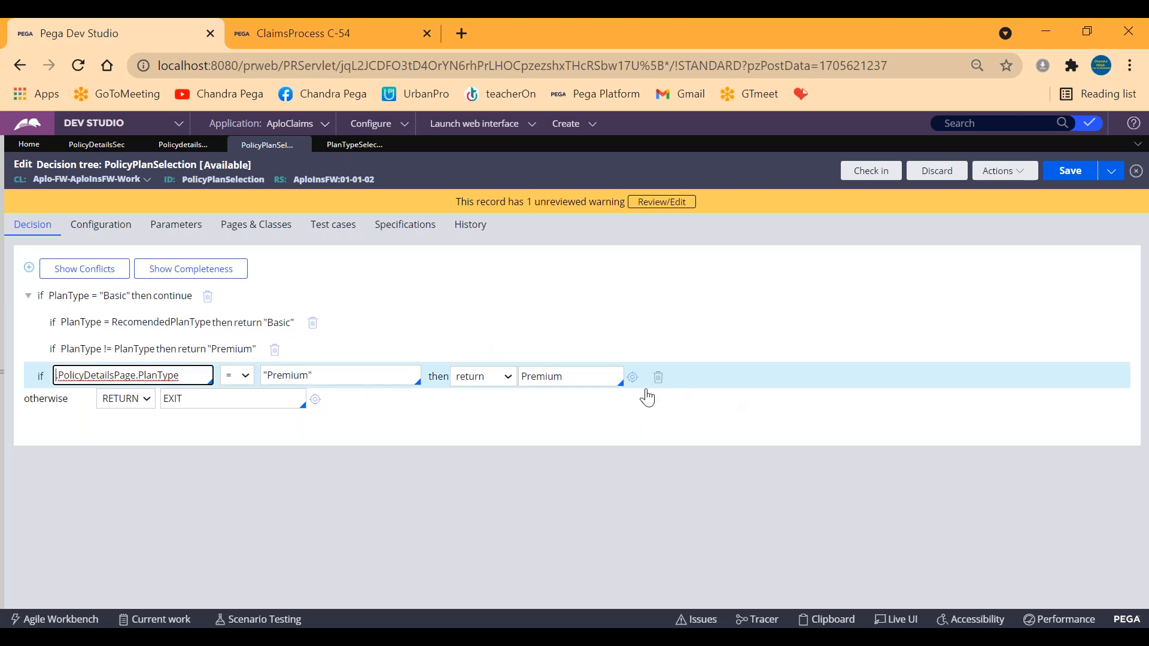
# Step: Collapse the PlanType = "Basic" branch and change the PlanType = "Premium" condition's action to continue
pyautogui.click(28, 297)
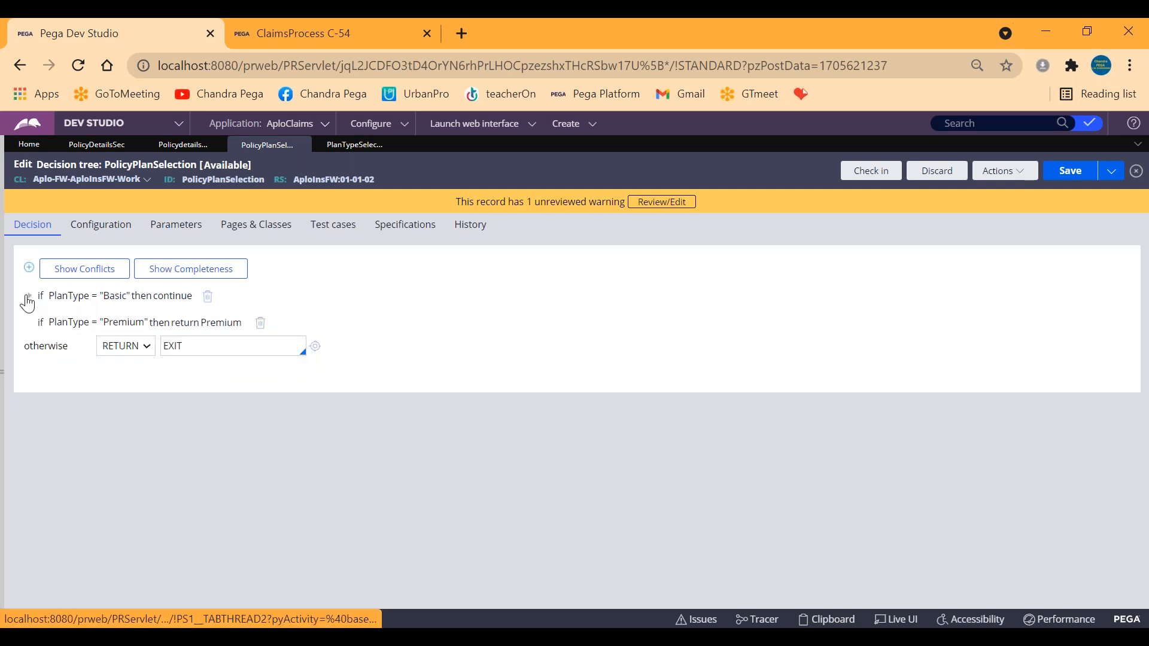
pyautogui.click(60, 324)
pyautogui.click(365, 313)
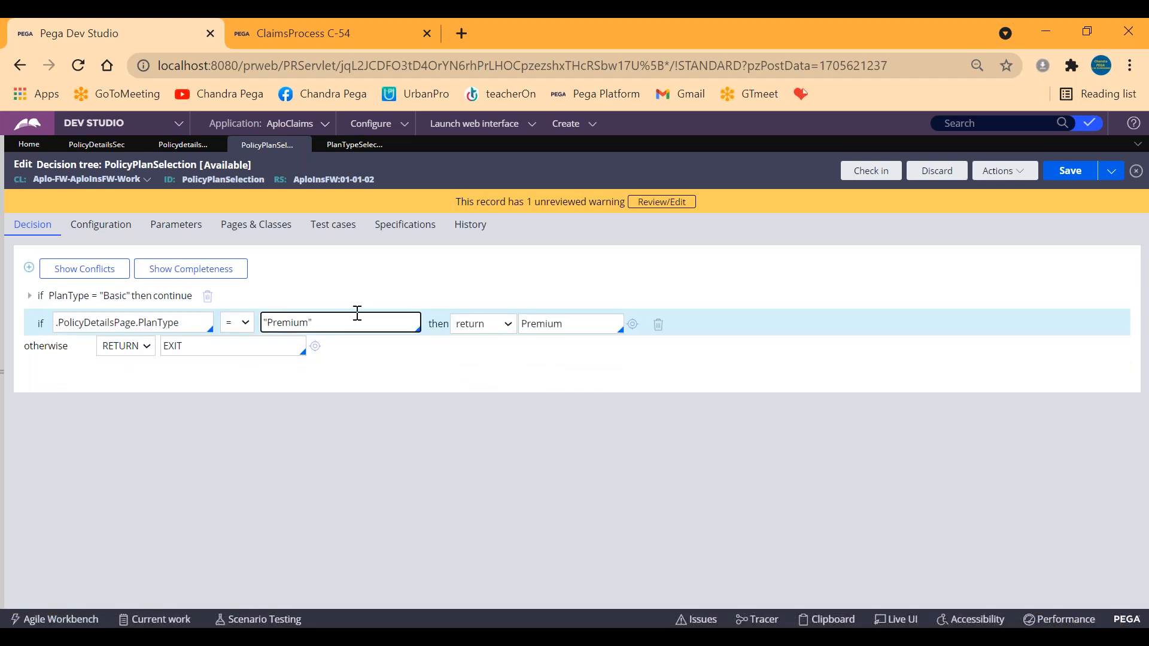
pyautogui.click(250, 37)
pyautogui.click(238, 432)
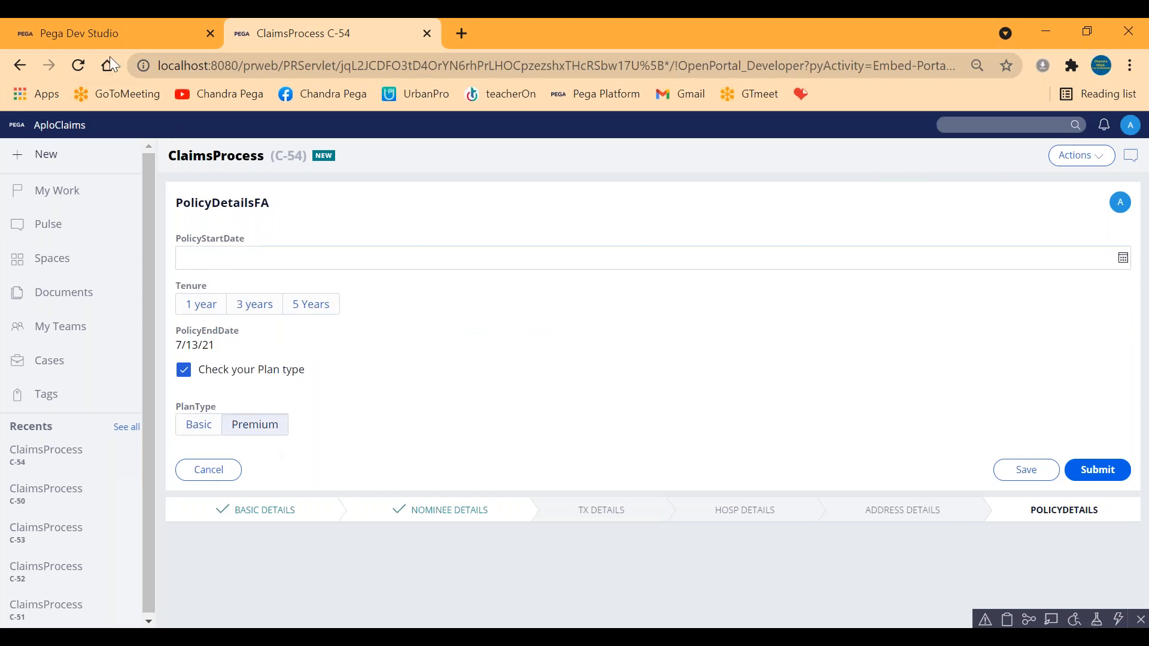
pyautogui.click(120, 30)
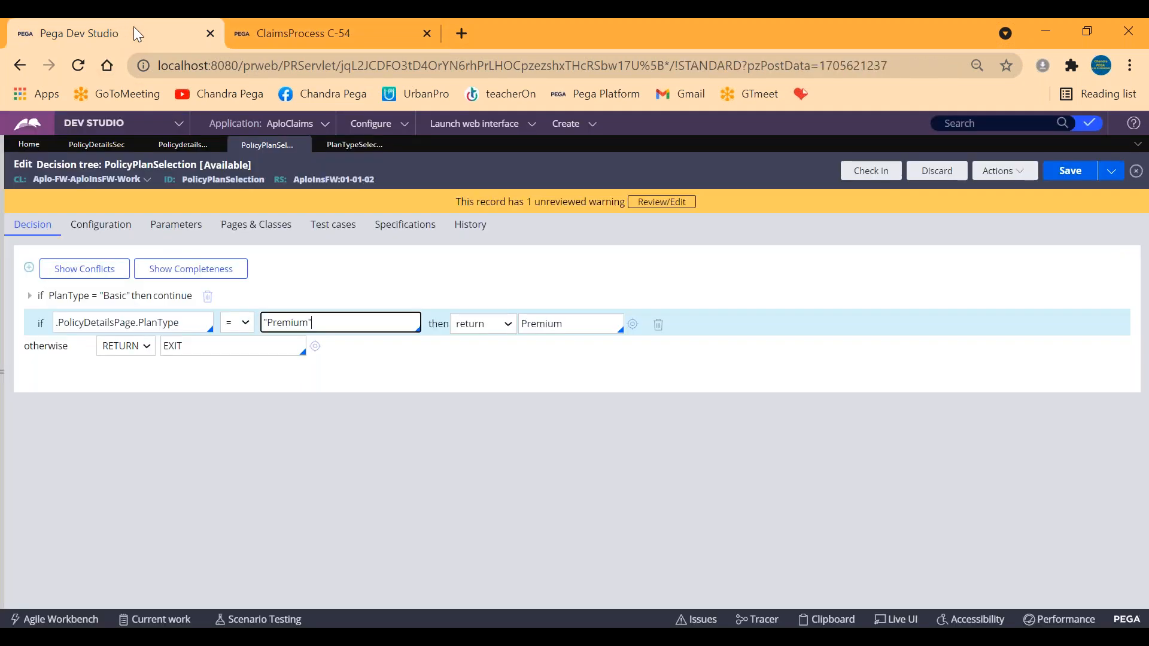
pyautogui.click(490, 330)
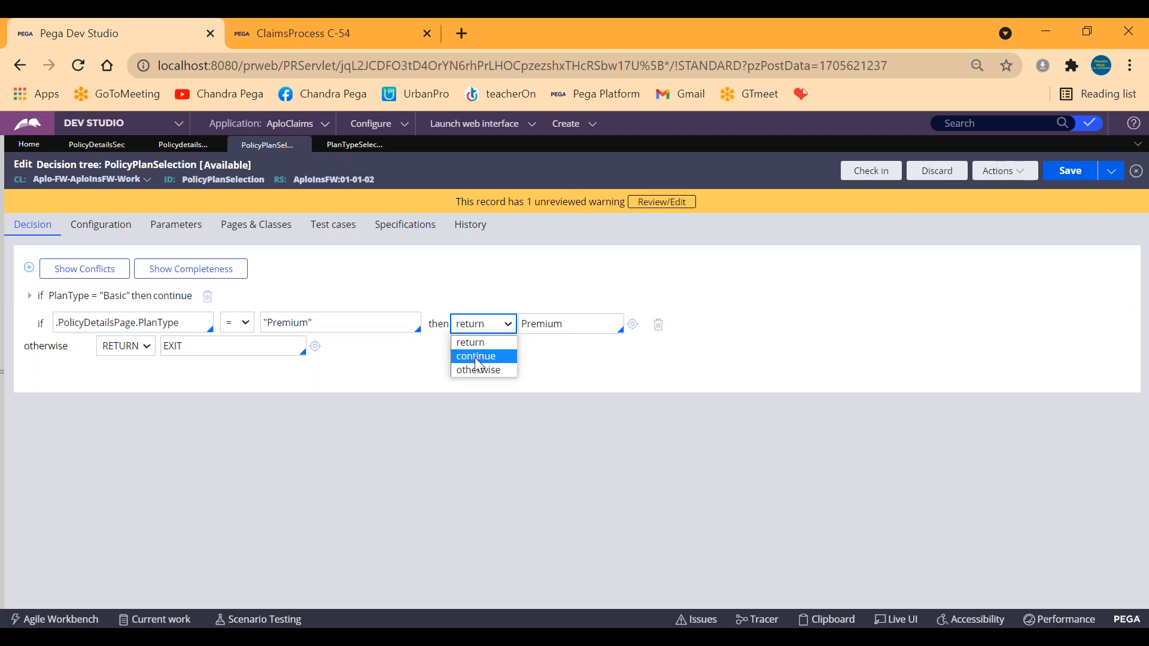
pyautogui.click(476, 357)
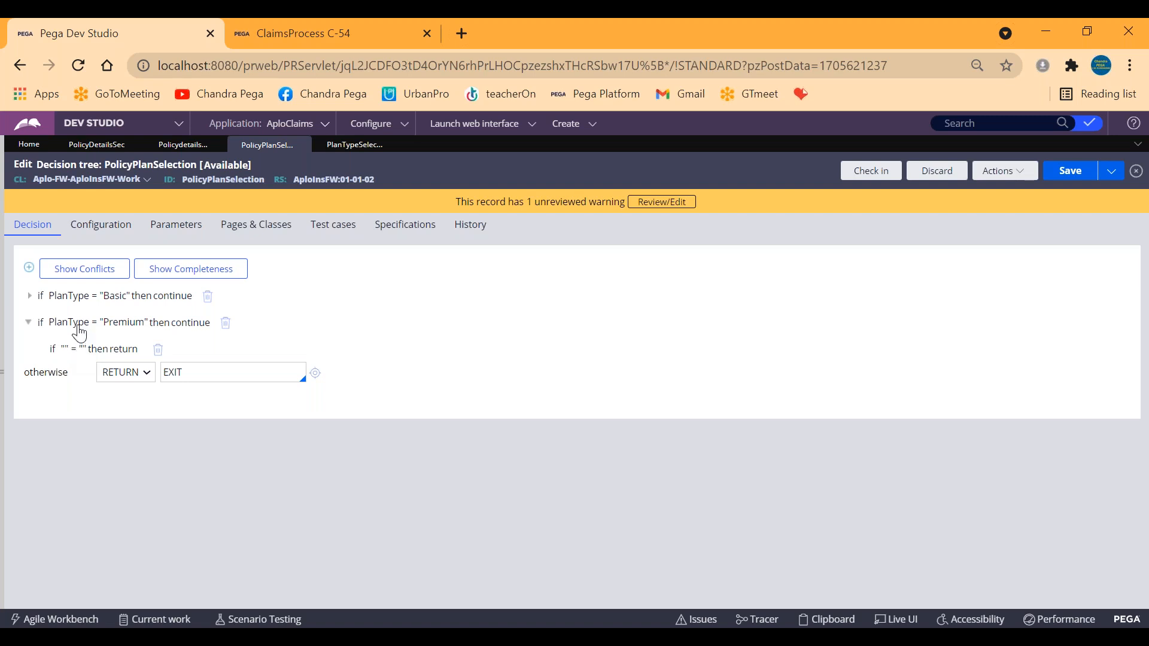
# Step: Set the first operand of the nested condition under PlanType = "Premium" to .PolicyDetailsPage.PlanType
pyautogui.click(77, 357)
pyautogui.click(95, 346)
pyautogui.press('BackSpace')
pyautogui.press('BackSpace')
pyautogui.write('.po')
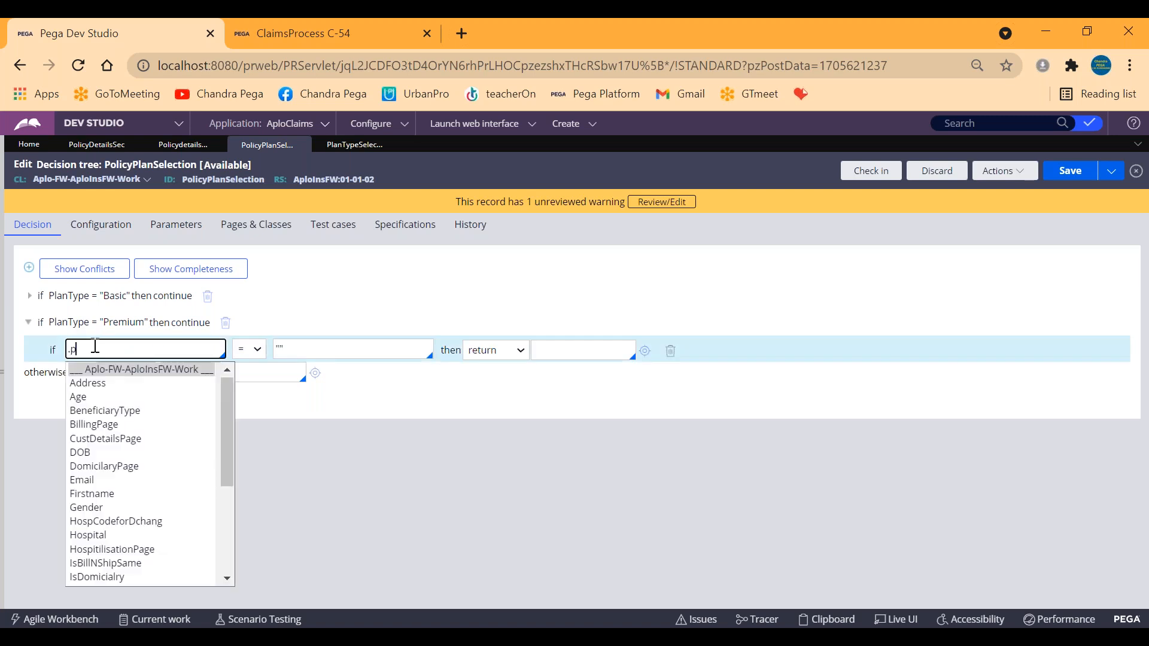
pyautogui.press('Return')
pyautogui.write('.')
pyautogui.press('Down')
pyautogui.press('Down')
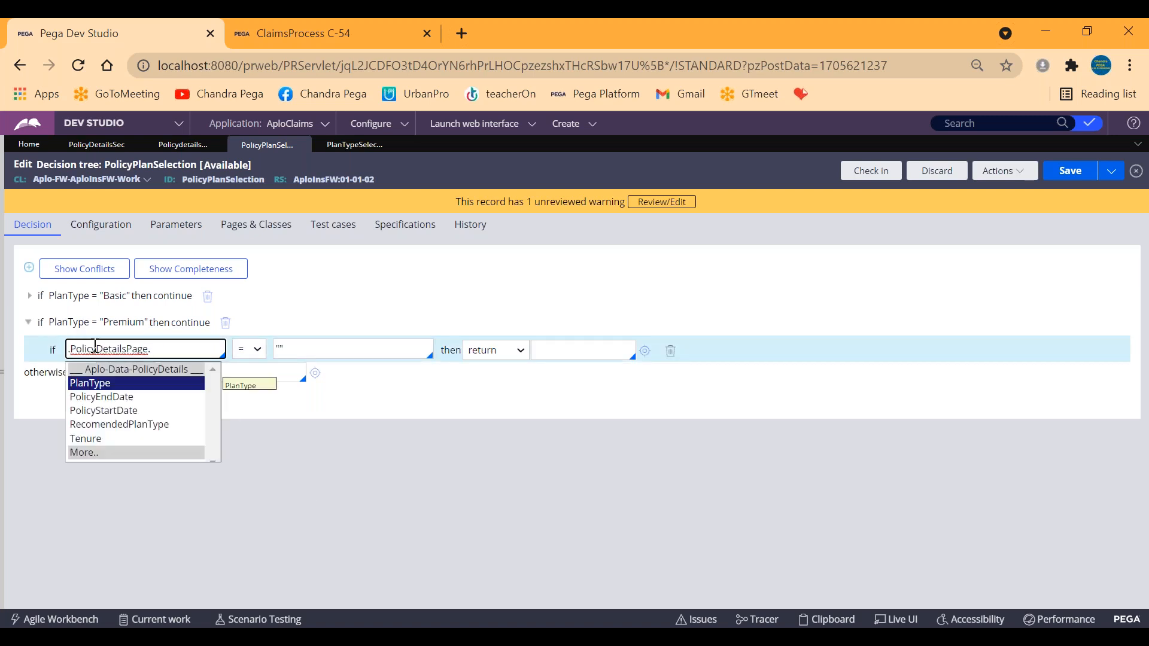
pyautogui.press('Up')
pyautogui.press('Return')
pyautogui.press('Tab')
# Step: Compare the Premium branch's nested condition with .PolicyDetailsPage.RecomendedPlanType and make it return "Premium"
pyautogui.click(319, 344)
pyautogui.hotkey('ctrl', 'a')
pyautogui.press('BackSpace')
pyautogui.write('.po')
pyautogui.press('Return')
pyautogui.write('.')
pyautogui.press('Down')
pyautogui.press('Down')
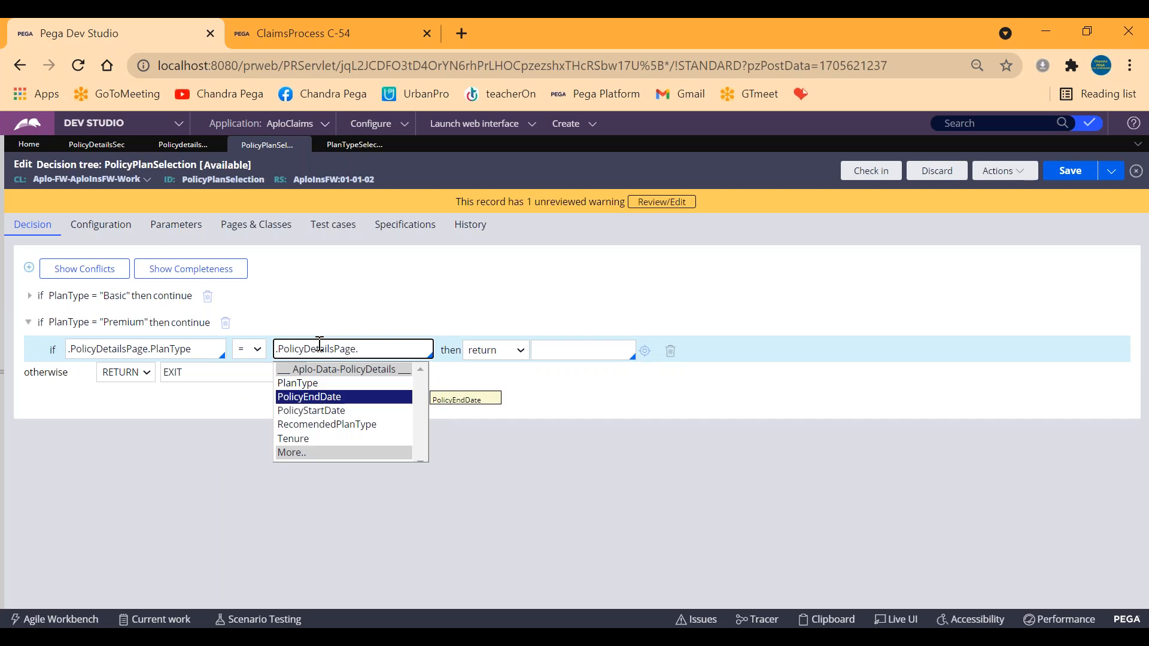
pyautogui.press('Down')
pyautogui.press('Down')
pyautogui.press('Return')
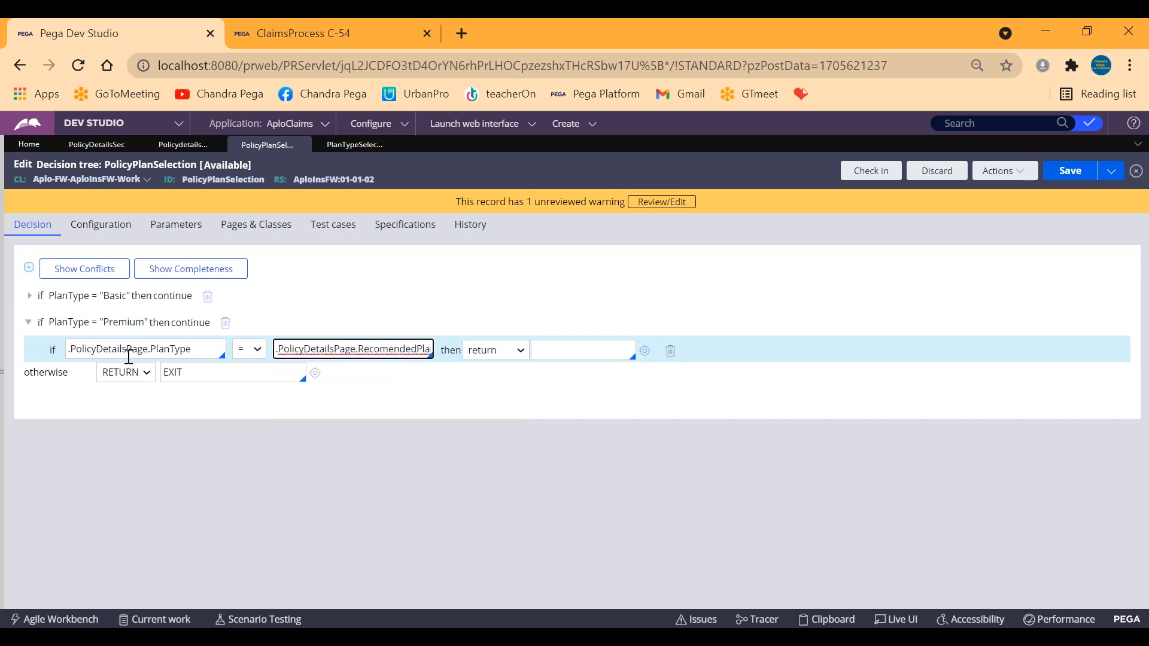
pyautogui.click(562, 348)
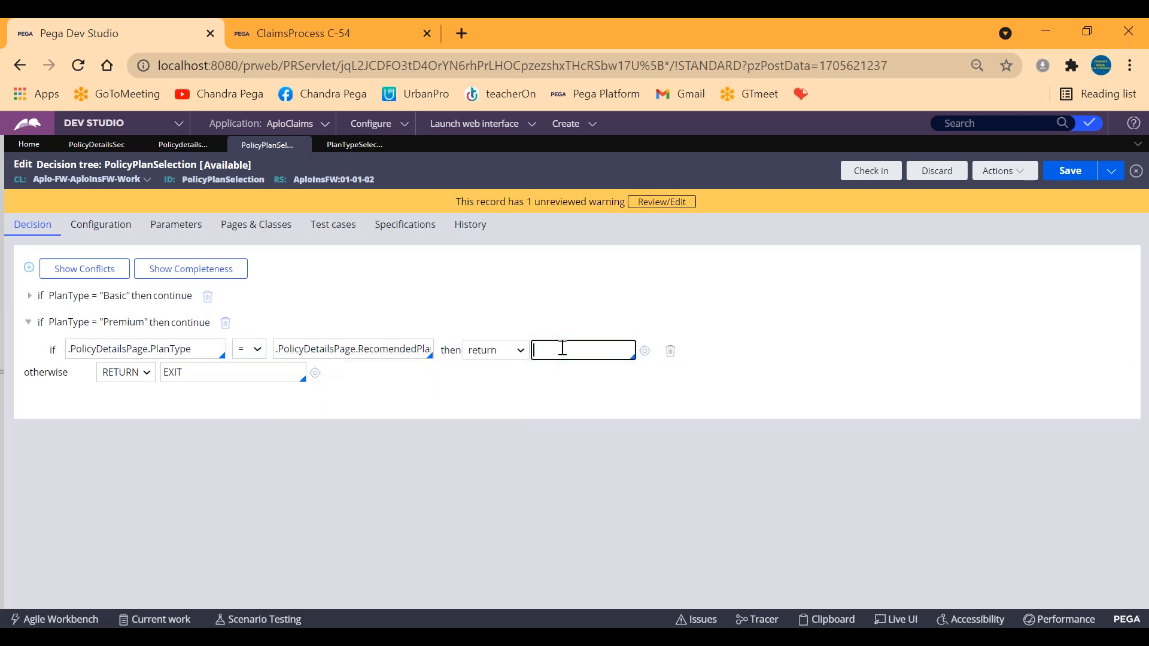
pyautogui.write('"Premium')
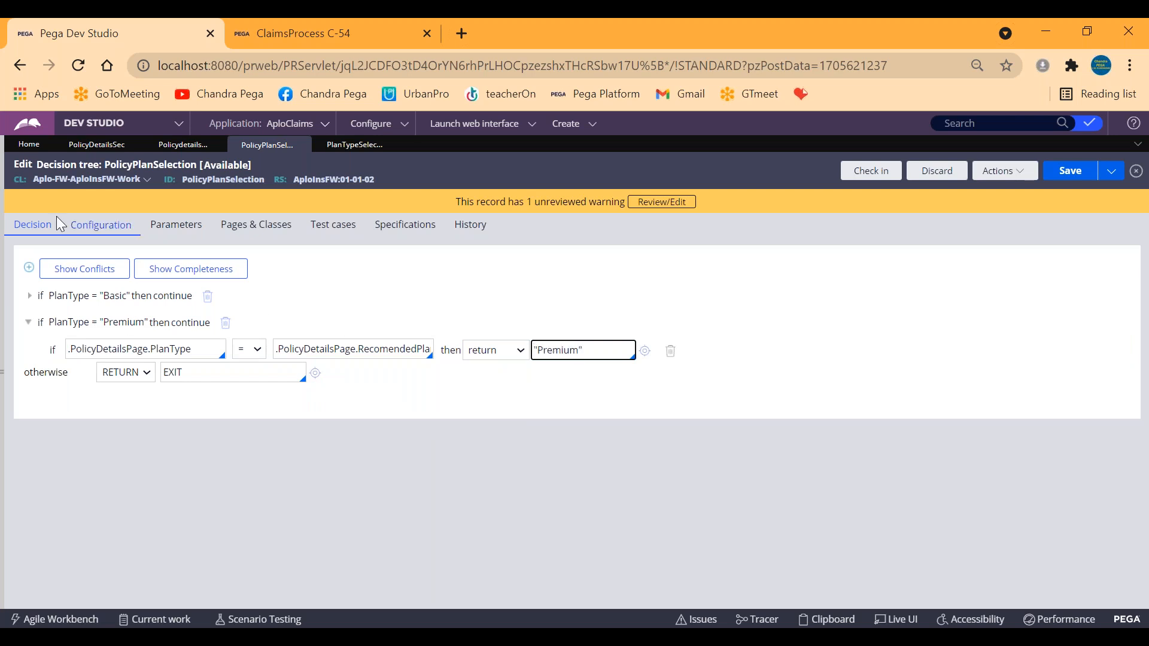
# Step: Add a second nested condition to the Premium branch with .PolicyDetailsPage.PlanType as its first operand
pyautogui.click(28, 269)
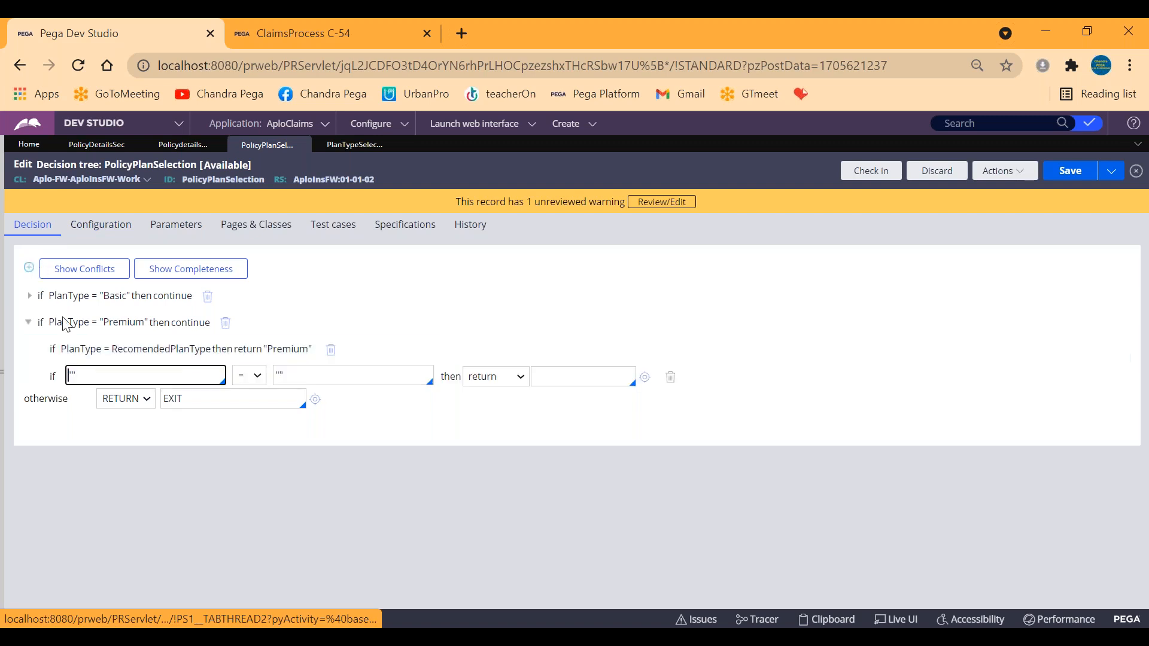
pyautogui.click(102, 374)
pyautogui.hotkey('ctrl', 'a')
pyautogui.press('BackSpace')
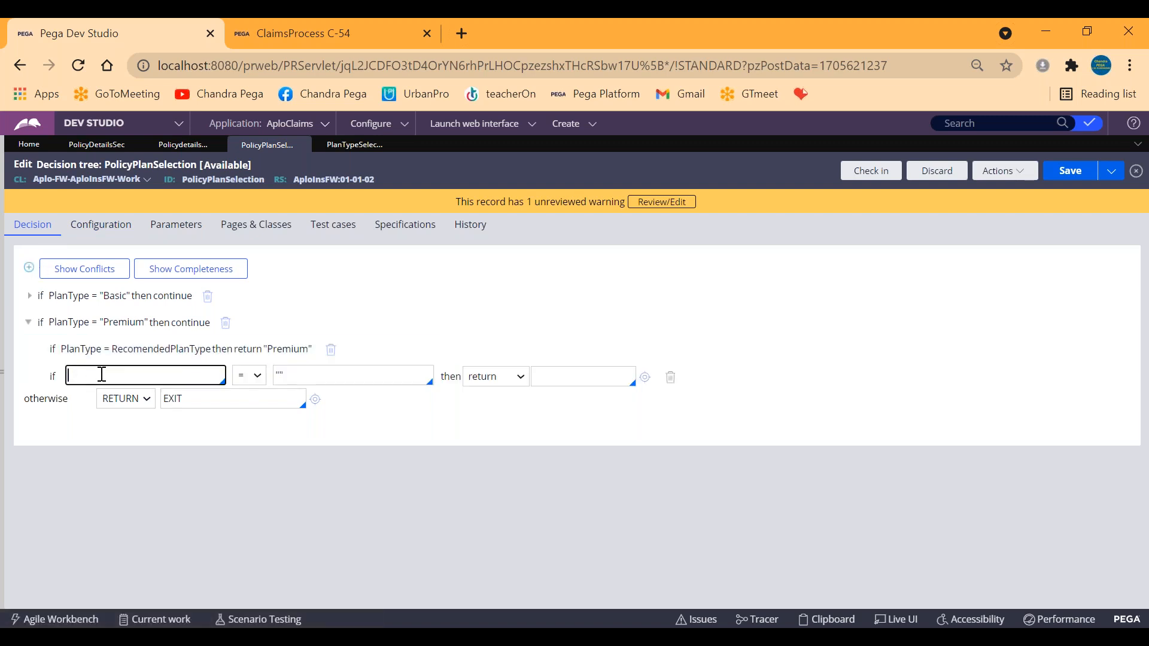
pyautogui.write('.pl')
pyautogui.press('Down')
pyautogui.press('Return')
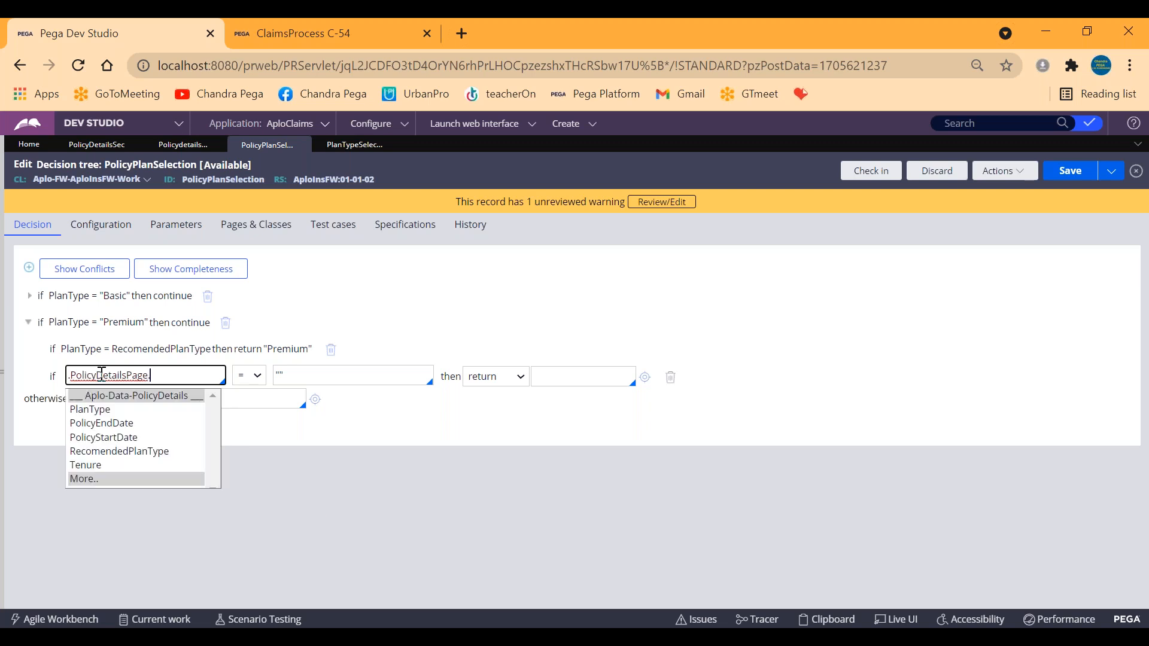
pyautogui.press('Down')
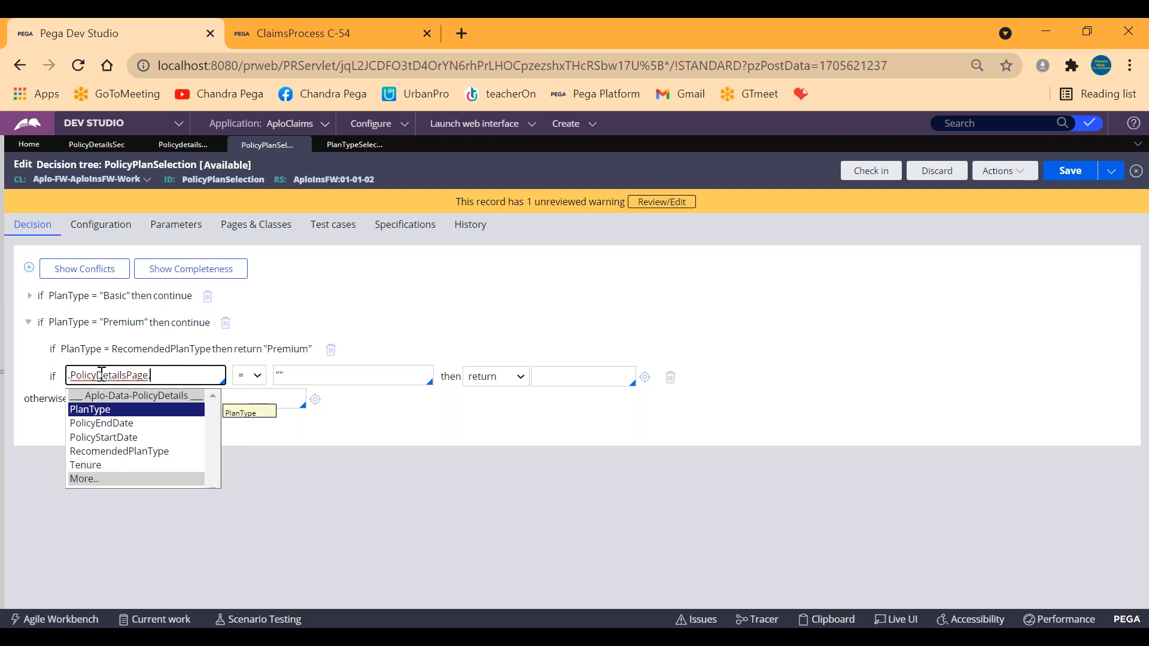
pyautogui.press('Return')
# Step: Compare the Premium branch's second nested condition with .PolicyDetailsPage.RecomendedPlanType using the != operator
pyautogui.click(257, 376)
pyautogui.click(244, 463)
pyautogui.click(295, 375)
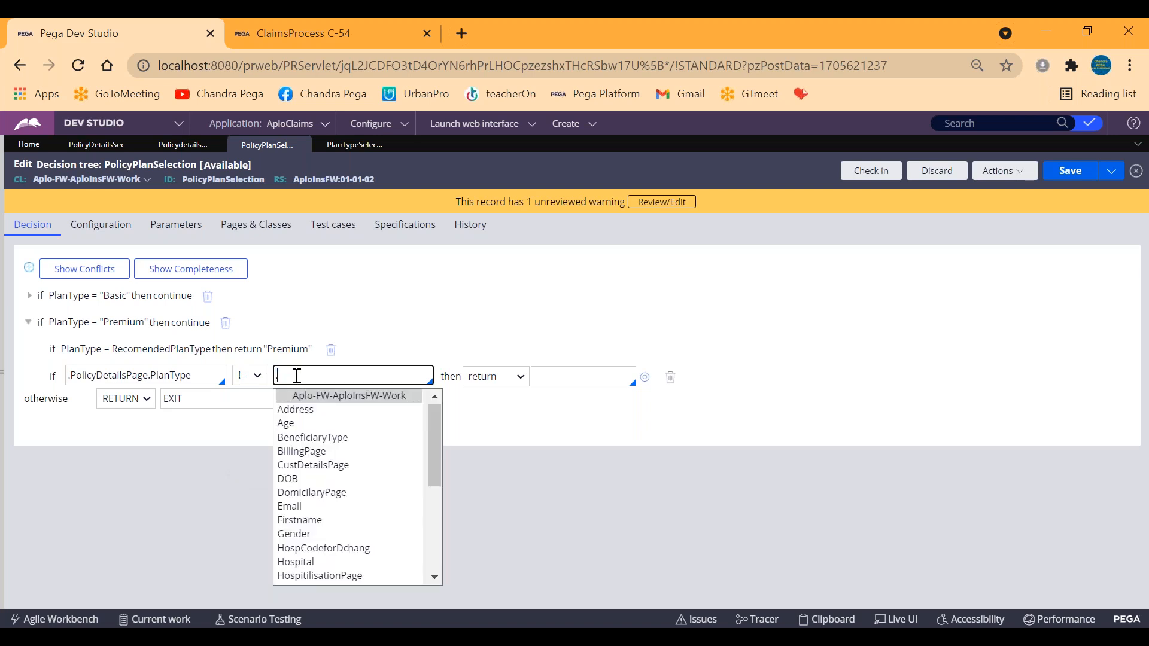
pyautogui.write('.p')
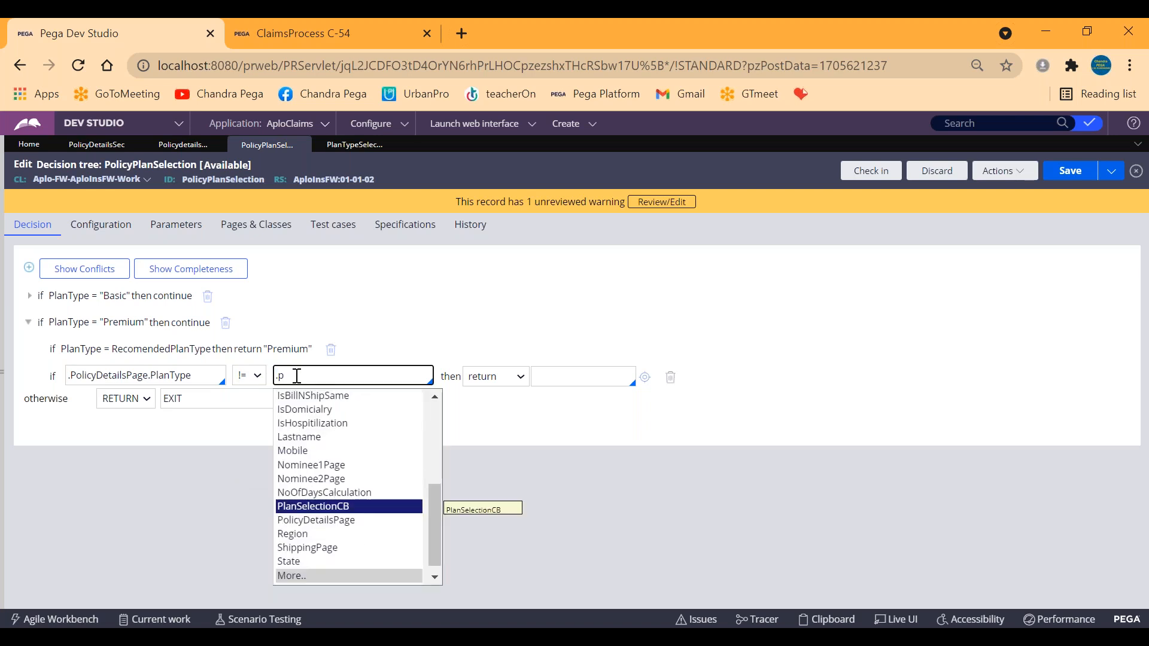
pyautogui.press('Down')
pyautogui.press('Return')
pyautogui.write('.')
pyautogui.press('Down')
pyautogui.press('Down')
pyautogui.press('Down')
pyautogui.press('Down')
pyautogui.press('Return')
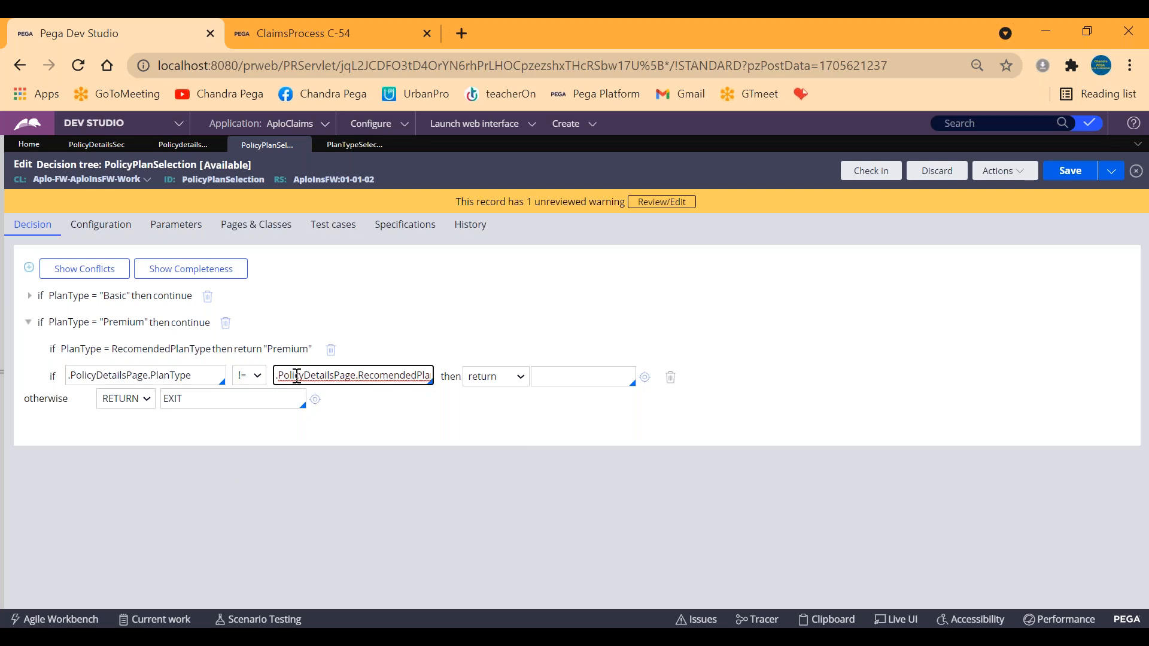
# Step: Make the Premium branch's second nested condition return "Basic"
pyautogui.click(579, 374)
pyautogui.write('"Basic')
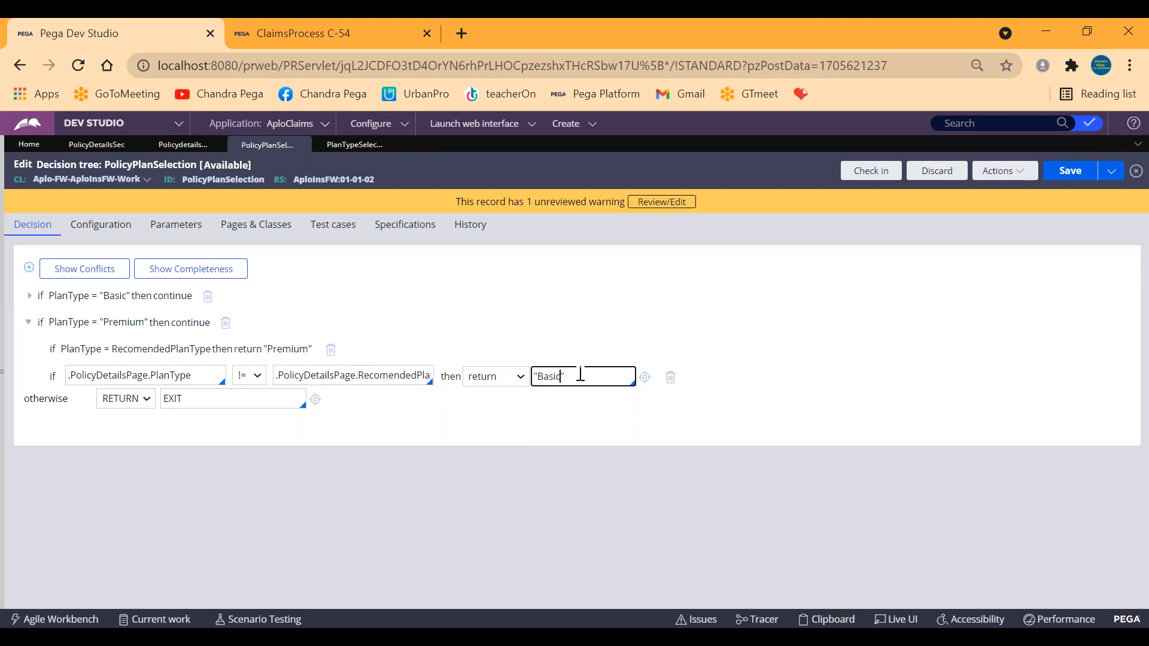
pyautogui.write('"')
pyautogui.click(503, 431)
# Step: Clear the otherwise row's default return value and save the decision tree
pyautogui.click(208, 404)
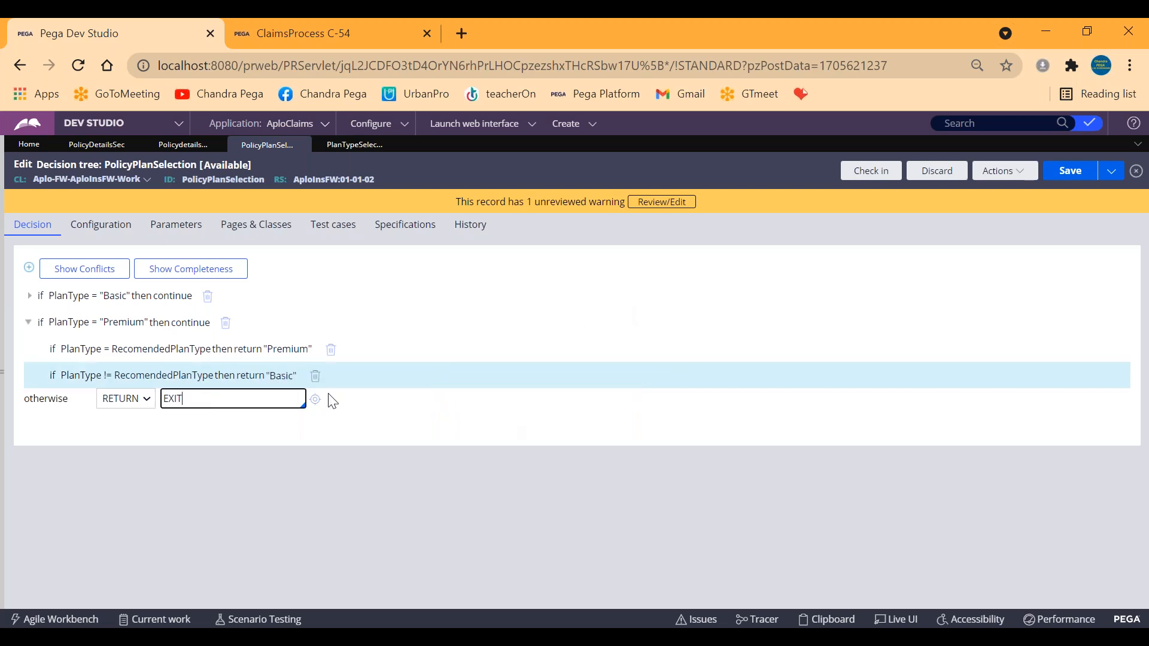
pyautogui.hotkey('ctrl', 'a')
pyautogui.press('BackSpace')
pyautogui.click(1085, 176)
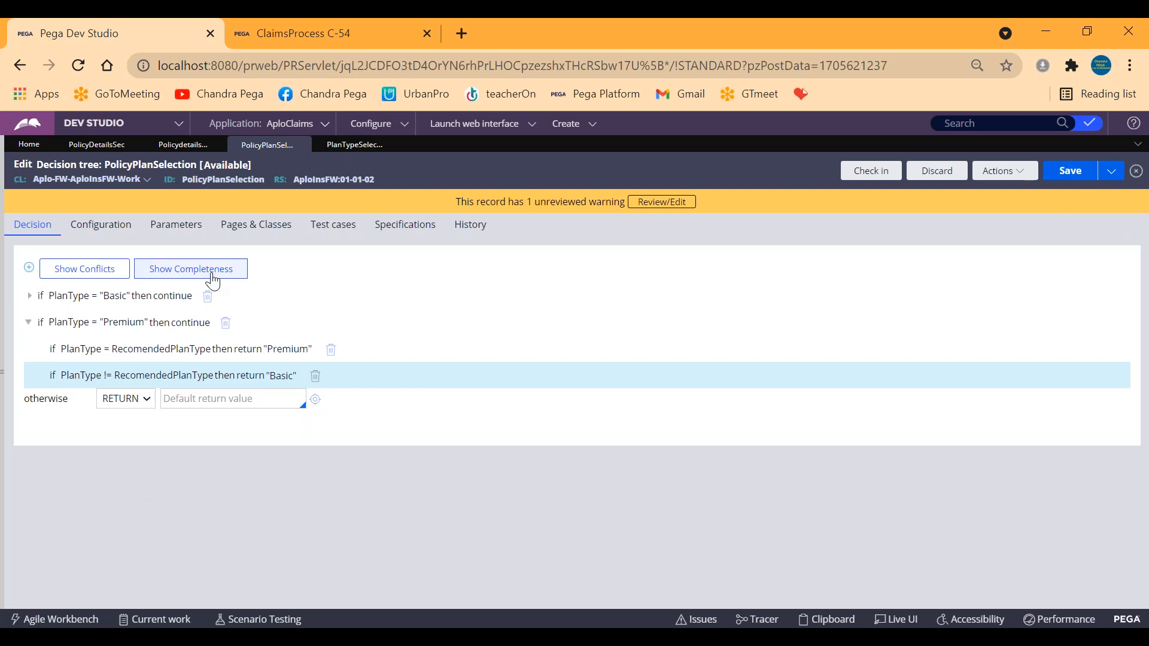
# Step: Change the second operand of the Basic branch's != condition to .PolicyDetailsPage.RecomendedPlanType
pyautogui.click(32, 298)
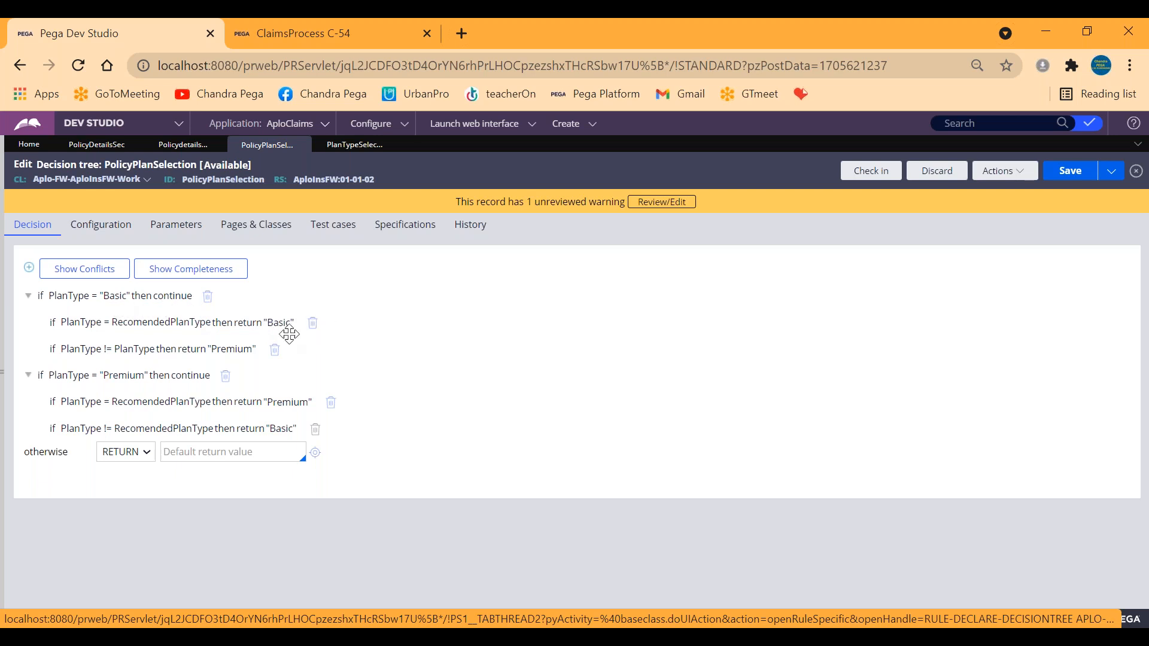
pyautogui.click(128, 357)
pyautogui.click(409, 352)
pyautogui.press('BackSpace')
pyautogui.press('BackSpace')
pyautogui.press('BackSpace')
pyautogui.press('BackSpace')
pyautogui.press('BackSpace')
pyautogui.press('BackSpace')
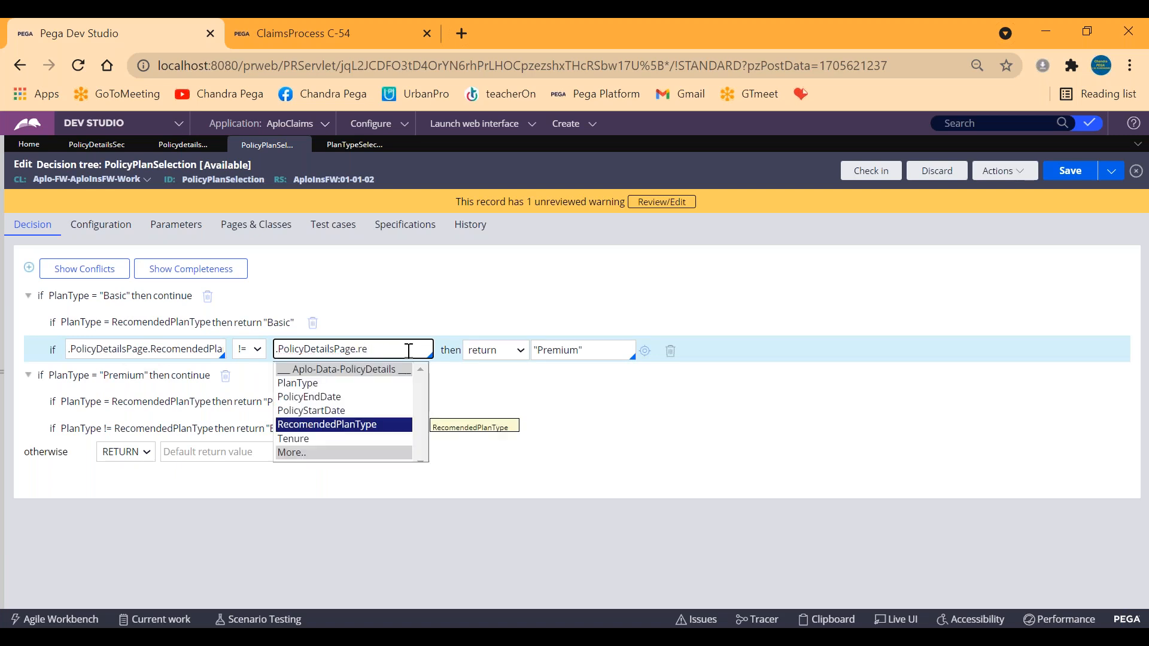
pyautogui.press('Return')
pyautogui.click(518, 402)
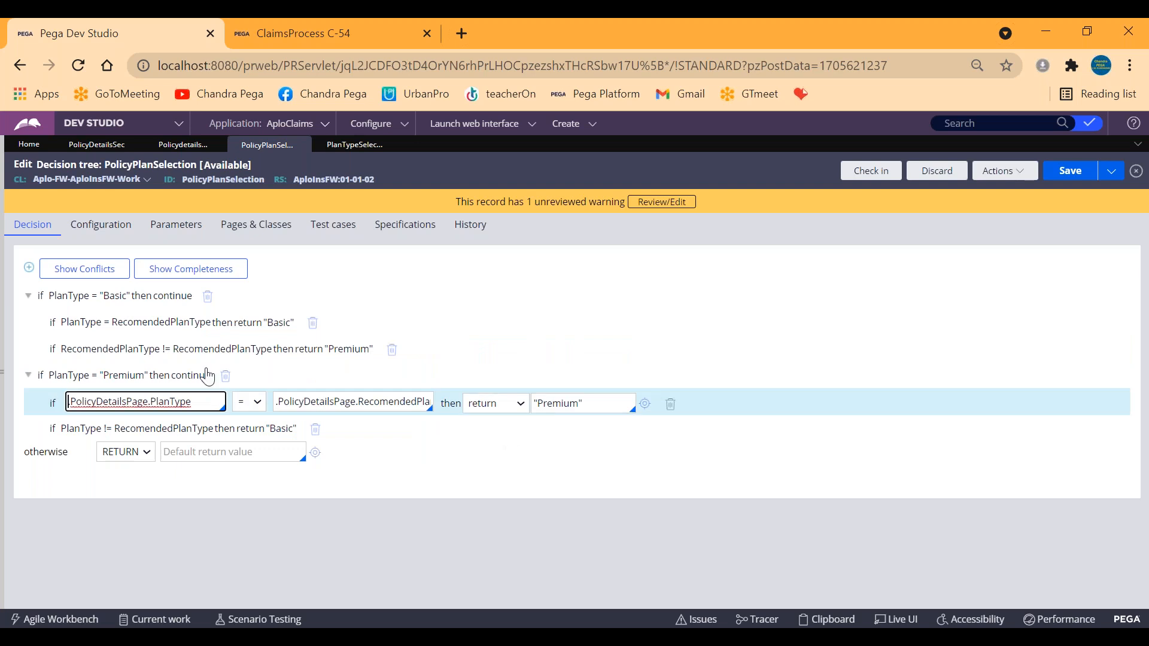
# Step: Change the first operand of the Basic branch's != condition to .PolicyDetailsPage.PlanType
pyautogui.click(125, 349)
pyautogui.doubleClick(199, 349)
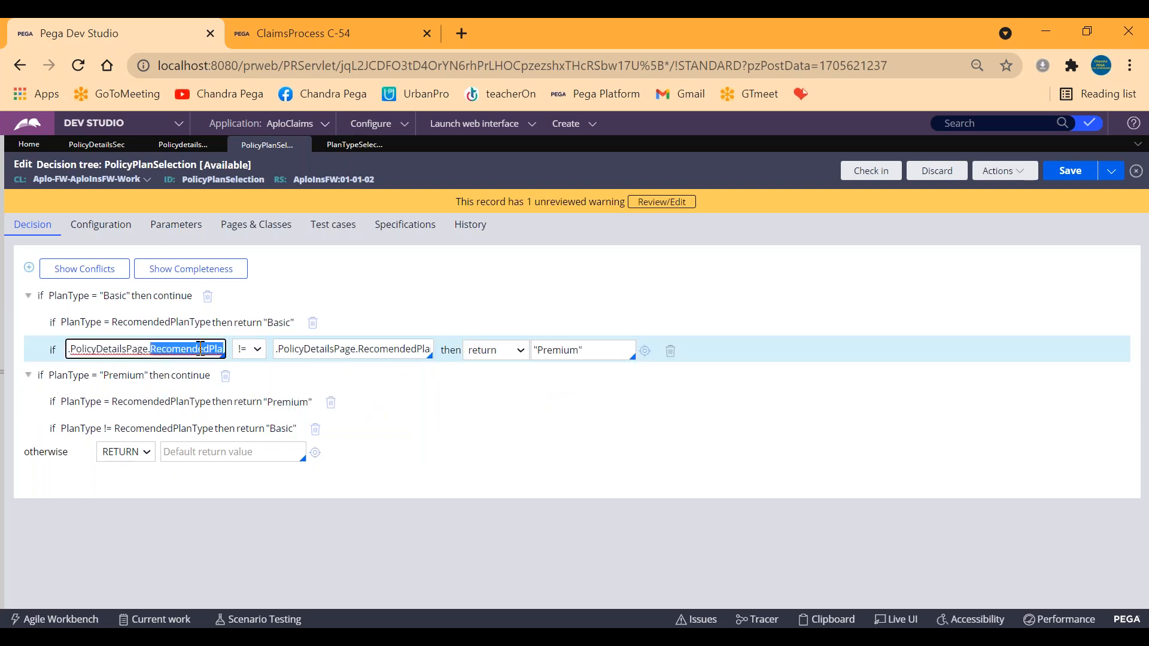
pyautogui.write('pl')
pyautogui.press('Return')
pyautogui.click(432, 396)
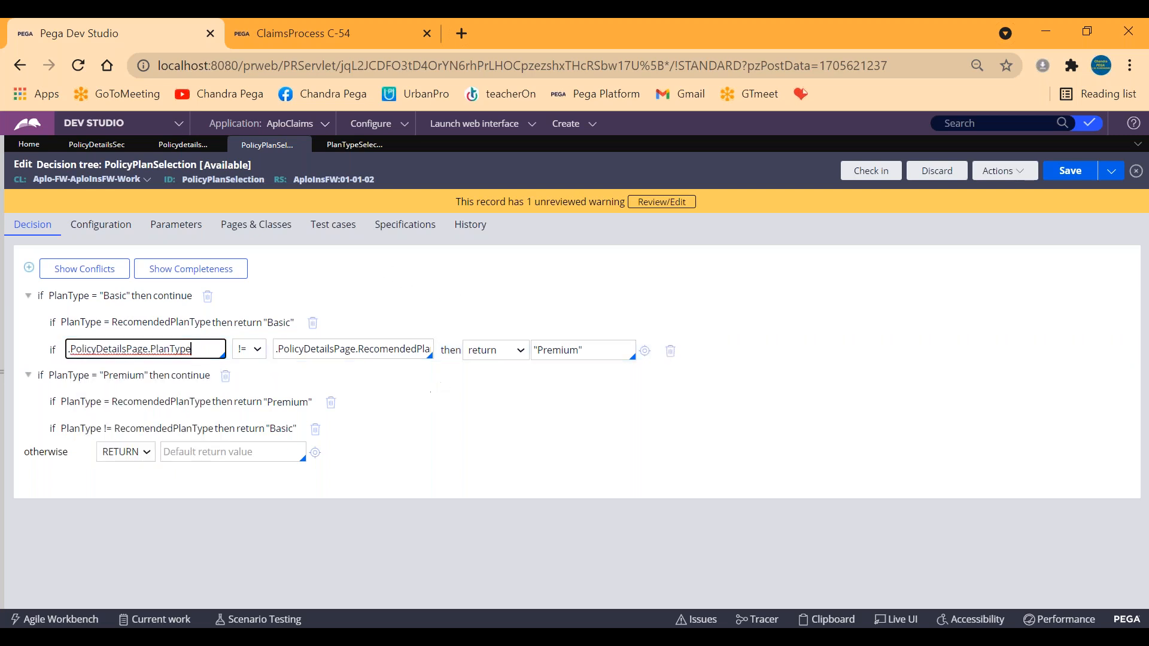
pyautogui.click(339, 508)
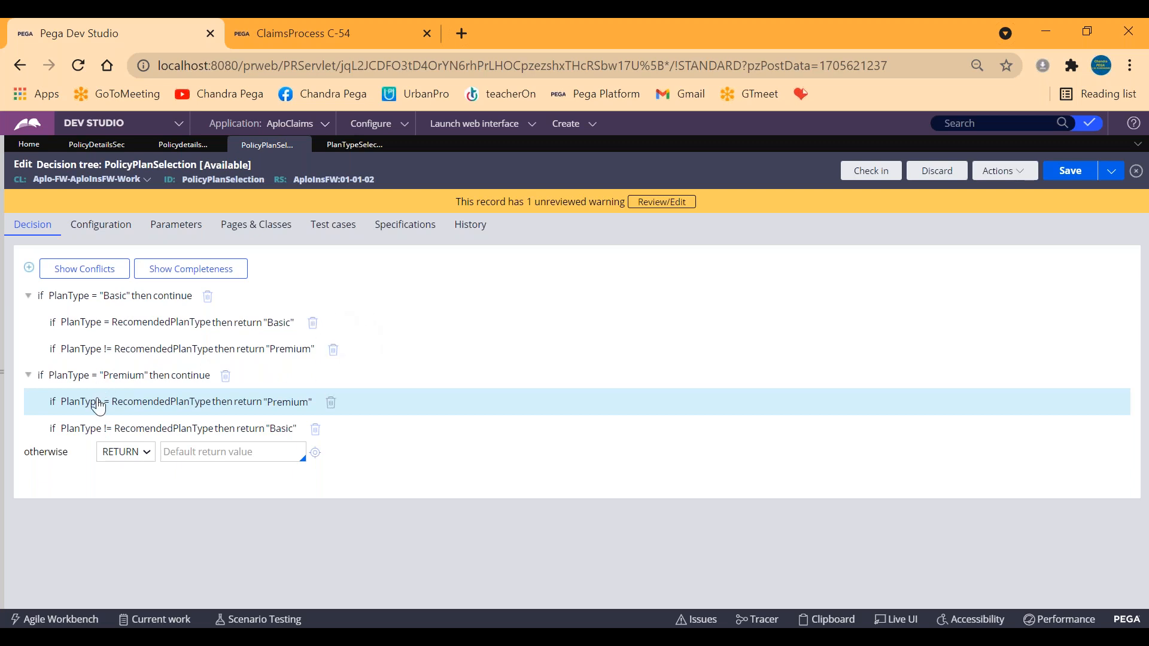
# Step: Save the PolicyPlanSelection decision tree, and open and save the Policydetails flow
pyautogui.click(1077, 173)
pyautogui.click(179, 145)
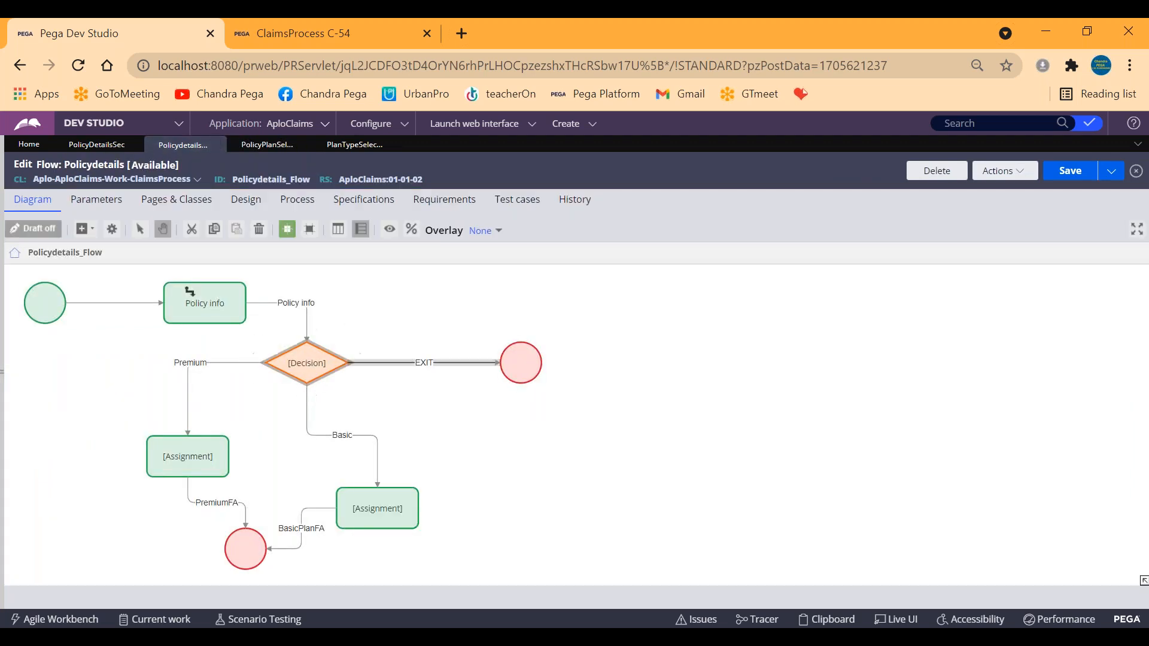
pyautogui.click(1068, 173)
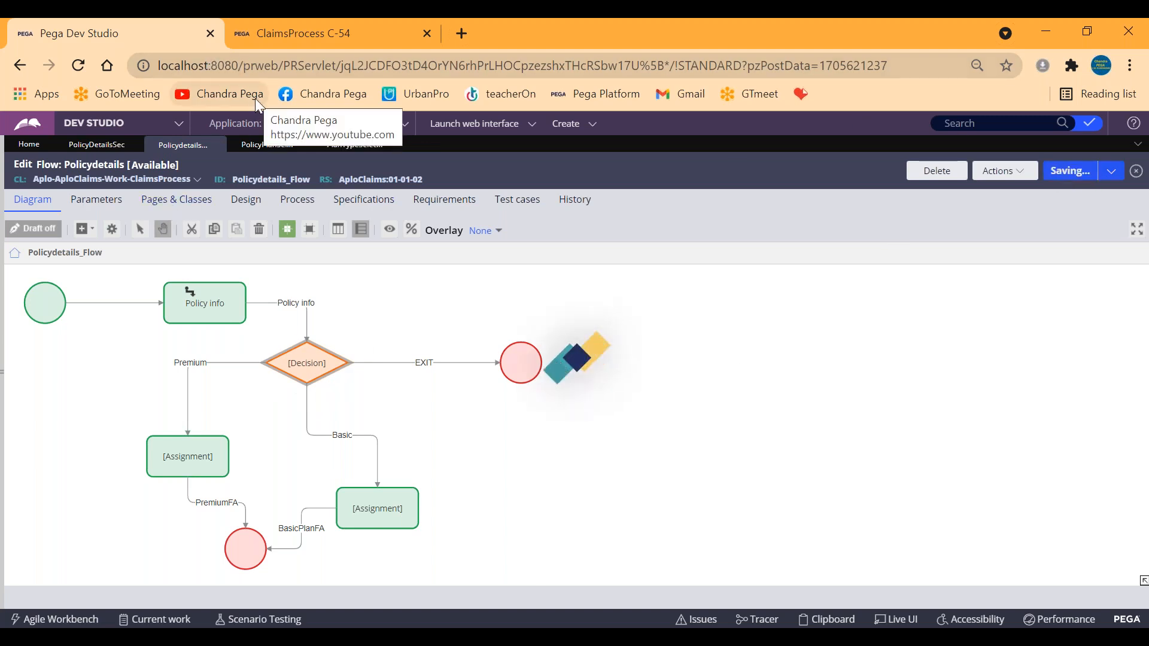
# Step: Refresh the ClaimsProcess C-54 case, enable Check your Plan type, and select Premium as the PlanType
pyautogui.click(242, 34)
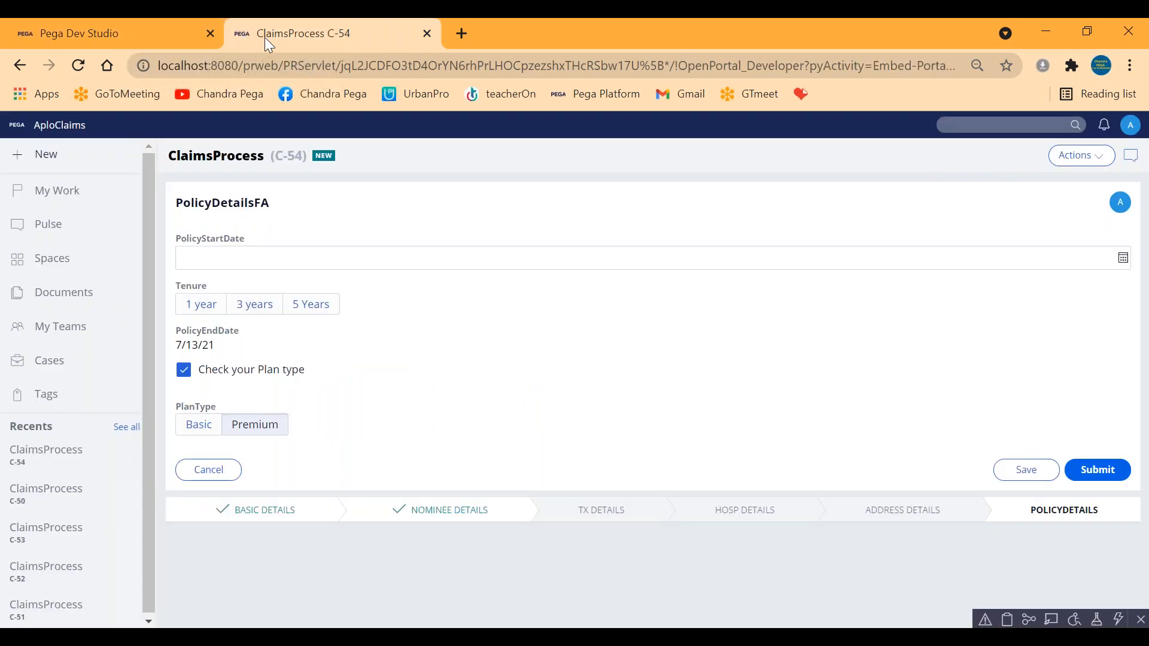
pyautogui.click(1081, 155)
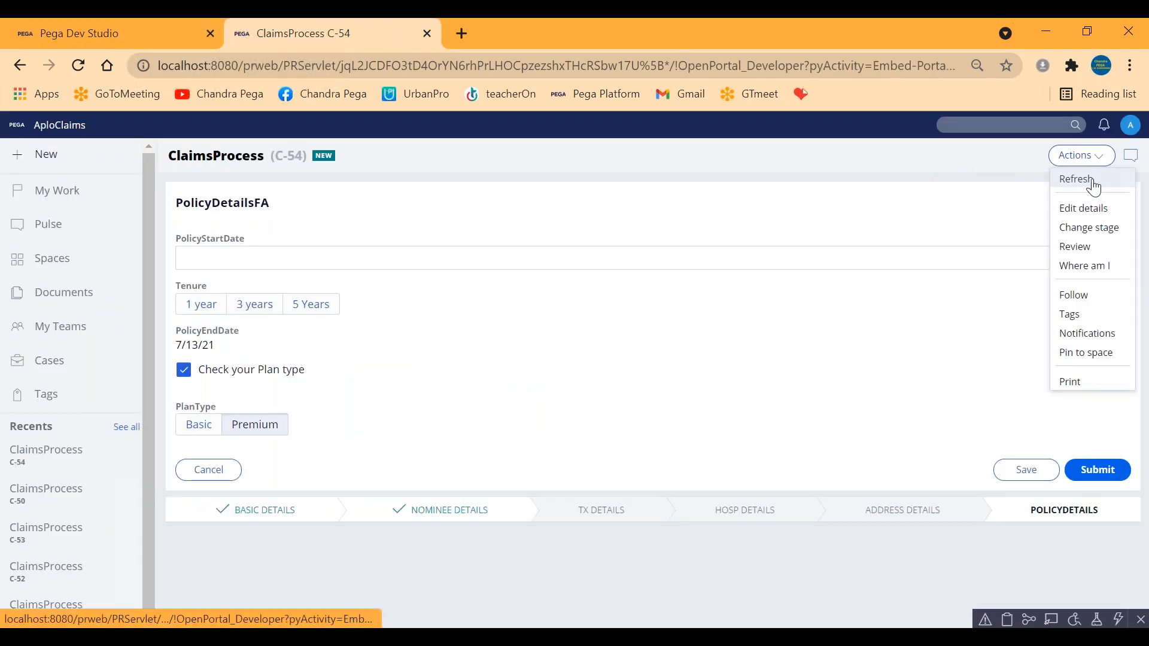
pyautogui.click(1087, 177)
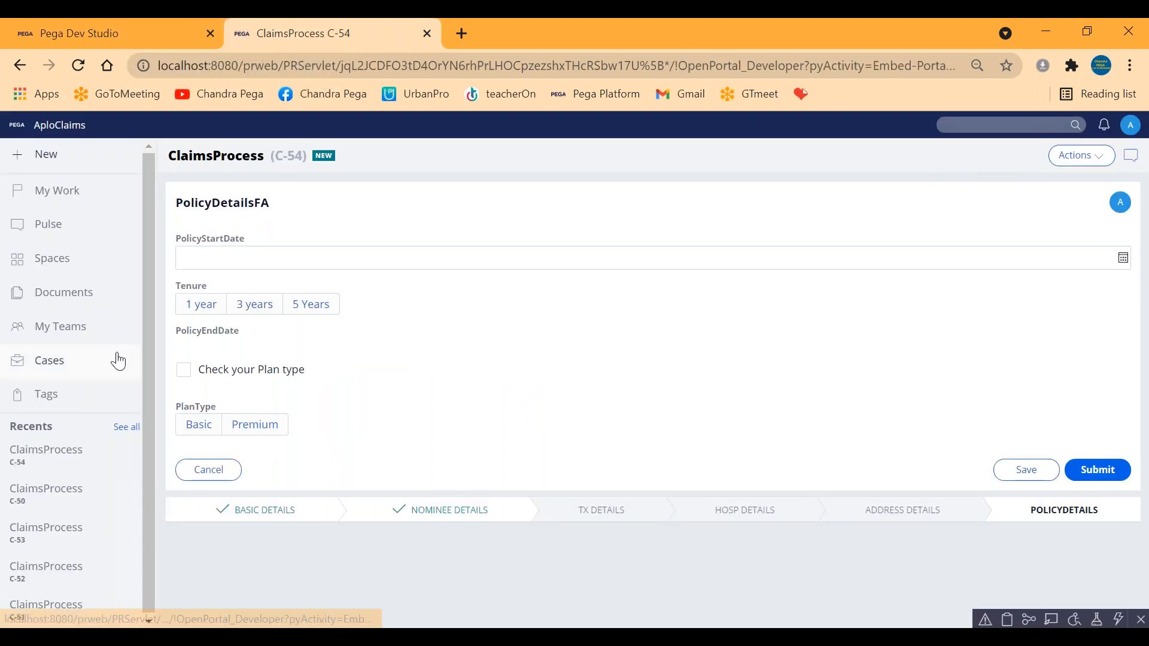
pyautogui.click(183, 370)
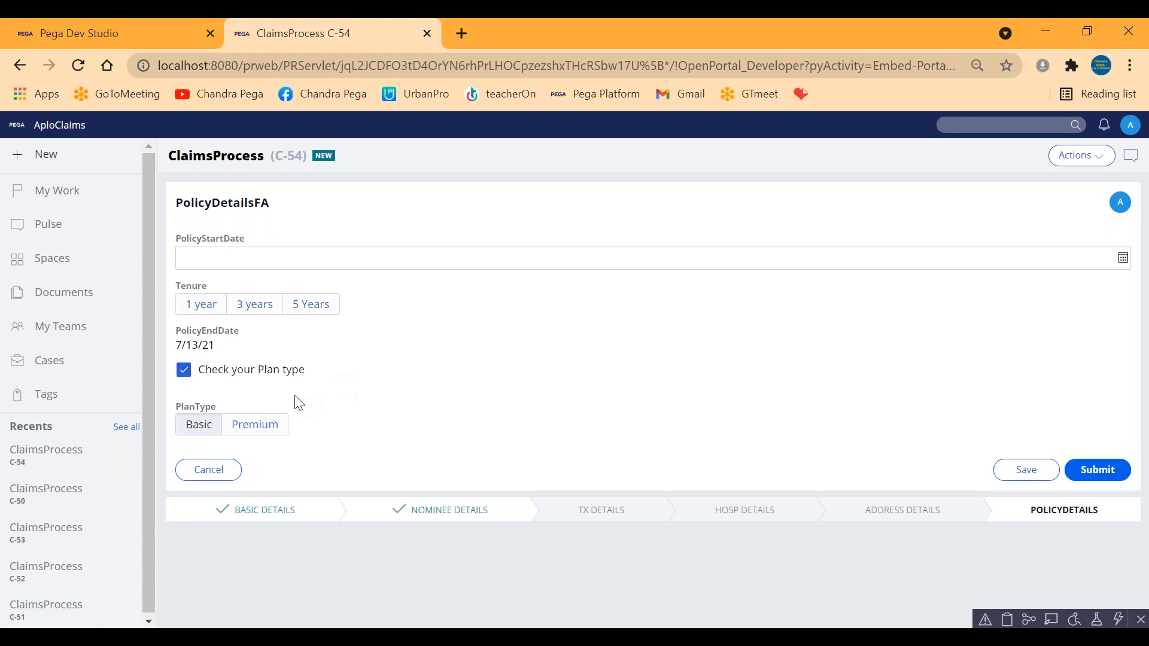
pyautogui.click(258, 428)
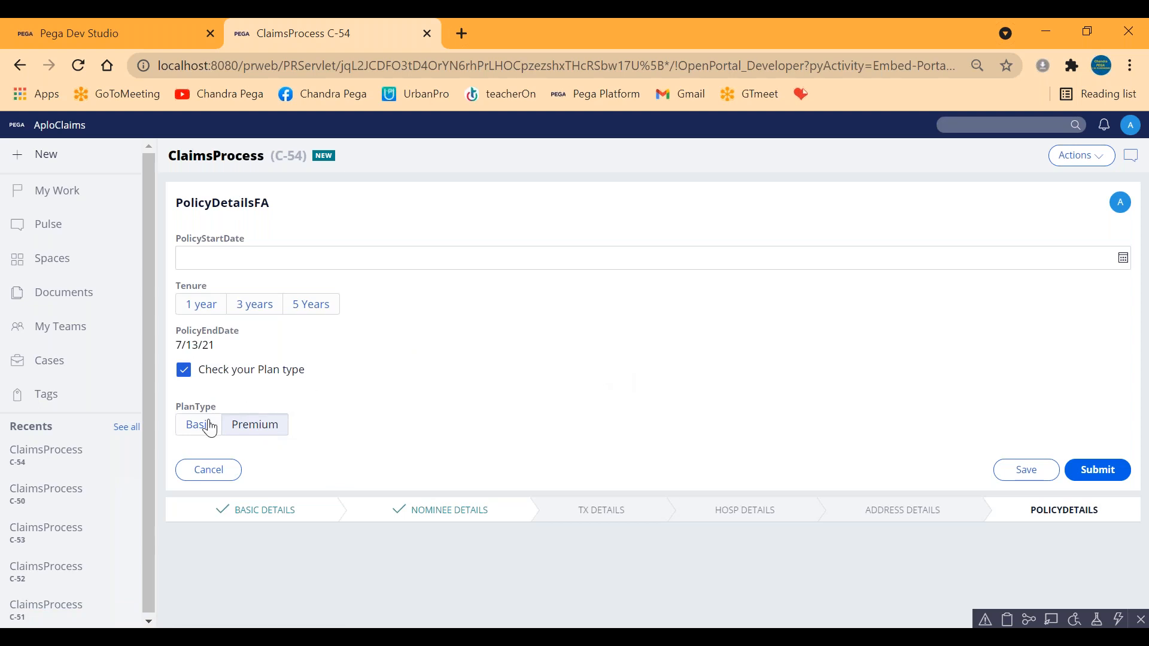
# Step: Submit the C-54 policy details and examine which plan assignment the case is routed to
pyautogui.click(1096, 470)
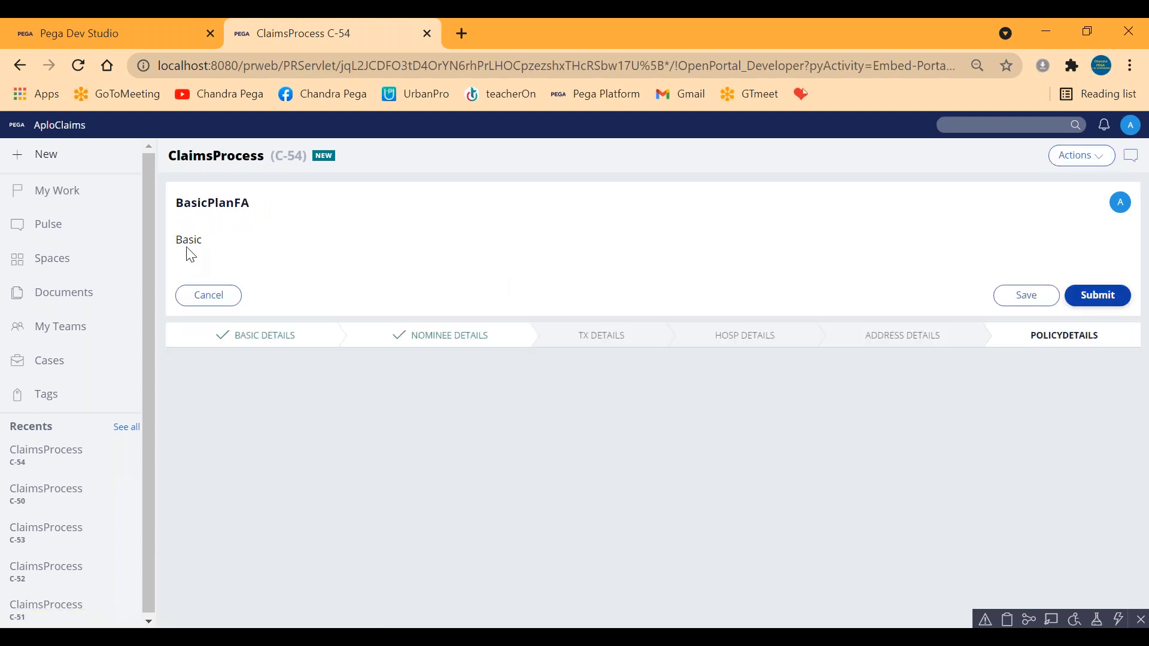
pyautogui.doubleClick(189, 241)
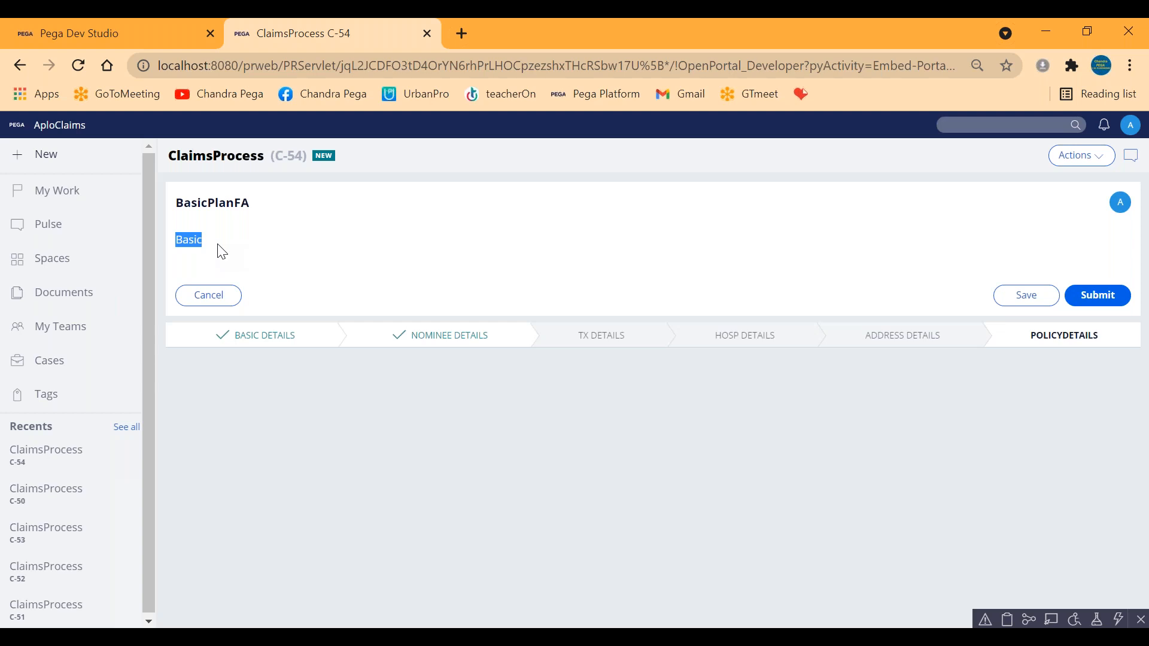
# Step: Switch to Dev Studio and create a paragraph rule labelled PlanTypeWarning in the Aplo-FW-AploInsFW-Work class
pyautogui.click(101, 35)
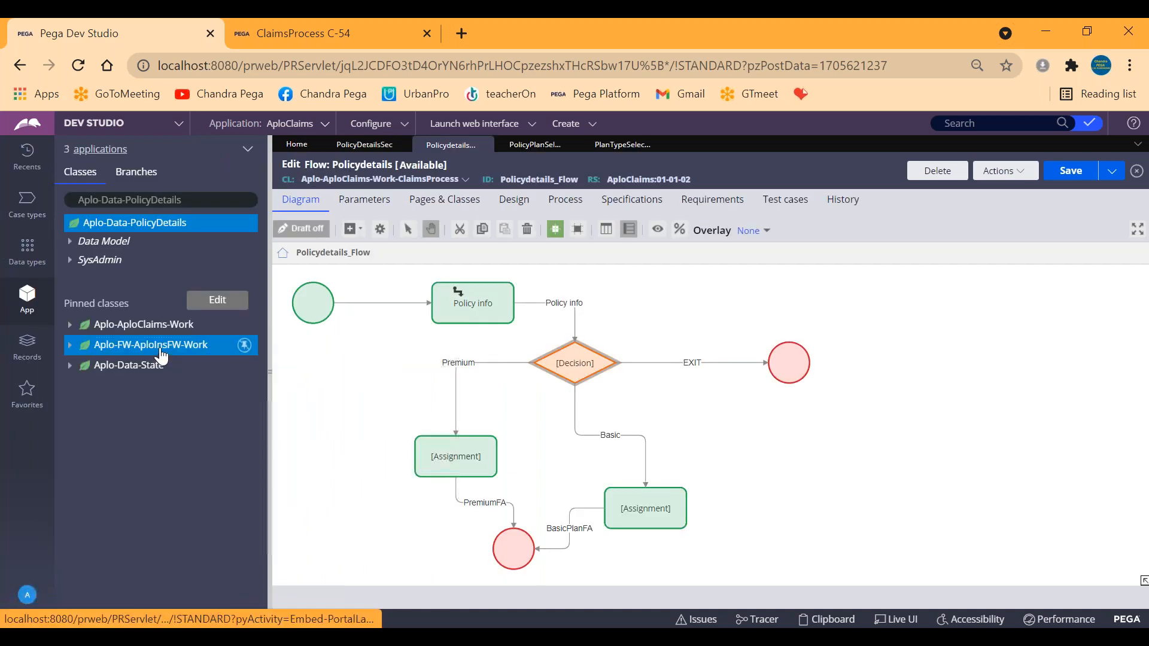
pyautogui.rightClick(157, 353)
pyautogui.moveTo(154, 364)
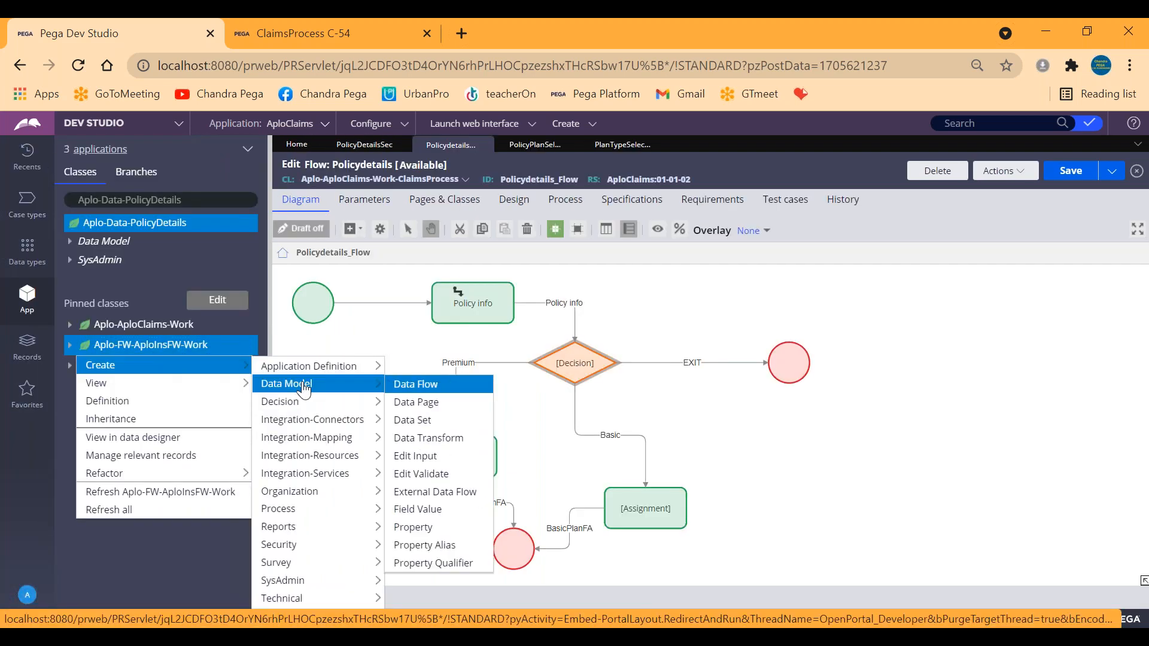
pyautogui.moveTo(283, 606)
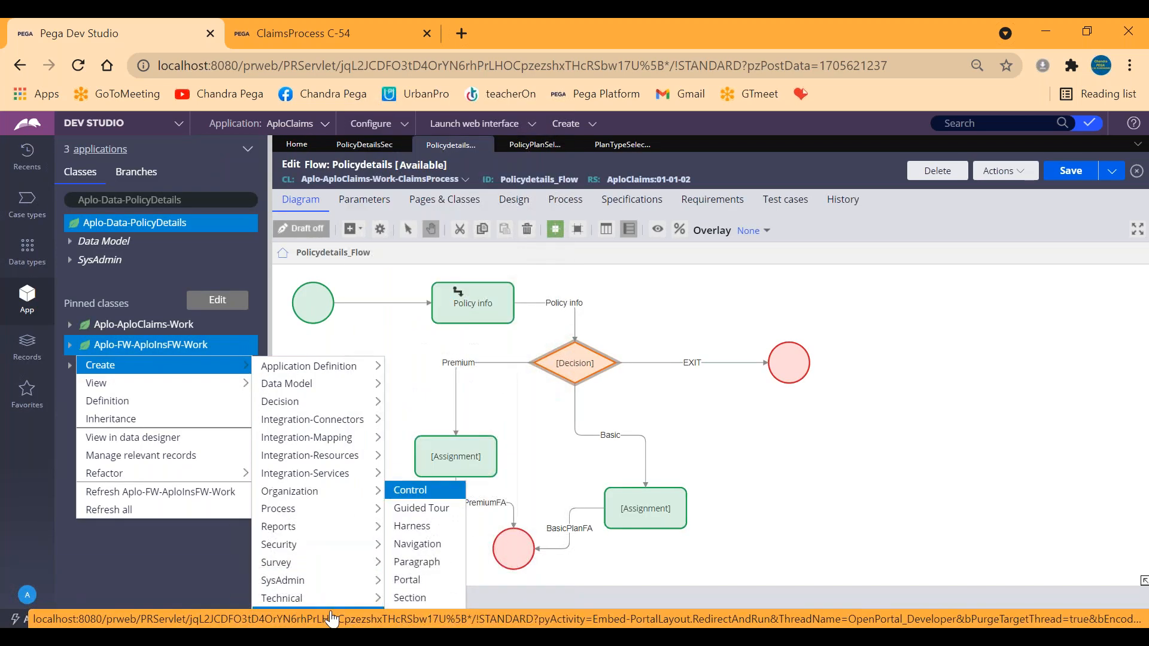
pyautogui.click(436, 568)
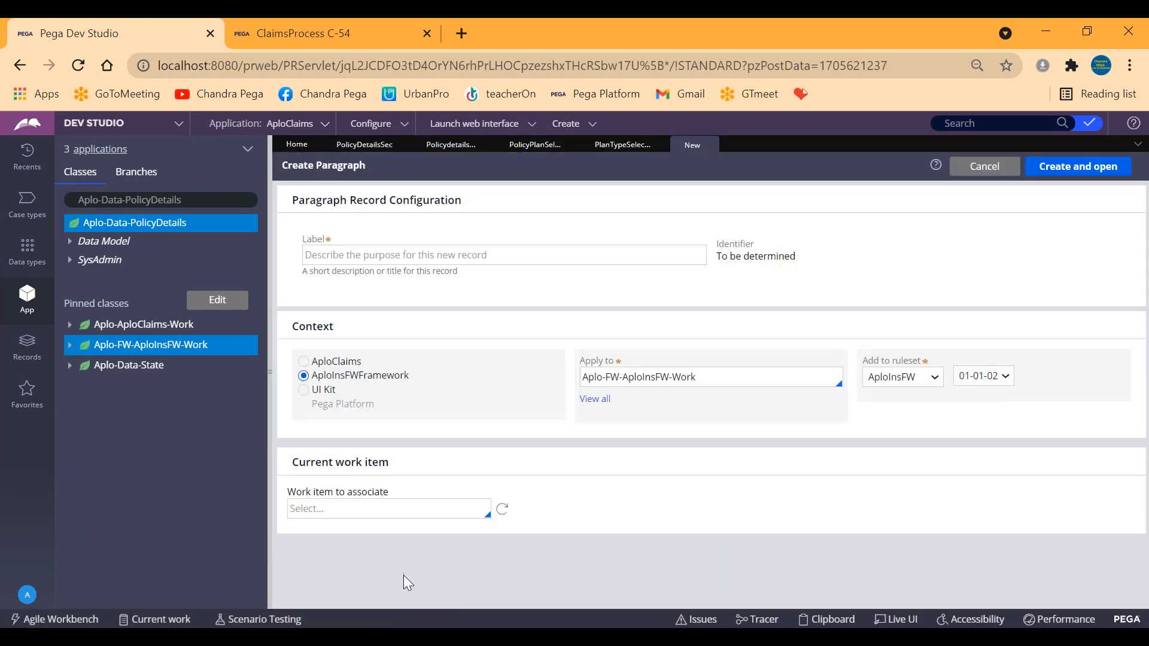
pyautogui.click(476, 248)
pyautogui.write('PlanType')
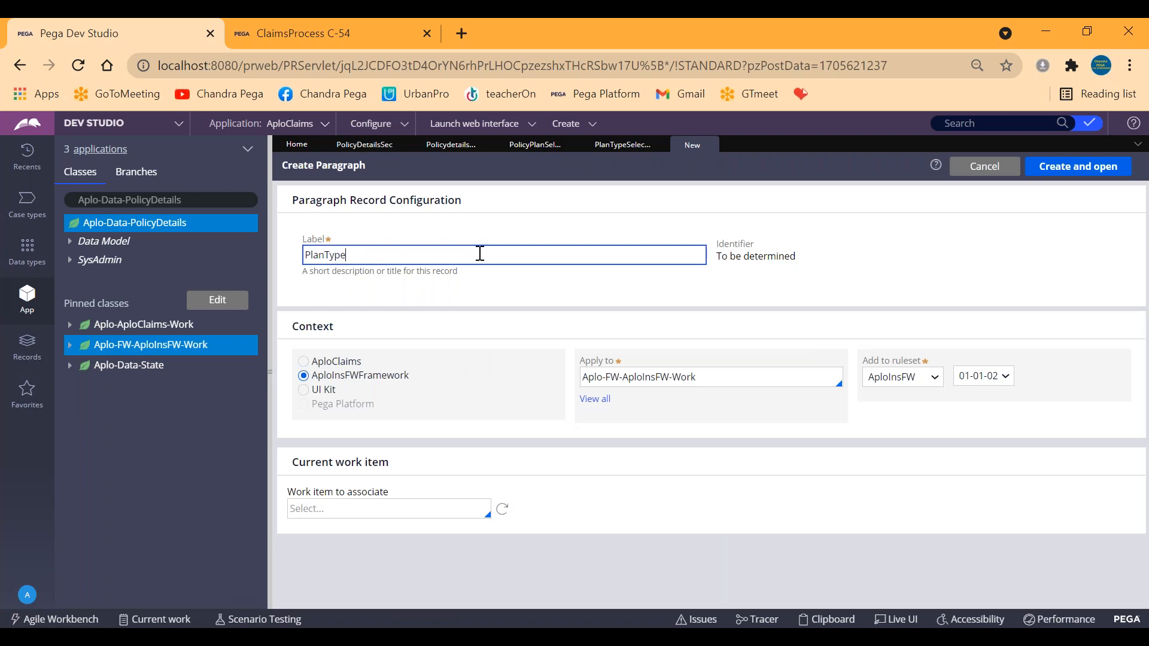
pyautogui.write('Warning')
pyautogui.click(1074, 166)
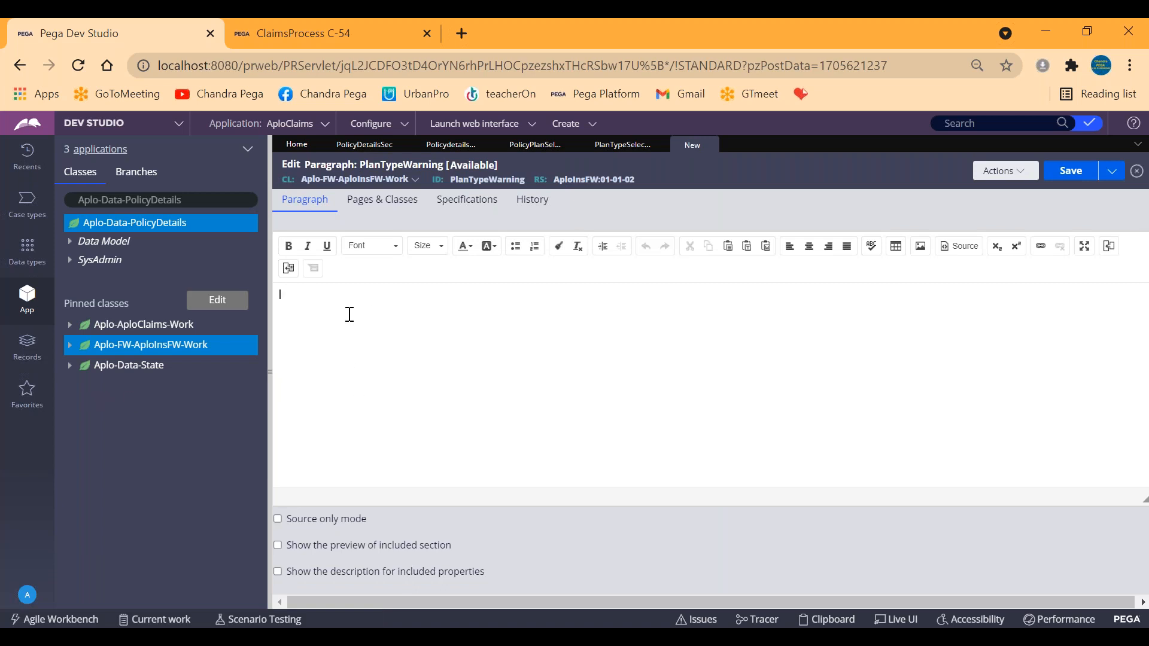
# Step: Enter "Sorry you are not eligible for" in the PlanTypeWarning paragraph and check the C-54 case's plan screen
pyautogui.write('orry you are not eligible for')
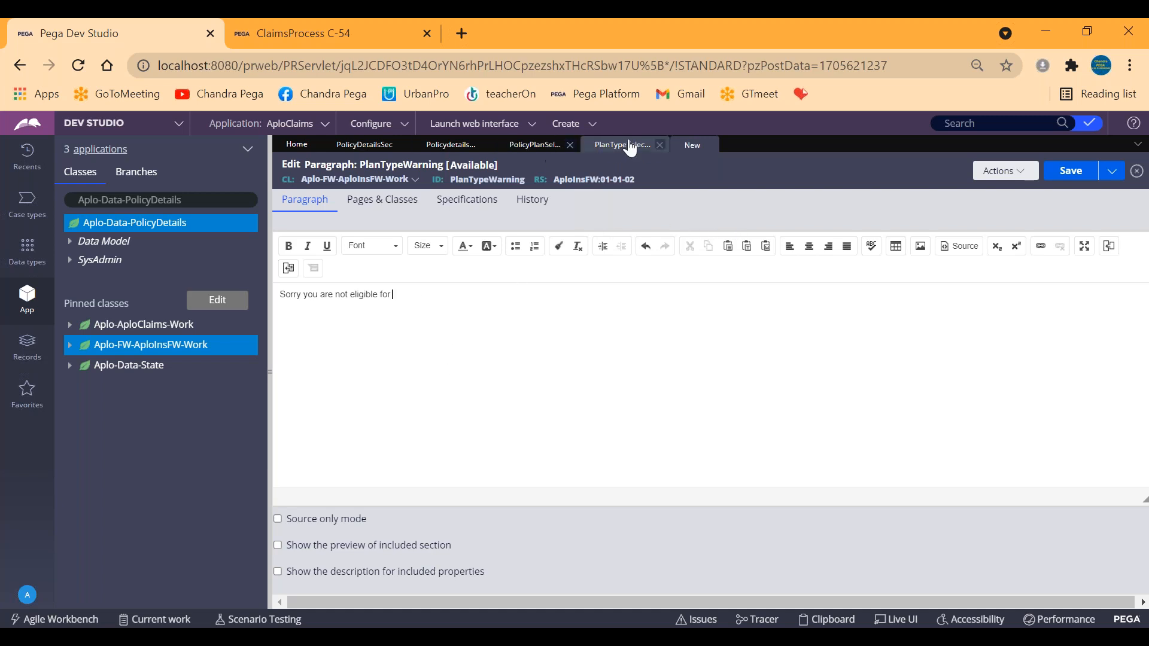
pyautogui.click(253, 39)
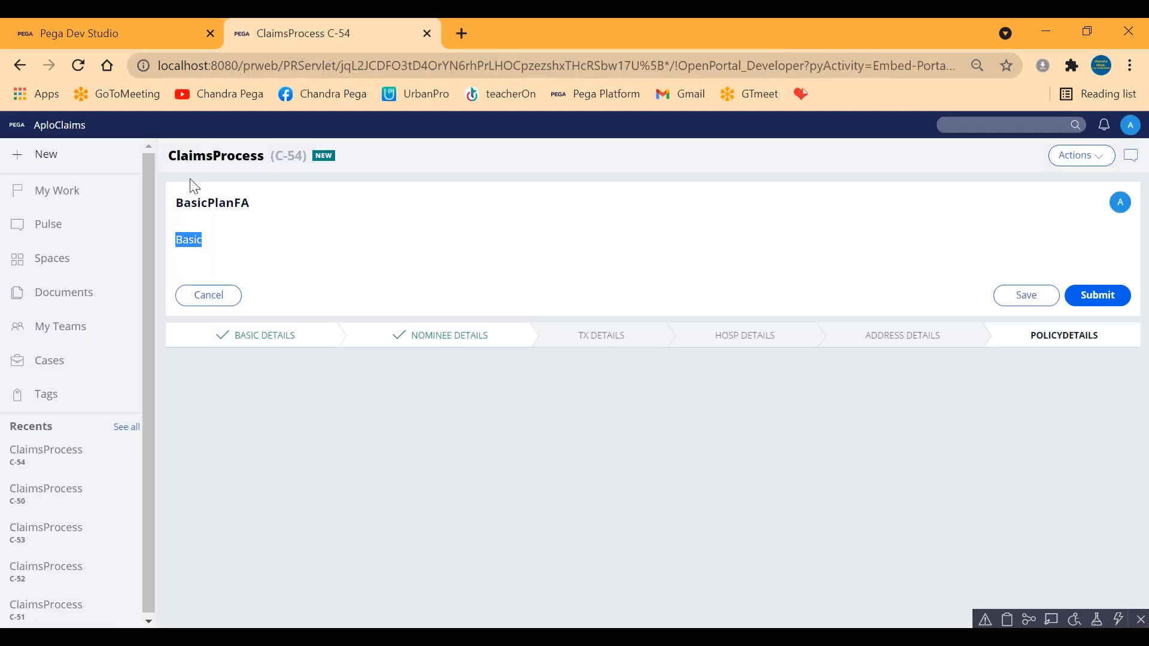
pyautogui.click(126, 33)
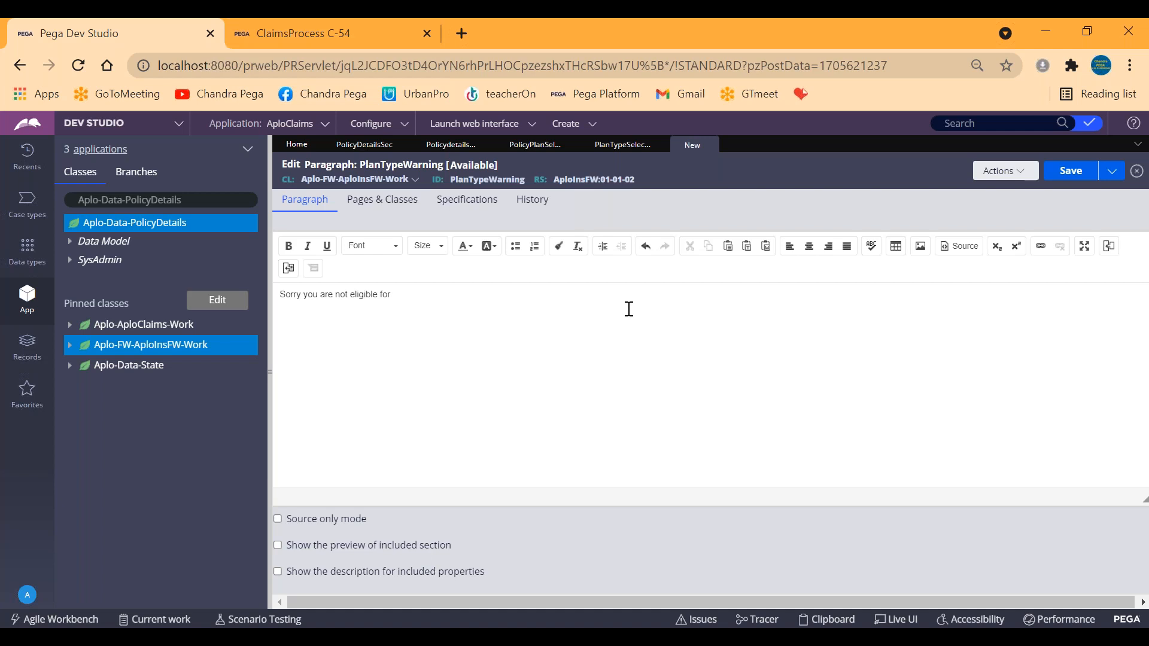
# Step: Insert the .PolicyDetailsPage.PlanType property after the warning text in the paragraph
pyautogui.click(1108, 248)
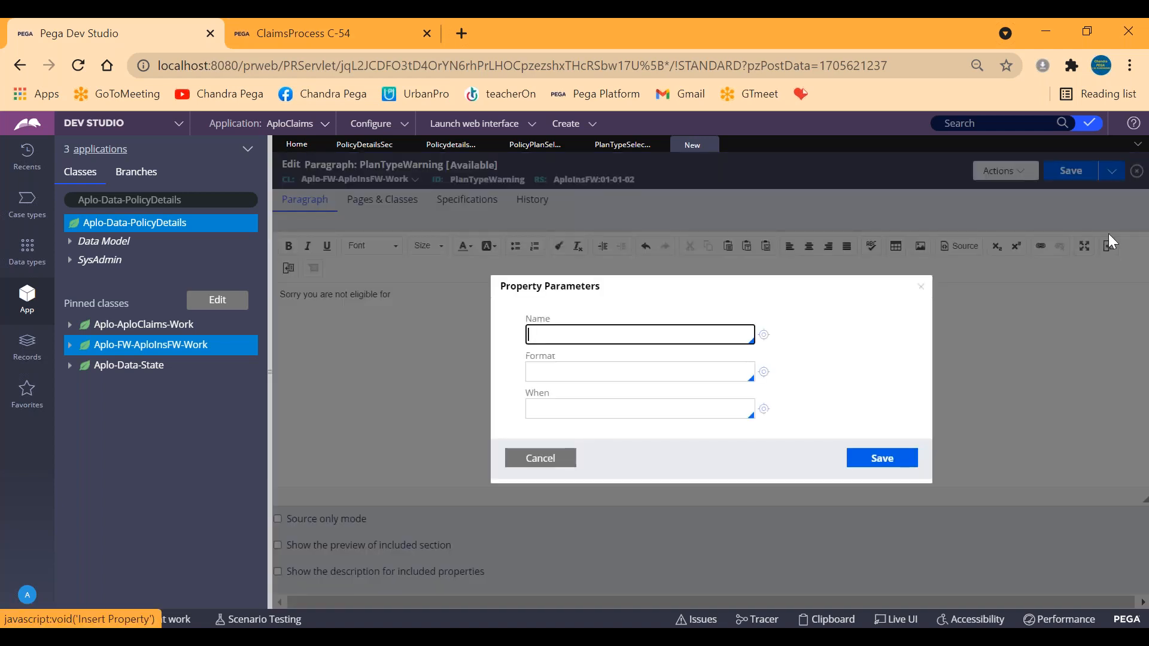
pyautogui.write('.po')
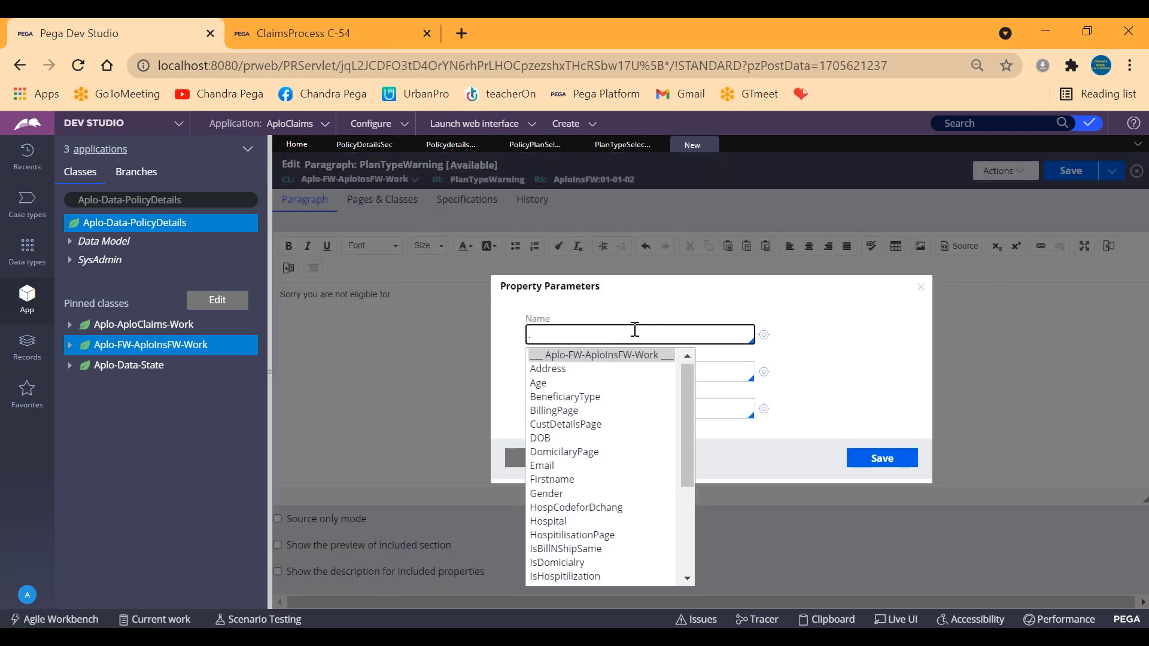
pyautogui.press('BackSpace')
pyautogui.press('BackSpace')
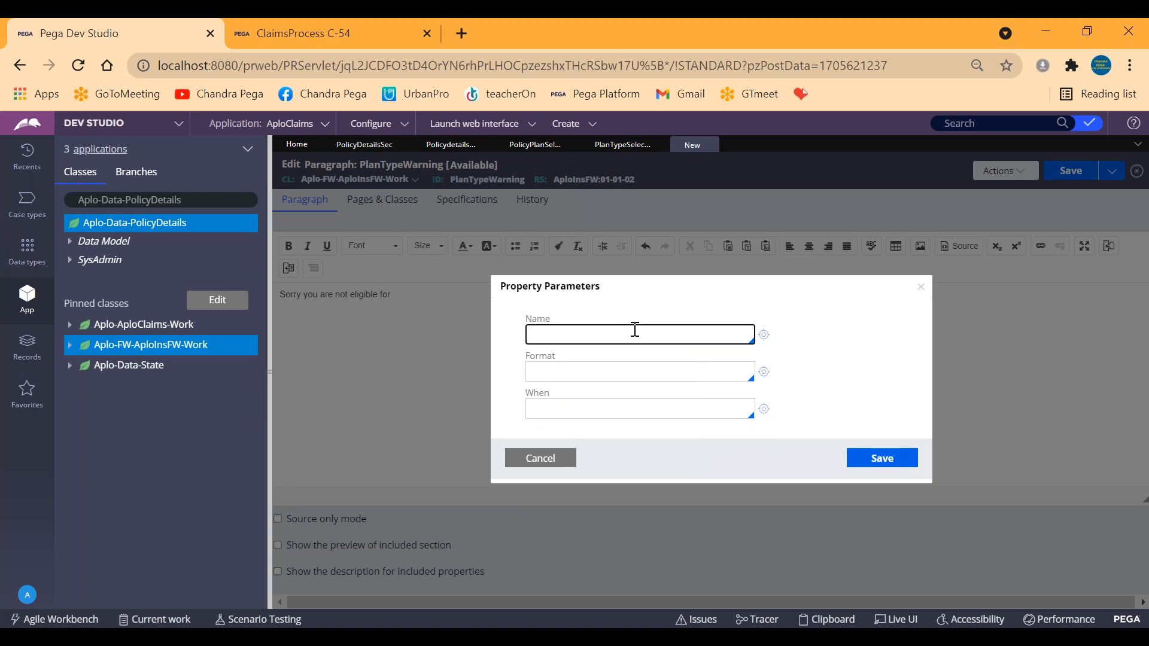
pyautogui.press('Down')
pyautogui.press('Down')
pyautogui.press('Down')
pyautogui.press('Down')
pyautogui.press('Down')
pyautogui.press('Down')
pyautogui.press('Down')
pyautogui.press('Down')
pyautogui.press('Down')
pyautogui.press('Down')
pyautogui.press('Down')
pyautogui.press('Down')
pyautogui.press('Down')
pyautogui.press('Down')
pyautogui.press('Down')
pyautogui.press('Down')
pyautogui.press('Down')
pyautogui.press('Down')
pyautogui.press('Down')
pyautogui.press('Down')
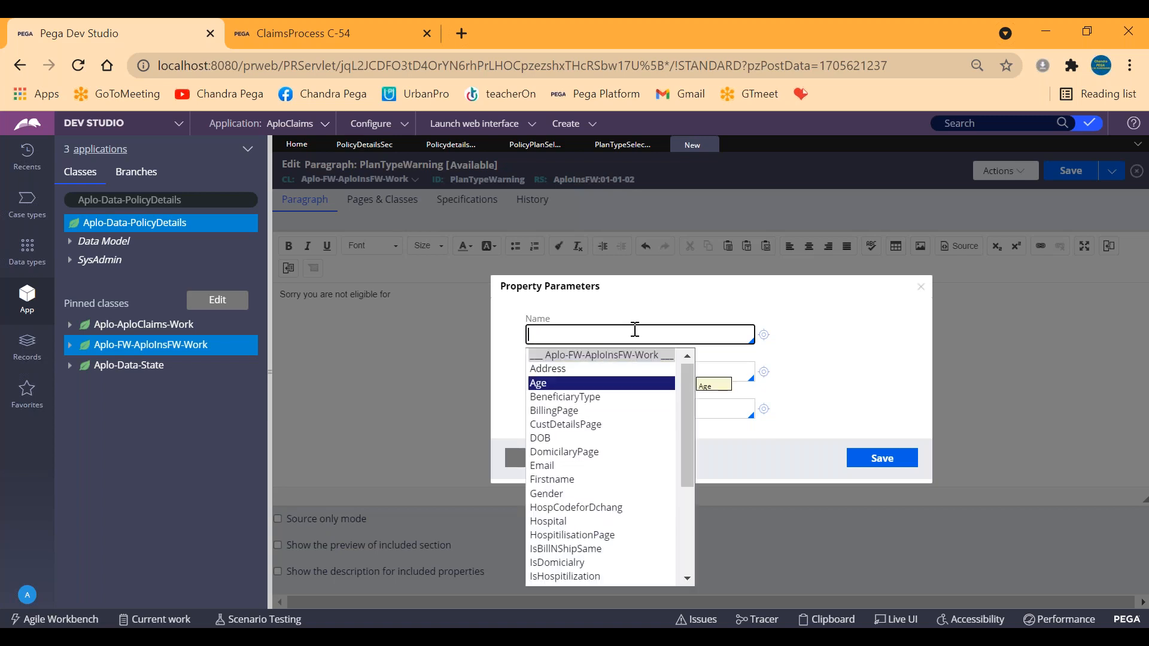
pyautogui.press('Up')
pyautogui.press('Up')
pyautogui.press('Up')
pyautogui.press('Up')
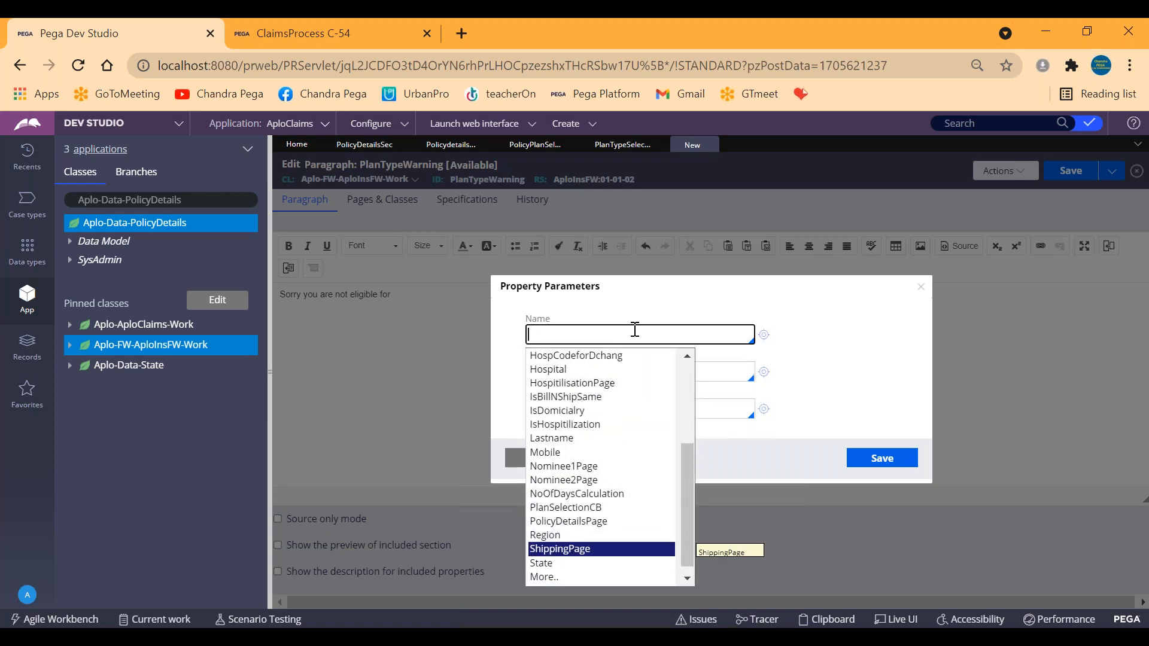
pyautogui.press('Return')
pyautogui.write('.PolicyDetailsPage.')
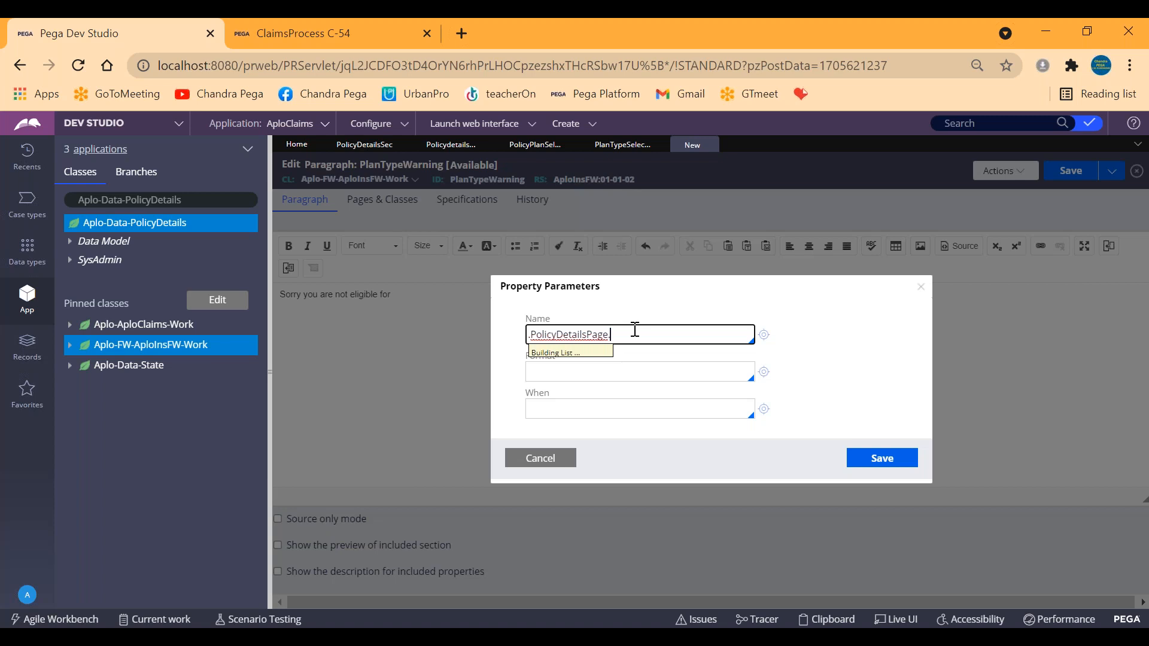
pyautogui.press('Down')
pyautogui.press('Return')
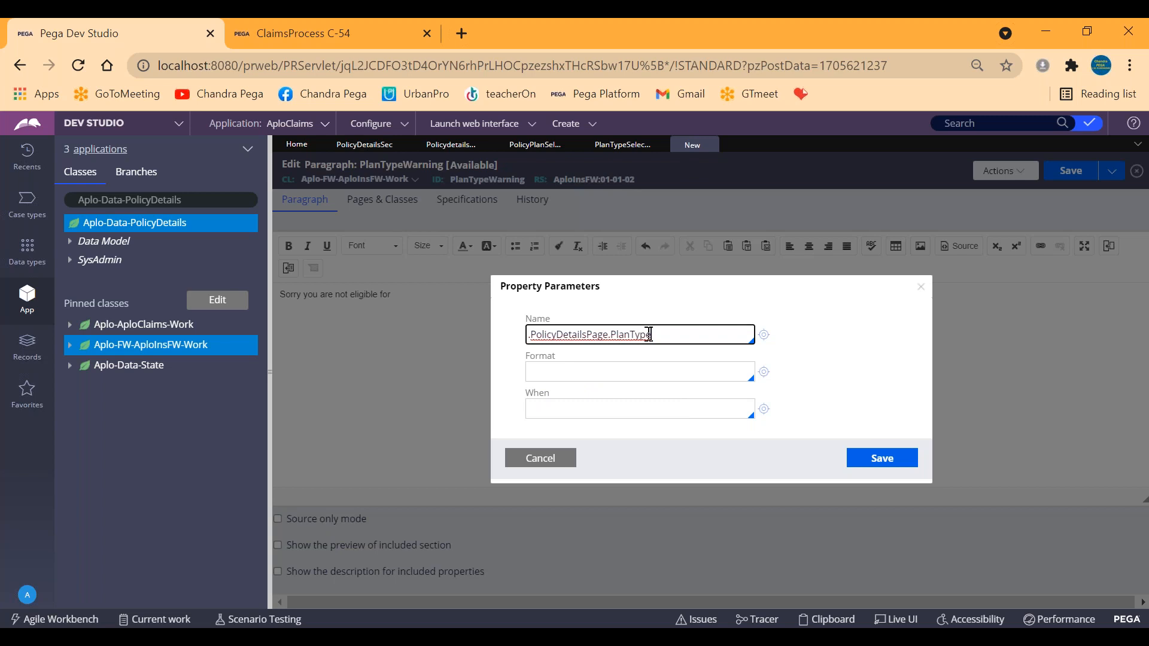
pyautogui.click(892, 460)
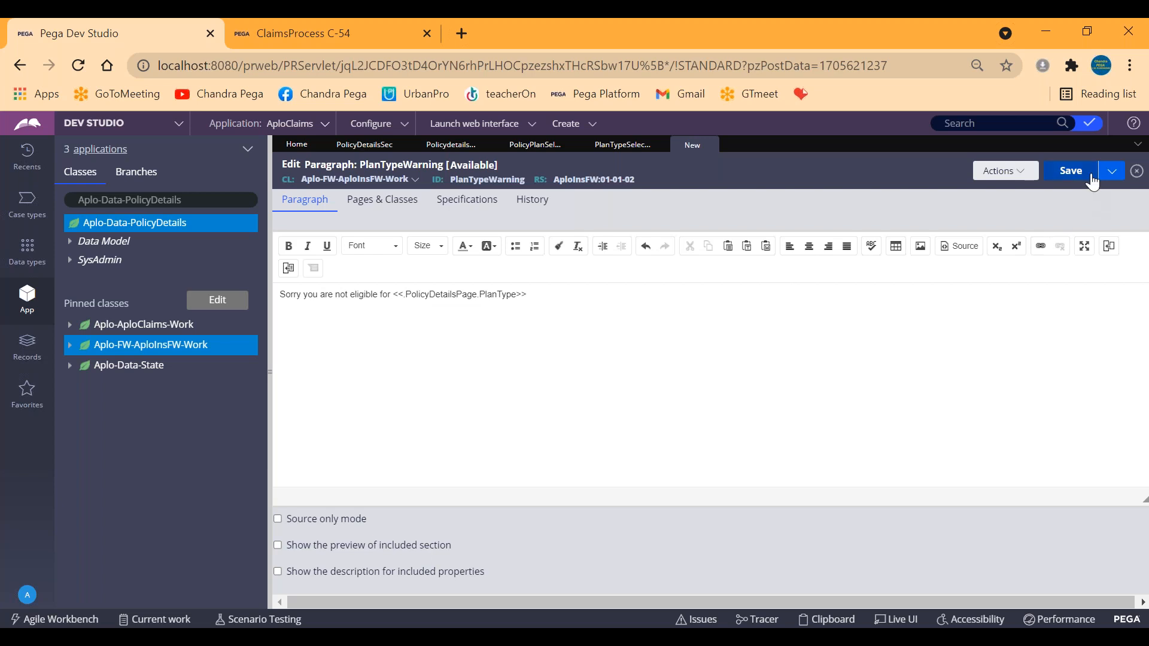
# Step: Format the whole warning text as bold italic with a new text colour and try to save the paragraph
pyautogui.moveTo(552, 300); pyautogui.dragTo(162, 300)
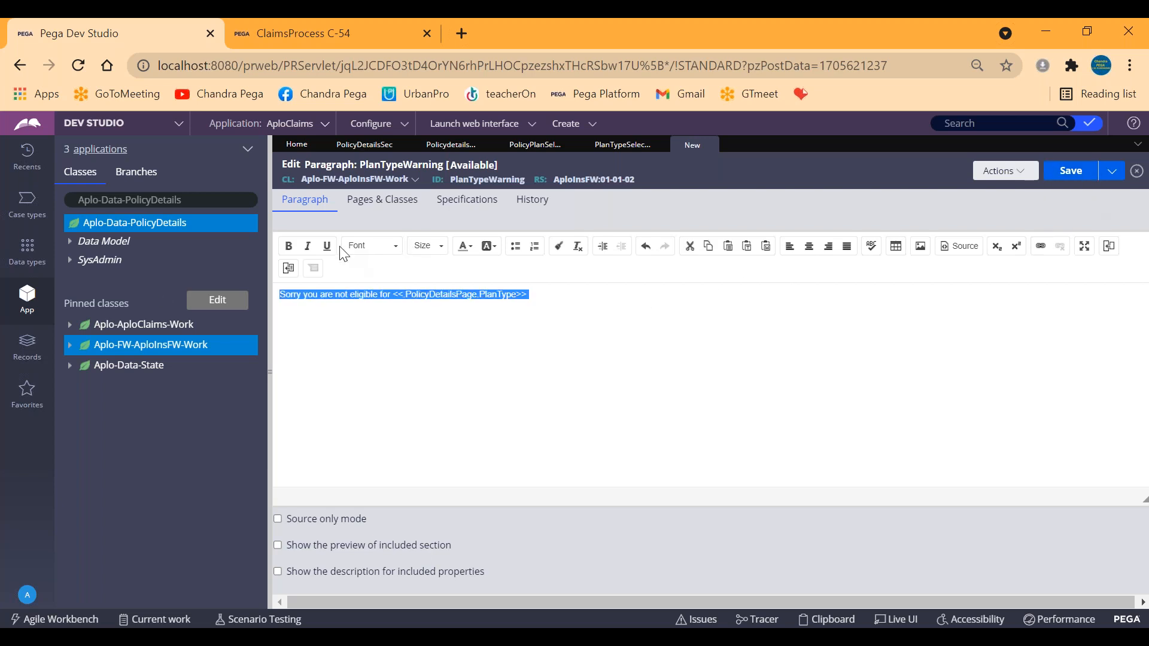
pyautogui.click(289, 246)
pyautogui.click(308, 247)
pyautogui.click(465, 246)
pyautogui.click(470, 313)
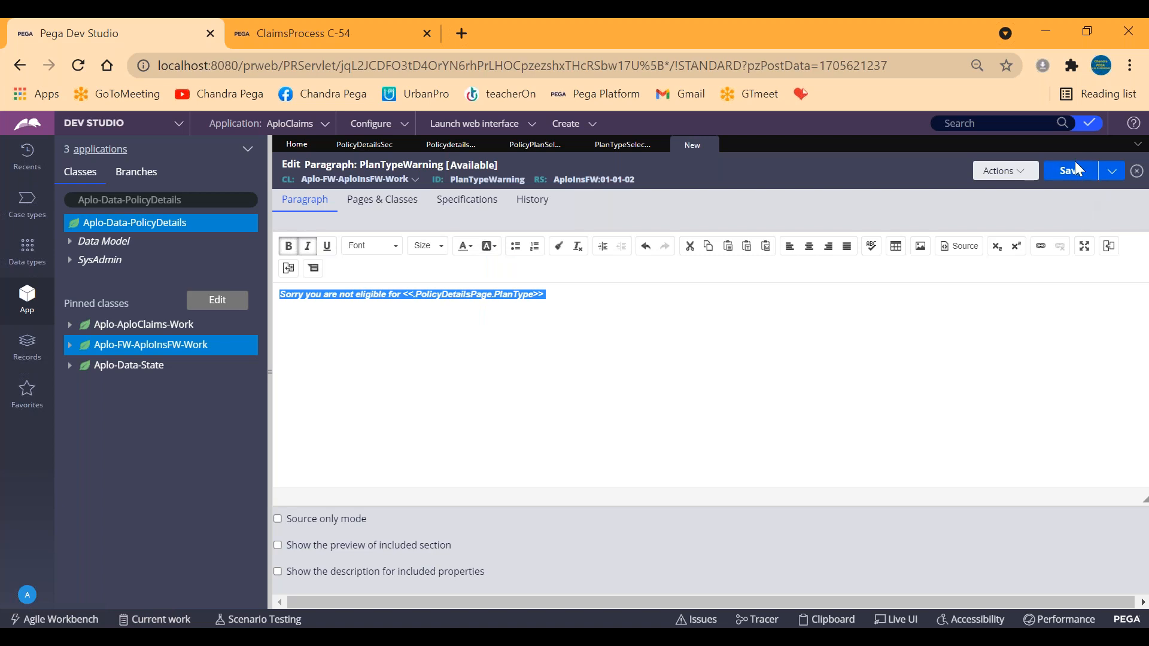
pyautogui.click(1071, 171)
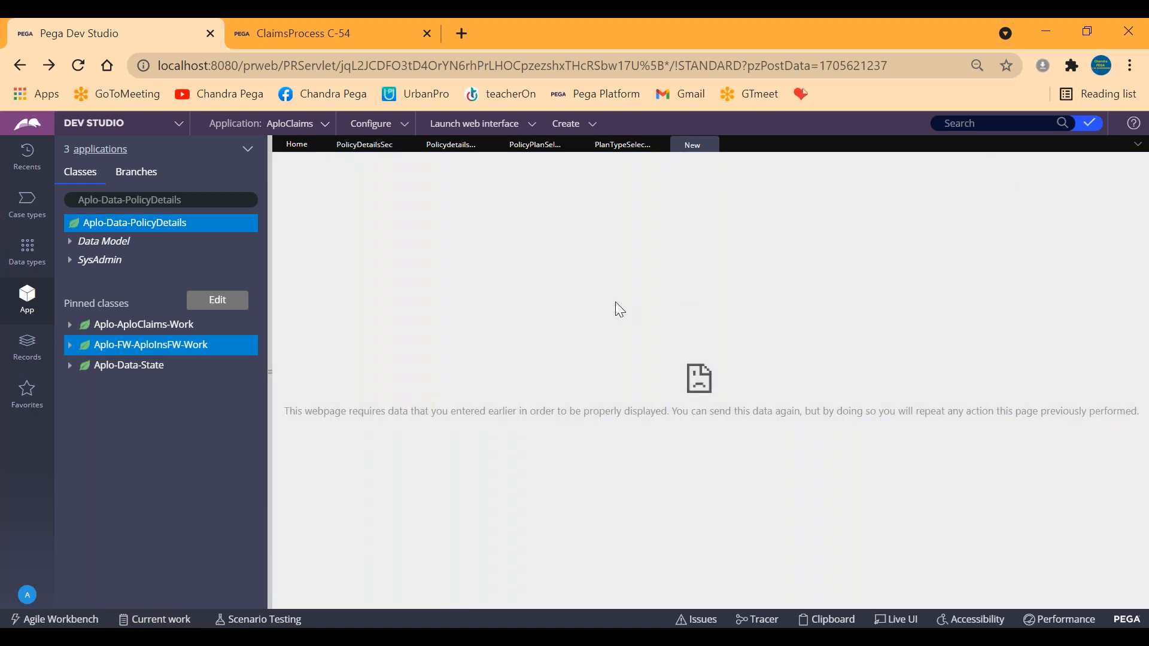
# Step: Reload the portal and switch from Admin Studio back to Dev Studio
pyautogui.click(701, 151)
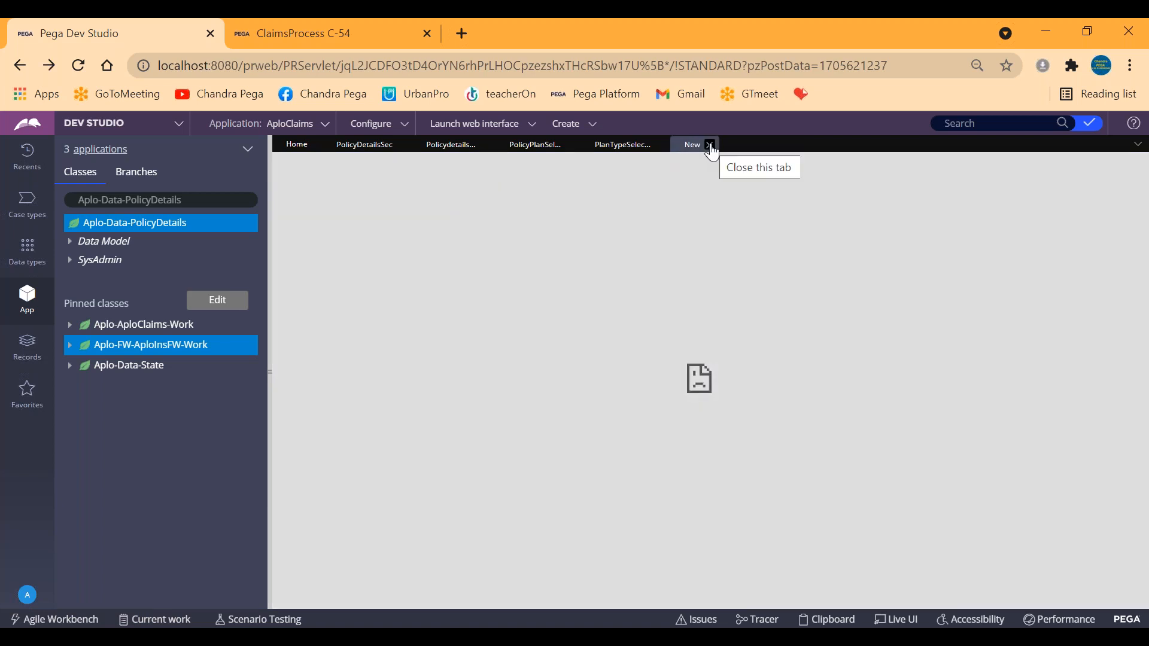
pyautogui.click(77, 66)
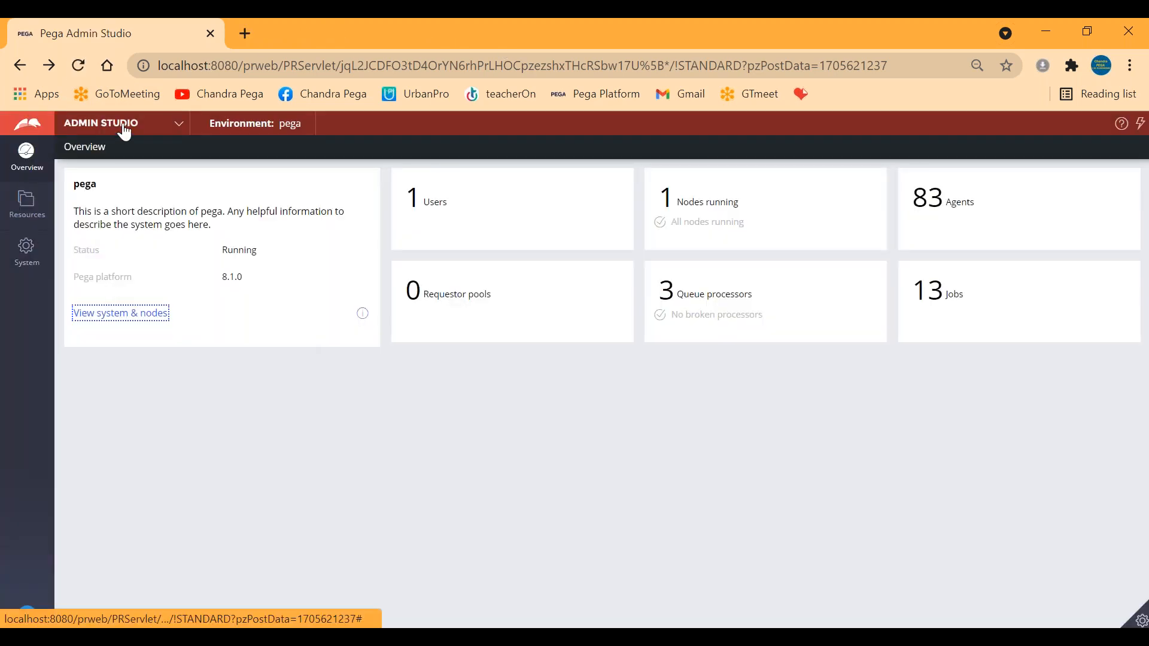
pyautogui.click(123, 125)
pyautogui.click(95, 170)
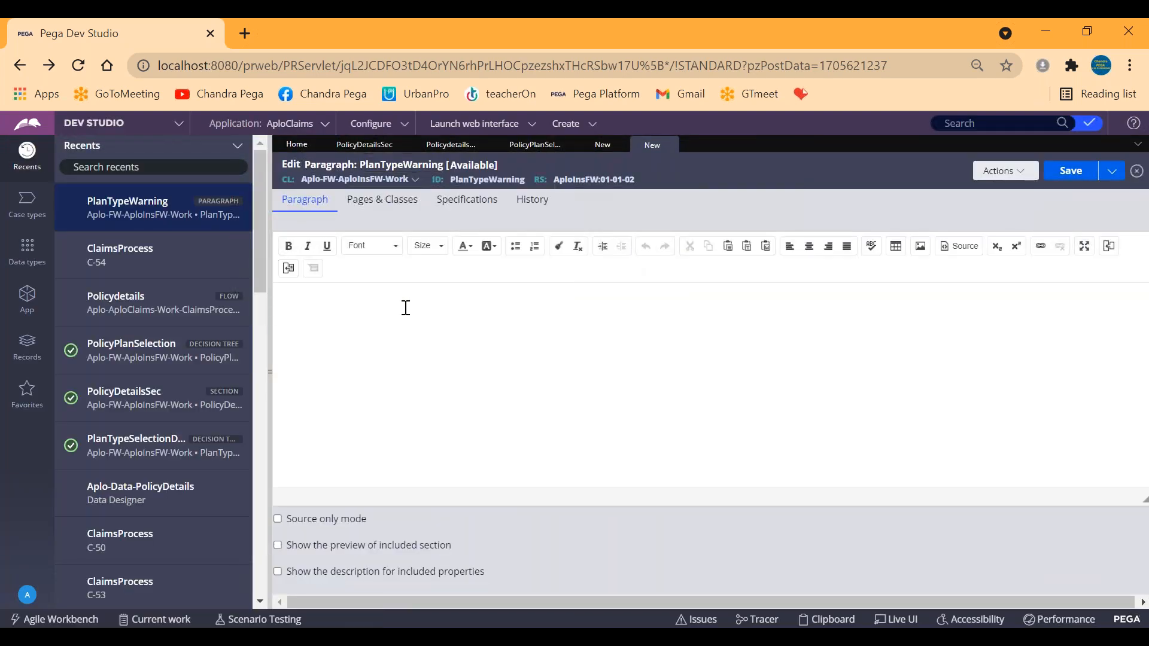
# Step: Enter "Sorry not eligible for" in the PlanTypeWarning paragraph, followed by the inserted .PolicyDetailsPage.PlanType property
pyautogui.write('So')
pyautogui.click(1109, 246)
pyautogui.click(603, 333)
pyautogui.press('Down')
pyautogui.press('Down')
pyautogui.press('Down')
pyautogui.press('Down')
pyautogui.press('Down')
pyautogui.press('Down')
pyautogui.press('Down')
pyautogui.press('Down')
pyautogui.press('Down')
pyautogui.press('Down')
pyautogui.press('Down')
pyautogui.press('Down')
pyautogui.press('Down')
pyautogui.press('Down')
pyautogui.press('Down')
pyautogui.press('Down')
pyautogui.press('Down')
pyautogui.press('Down')
pyautogui.press('Down')
pyautogui.press('Down')
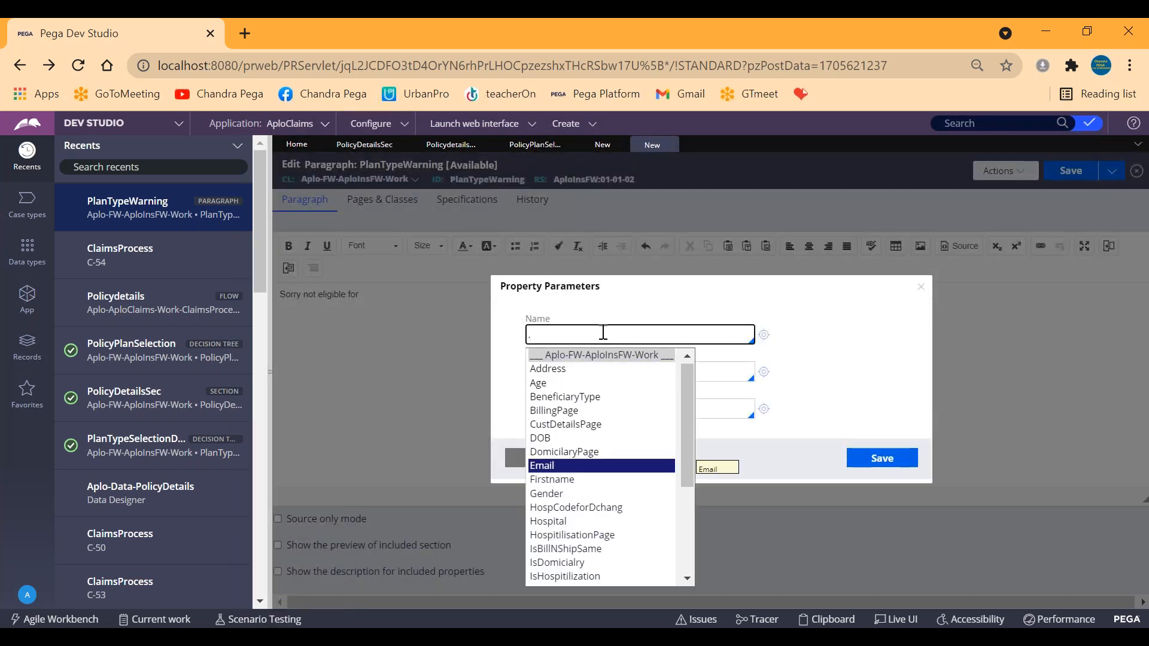
pyautogui.press('Up')
pyautogui.press('Up')
pyautogui.press('Up')
pyautogui.press('Return')
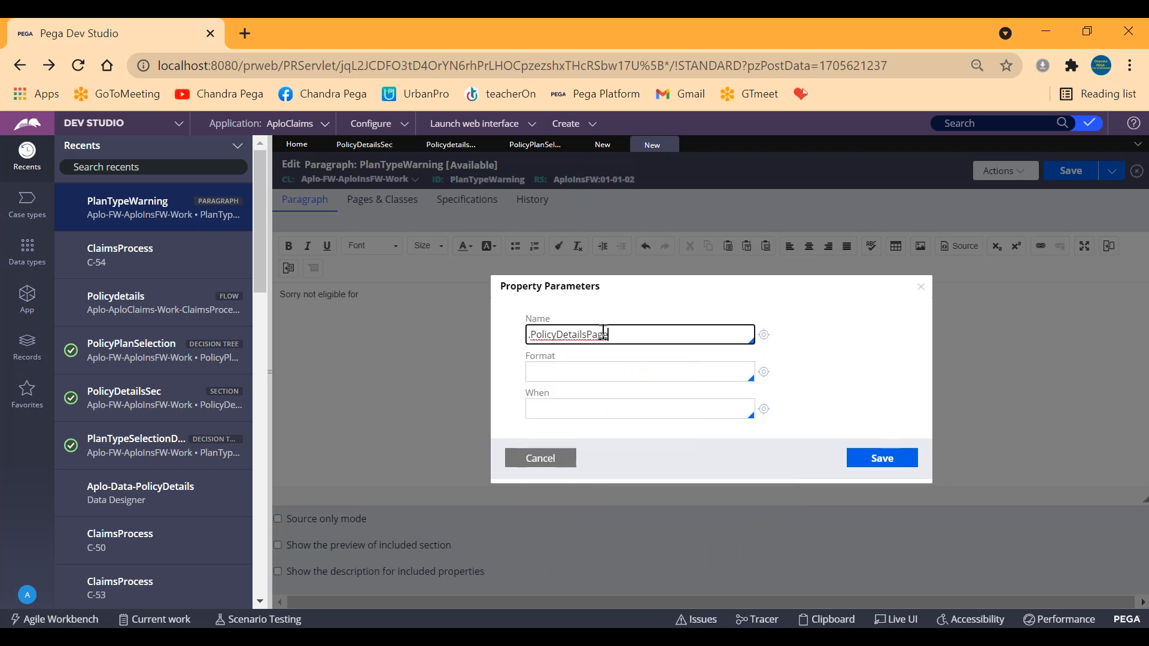
pyautogui.write('.')
pyautogui.press('Down')
pyautogui.press('Return')
pyautogui.click(870, 465)
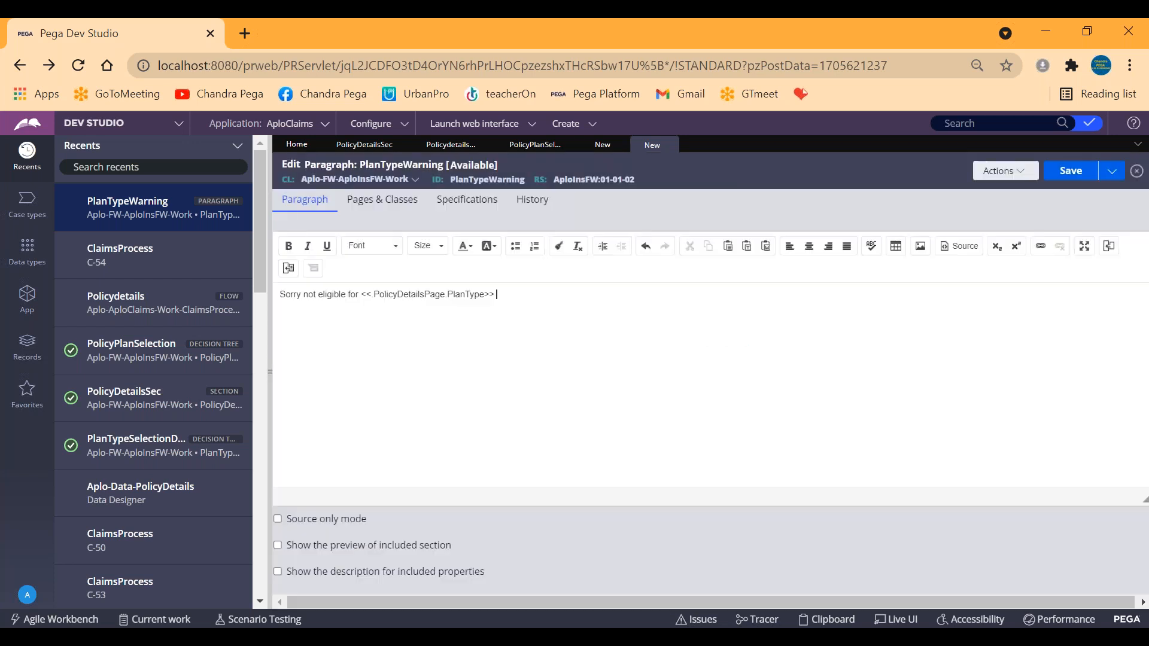
# Step: Format the whole warning text as bold, italic and orange, and save the PlanTypeWarning paragraph
pyautogui.hotkey('ctrl', 'a')
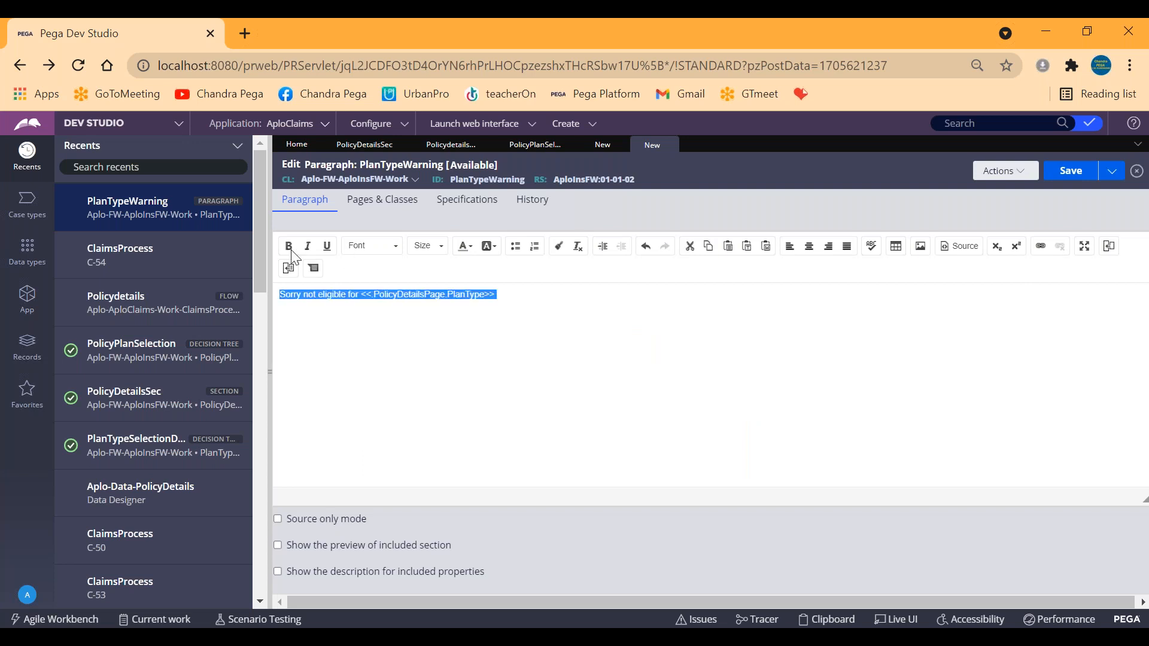
pyautogui.click(288, 246)
pyautogui.click(307, 246)
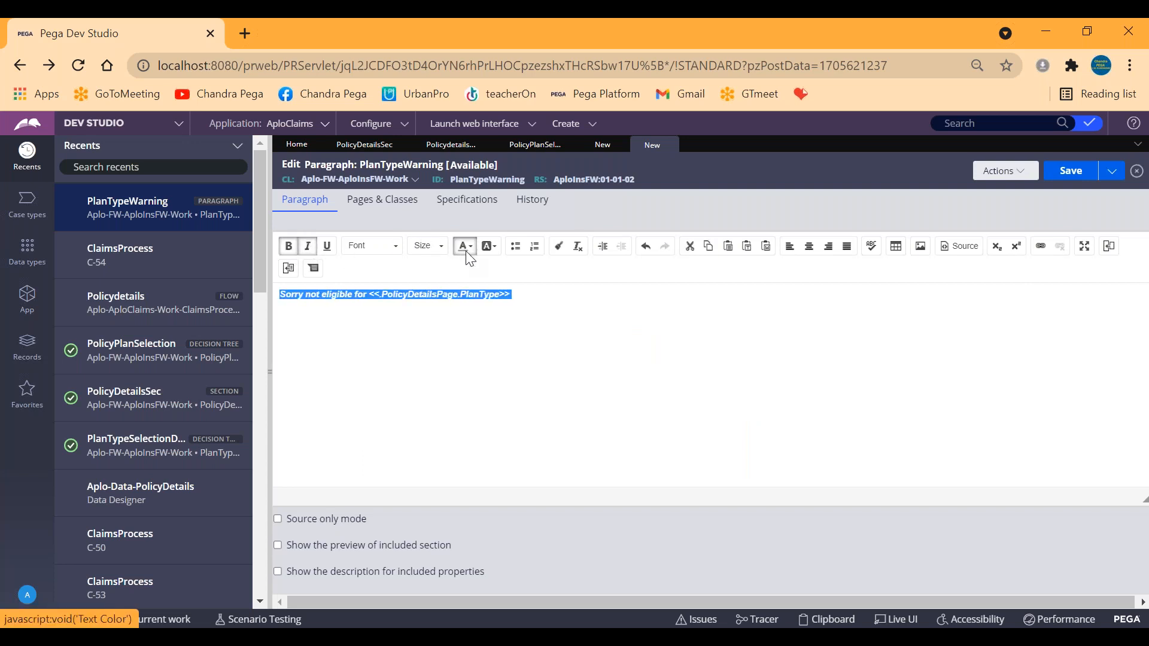
pyautogui.click(1075, 181)
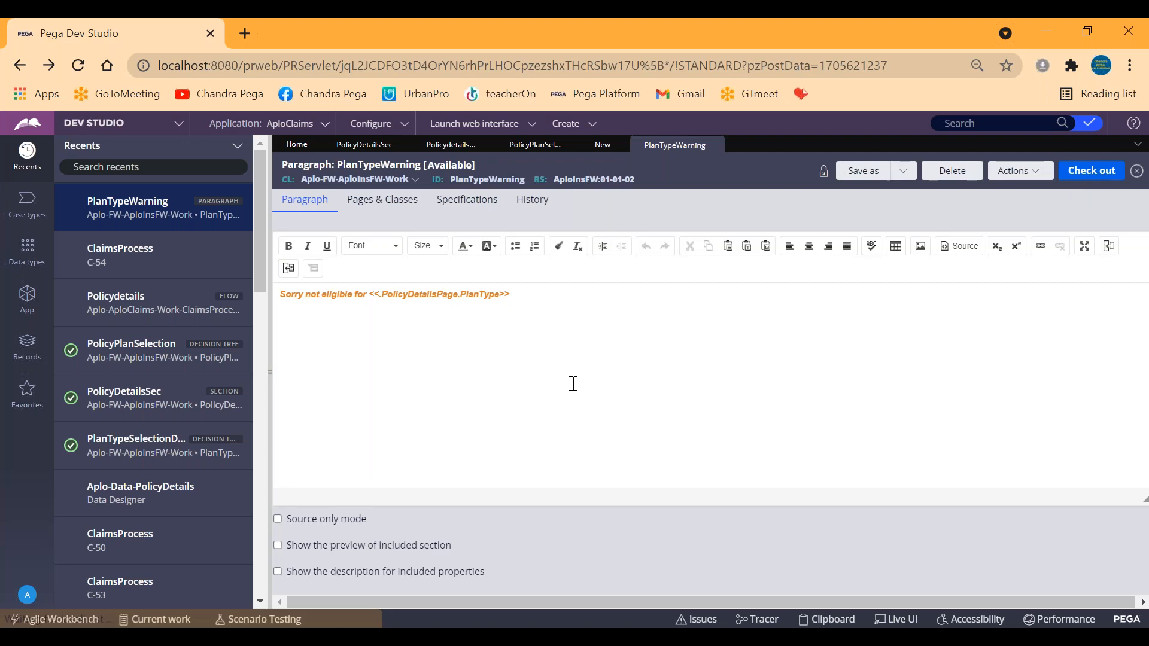
pyautogui.click(571, 358)
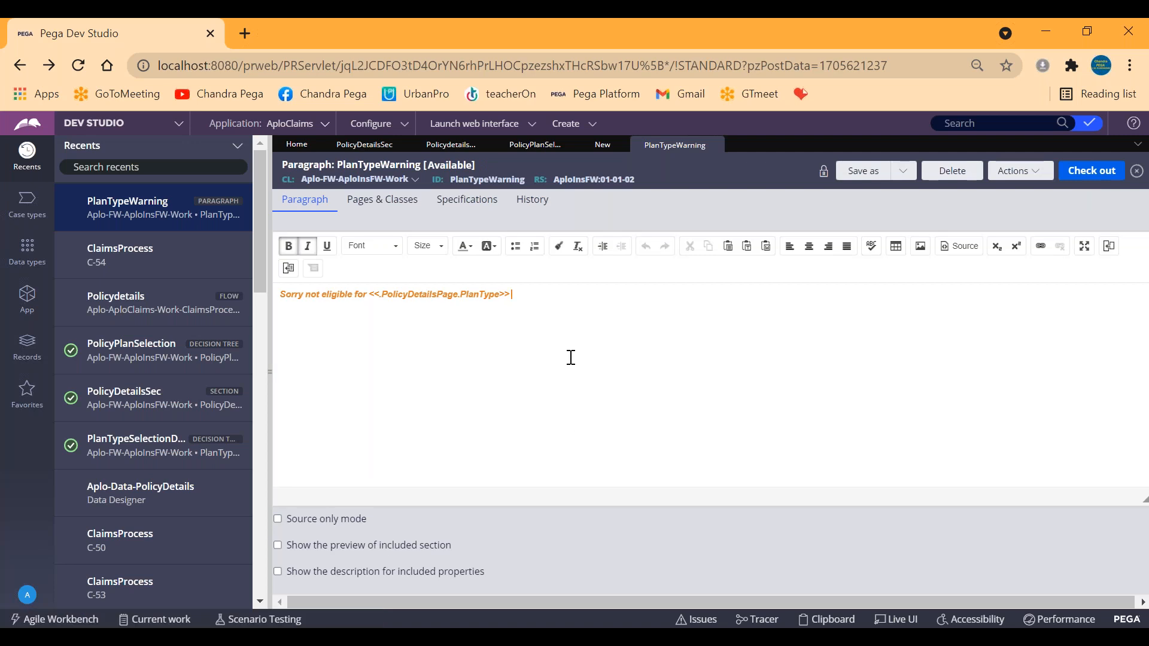
pyautogui.click(364, 145)
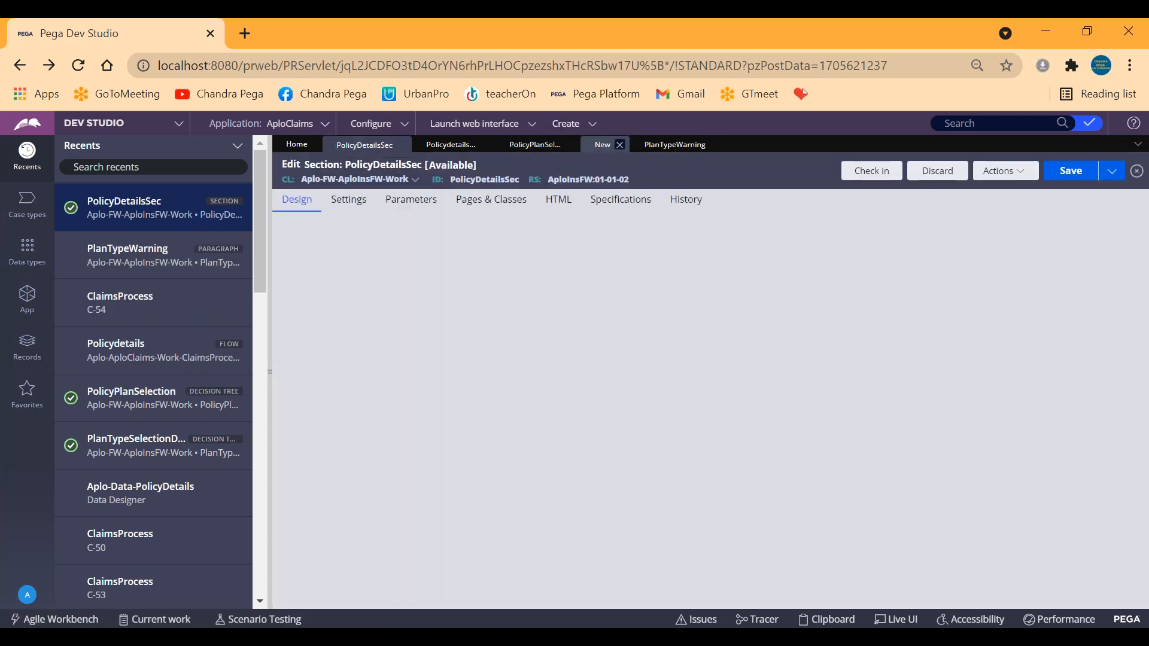
pyautogui.click(602, 145)
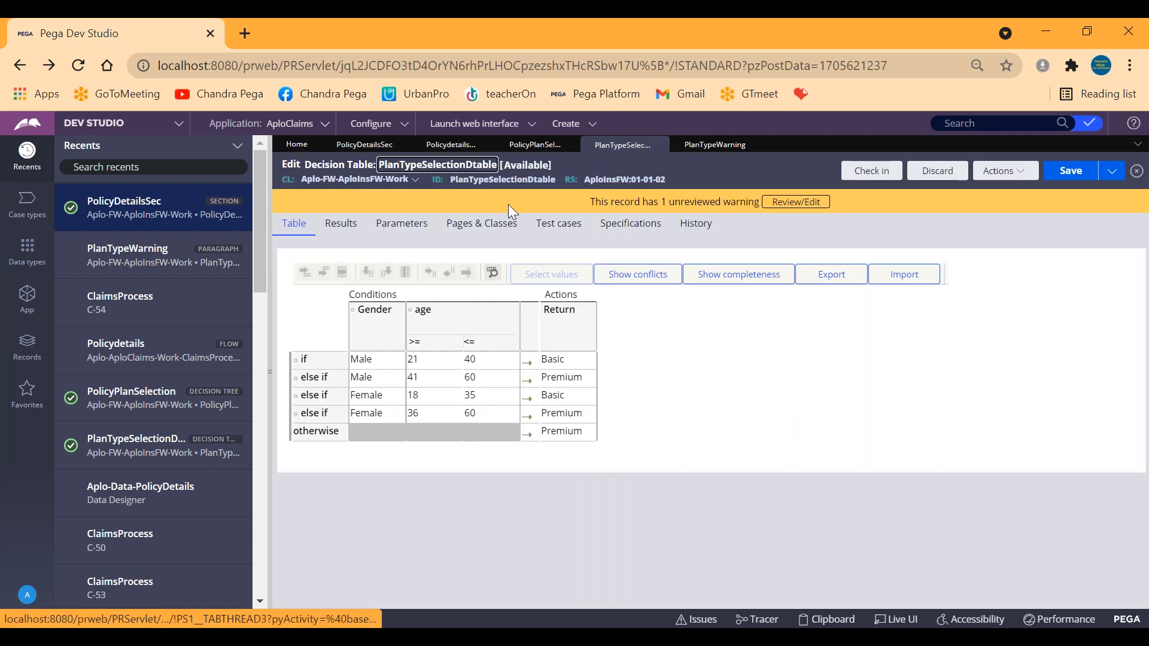
pyautogui.click(365, 145)
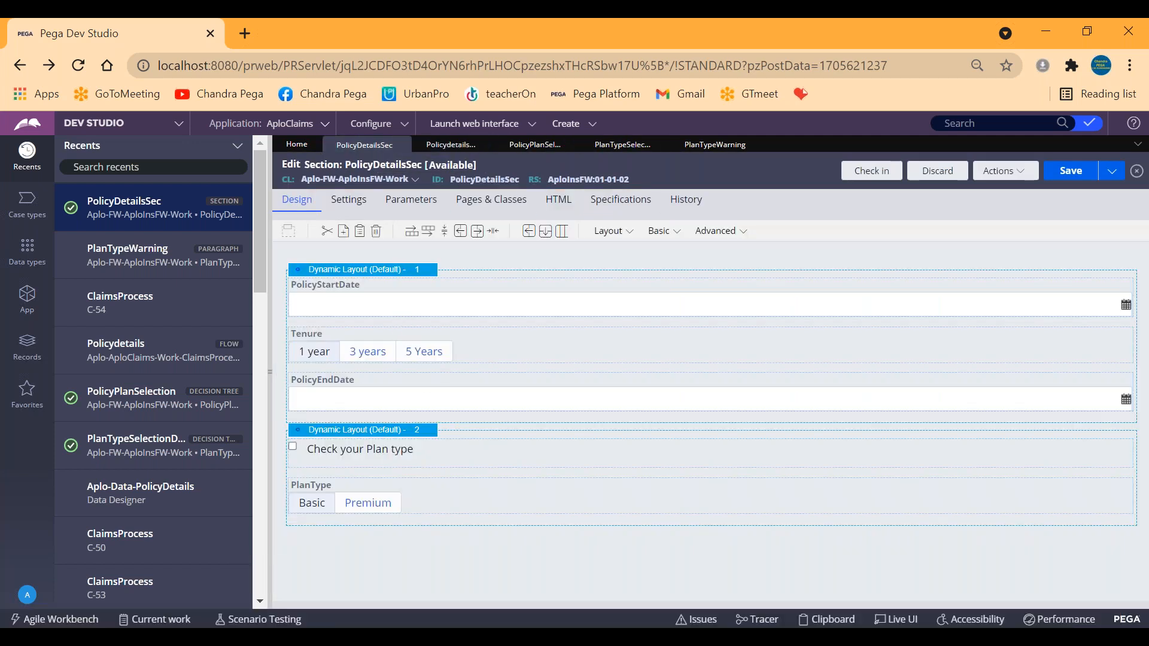
pyautogui.click(525, 150)
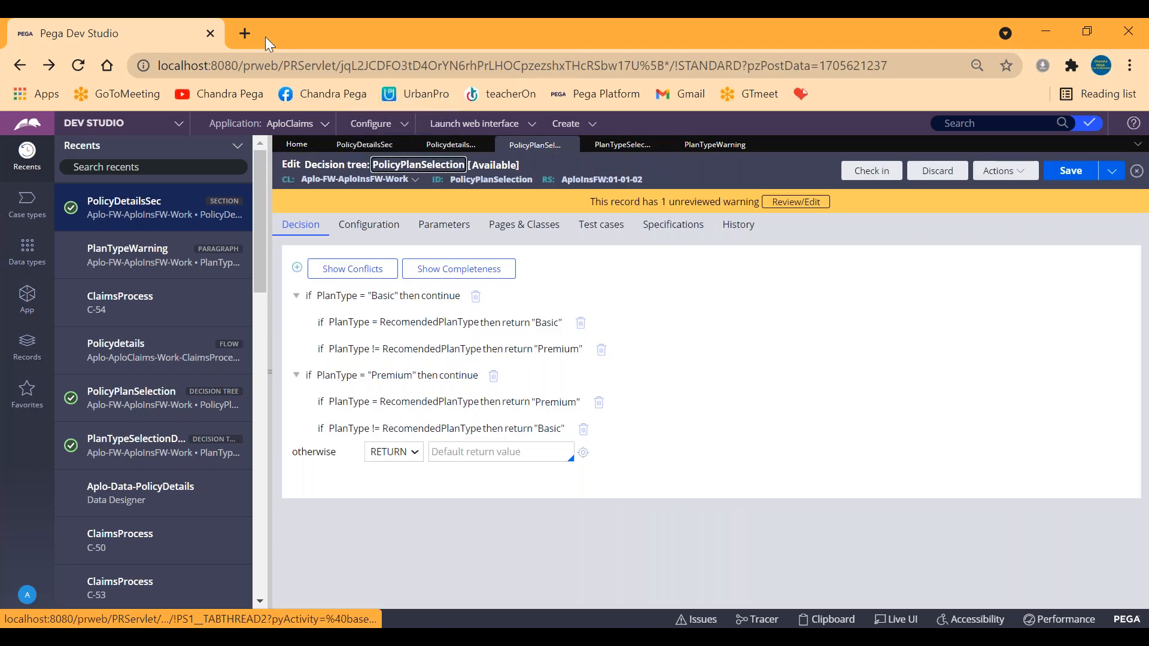
pyautogui.click(245, 33)
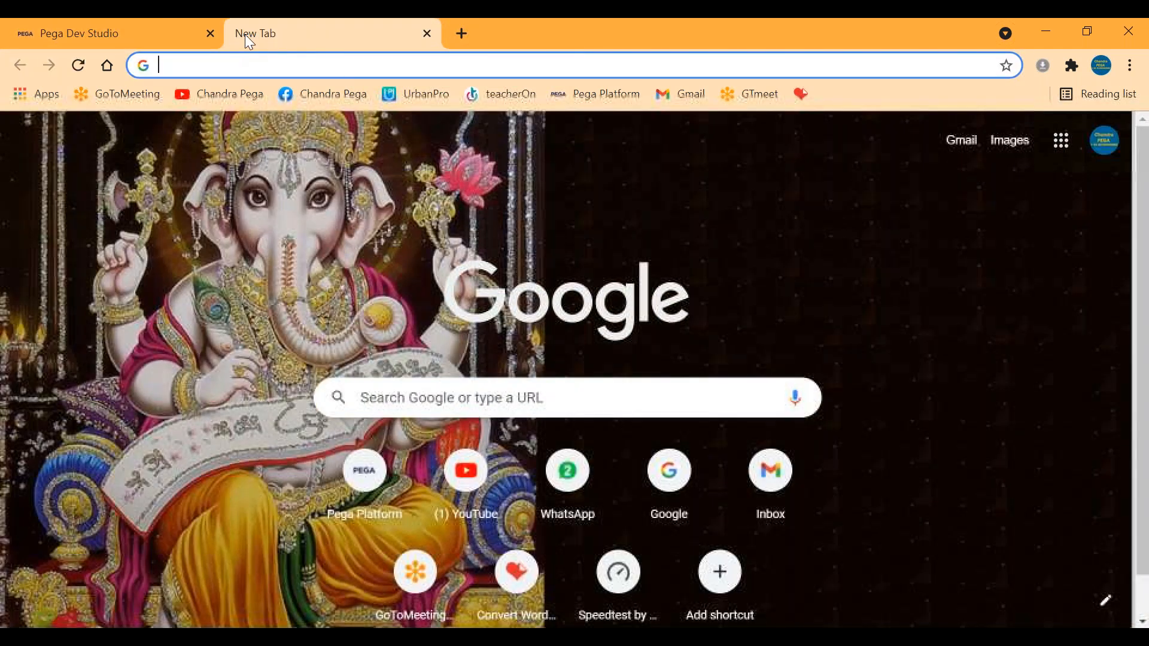
pyautogui.hotkey('ctrl', 'w')
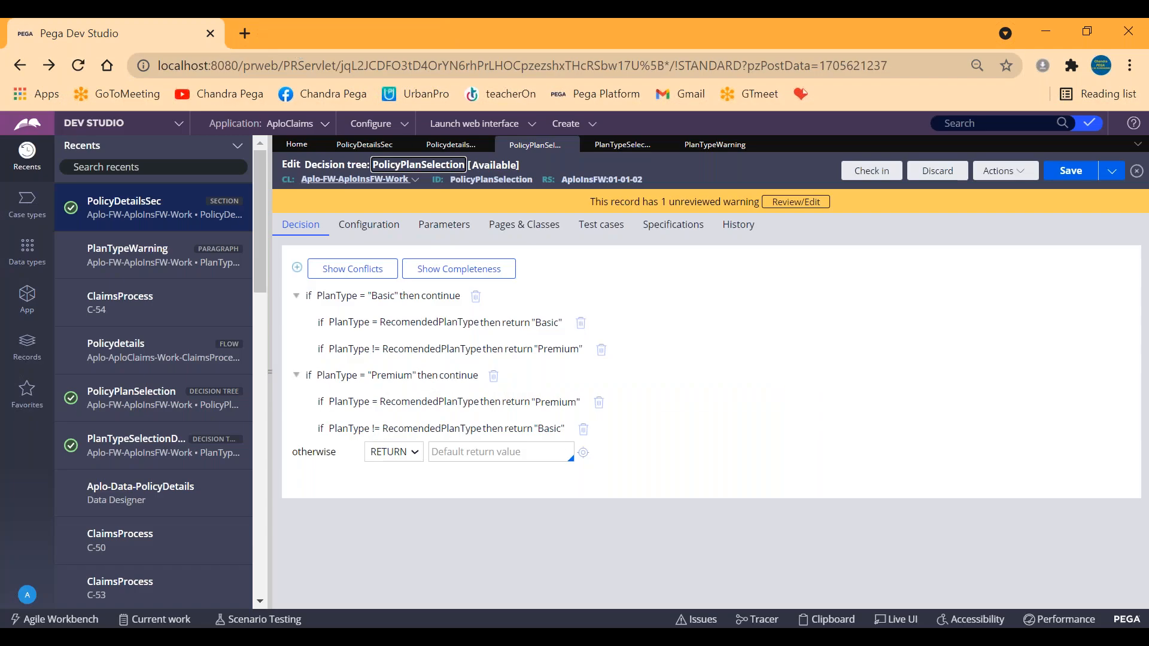
# Step: Launch the AploClaims portal and use Live UI on case C-54's Basic label to open its BasicPlanSec section in Dev Studio
pyautogui.click(489, 125)
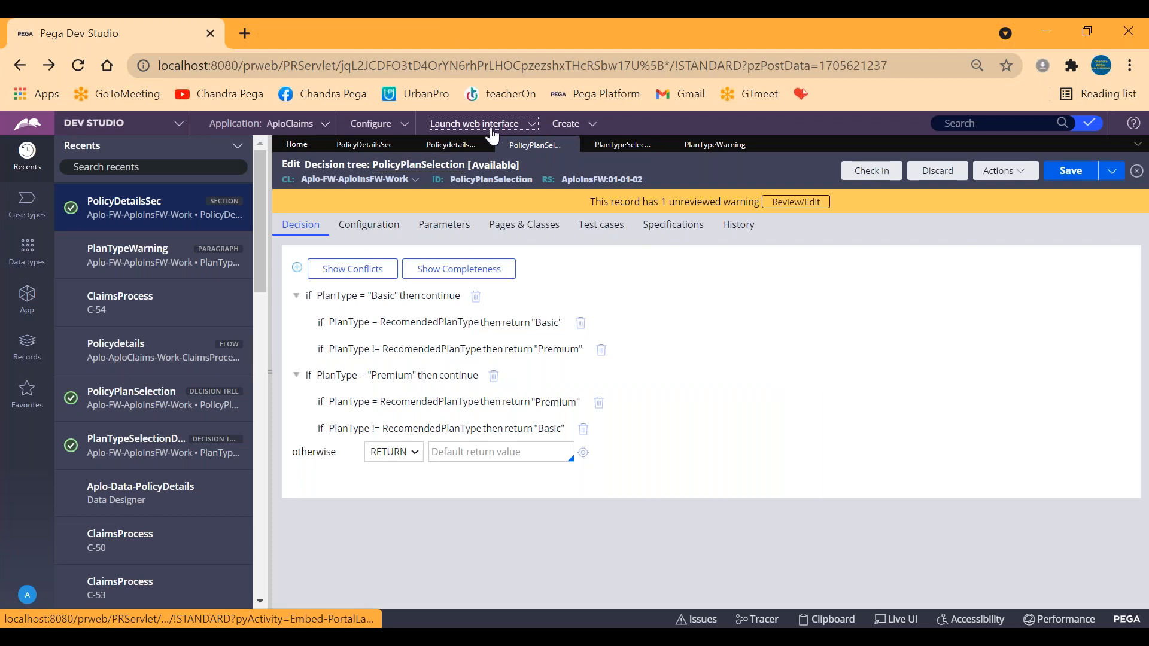
pyautogui.click(465, 160)
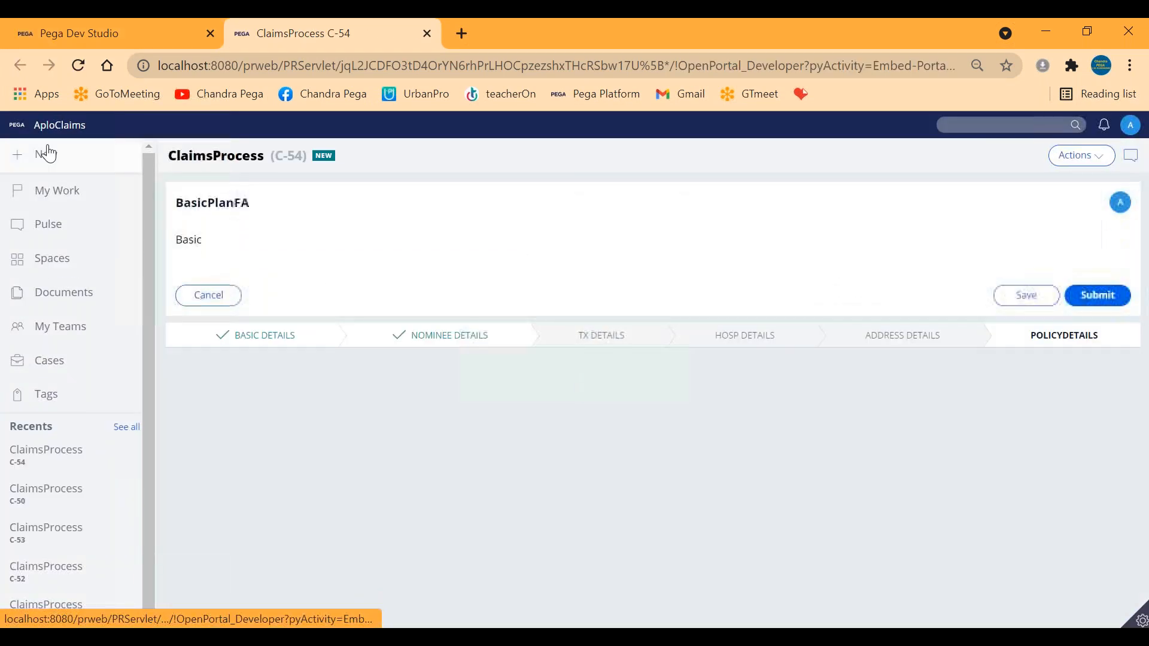
pyautogui.click(48, 154)
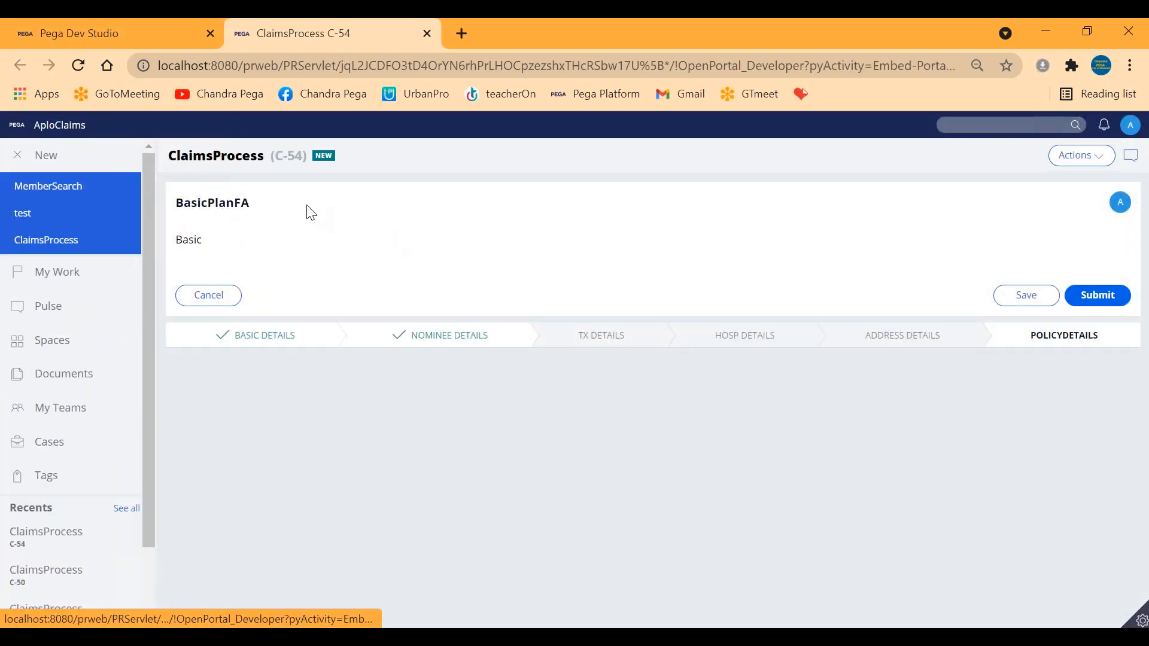
pyautogui.moveTo(1140, 620)
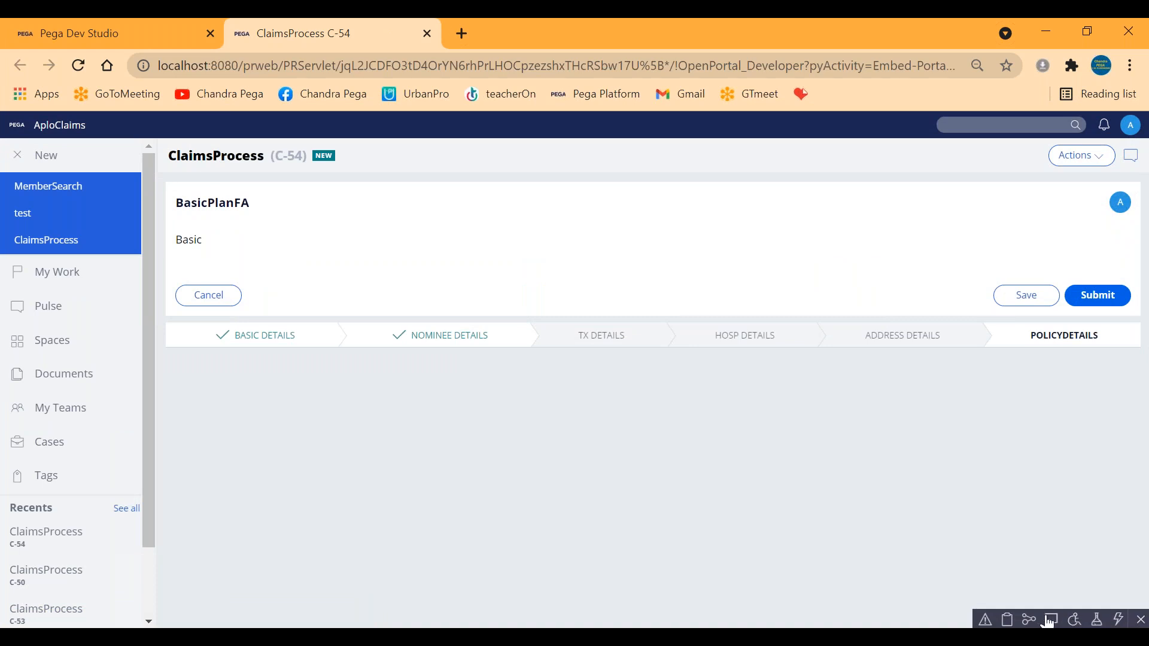
pyautogui.click(1048, 620)
pyautogui.click(232, 245)
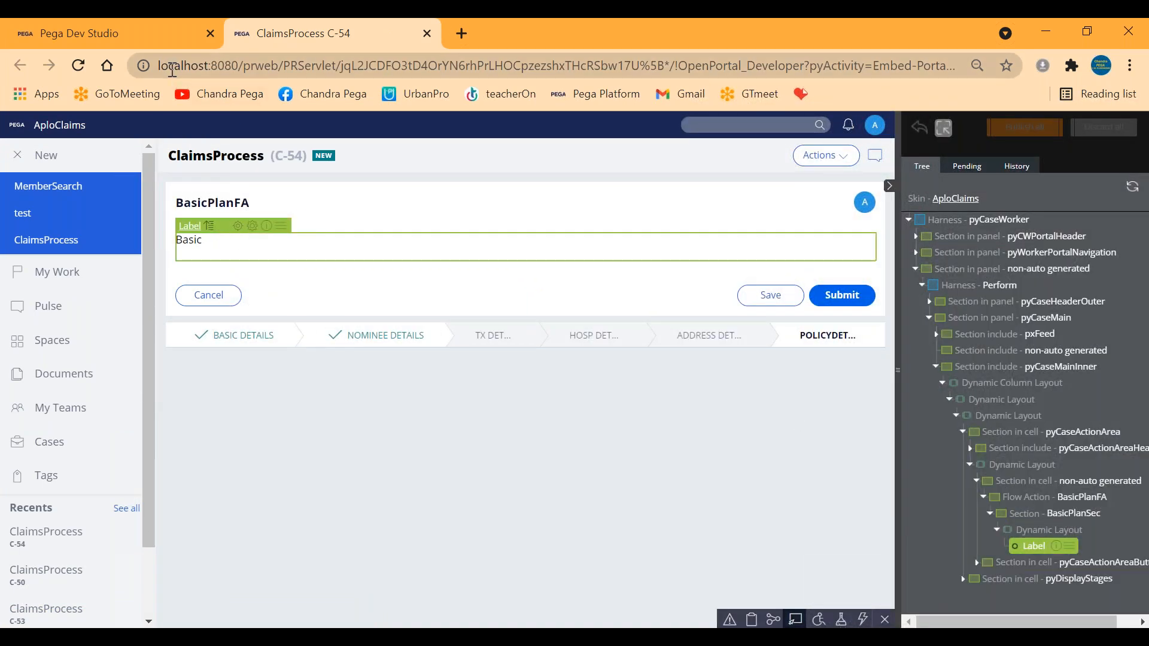
pyautogui.click(112, 31)
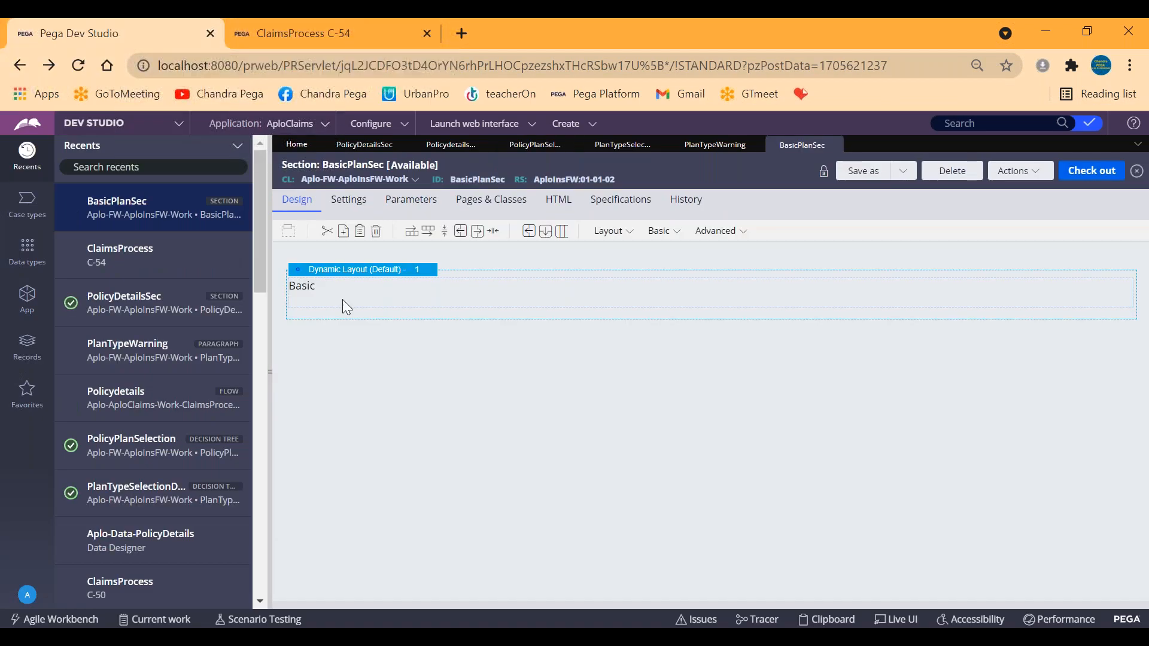
# Step: Add a dynamic layout above the existing Basic layout in BasicPlanSec and place a Paragraph control inside it
pyautogui.click(628, 232)
pyautogui.moveTo(649, 272); pyautogui.dragTo(516, 267)
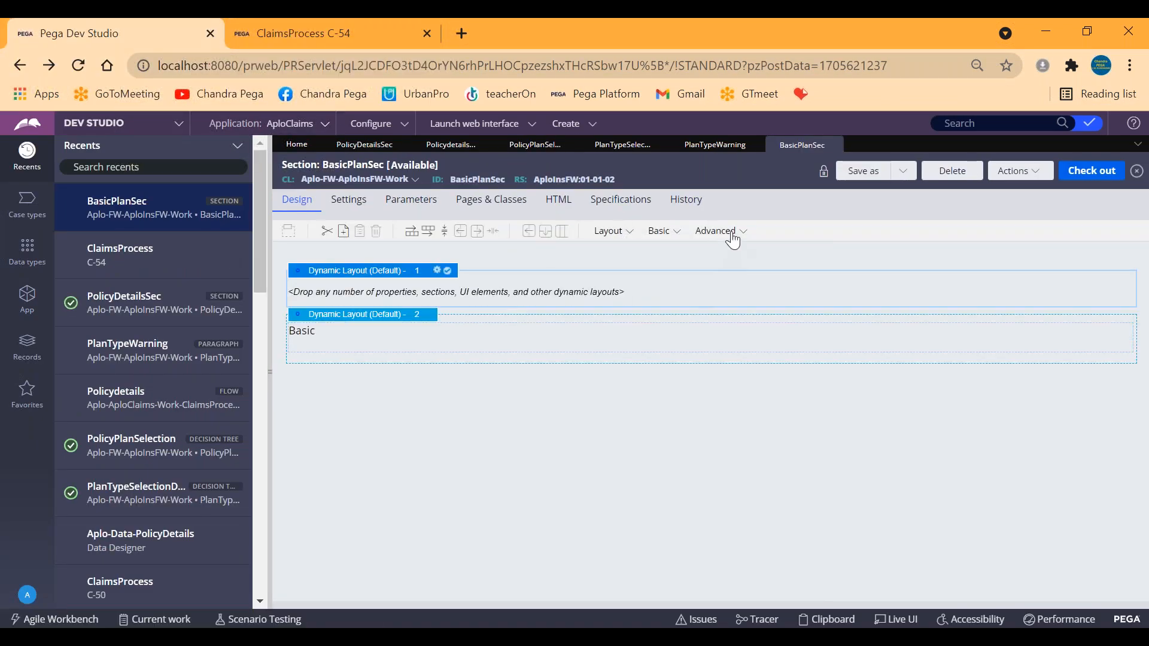
pyautogui.click(732, 233)
pyautogui.moveTo(768, 496); pyautogui.dragTo(492, 297)
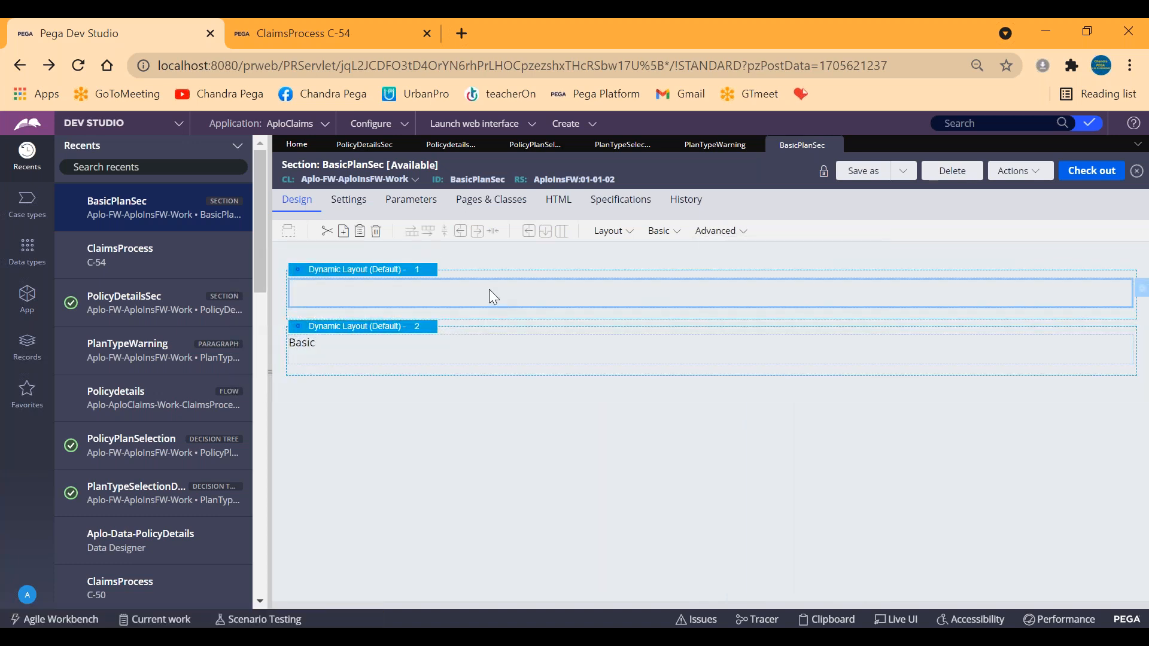
# Step: Set the new Paragraph control to use the PlanTypeWarning paragraph and submit its cell properties
pyautogui.doubleClick(490, 293)
pyautogui.click(613, 248)
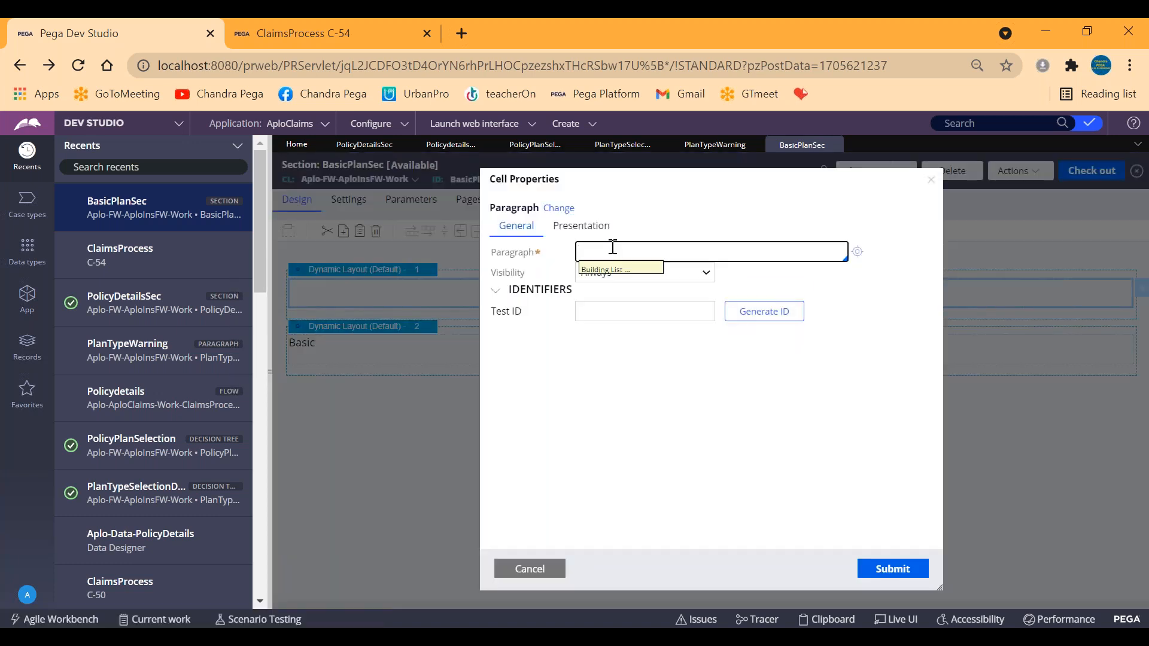
pyautogui.press('Down')
pyautogui.press('Down')
pyautogui.press('Down')
pyautogui.press('Up')
pyautogui.press('Return')
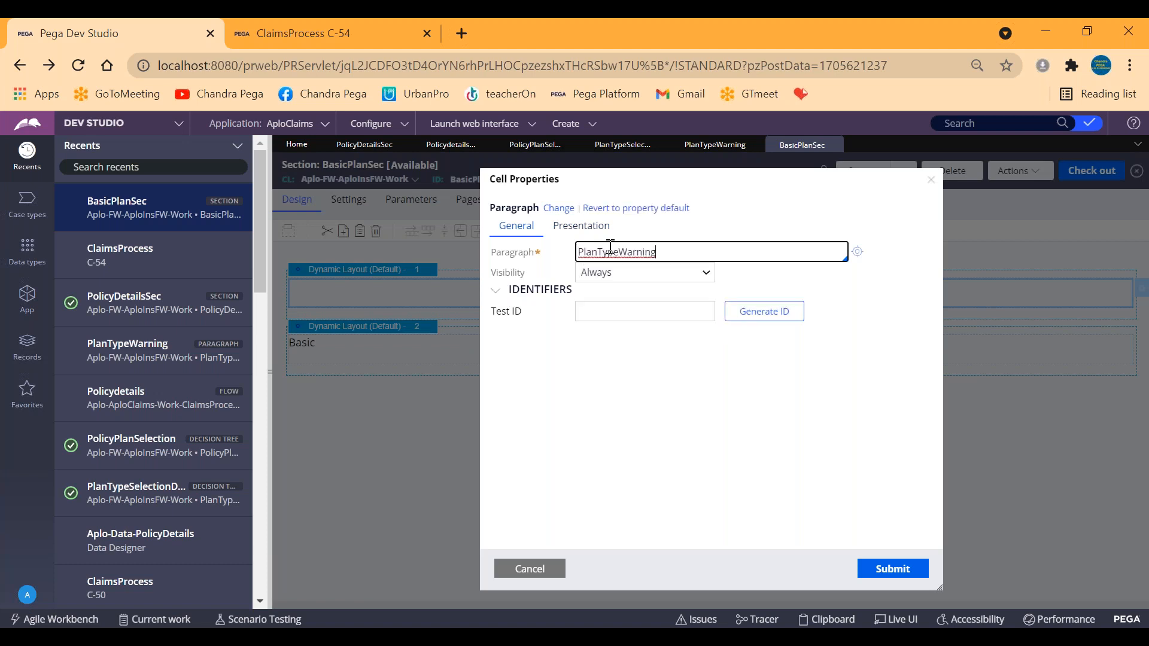
pyautogui.click(898, 569)
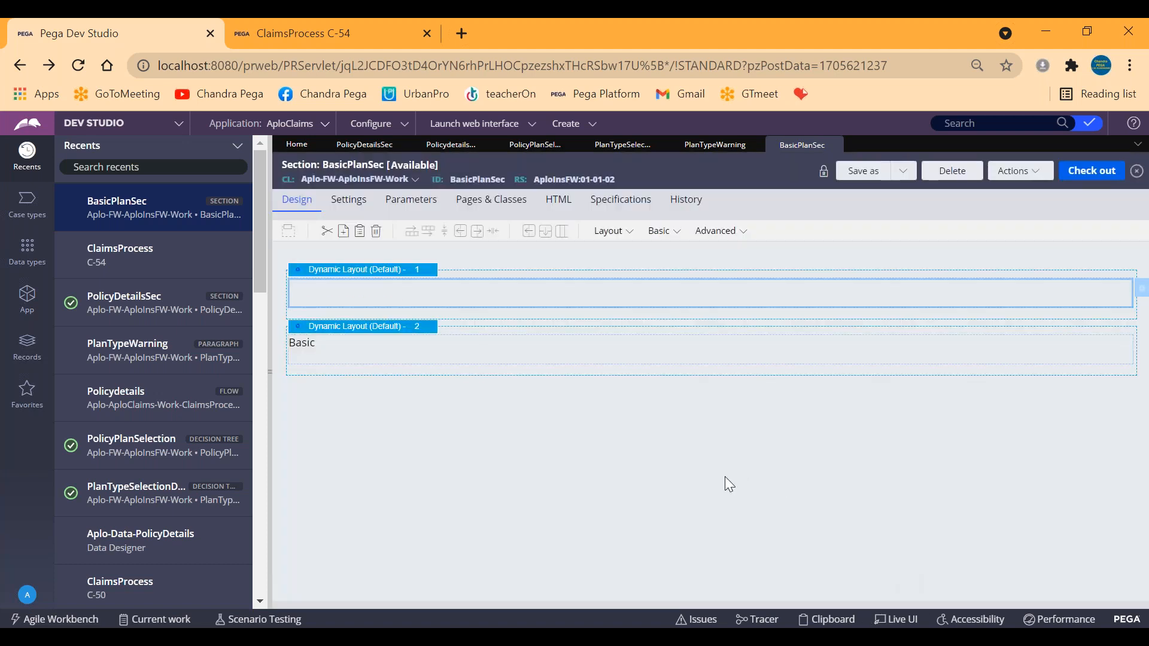
# Step: Set the warning layout's visibility to Condition (expression) and enter .PolicyDetailsPage.PlanType as the condition's first operand
pyautogui.click(381, 273)
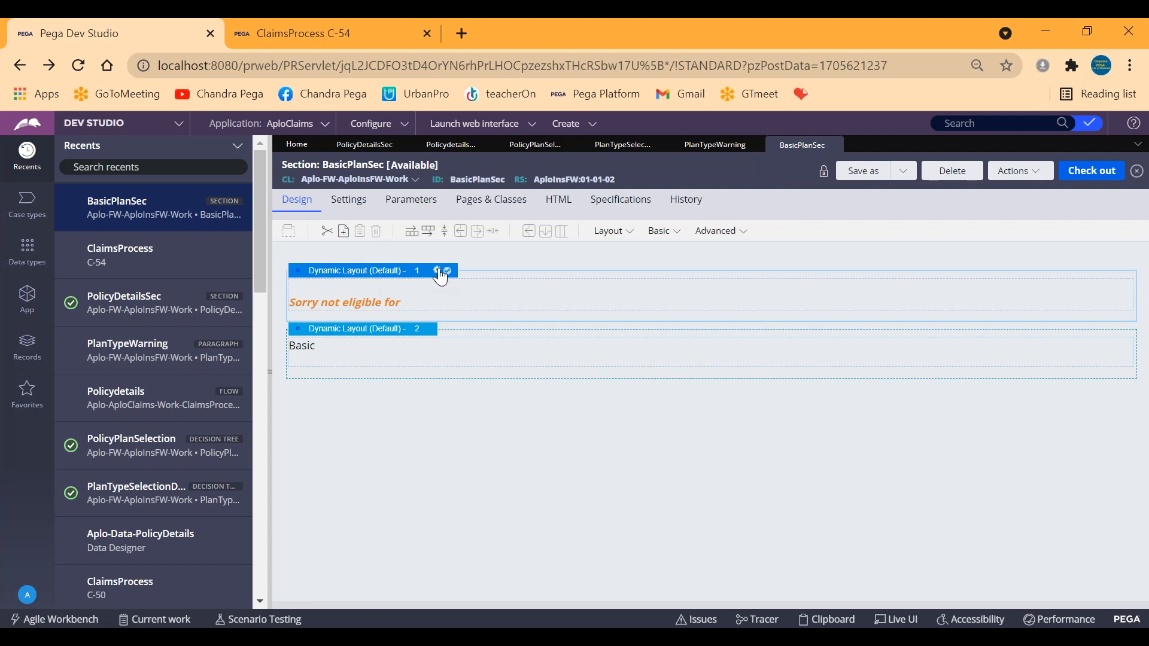
pyautogui.click(437, 271)
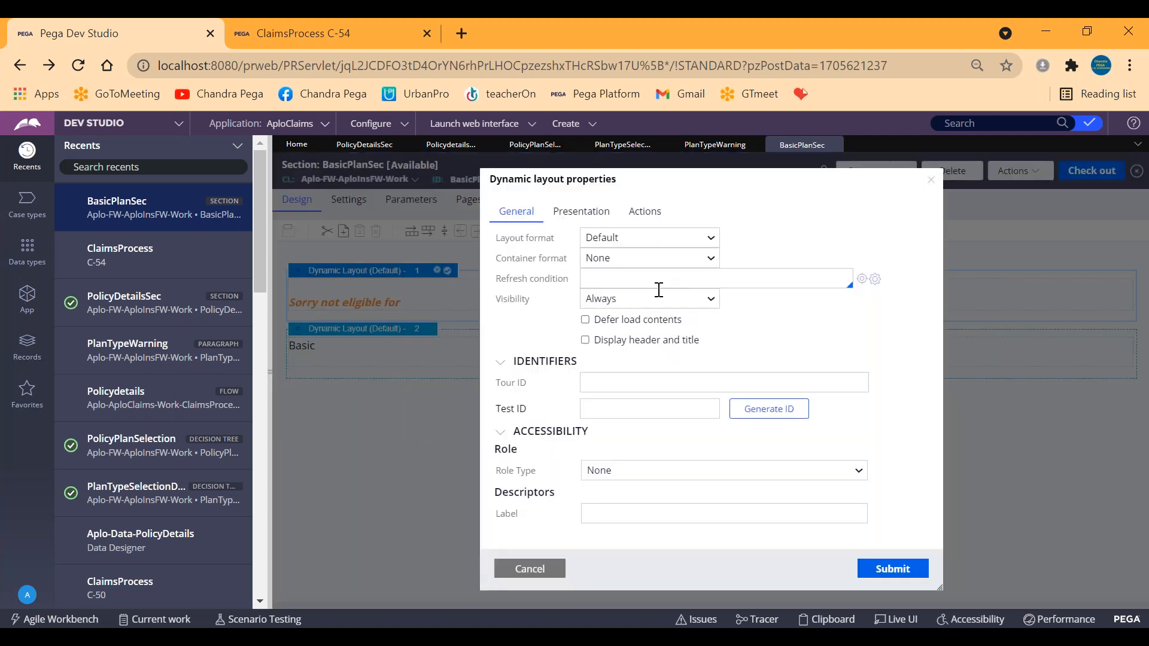
pyautogui.click(634, 301)
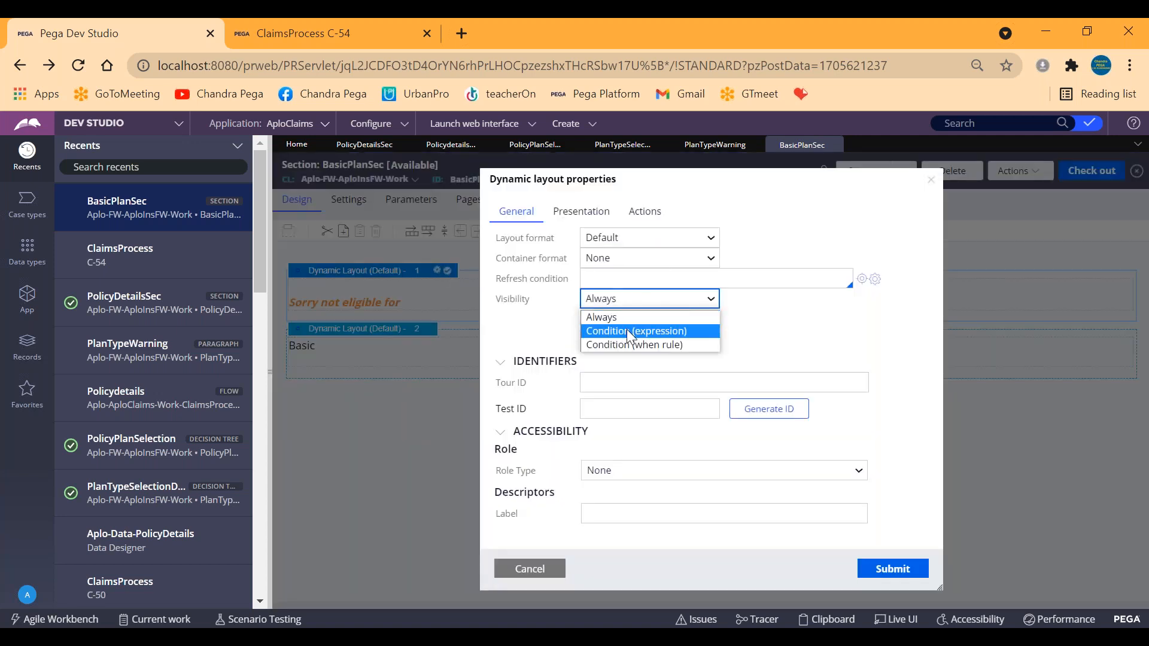
pyautogui.click(627, 329)
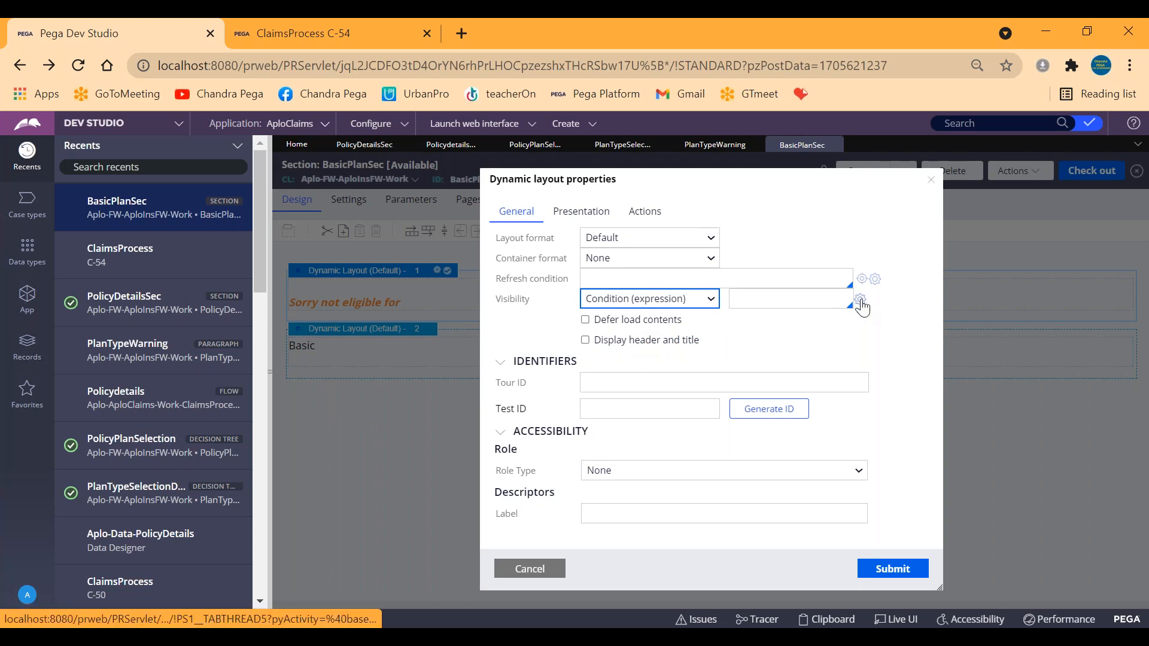
pyautogui.click(860, 300)
pyautogui.click(601, 363)
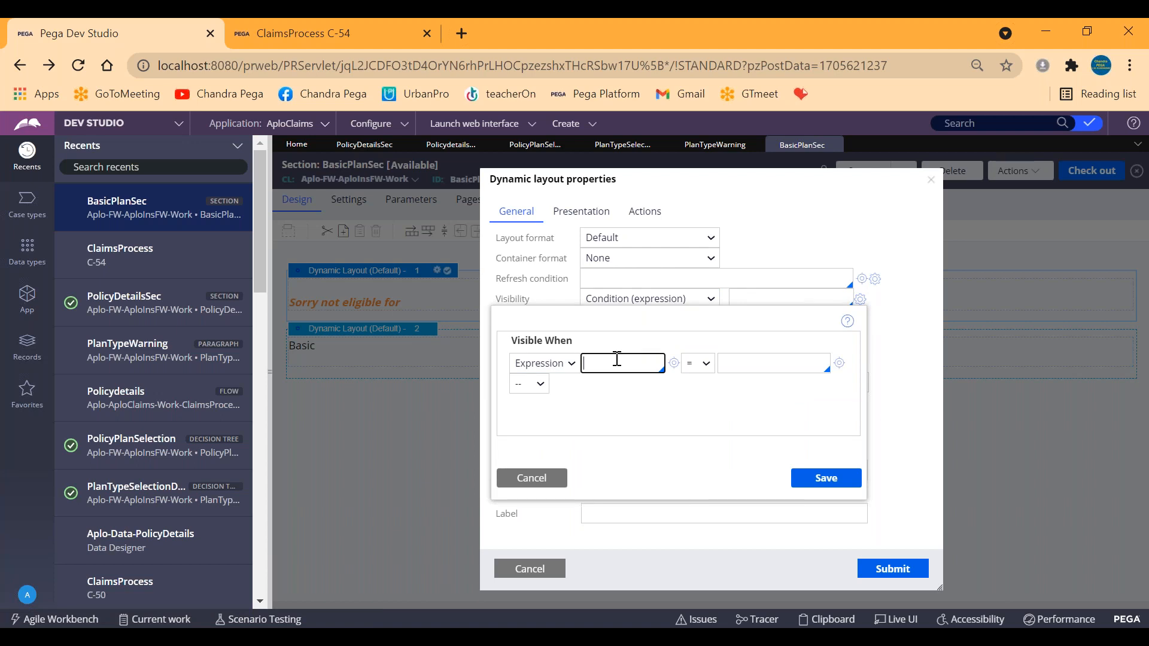
pyautogui.write('po')
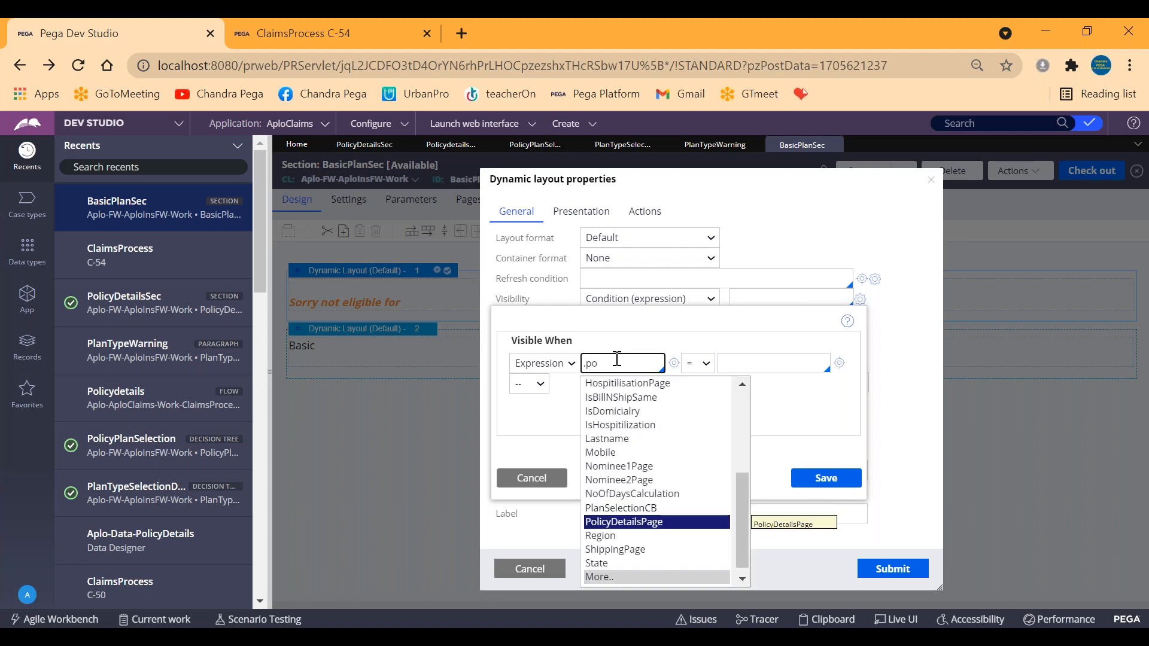
pyautogui.press('Return')
pyautogui.press('BackSpace')
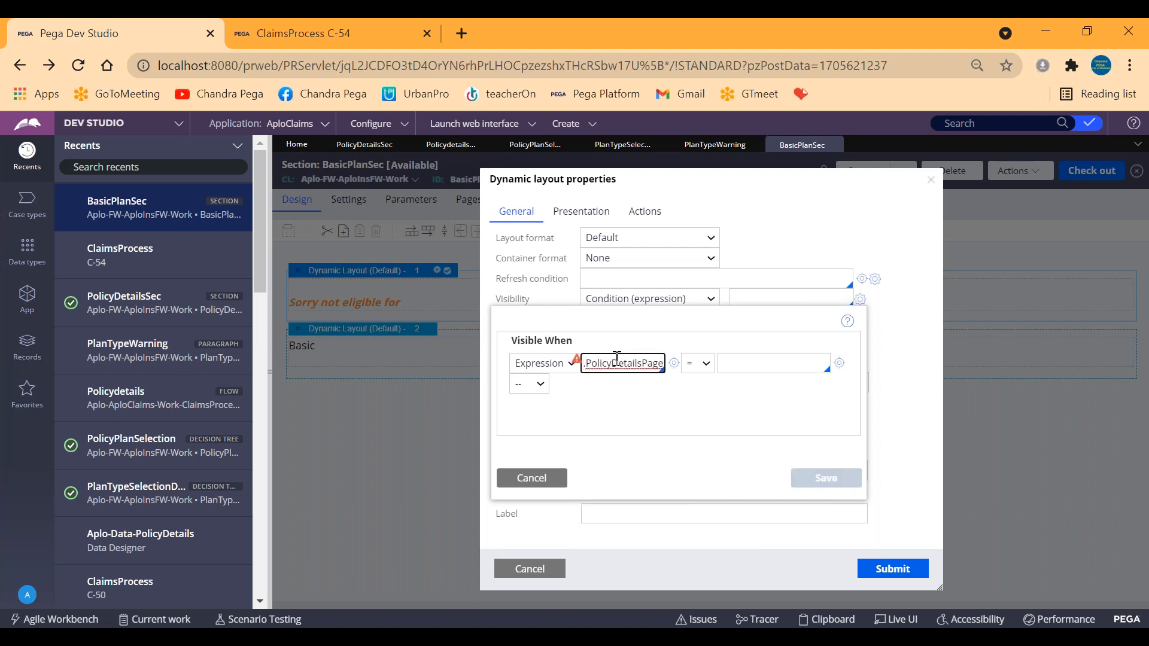
pyautogui.press('Down')
pyautogui.press('Down')
pyautogui.press('Return')
# Step: Complete the visibility condition as .PolicyDetailsPage.PlanType != .PolicyDetailsPage.RecomendedPlanType, and save it with the layout properties
pyautogui.click(698, 363)
pyautogui.click(687, 449)
pyautogui.click(739, 360)
pyautogui.write('.po')
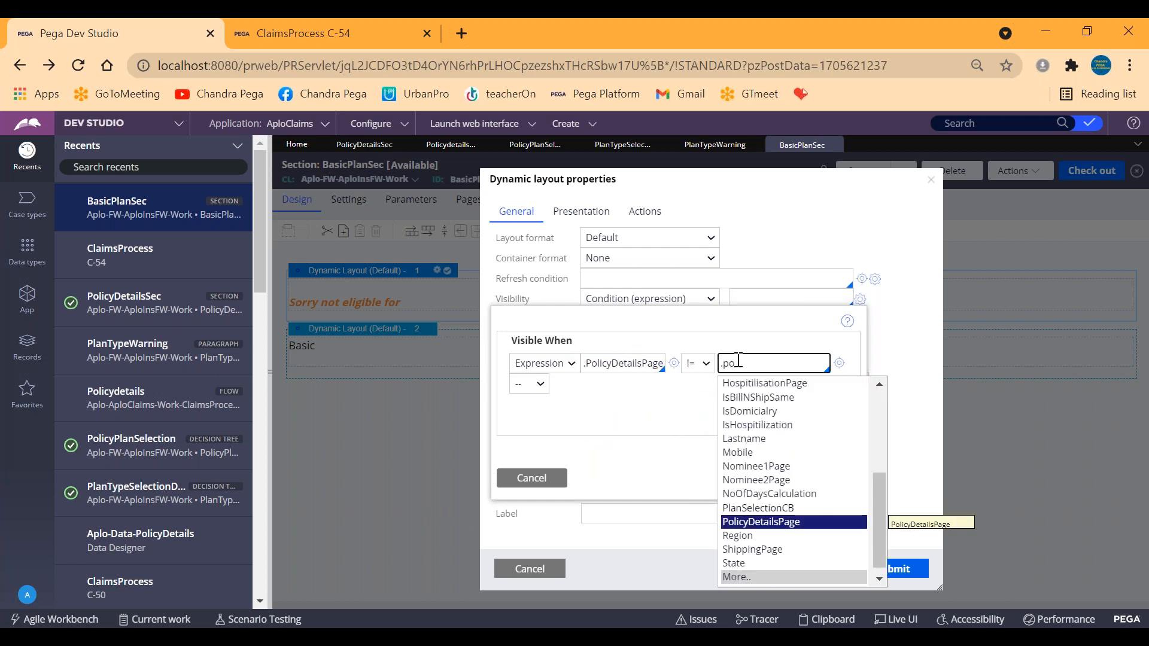
pyautogui.press('Return')
pyautogui.write('.')
pyautogui.press('Down')
pyautogui.press('Down')
pyautogui.press('Down')
pyautogui.press('Down')
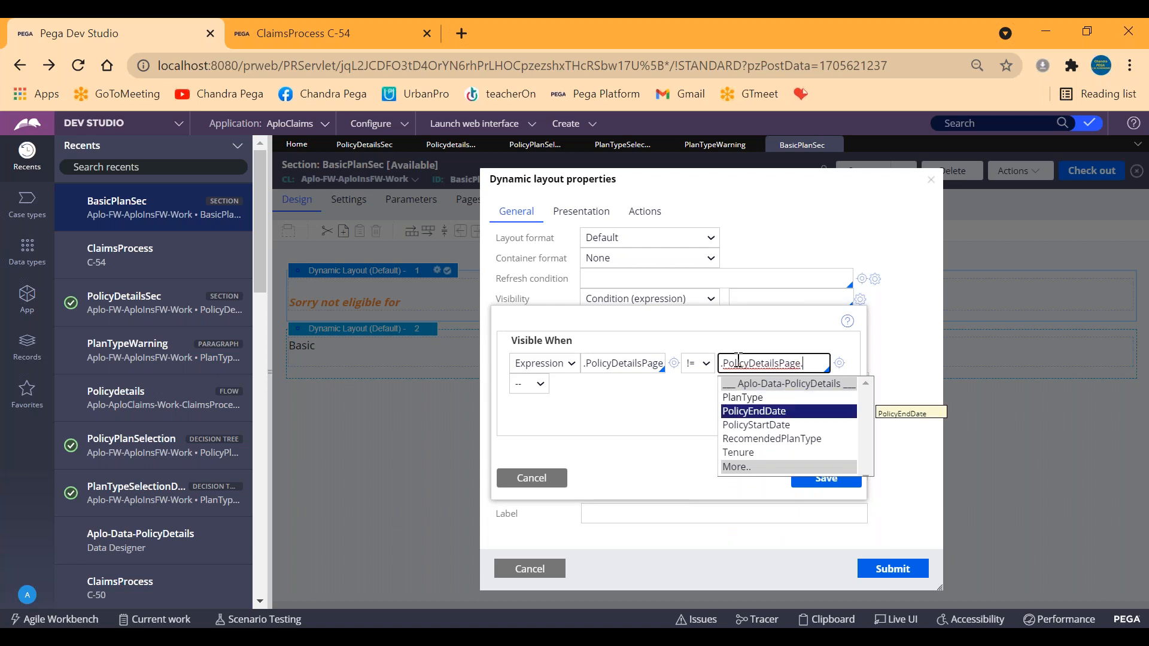
pyautogui.press('Return')
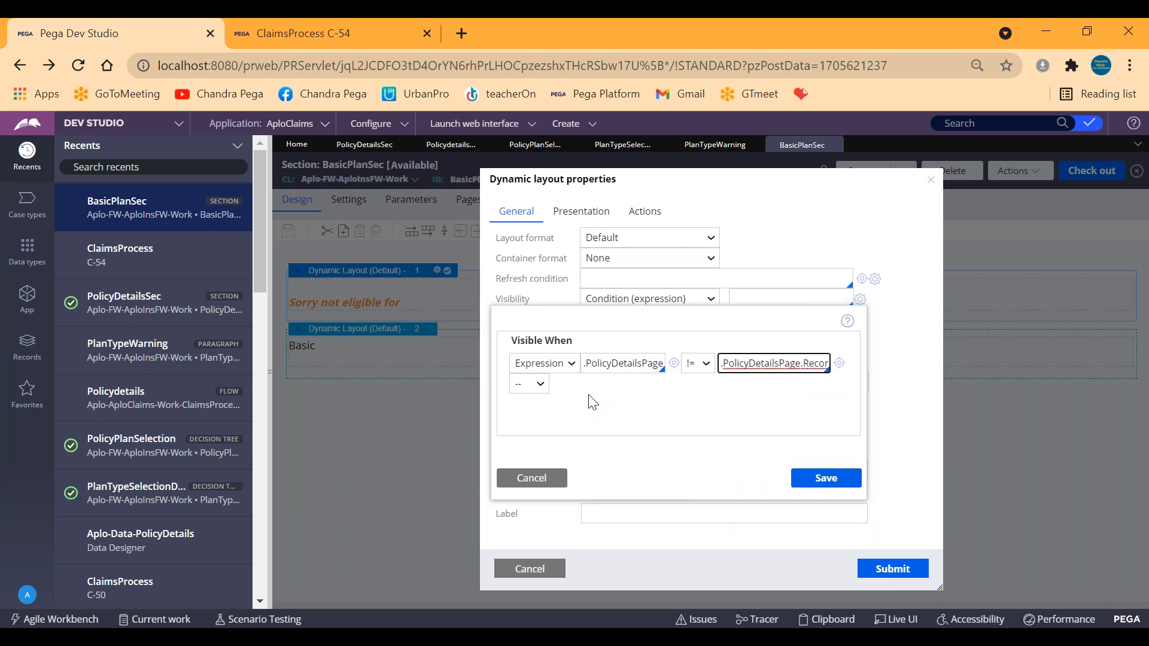
pyautogui.click(633, 366)
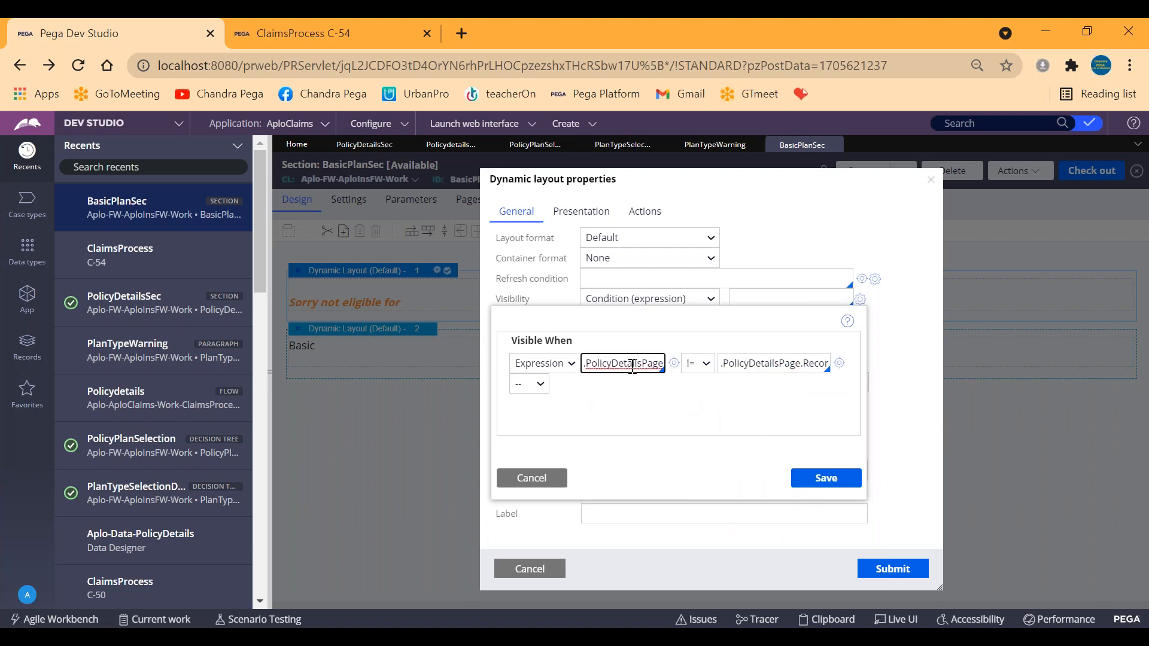
pyautogui.write('.PlanType')
pyautogui.click(827, 479)
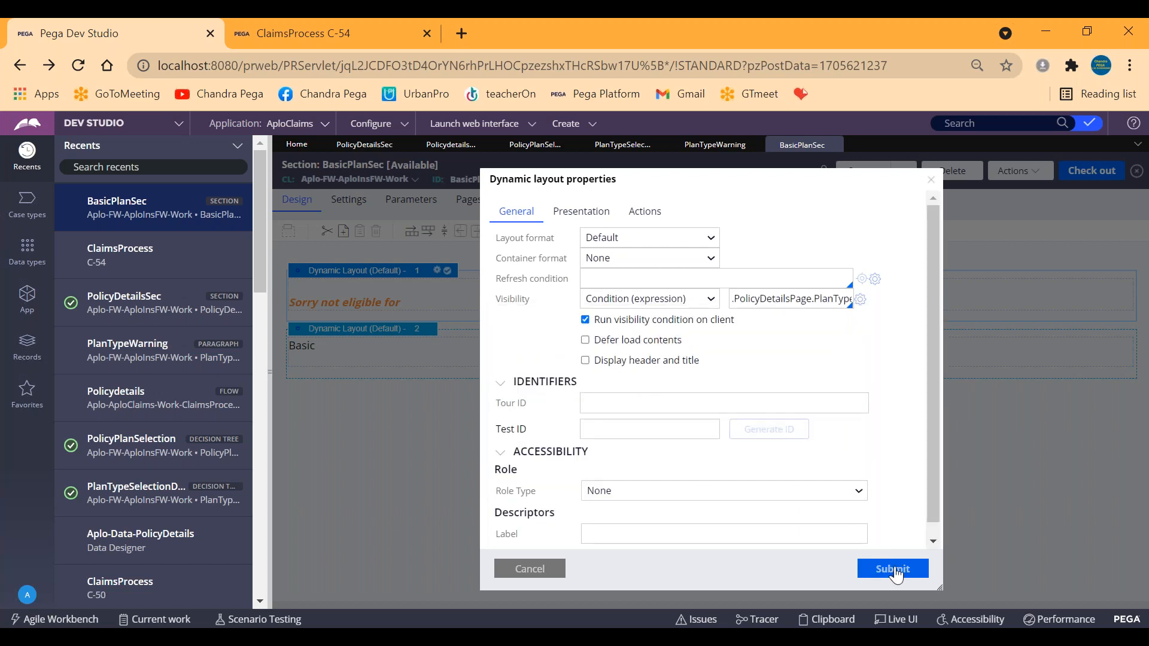
pyautogui.click(895, 570)
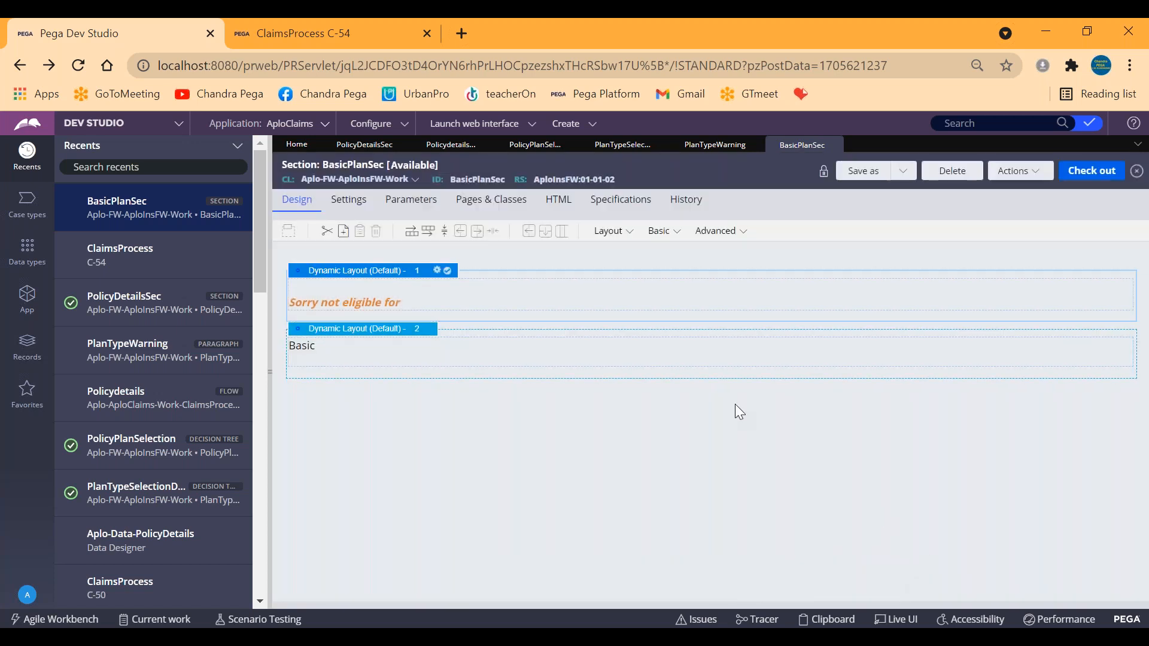
# Step: Check out and save the BasicPlanSec section, and copy its dynamic layout containing the warning paragraph
pyautogui.click(1092, 170)
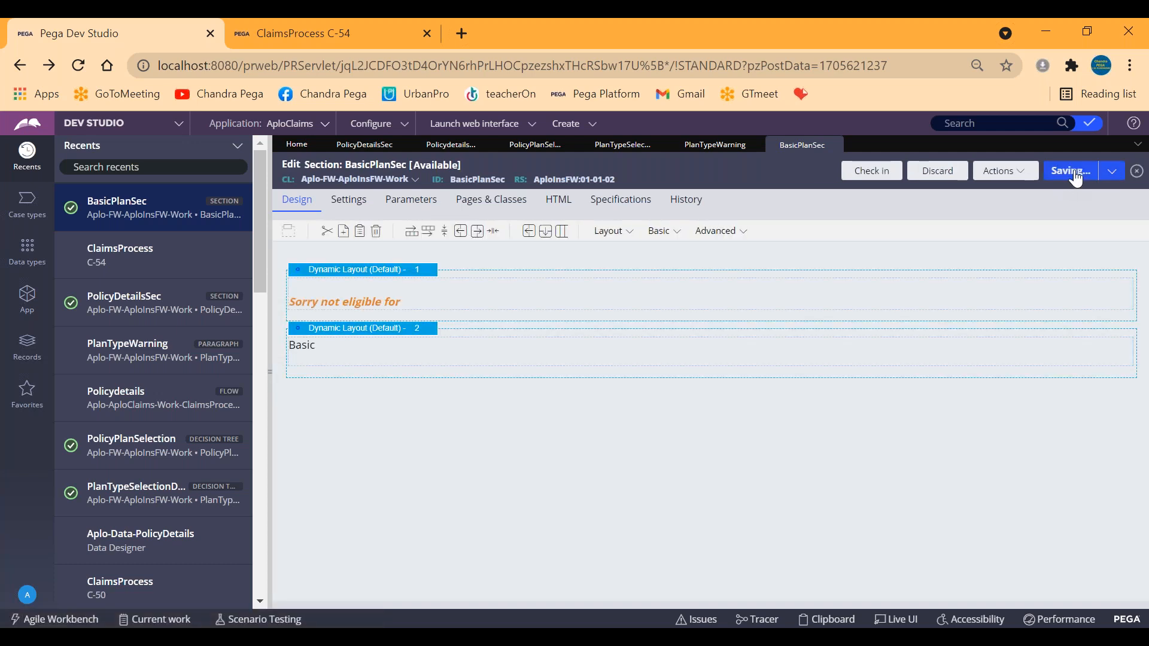
pyautogui.rightClick(352, 277)
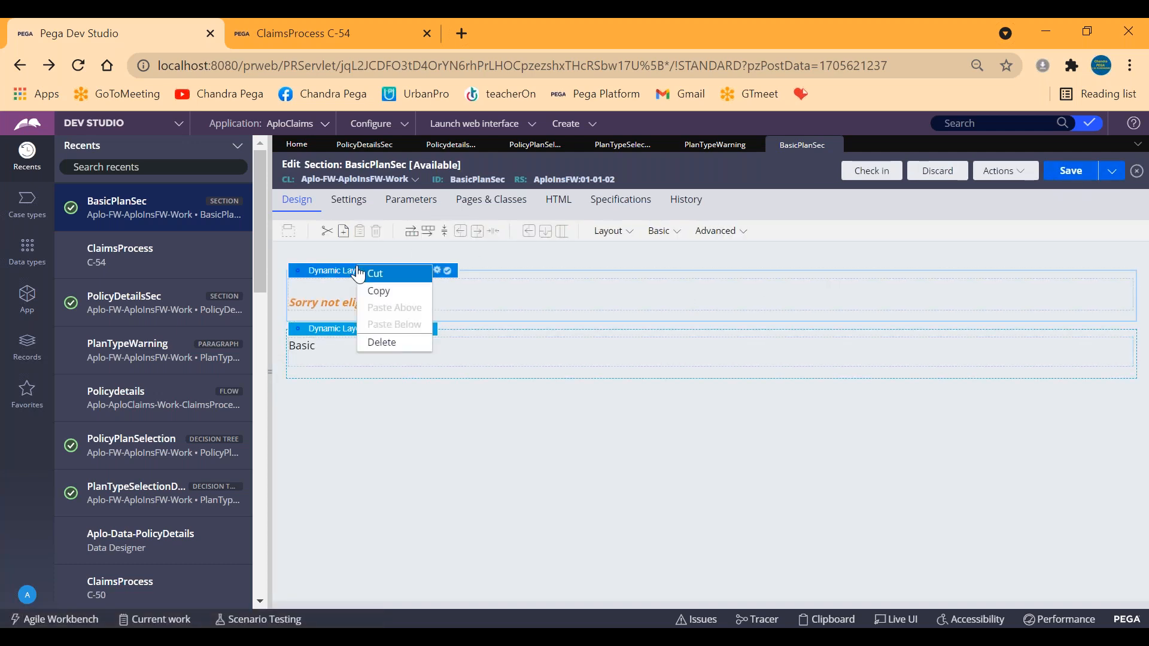
pyautogui.click(371, 294)
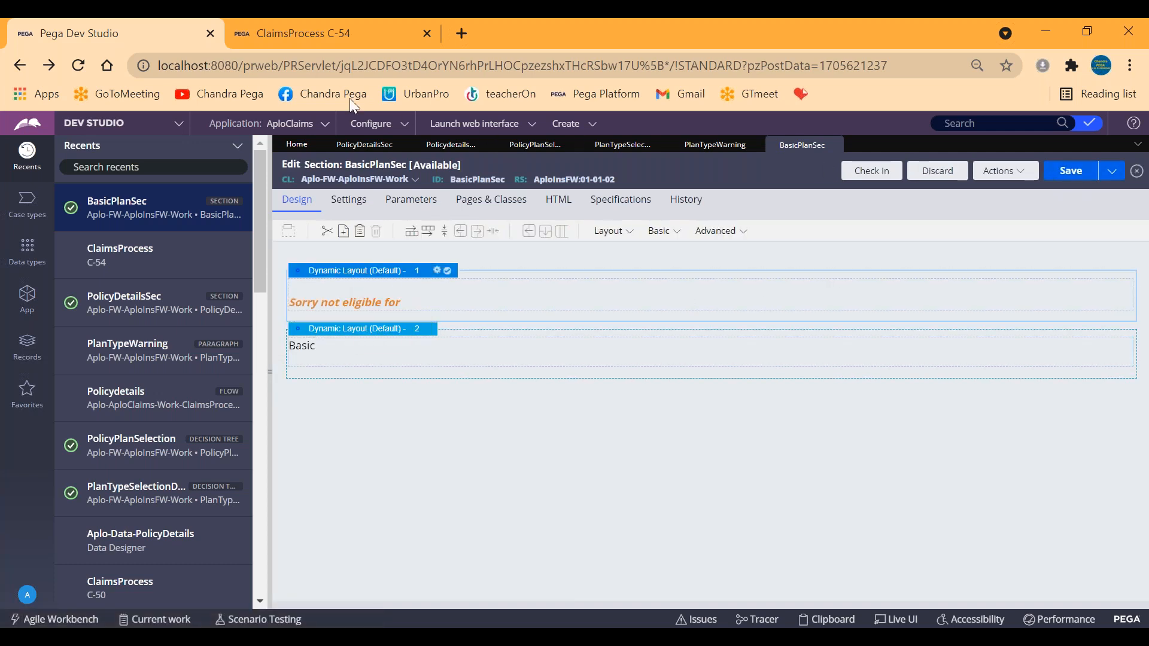
# Step: Open the PresmiumSec section from the User Interface rules of the Aplo-FW-AploInsFW-Work class
pyautogui.click(30, 303)
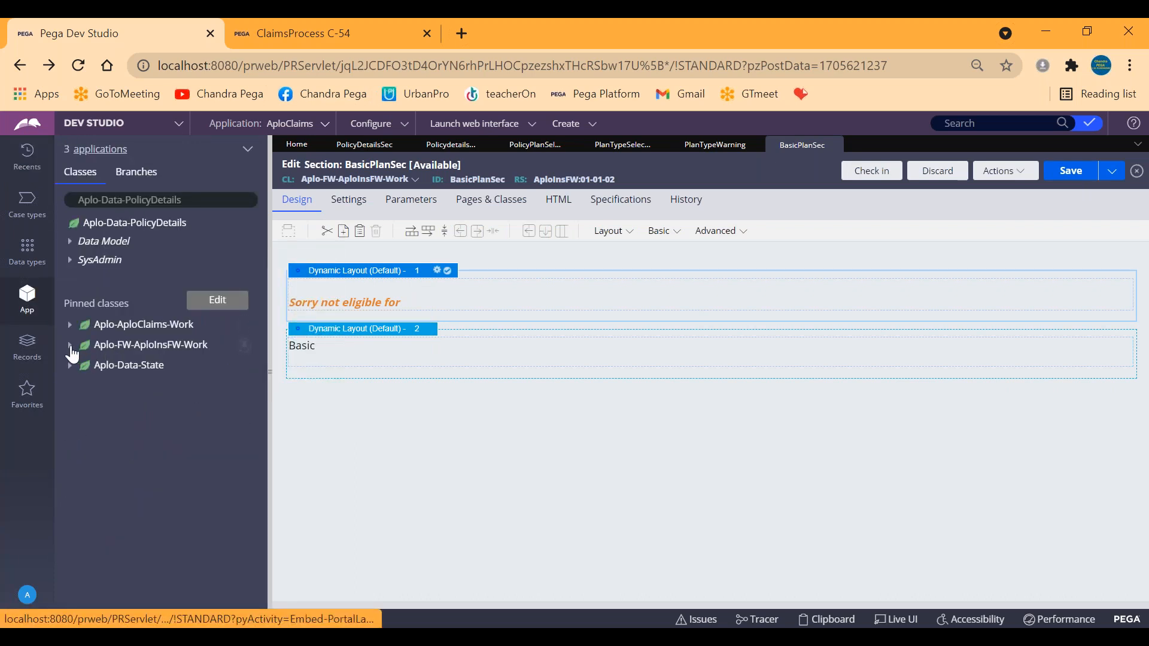
pyautogui.click(70, 346)
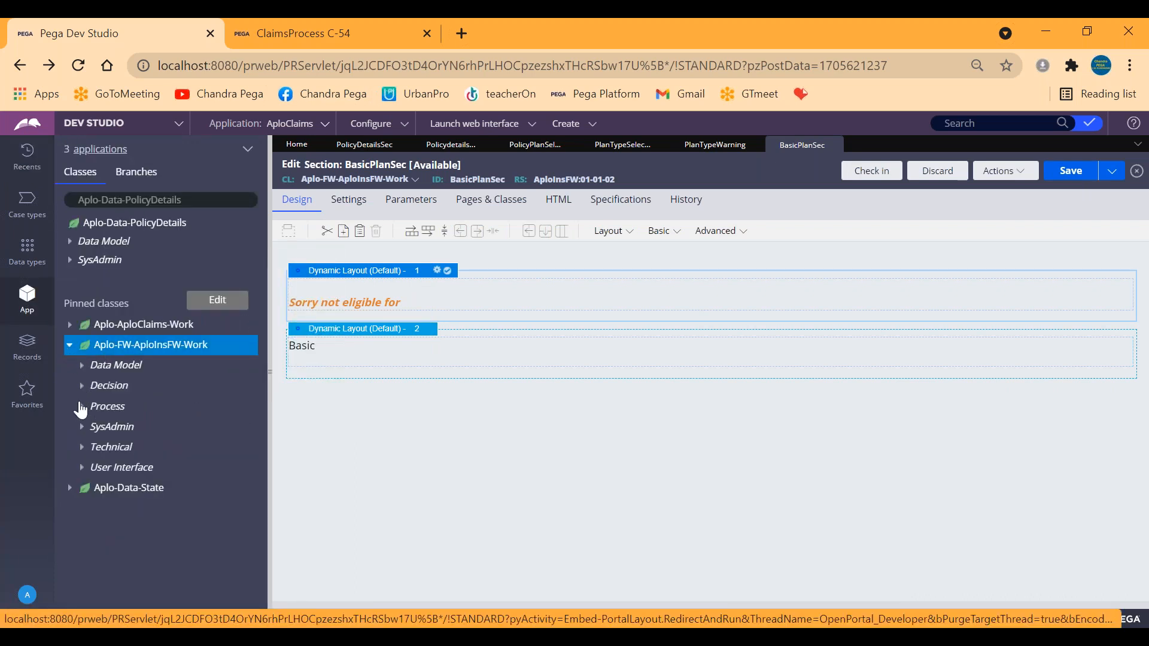
pyautogui.click(81, 468)
pyautogui.click(95, 510)
pyautogui.scroll(-3, 185, 423)
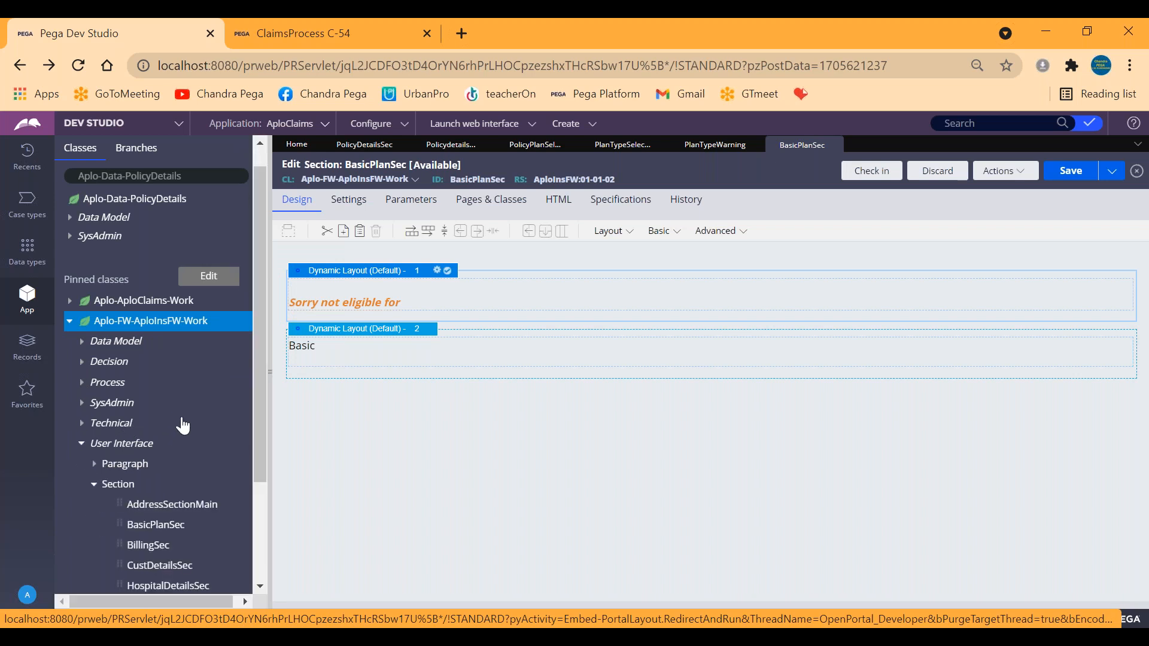
pyautogui.click(152, 513)
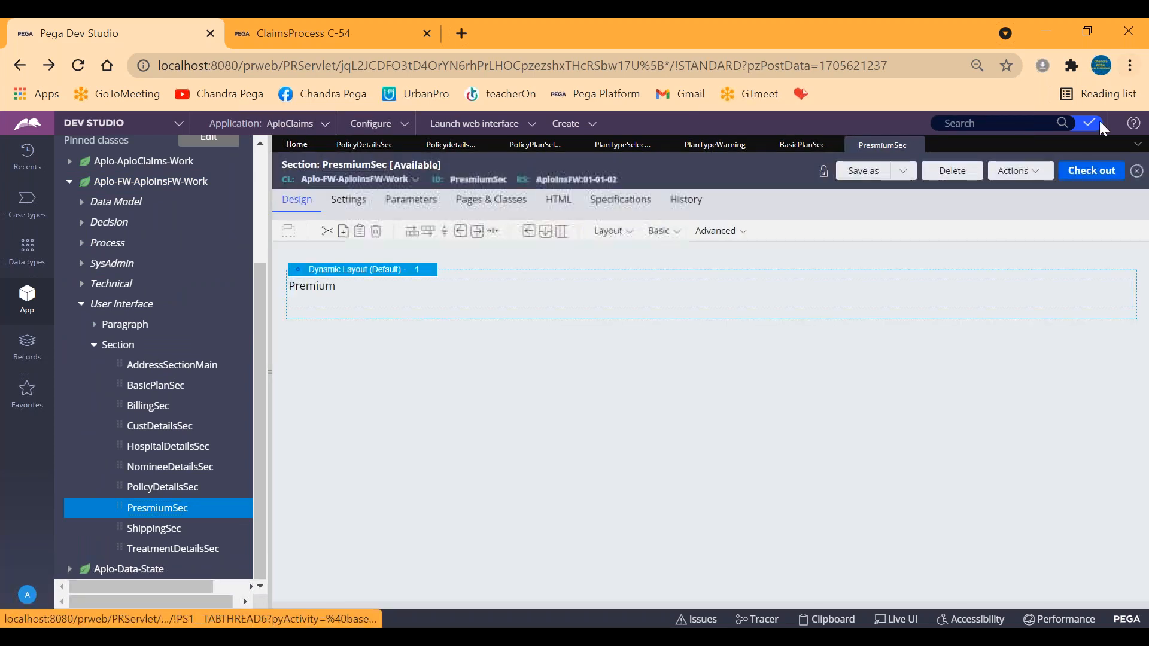
# Step: Check out the PresmiumSec section, paste the copied warning layout above the Premium layout, and save it
pyautogui.click(1080, 170)
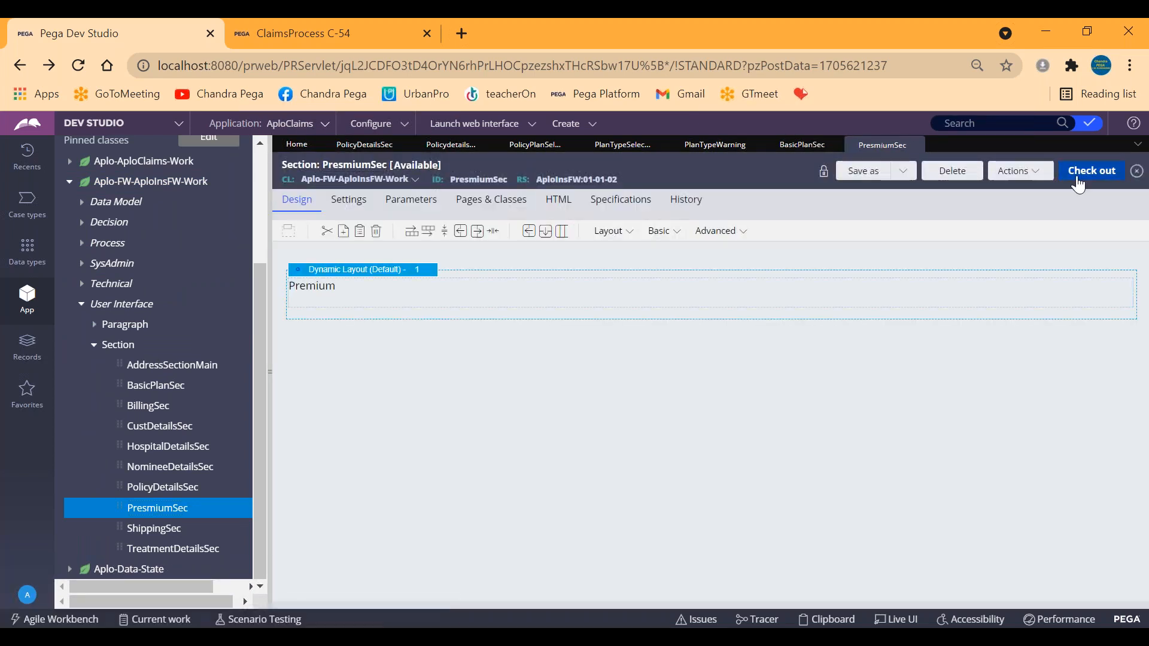
pyautogui.rightClick(372, 276)
pyautogui.click(389, 332)
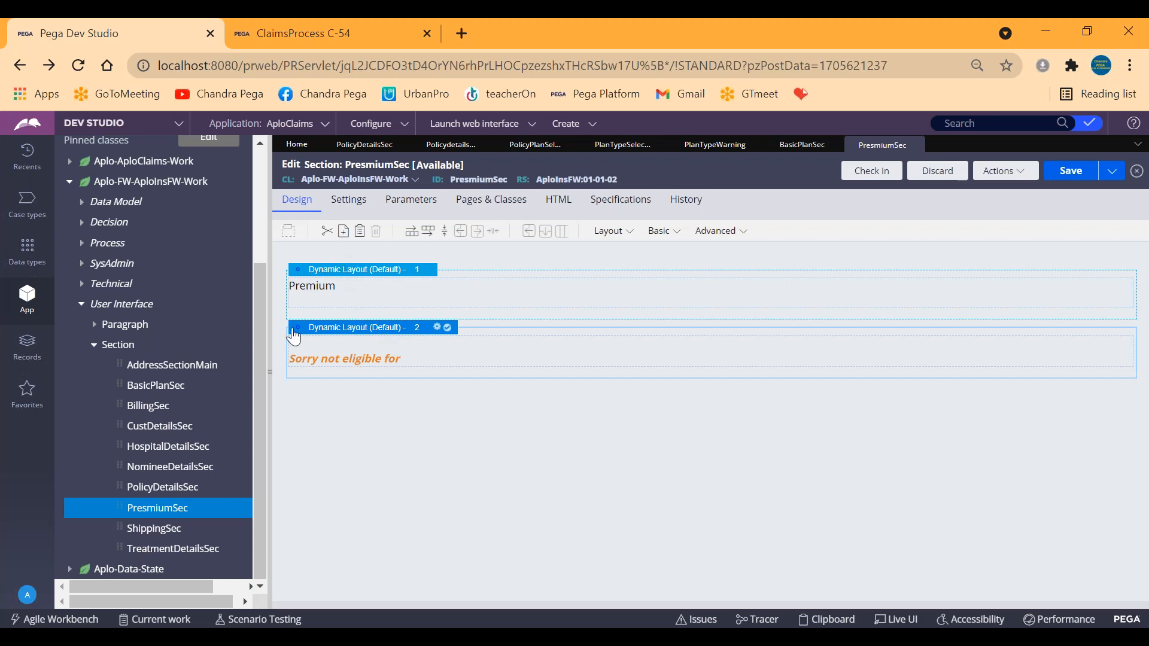
pyautogui.moveTo(296, 328); pyautogui.dragTo(308, 265)
pyautogui.click(1081, 173)
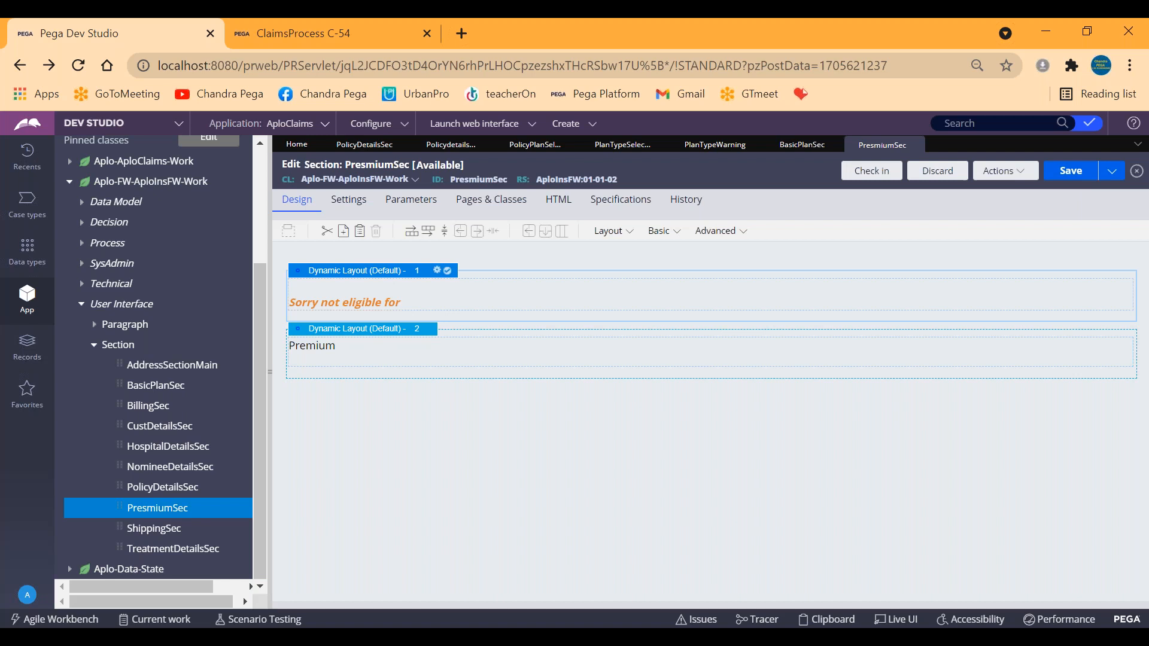
# Step: Switch to the AploClaims case portal, turn off Live UI inspection, and create a new ClaimsProcess case
pyautogui.click(253, 37)
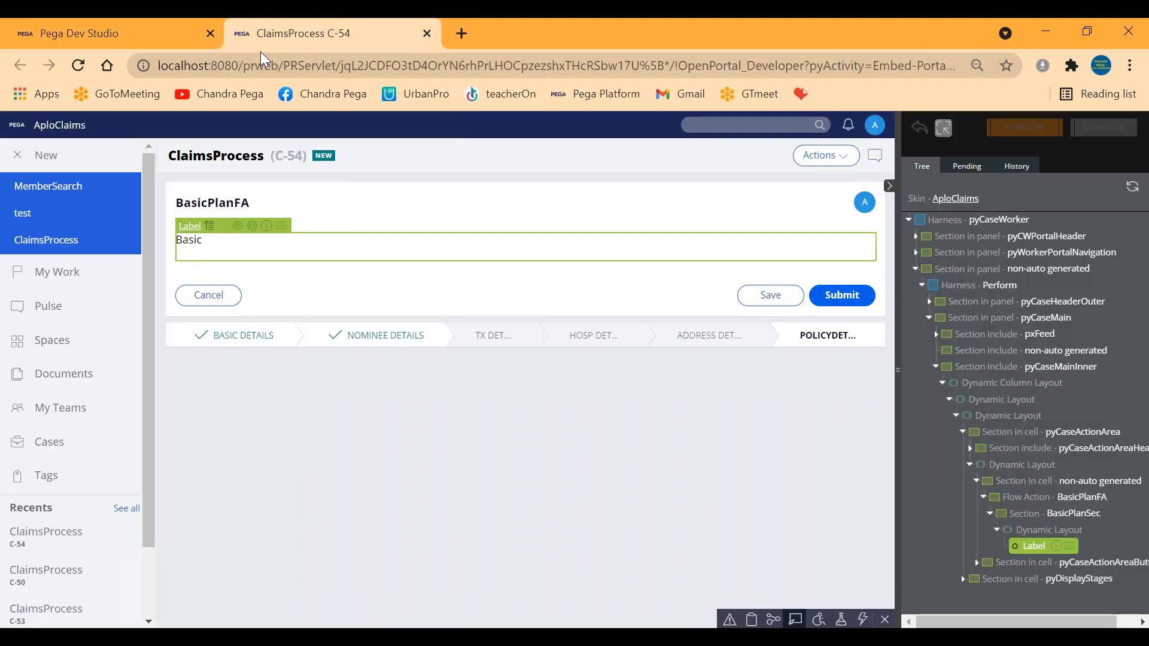
pyautogui.click(802, 620)
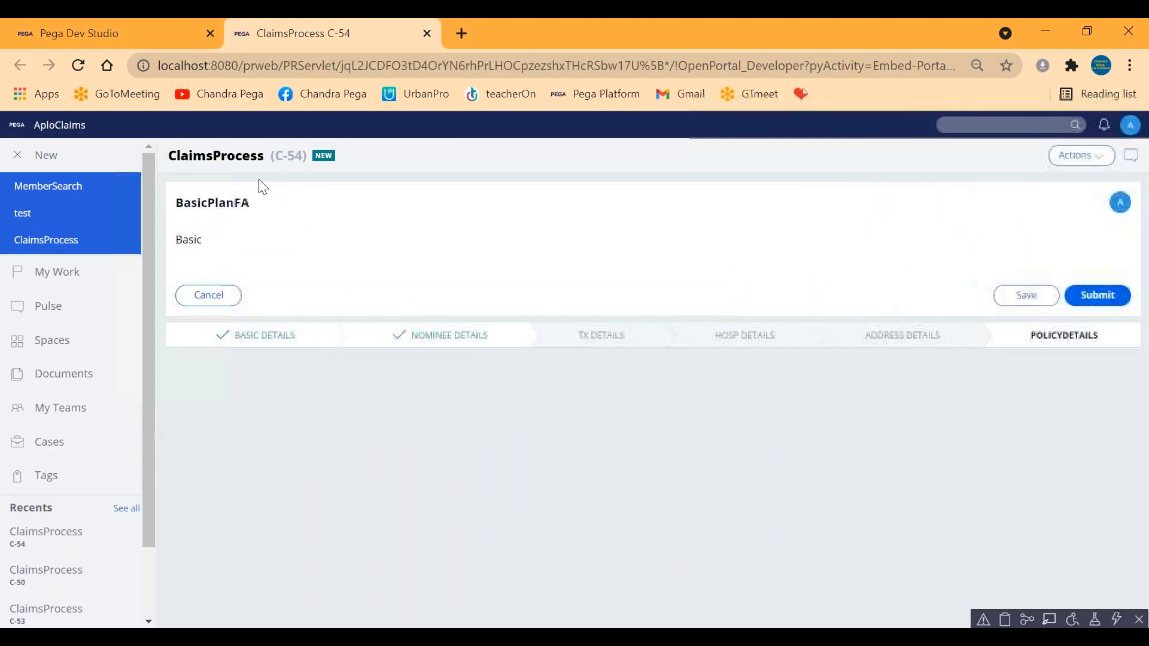
pyautogui.click(46, 240)
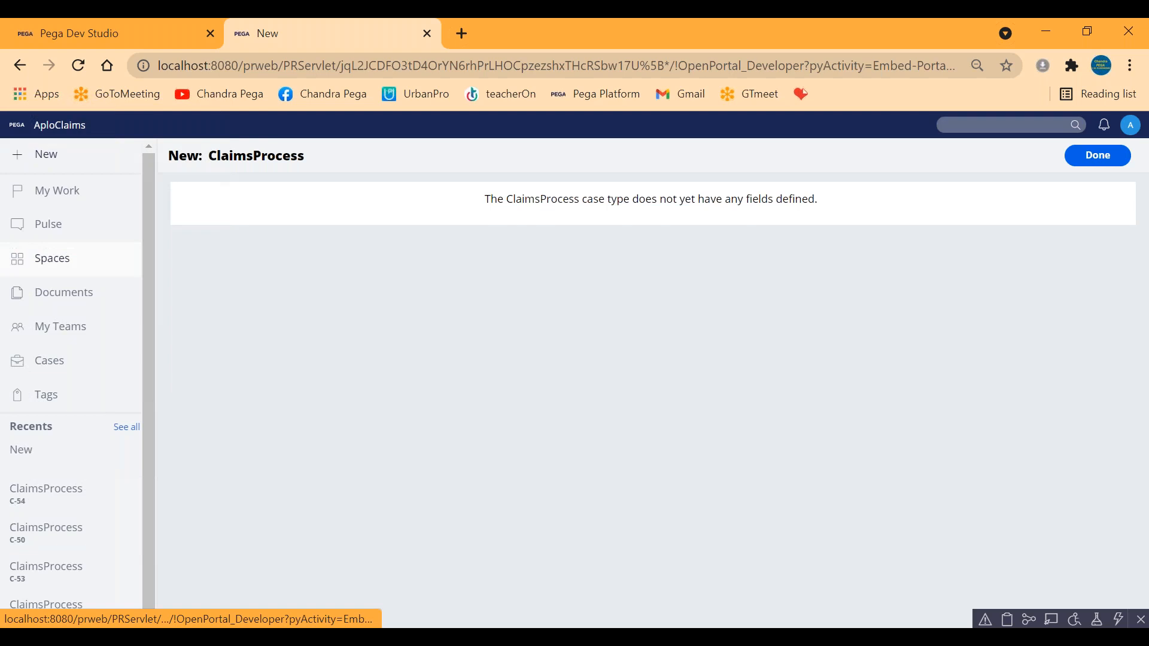
pyautogui.click(1100, 154)
# Step: Fill in the customer's first and last name, set gender to Male and age to 22, and submit the customer details
pyautogui.click(480, 258)
pyautogui.write('sdfsdf')
pyautogui.click(612, 258)
pyautogui.write('sdfsdf')
pyautogui.click(852, 257)
pyautogui.click(849, 291)
pyautogui.click(322, 310)
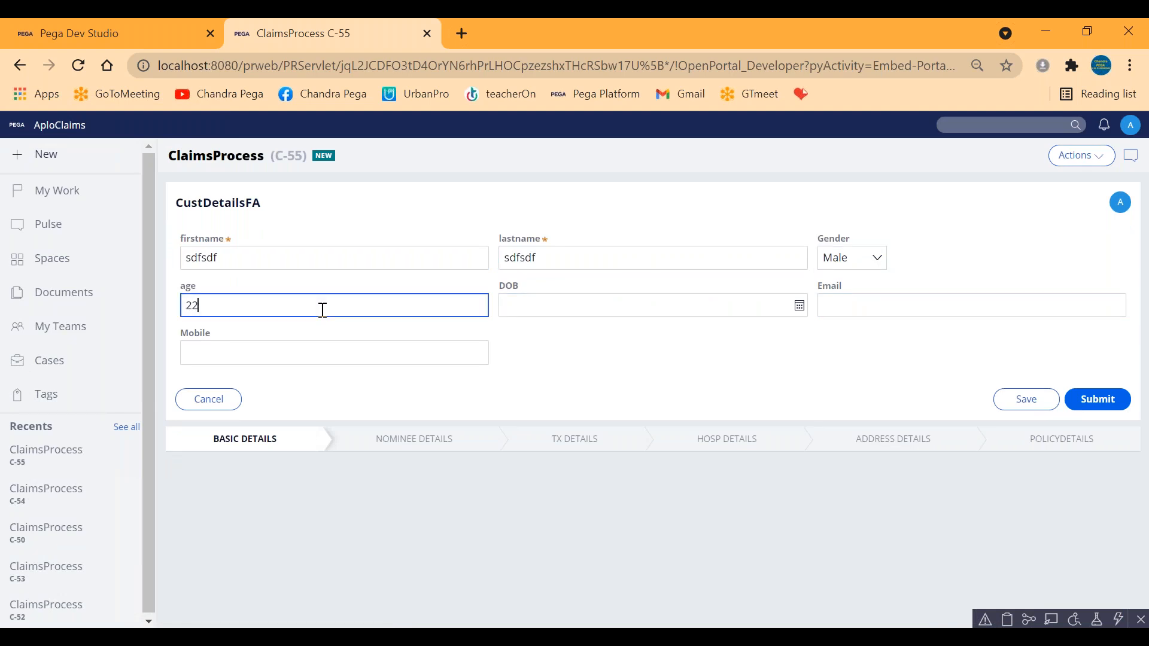
pyautogui.click(1095, 399)
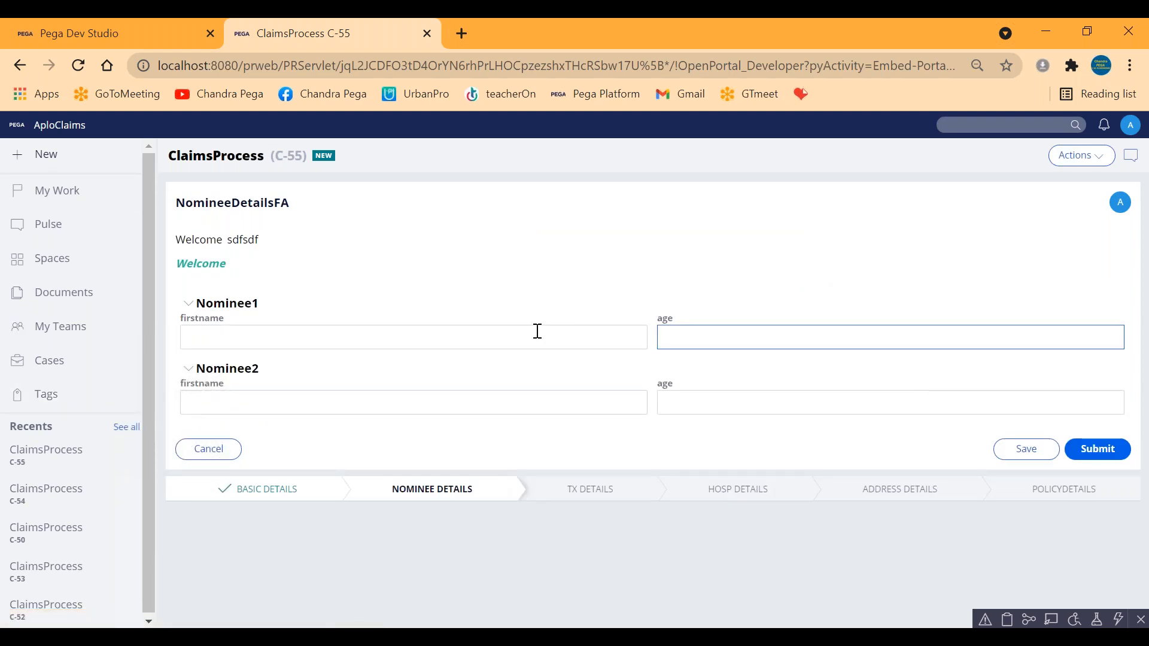
# Step: Change the case's stage directly to the chosen stage Policydetails and submit the change
pyautogui.click(1082, 155)
pyautogui.click(1083, 226)
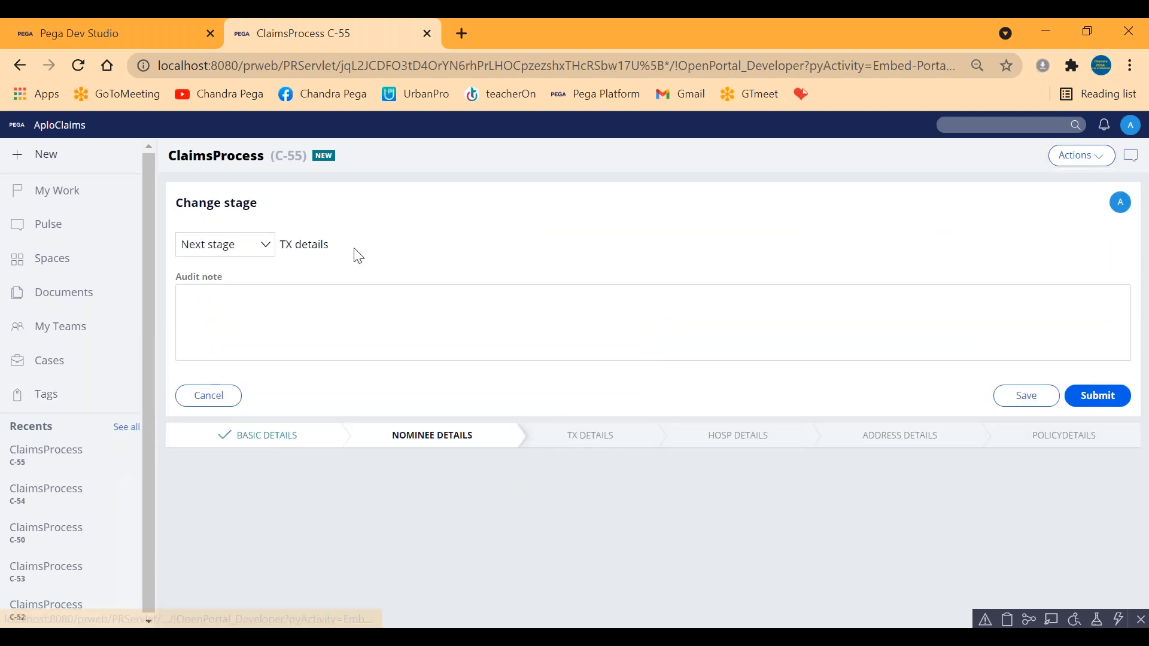
pyautogui.click(224, 249)
pyautogui.click(228, 281)
pyautogui.click(307, 247)
pyautogui.click(317, 323)
pyautogui.click(1096, 396)
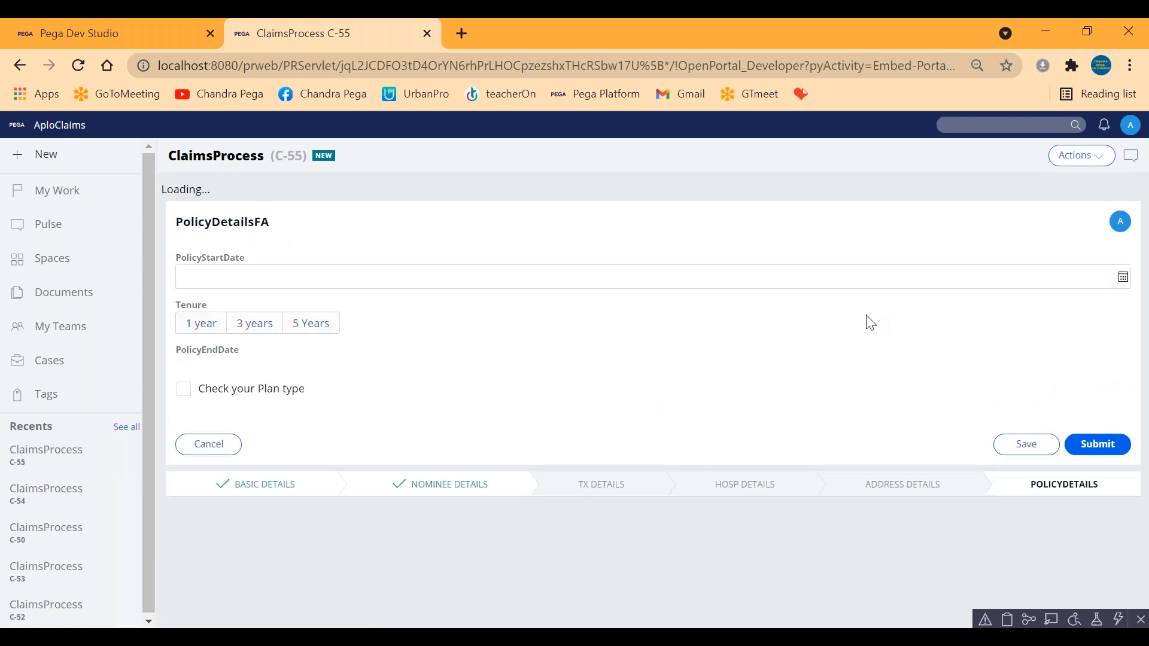
# Step: Enable Check your Plan type, submit the policy details with PlanType Basic, and check the resulting plan label
pyautogui.click(185, 372)
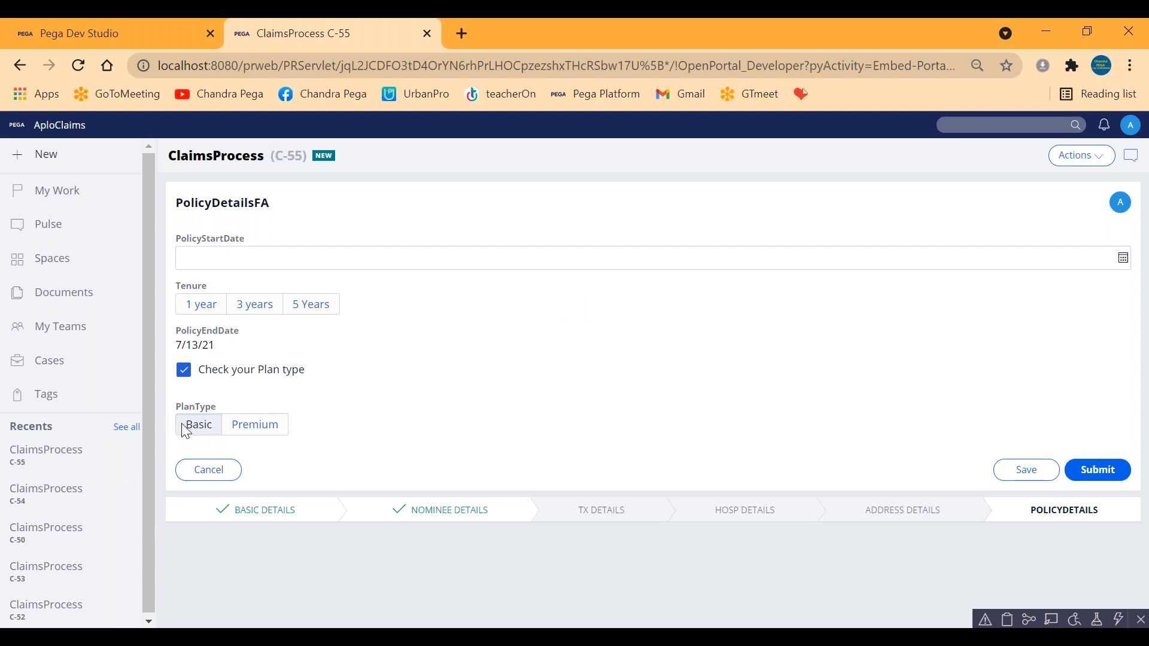
pyautogui.click(1117, 476)
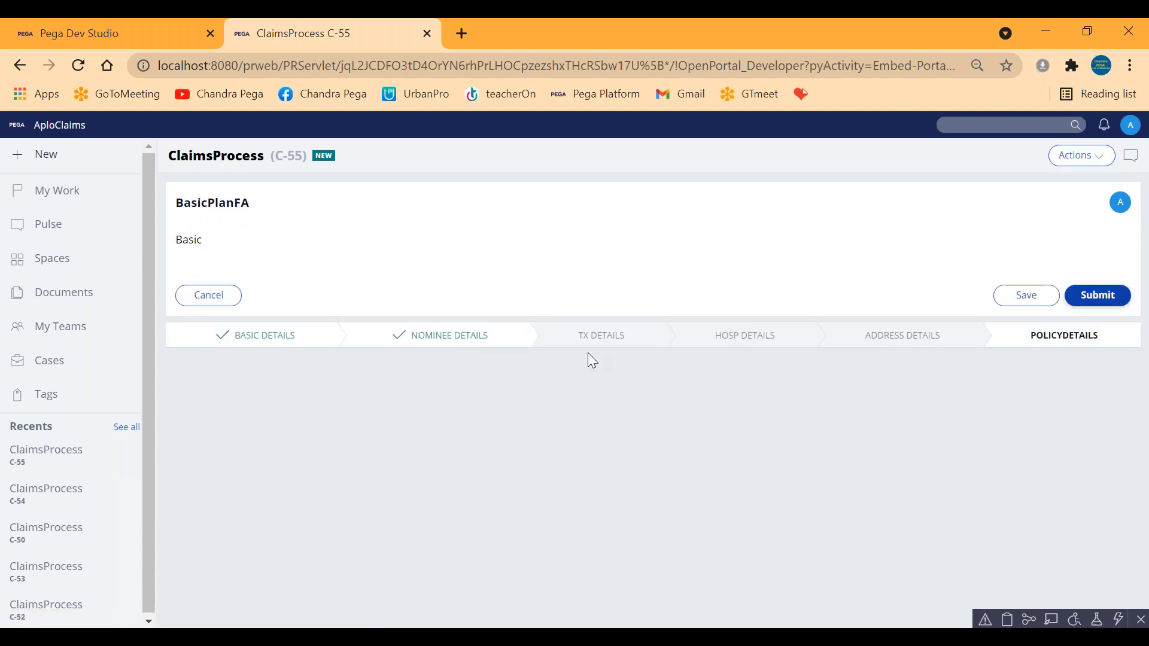
pyautogui.moveTo(181, 241); pyautogui.dragTo(263, 251)
pyautogui.click(428, 243)
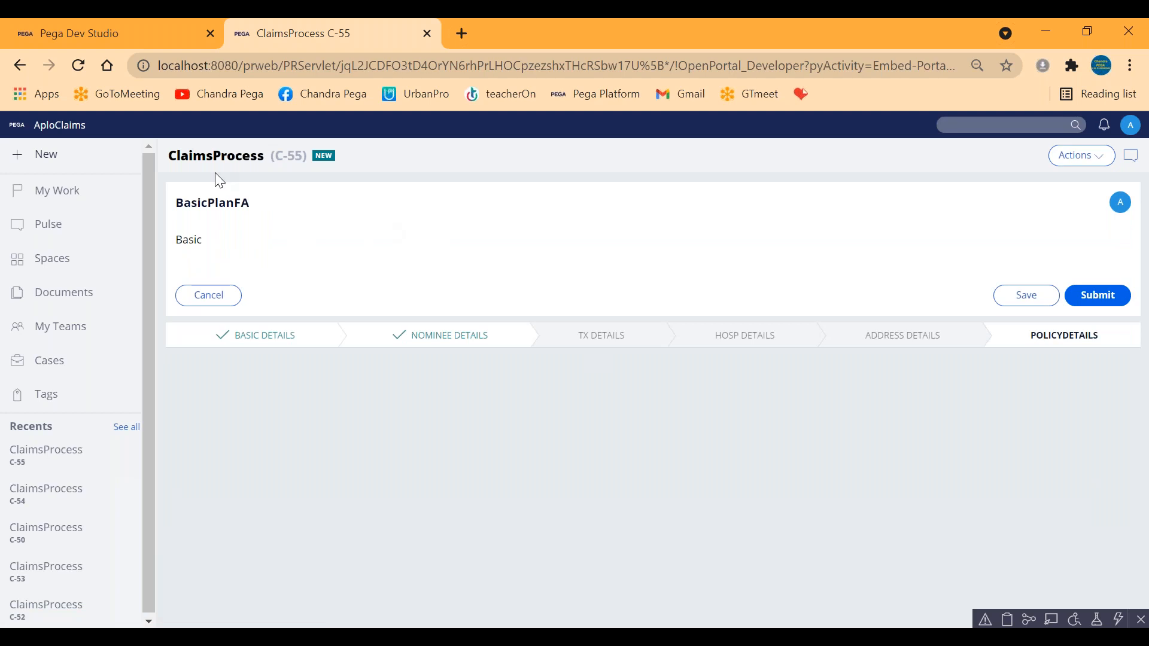
# Step: Create another ClaimsProcess case to test a different plan type
pyautogui.click(47, 158)
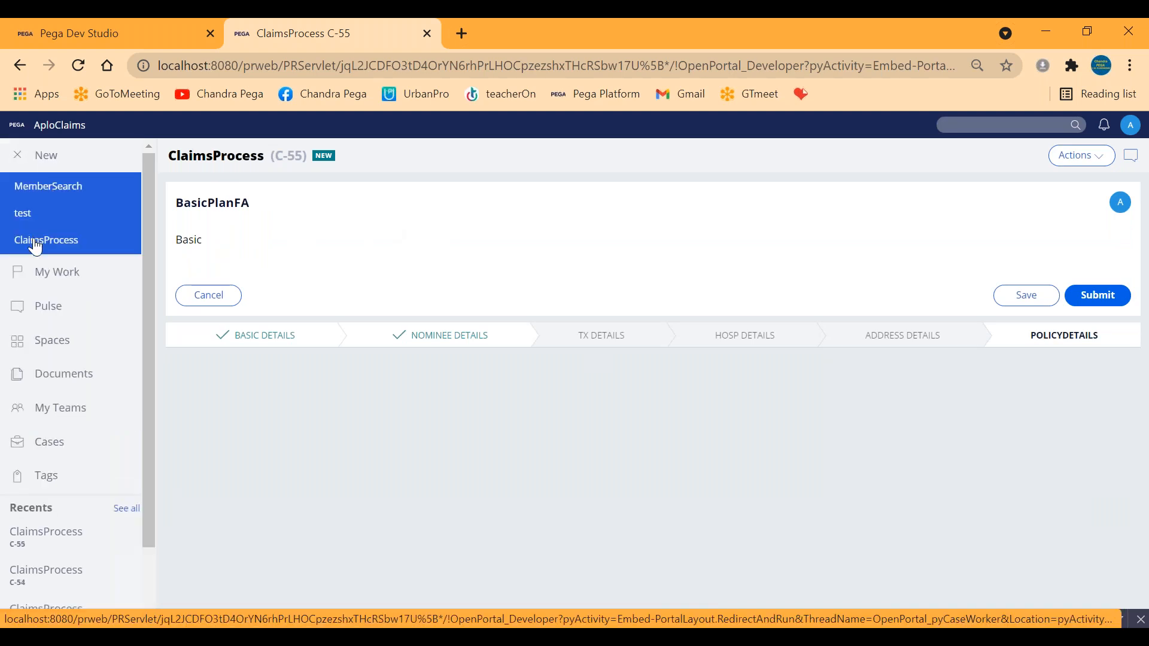
pyautogui.click(36, 246)
pyautogui.click(1097, 157)
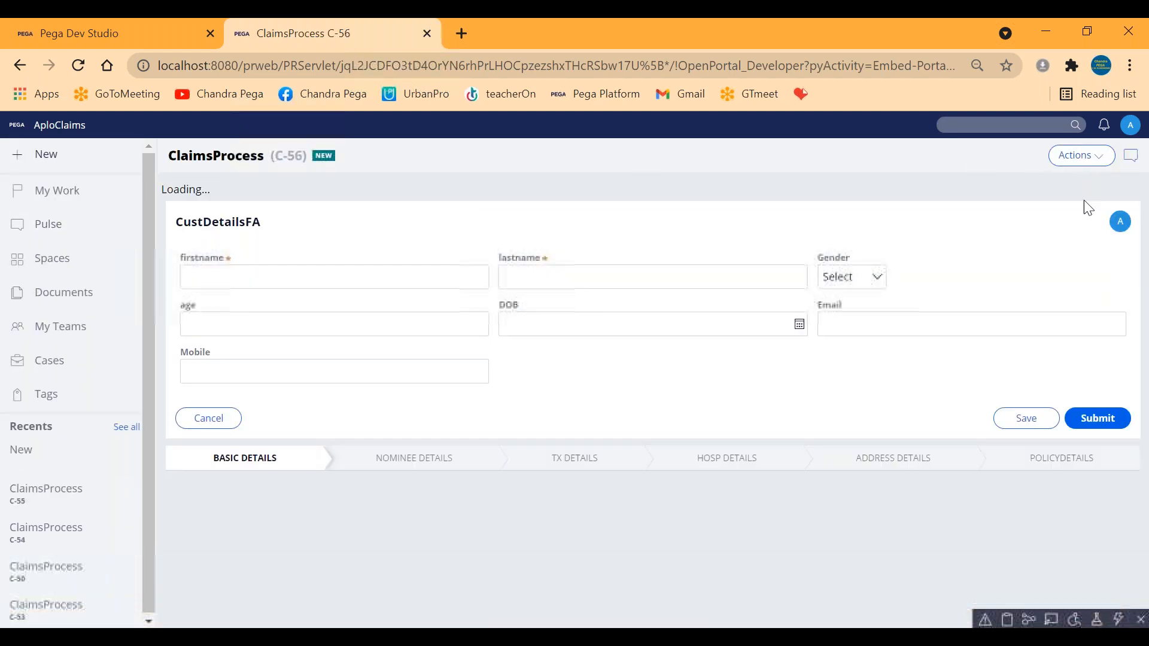
# Step: Fill in the second case's customer first name, last name and age, set gender to Male, and submit the details
pyautogui.click(410, 256)
pyautogui.write('fwsfsd')
pyautogui.click(567, 260)
pyautogui.write('sdfsd')
pyautogui.click(855, 258)
pyautogui.click(837, 292)
pyautogui.click(389, 310)
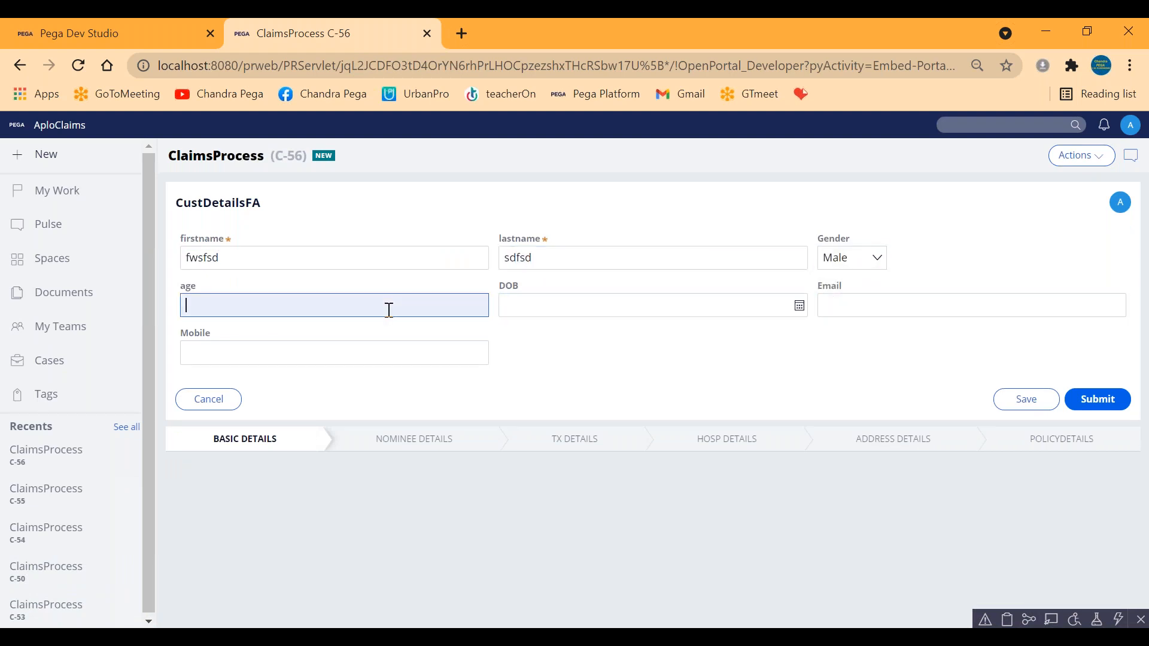
pyautogui.click(1073, 399)
# Step: Move the second case straight to the Policydetails stage using Change stage with Choose a stage
pyautogui.click(1101, 158)
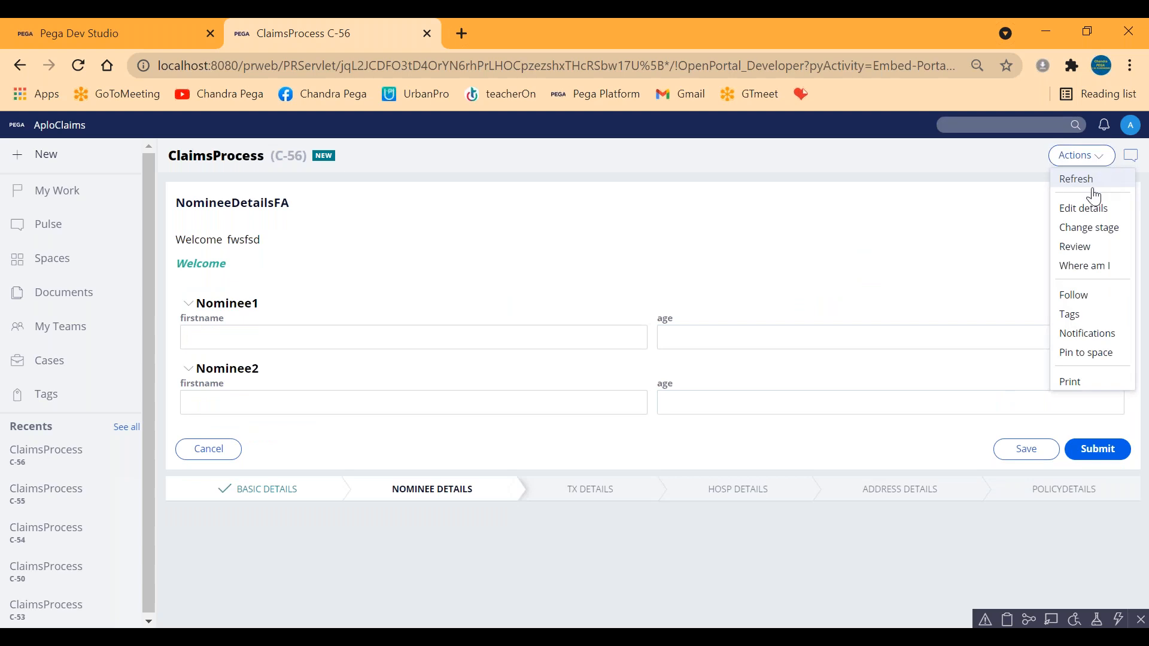
pyautogui.click(1068, 227)
pyautogui.click(251, 251)
pyautogui.click(251, 280)
pyautogui.click(319, 255)
pyautogui.click(308, 328)
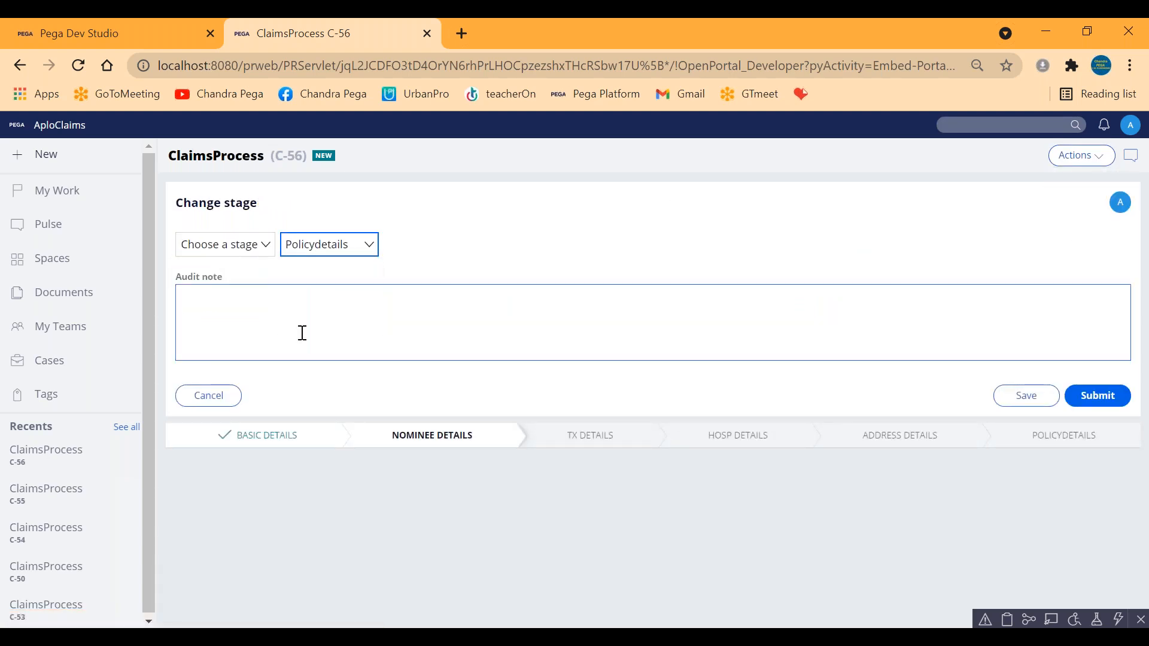
pyautogui.click(1095, 395)
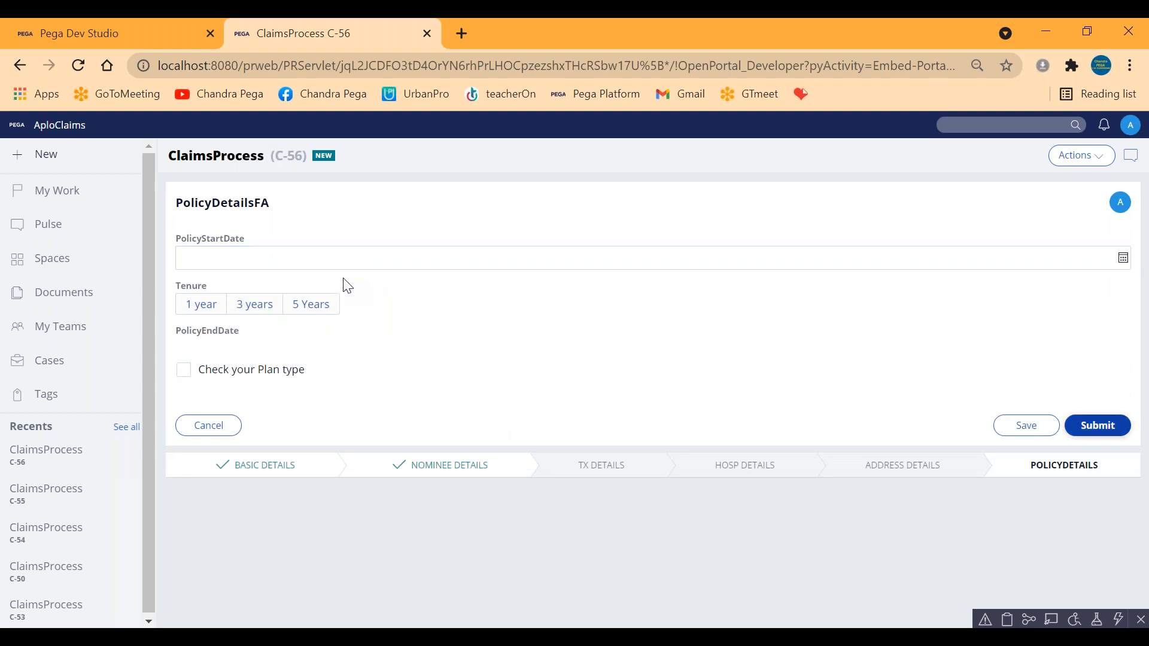
# Step: Enable Check your Plan type, set PlanType to Premium, and submit the policy details
pyautogui.click(185, 369)
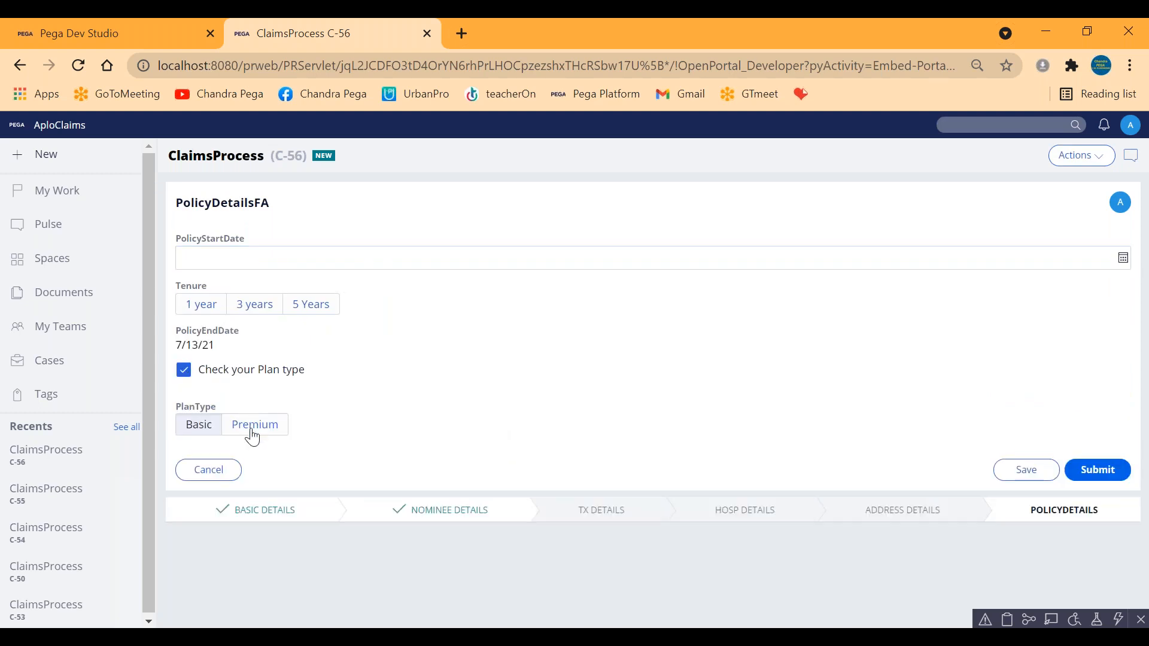
pyautogui.click(253, 429)
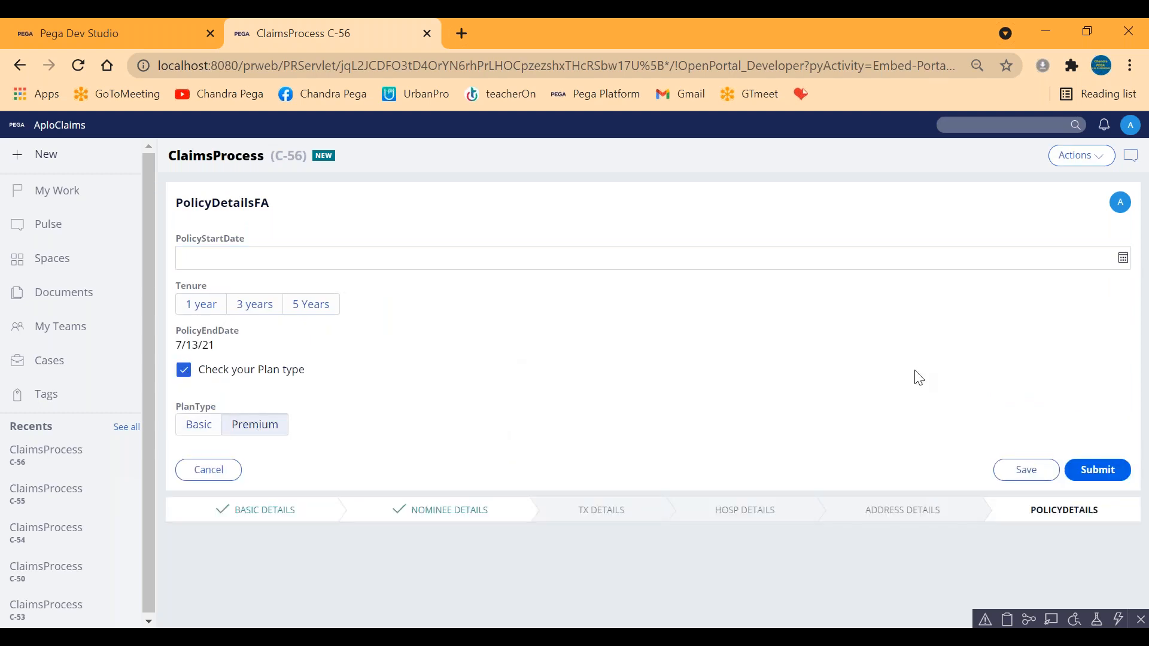
pyautogui.click(1097, 469)
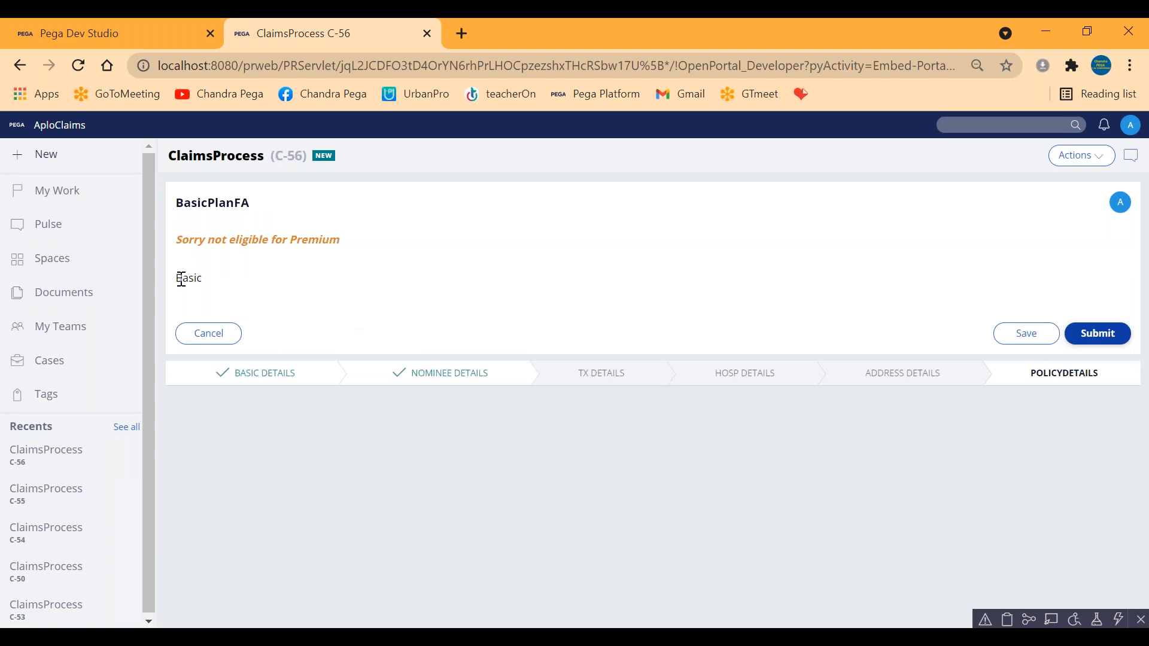
# Step: Examine the plan type warning and the plan label on the BasicPlanFA screen, and return to Dev Studio
pyautogui.moveTo(179, 280); pyautogui.dragTo(217, 287)
pyautogui.moveTo(174, 239); pyautogui.dragTo(363, 250)
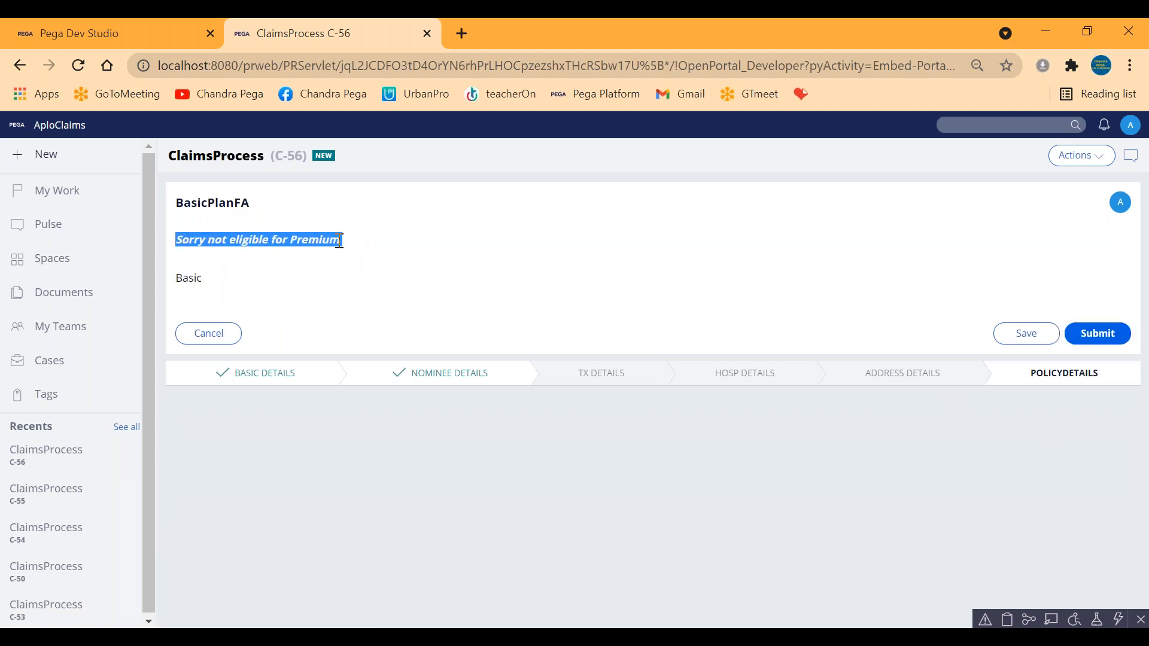
pyautogui.doubleClick(318, 241)
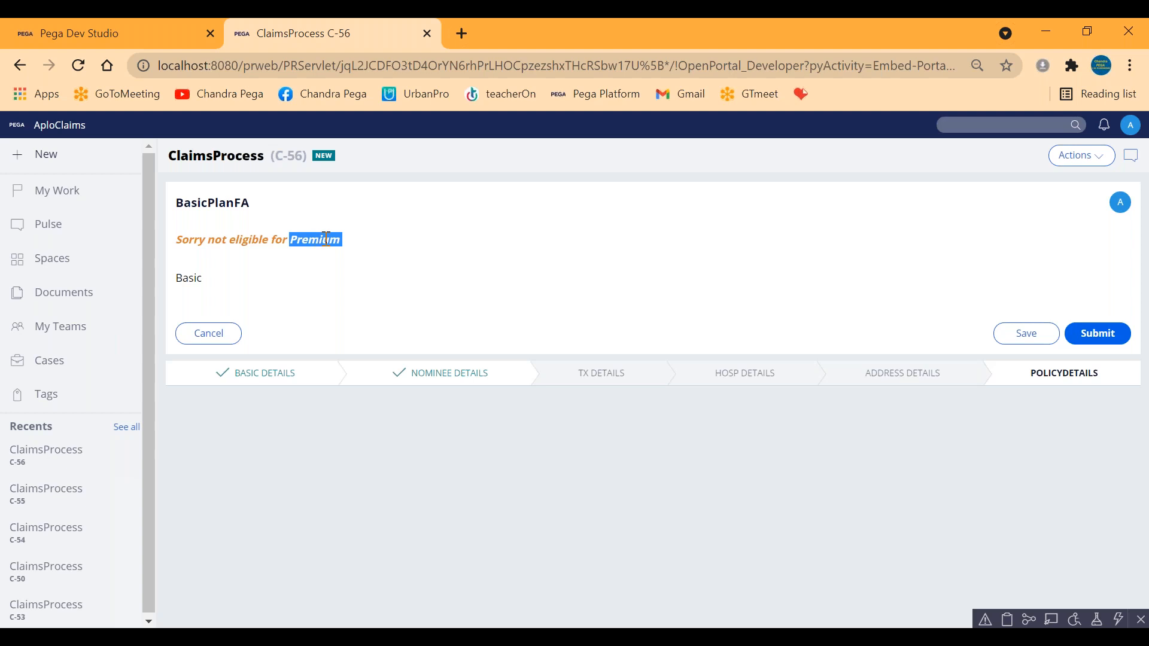
pyautogui.click(381, 251)
pyautogui.doubleClick(178, 240)
pyautogui.moveTo(223, 241); pyautogui.dragTo(361, 247)
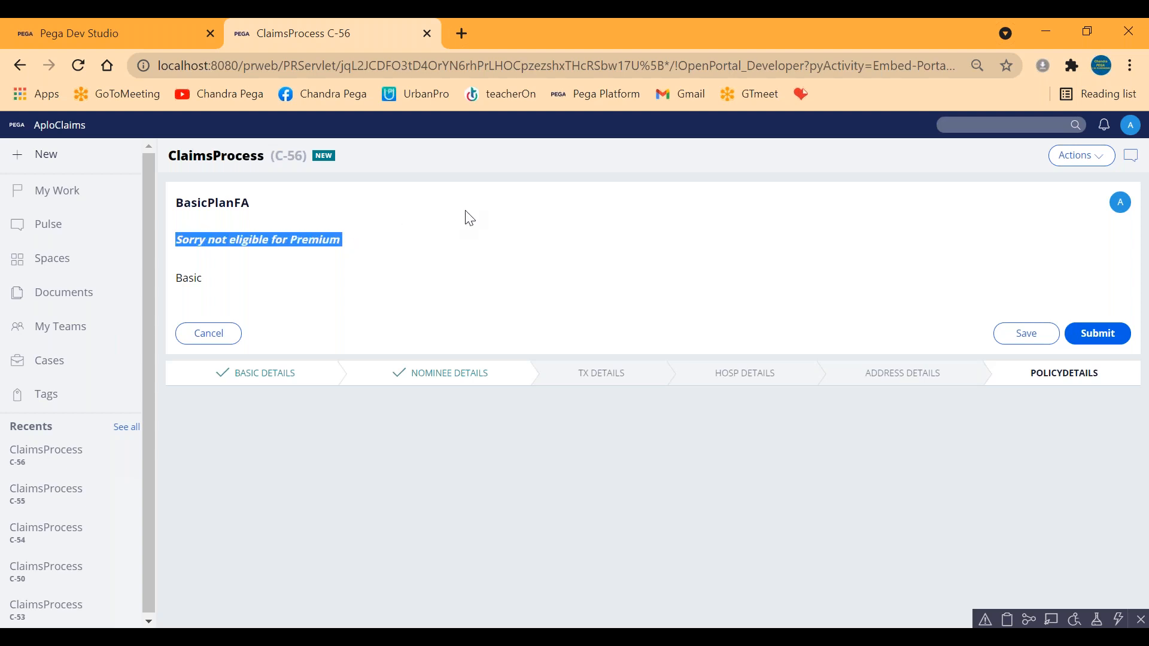
pyautogui.doubleClick(192, 277)
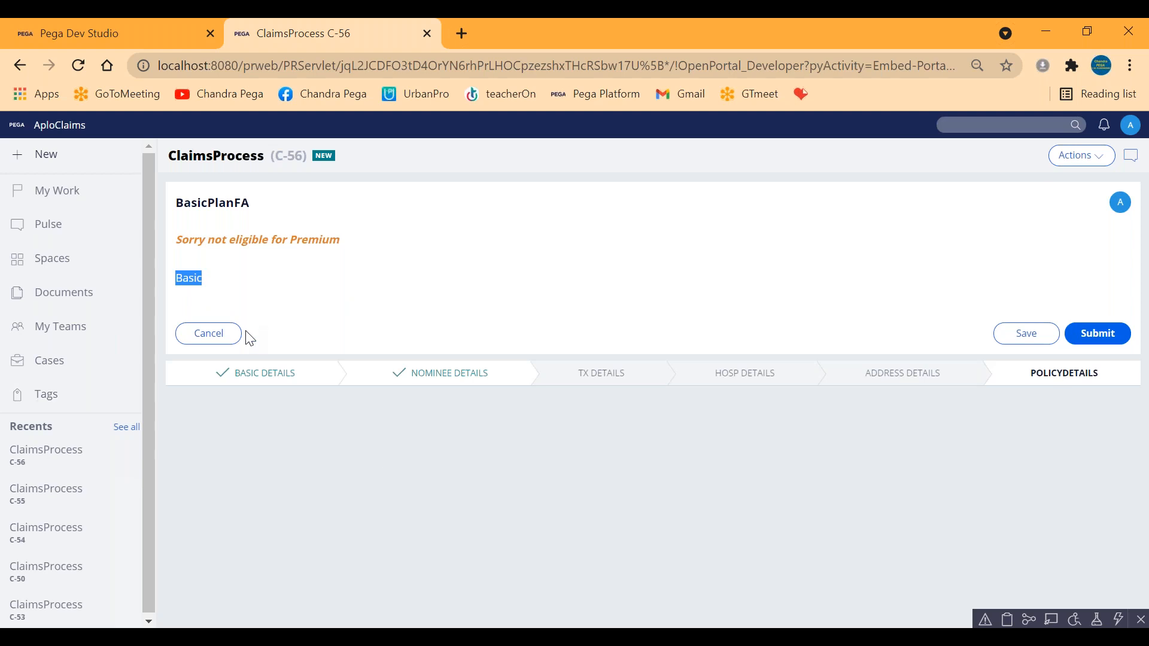
pyautogui.click(246, 290)
pyautogui.doubleClick(190, 273)
pyautogui.click(223, 279)
pyautogui.click(131, 28)
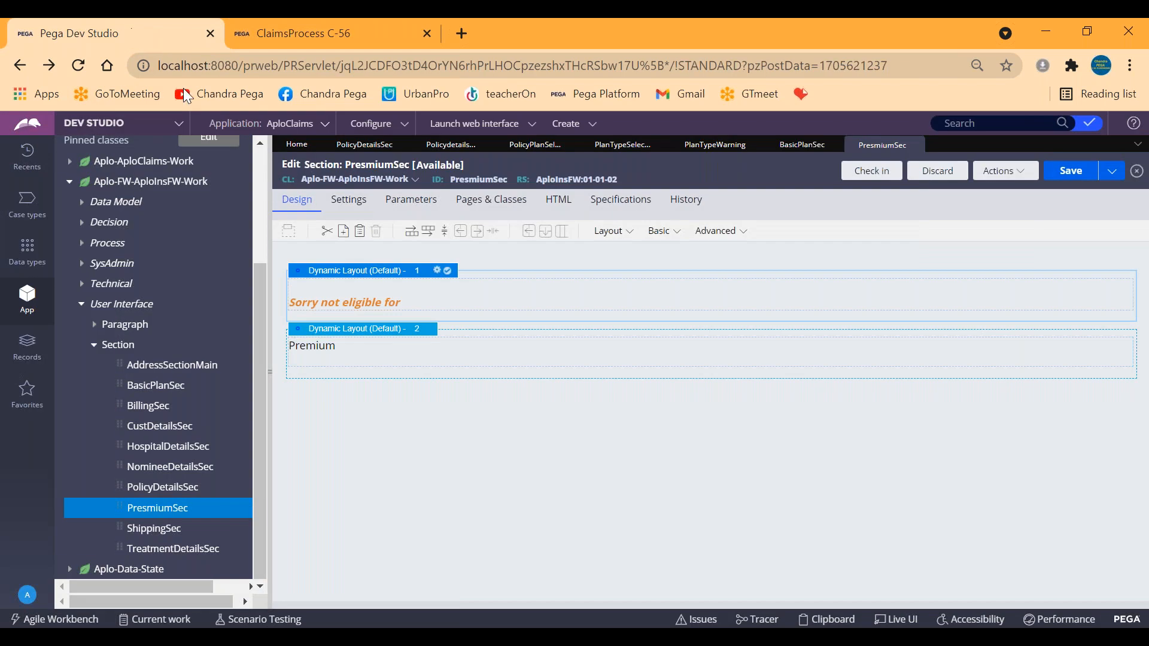